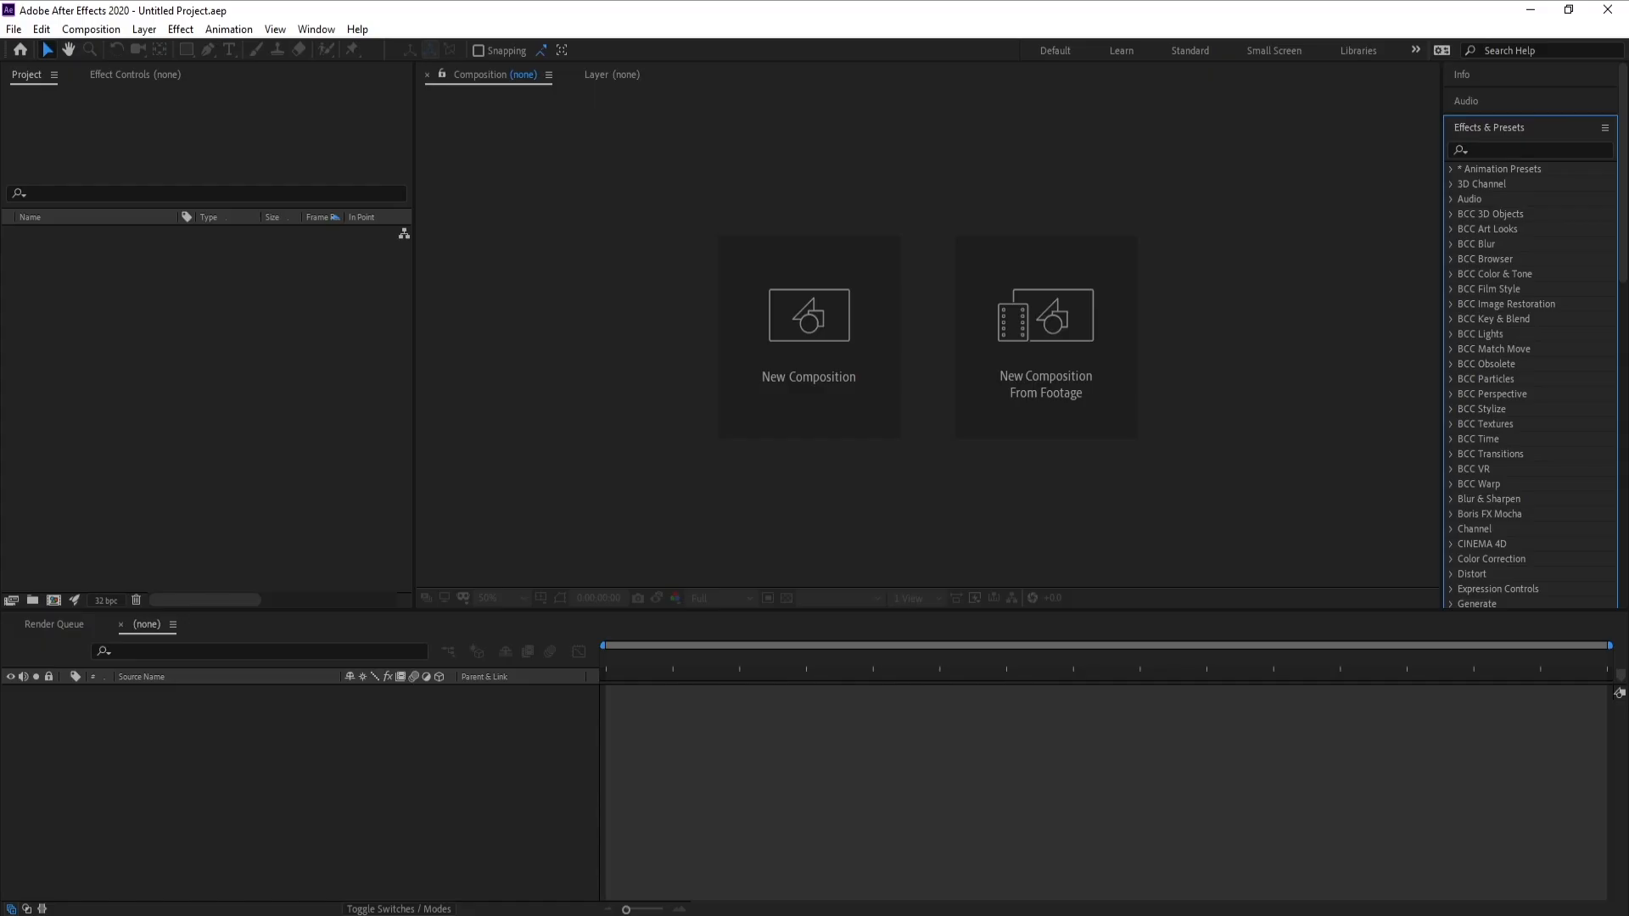
Step: Import the image city.jpg and create a new composition from it
{"action": "left_click", "coordinate": [14, 29]}
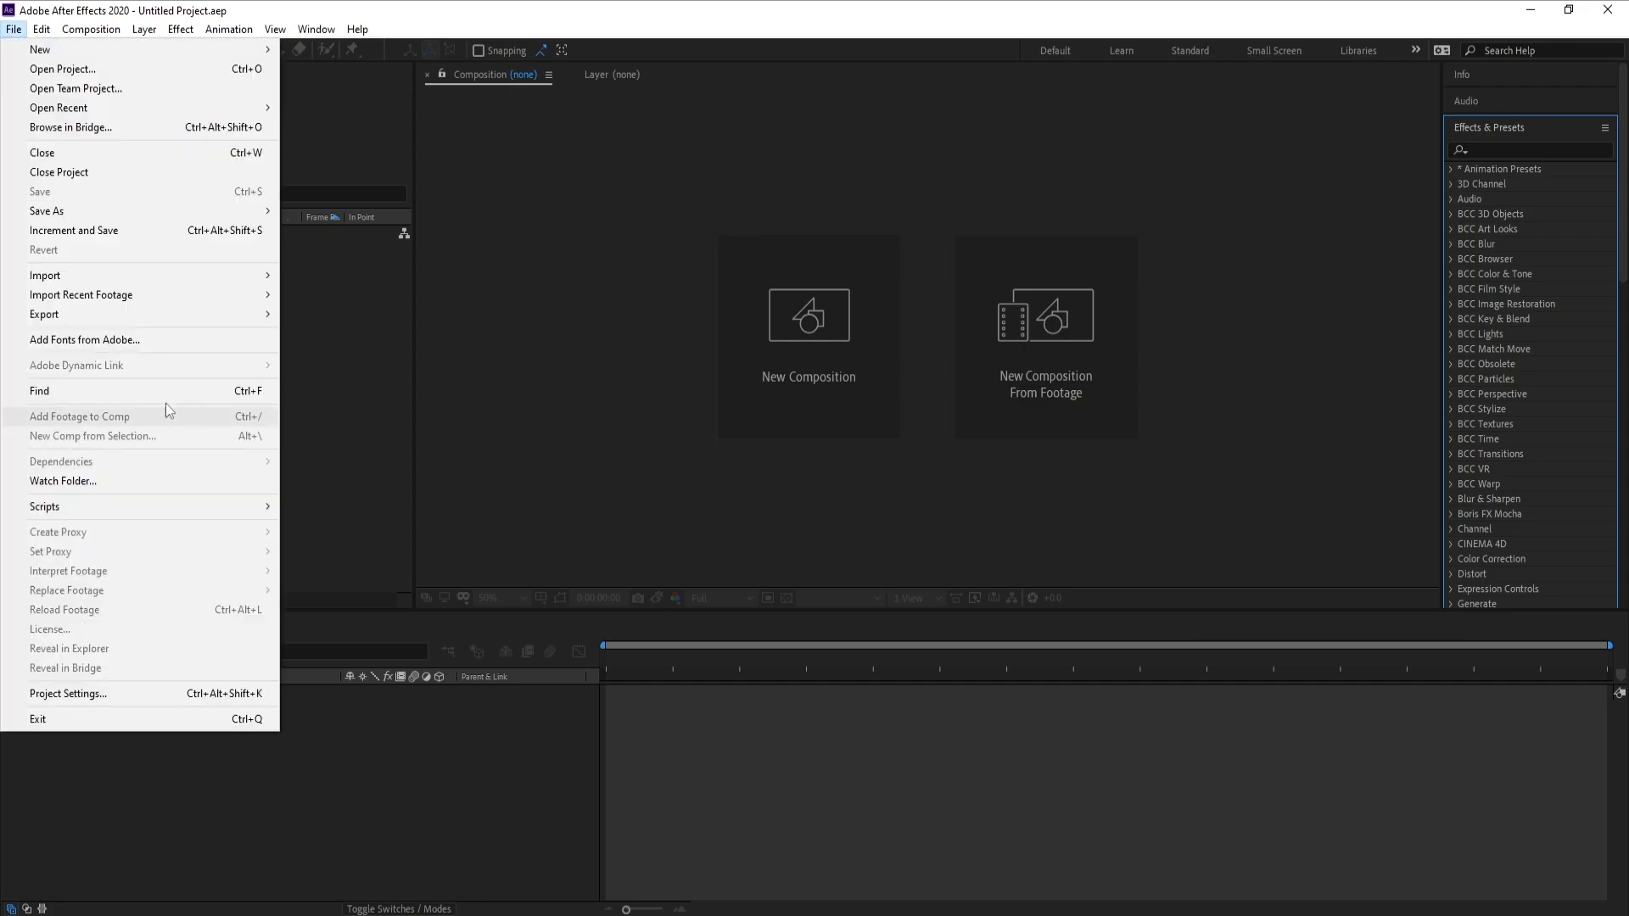
{"action": "mouse_move", "coordinate": [214, 276]}
{"action": "left_click", "coordinate": [475, 276]}
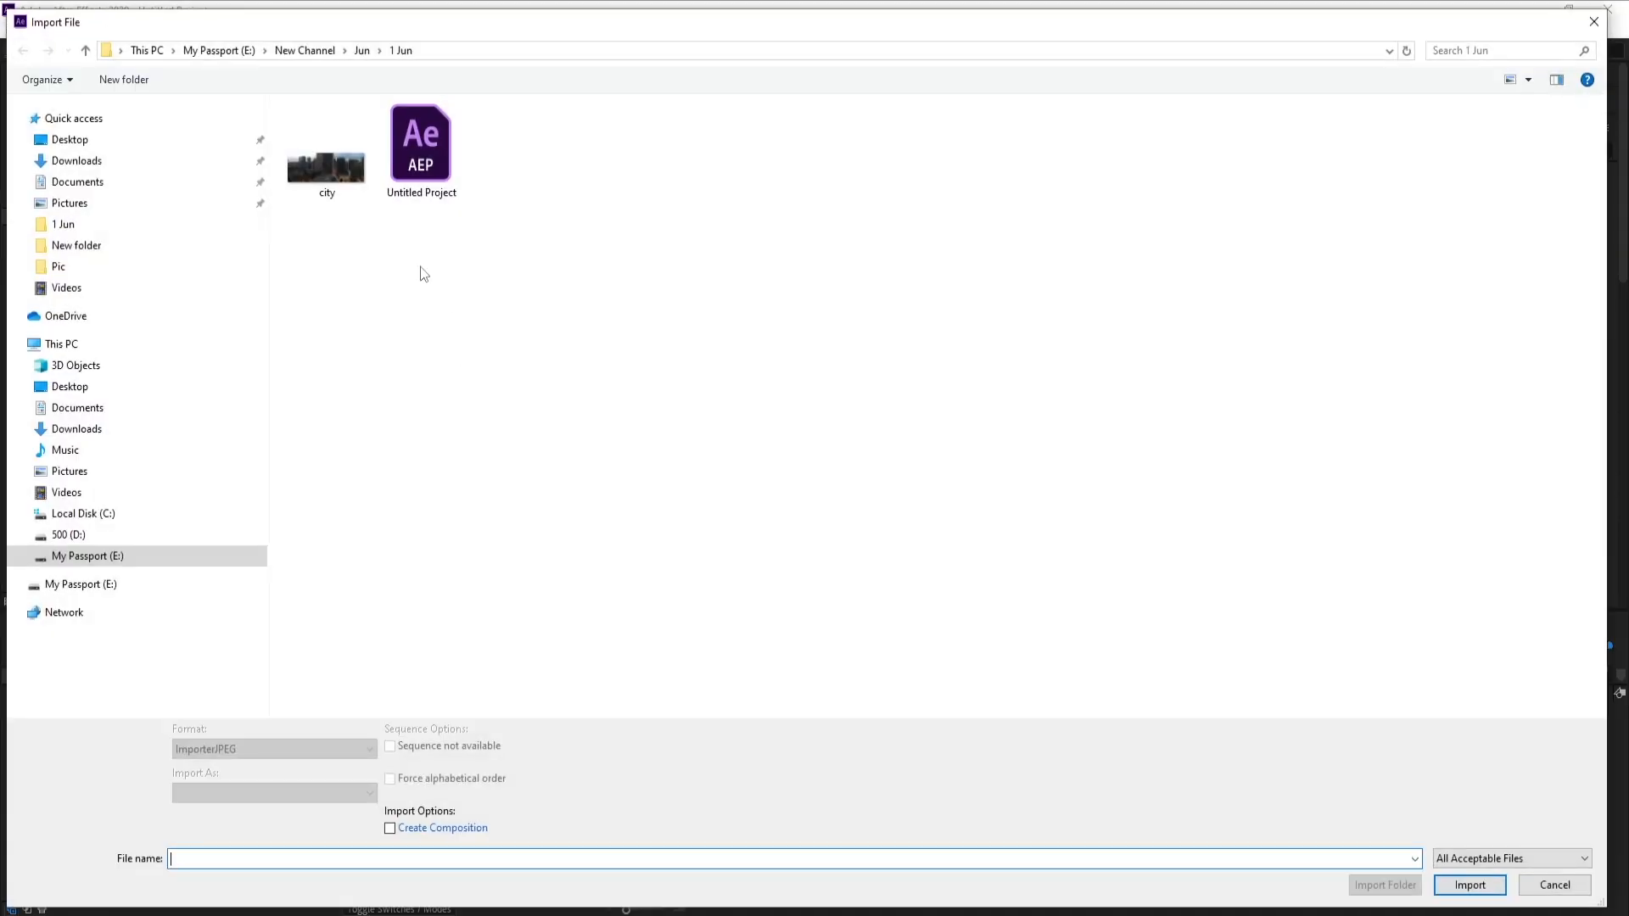
{"action": "left_click", "coordinate": [334, 177]}
{"action": "double_click", "coordinate": [333, 178]}
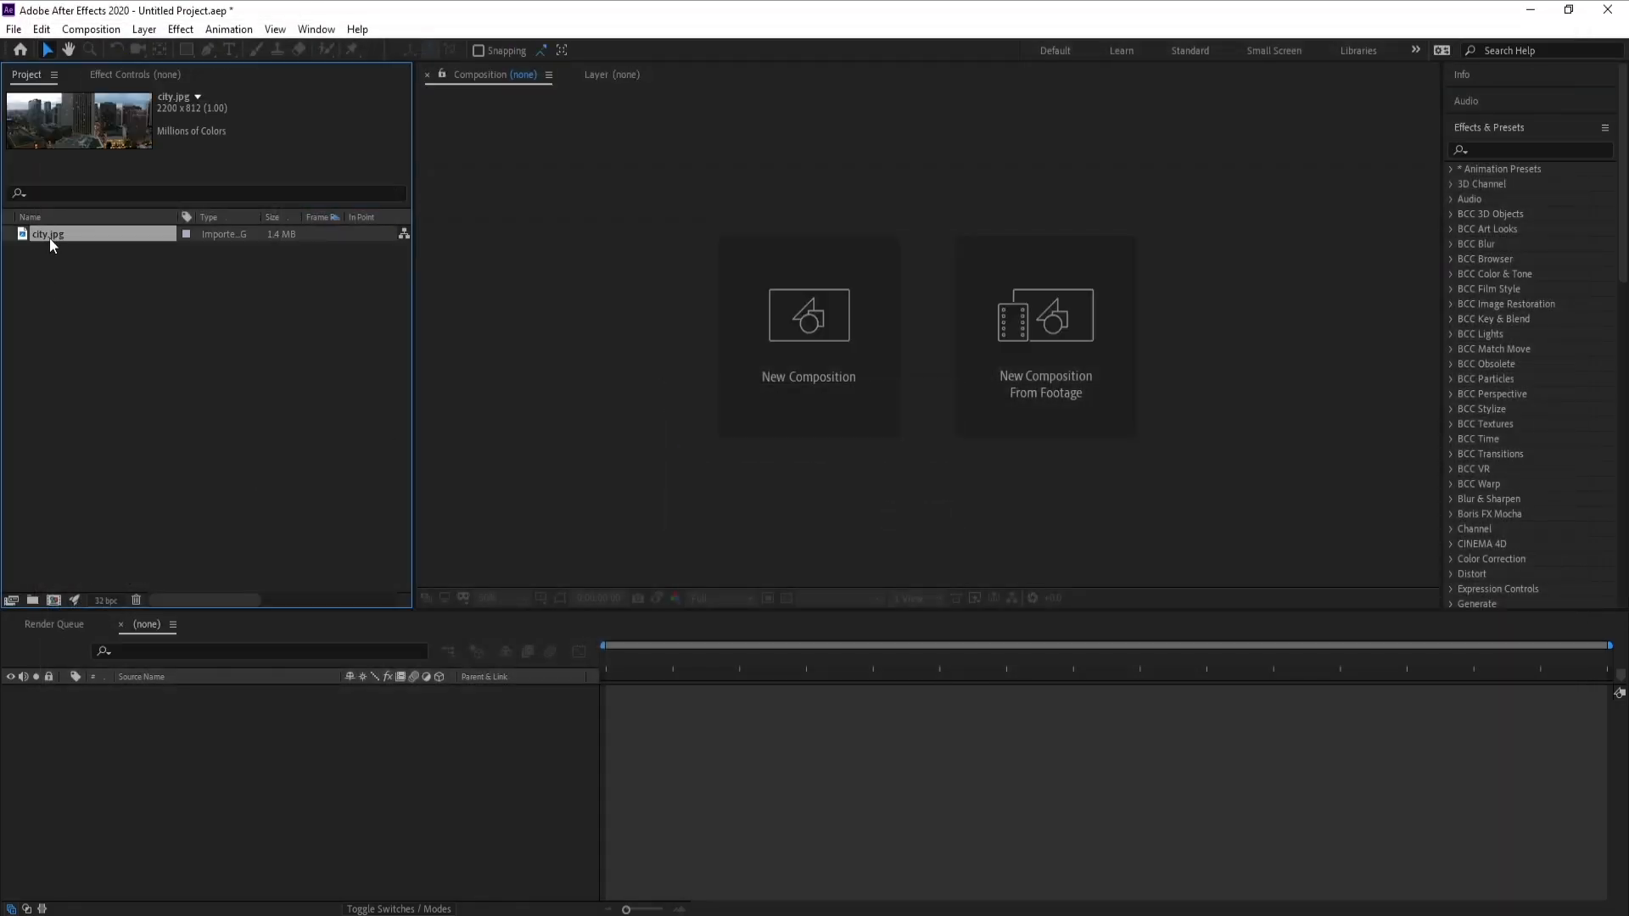
{"action": "left_click_drag", "start_coordinate": [49, 237], "coordinate": [46, 599]}
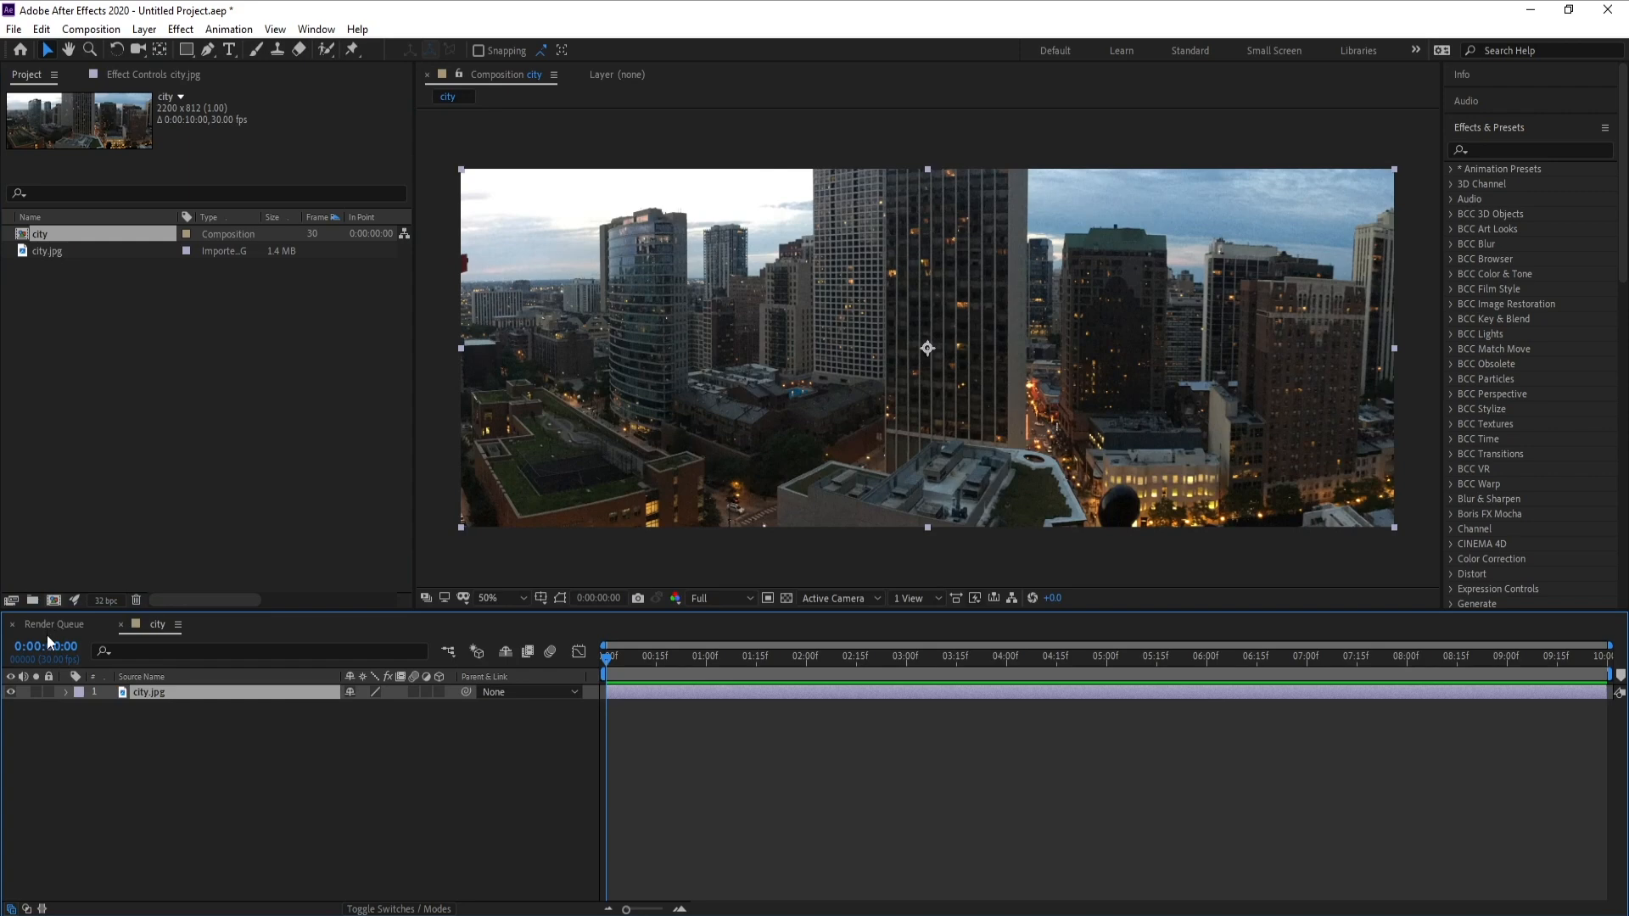
Step: Pre-compose the city.jpg layer as "BG", moving all attributes into the new composition
{"action": "right_click", "coordinate": [208, 694]}
{"action": "left_click", "coordinate": [256, 620]}
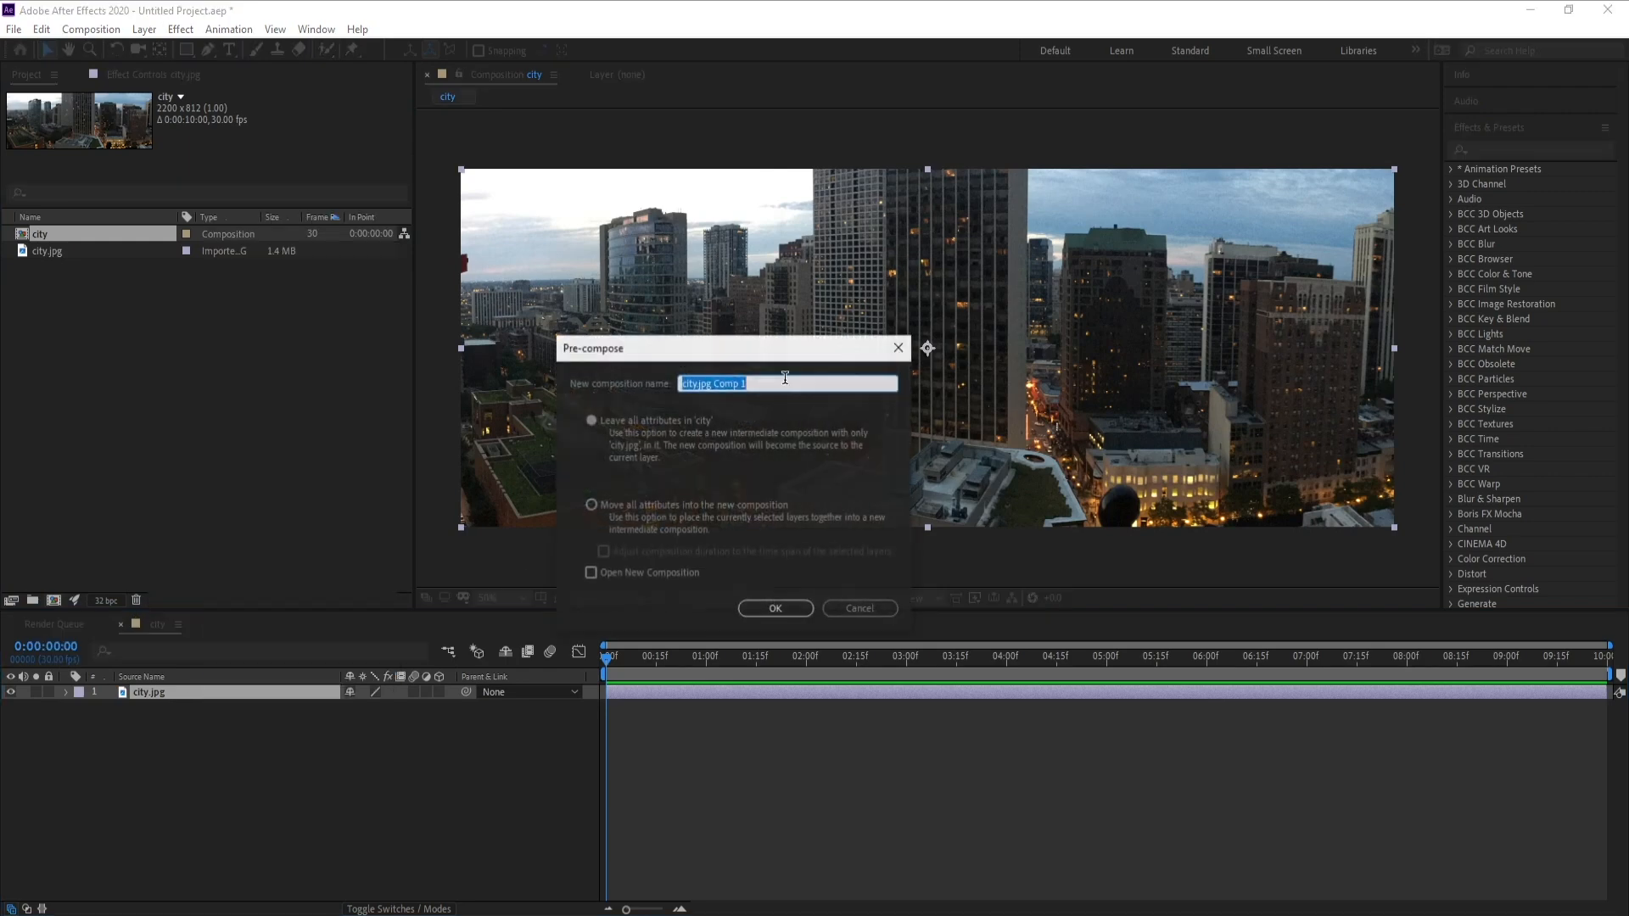
{"action": "left_click", "coordinate": [731, 368]}
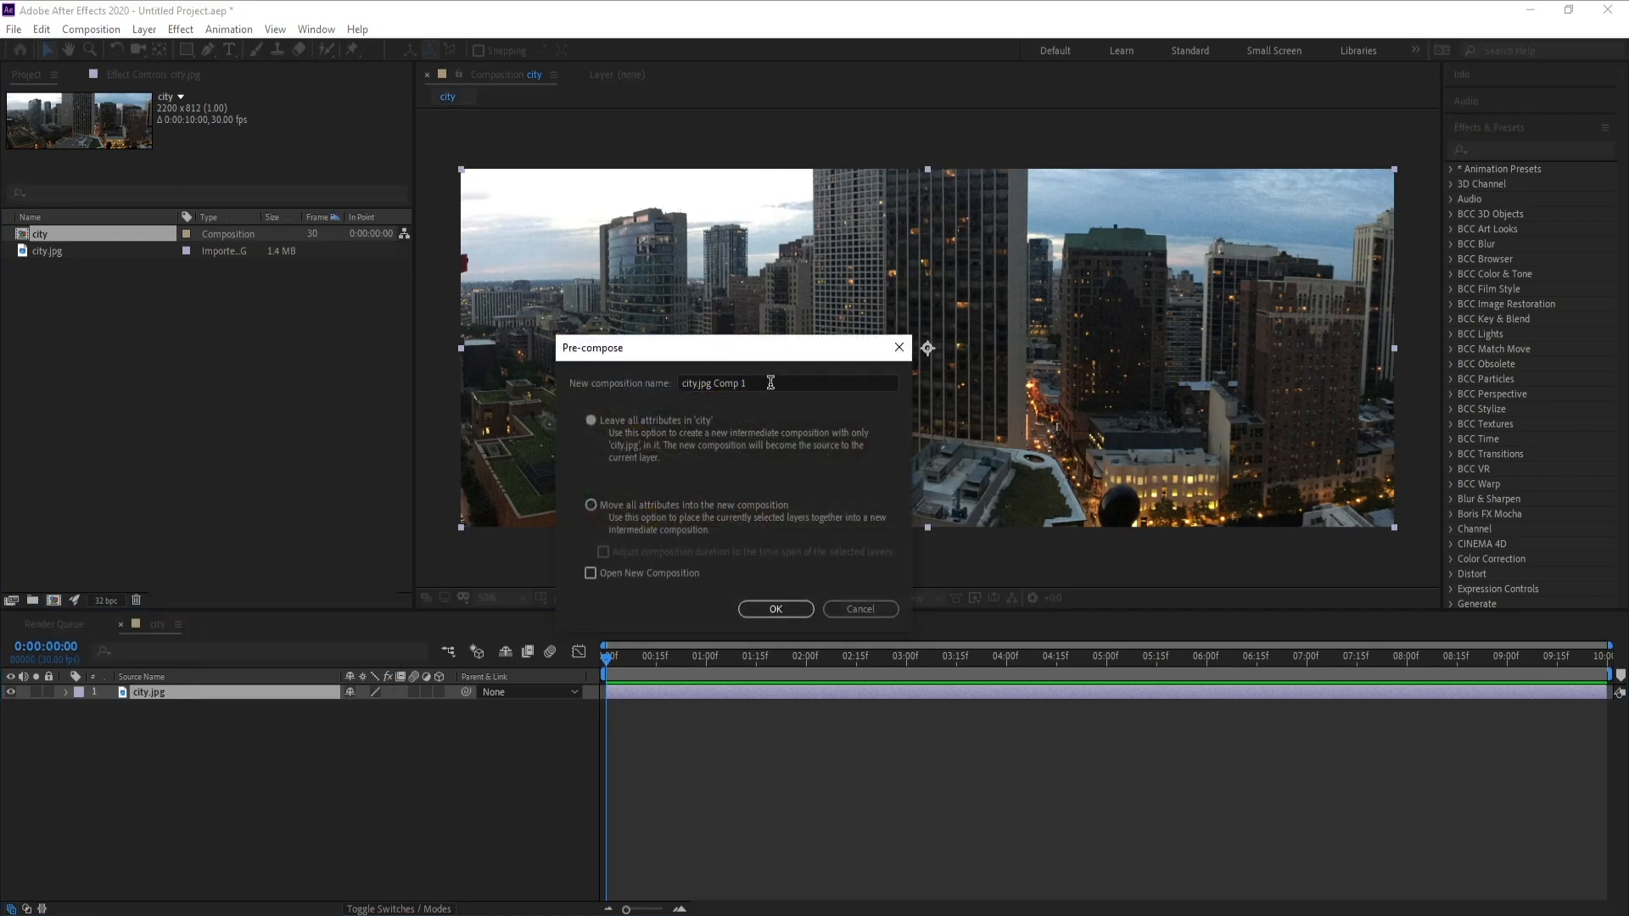
{"action": "left_click_drag", "start_coordinate": [771, 383], "coordinate": [608, 381]}
{"action": "type", "text": "BG B"}
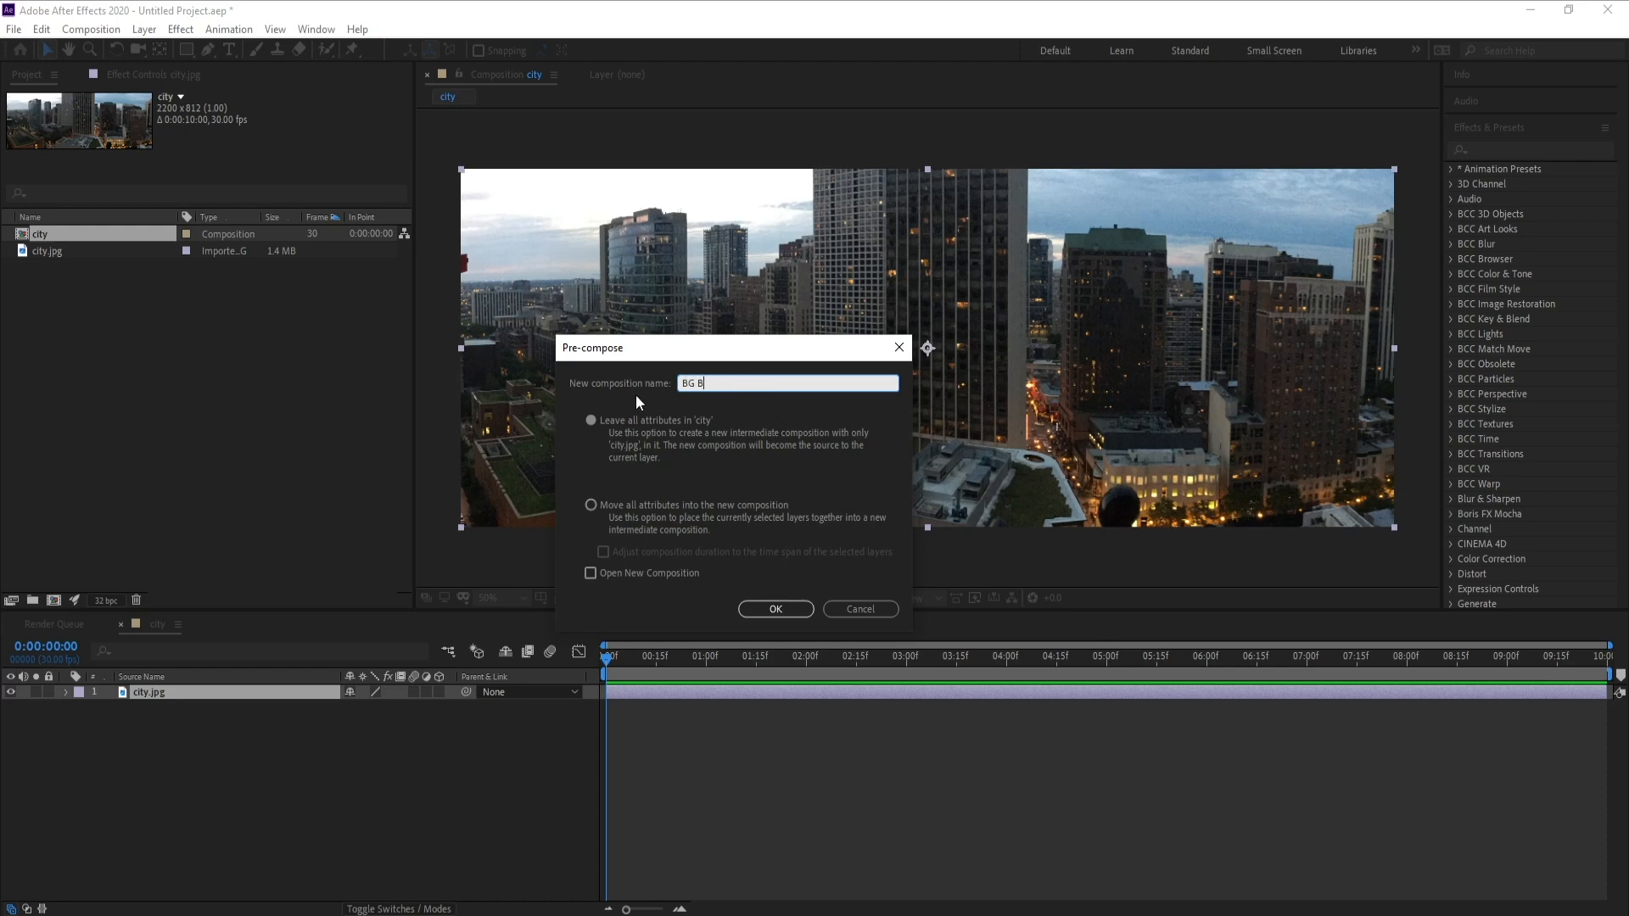
{"action": "key", "text": "BackSpace"}
{"action": "left_click", "coordinate": [591, 511]}
{"action": "left_click", "coordinate": [591, 504]}
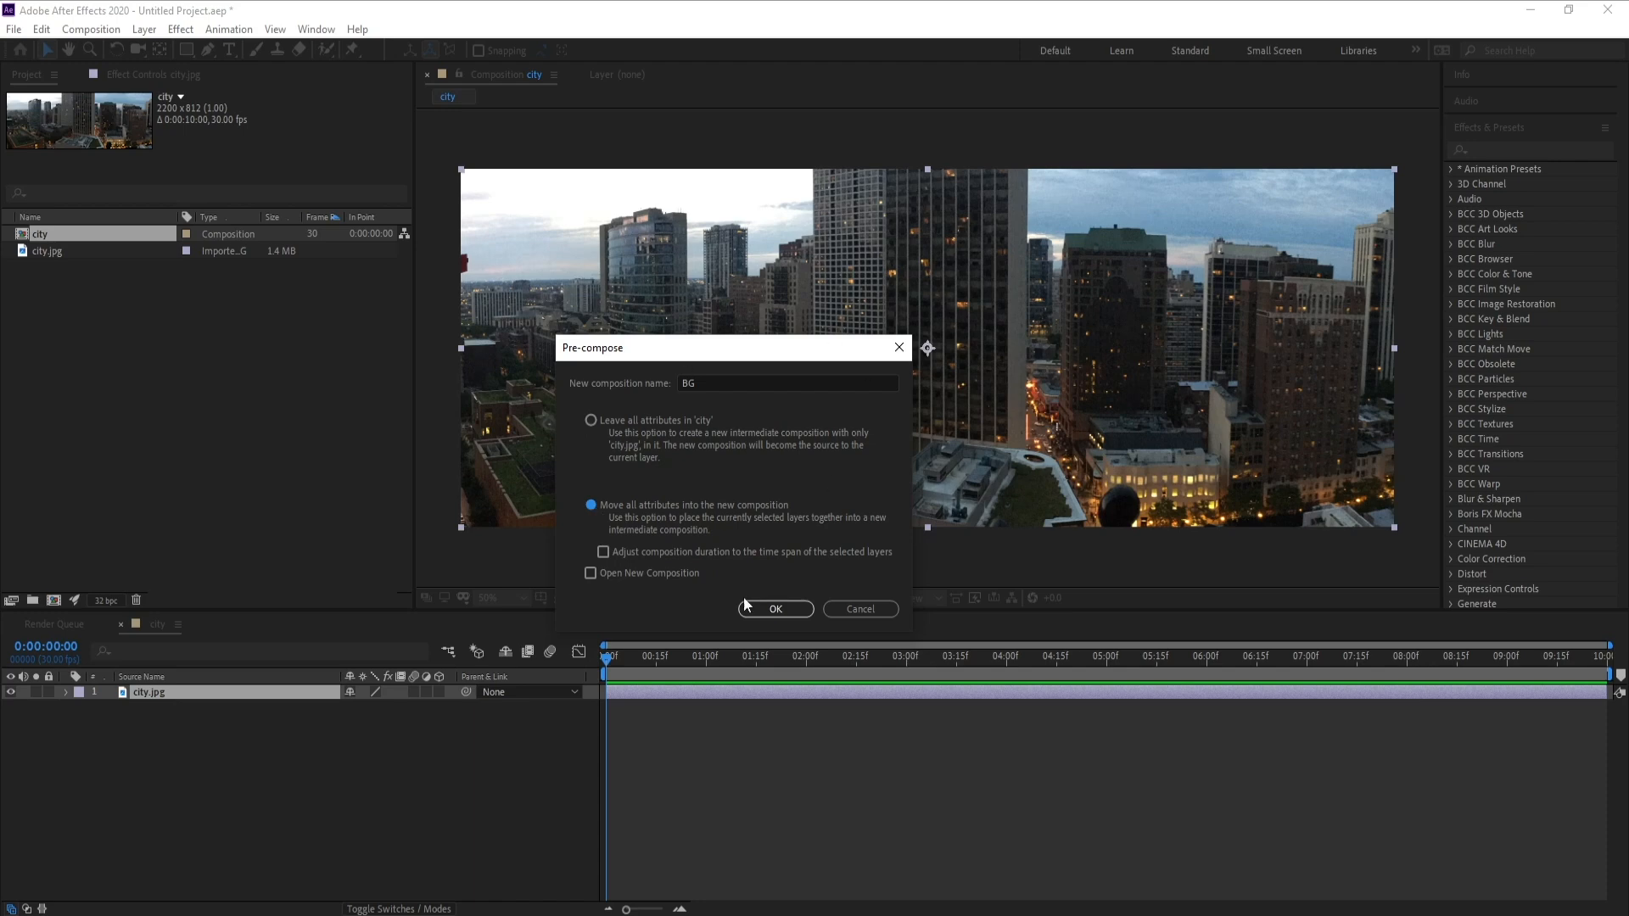
{"action": "left_click", "coordinate": [776, 610]}
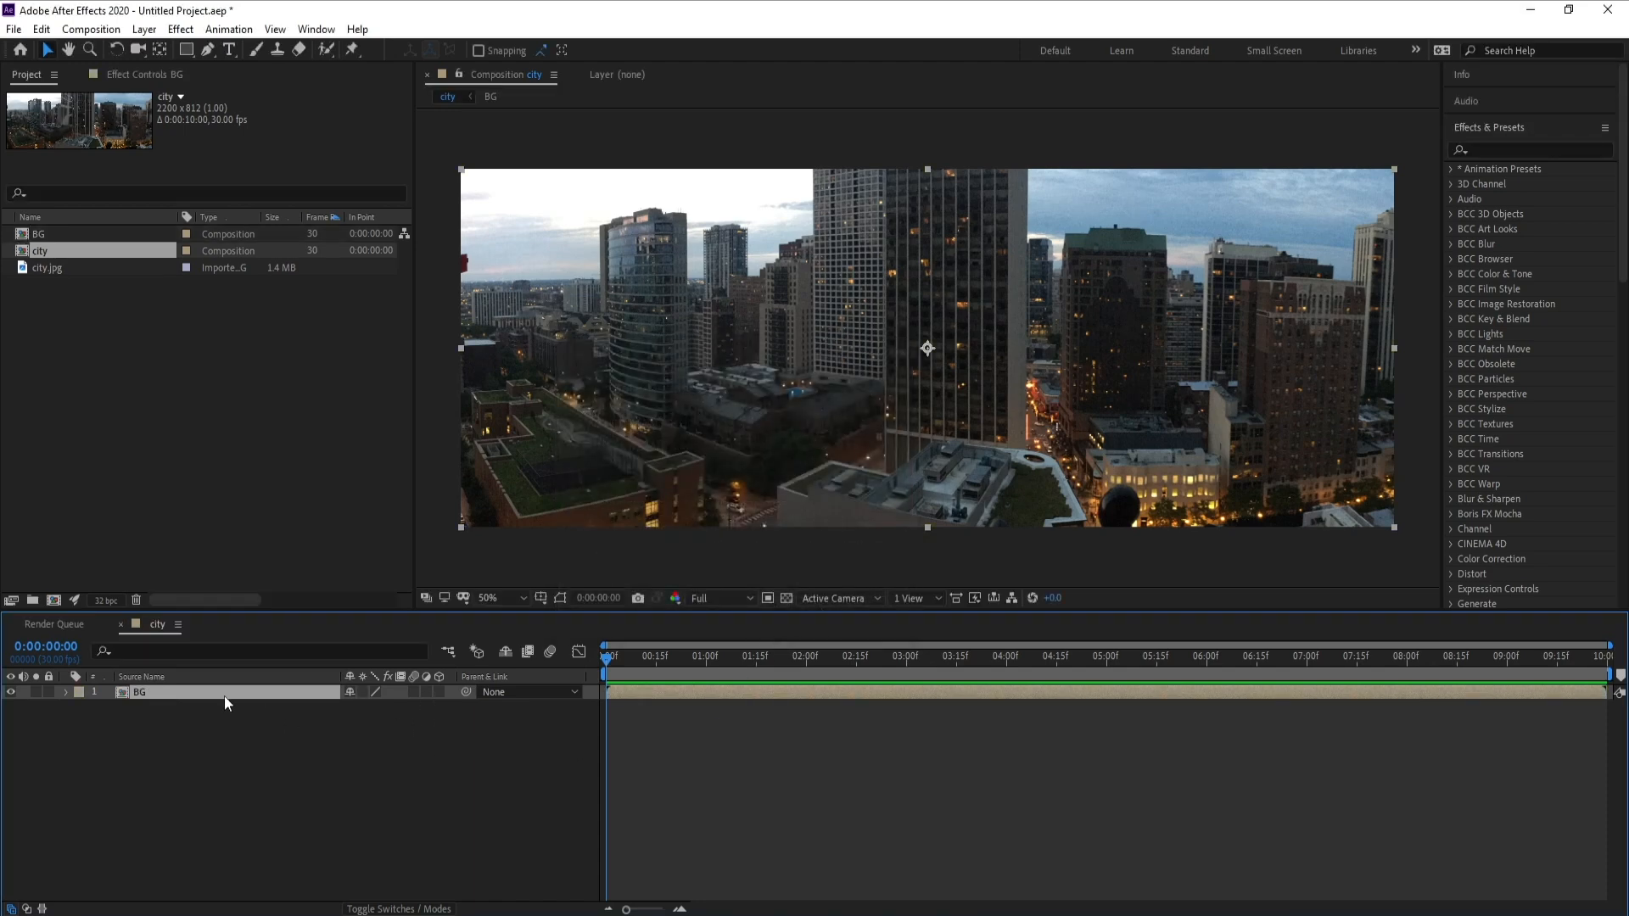
Step: Create a black solid layer named "Water Drop" above the BG layer
{"action": "left_click", "coordinate": [144, 28]}
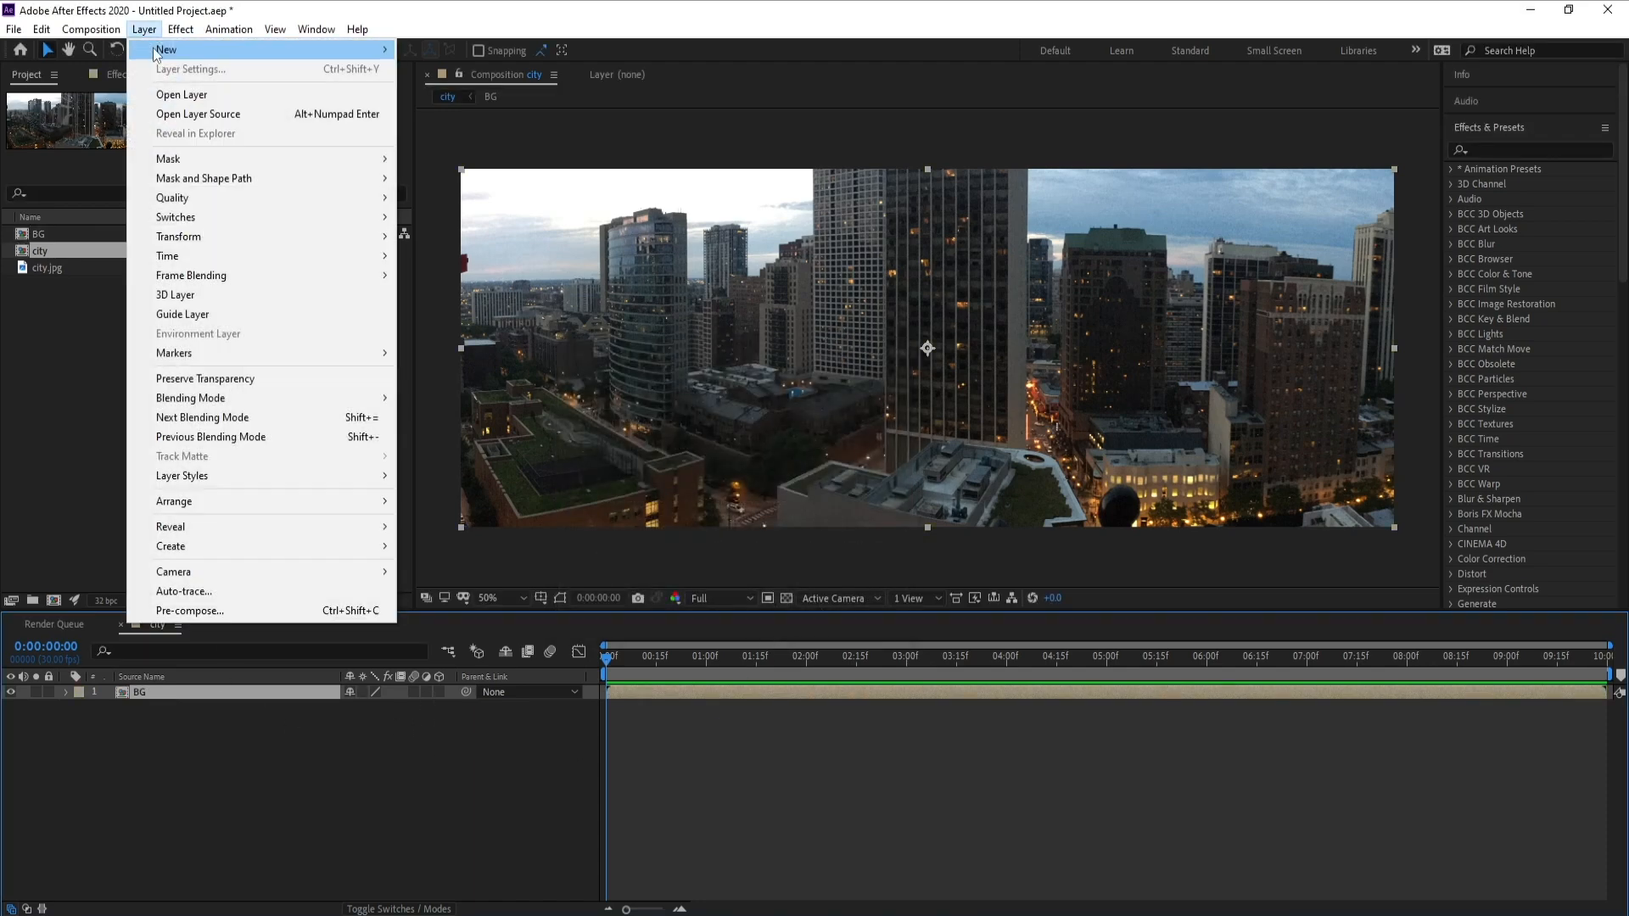
{"action": "mouse_move", "coordinate": [183, 47]}
{"action": "left_click", "coordinate": [501, 72]}
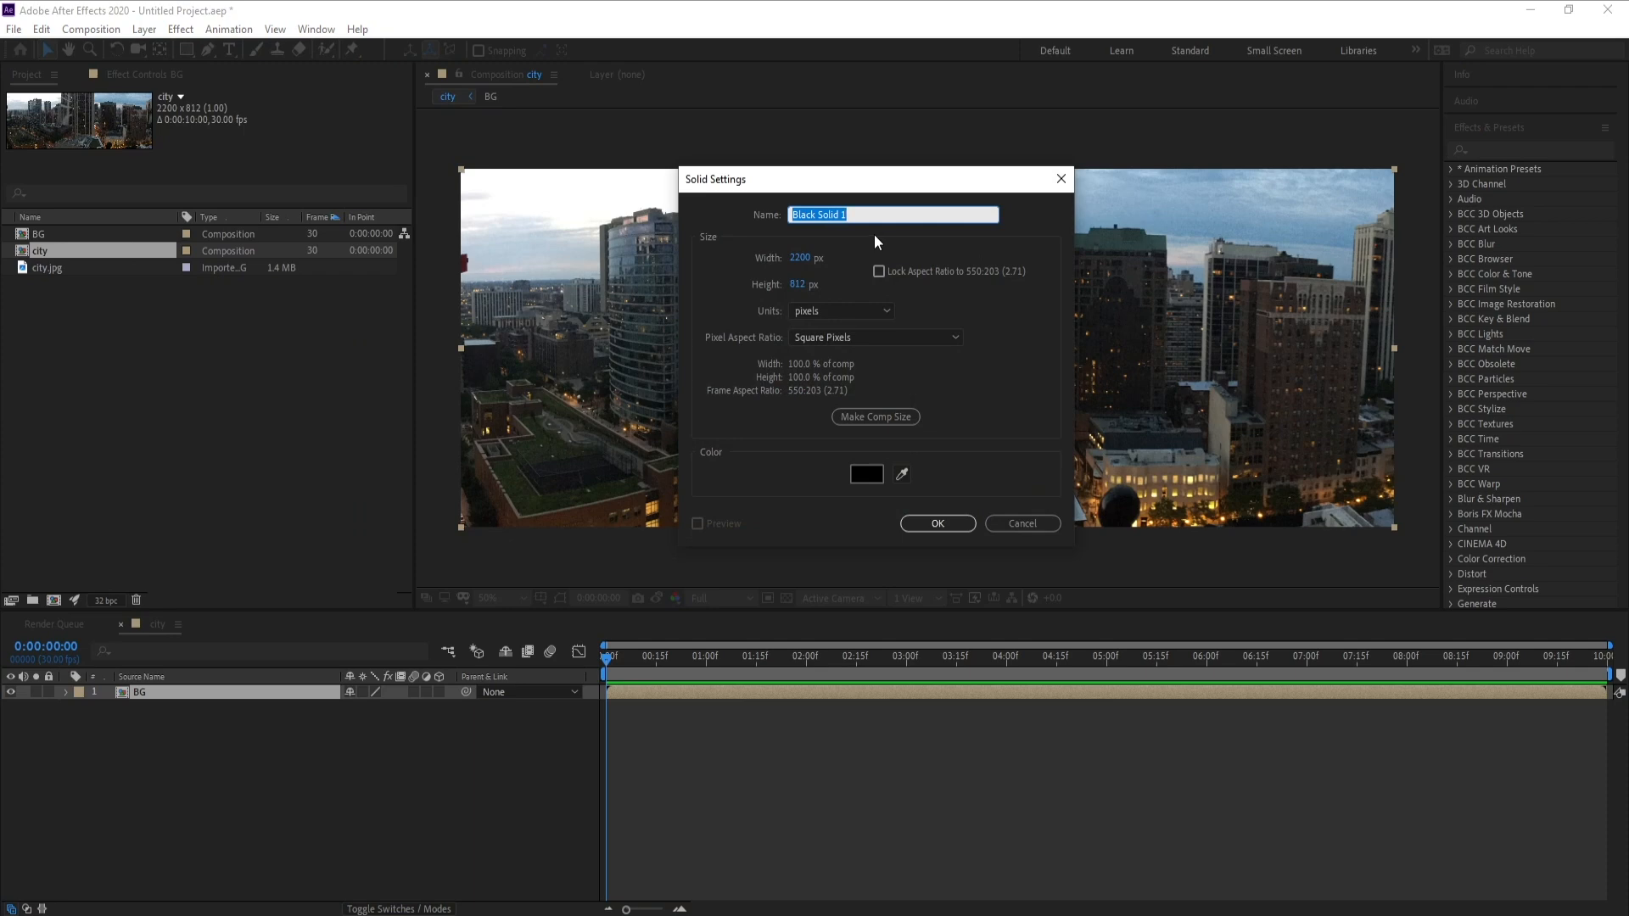
{"action": "type", "text": "Water Drop"}
{"action": "key", "text": "Return"}
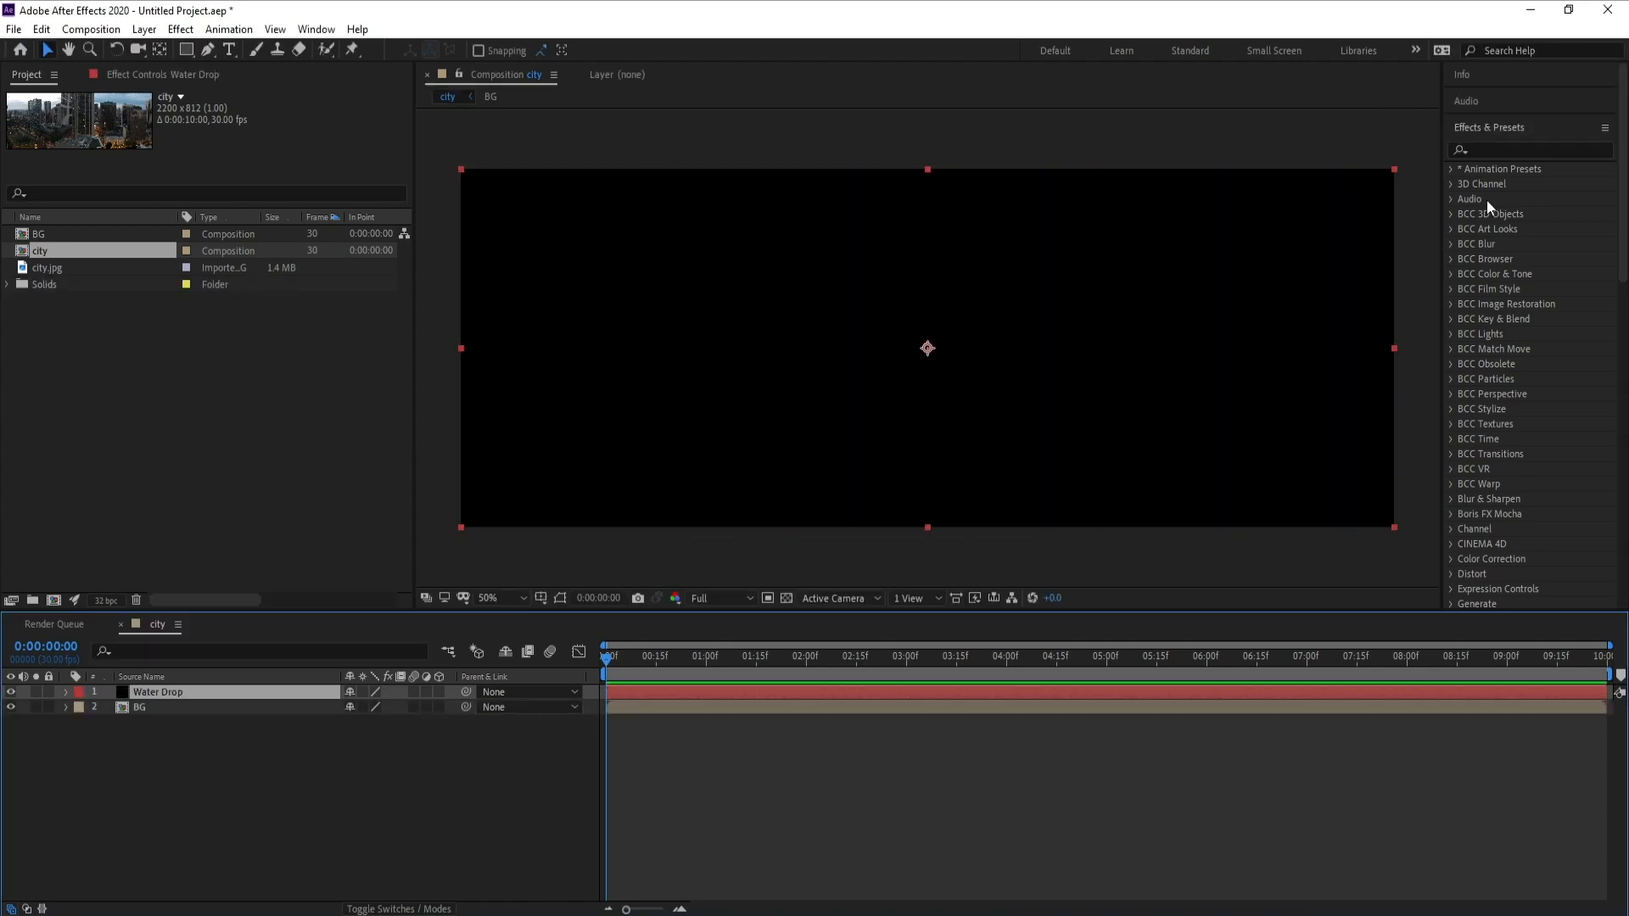
Step: Apply the CC Particle World effect to the Water Drop layer and preview the particles at 0:00:07:26
{"action": "left_click", "coordinate": [1503, 149]}
{"action": "type", "text": "c"}
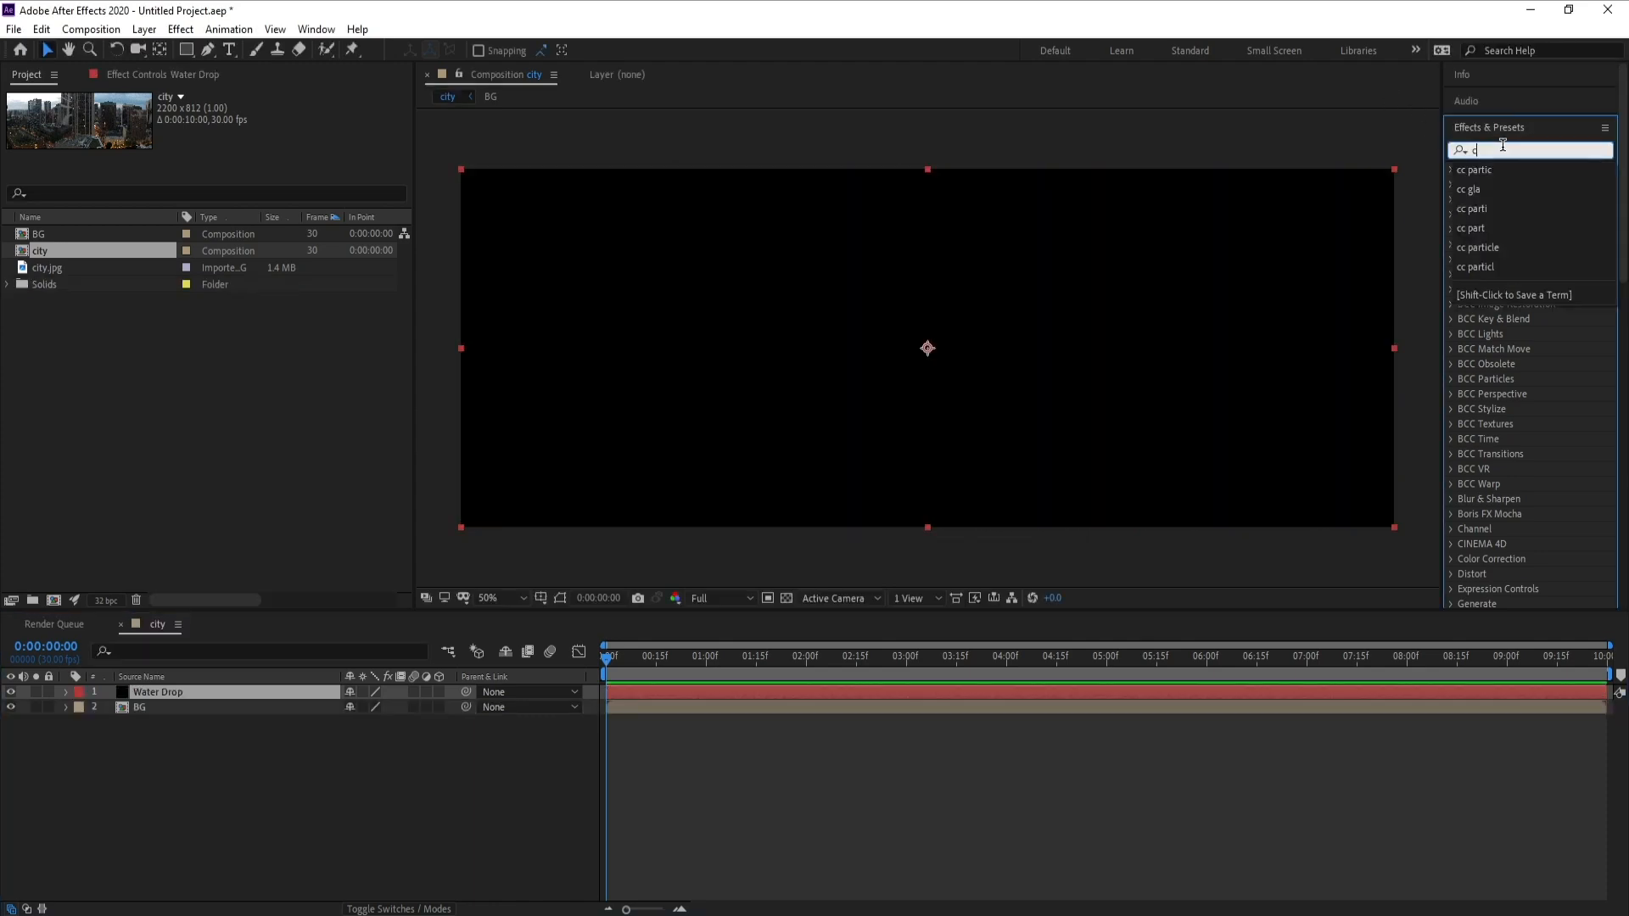
{"action": "type", "text": "c partic"}
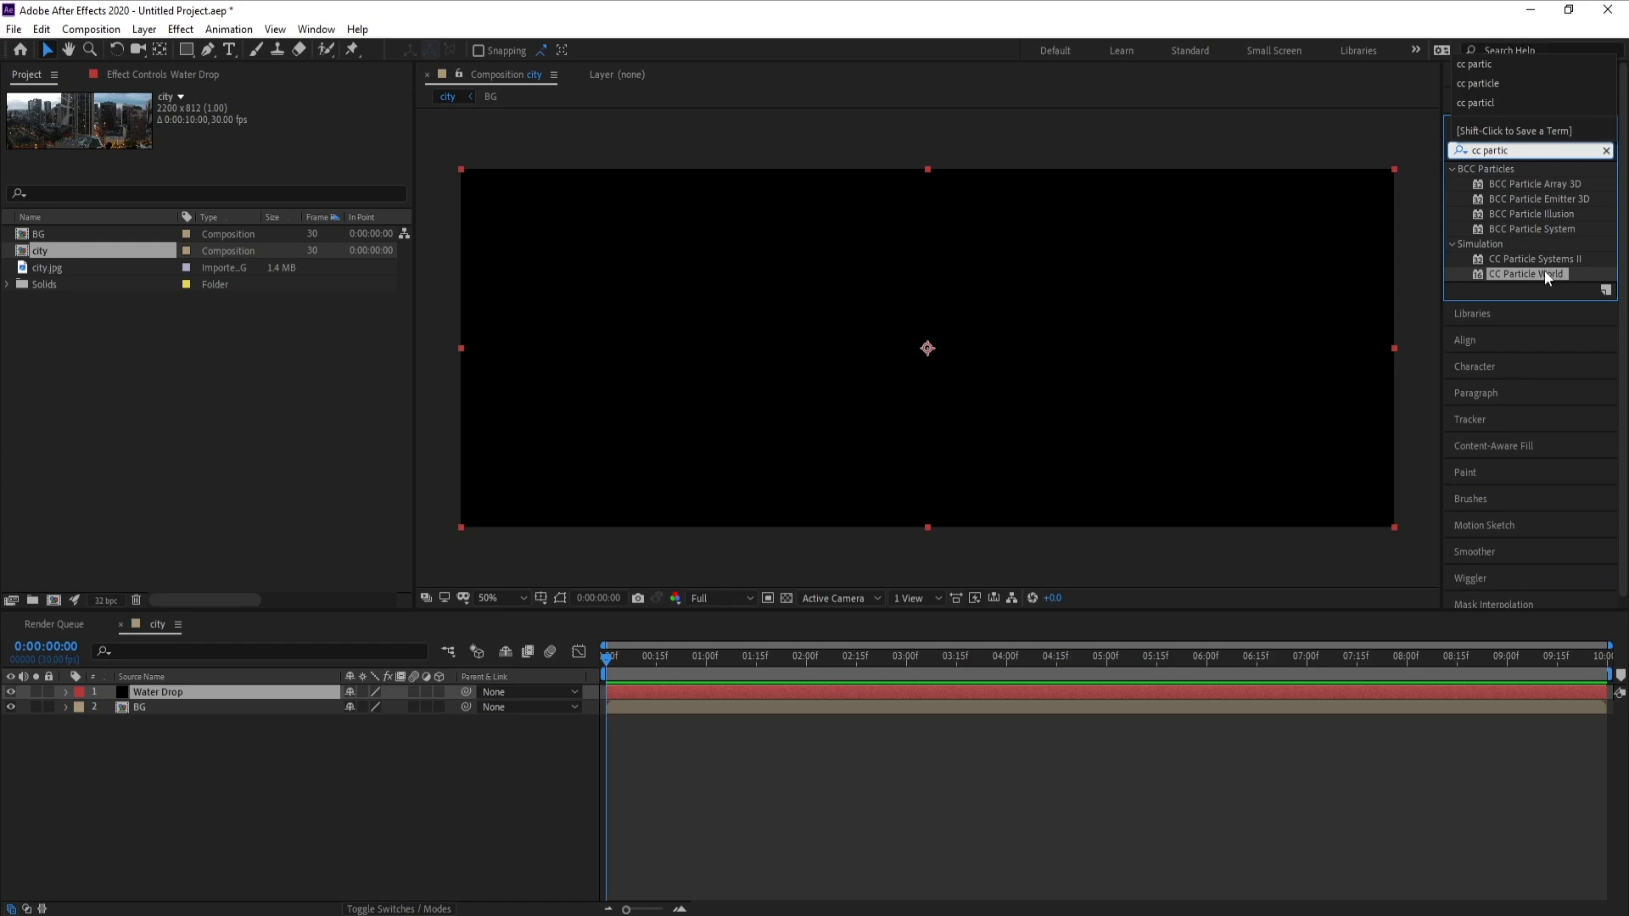
{"action": "left_click_drag", "start_coordinate": [1545, 273], "coordinate": [891, 696]}
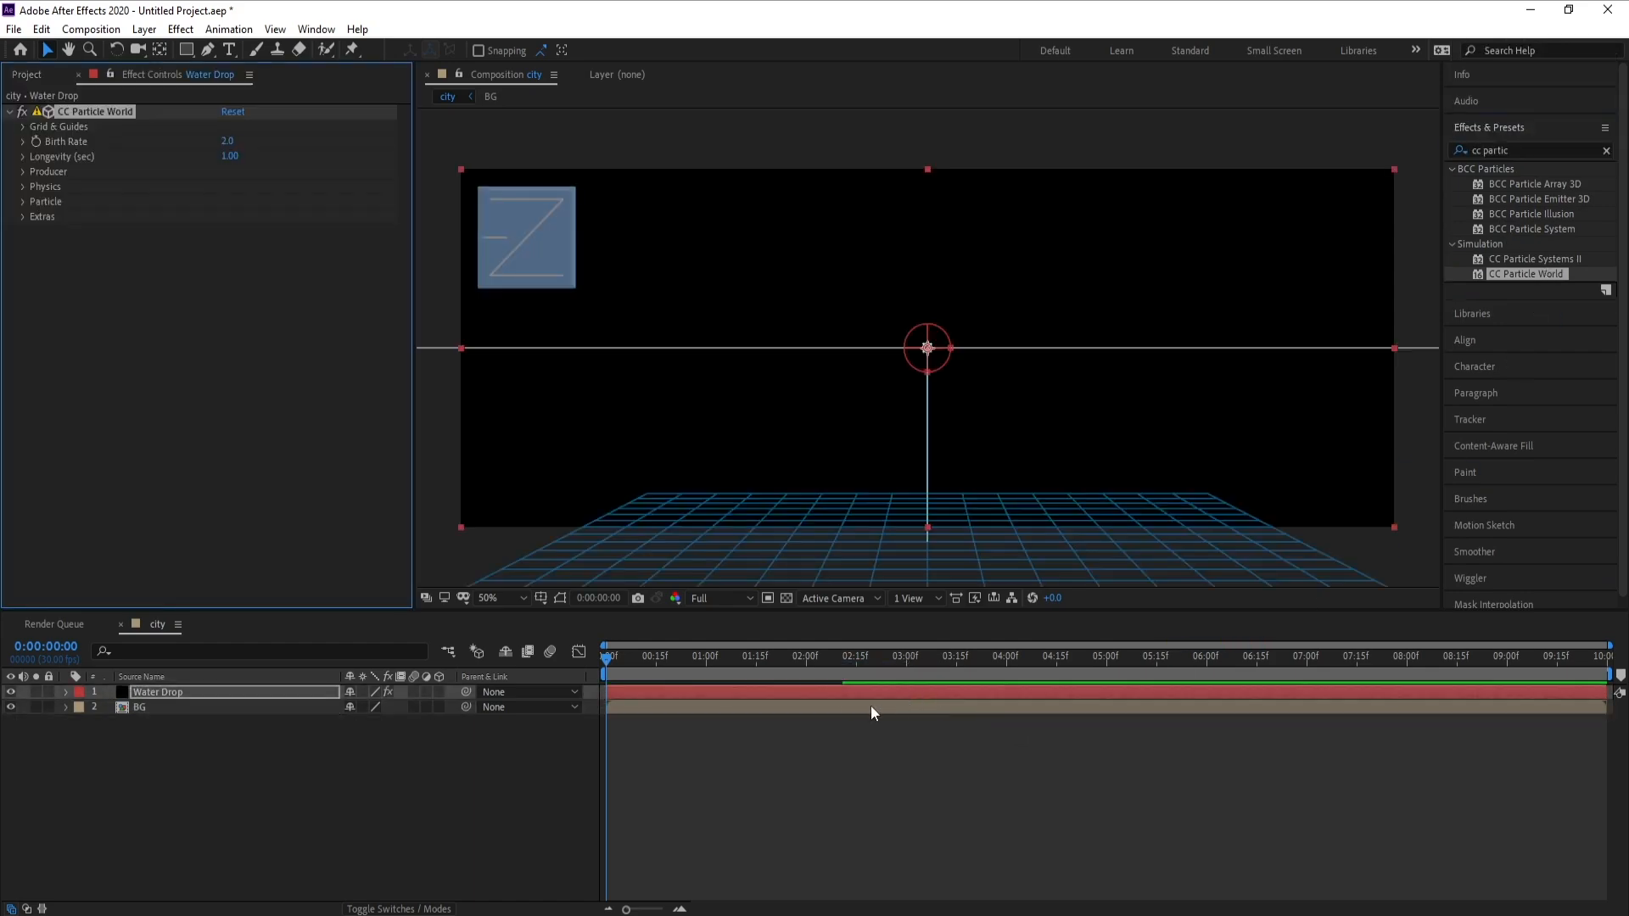
{"action": "left_click_drag", "start_coordinate": [771, 671], "coordinate": [1394, 664]}
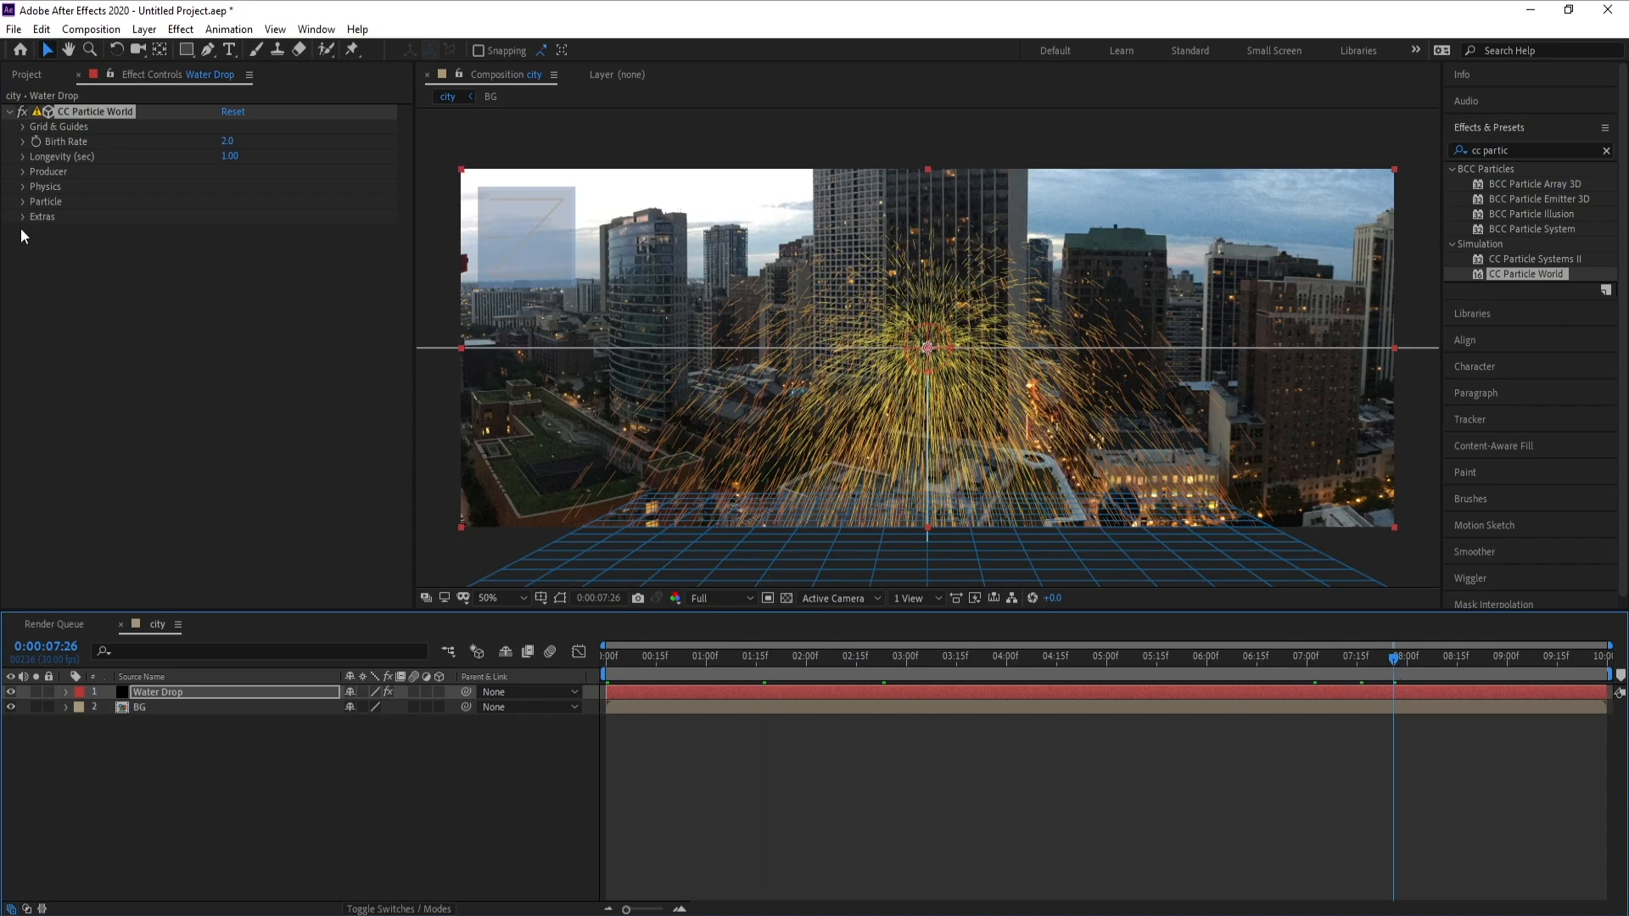
Step: Turn off CC Particle World's Position, Radius, Motion Path, Grid, Horizon and Axis Box guides
{"action": "left_click", "coordinate": [21, 128]}
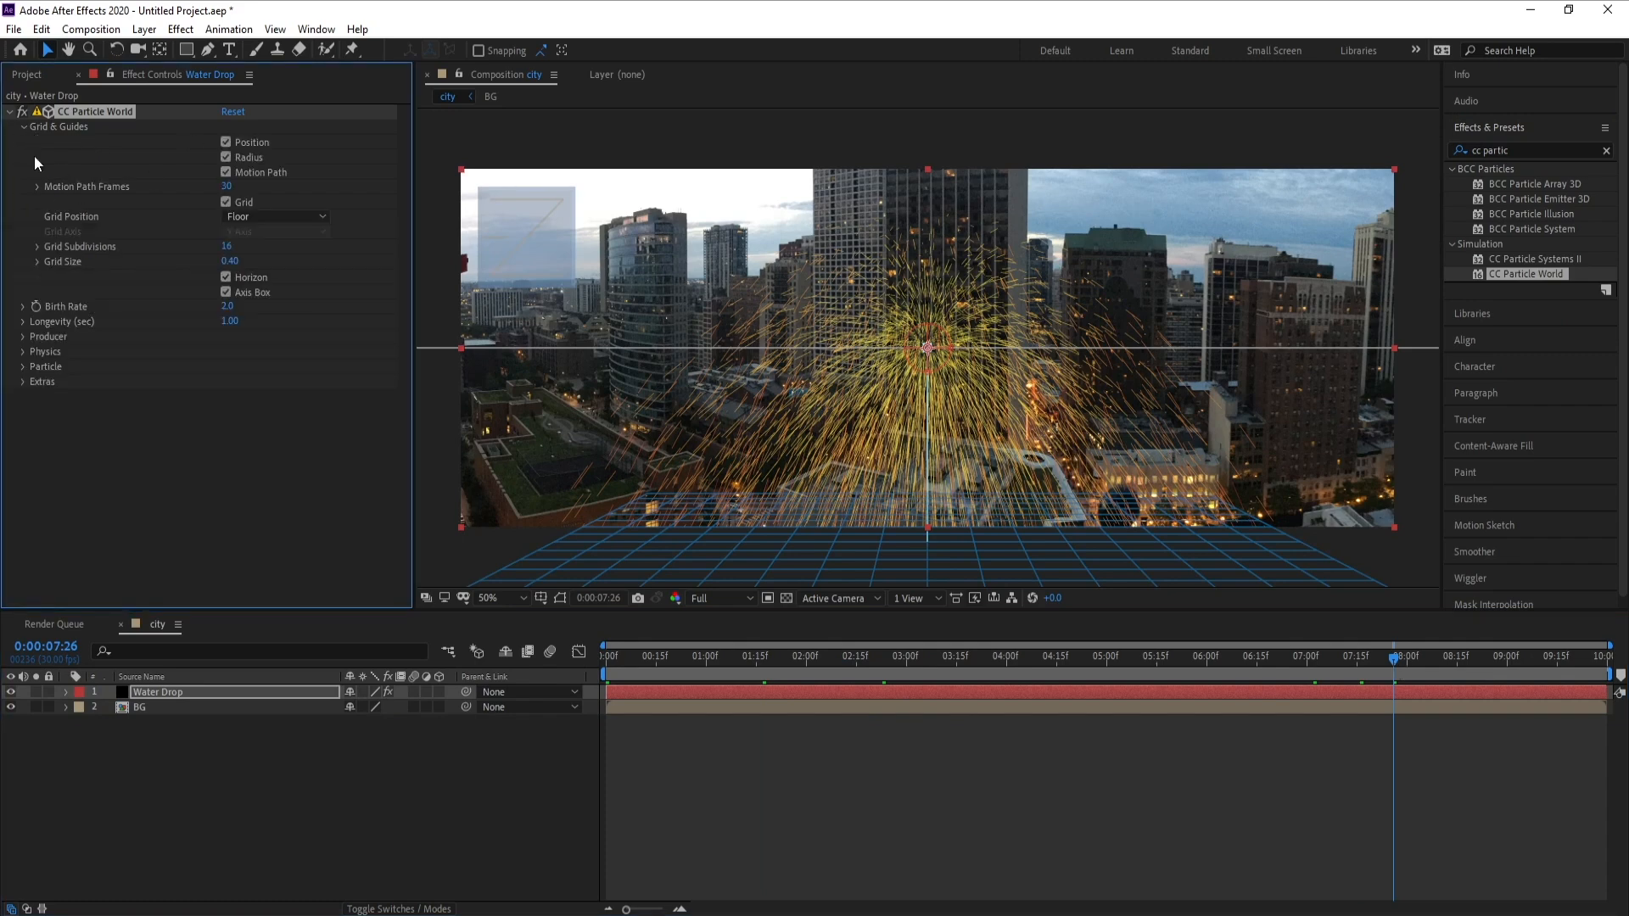
{"action": "left_click", "coordinate": [225, 143]}
{"action": "left_click", "coordinate": [226, 174]}
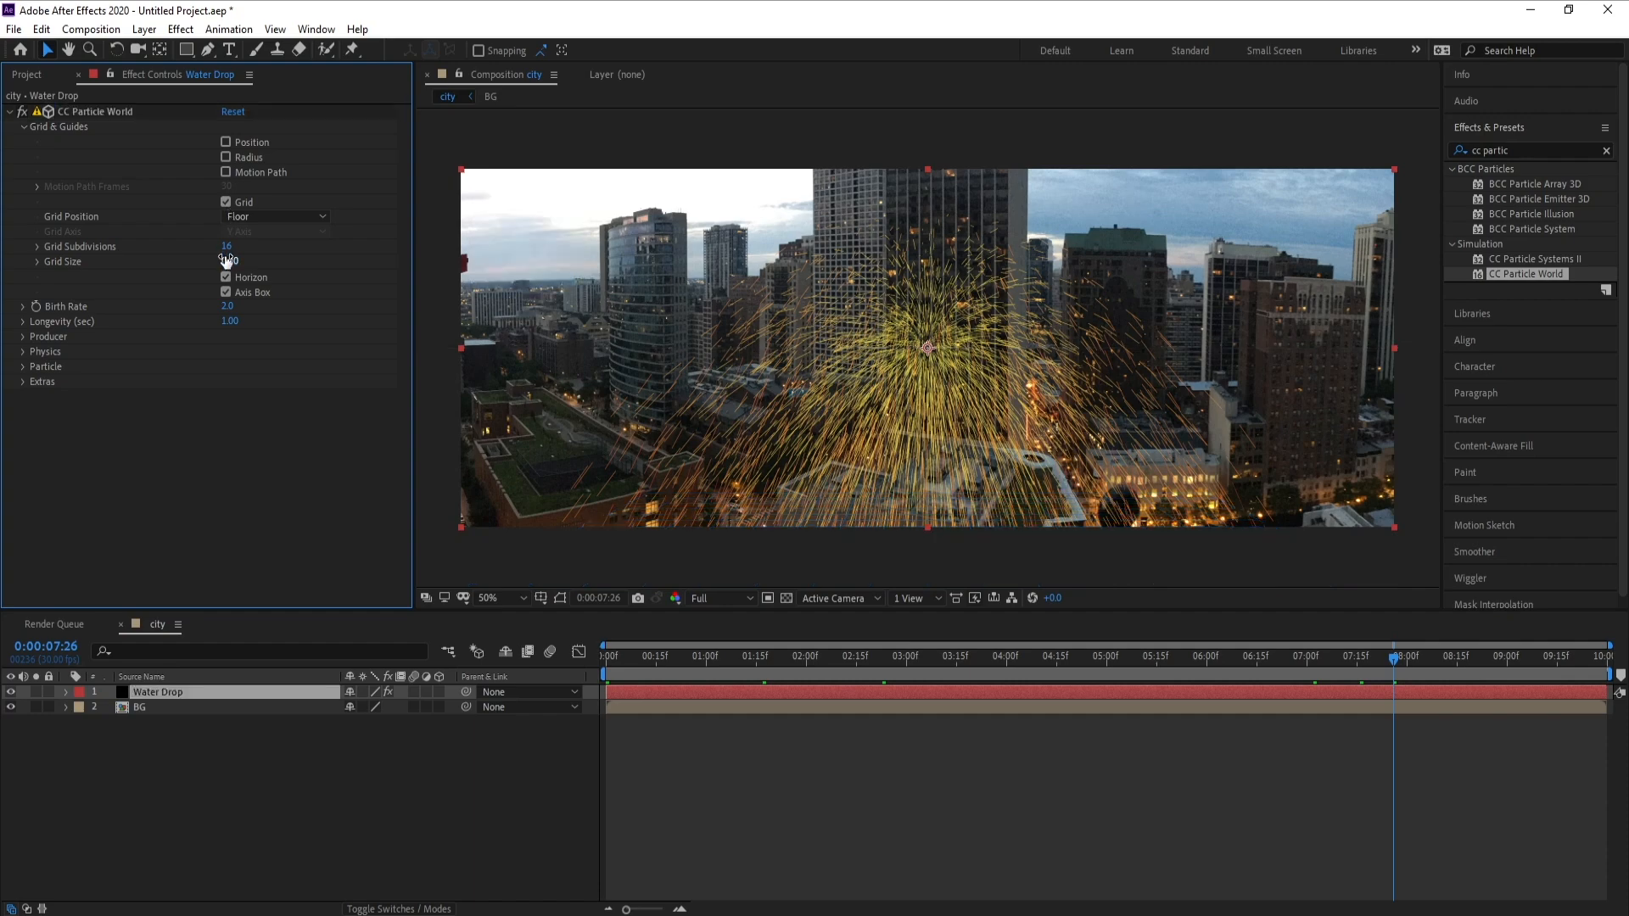
{"action": "left_click", "coordinate": [226, 202]}
{"action": "left_click", "coordinate": [226, 278]}
{"action": "left_click", "coordinate": [226, 292]}
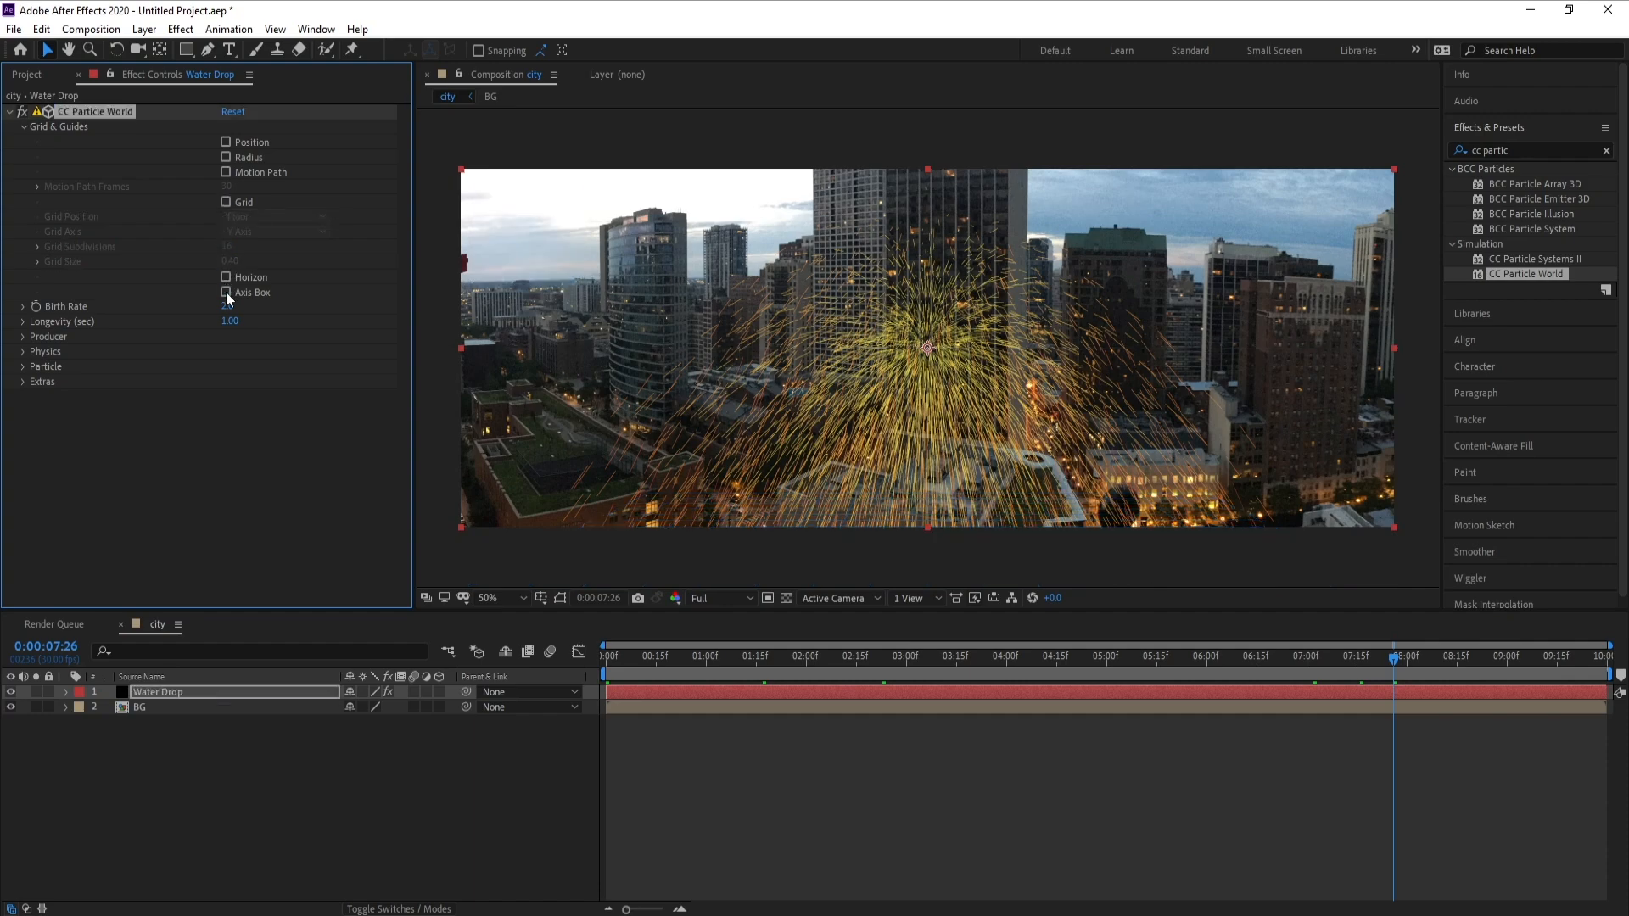
{"action": "left_click", "coordinate": [23, 125]}
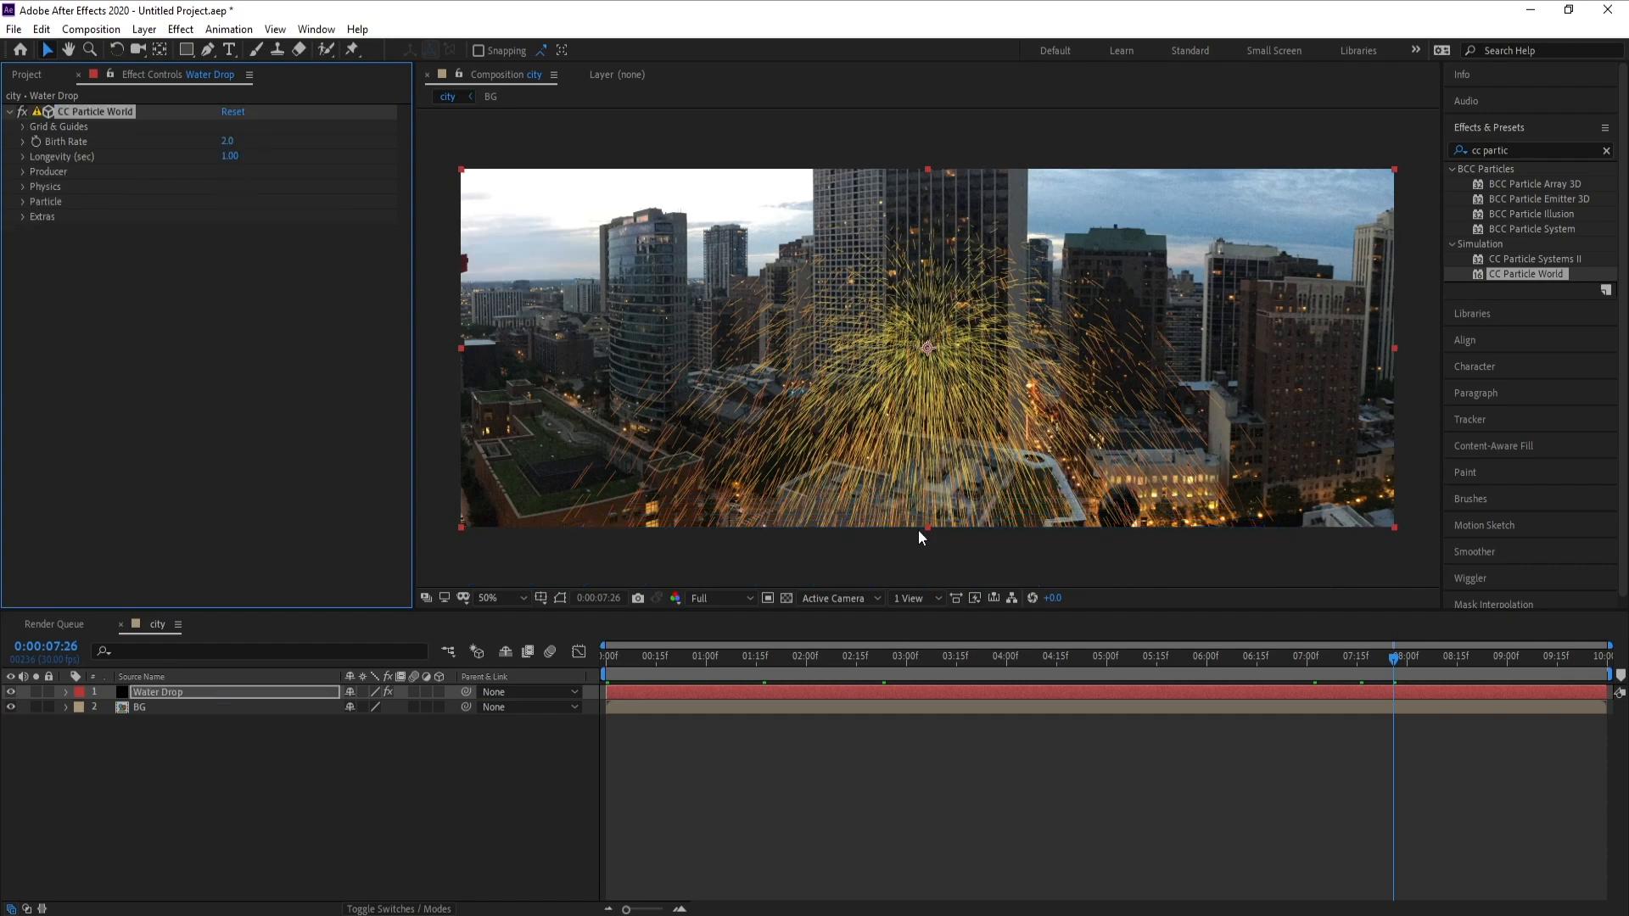
Step: Preview the particle motion and set the particle type to Faded Sphere
{"action": "left_click", "coordinate": [1011, 656]}
{"action": "left_click_drag", "start_coordinate": [945, 658], "coordinate": [1177, 669]}
{"action": "left_click", "coordinate": [1131, 666]}
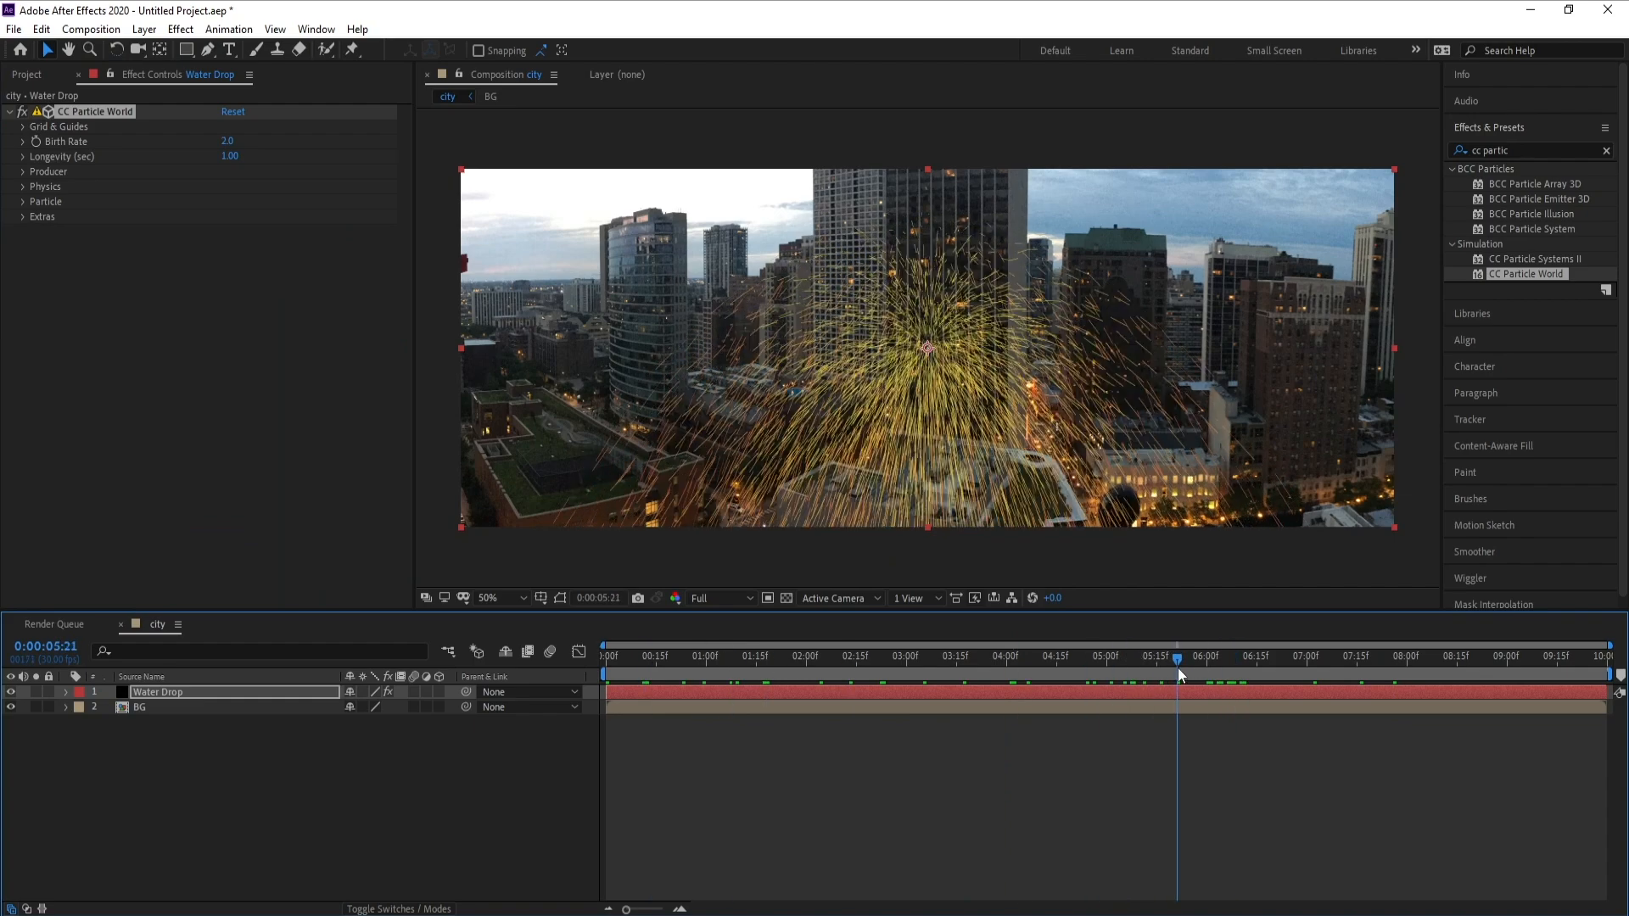
{"action": "left_click", "coordinate": [23, 204]}
{"action": "left_click", "coordinate": [280, 217]}
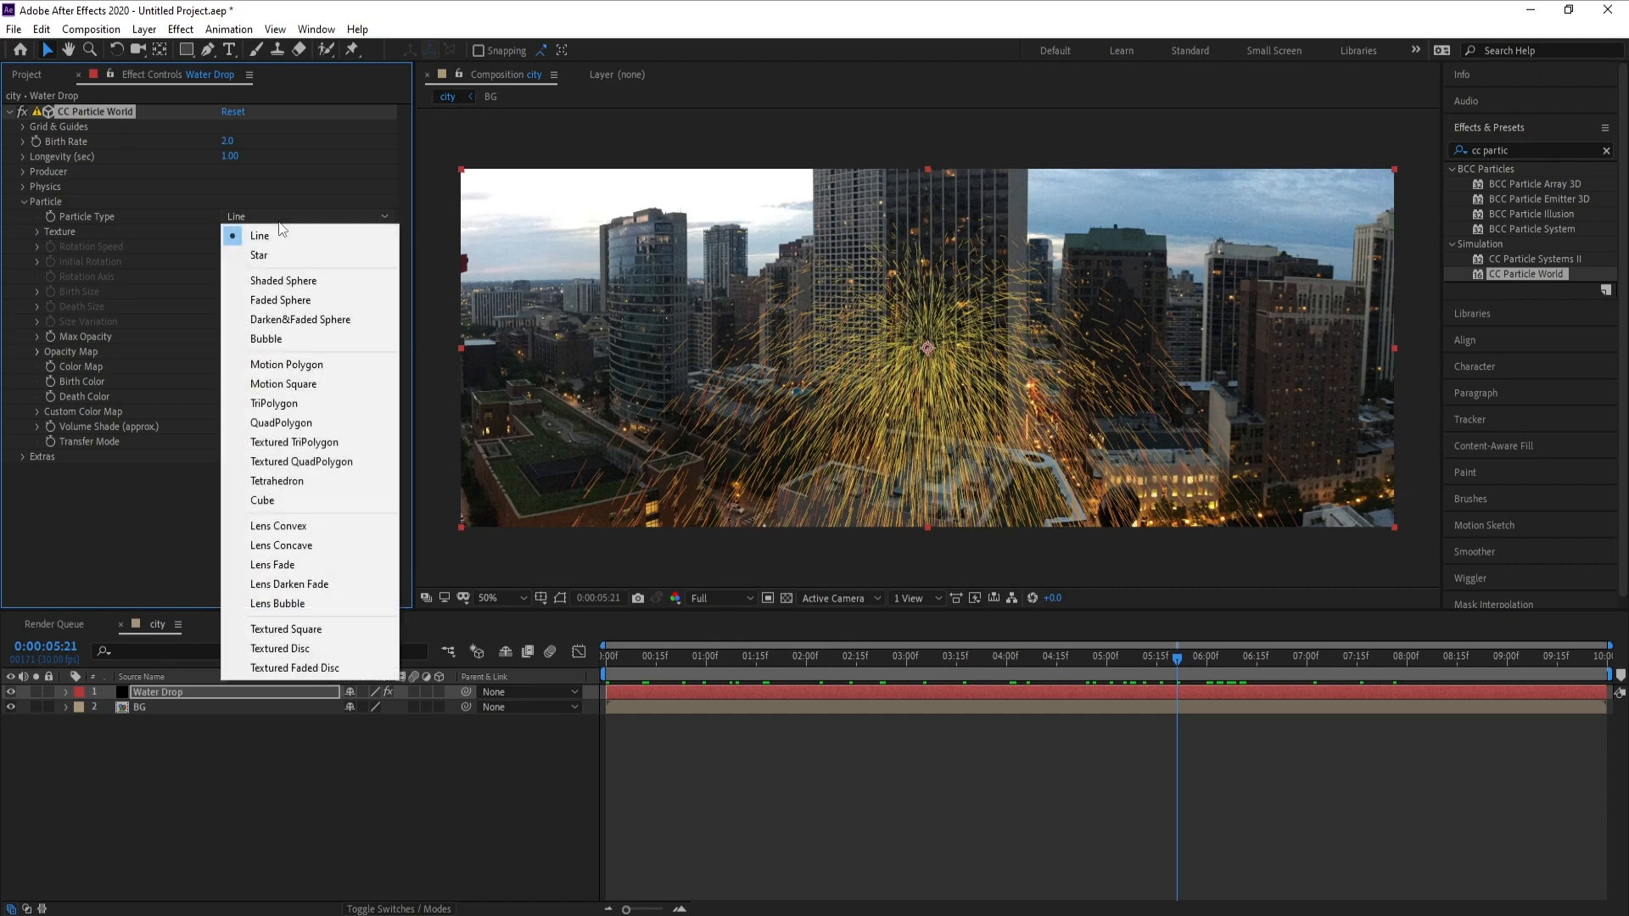
{"action": "left_click", "coordinate": [298, 304]}
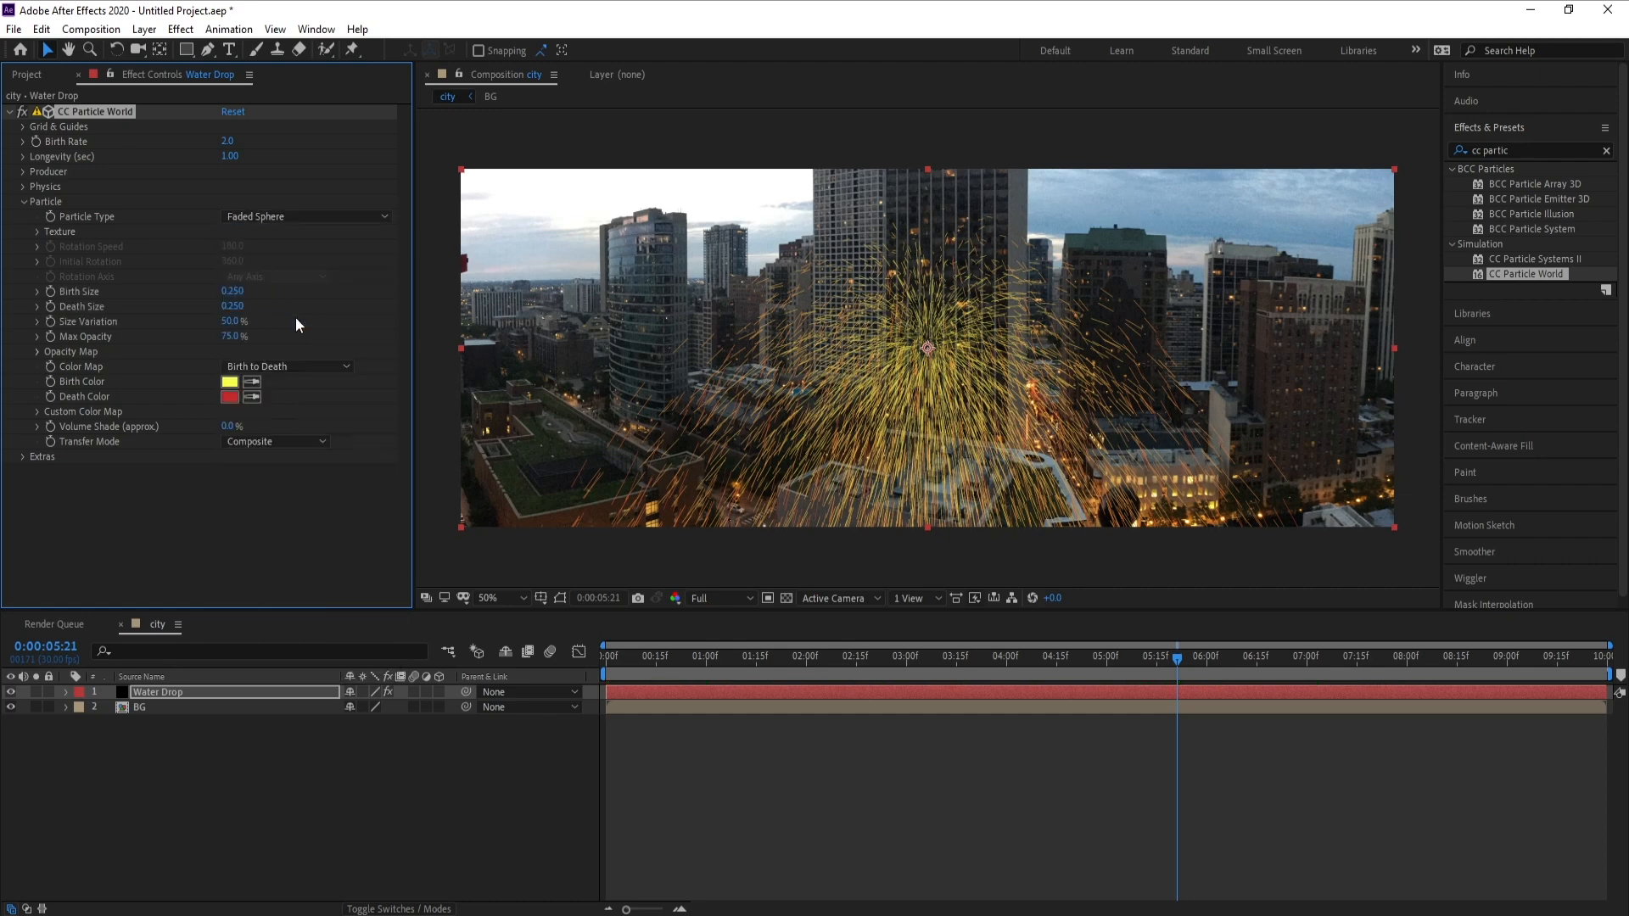
Step: Set both the particles' birth color and death color to white (FFFFFF)
{"action": "left_click", "coordinate": [230, 382]}
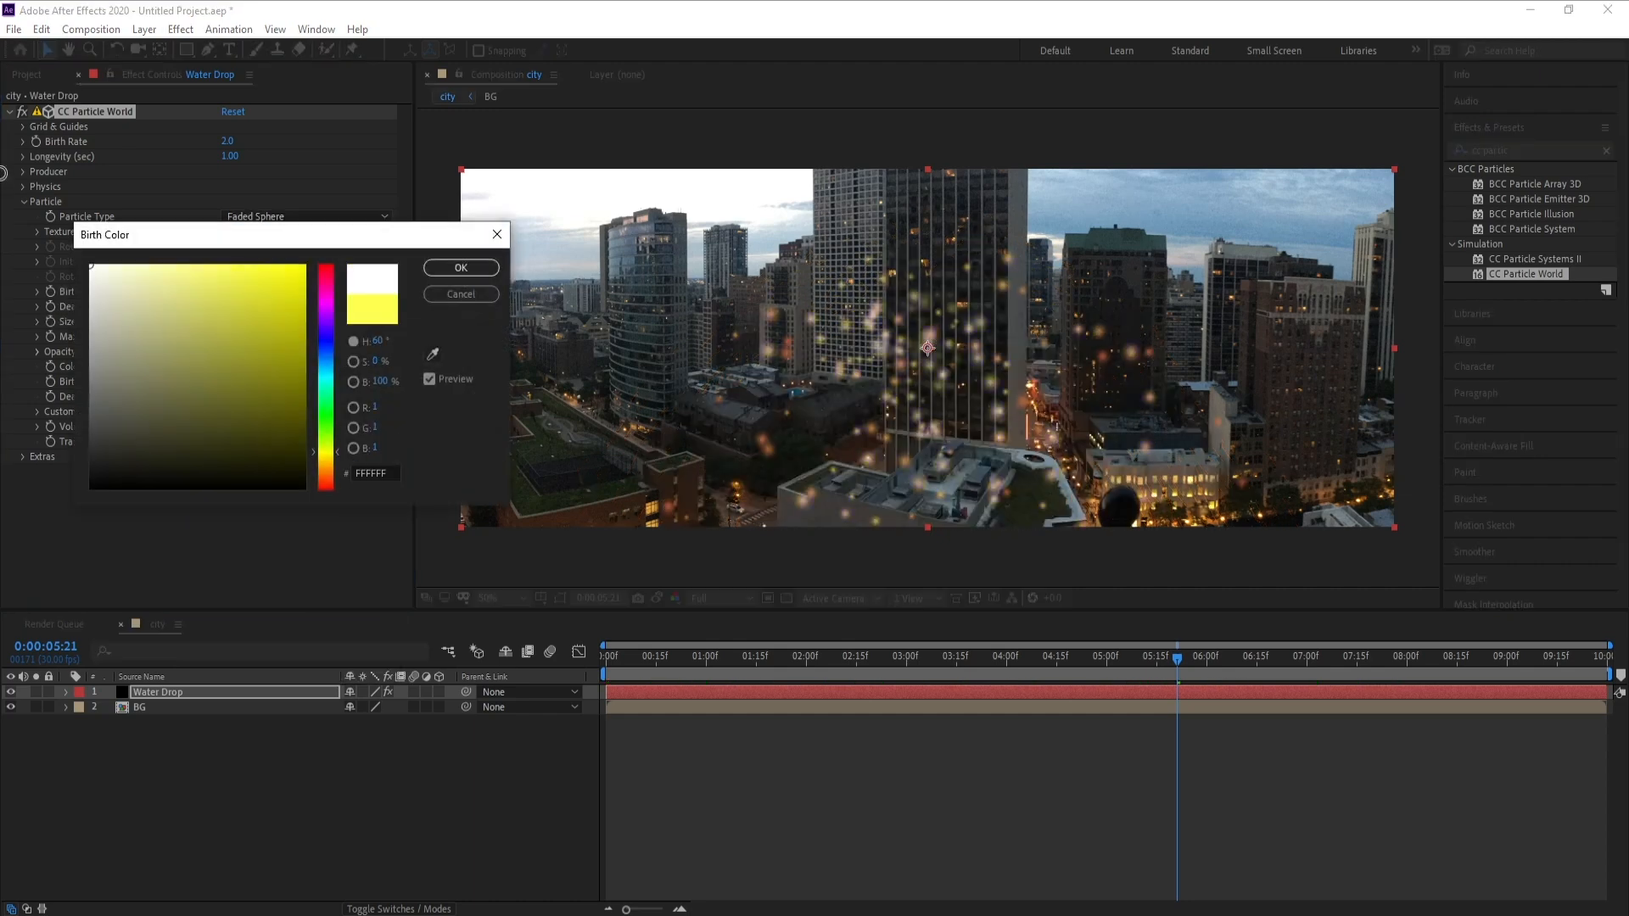
{"action": "left_click", "coordinate": [457, 266]}
{"action": "left_click", "coordinate": [231, 397]}
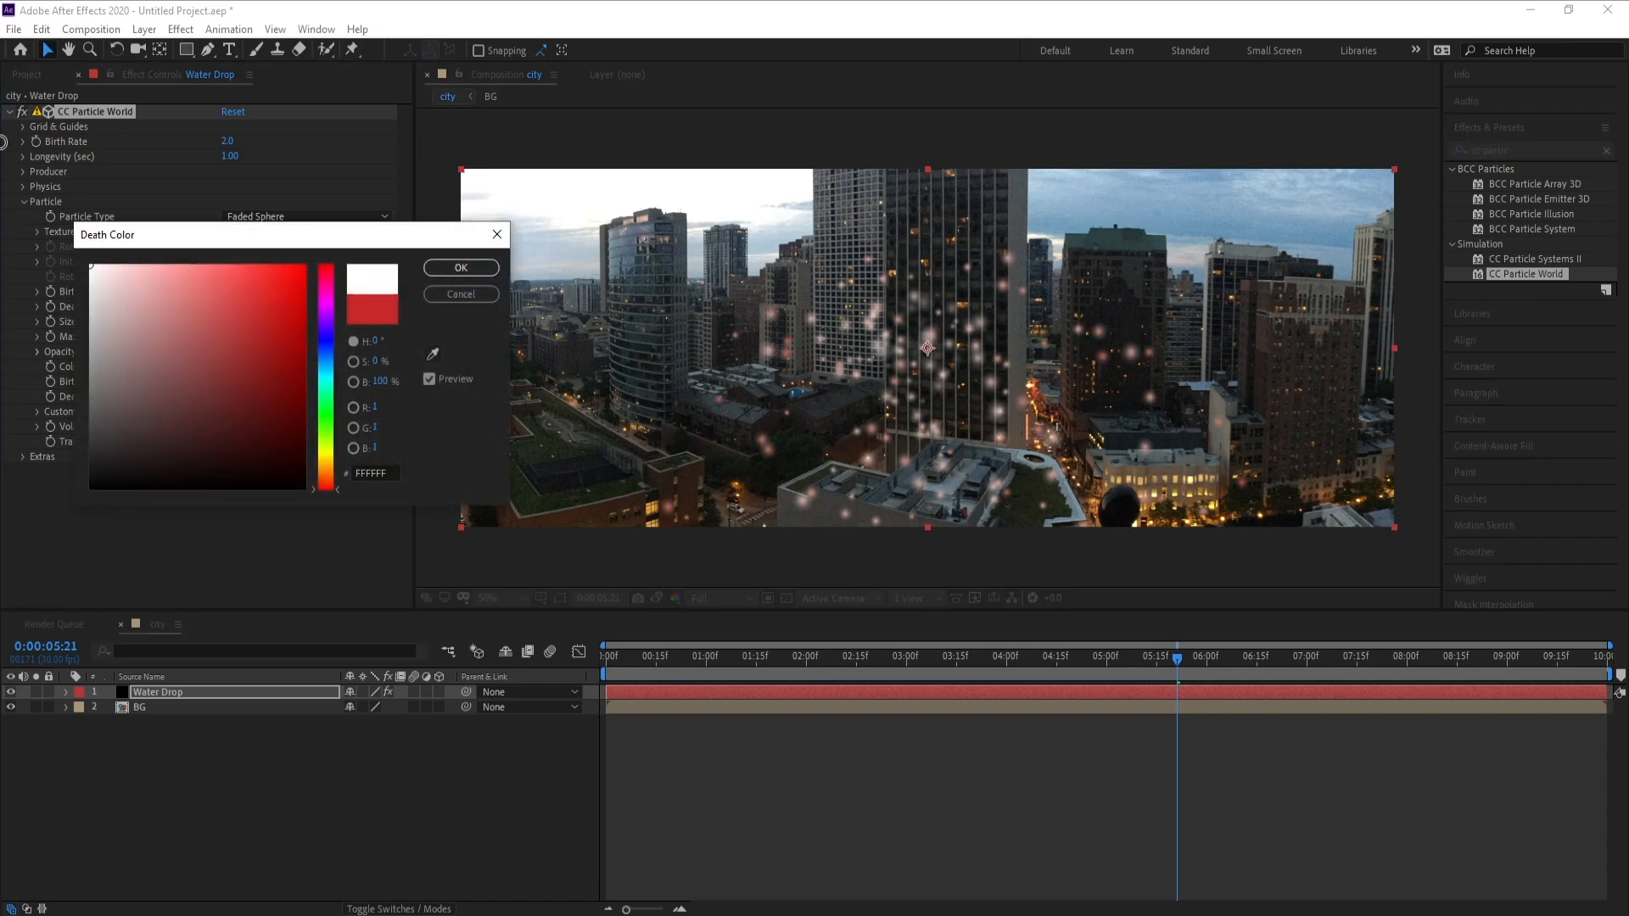
{"action": "left_click", "coordinate": [457, 265]}
Step: Solo the Water Drop layer and preview its particles at 0:00:03:29
{"action": "left_click_drag", "start_coordinate": [1183, 661], "coordinate": [1148, 676]}
{"action": "left_click", "coordinate": [40, 692]}
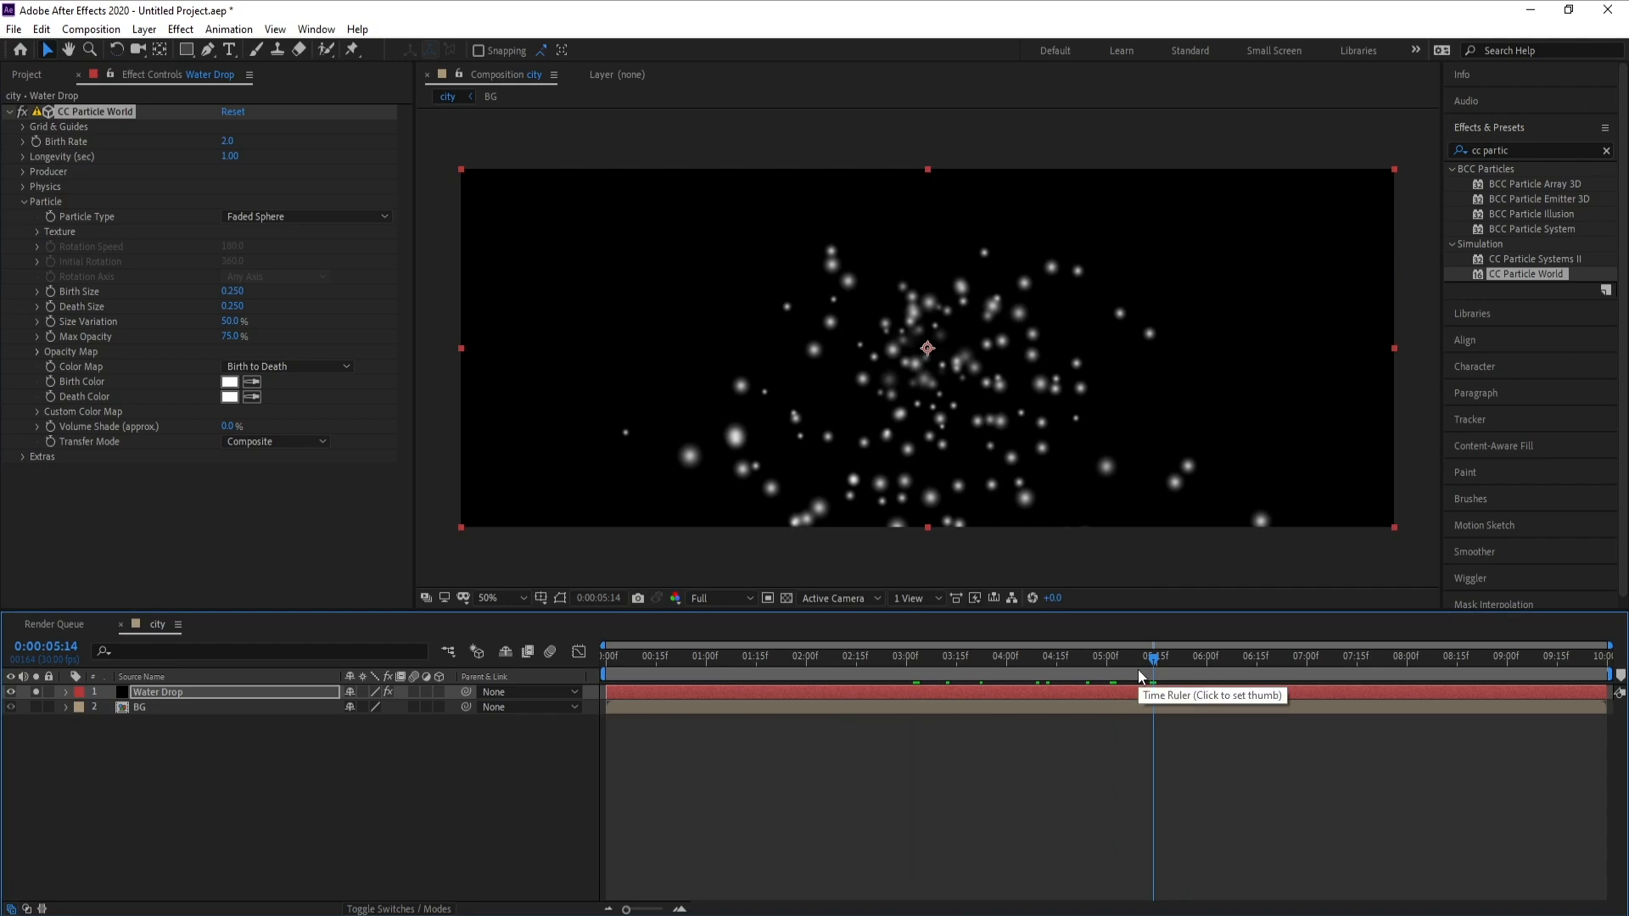
{"action": "left_click_drag", "start_coordinate": [1142, 677], "coordinate": [1001, 684]}
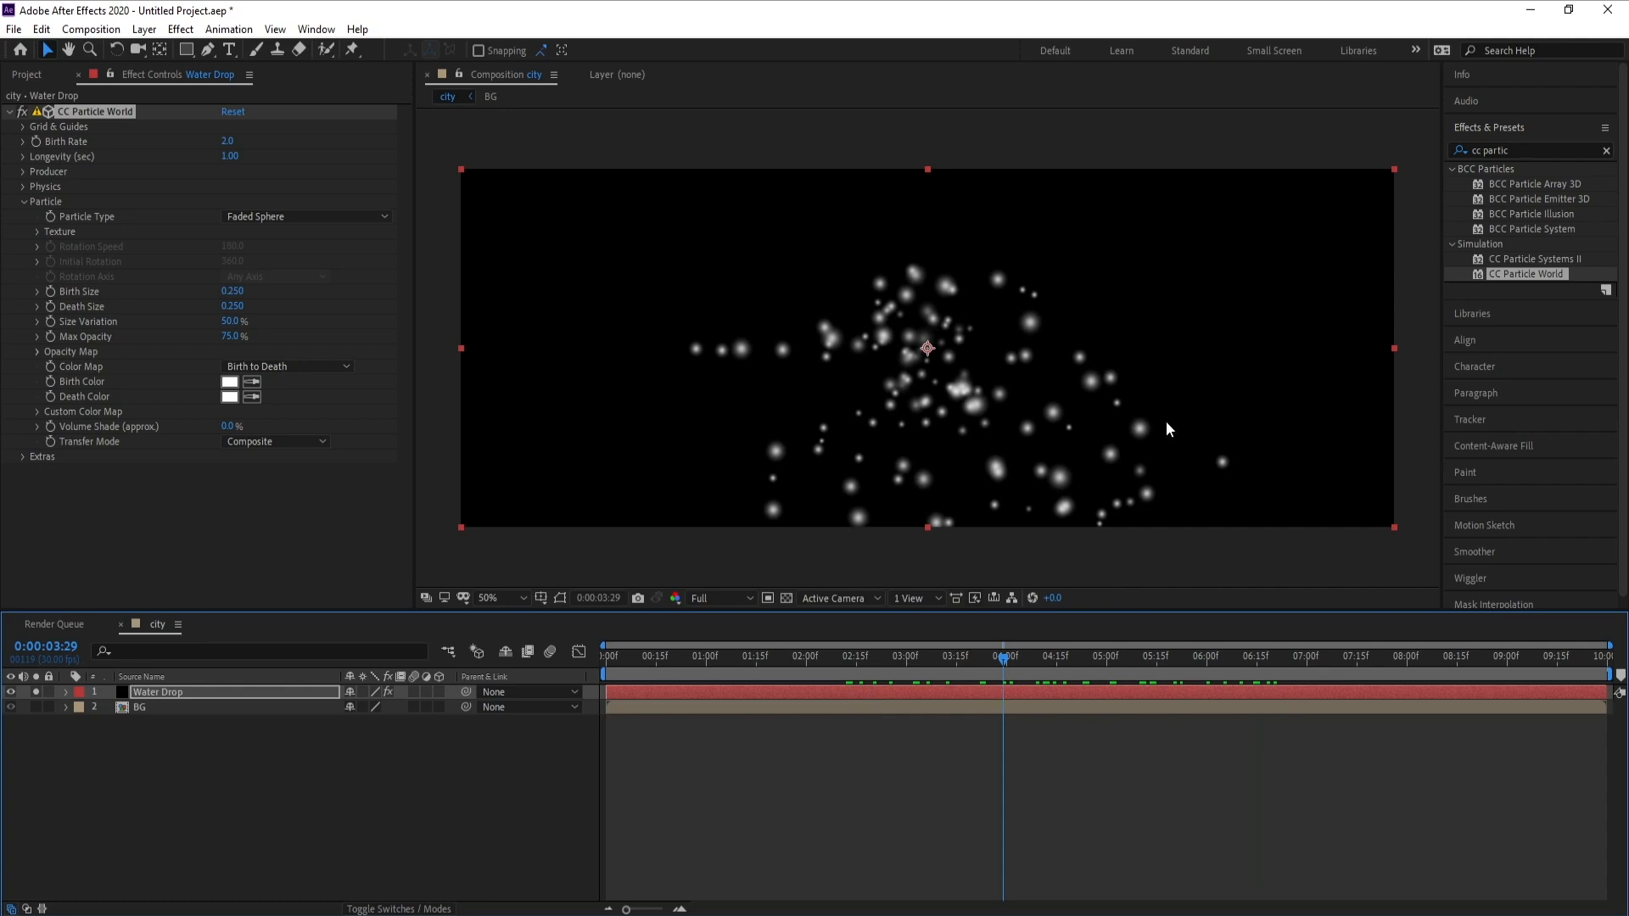
Step: Set the particle physics animation to Twirl and preview the motion at 0:00:03:10
{"action": "left_click", "coordinate": [21, 201]}
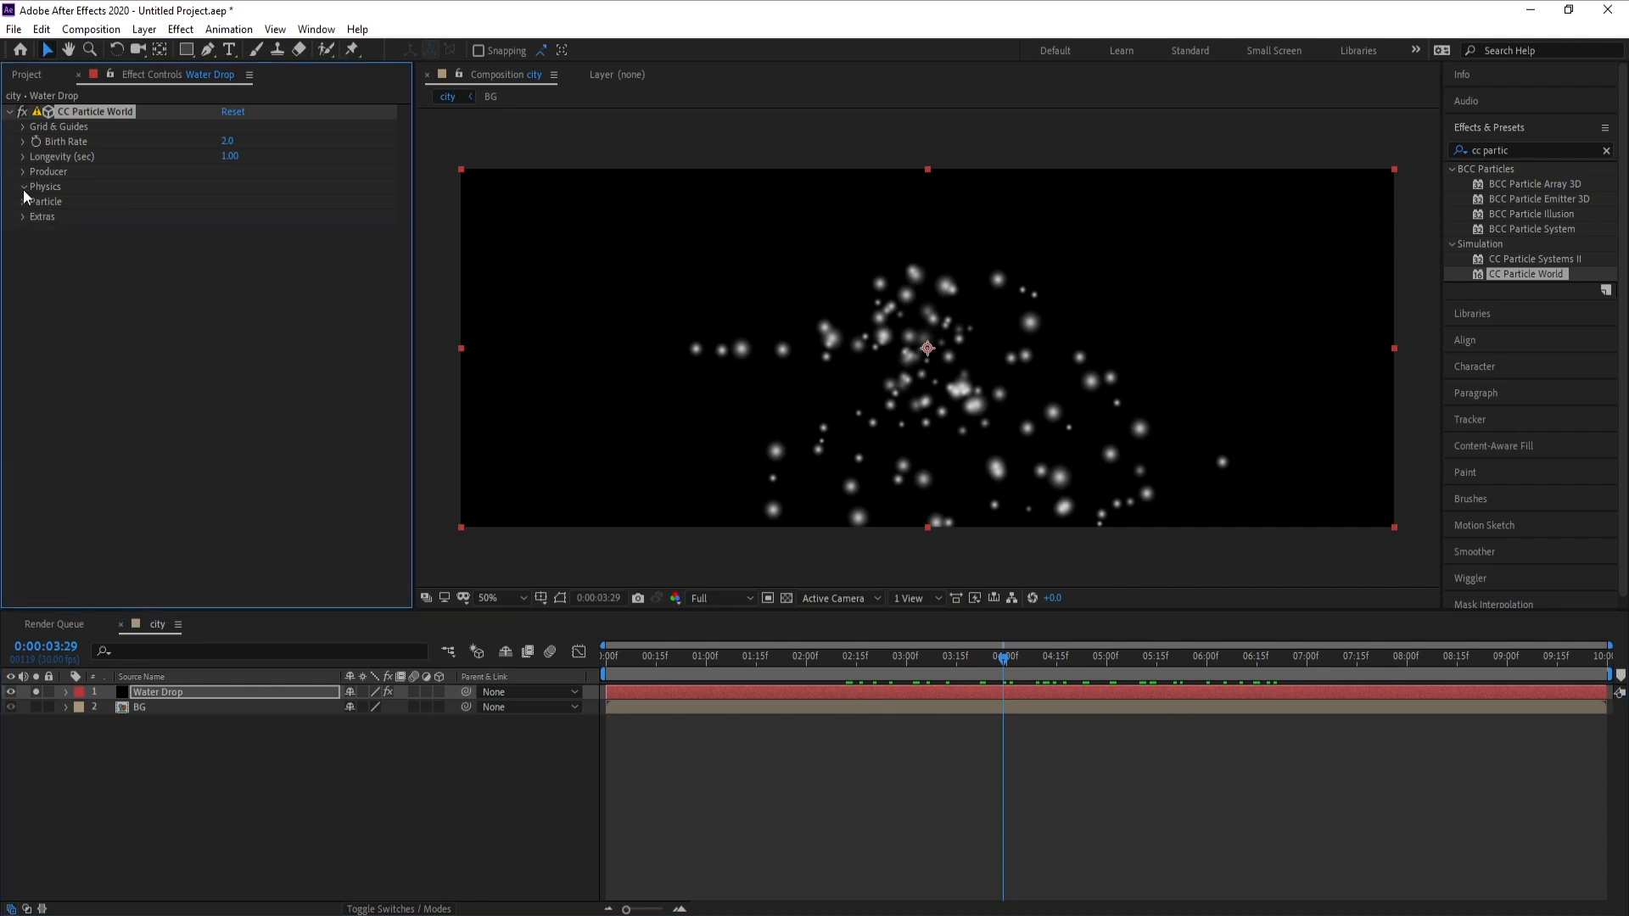
{"action": "left_click", "coordinate": [23, 188]}
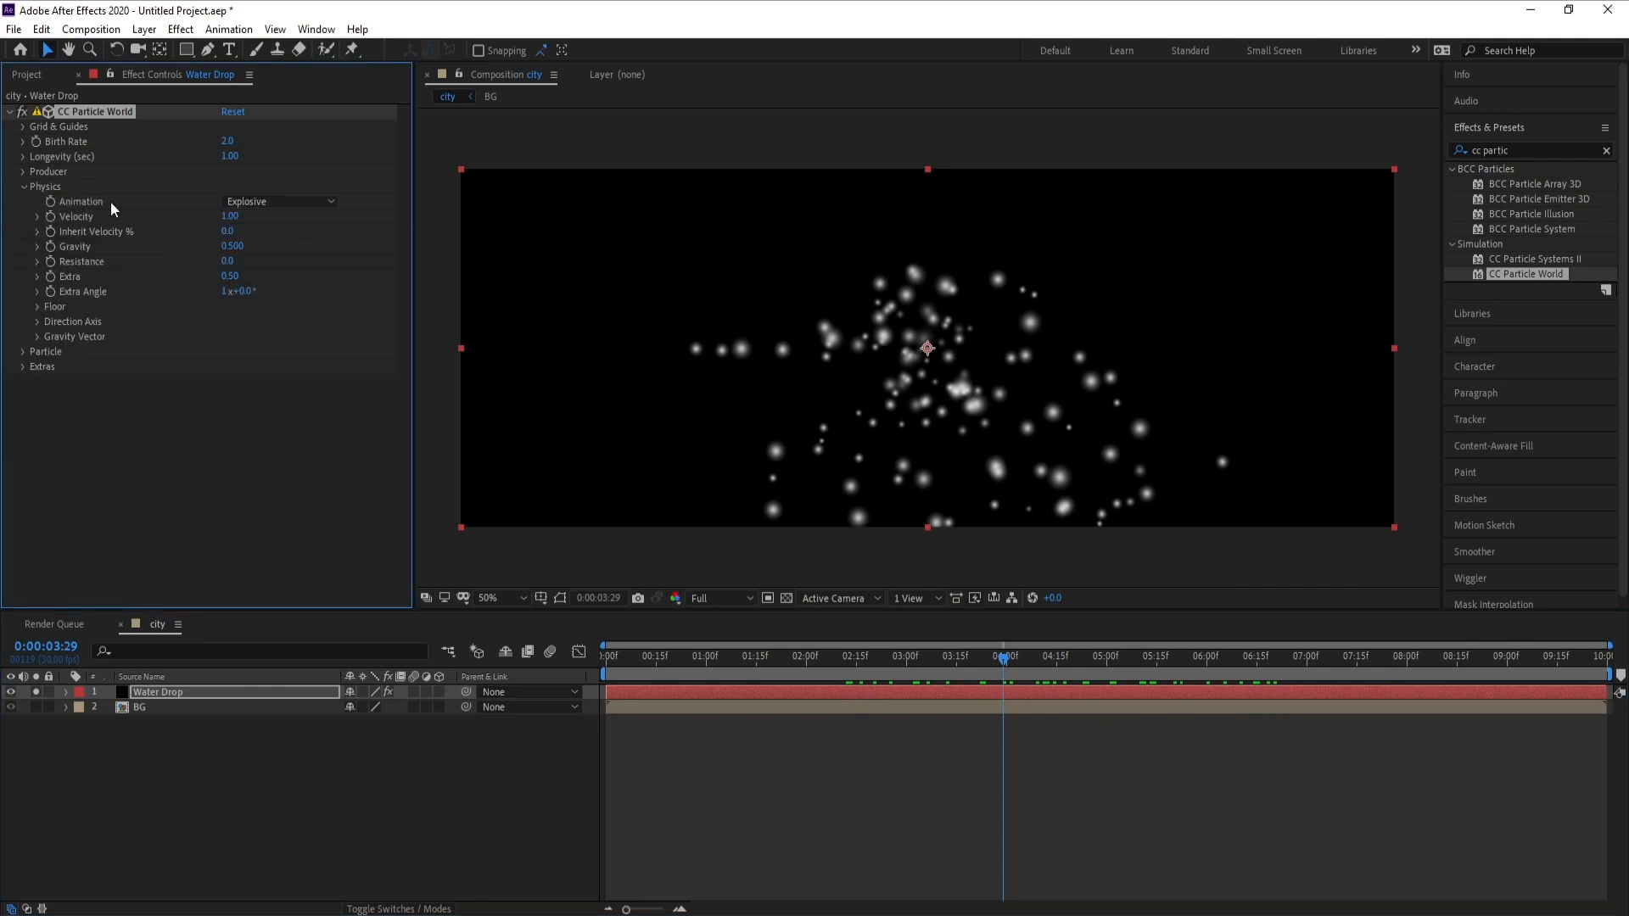
{"action": "left_click", "coordinate": [278, 205]}
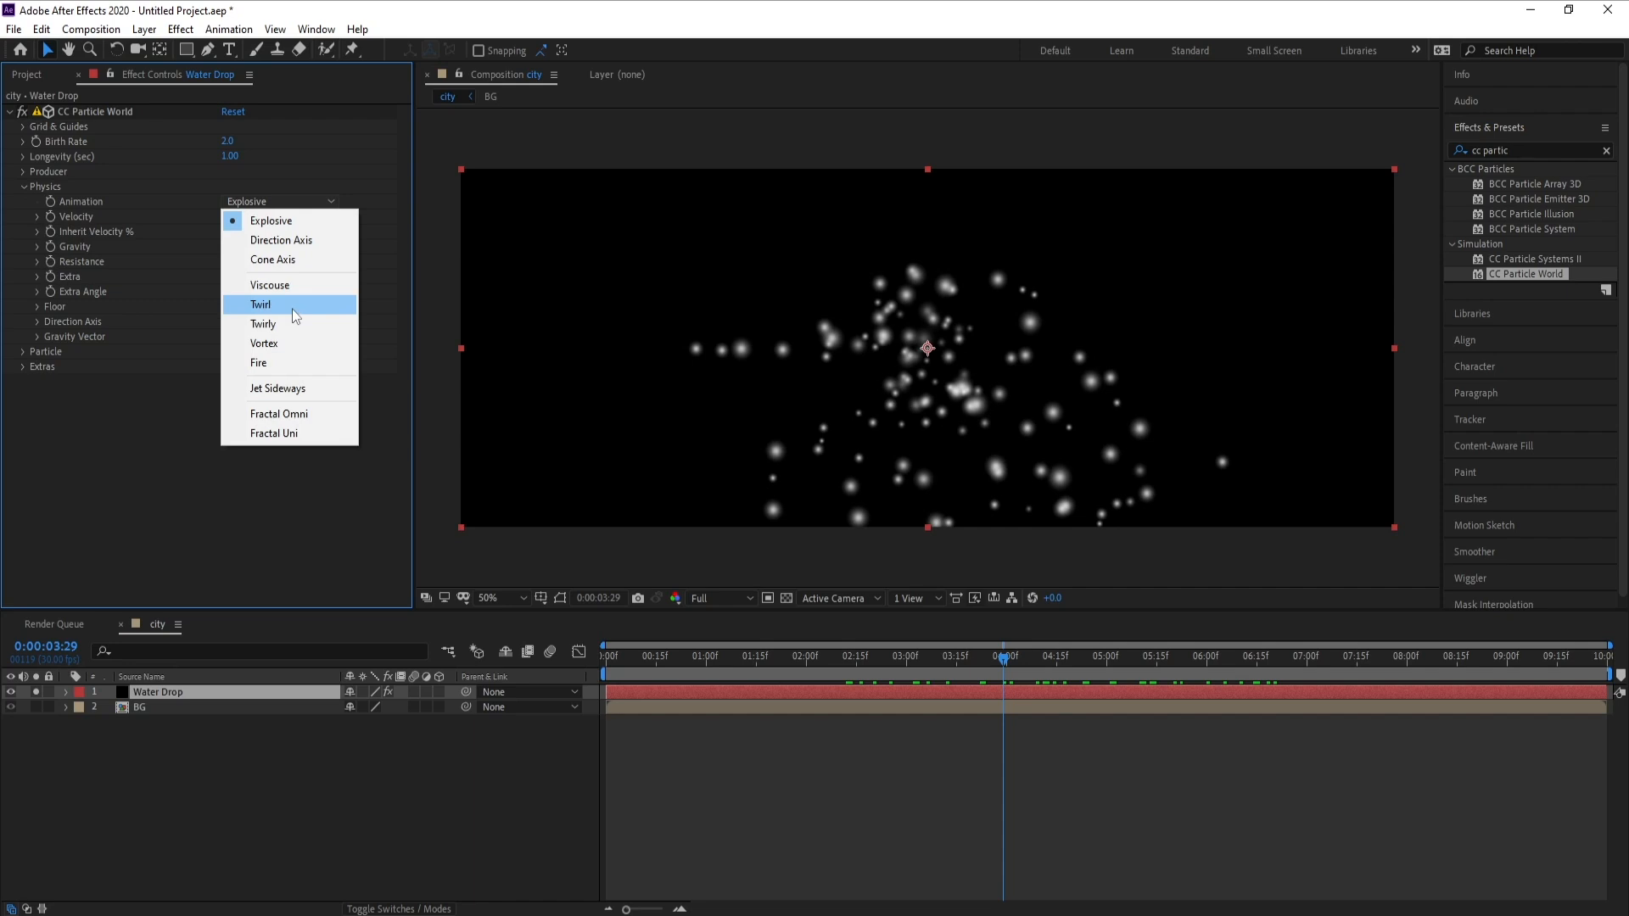
{"action": "left_click", "coordinate": [292, 309]}
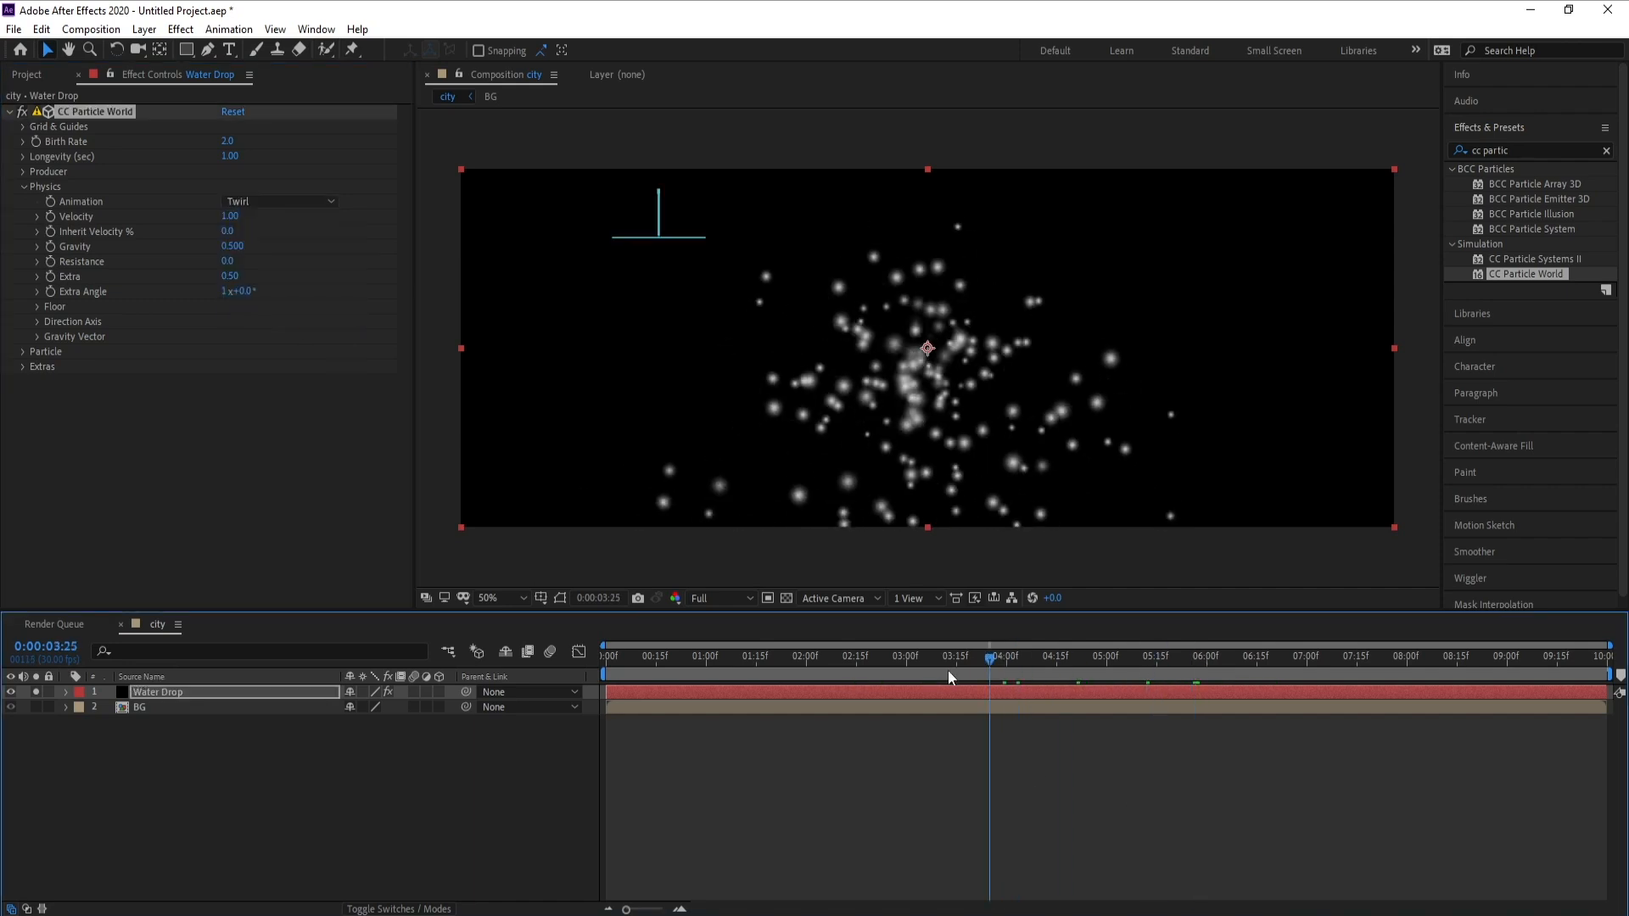
{"action": "left_click_drag", "start_coordinate": [949, 677], "coordinate": [940, 671]}
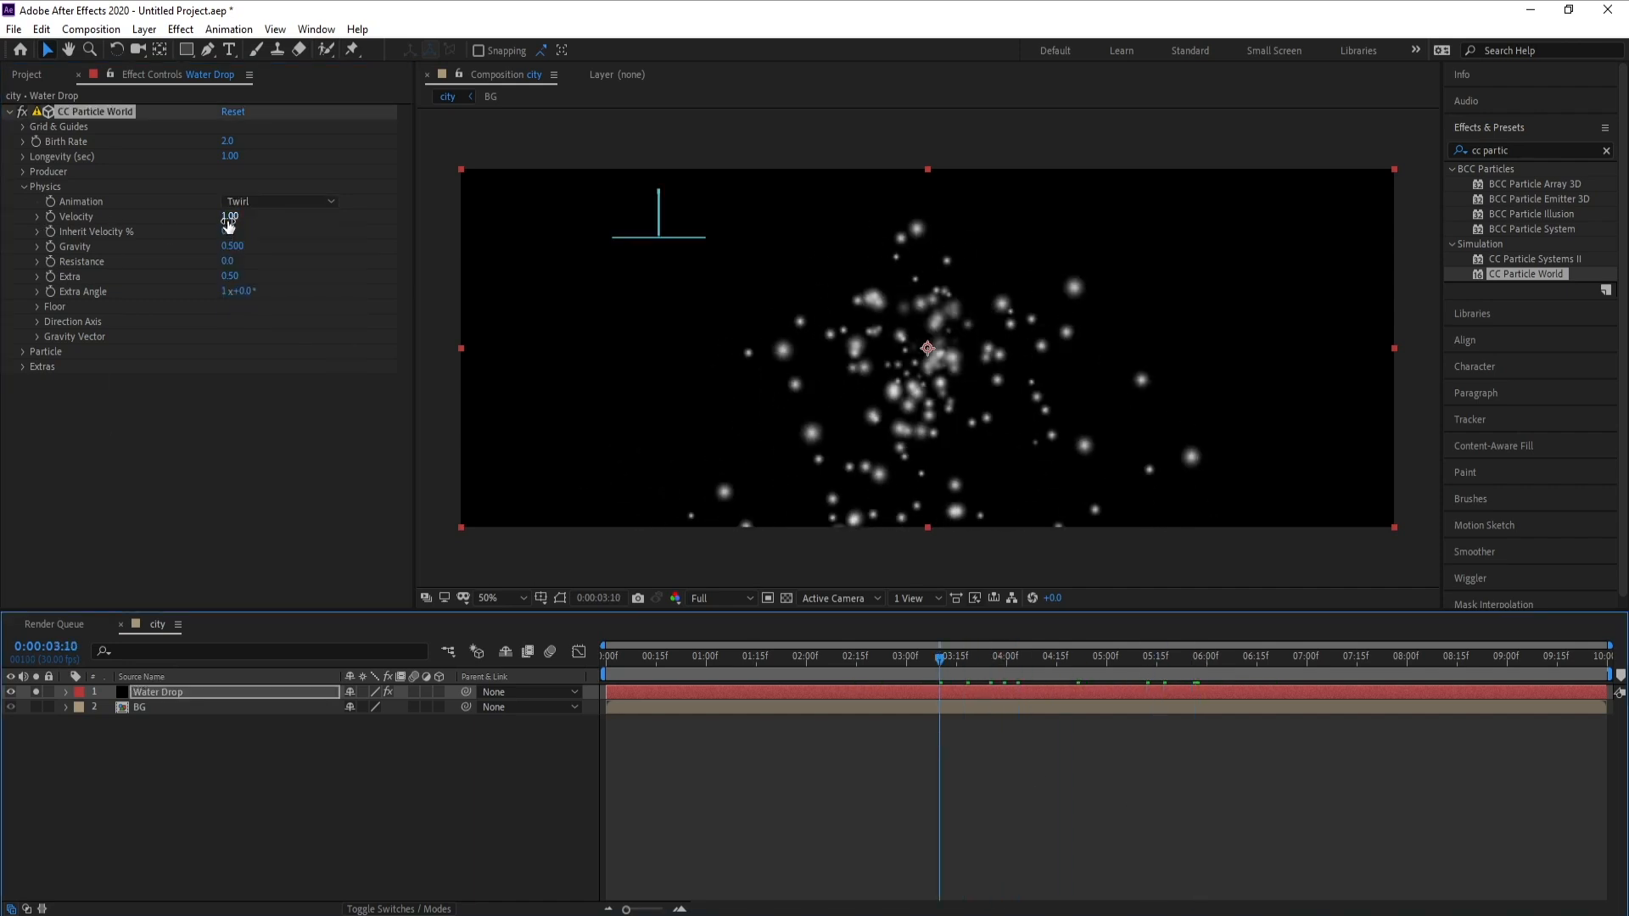
Step: Set the particle physics velocity to 0.10 and gravity to 0.004, then preview the motion
{"action": "mouse_move", "coordinate": [229, 219]}
{"action": "left_mouse_down"}
{"action": "mouse_move", "coordinate": [183, 227]}
{"action": "mouse_move", "coordinate": [220, 220]}
{"action": "mouse_move", "coordinate": [201, 223]}
{"action": "left_mouse_up"}
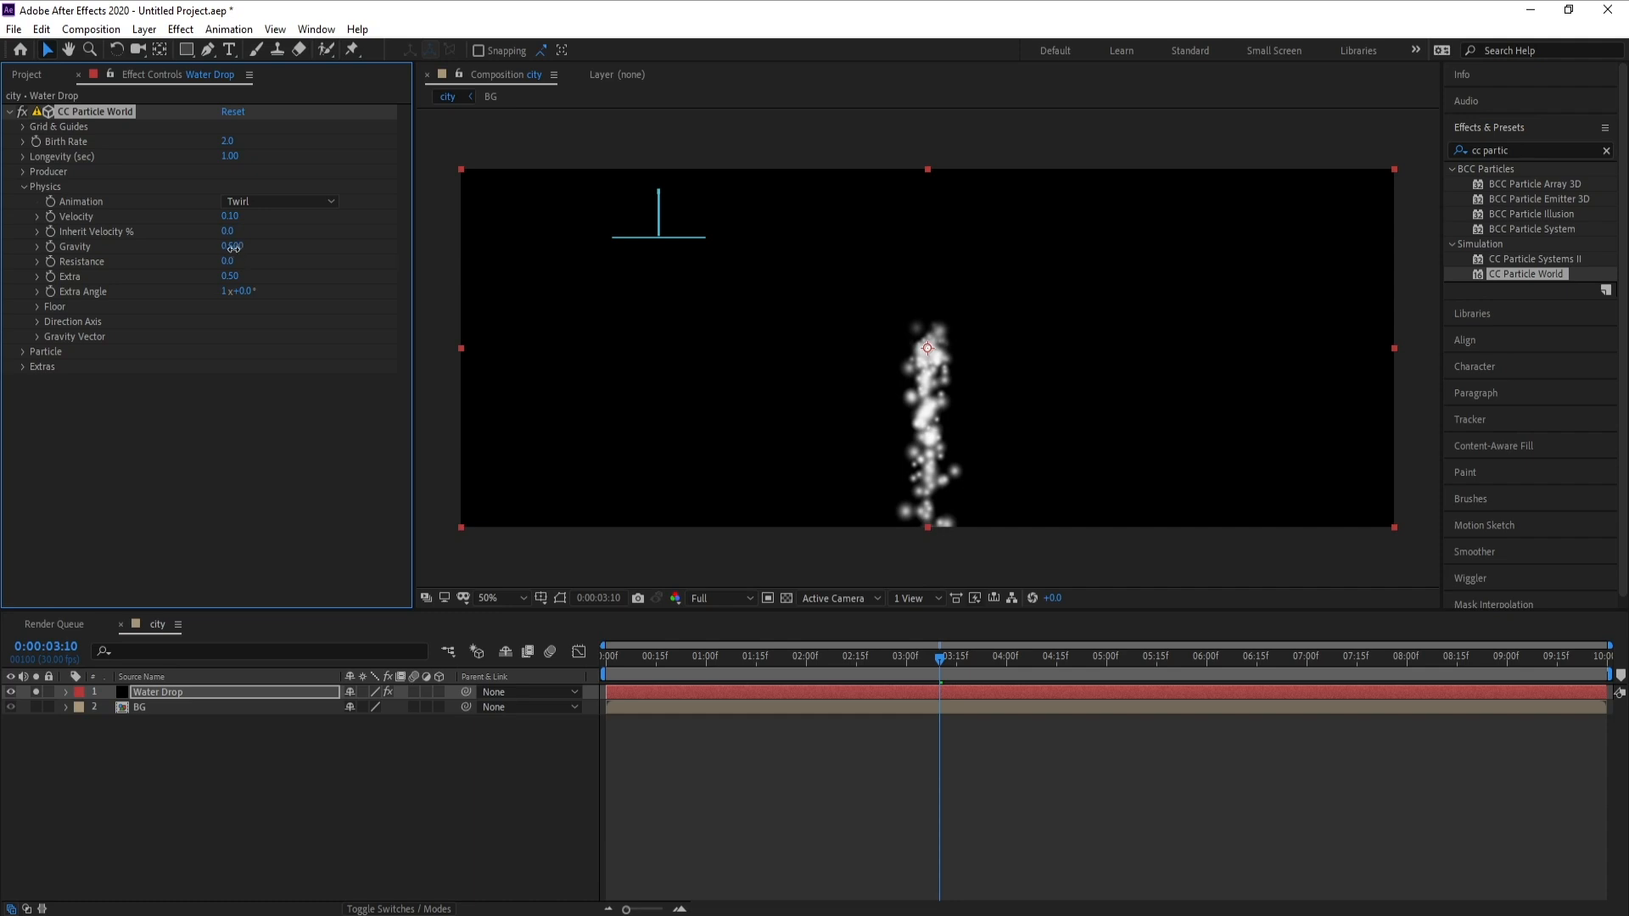
{"action": "left_click_drag", "start_coordinate": [234, 248], "coordinate": [200, 256]}
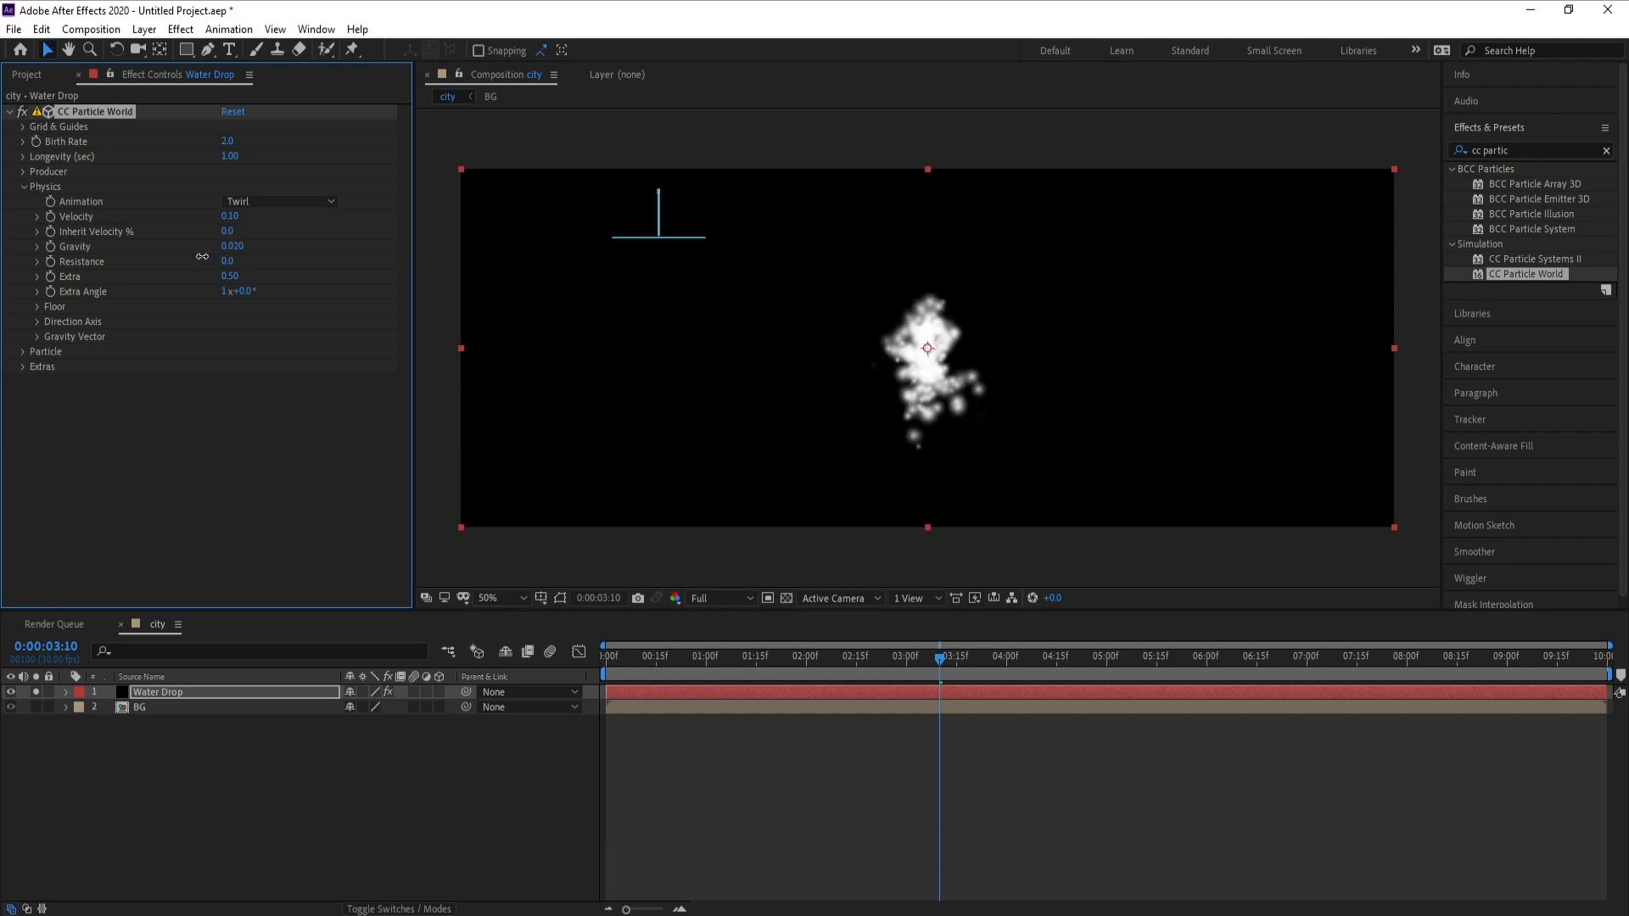
{"action": "left_click", "coordinate": [241, 248]}
{"action": "type", "text": "0.0"}
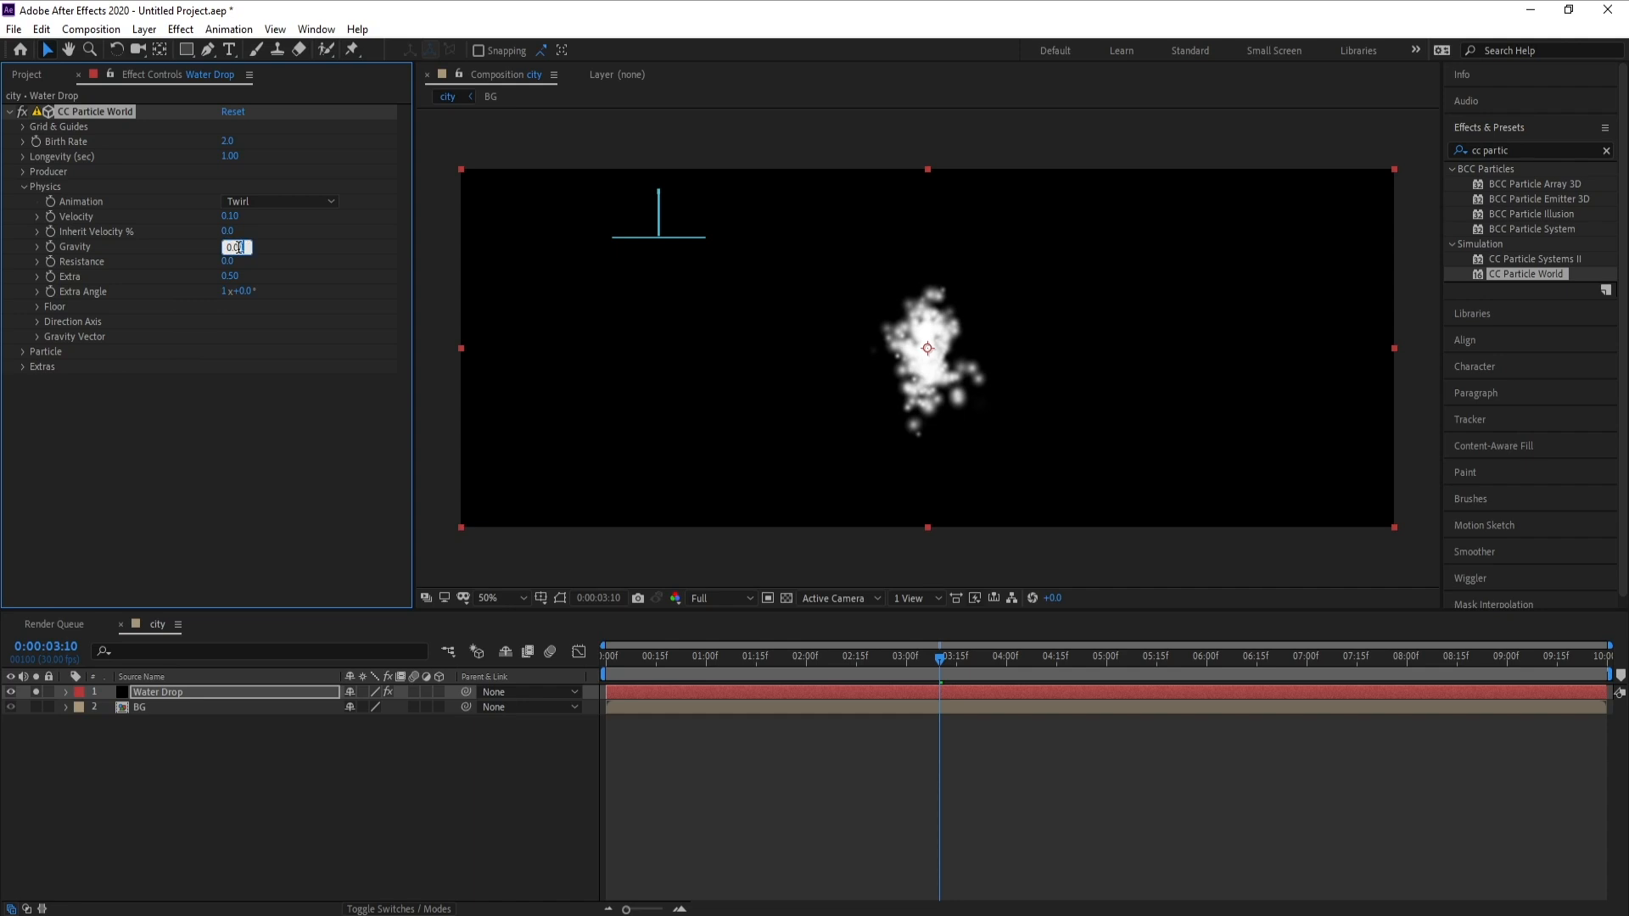
{"action": "type", "text": "04"}
{"action": "key", "text": "Return"}
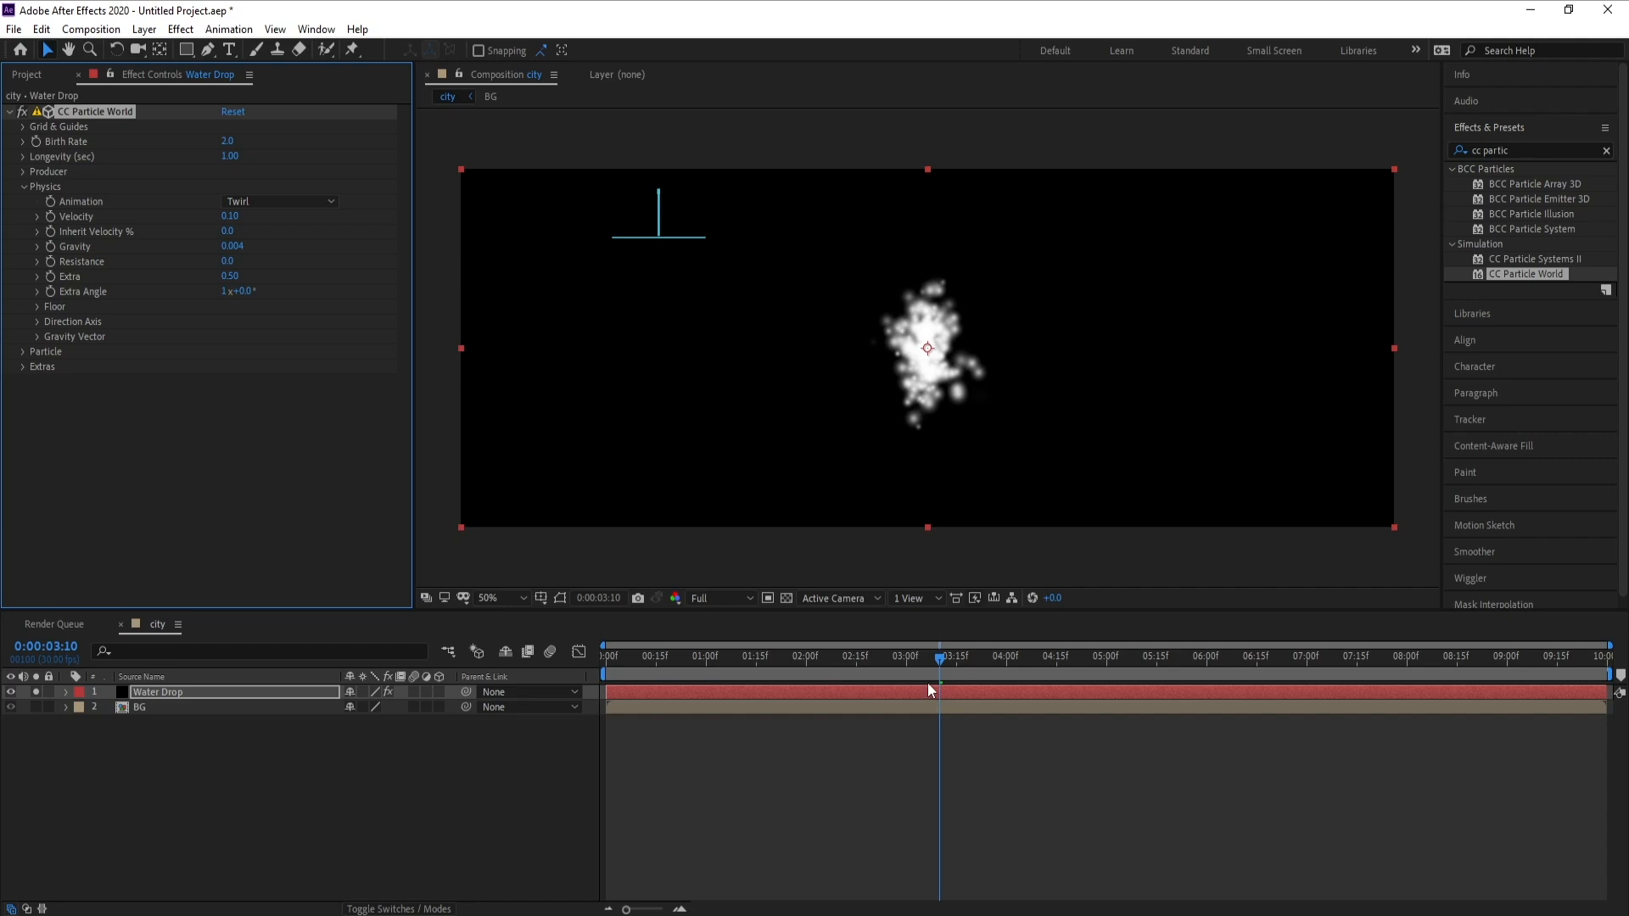
{"action": "key", "text": "space"}
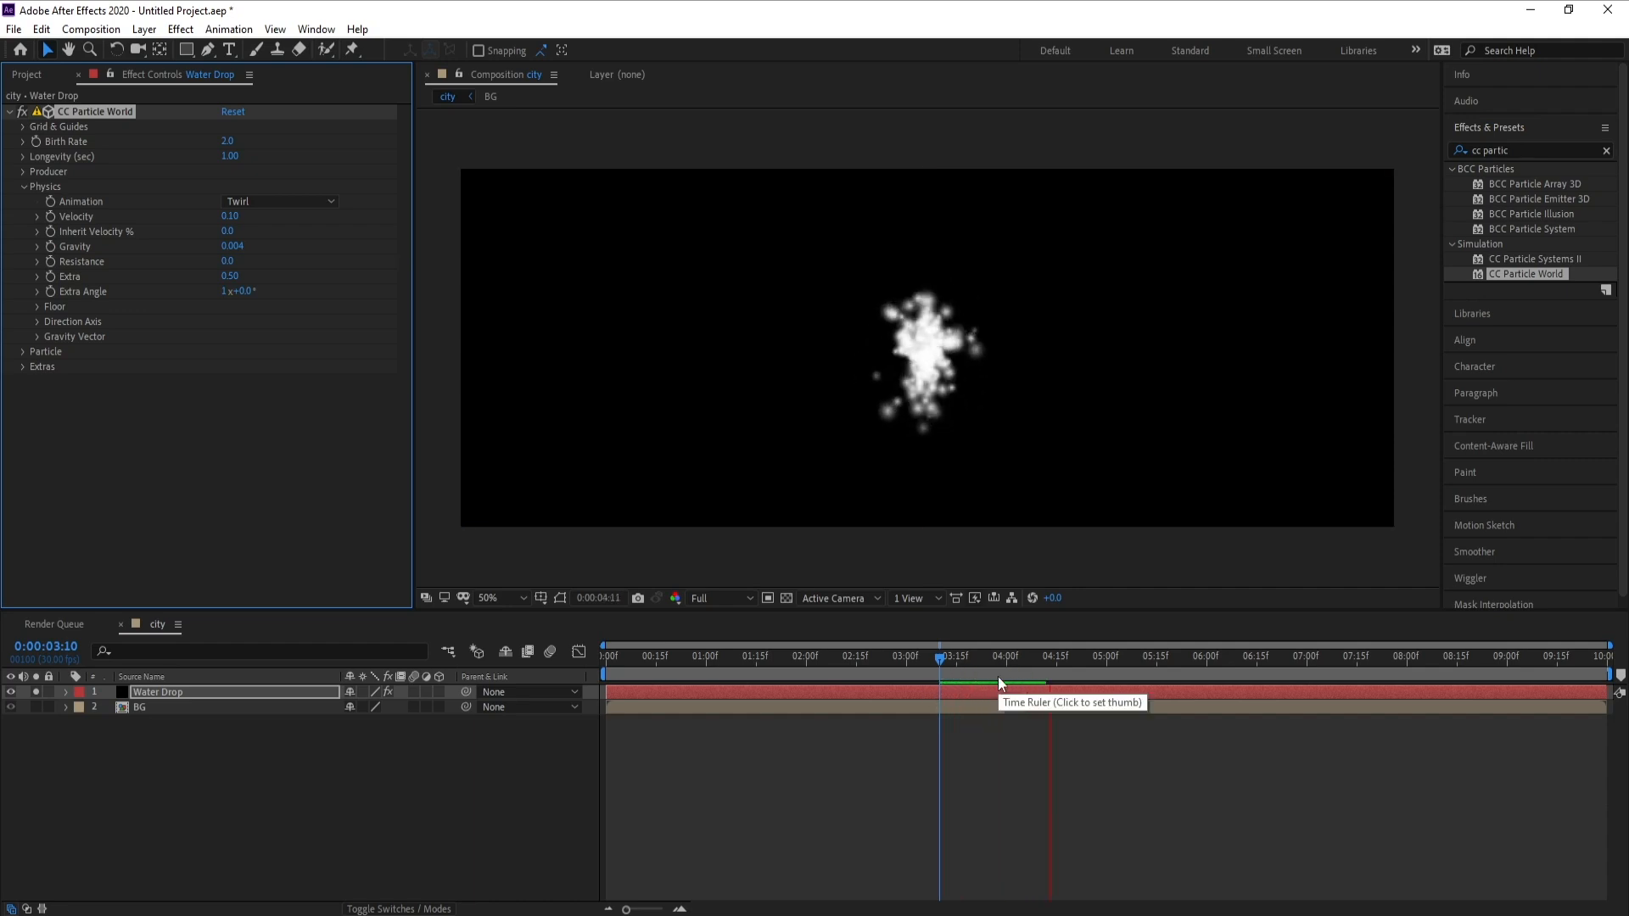
{"action": "mouse_move", "coordinate": [979, 664]}
{"action": "left_mouse_down"}
{"action": "mouse_move", "coordinate": [853, 670]}
{"action": "mouse_move", "coordinate": [969, 669]}
{"action": "left_mouse_up"}
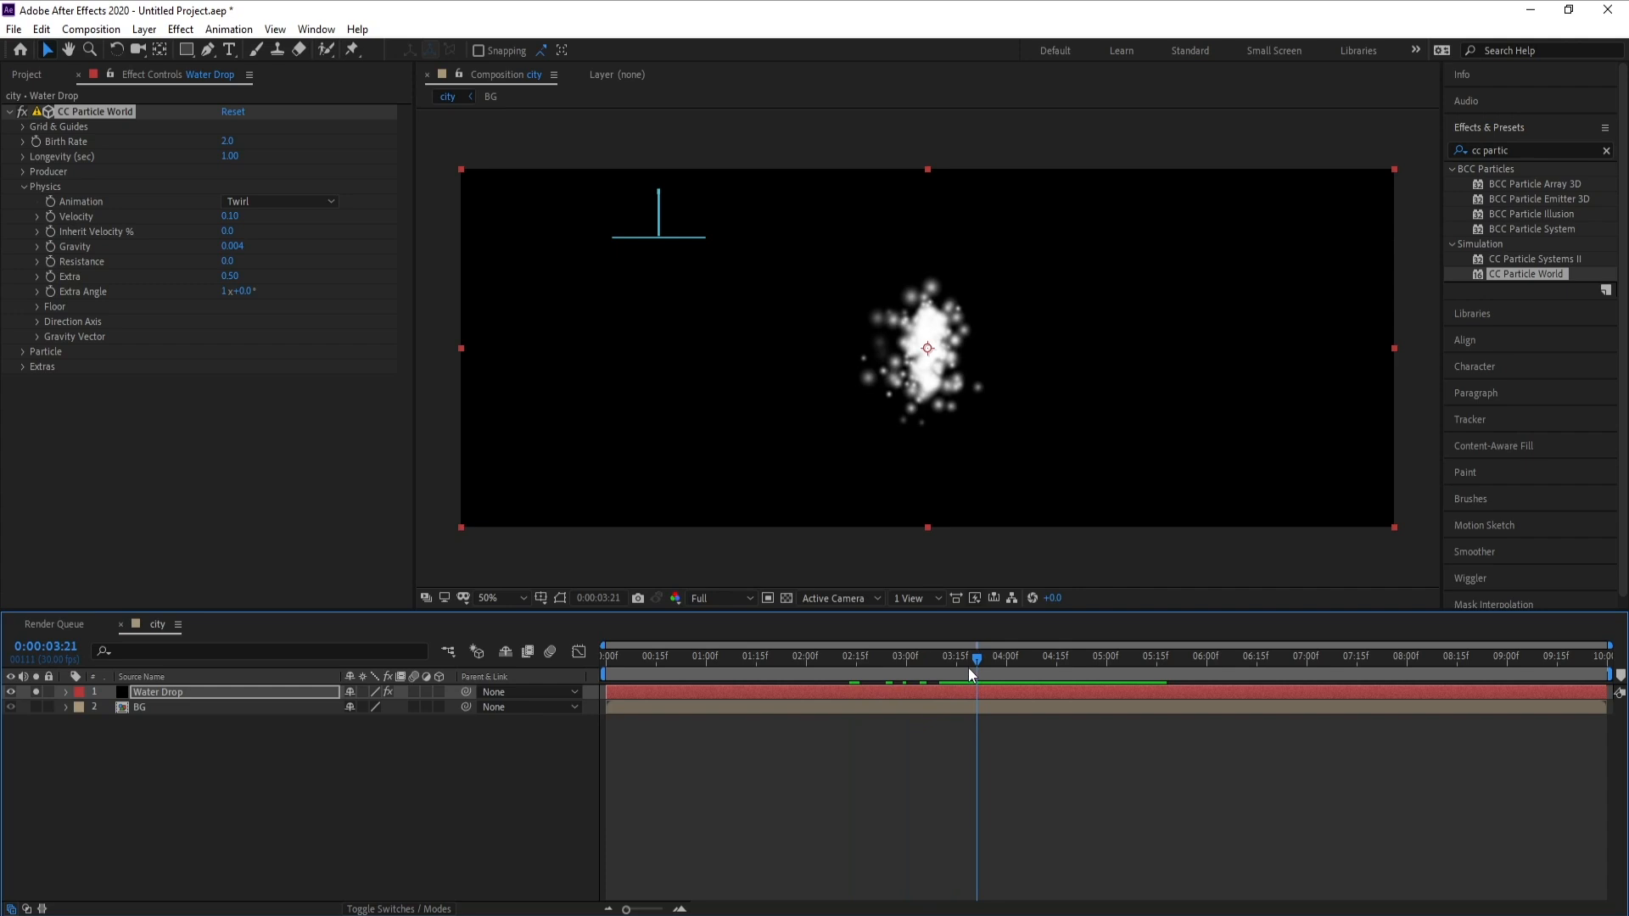
Step: Set the particle gravity to 0.002 and velocity to 0.05, and preview the motion from 0:00:03:21
{"action": "left_click", "coordinate": [236, 246]}
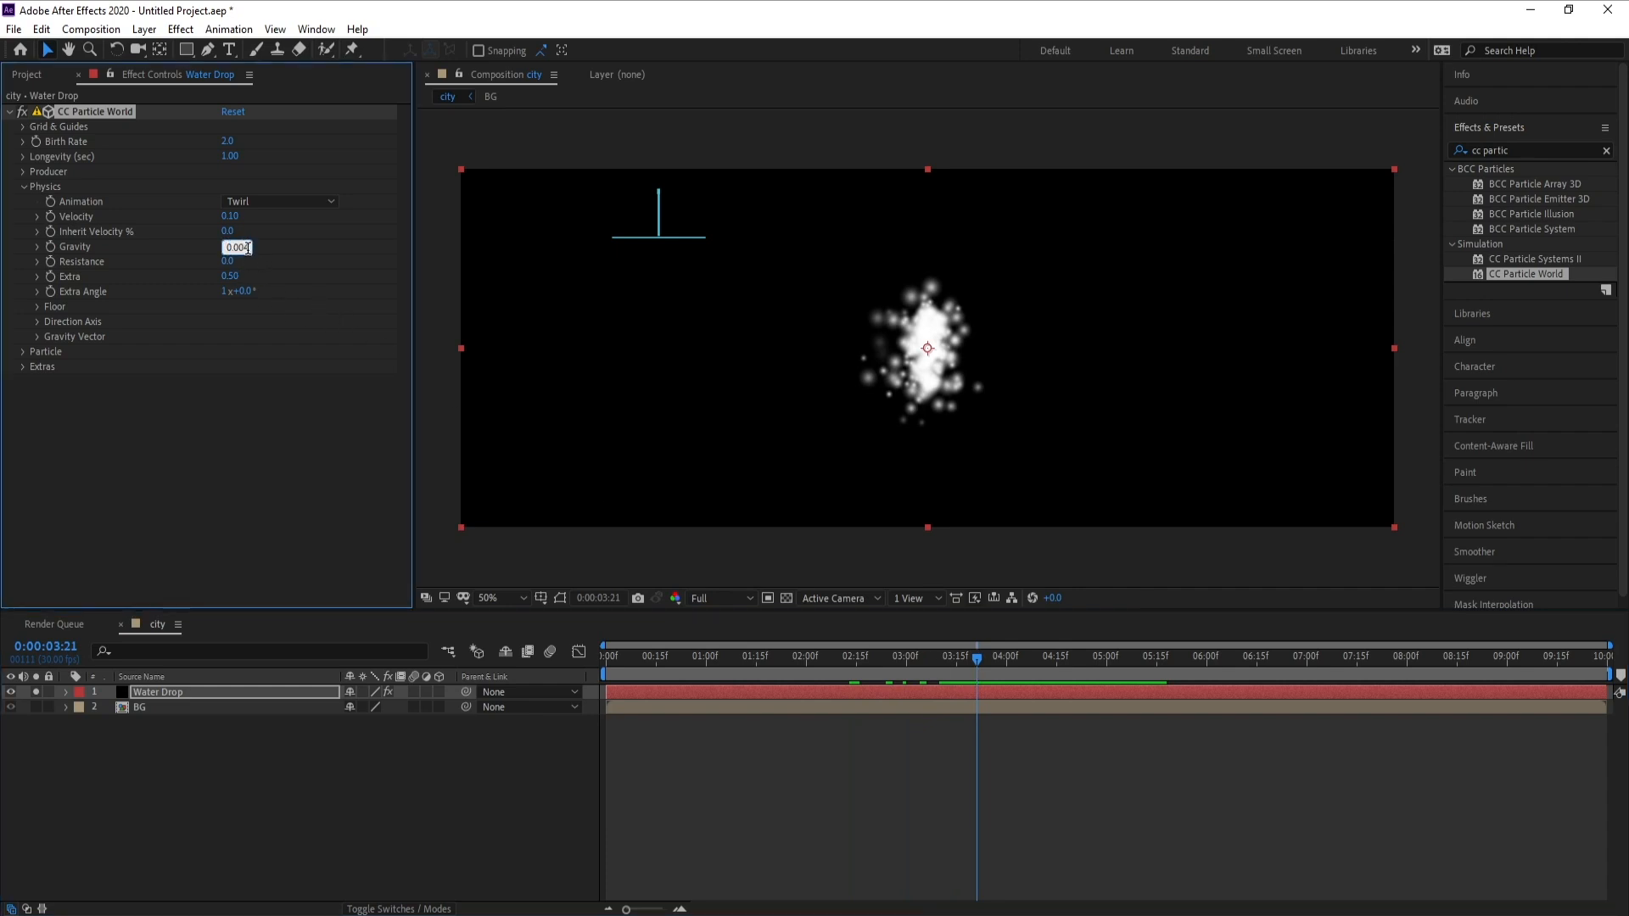
{"action": "type", "text": "0.002"}
{"action": "left_click", "coordinate": [237, 217]}
{"action": "type", "text": "0"}
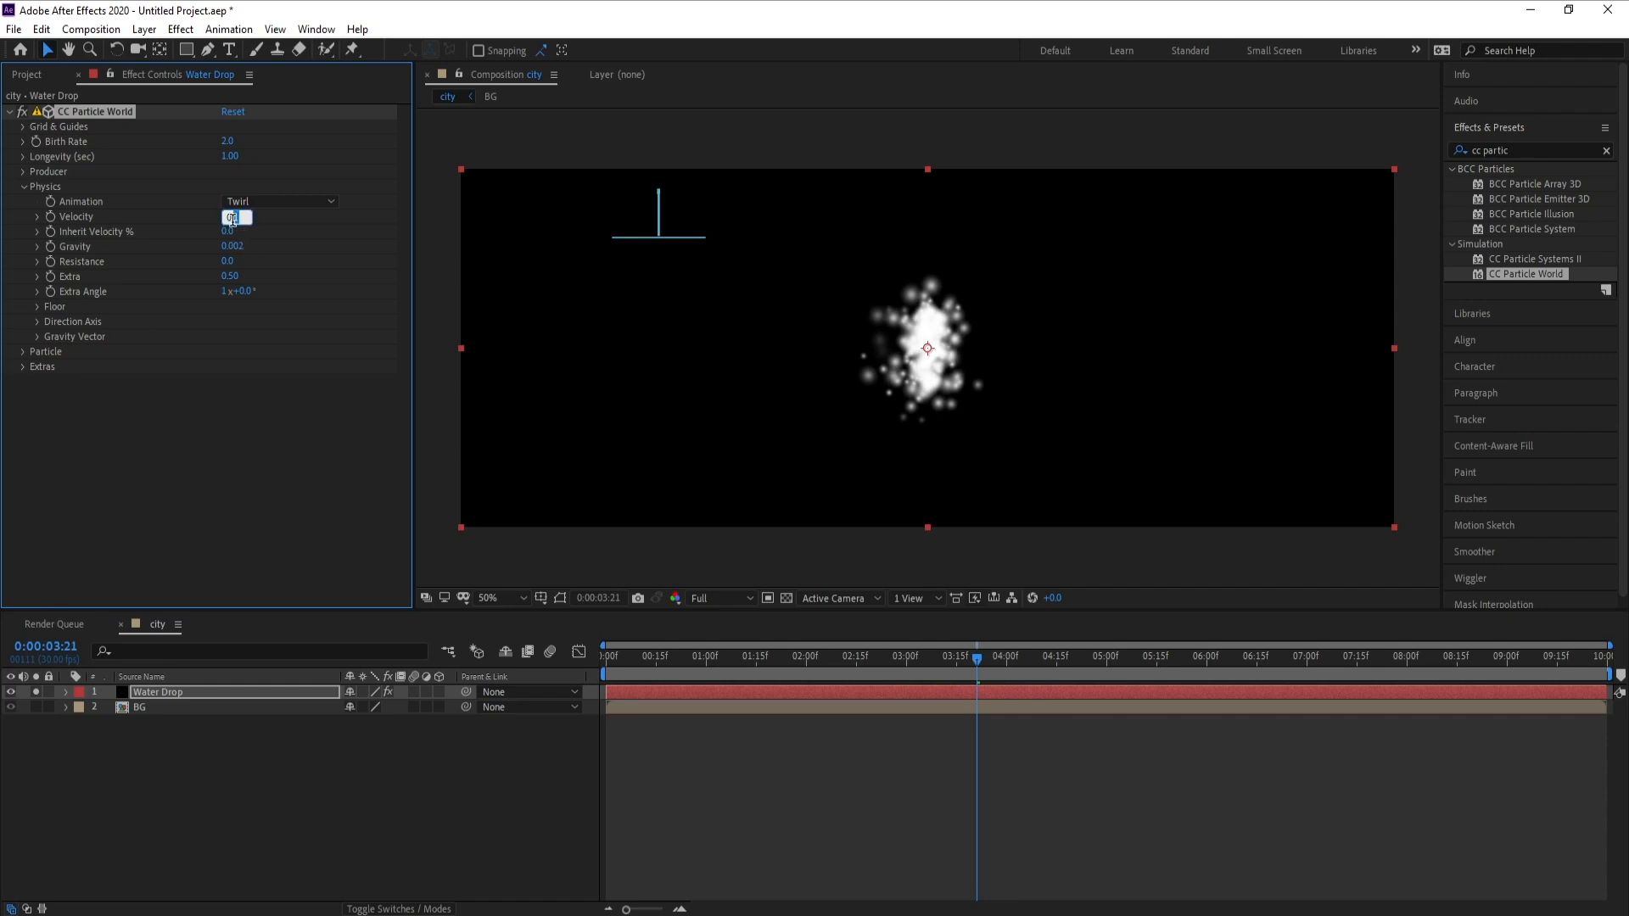
{"action": "type", "text": ".05"}
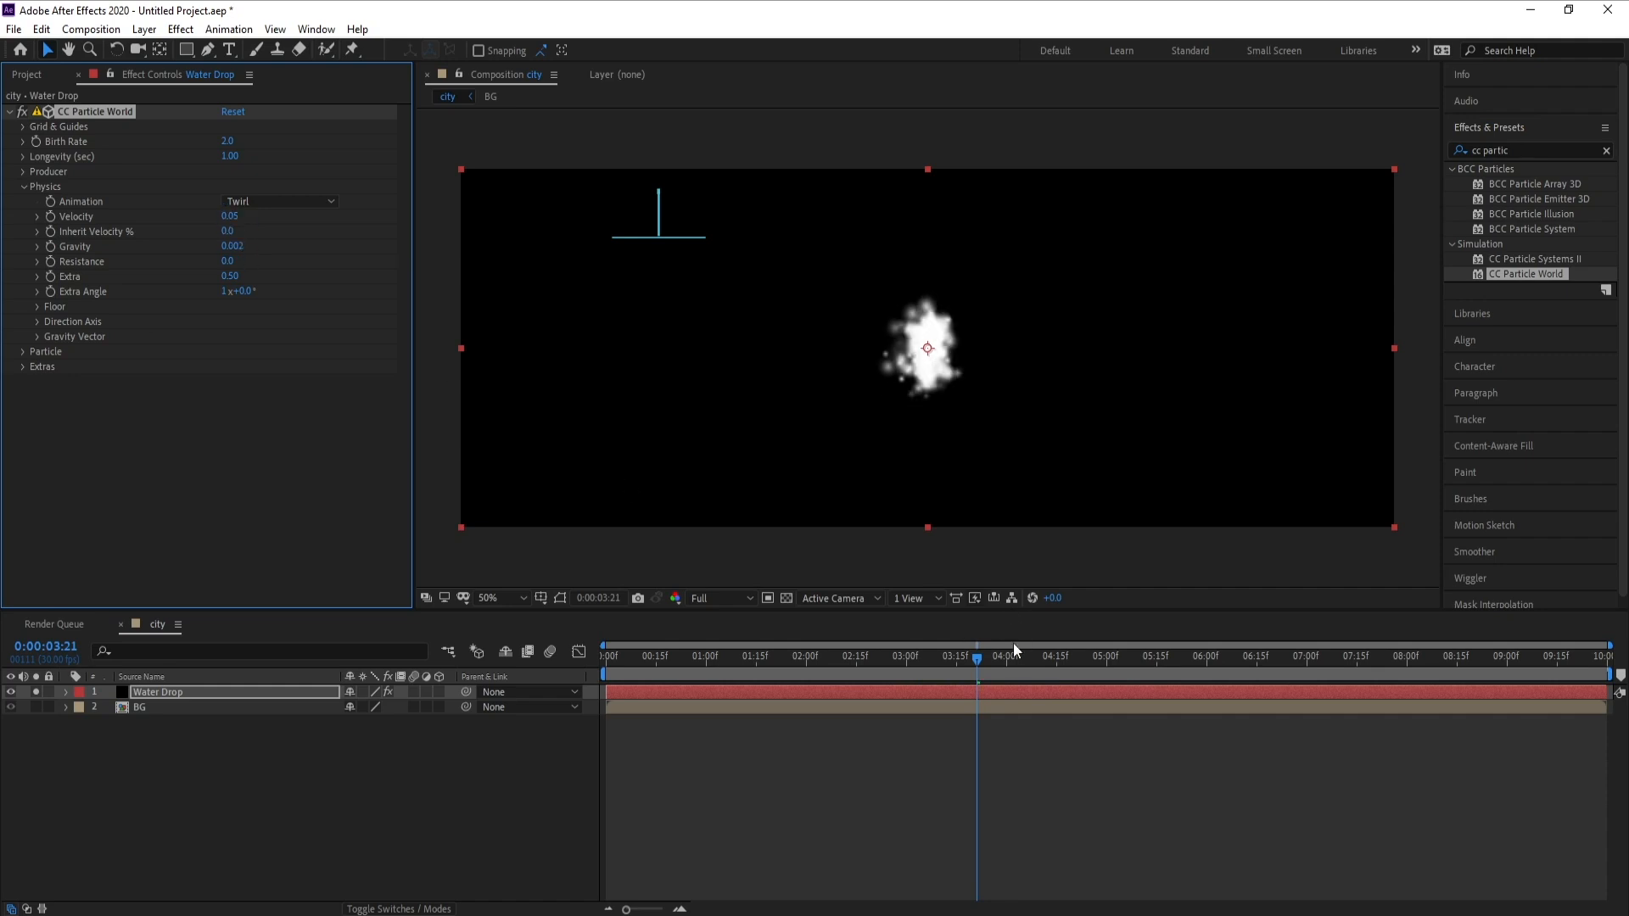
{"action": "key", "text": "space"}
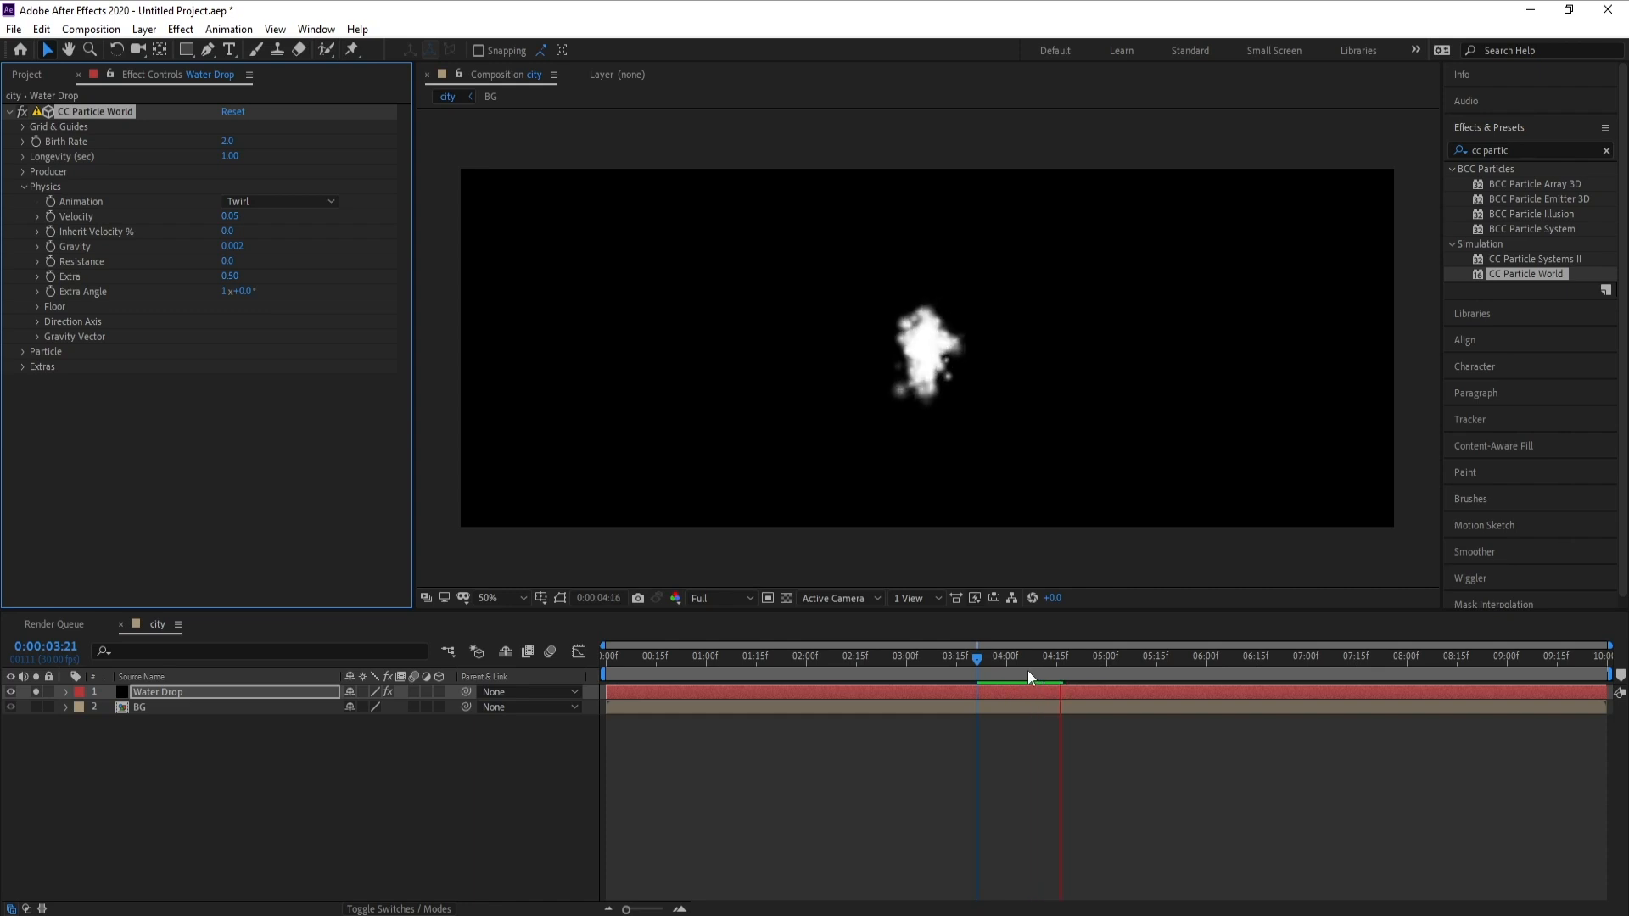
{"action": "key", "text": "space"}
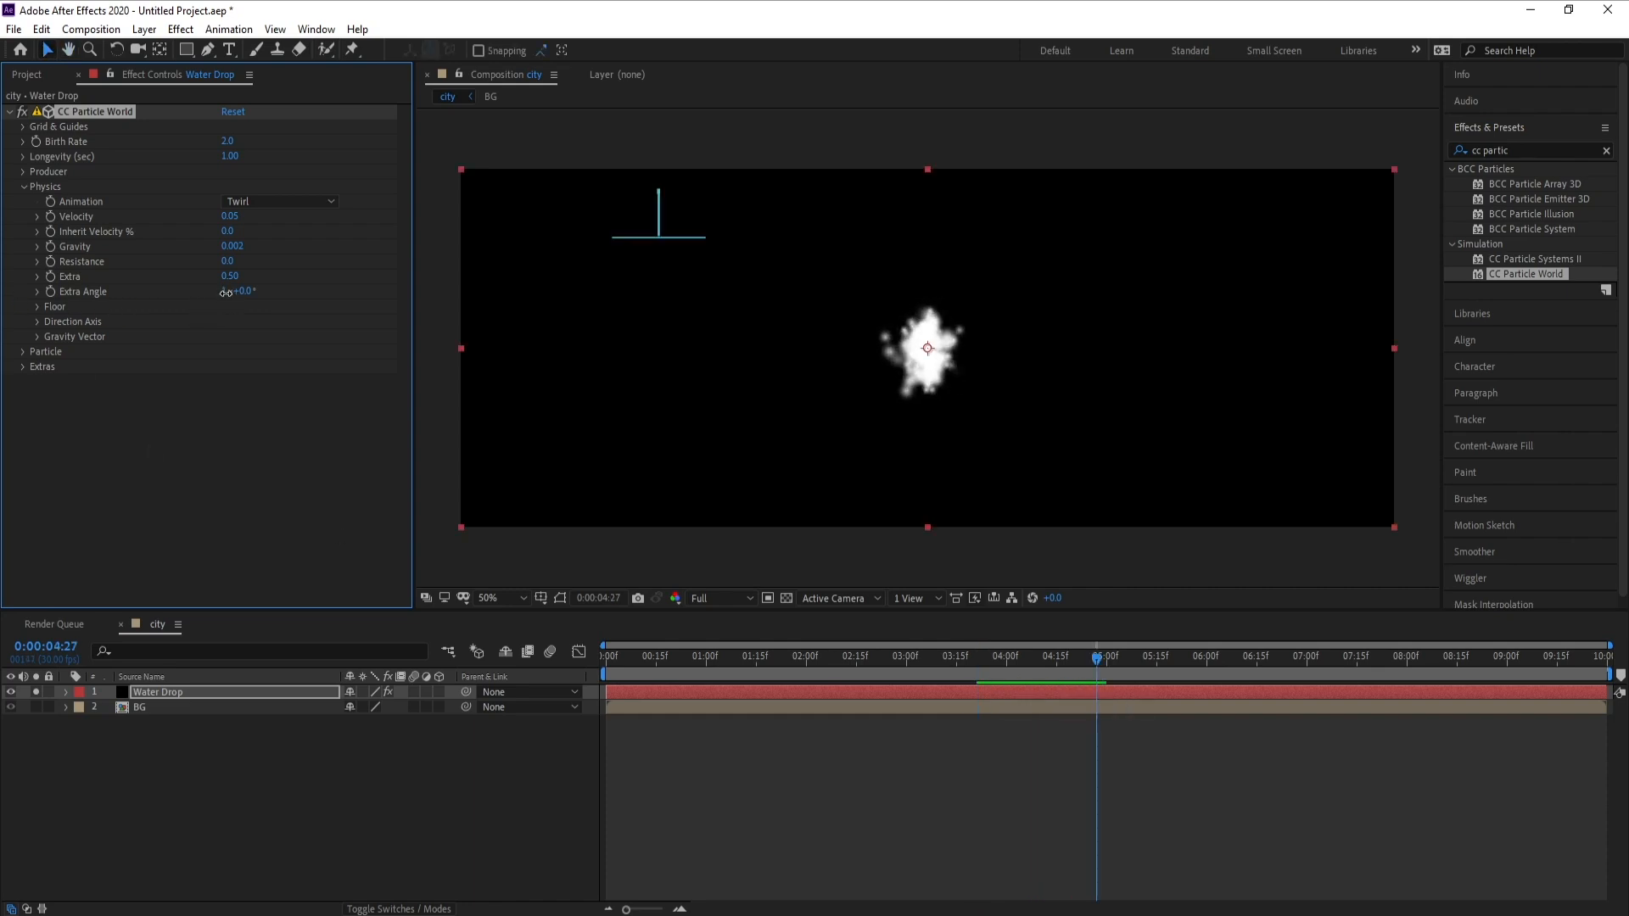
Step: Set the physics Extra Angle to 0x+9.0° and preview the particle motion from 0:00:04:27
{"action": "left_click", "coordinate": [226, 291]}
{"action": "type", "text": "0"}
{"action": "key", "text": "Tab"}
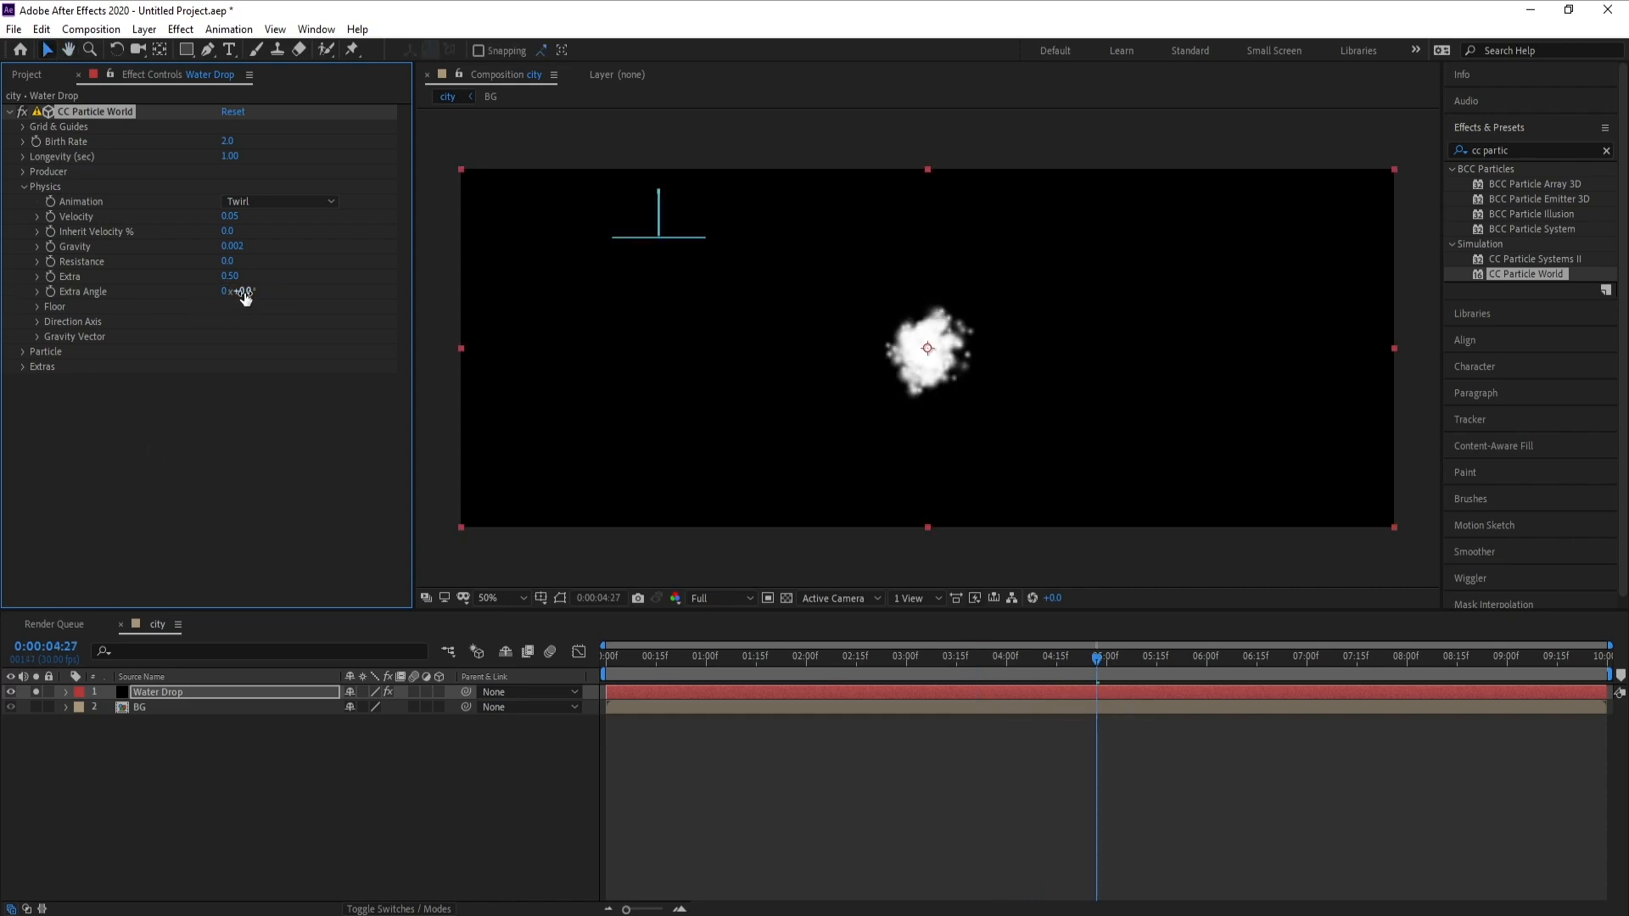
{"action": "type", "text": "0x+"}
{"action": "type", "text": "9"}
{"action": "key", "text": "Return"}
{"action": "key", "text": "space"}
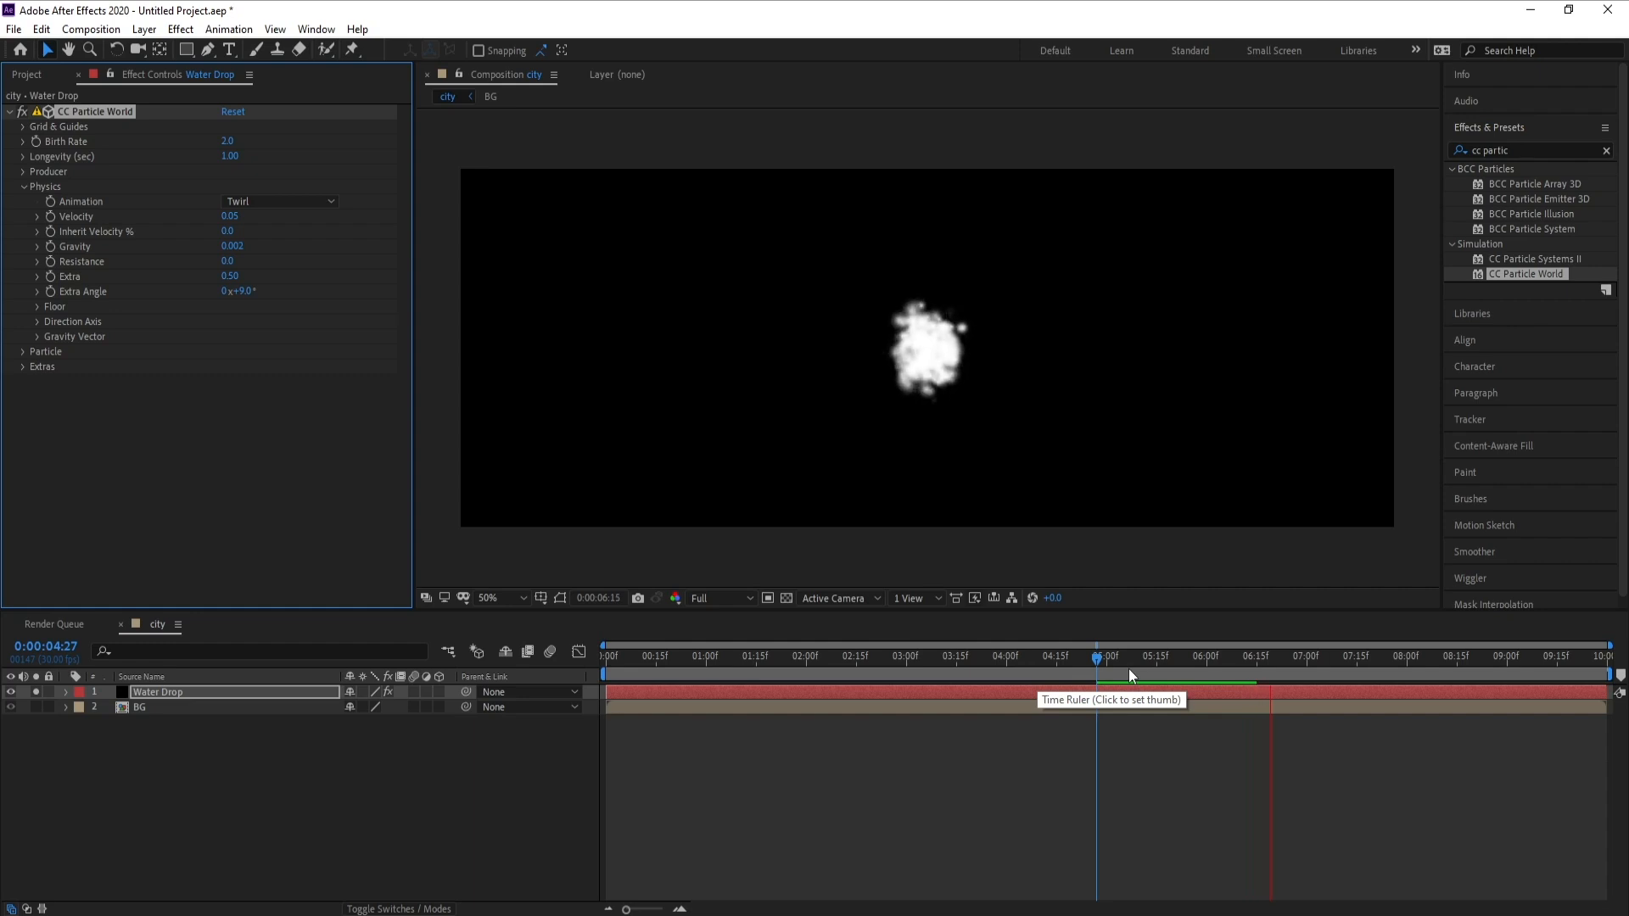
{"action": "key", "text": "space"}
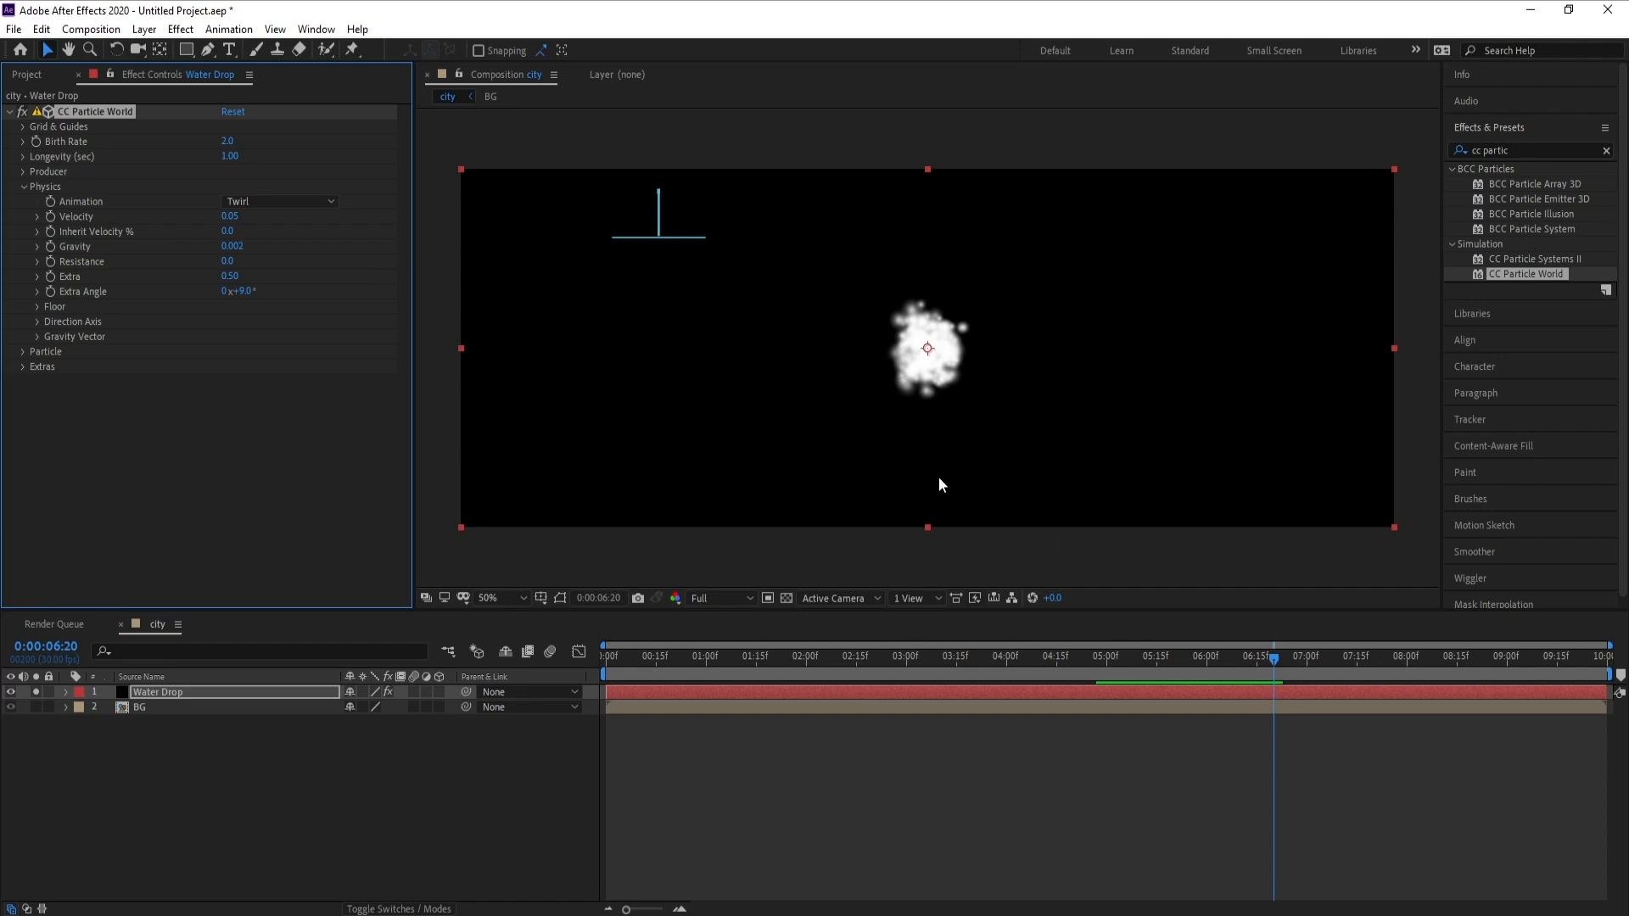
Step: Spread the particle producer to Radius X 0.665 and Radius Y 0.445, and preview from 0:00:03:25
{"action": "left_click", "coordinate": [19, 187]}
{"action": "left_click", "coordinate": [22, 175]}
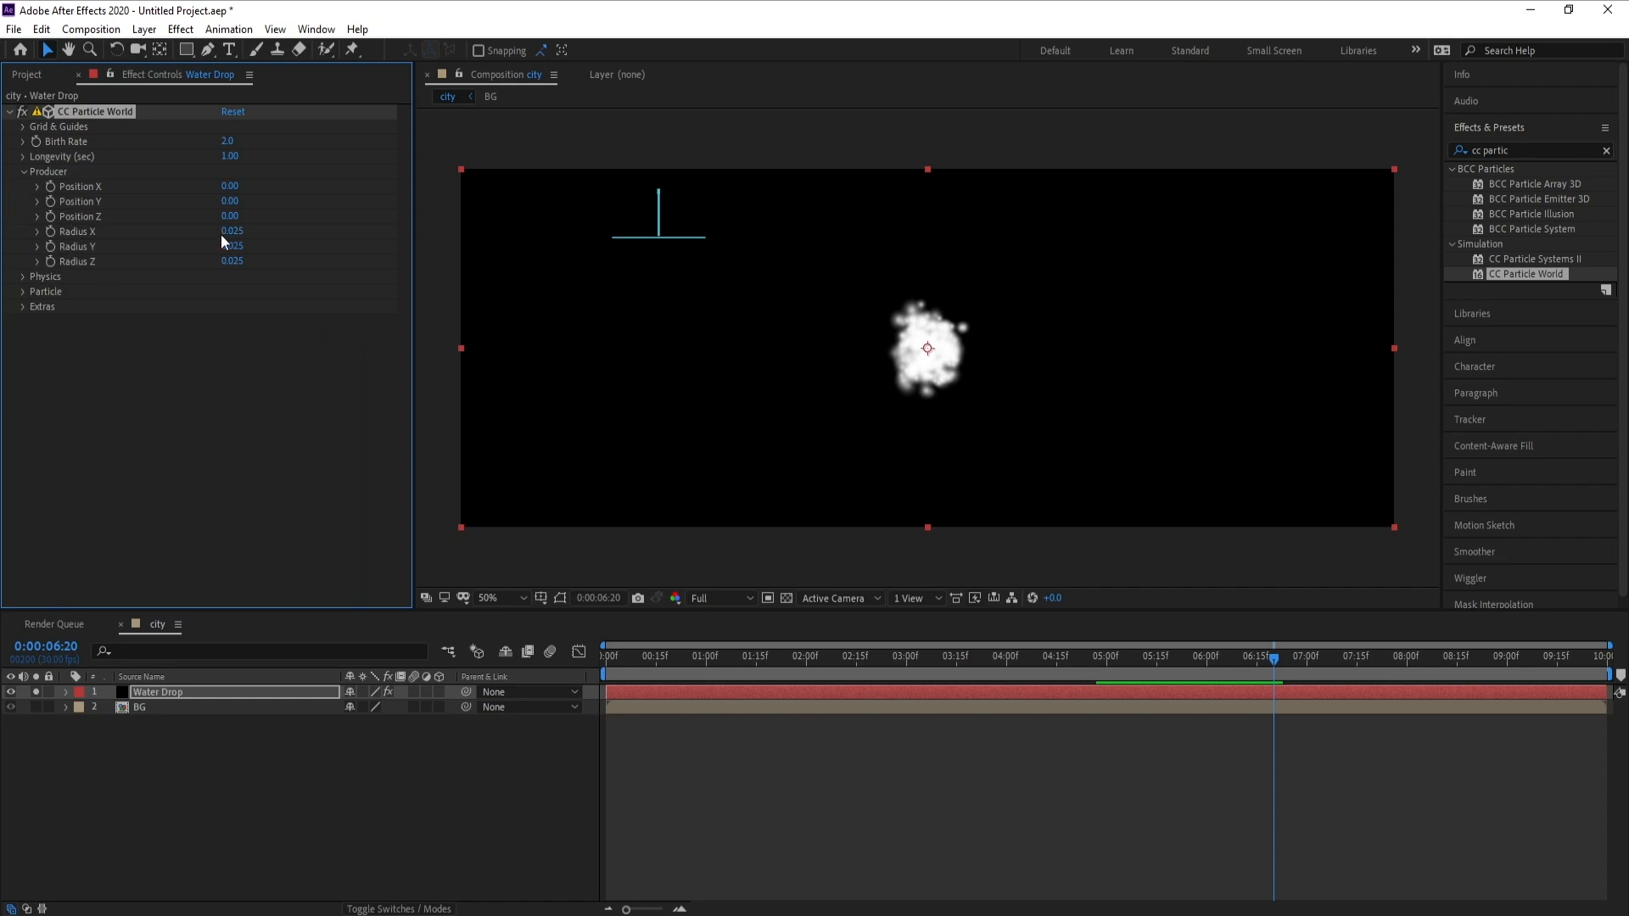
{"action": "left_click_drag", "start_coordinate": [222, 232], "coordinate": [269, 252]}
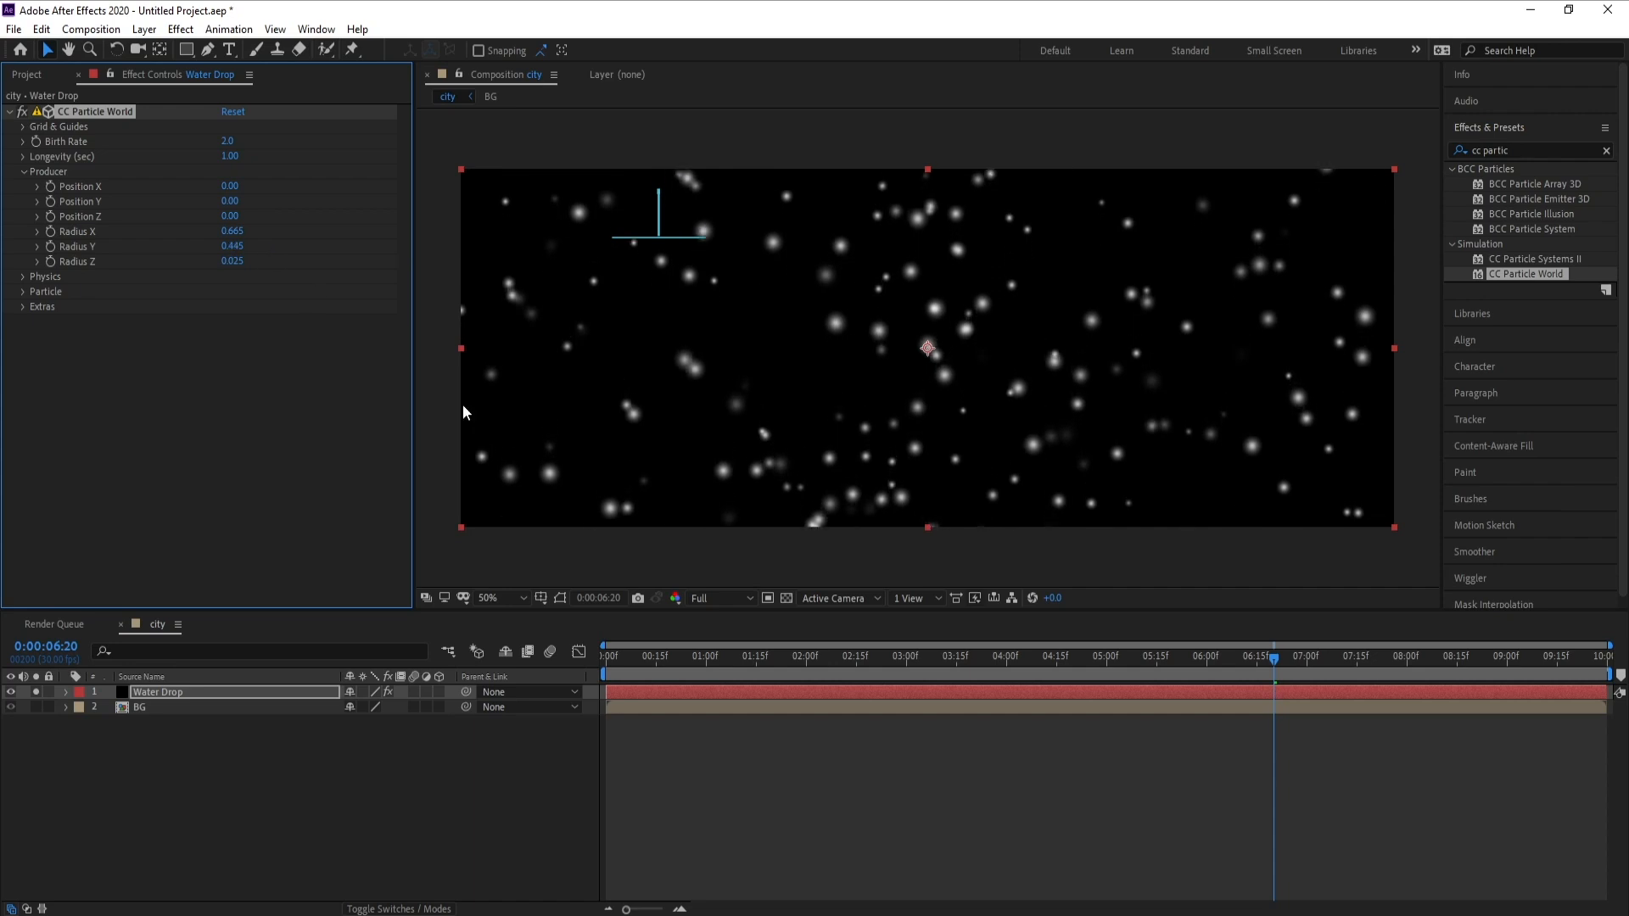
{"action": "left_click", "coordinate": [990, 670]}
{"action": "key", "text": "space"}
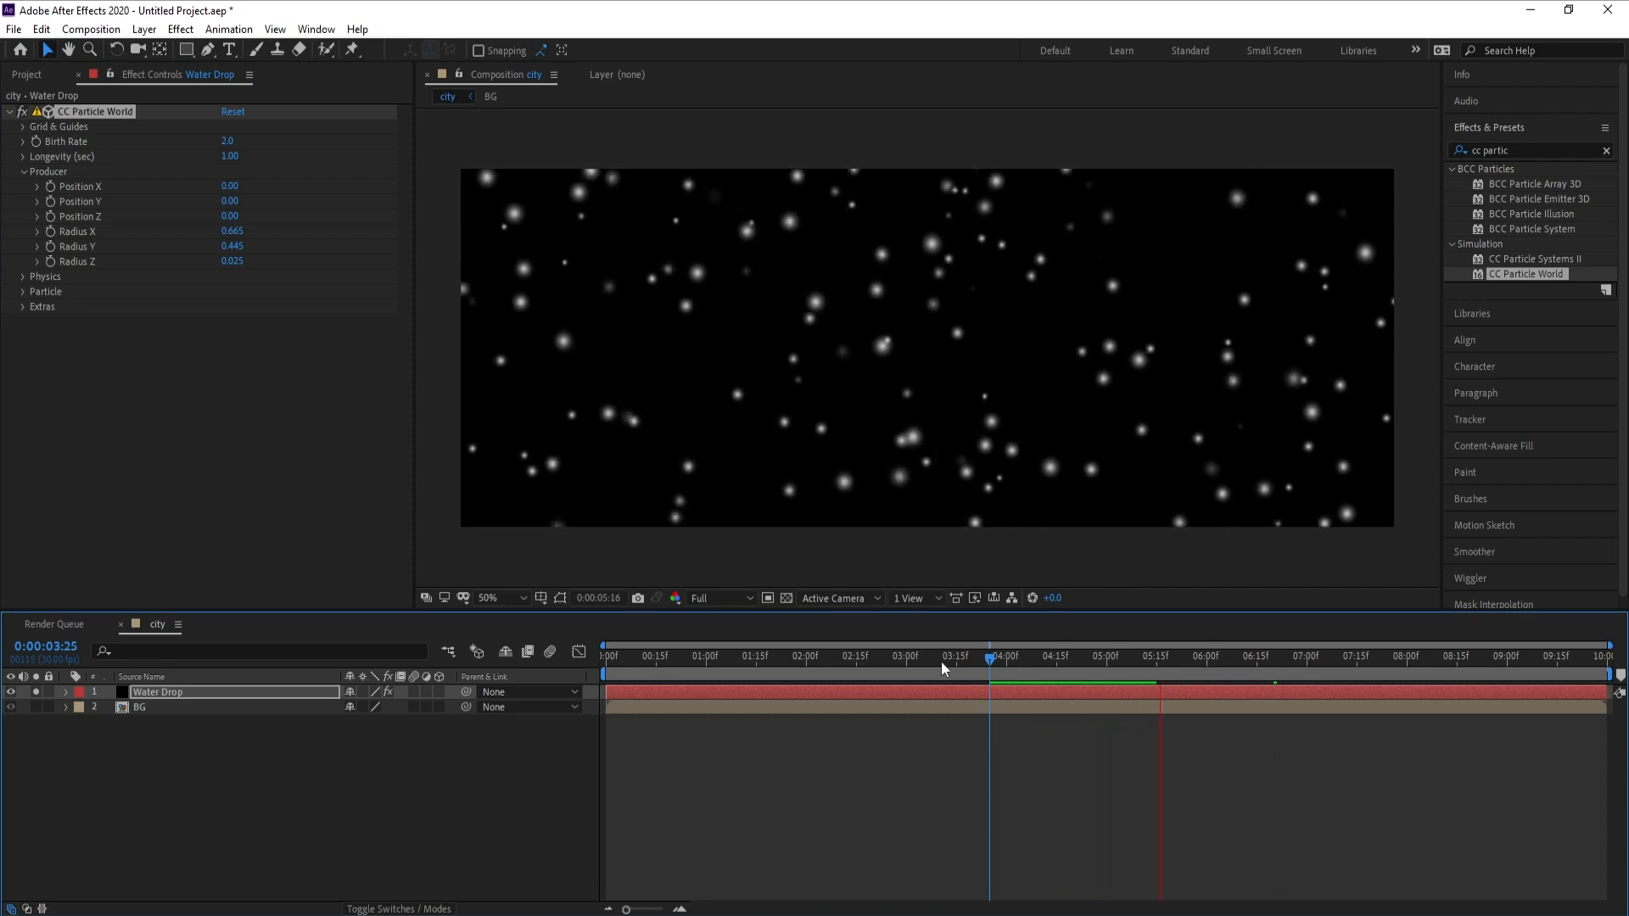
{"action": "key", "text": "space"}
Step: Set the particle longevity to 3 seconds and preview the motion at several points in the timeline
{"action": "left_click", "coordinate": [229, 157]}
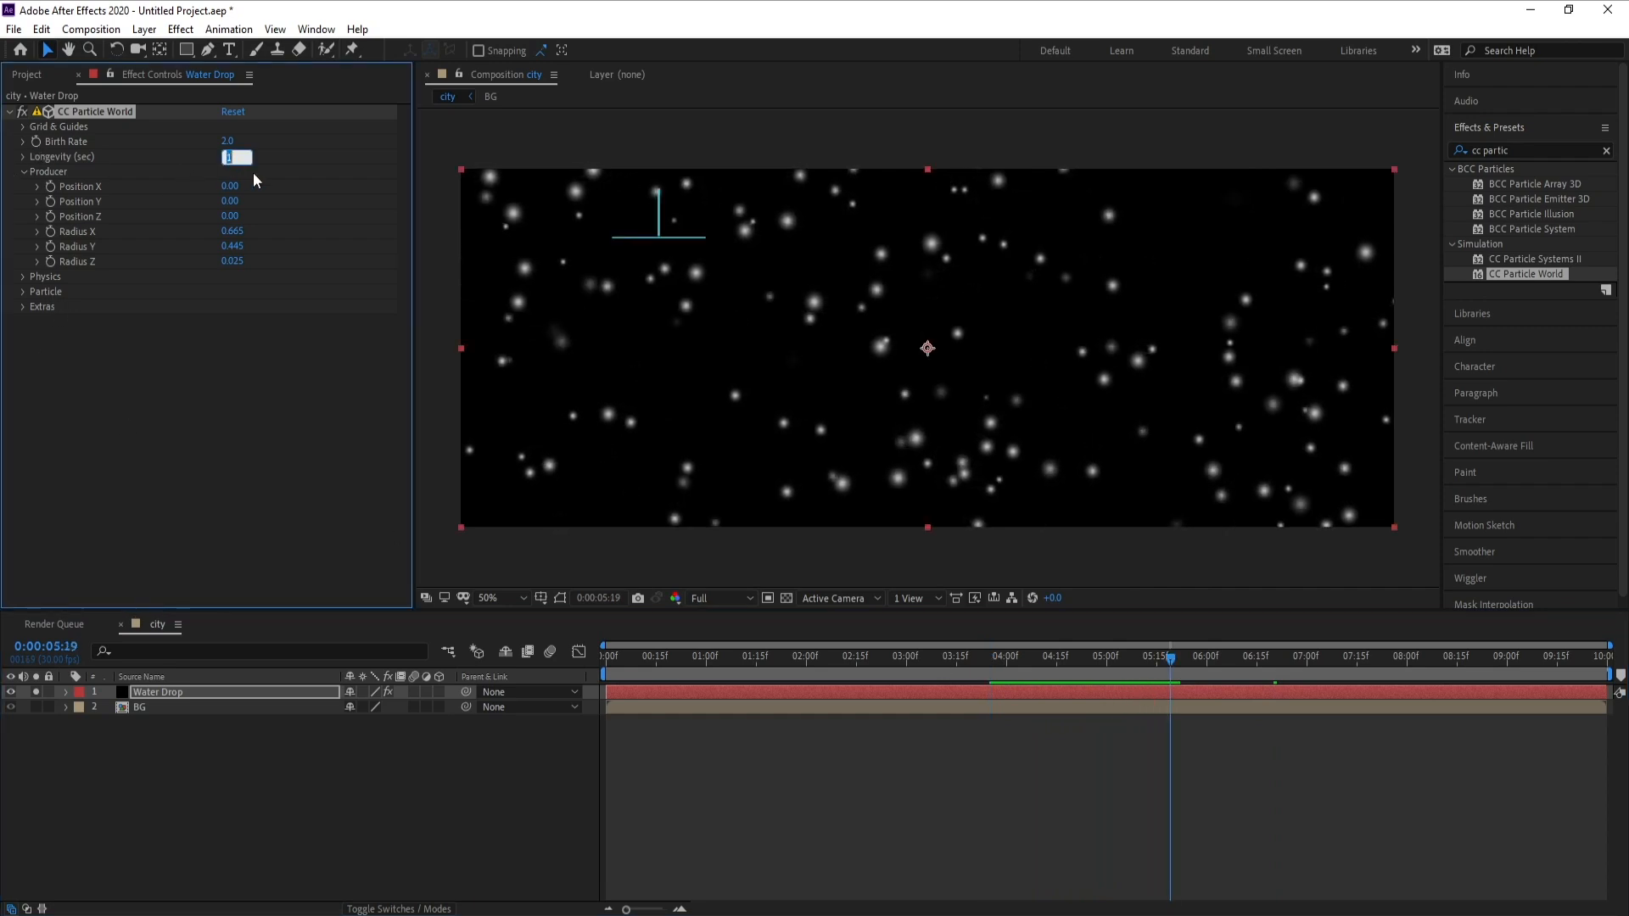
{"action": "key", "text": "Return"}
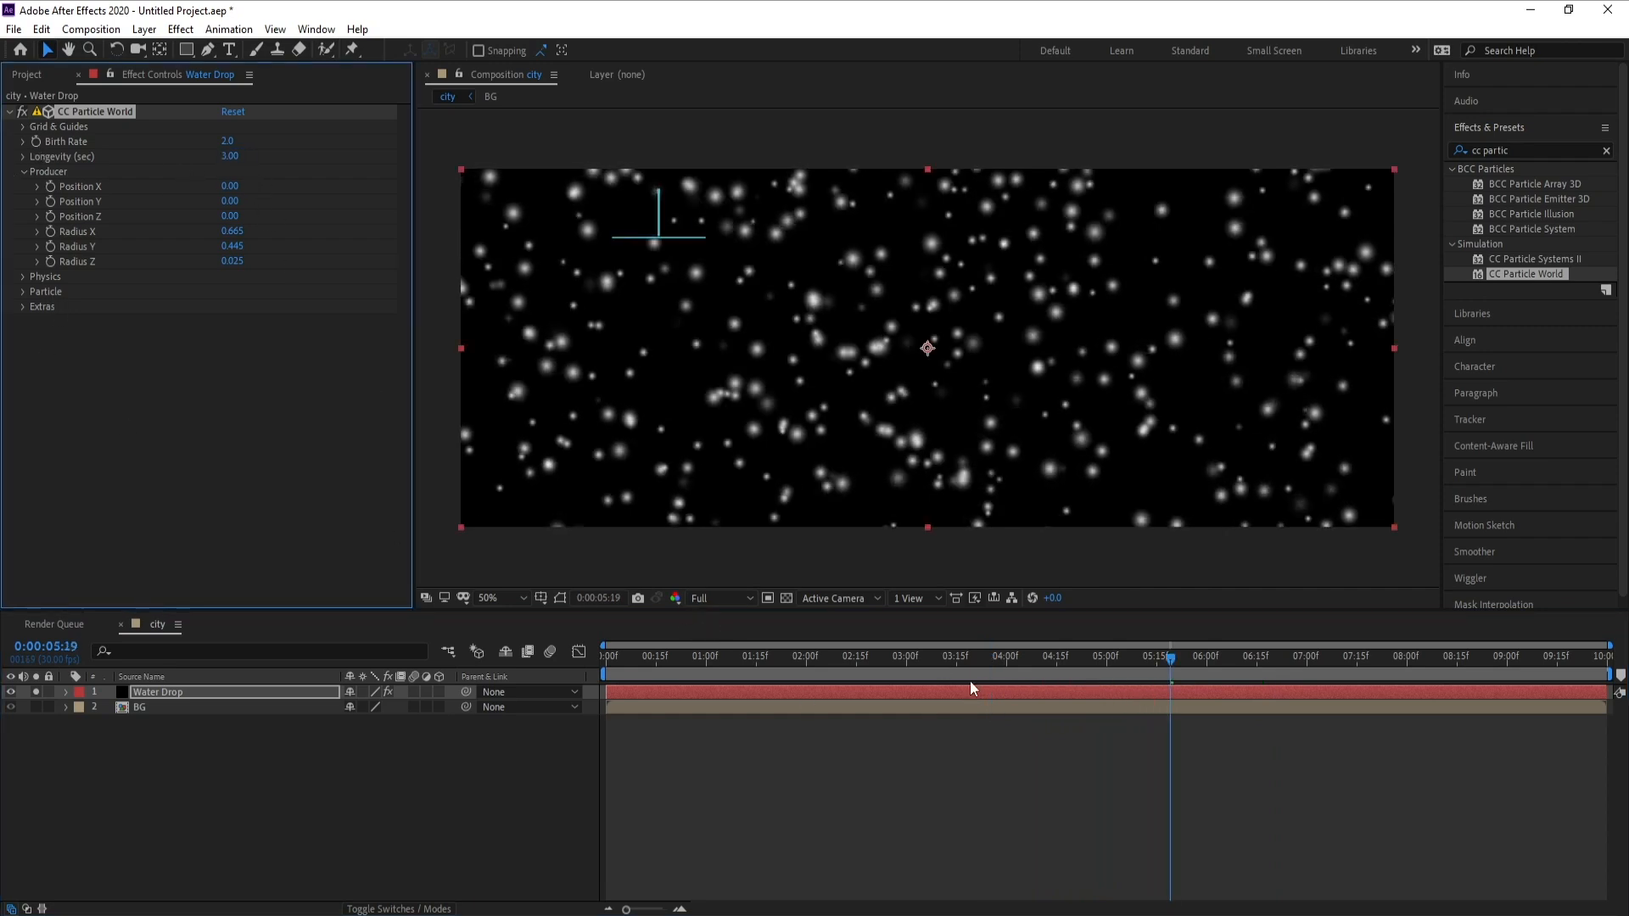
{"action": "key", "text": "space"}
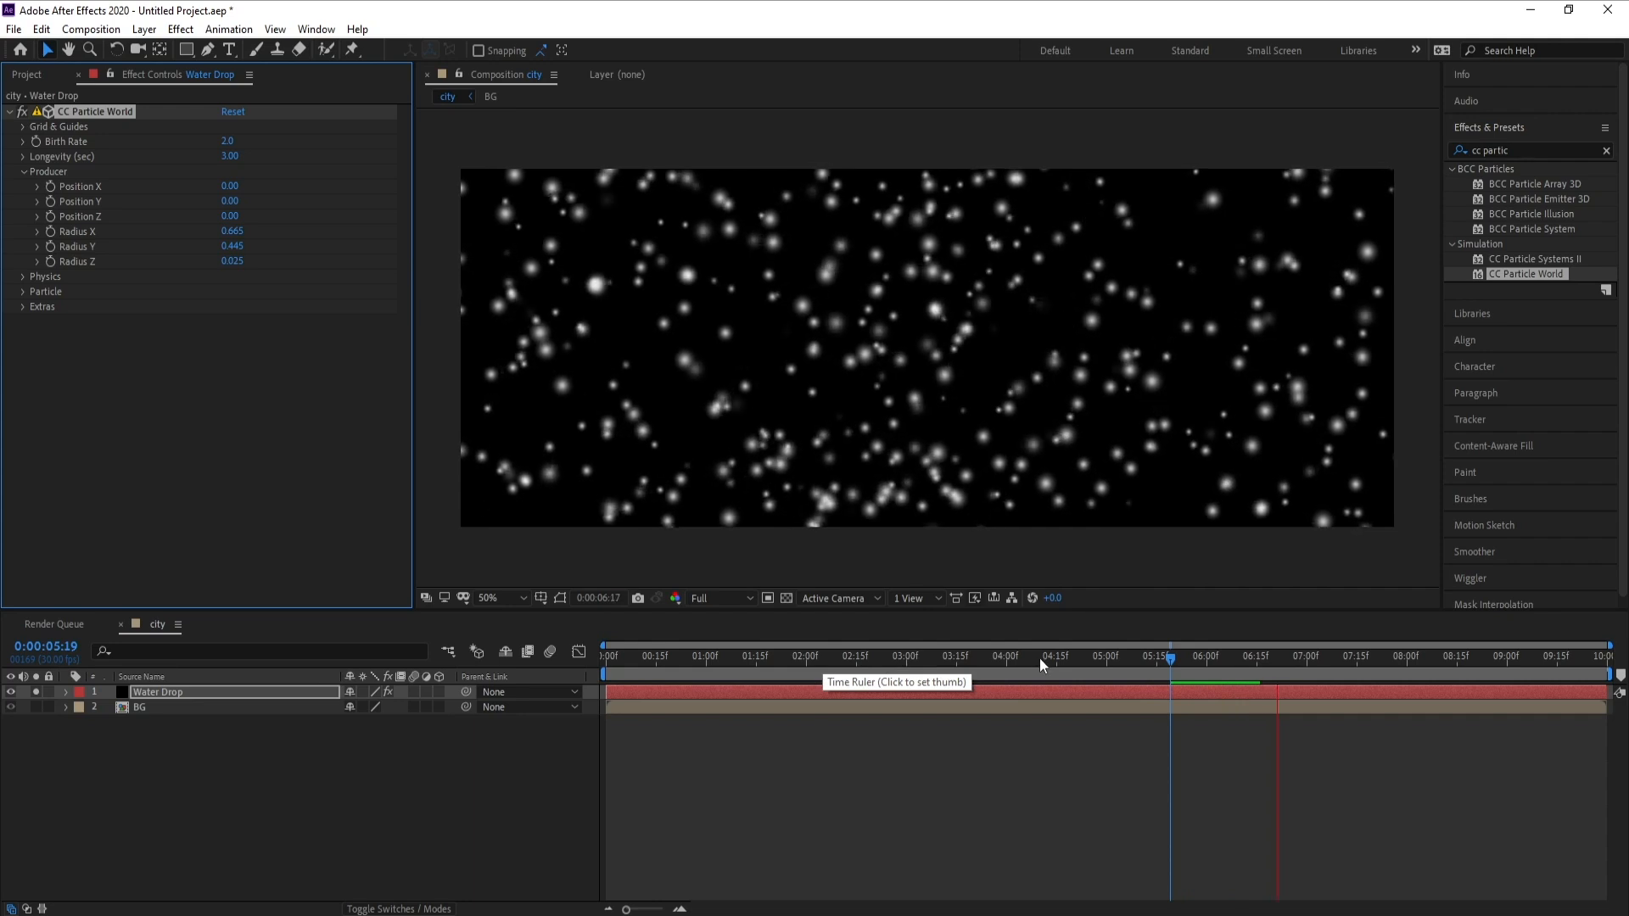
{"action": "left_click", "coordinate": [1181, 662]}
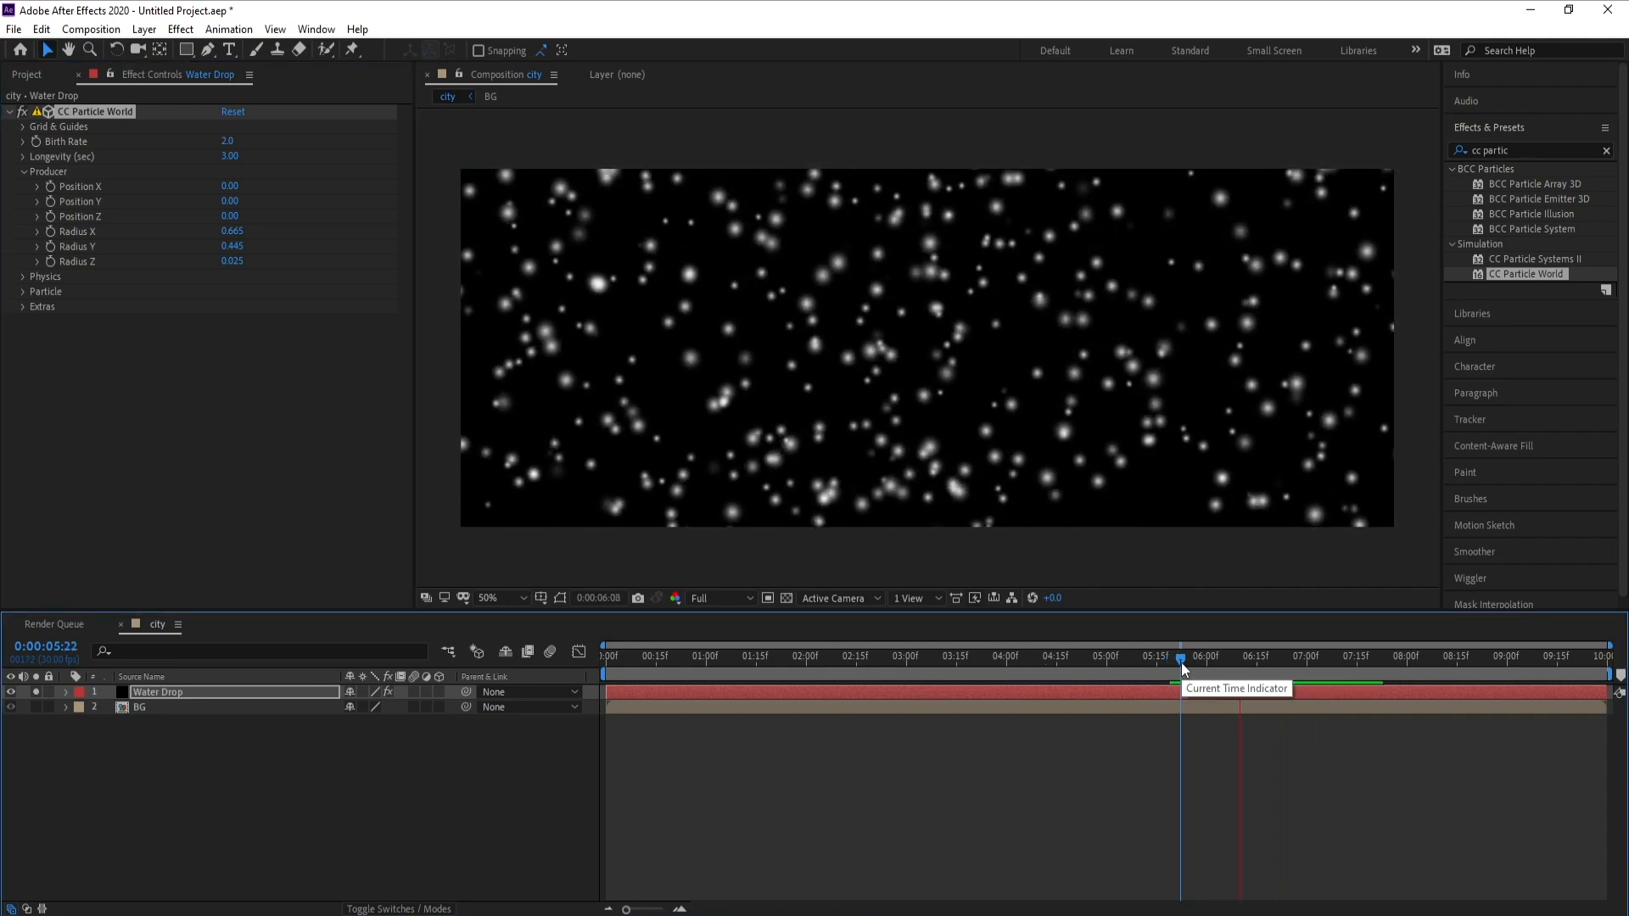
{"action": "left_click_drag", "start_coordinate": [1184, 664], "coordinate": [1297, 682]}
{"action": "key", "text": "space"}
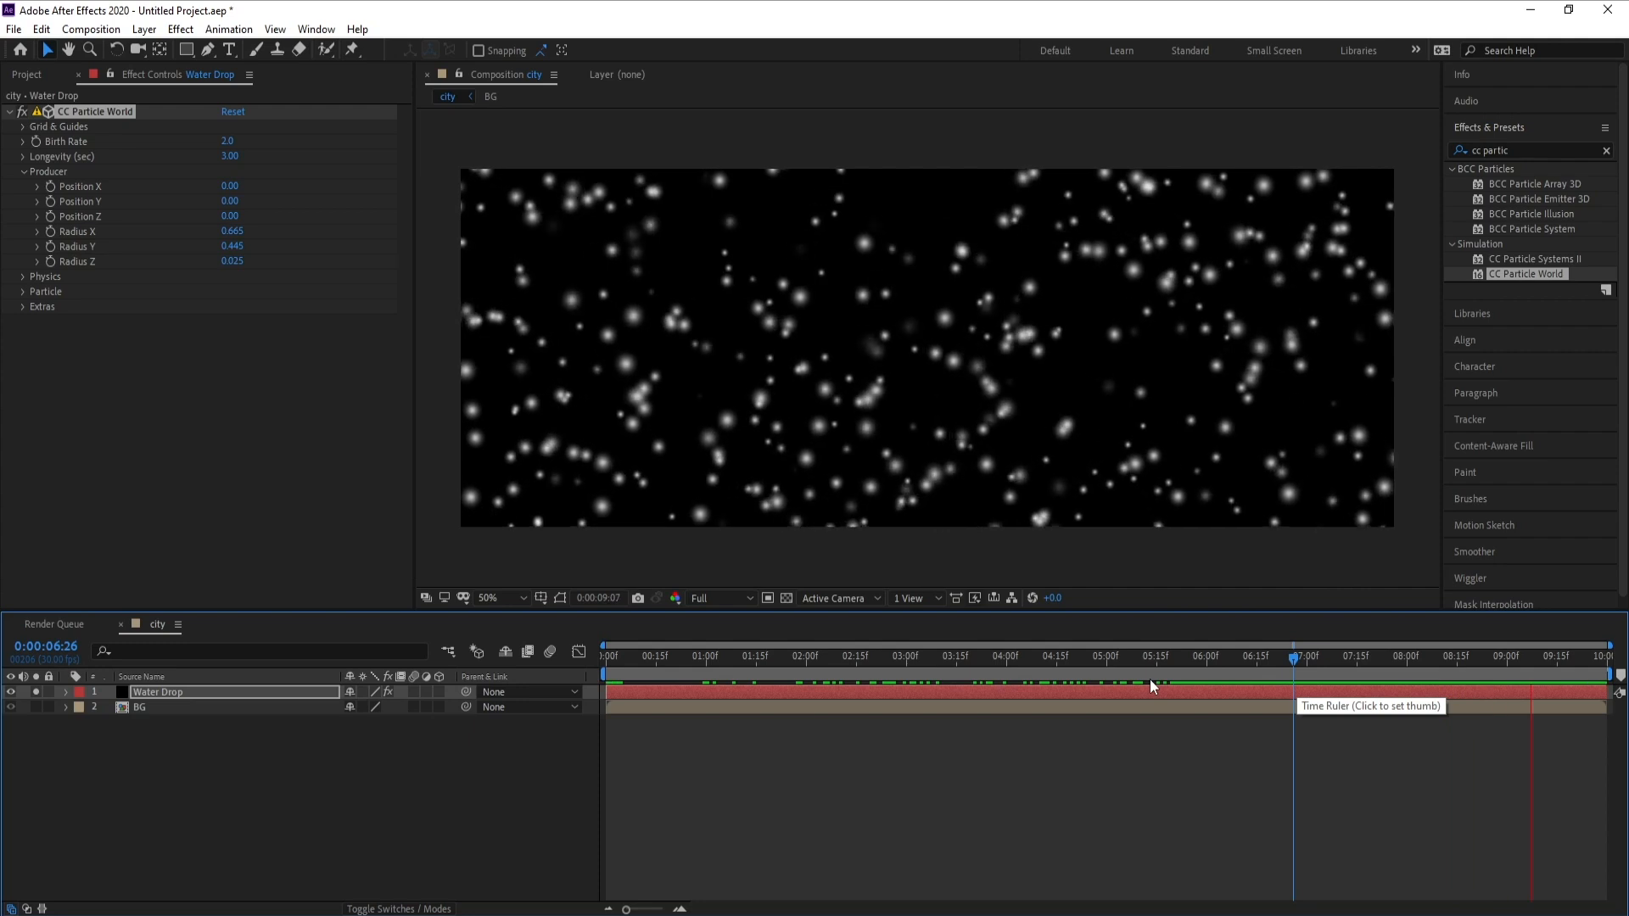
{"action": "key", "text": "space"}
{"action": "left_click", "coordinate": [878, 670]}
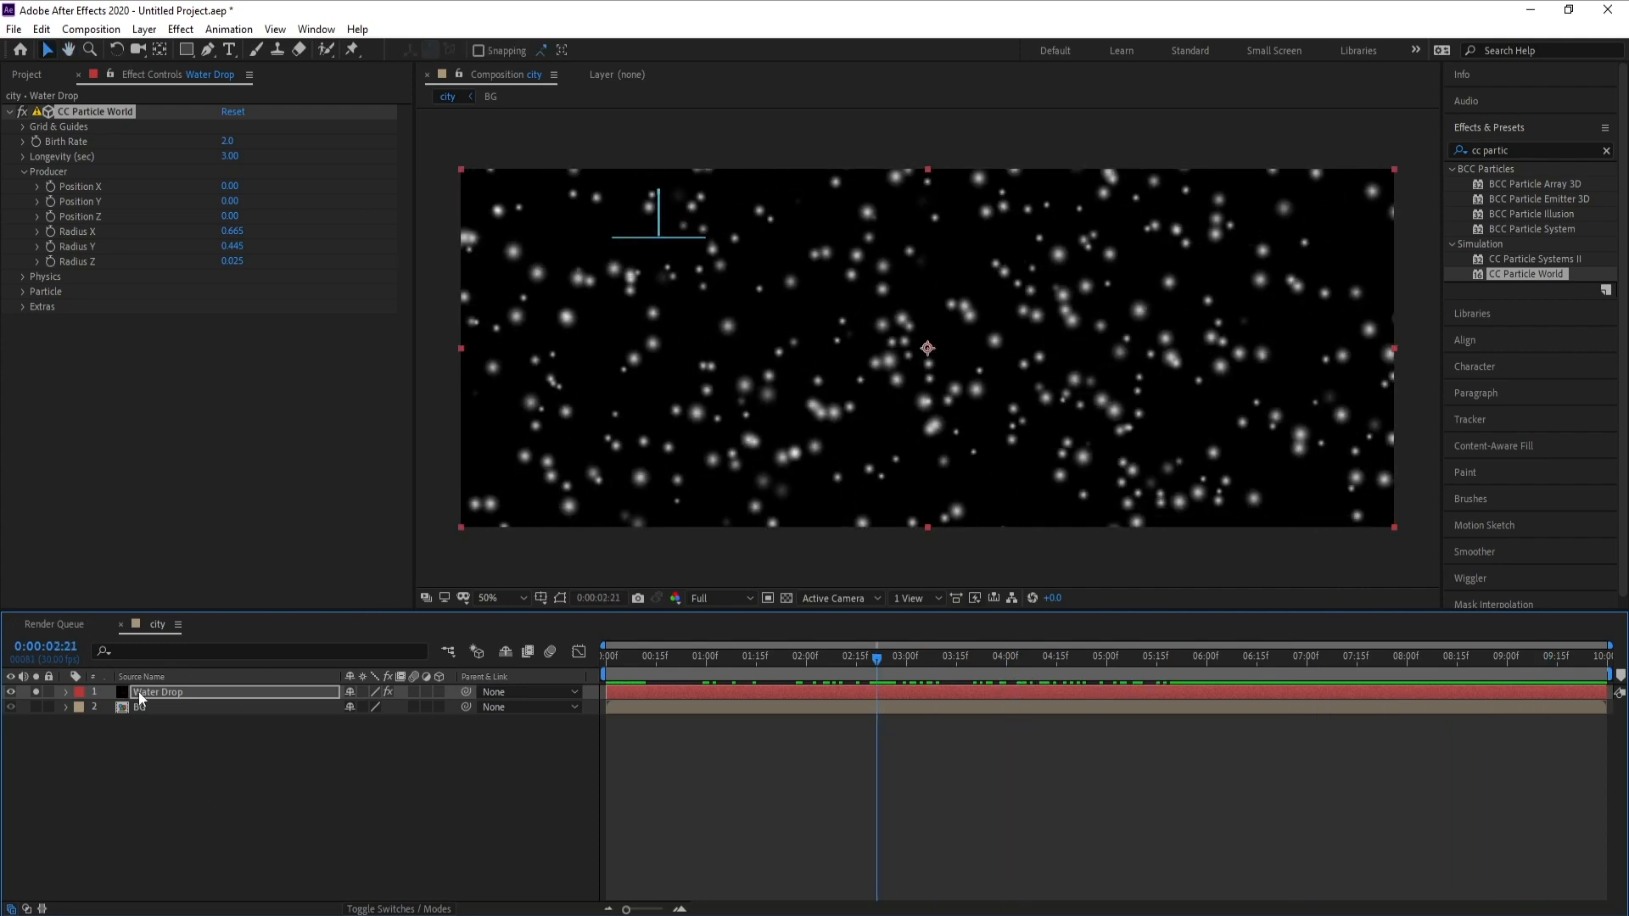
Step: Duplicate the Water Drop layer and give the copy a new solid named Water Drop 2
{"action": "left_click", "coordinate": [169, 693]}
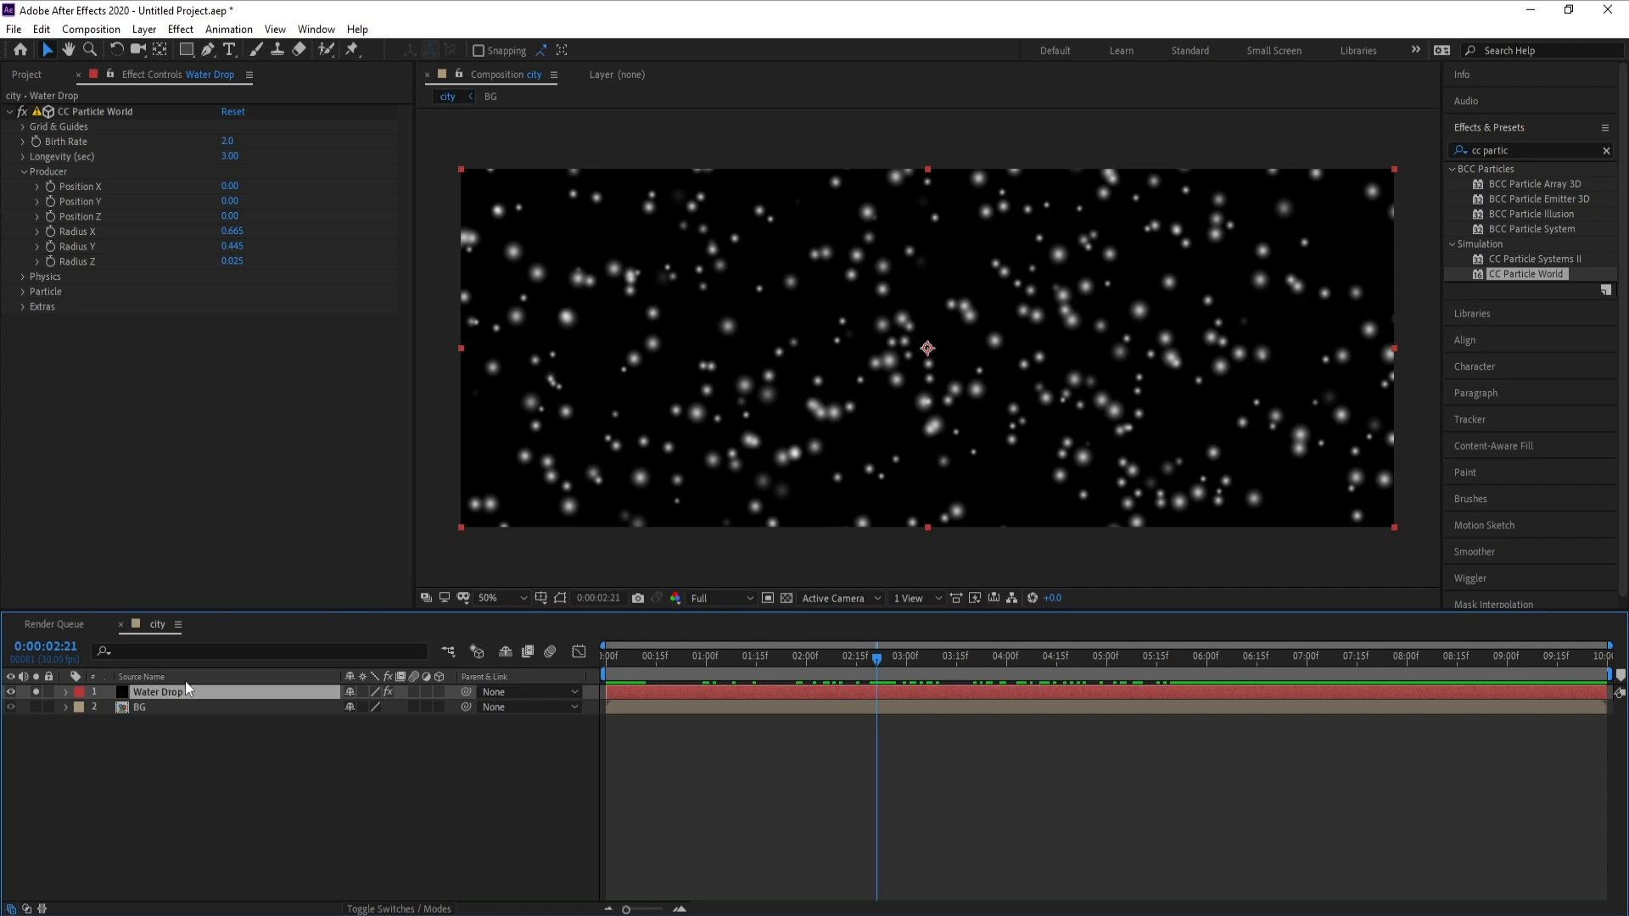
{"action": "key", "text": "ctrl+d"}
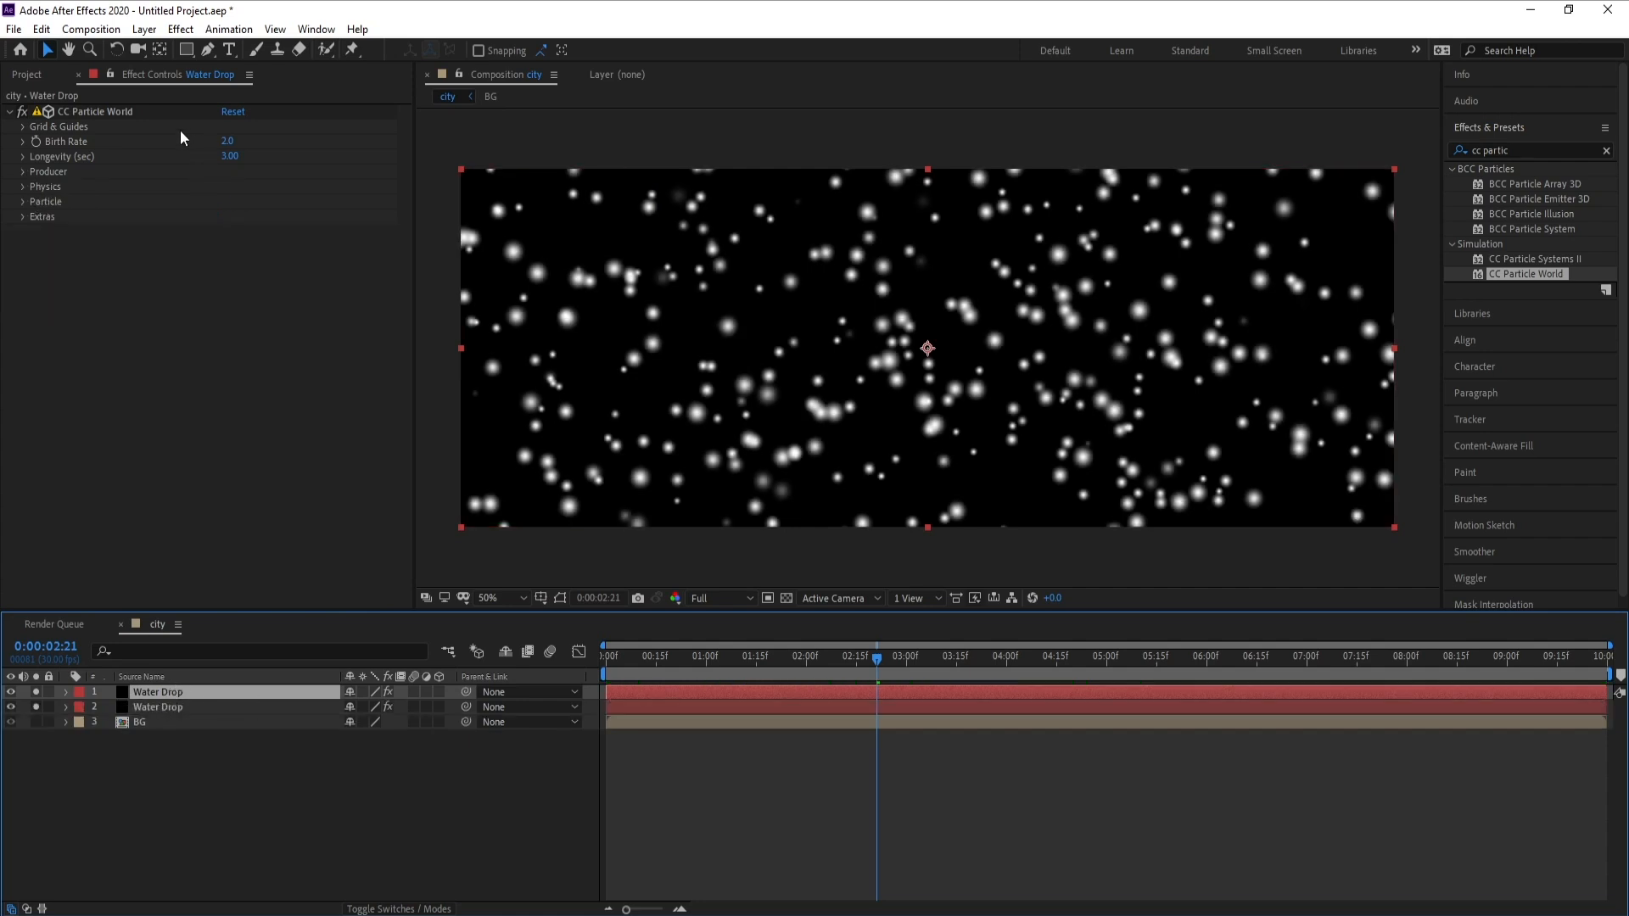
{"action": "left_click", "coordinate": [144, 29]}
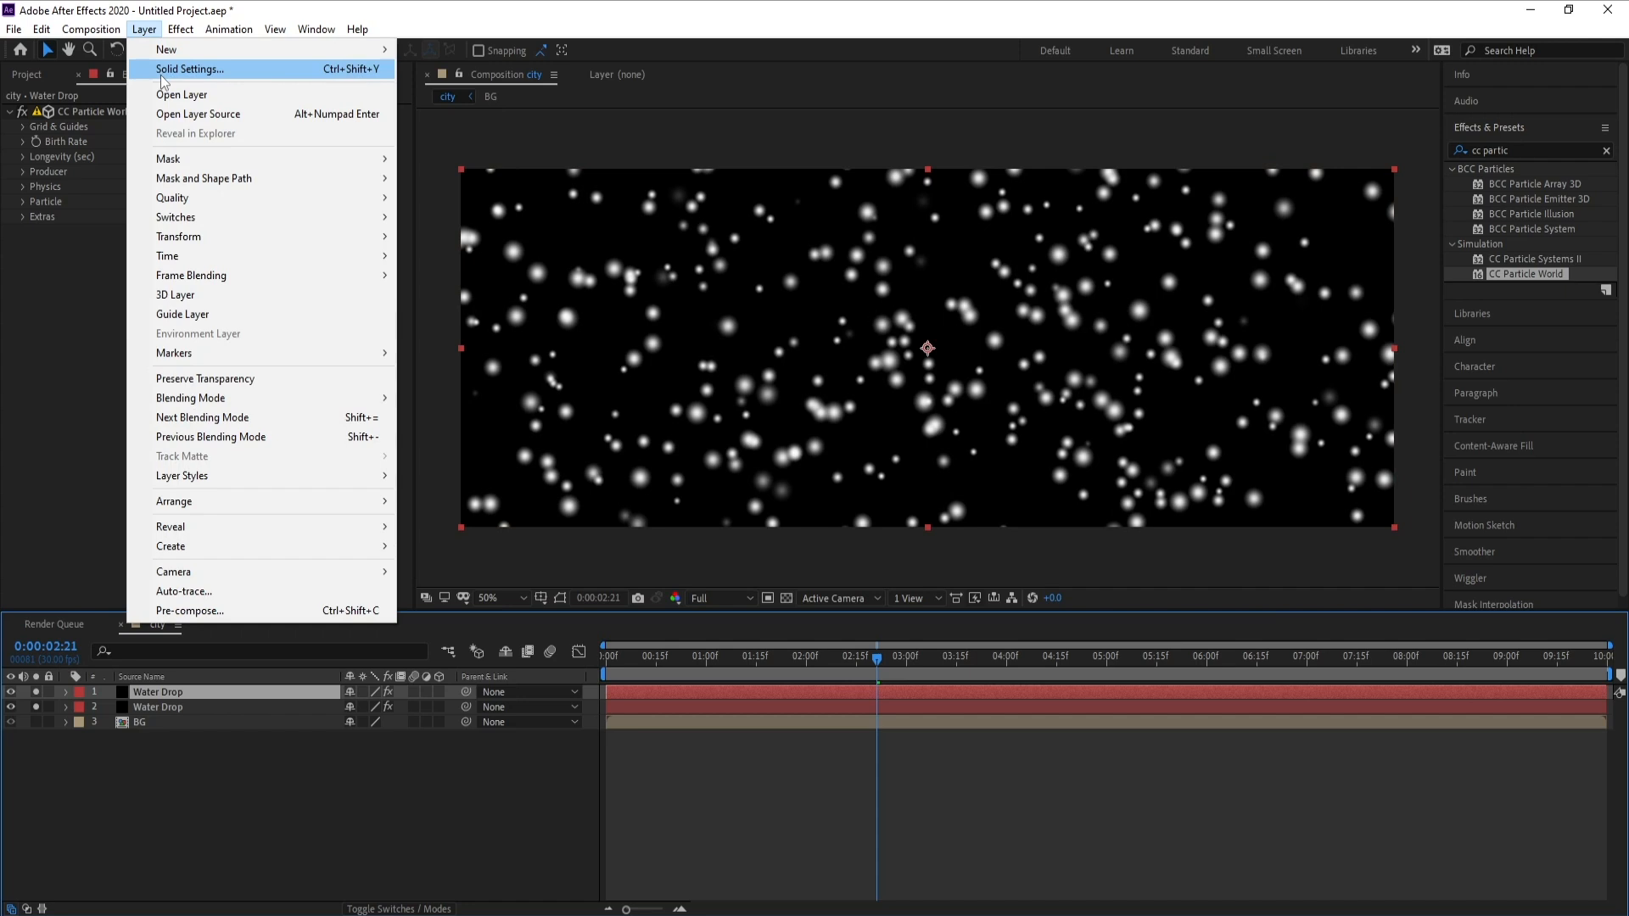
{"action": "left_click", "coordinate": [162, 76]}
{"action": "left_click_drag", "start_coordinate": [654, 200], "coordinate": [603, 196]}
{"action": "left_click", "coordinate": [580, 224]}
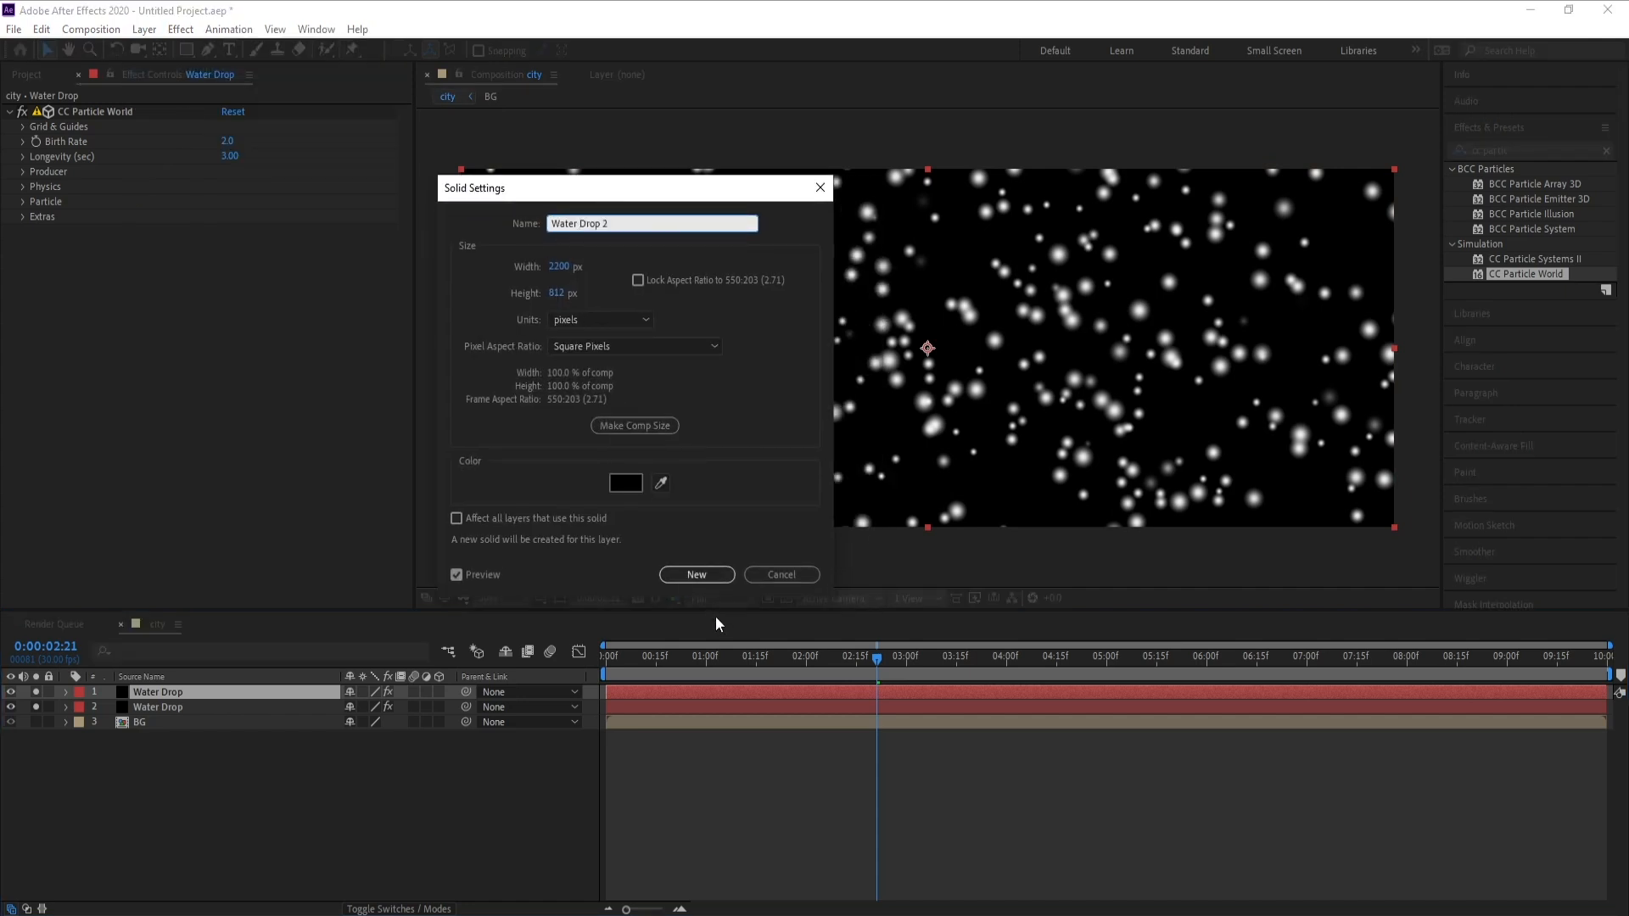
{"action": "left_click", "coordinate": [697, 574]}
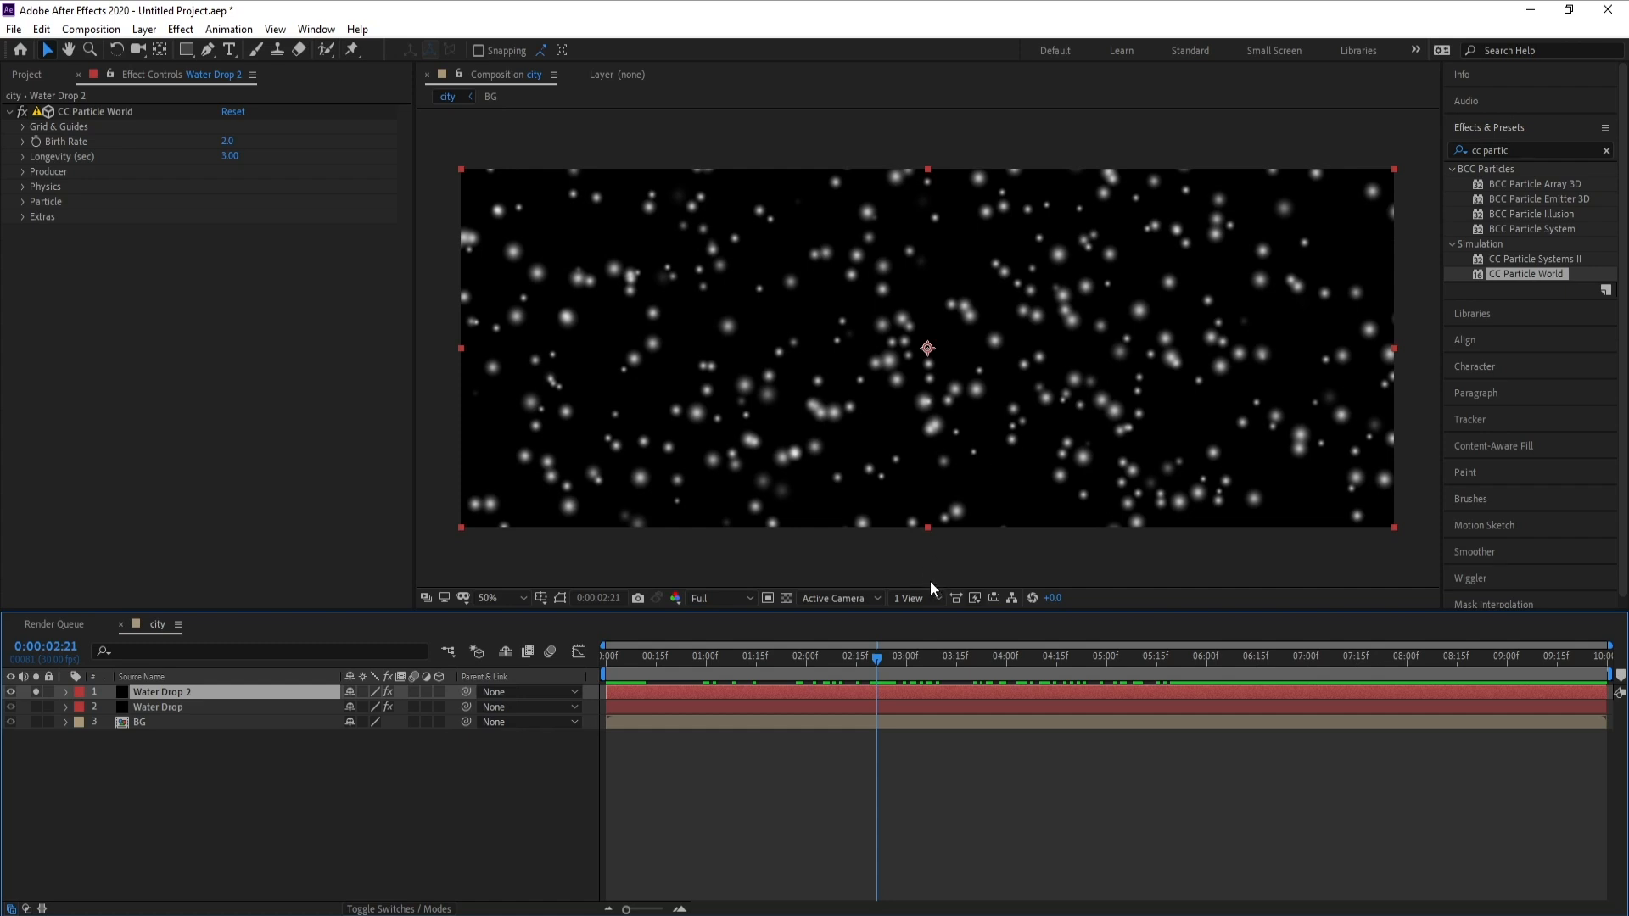
Step: At 0:00:04:26, set Water Drop 2's particle birth size to 0.440, death size to 0.370 and birth rate to 1.0
{"action": "left_click_drag", "start_coordinate": [881, 658], "coordinate": [1098, 704]}
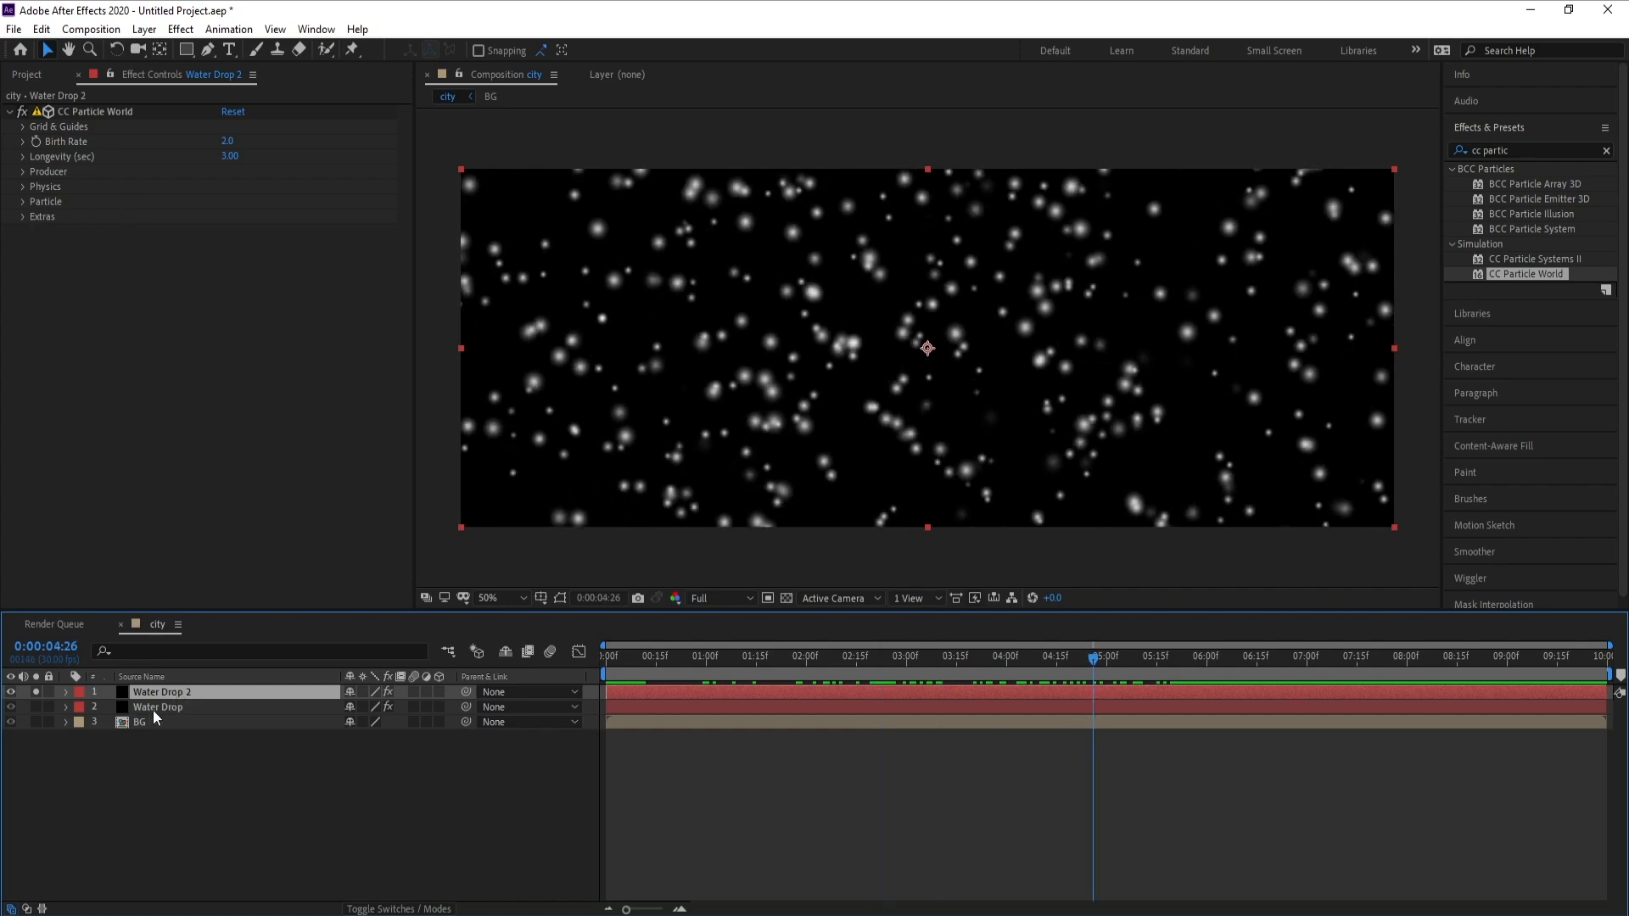
{"action": "left_click", "coordinate": [26, 202]}
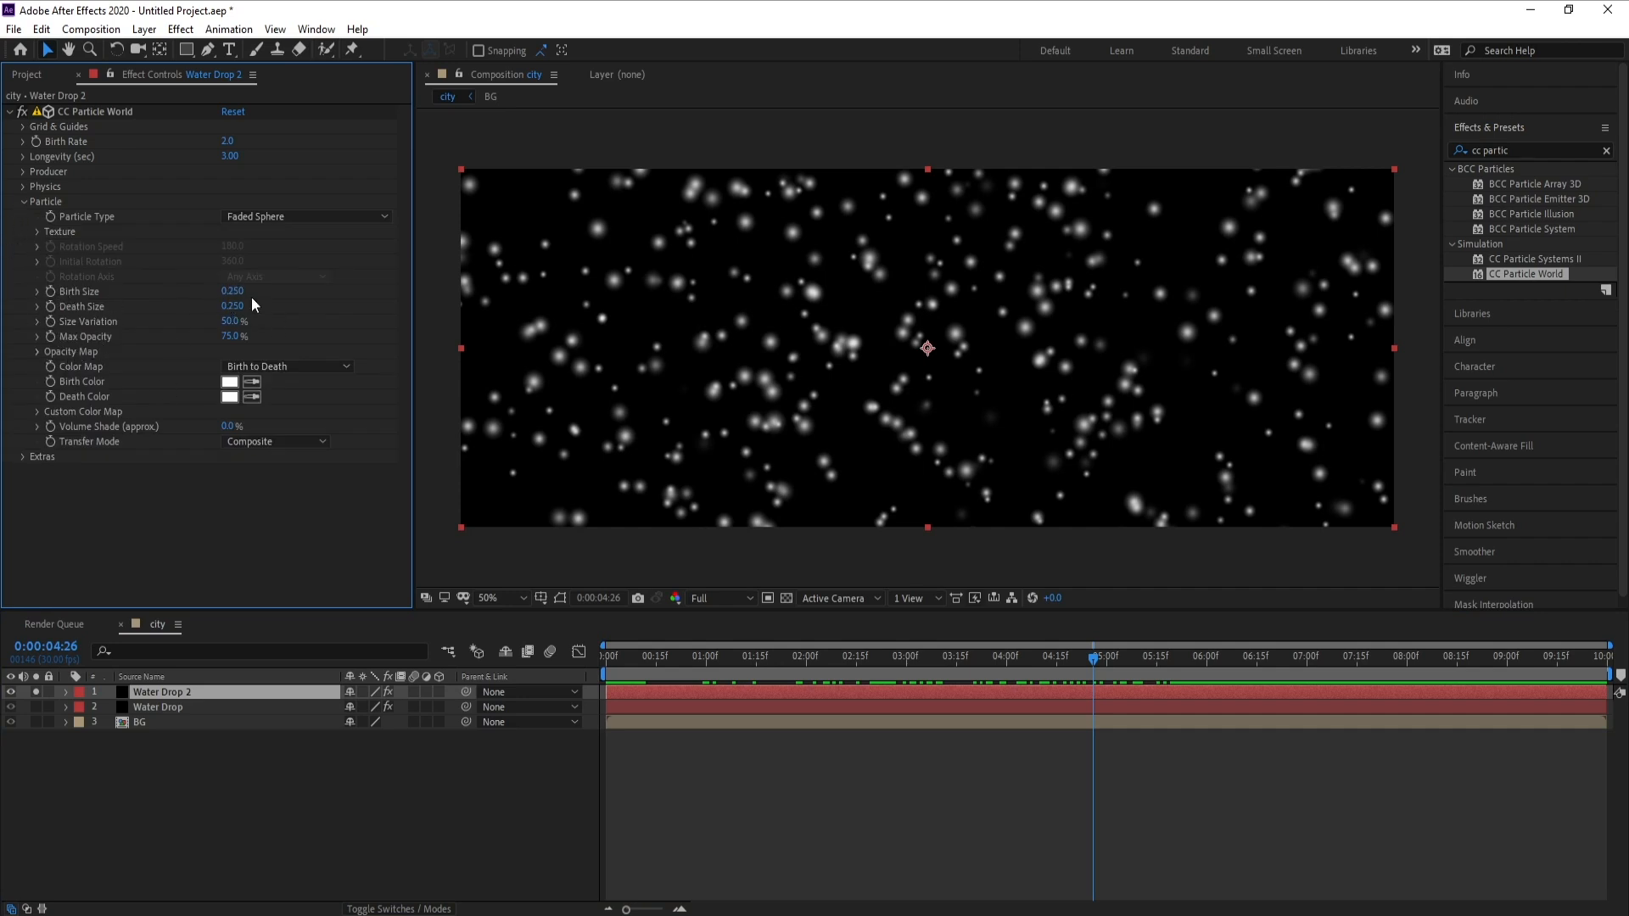
{"action": "left_click_drag", "start_coordinate": [243, 291], "coordinate": [259, 292]}
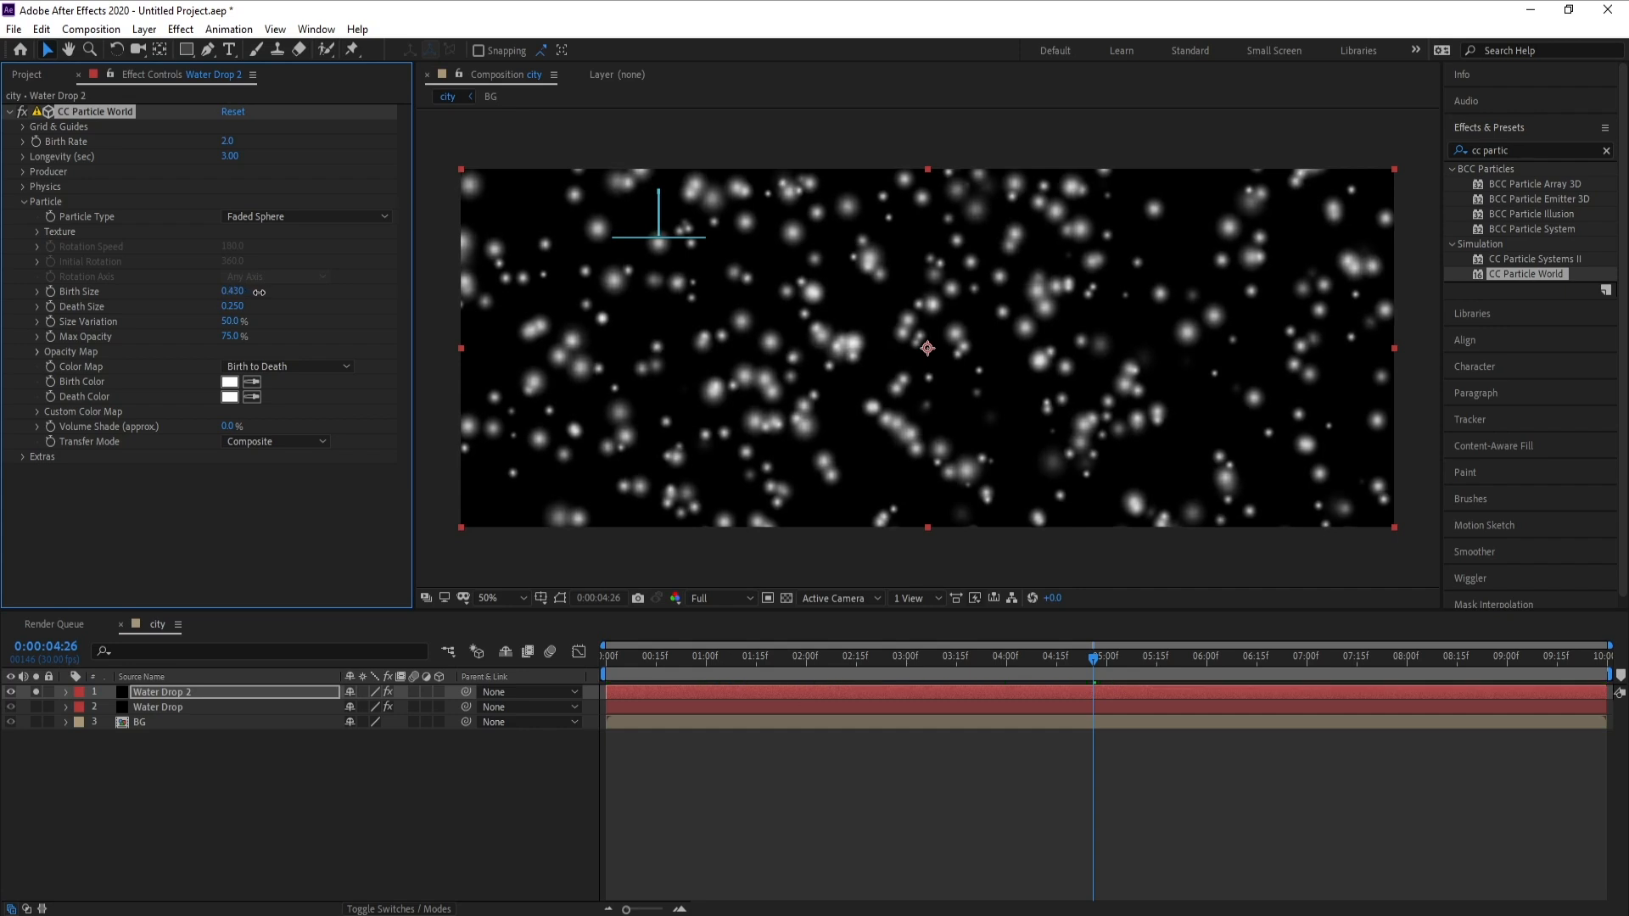
{"action": "left_click_drag", "start_coordinate": [246, 307], "coordinate": [245, 308]}
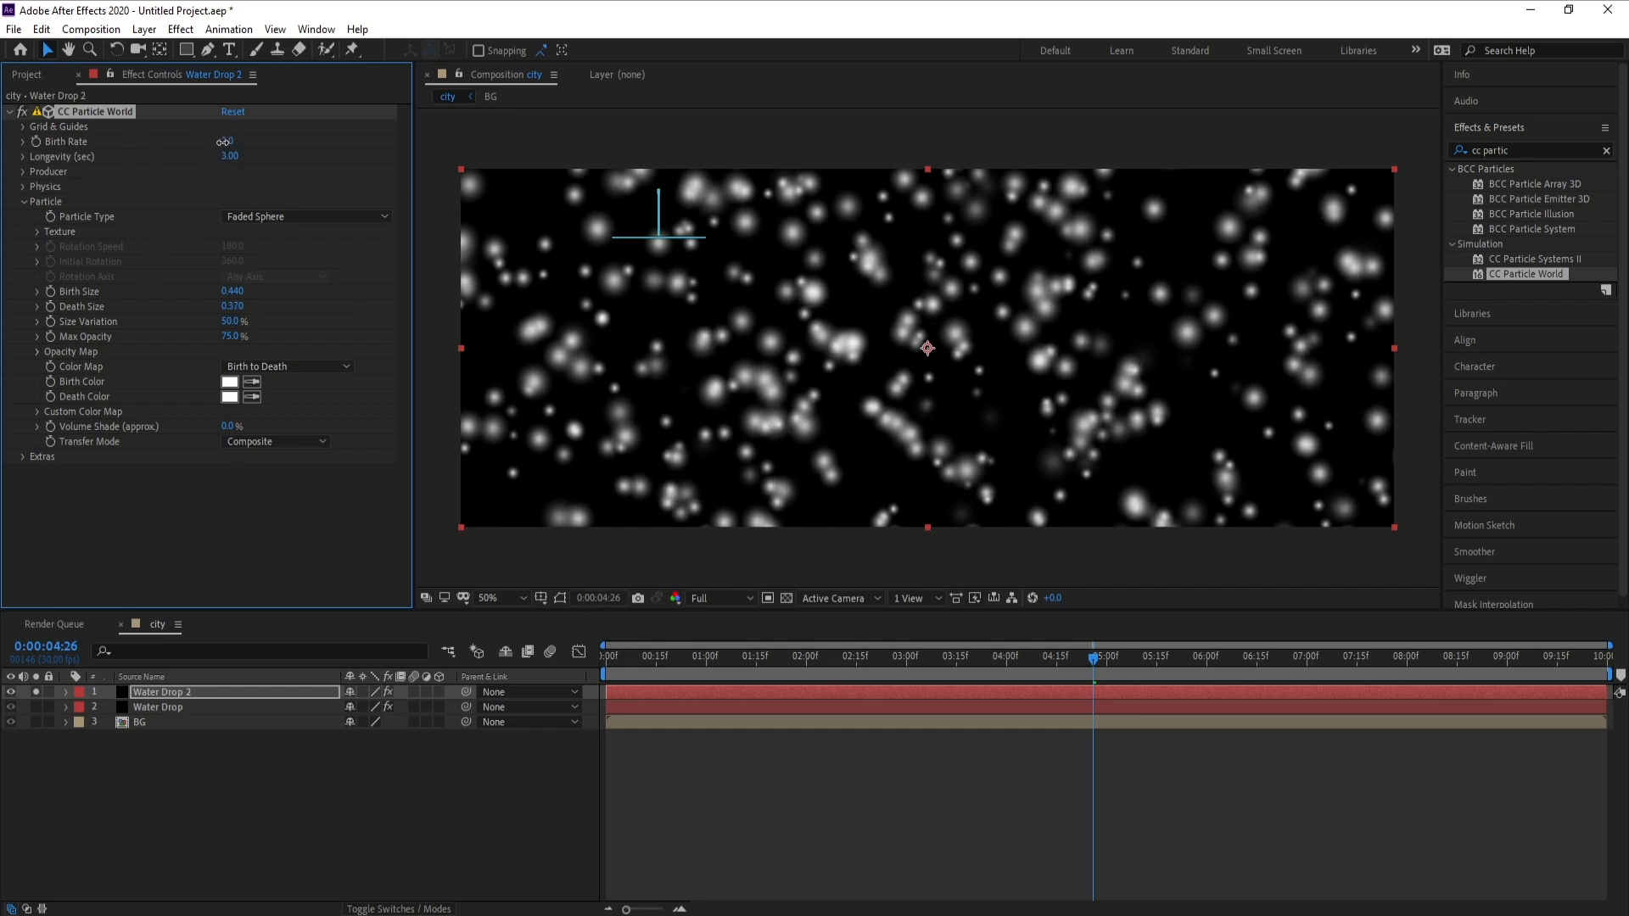
{"action": "left_click_drag", "start_coordinate": [217, 142], "coordinate": [215, 142]}
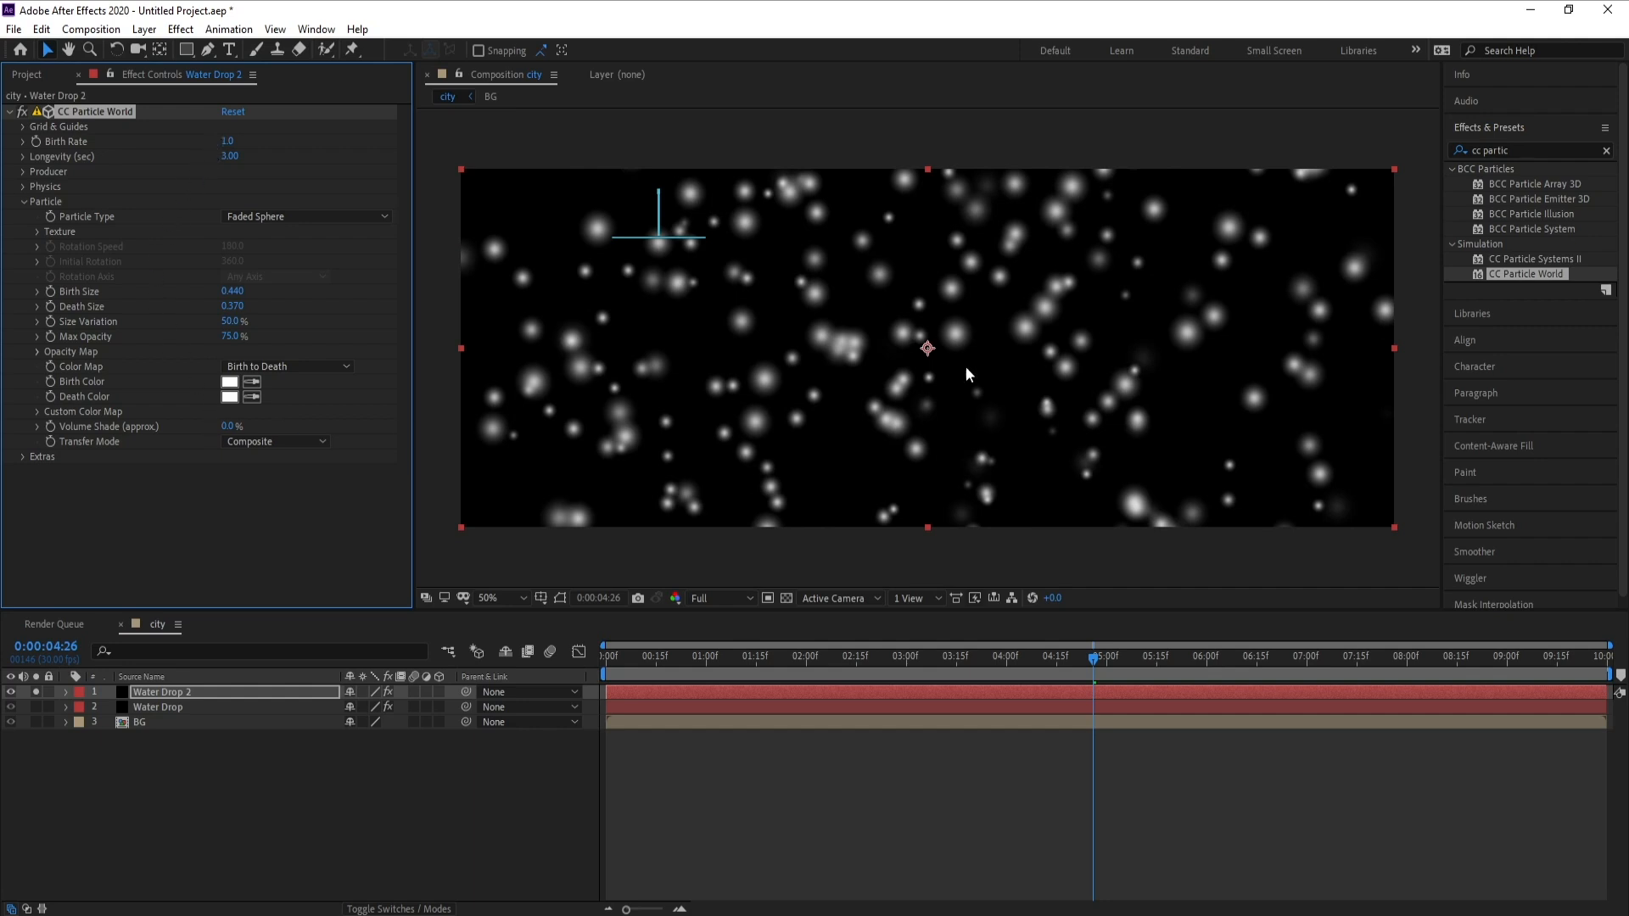
Step: Set the CC Particle World physics velocity of Water Drop 2 to 0.10
{"action": "left_click", "coordinate": [23, 202]}
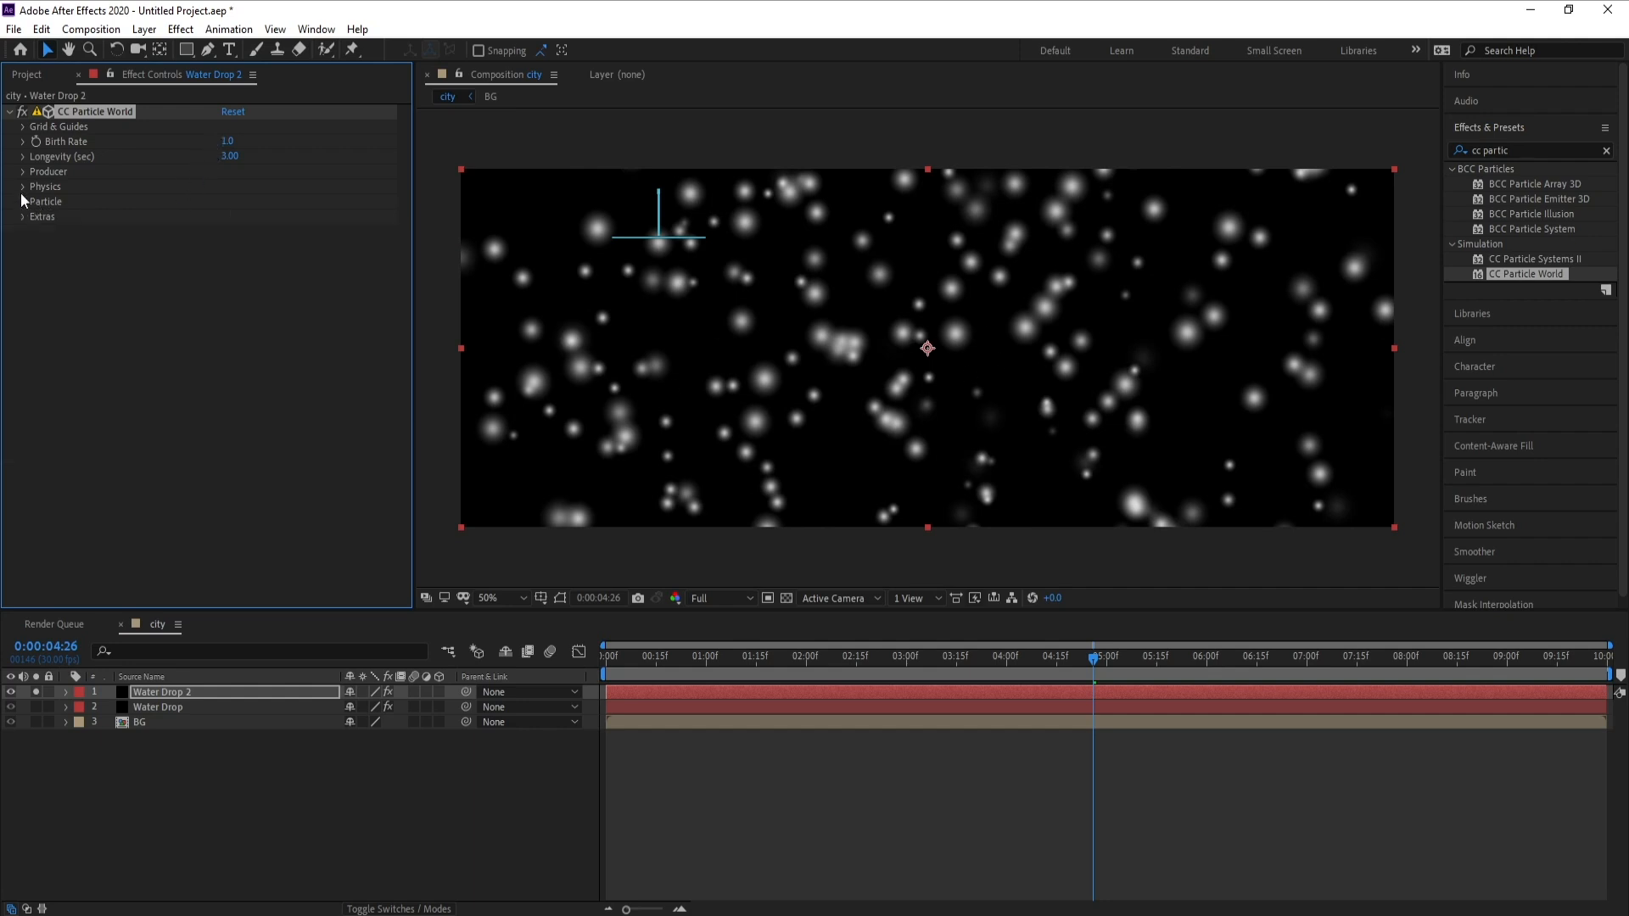
{"action": "left_click", "coordinate": [23, 186]}
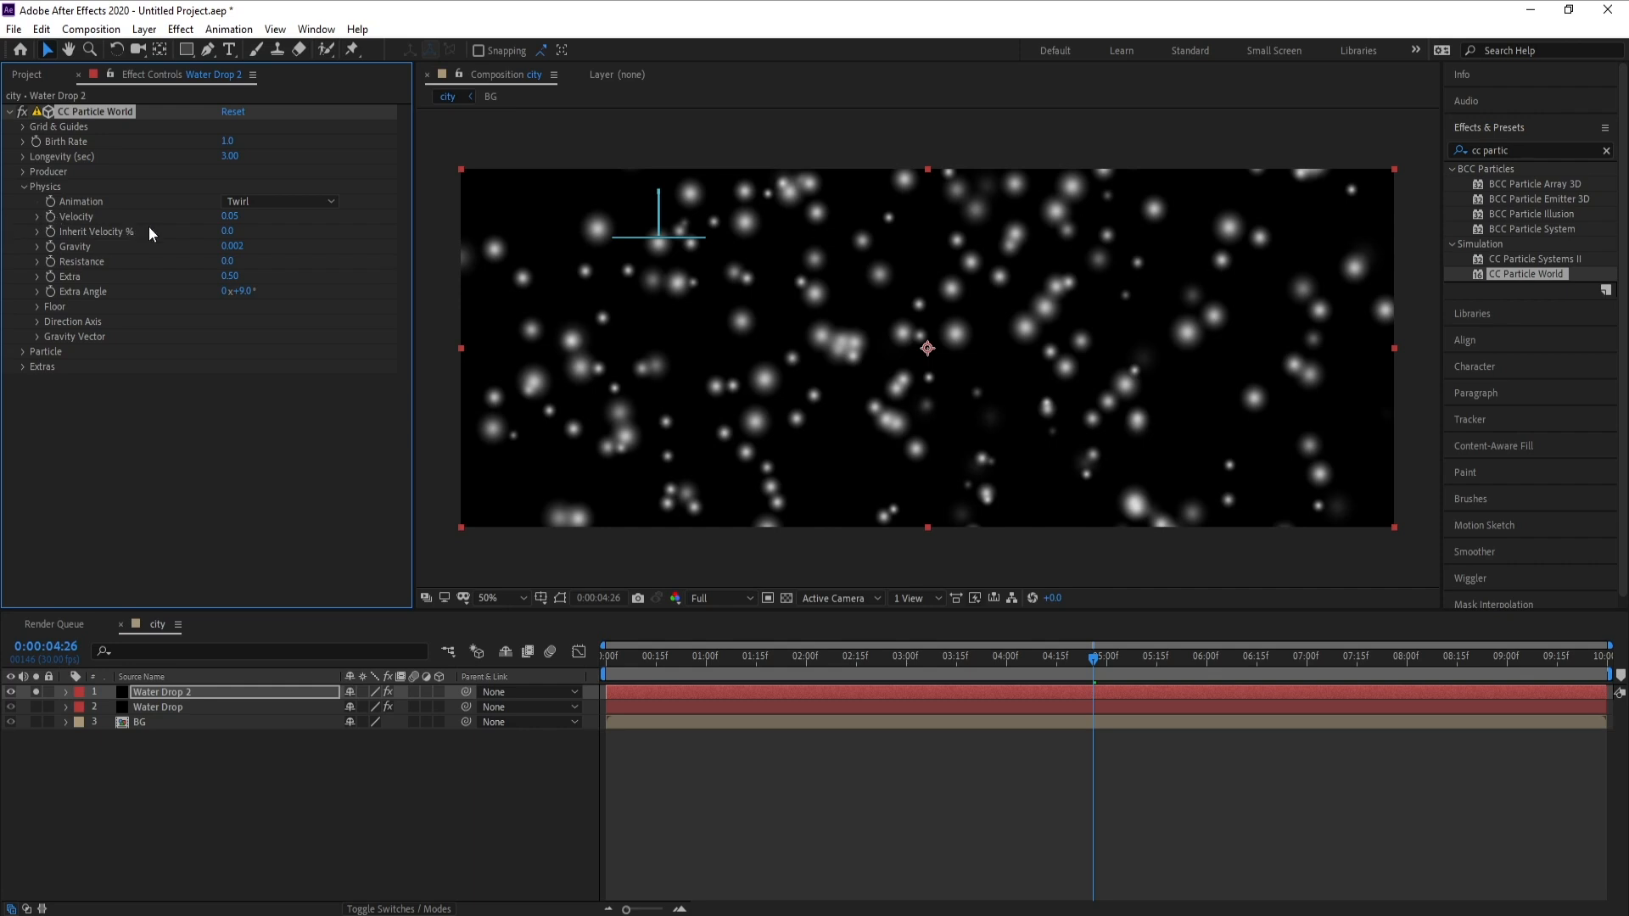
{"action": "left_click", "coordinate": [230, 216]}
{"action": "left_click_drag", "start_coordinate": [236, 217], "coordinate": [291, 217]}
{"action": "type", "text": ".1"}
{"action": "key", "text": "Return"}
{"action": "key", "text": "Return"}
Step: Set Water Drop 2's particle gravity to 0.005 and check the drops up to 0:00:04:13
{"action": "left_click", "coordinate": [236, 247]}
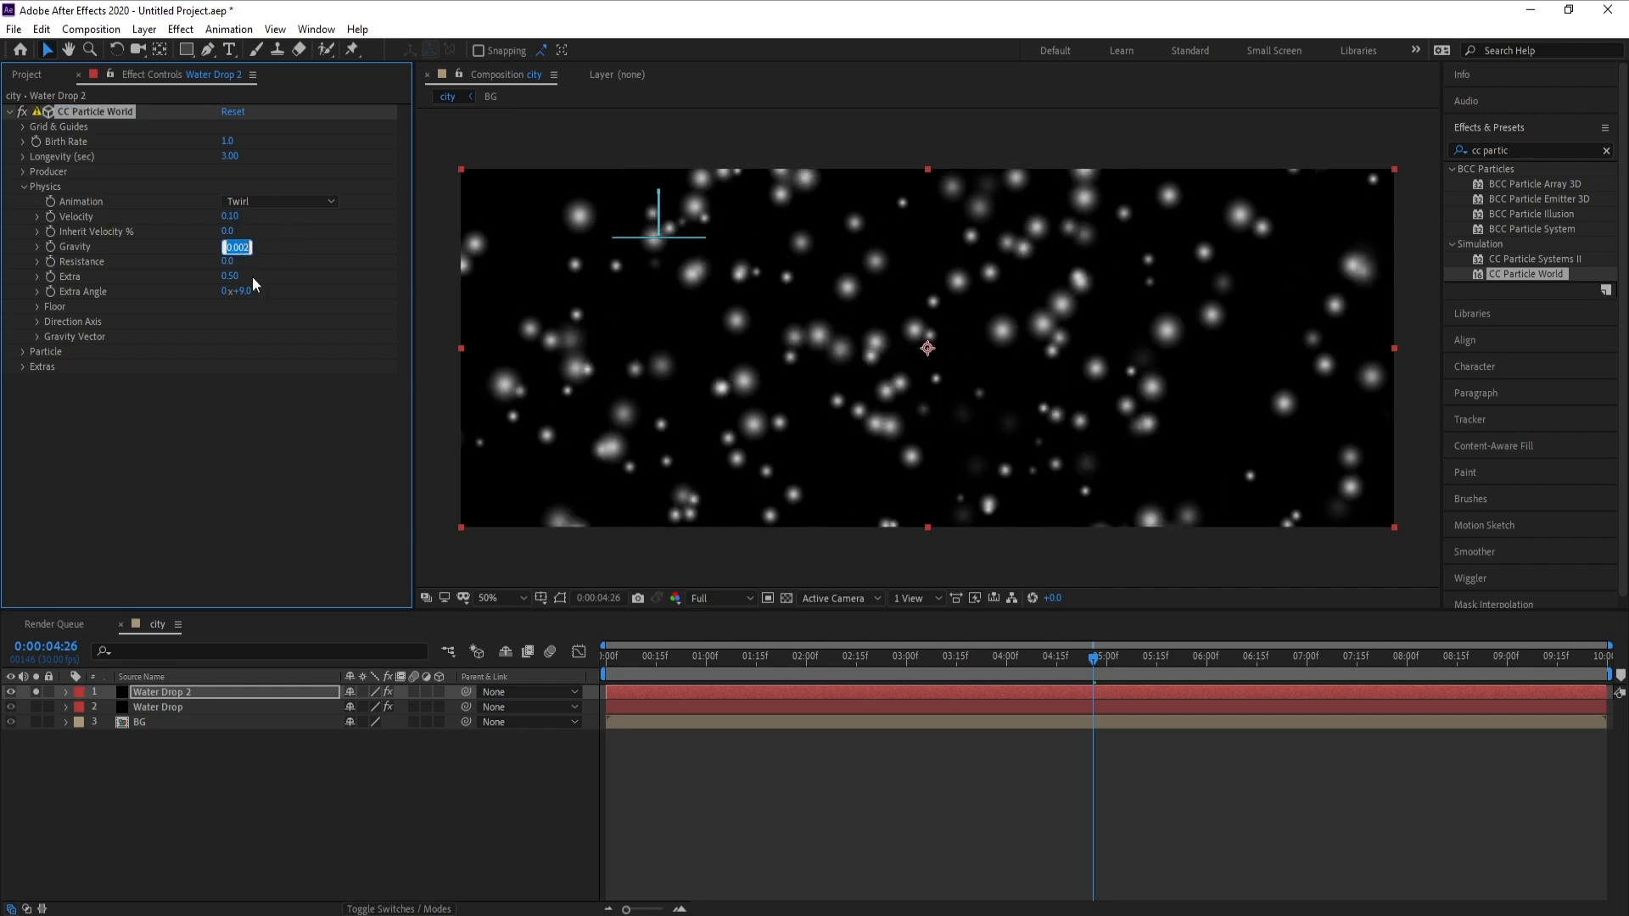
{"action": "left_click", "coordinate": [242, 244]}
{"action": "left_click_drag", "start_coordinate": [244, 246], "coordinate": [276, 250]}
{"action": "type", "text": "5"}
{"action": "key", "text": "Return"}
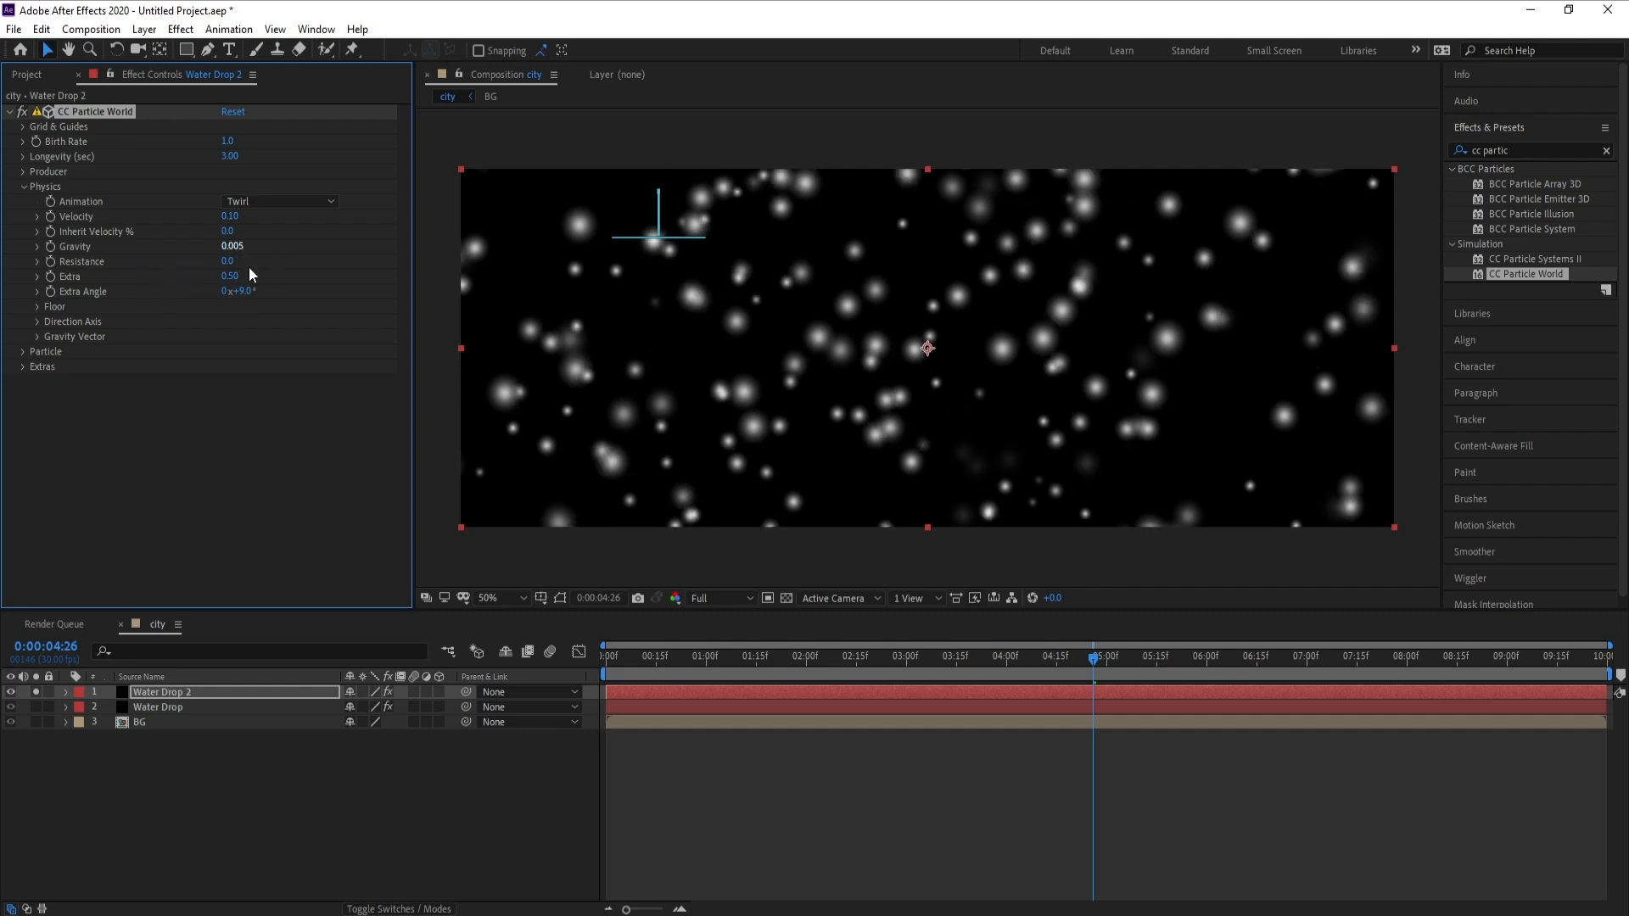
{"action": "left_click_drag", "start_coordinate": [990, 658], "coordinate": [1034, 655]}
{"action": "key", "text": "space"}
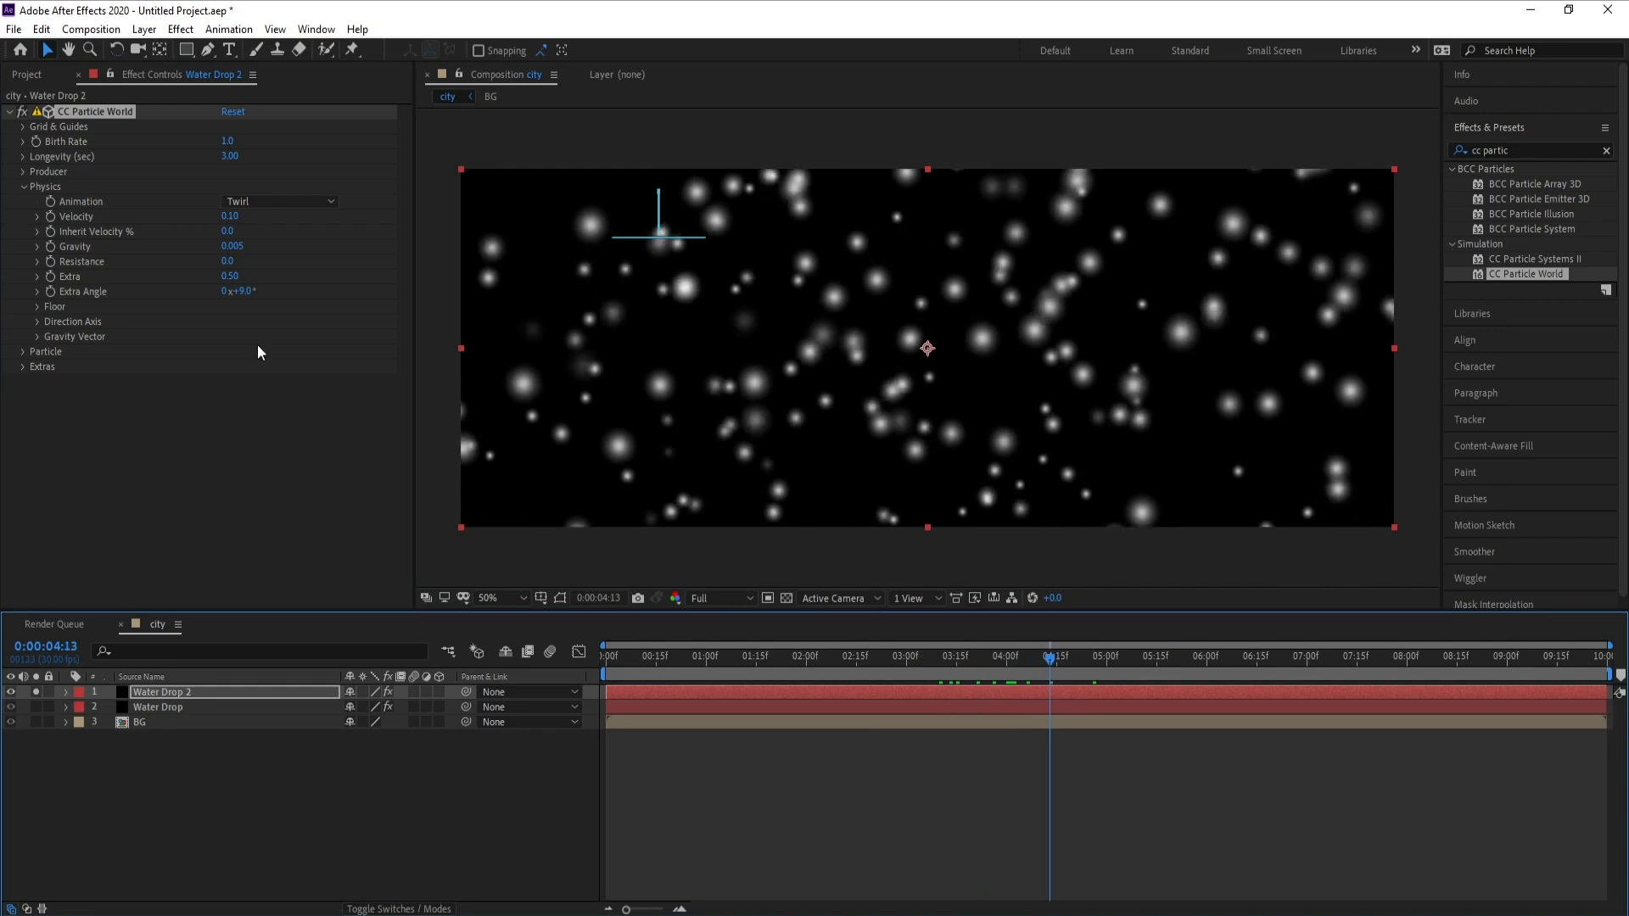
Step: Set Water Drop 2's producer to Radius X 1.325, Radius Y 0.905, Radius Z 0.185 and Position Y -0.12, and preview from about 0:00:03:00
{"action": "left_click", "coordinate": [24, 187]}
{"action": "left_click", "coordinate": [24, 172]}
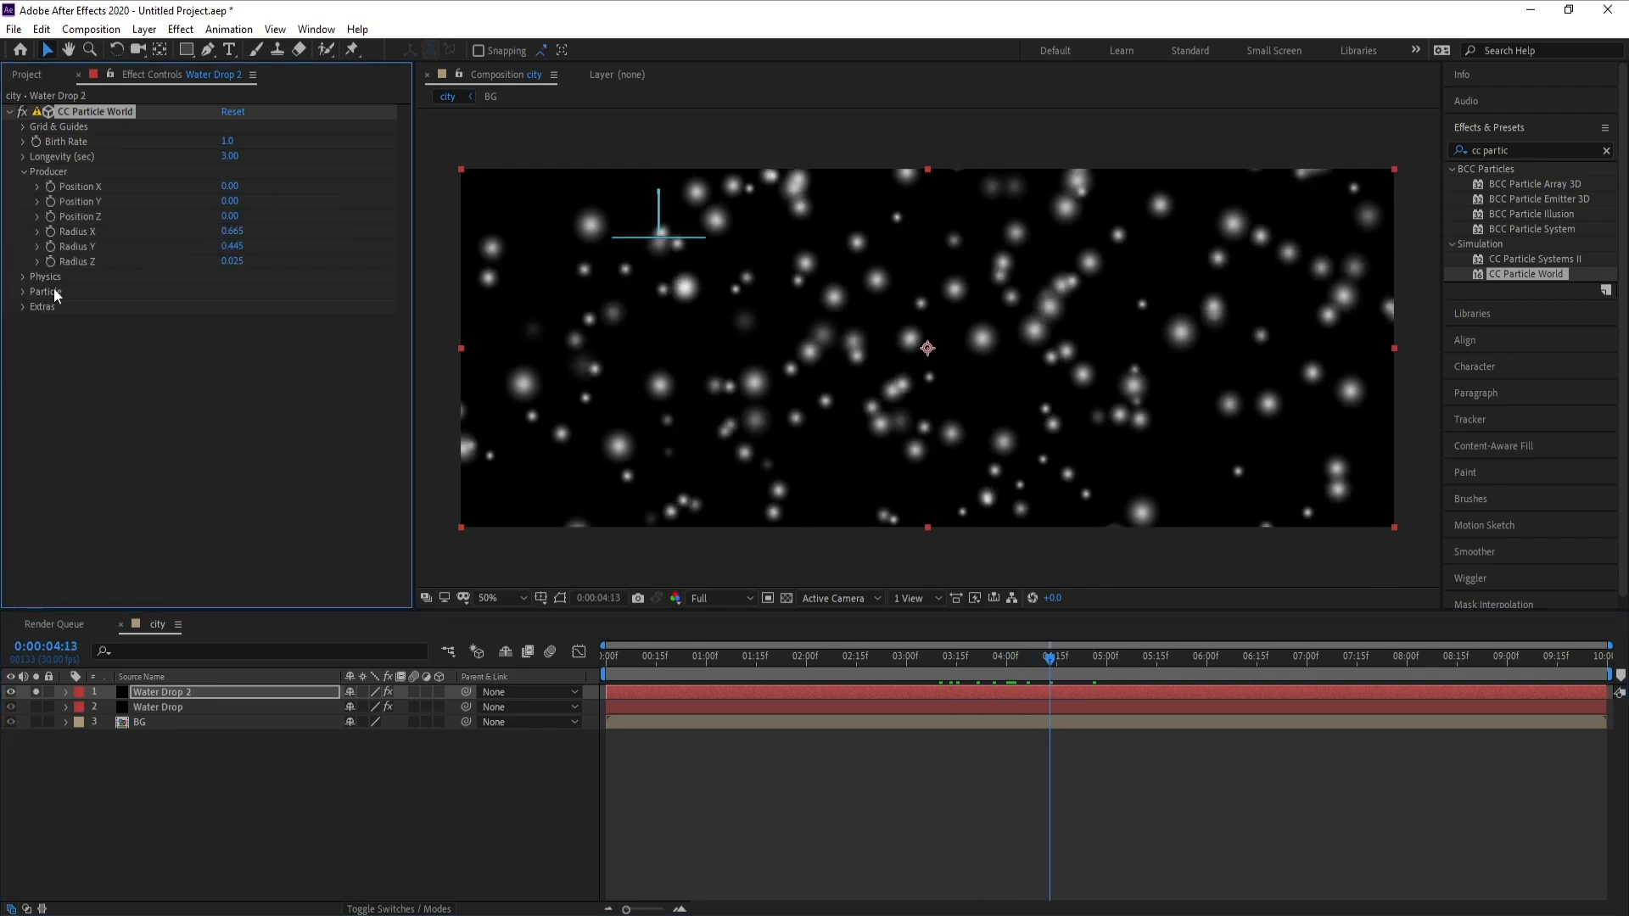
{"action": "left_click_drag", "start_coordinate": [231, 231], "coordinate": [252, 262]}
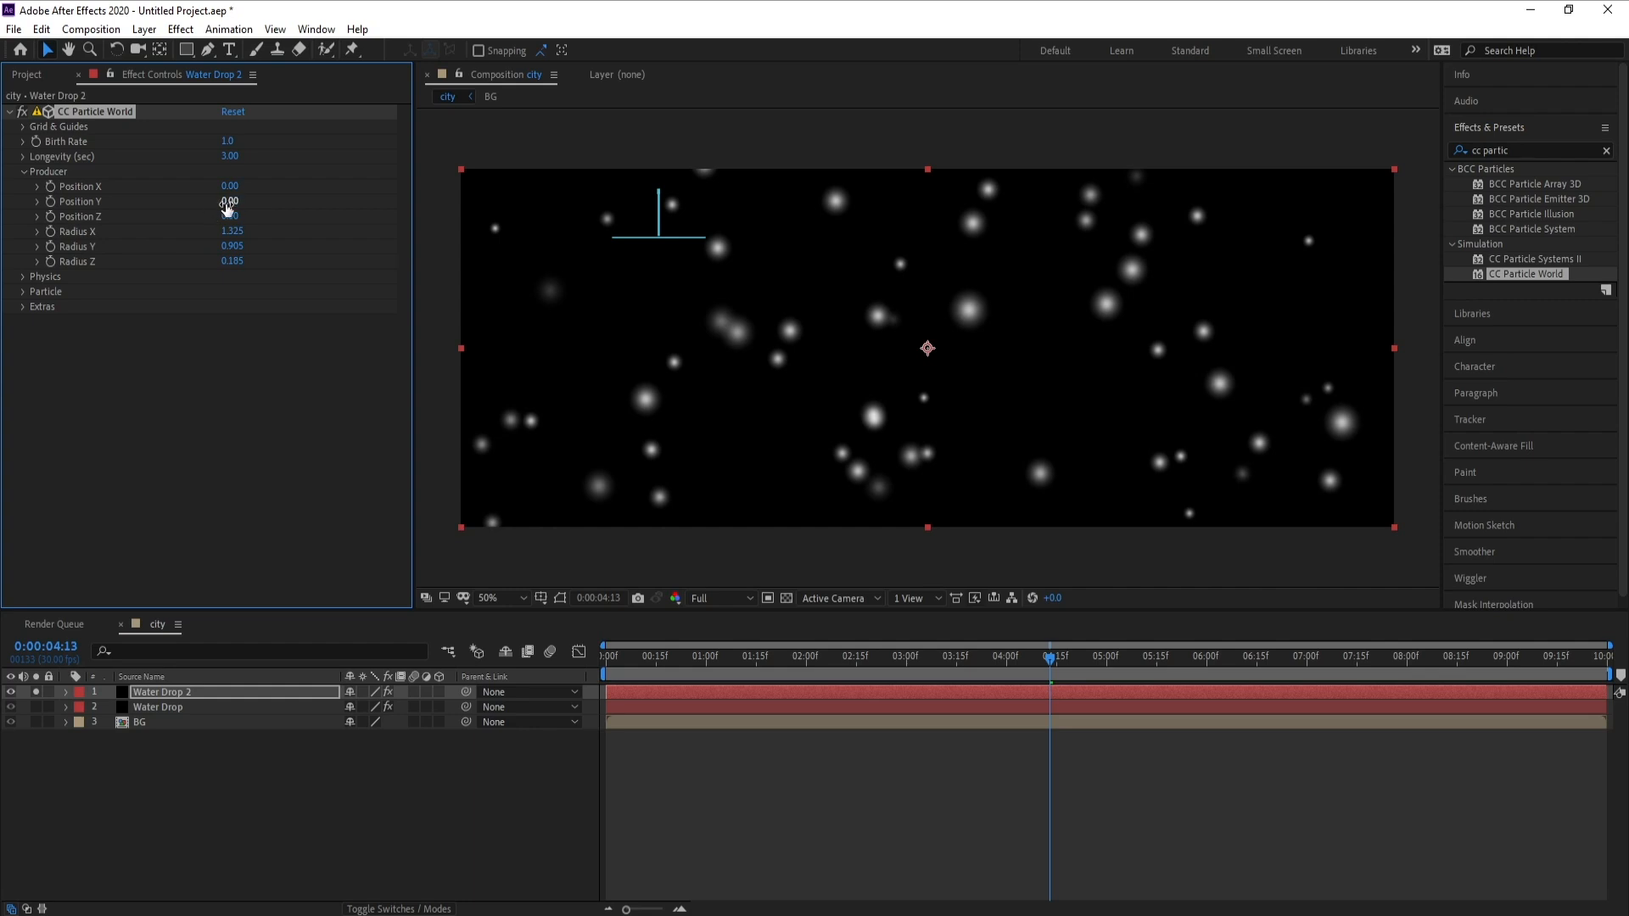
{"action": "left_click_drag", "start_coordinate": [223, 208], "coordinate": [220, 210]}
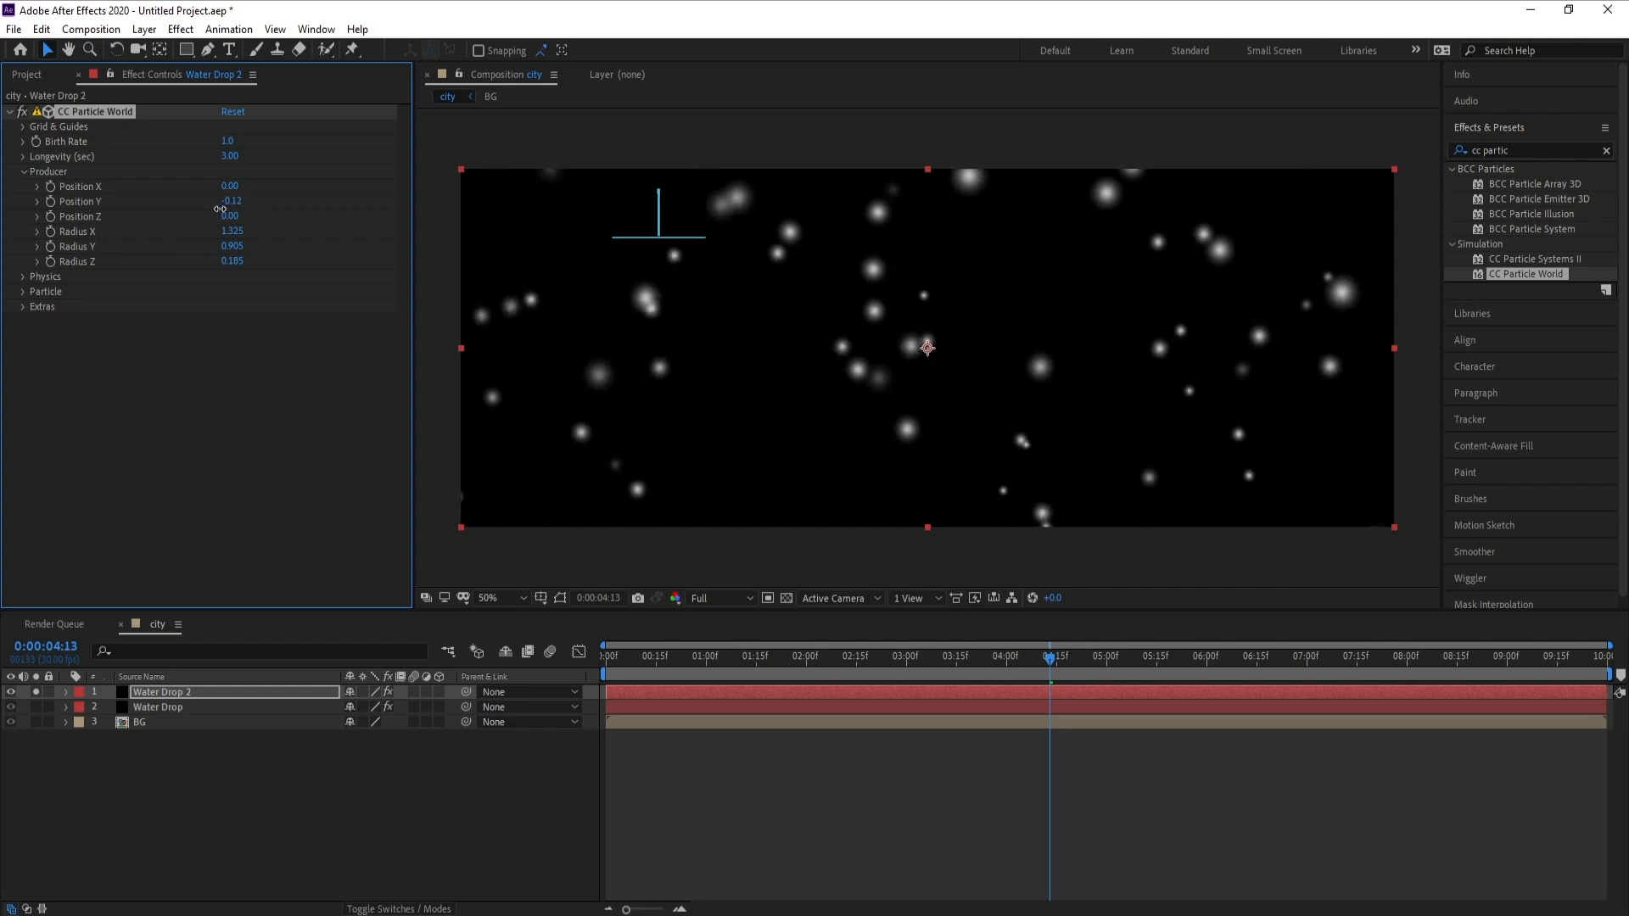
{"action": "left_click", "coordinate": [908, 656]}
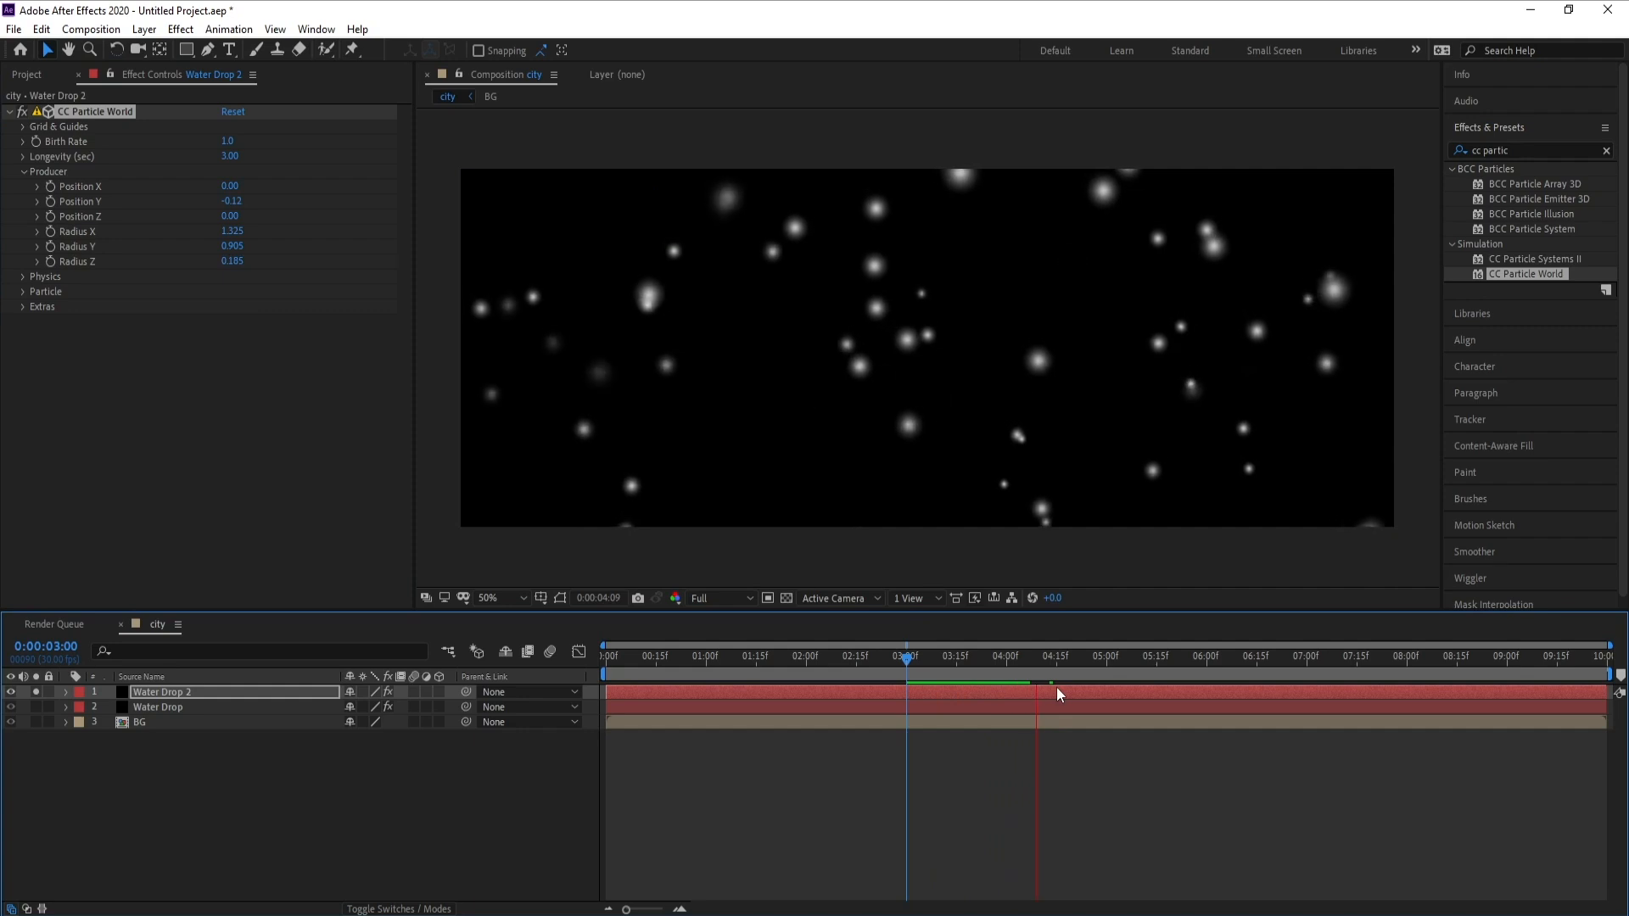
{"action": "left_click", "coordinate": [910, 659]}
{"action": "key", "text": "space"}
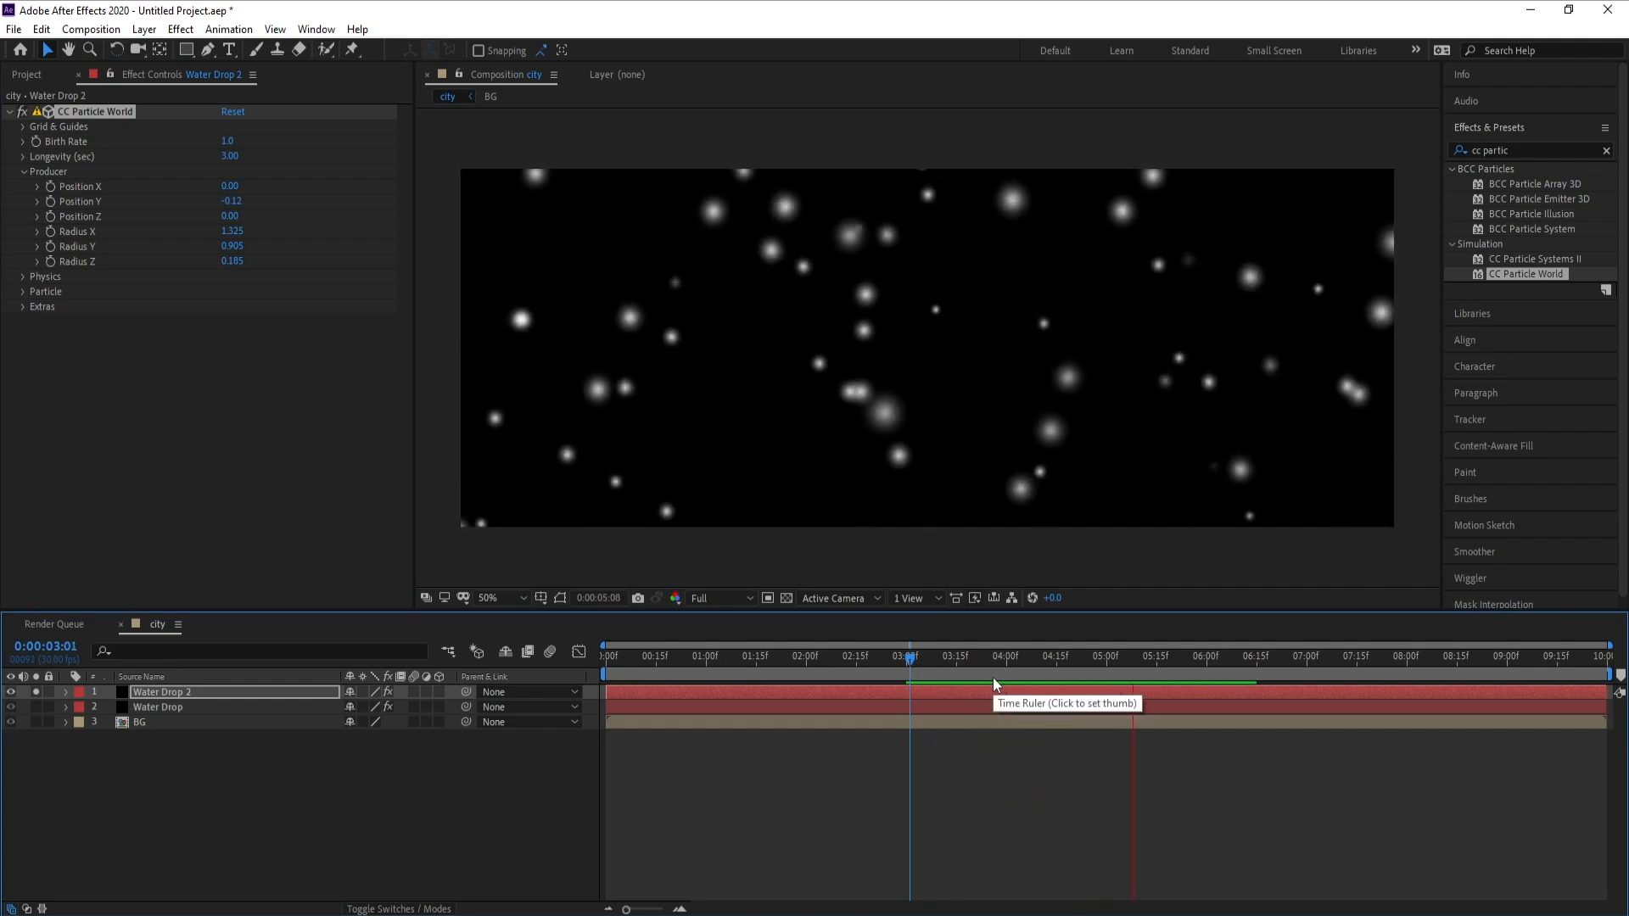
{"action": "key", "text": "space"}
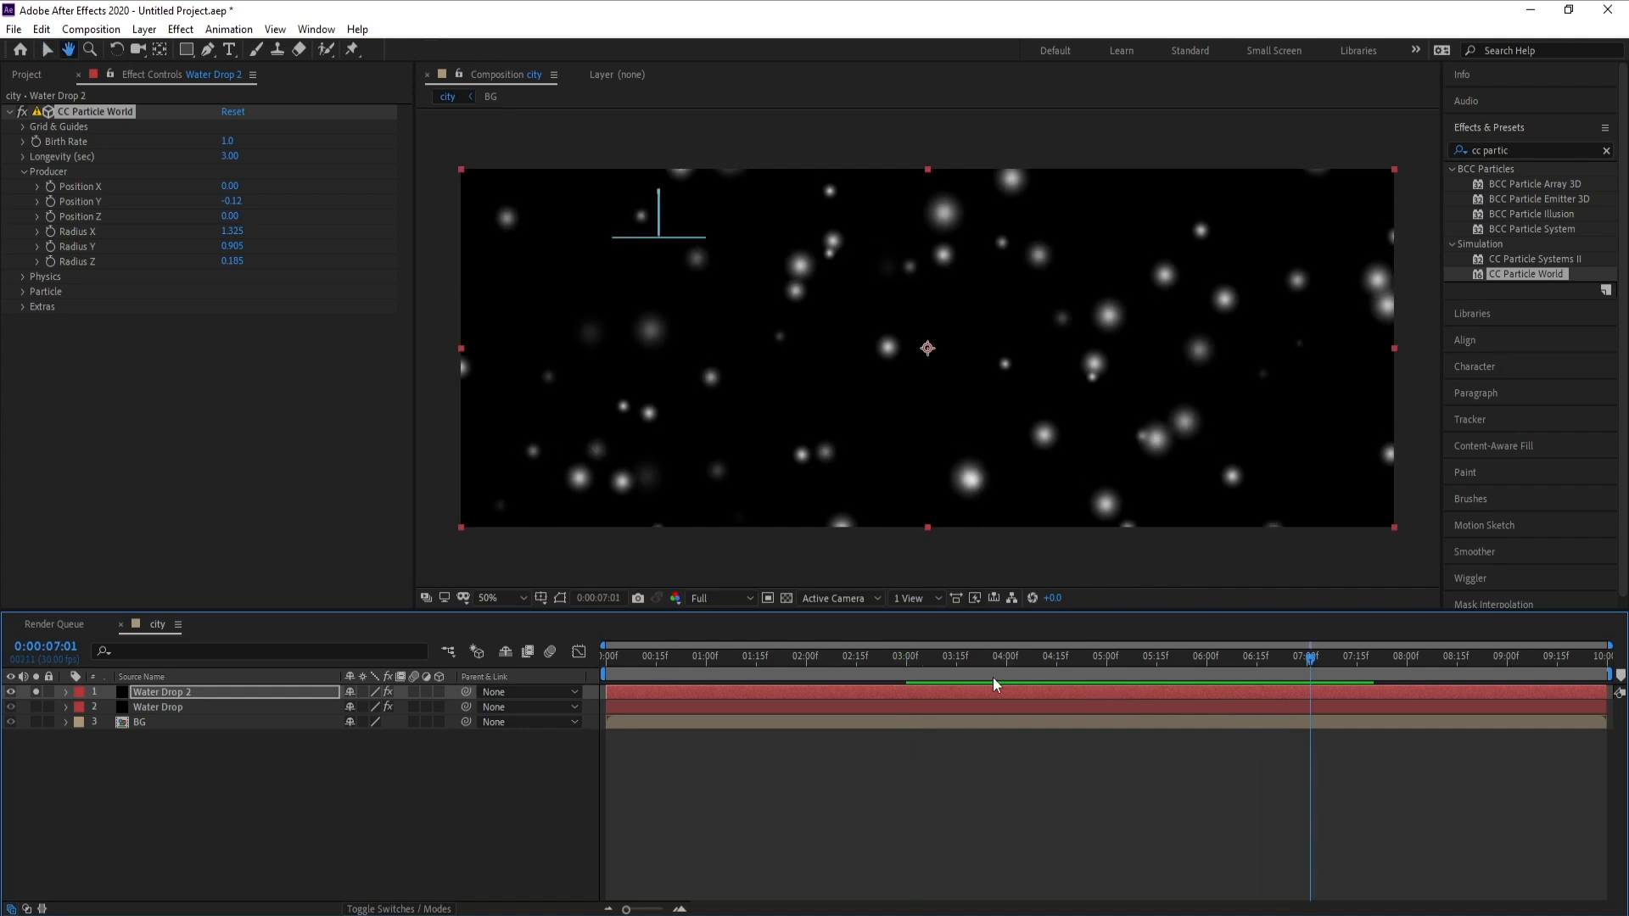
Step: Preview both soloed Water Drop layers from 0:00:03:12, turn their solos off and check the drops over the city up to 0:00:05:01
{"action": "left_click_drag", "start_coordinate": [982, 675], "coordinate": [947, 675]}
{"action": "left_click", "coordinate": [36, 707]}
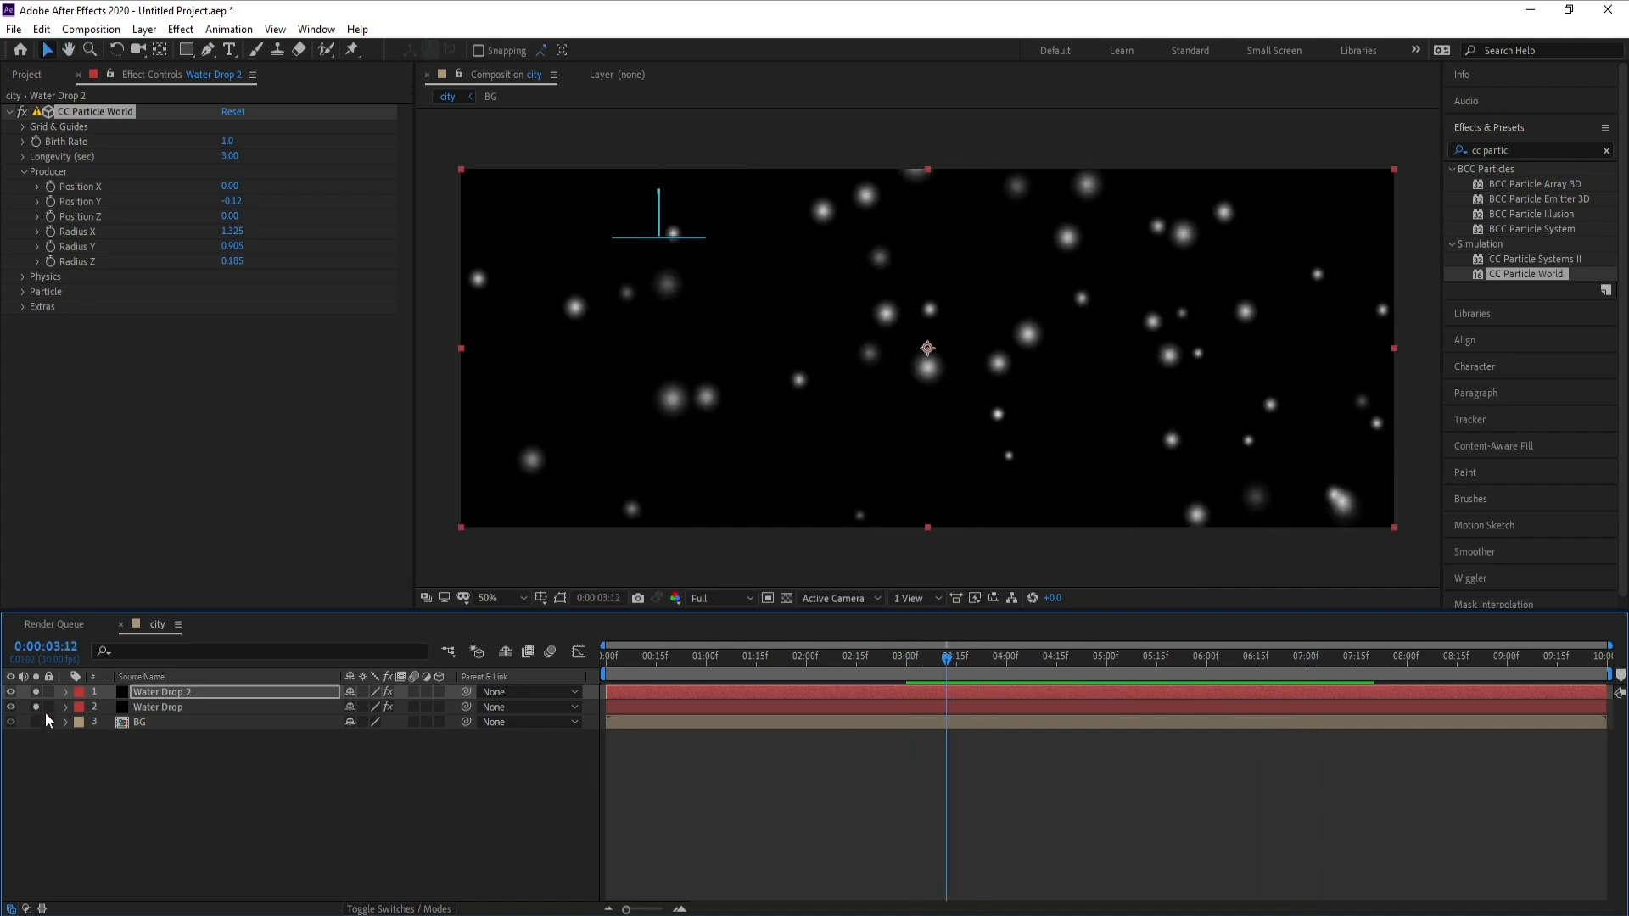
{"action": "key", "text": "space"}
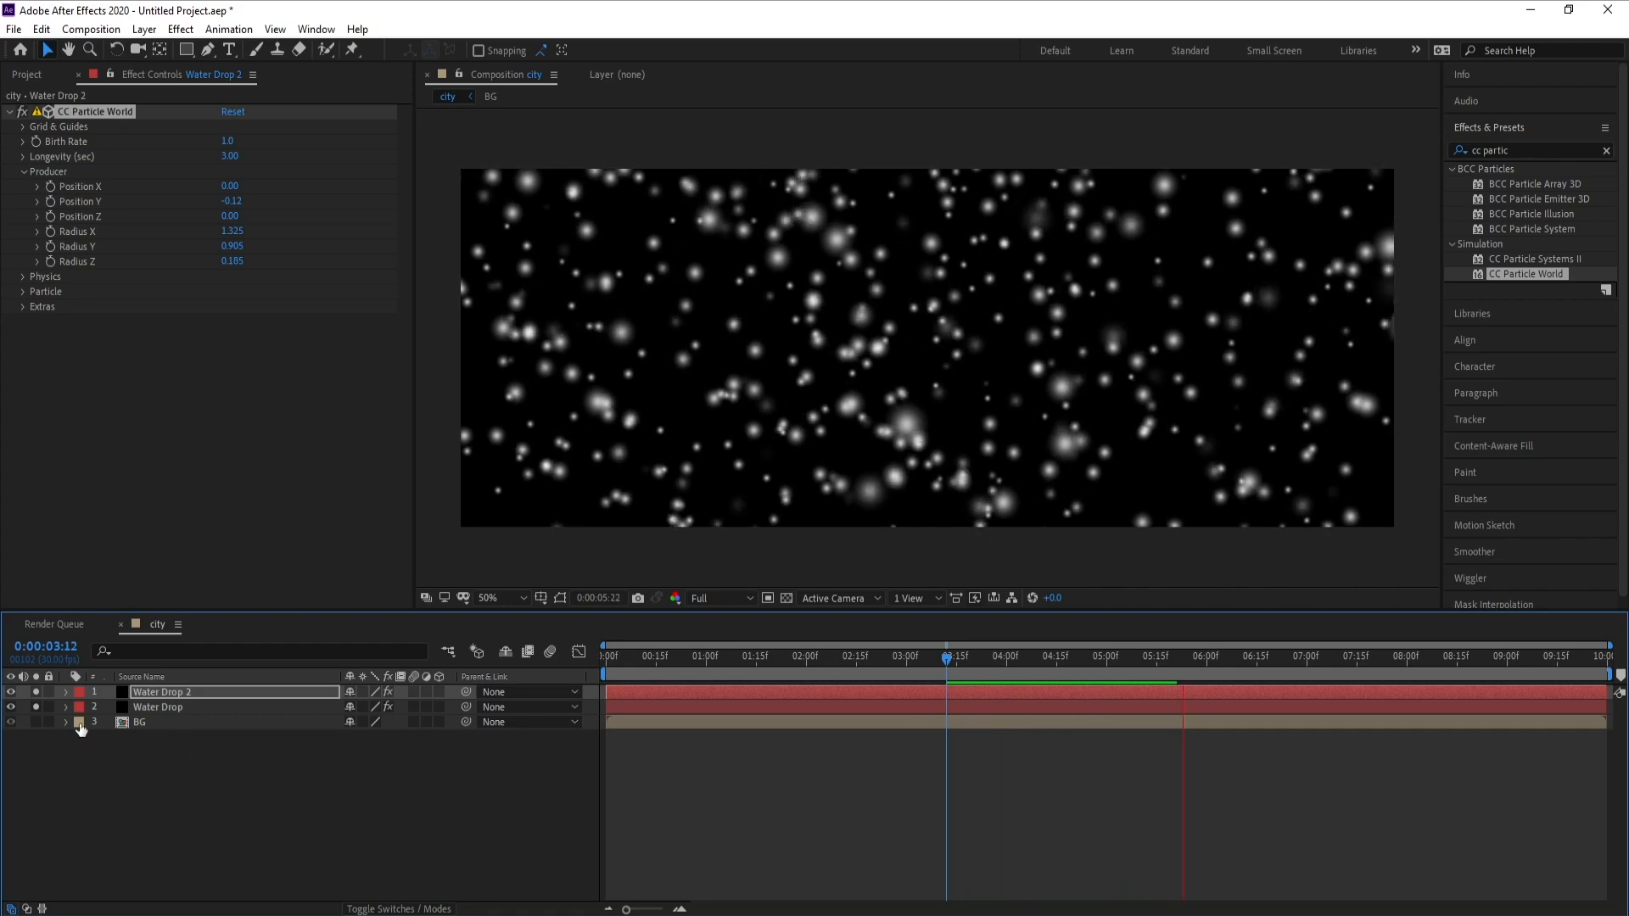
{"action": "left_click", "coordinate": [36, 707]}
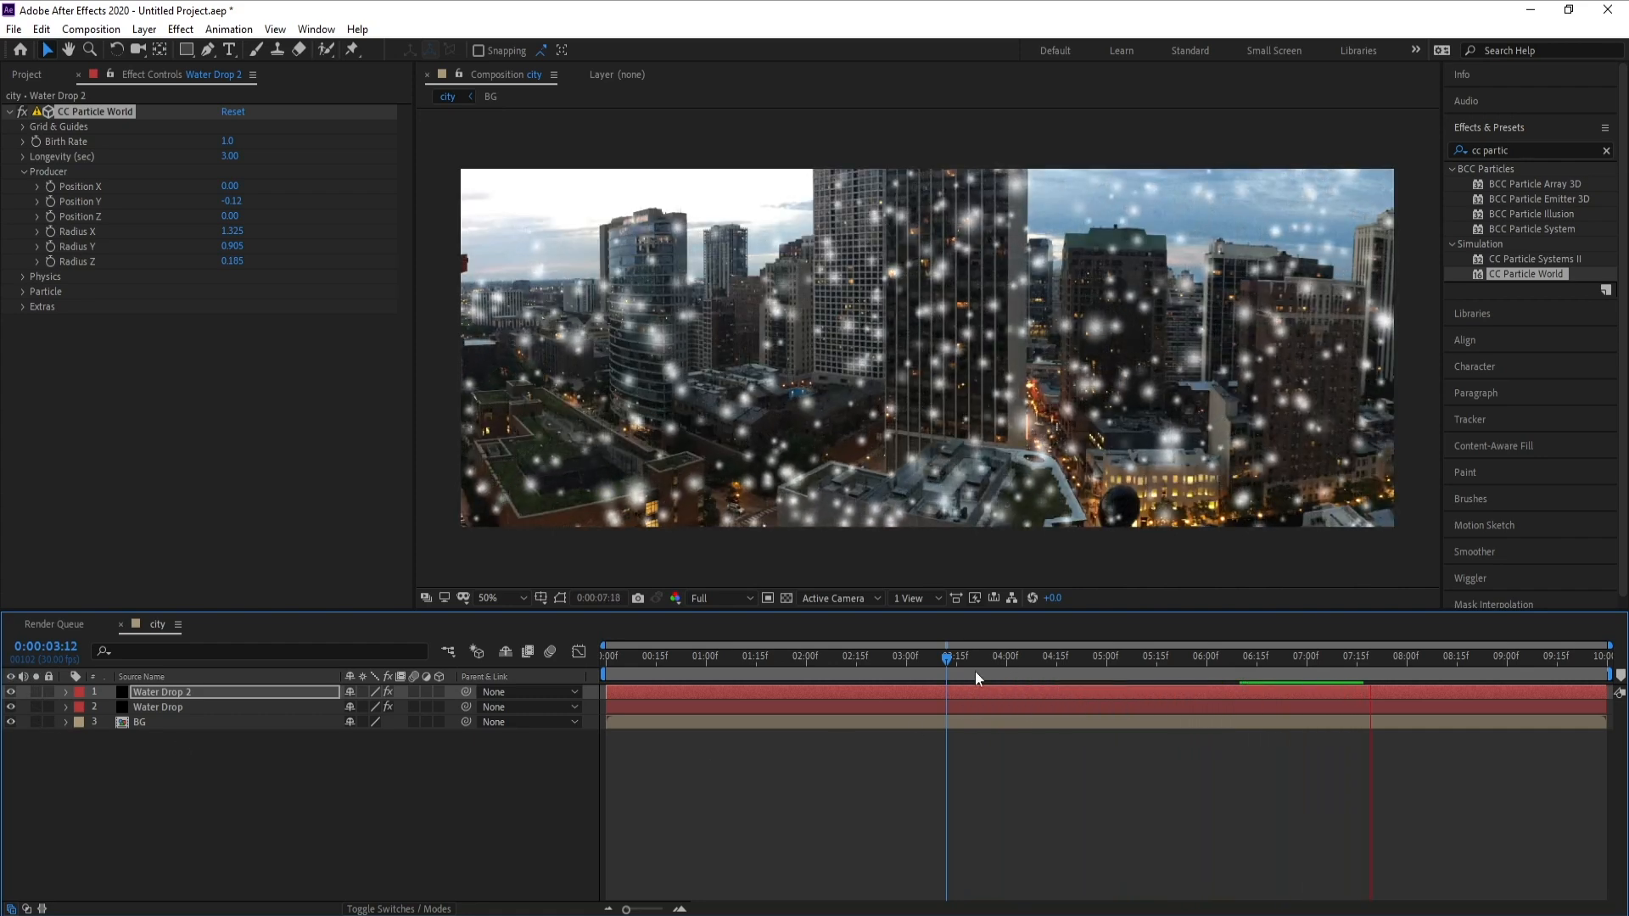
{"action": "left_click", "coordinate": [1023, 679]}
{"action": "left_click_drag", "start_coordinate": [1025, 671], "coordinate": [1101, 665]}
Step: Create a white solid 200 px wide above the Water Drop 2 layer
{"action": "left_click", "coordinate": [219, 694]}
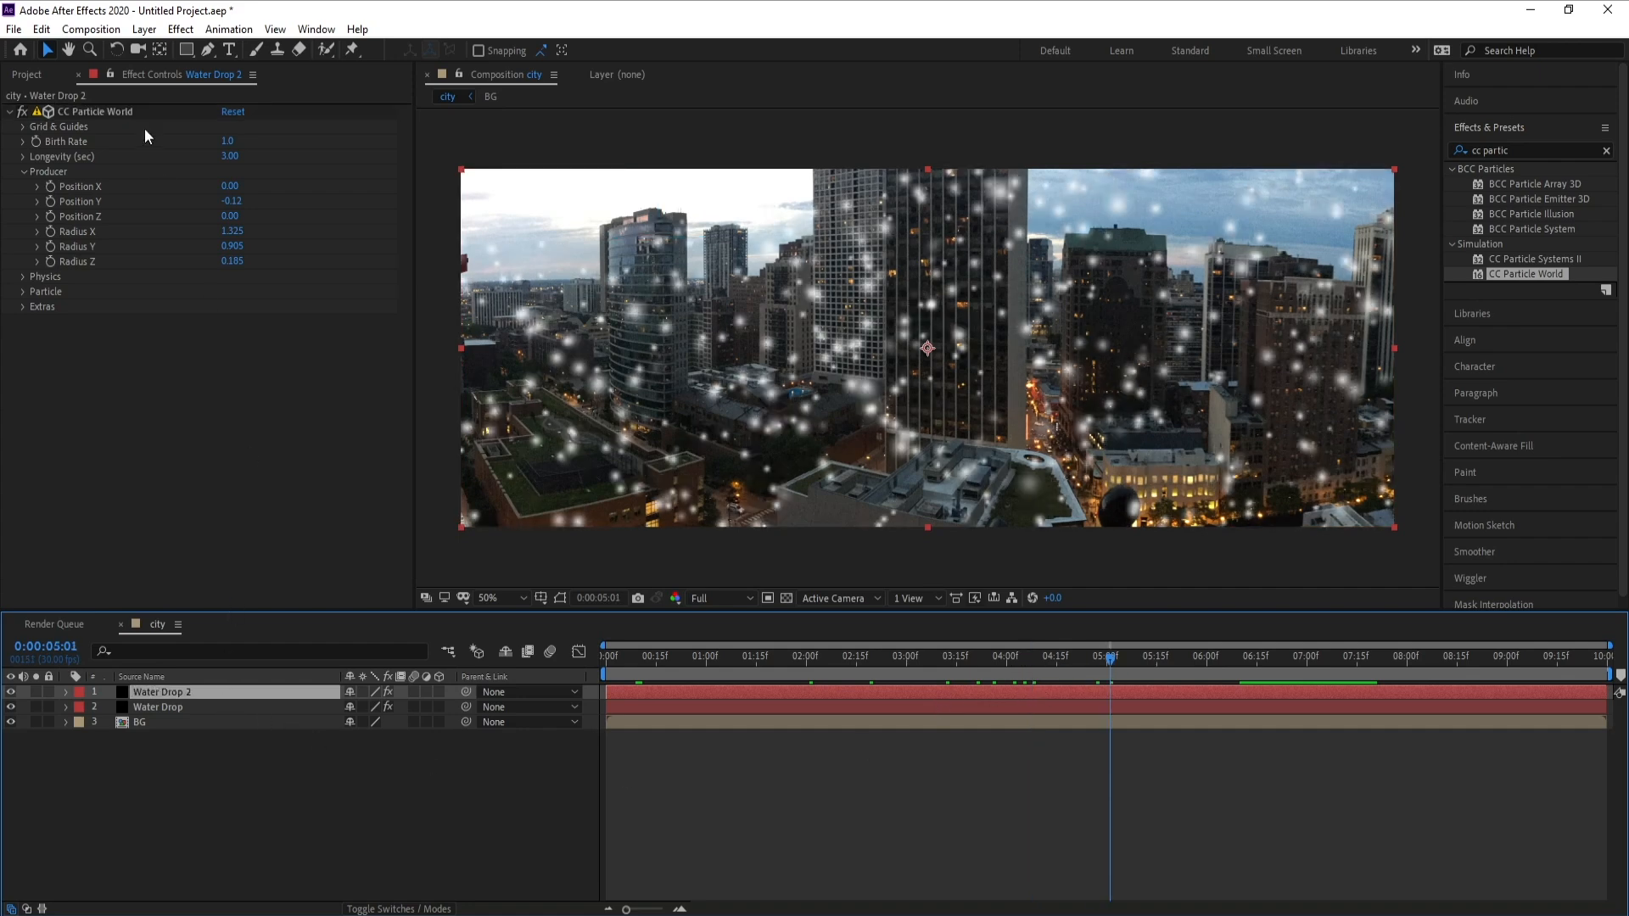
{"action": "left_click", "coordinate": [144, 29]}
{"action": "mouse_move", "coordinate": [170, 45]}
{"action": "left_click", "coordinate": [577, 65]}
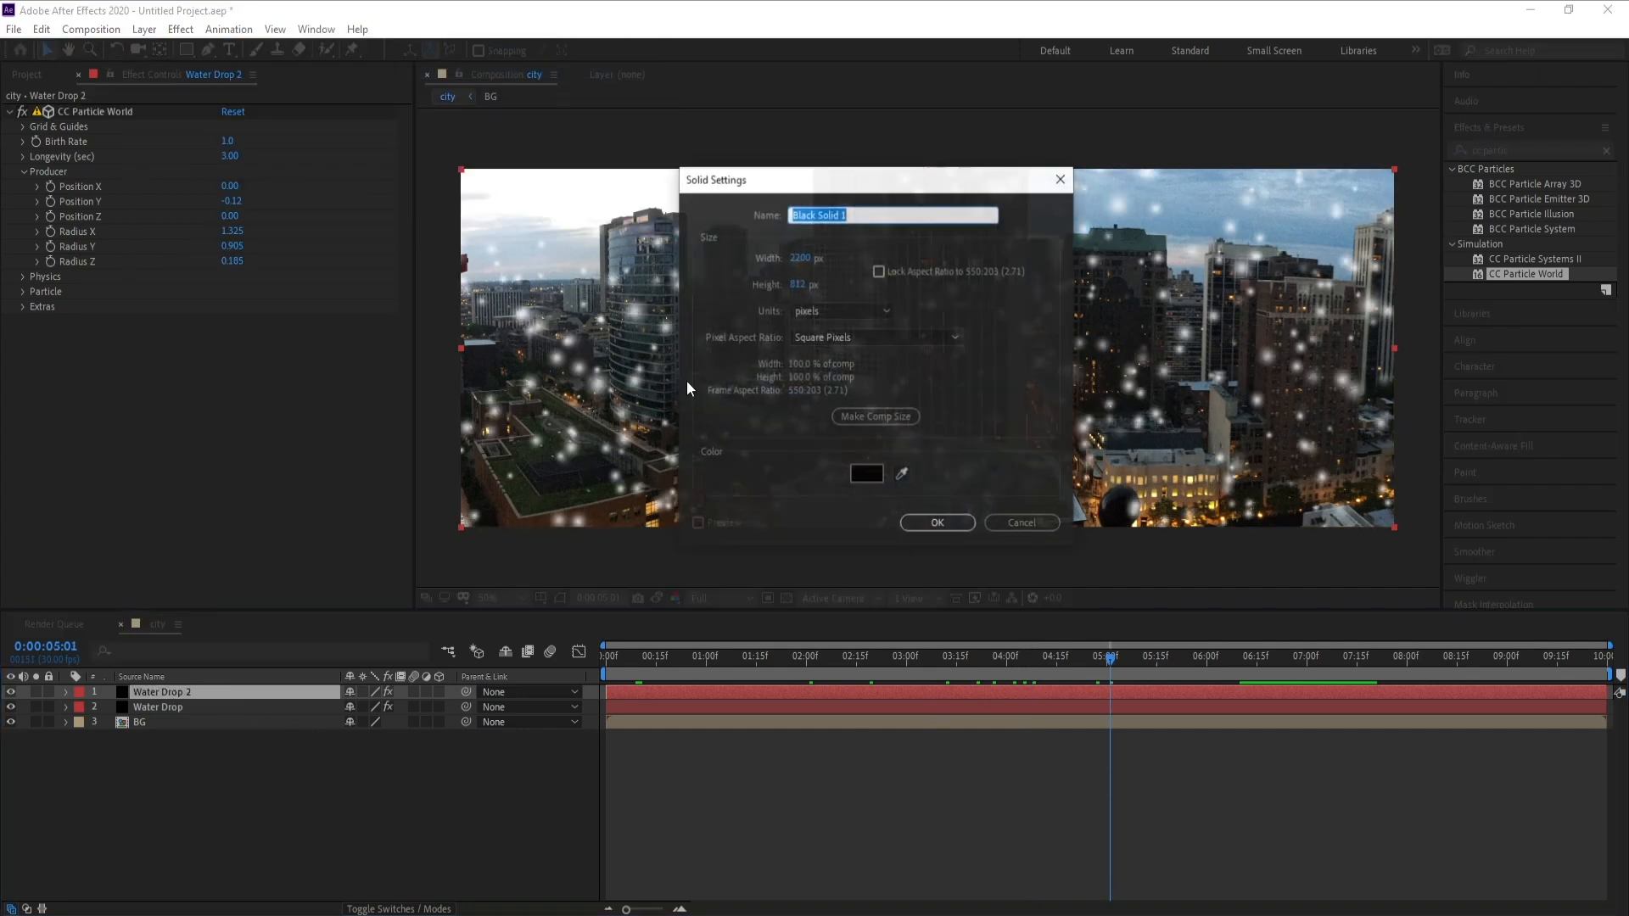
{"action": "left_click_drag", "start_coordinate": [830, 185], "coordinate": [748, 191]}
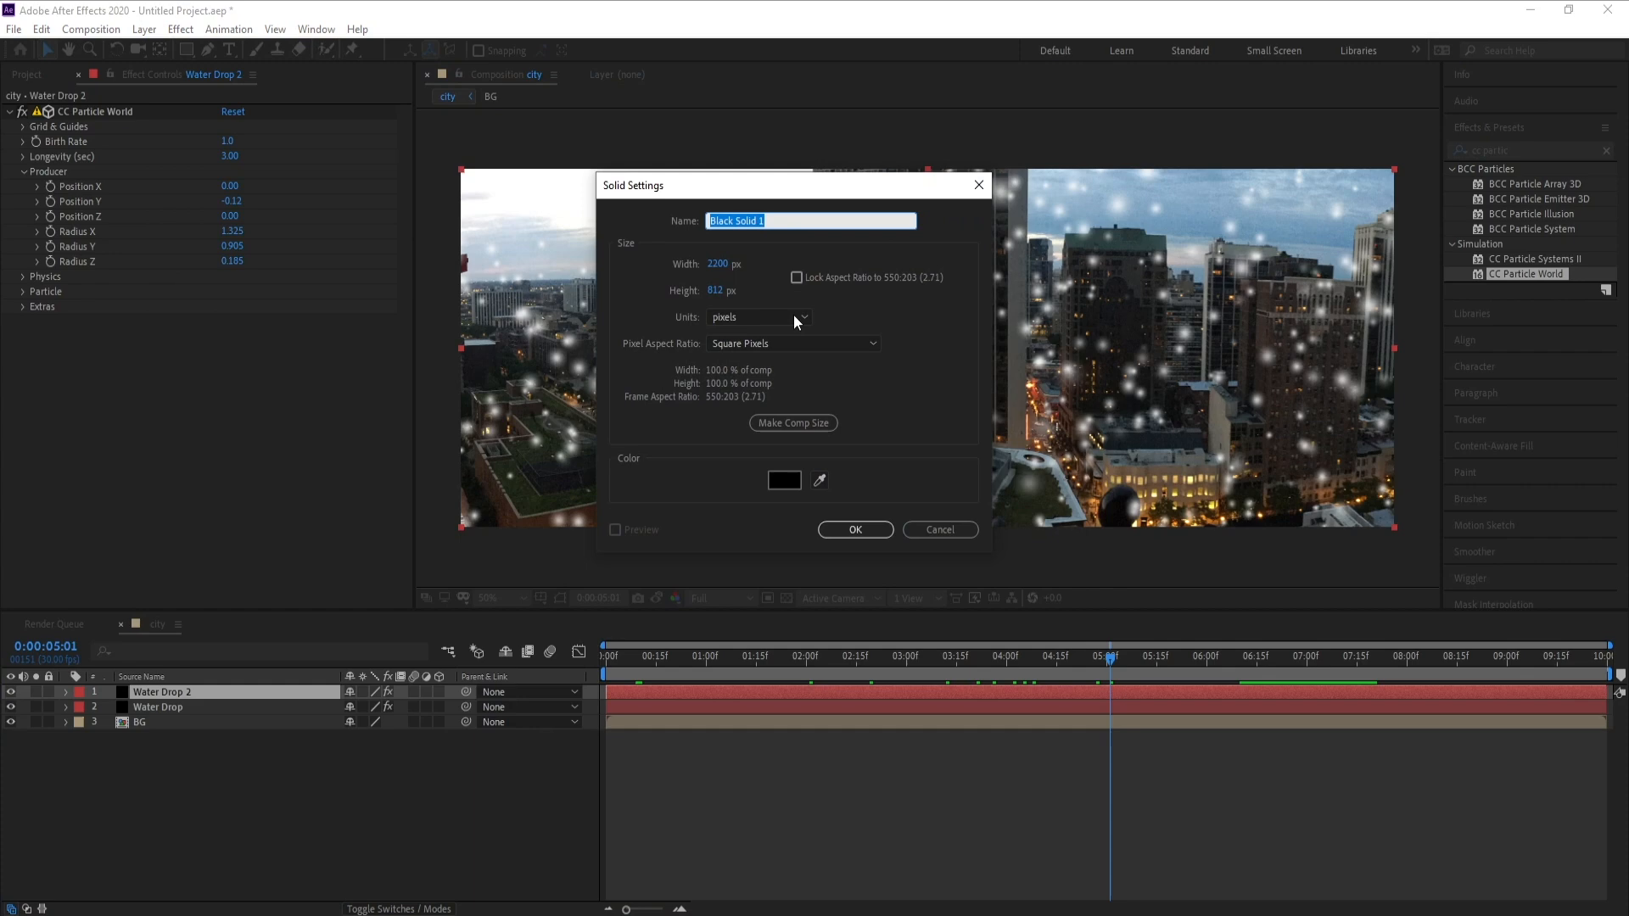
{"action": "left_click", "coordinate": [779, 484]}
{"action": "left_click_drag", "start_coordinate": [159, 367], "coordinate": [42, 199]}
{"action": "left_click", "coordinate": [486, 270]}
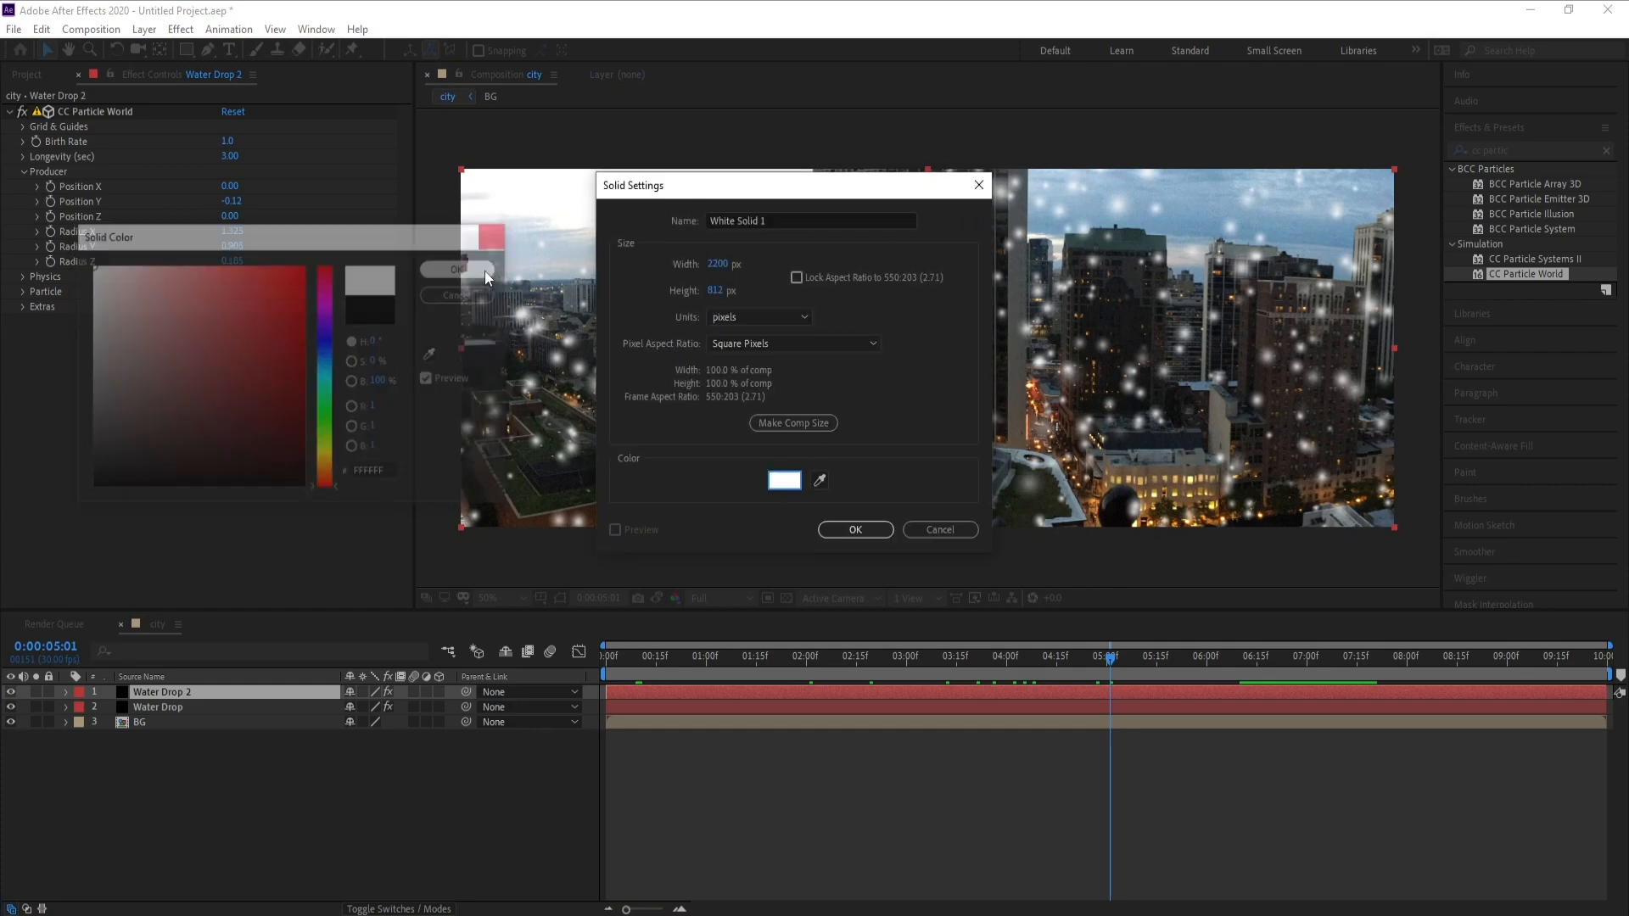
{"action": "left_click", "coordinate": [717, 264]}
{"action": "type", "text": "200"}
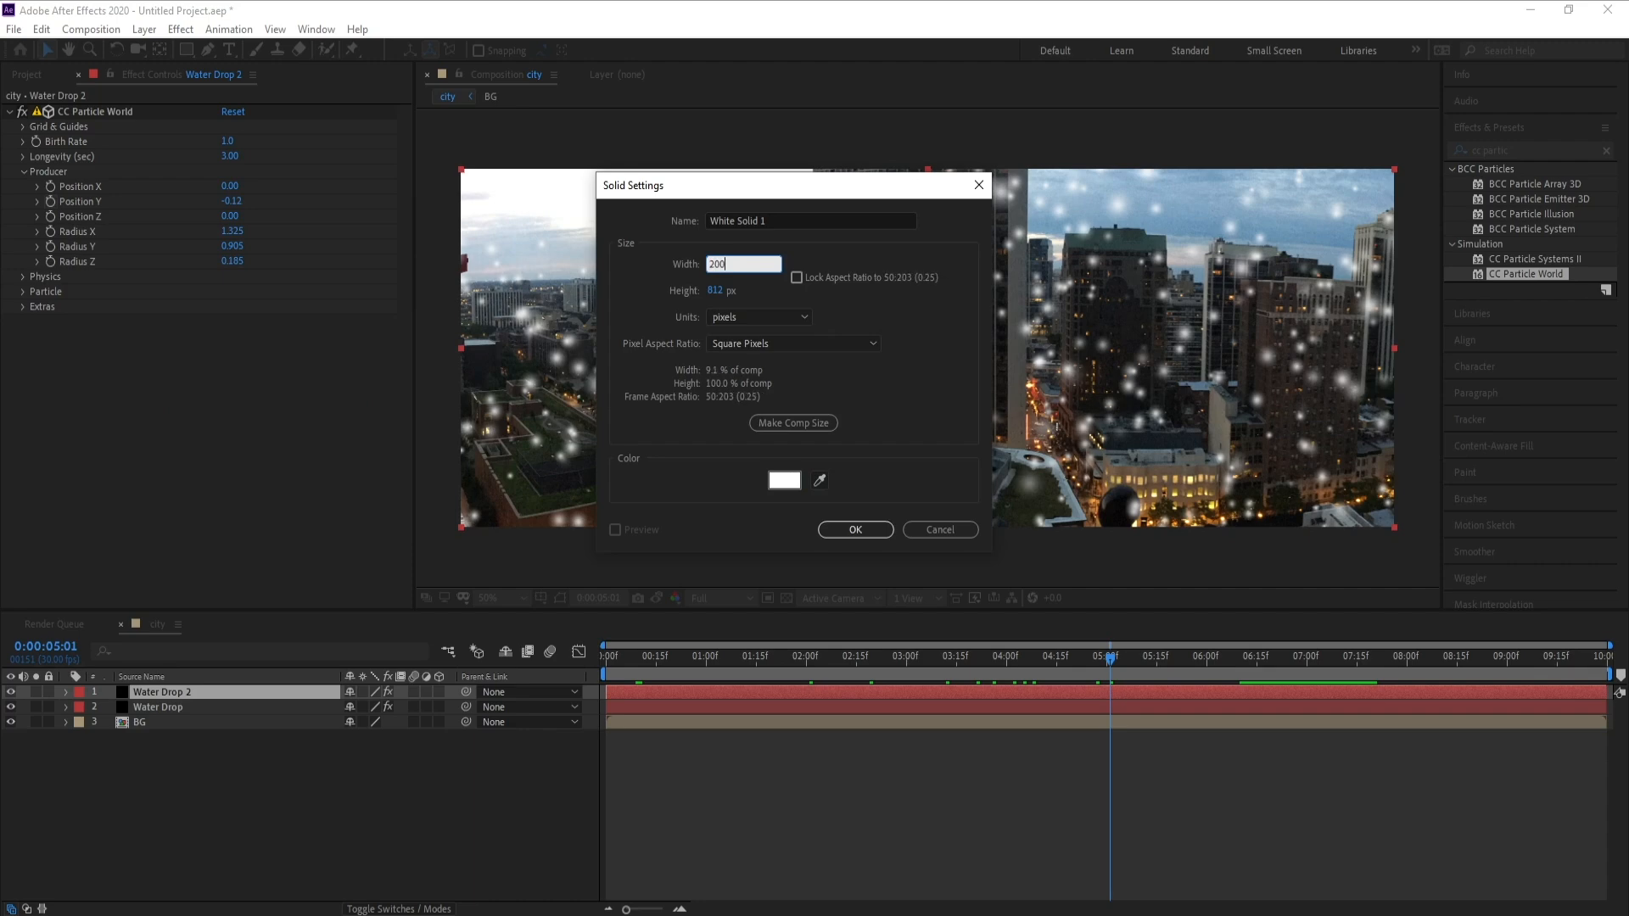
{"action": "key", "text": "Return"}
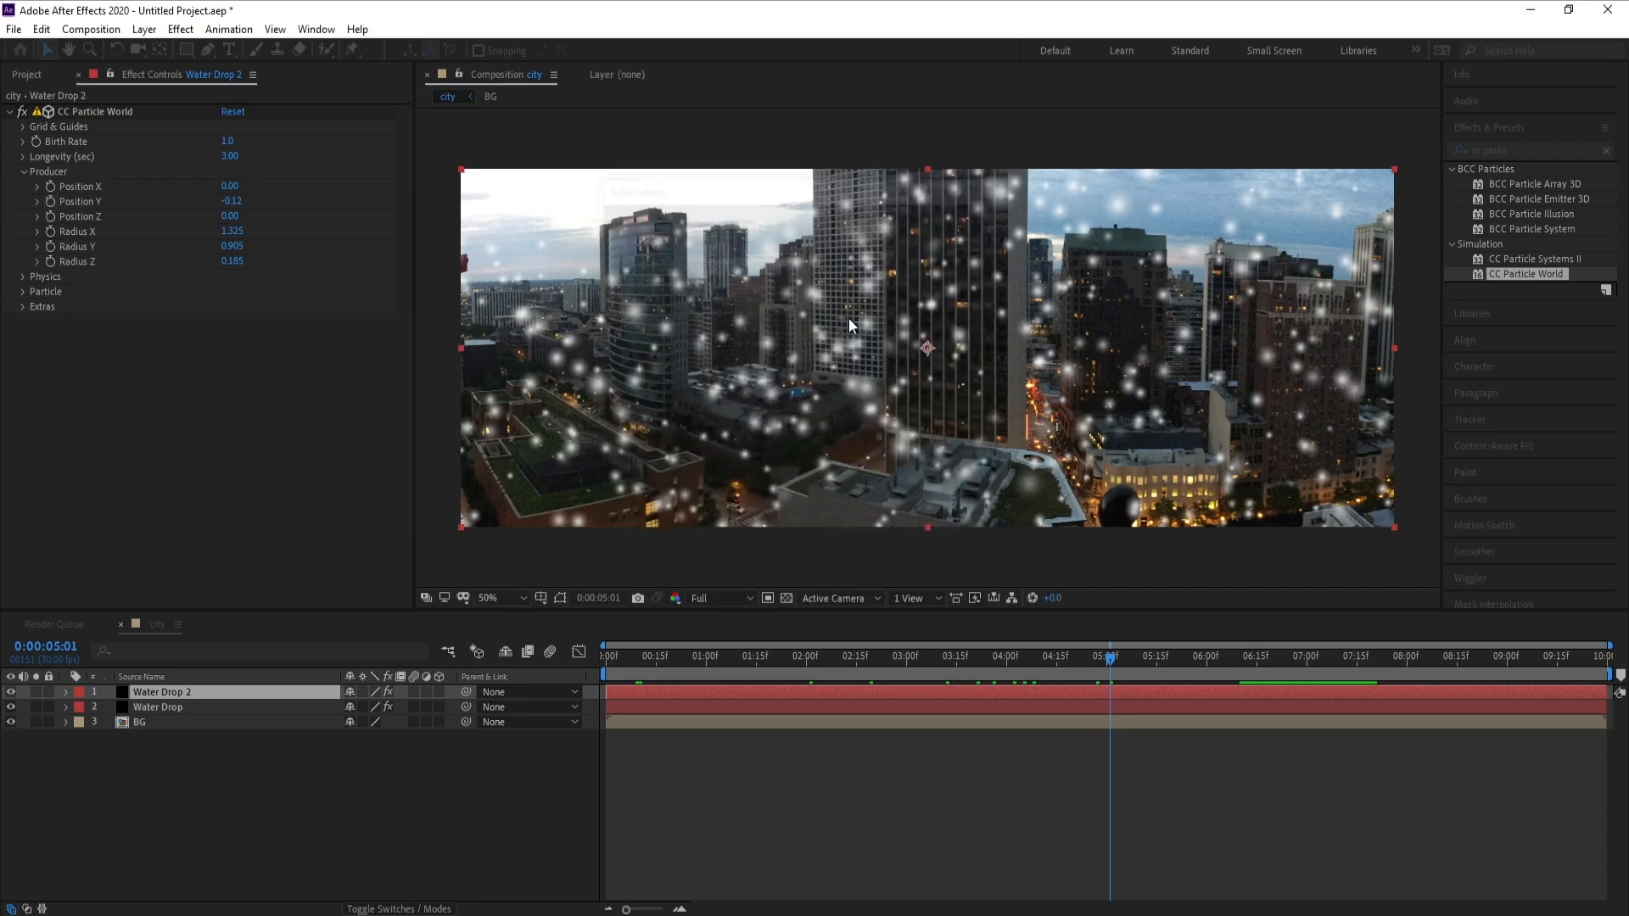
Step: Solo White Solid 1 and pre-compose it as White Solid 1 Comp 1, leaving all attributes in 'city'
{"action": "left_click", "coordinate": [36, 693]}
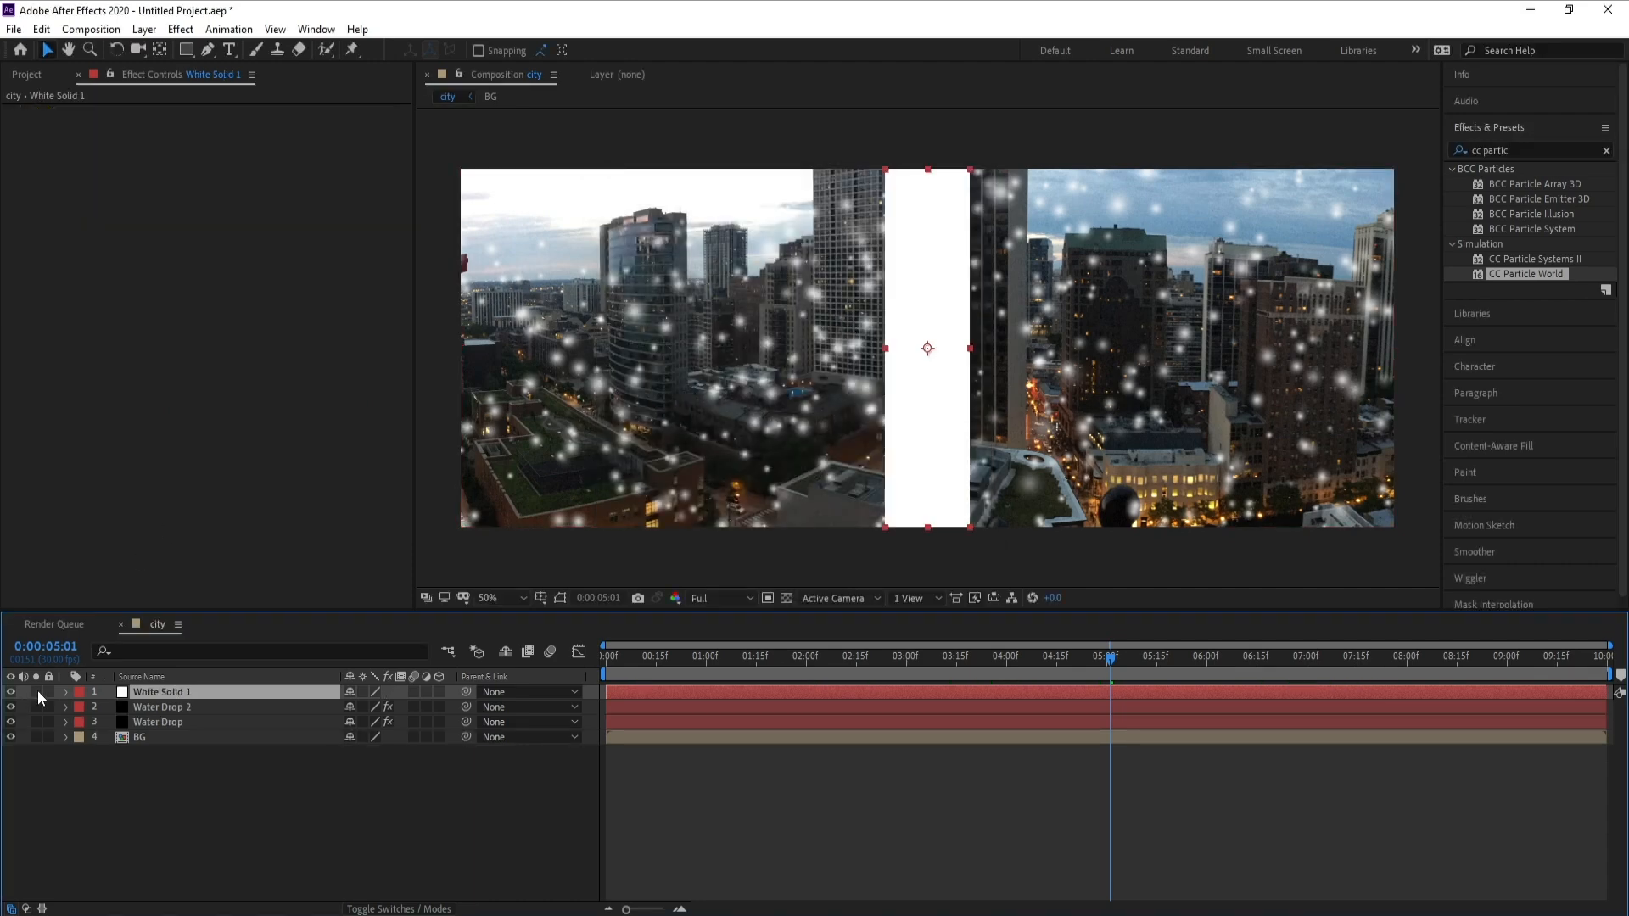
{"action": "right_click", "coordinate": [162, 695]}
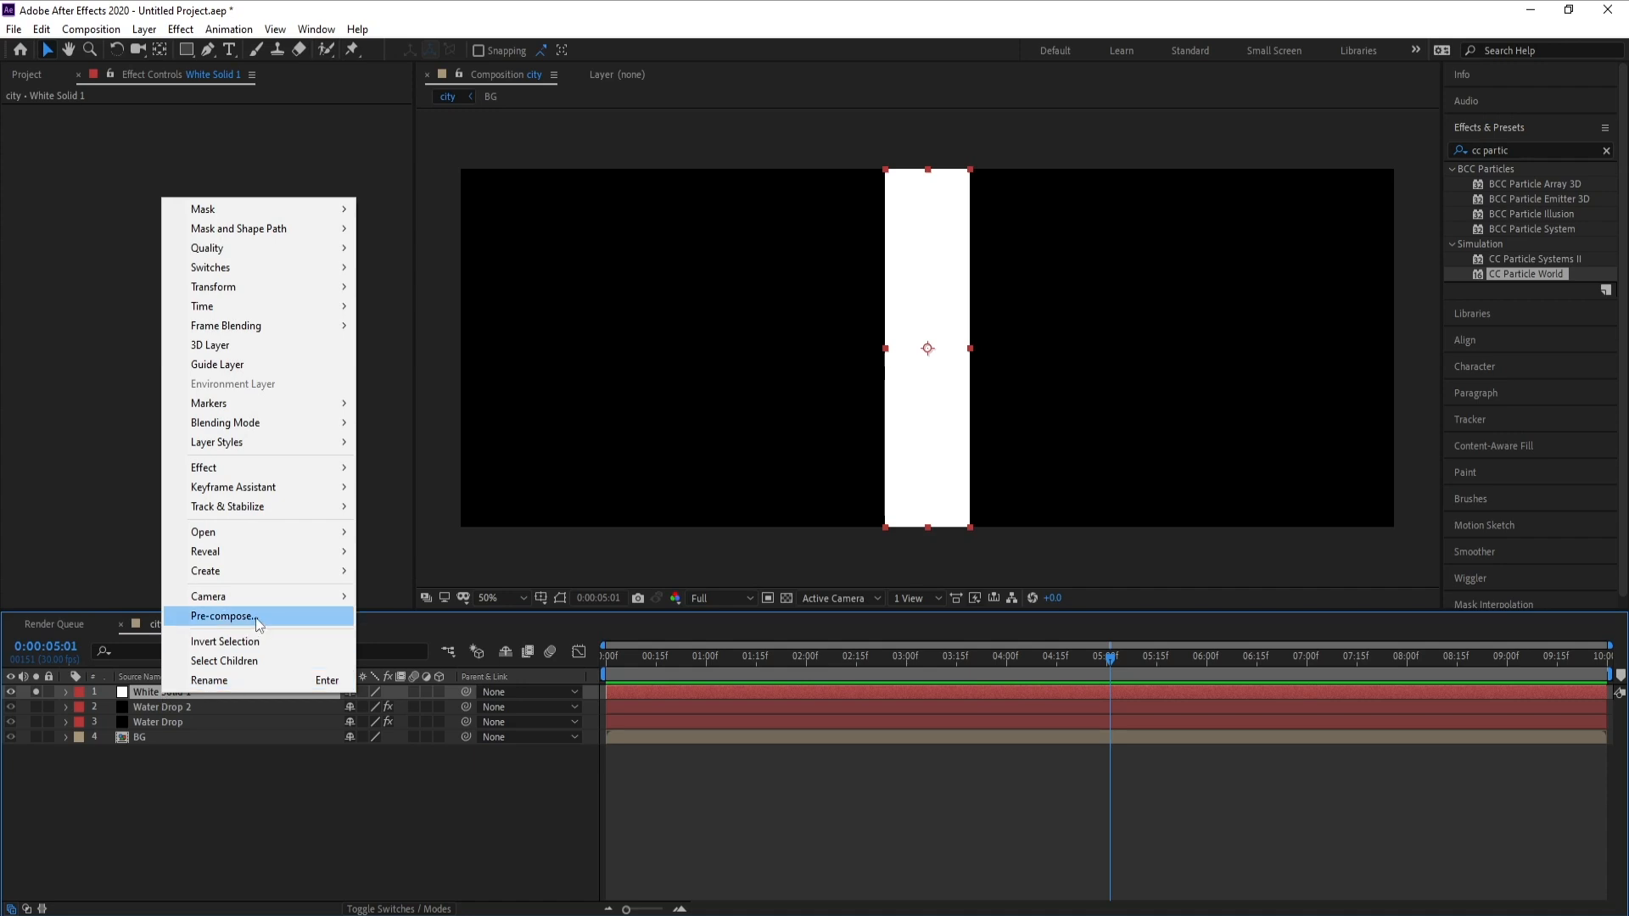
{"action": "left_click", "coordinate": [225, 616]}
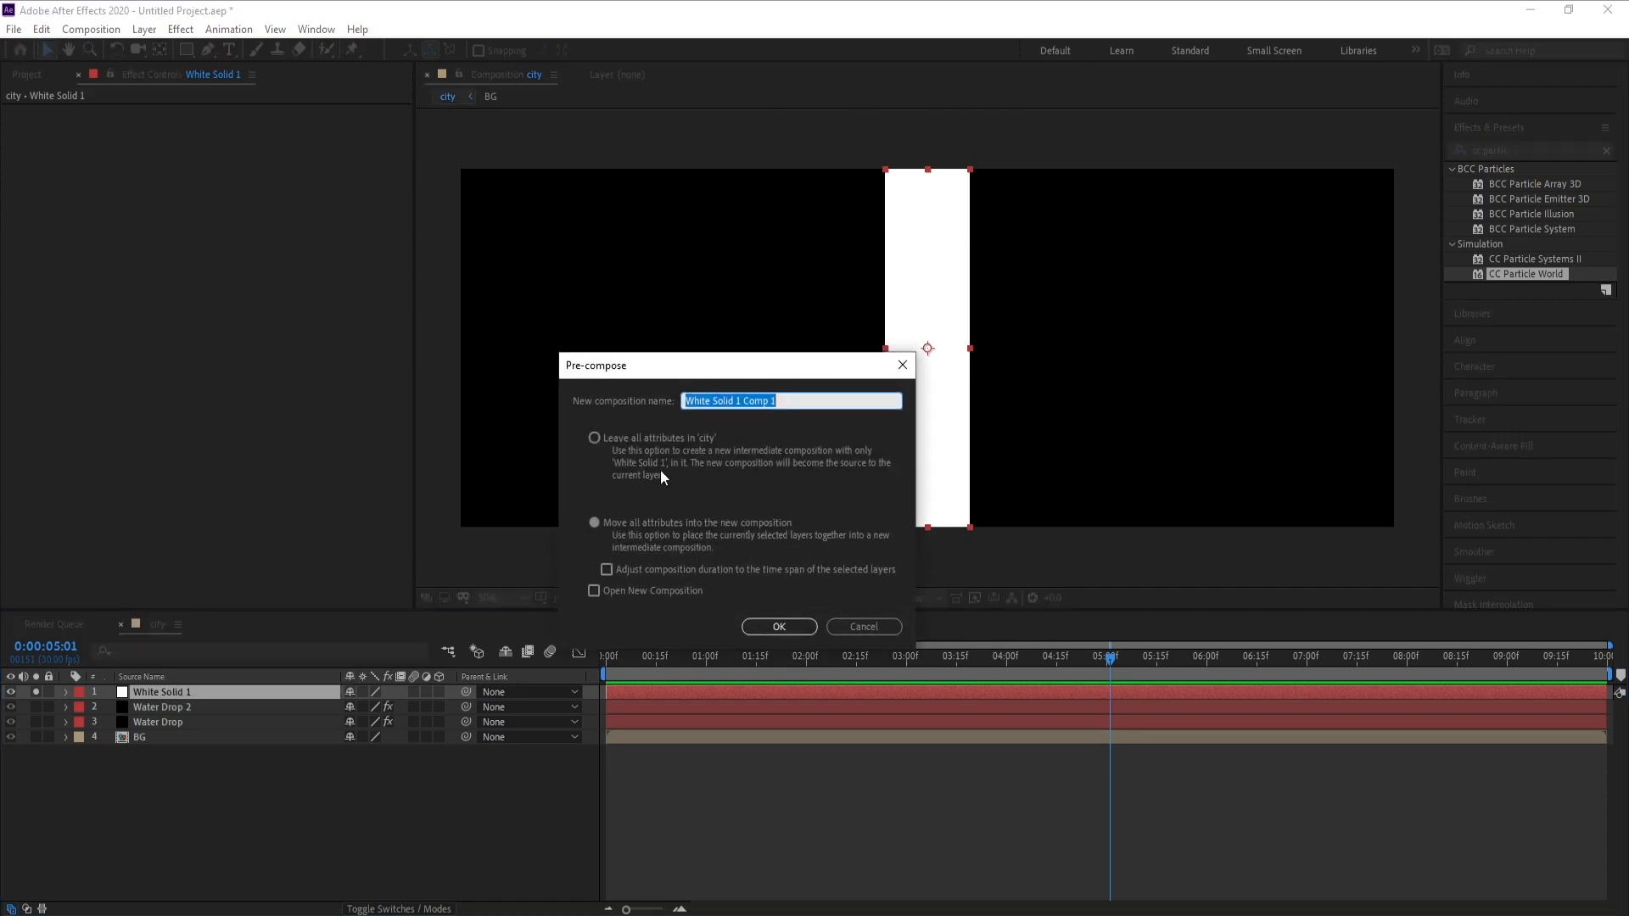
{"action": "left_click", "coordinate": [594, 438]}
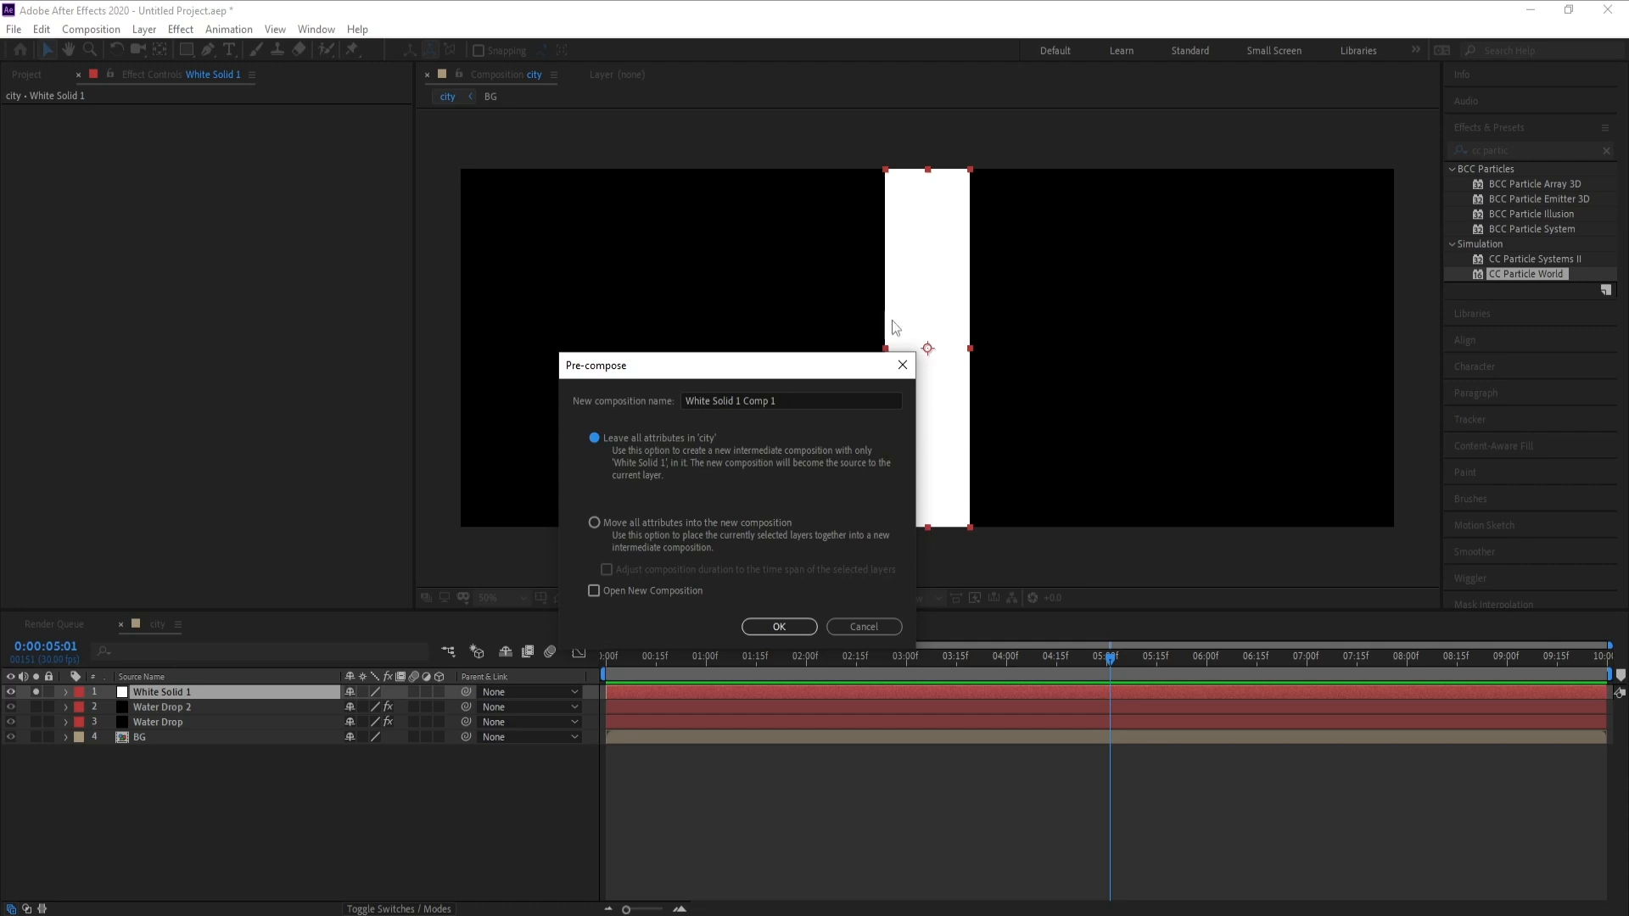
{"action": "left_click", "coordinate": [779, 627]}
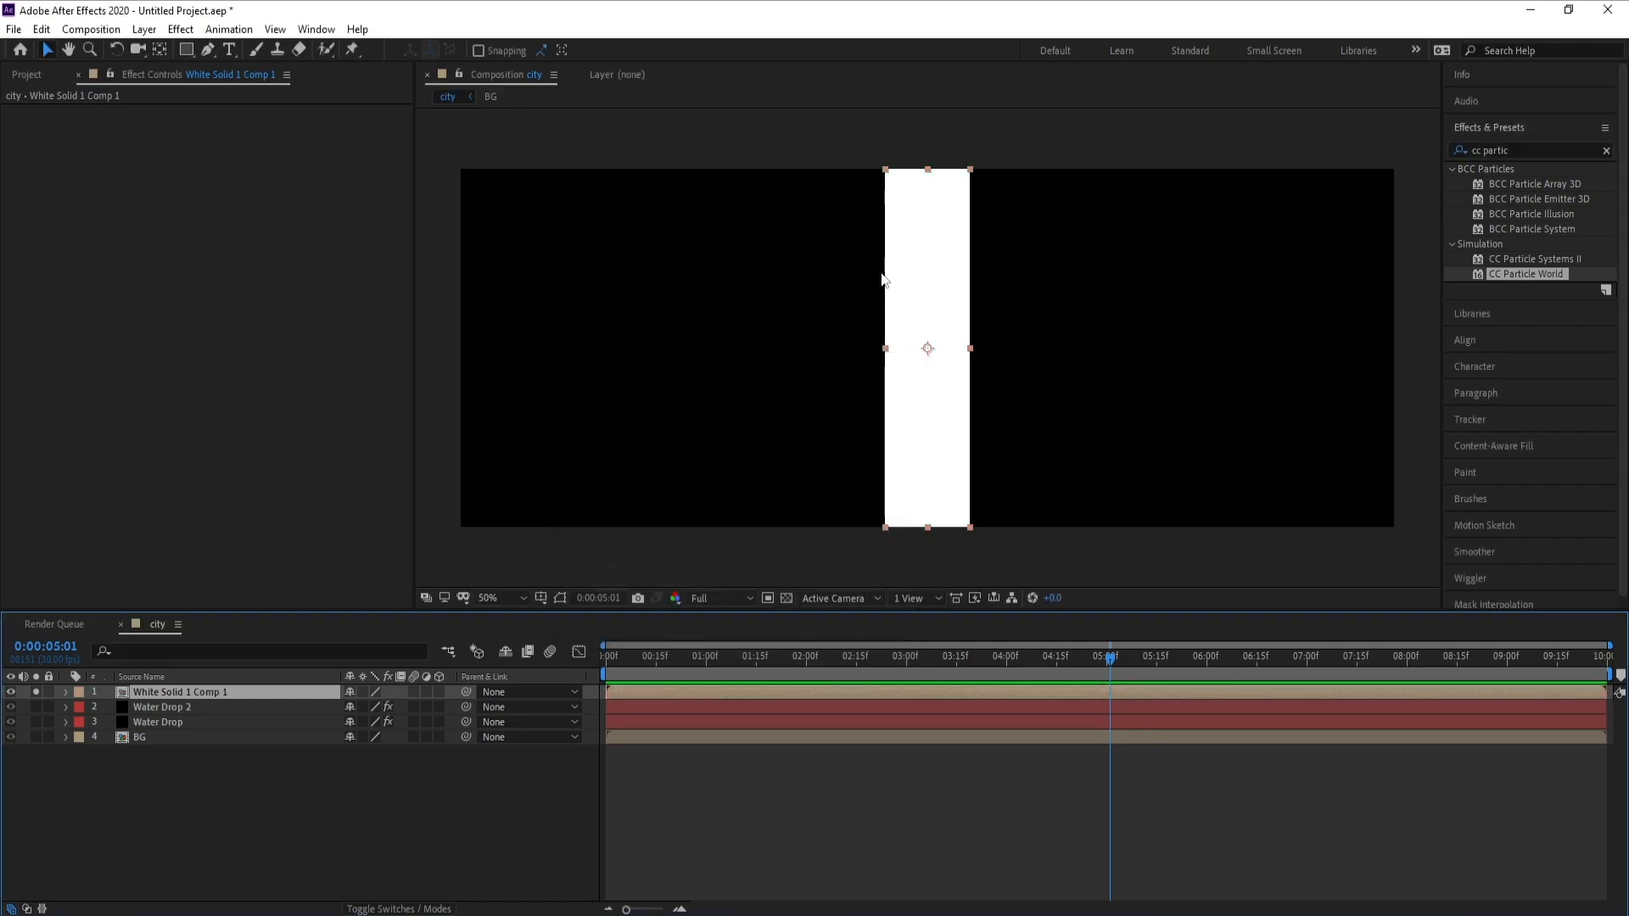
Step: Open White Solid 1 Comp 1, go to 0:00:02:22 and choose the Rounded Rectangle tool
{"action": "double_click", "coordinate": [185, 694]}
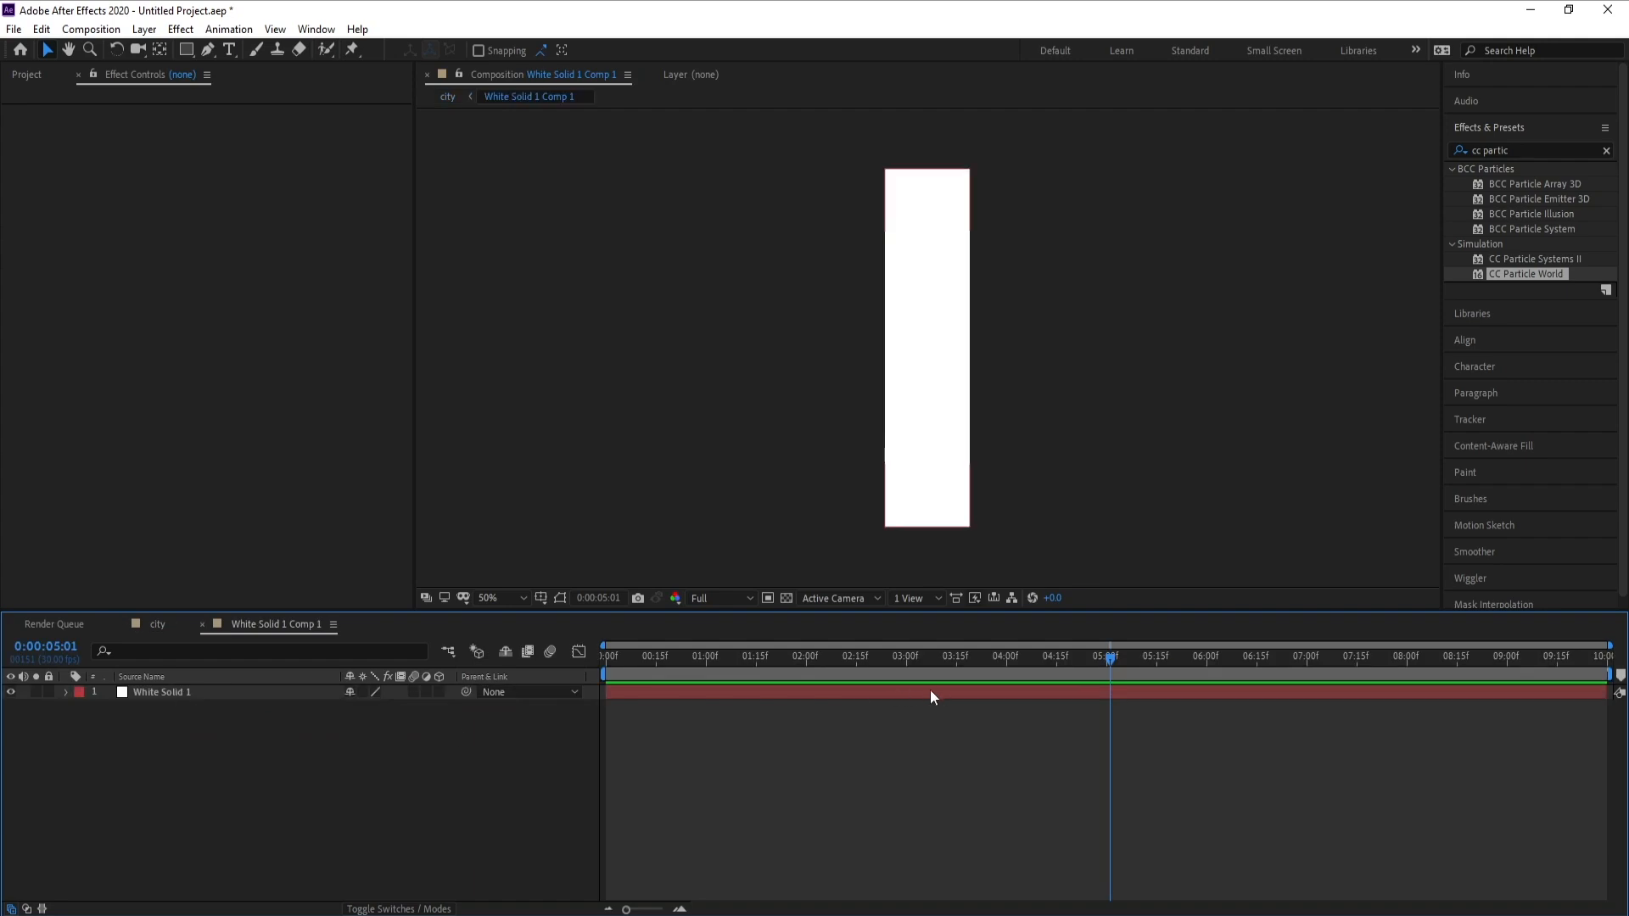
{"action": "left_click", "coordinate": [879, 674]}
{"action": "mouse_move", "coordinate": [181, 51]}
{"action": "left_mouse_down"}
{"action": "mouse_move", "coordinate": [212, 83]}
{"action": "mouse_move", "coordinate": [294, 74]}
{"action": "left_mouse_up"}
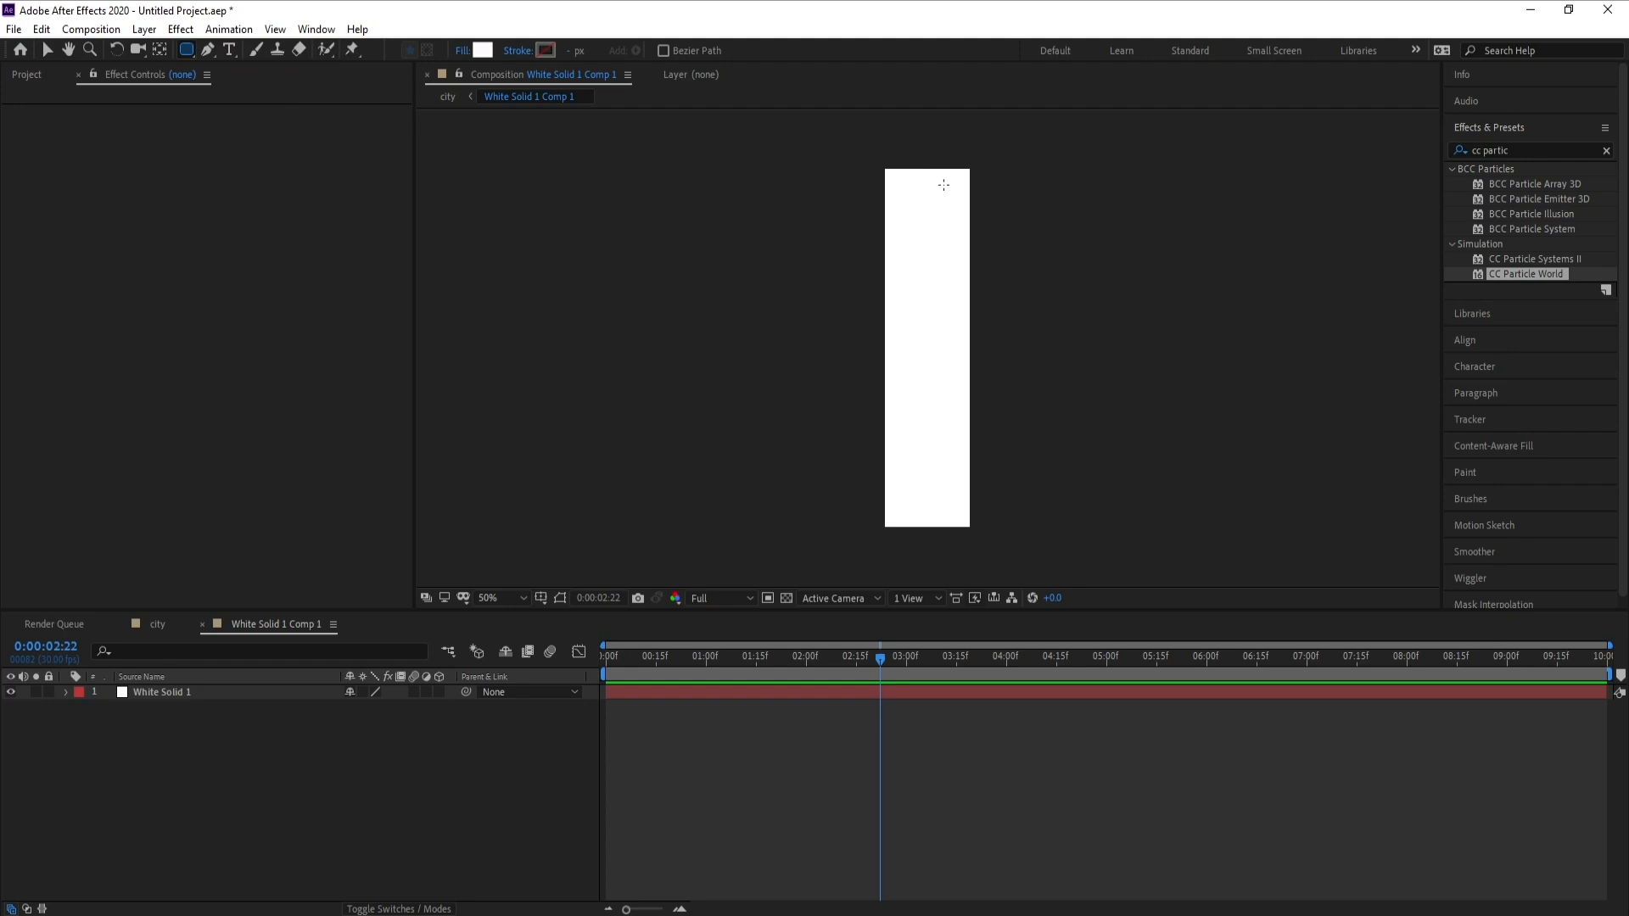
{"action": "left_click_drag", "start_coordinate": [934, 175], "coordinate": [929, 176]}
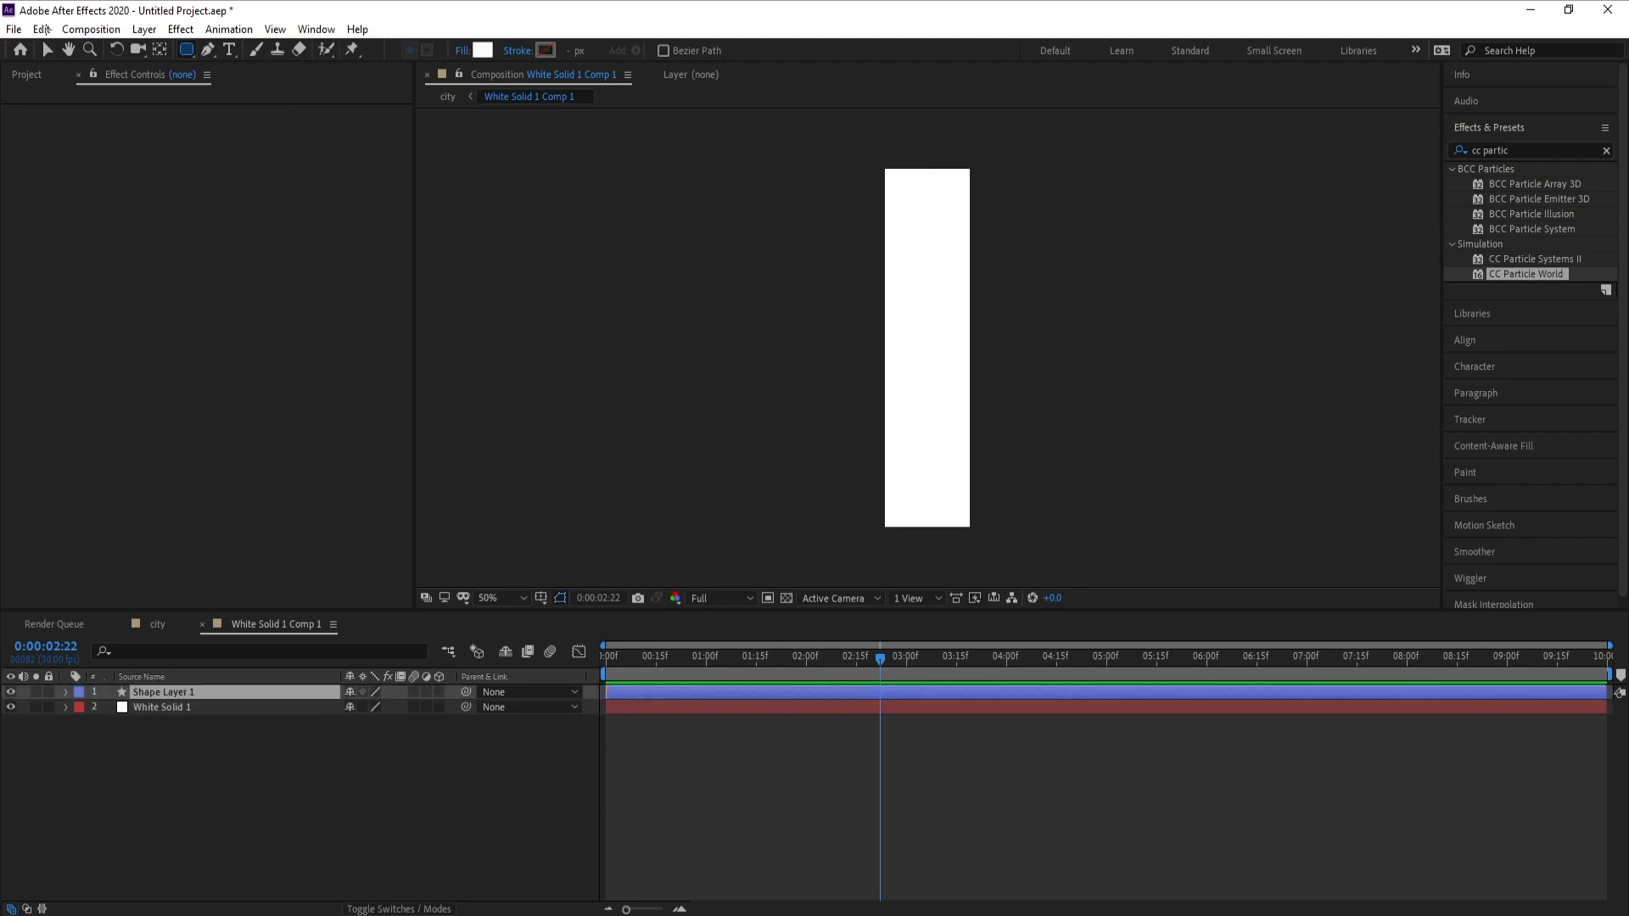
{"action": "key", "text": "ctrl+z"}
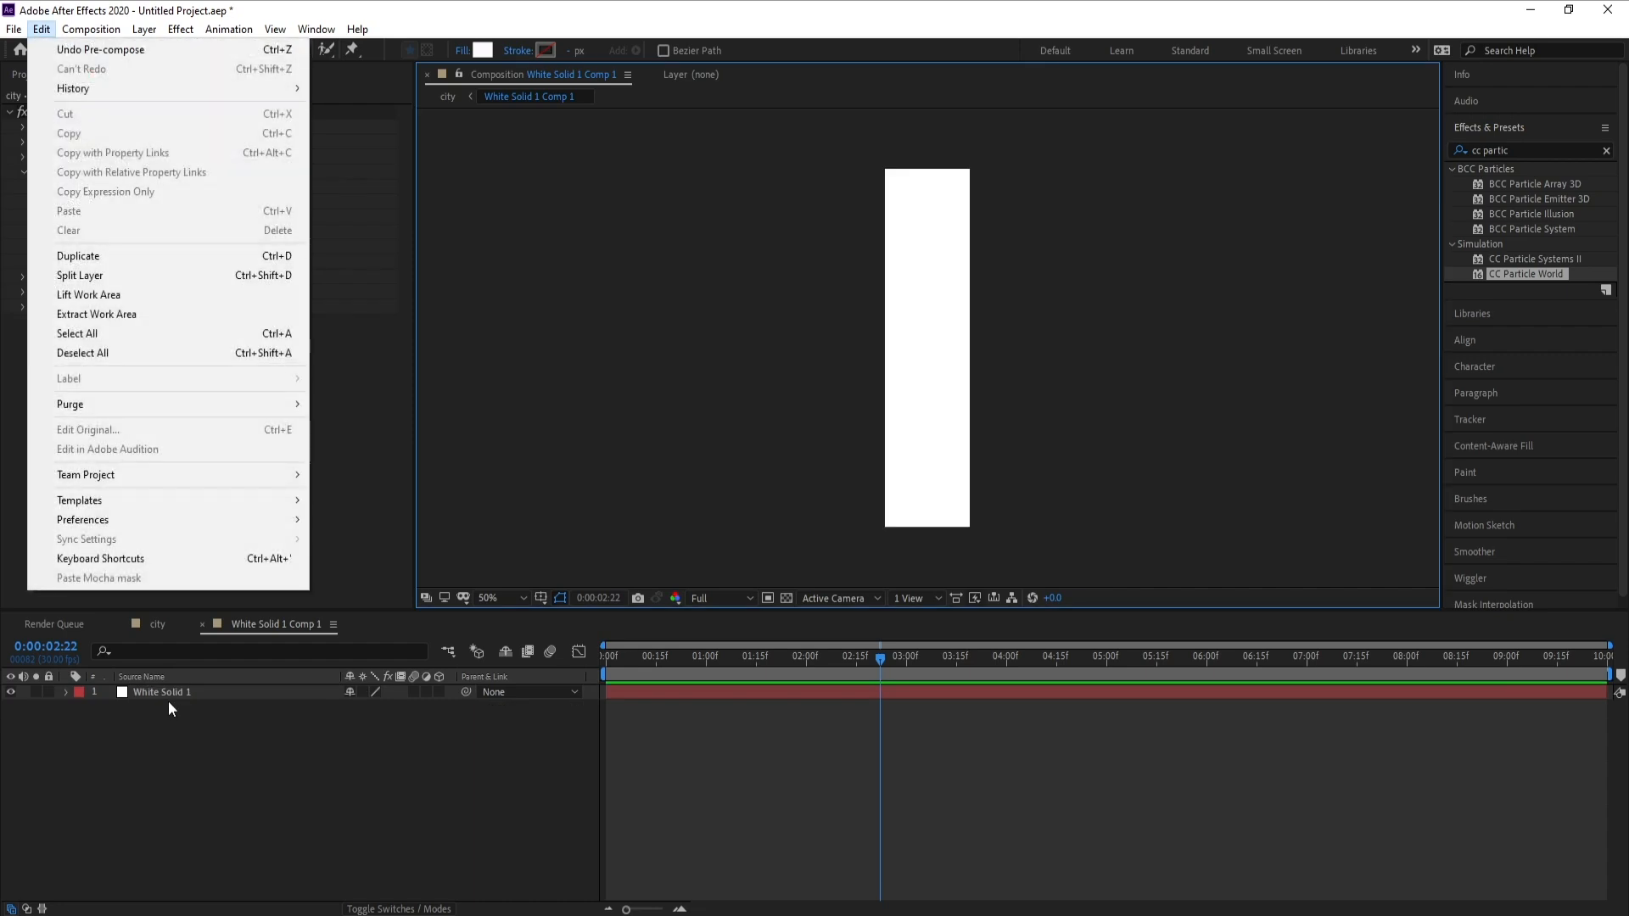
{"action": "left_click", "coordinate": [165, 716]}
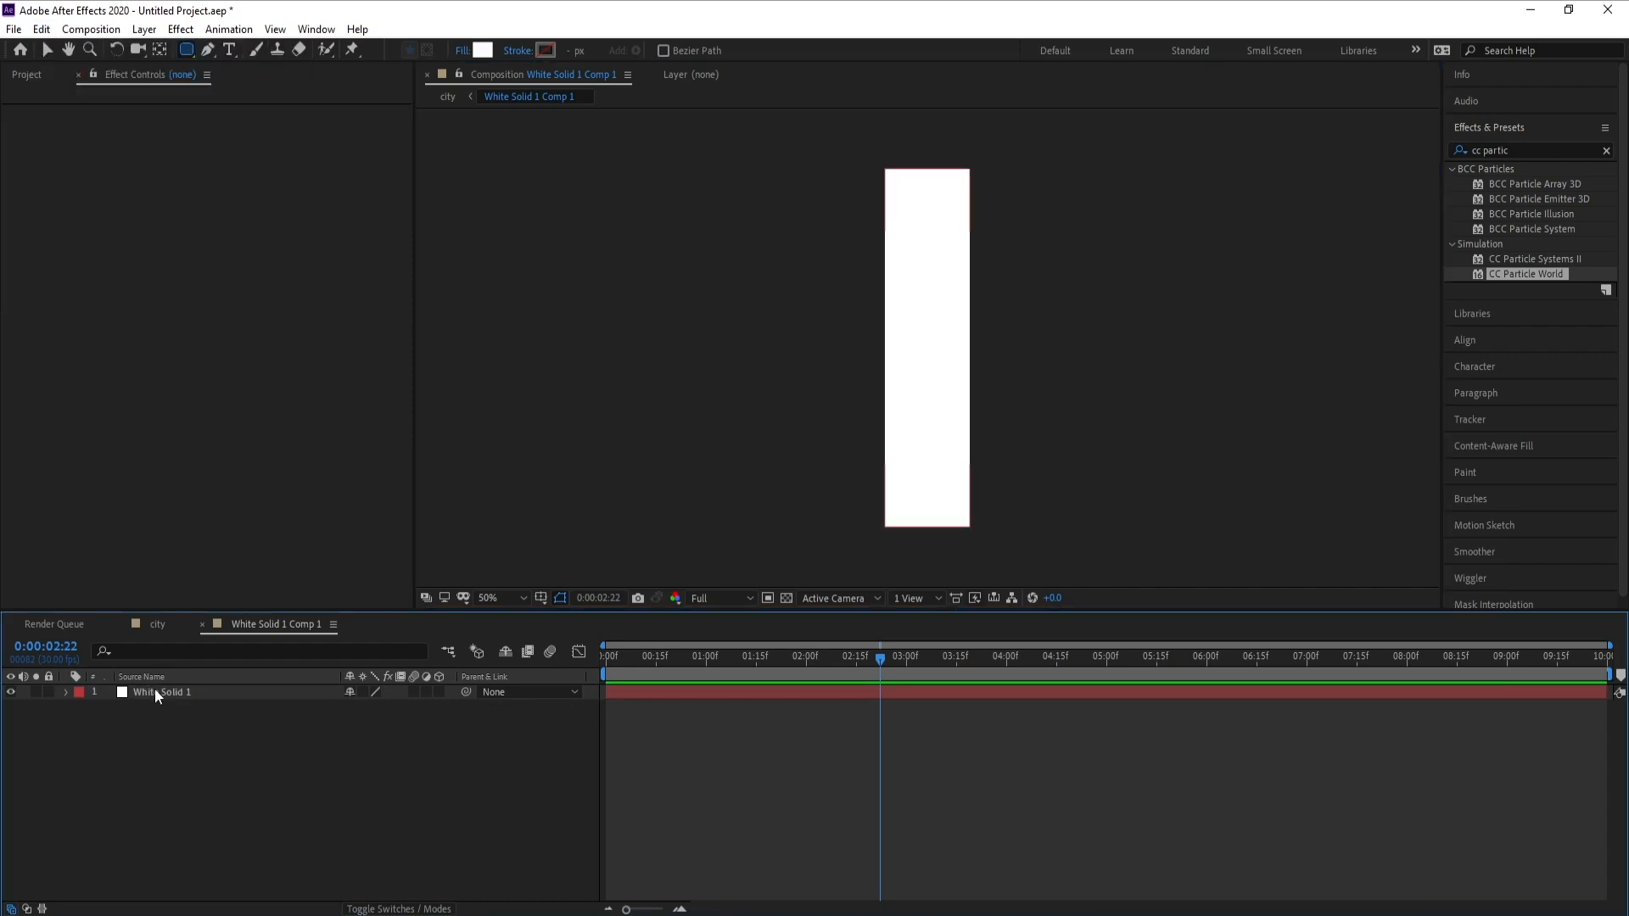
Step: Draw a narrow, tall rounded rectangle mask on White Solid 1, running down the middle of the solid
{"action": "left_click", "coordinate": [156, 691]}
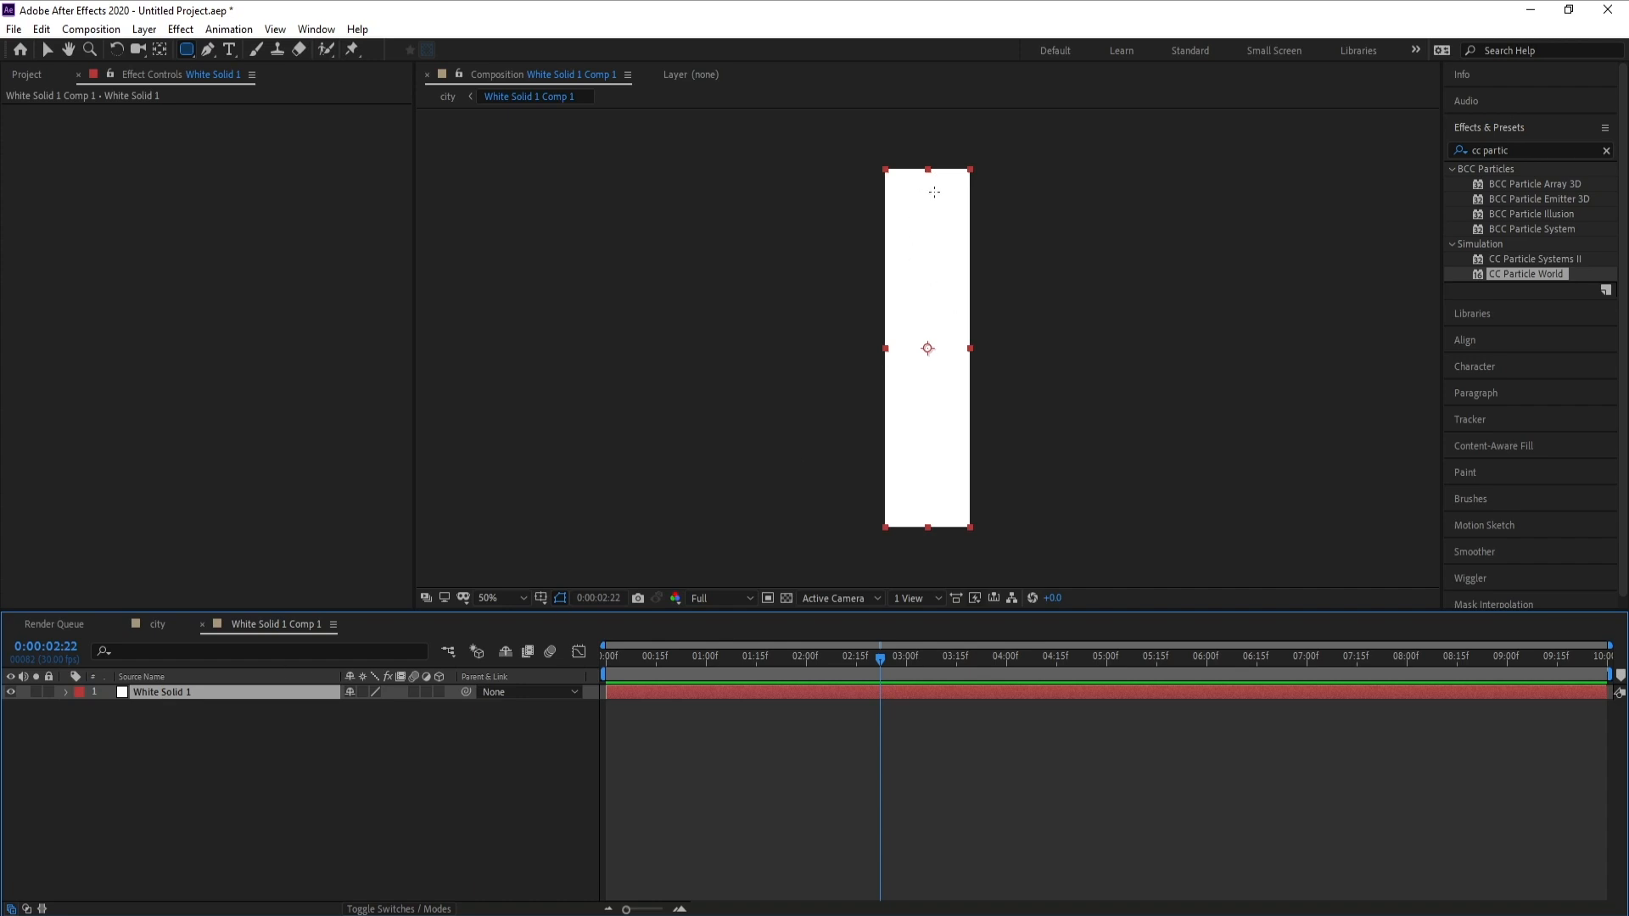
{"action": "left_click_drag", "start_coordinate": [935, 191], "coordinate": [921, 513]}
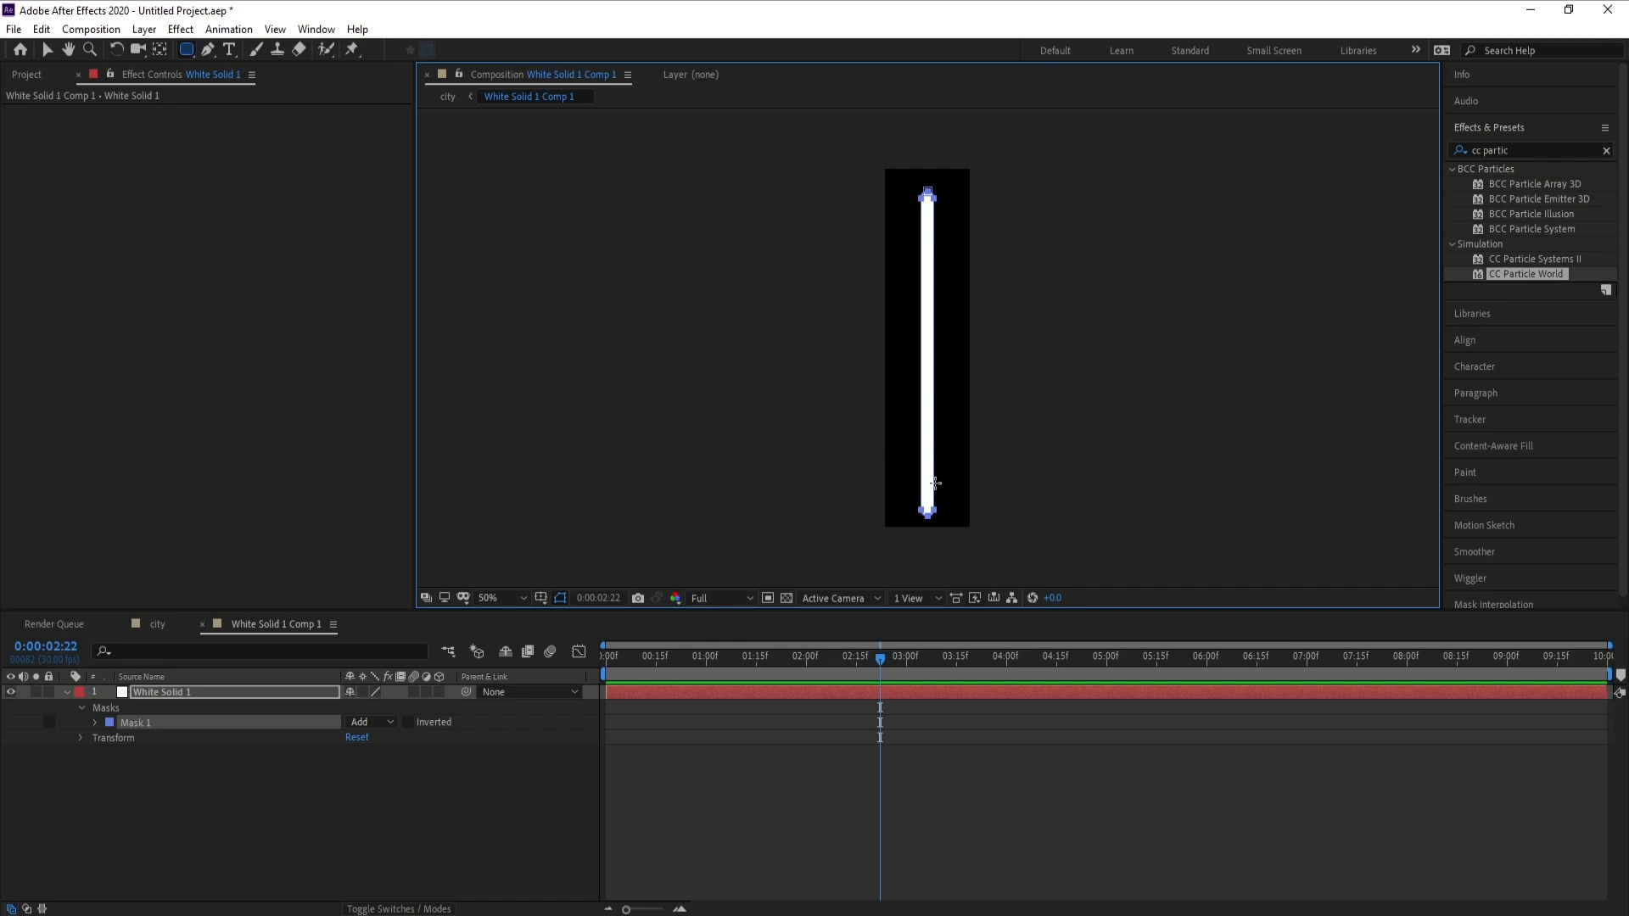
Step: Draw a small vertical ellipse mask on White Solid 1 over the streak's rounded lower end
{"action": "scroll", "coordinate": [945, 463], "scroll_direction": "up", "scroll_amount": 2}
{"action": "key", "text": "space"}
{"action": "left_click_drag", "start_coordinate": [925, 494], "coordinate": [942, 376]}
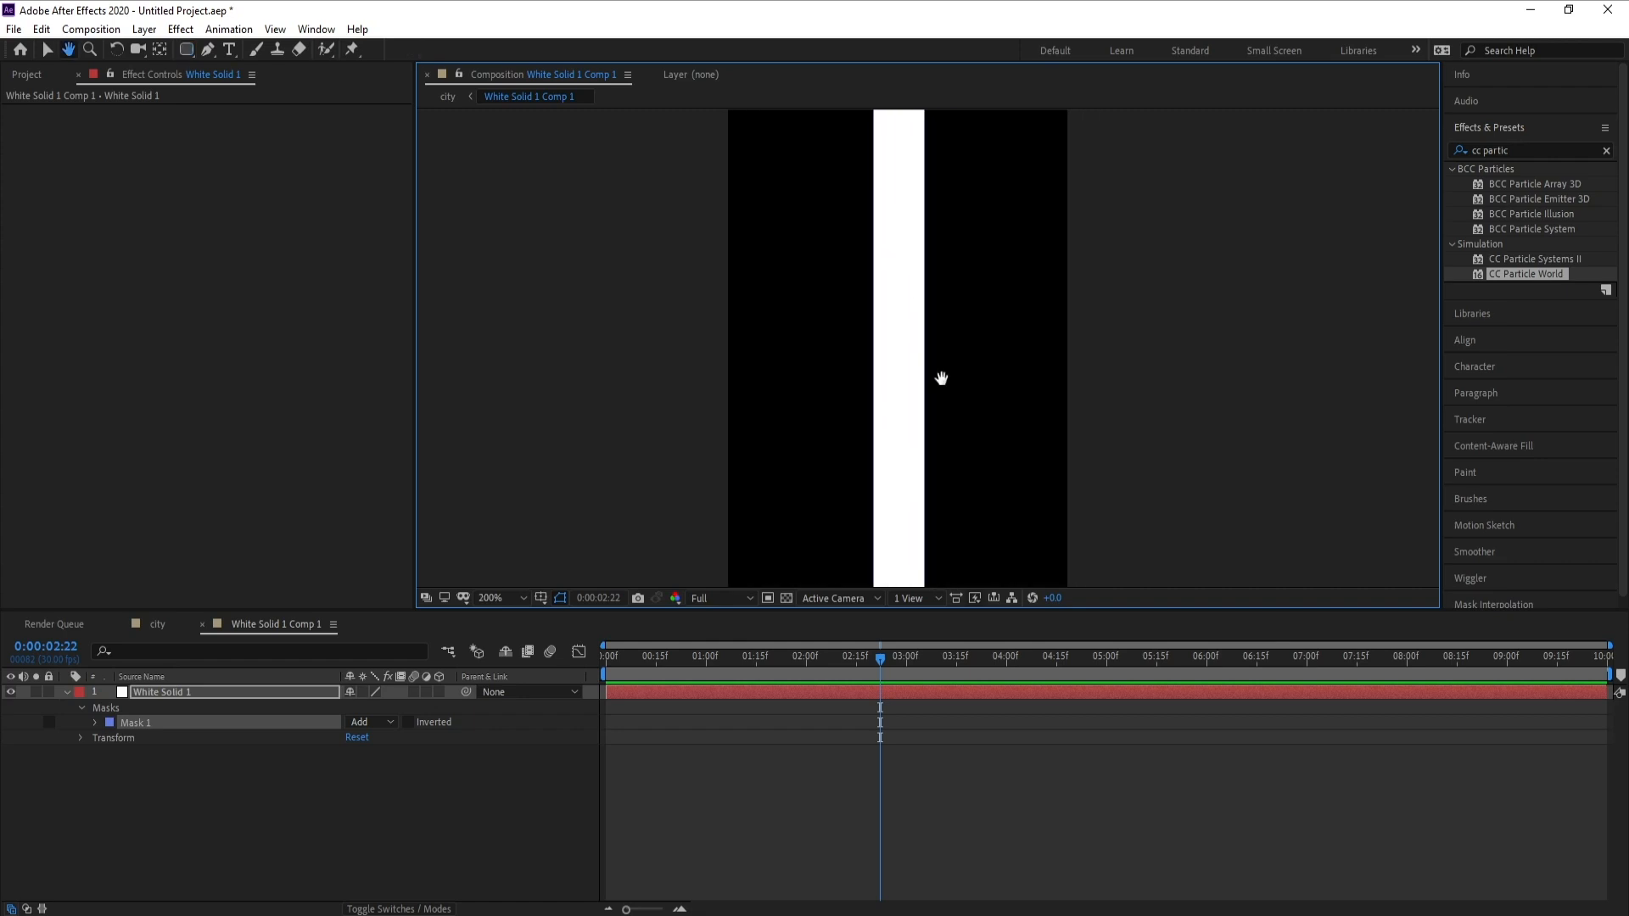
{"action": "left_click_drag", "start_coordinate": [889, 543], "coordinate": [901, 426]}
{"action": "left_click_drag", "start_coordinate": [912, 578], "coordinate": [913, 379]}
{"action": "left_click_drag", "start_coordinate": [916, 441], "coordinate": [885, 532]}
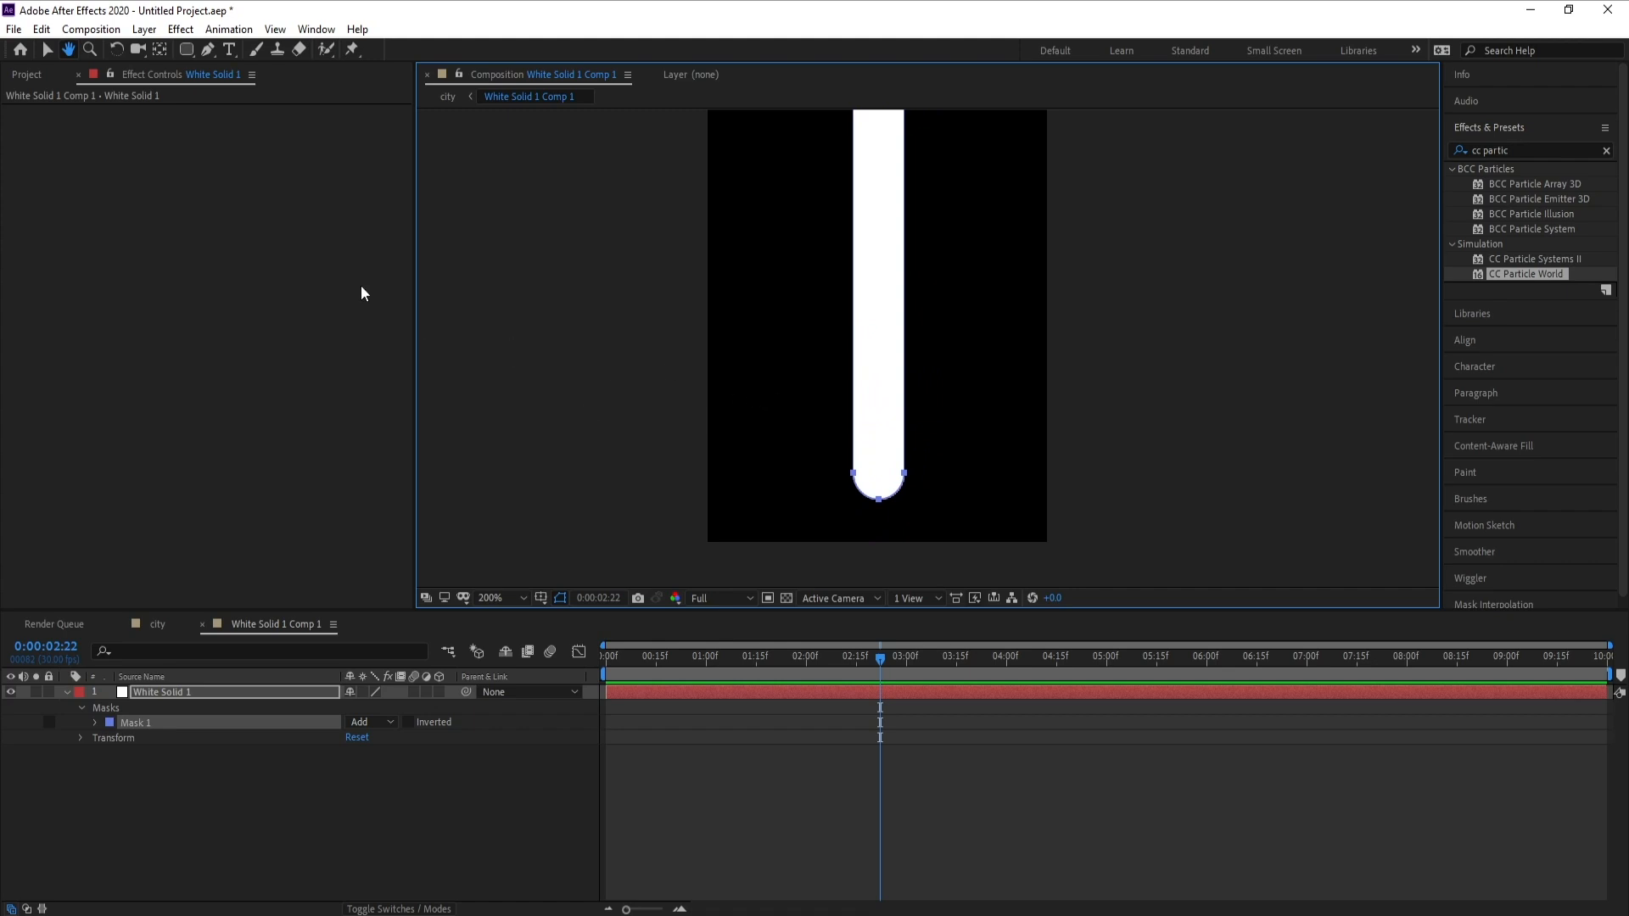
{"action": "left_click_drag", "start_coordinate": [186, 49], "coordinate": [271, 88]}
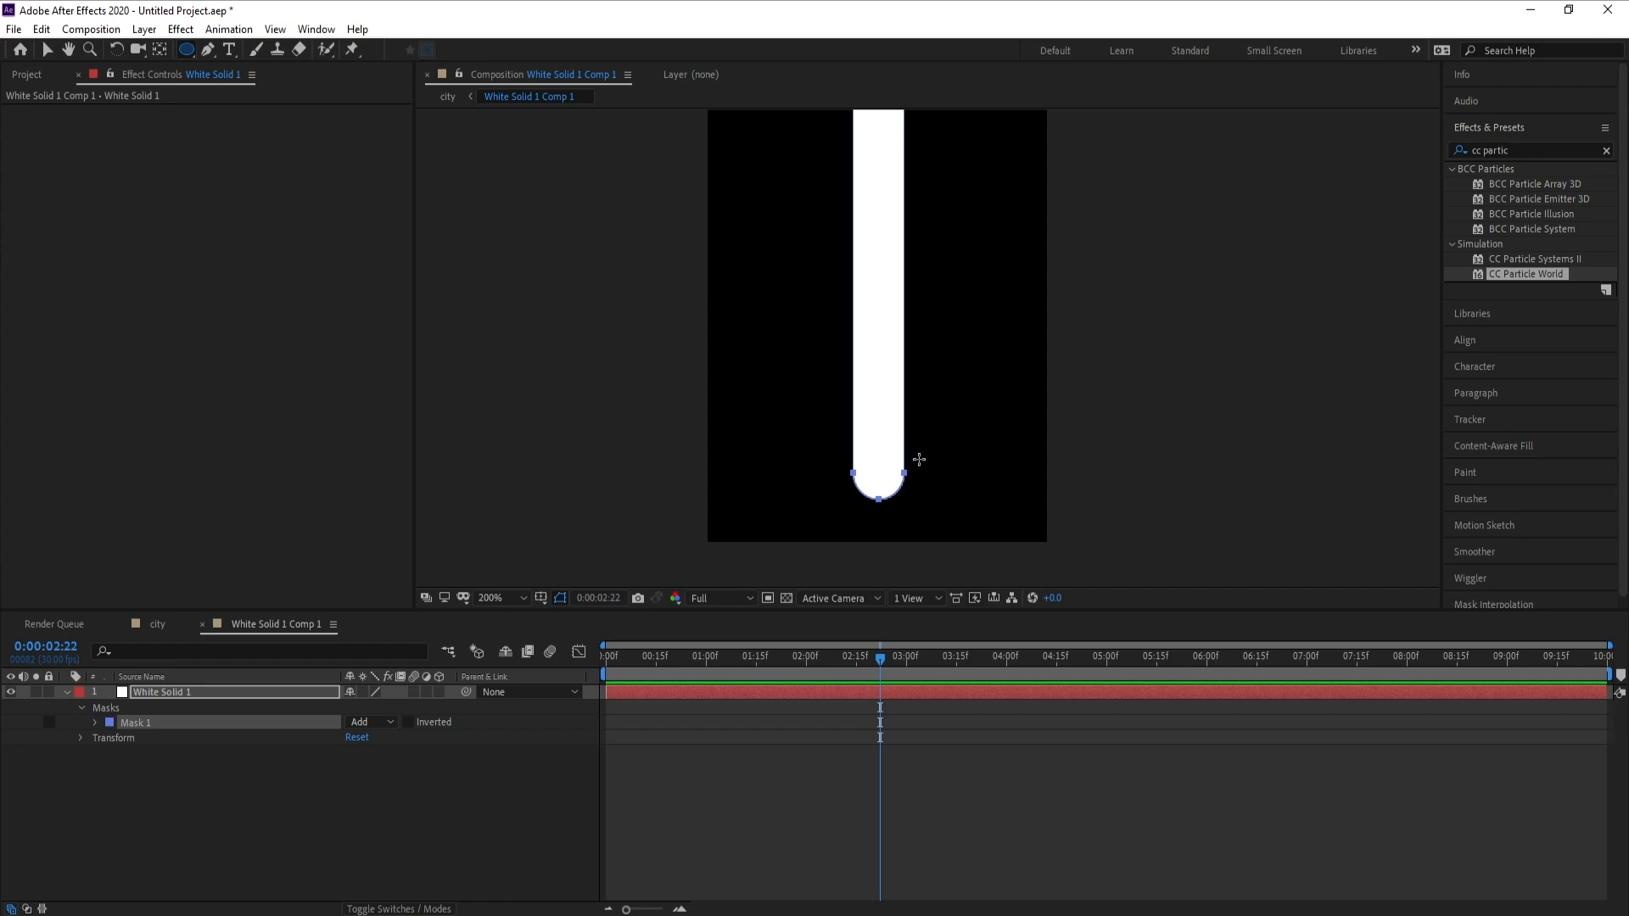
{"action": "left_click_drag", "start_coordinate": [919, 459], "coordinate": [824, 570]}
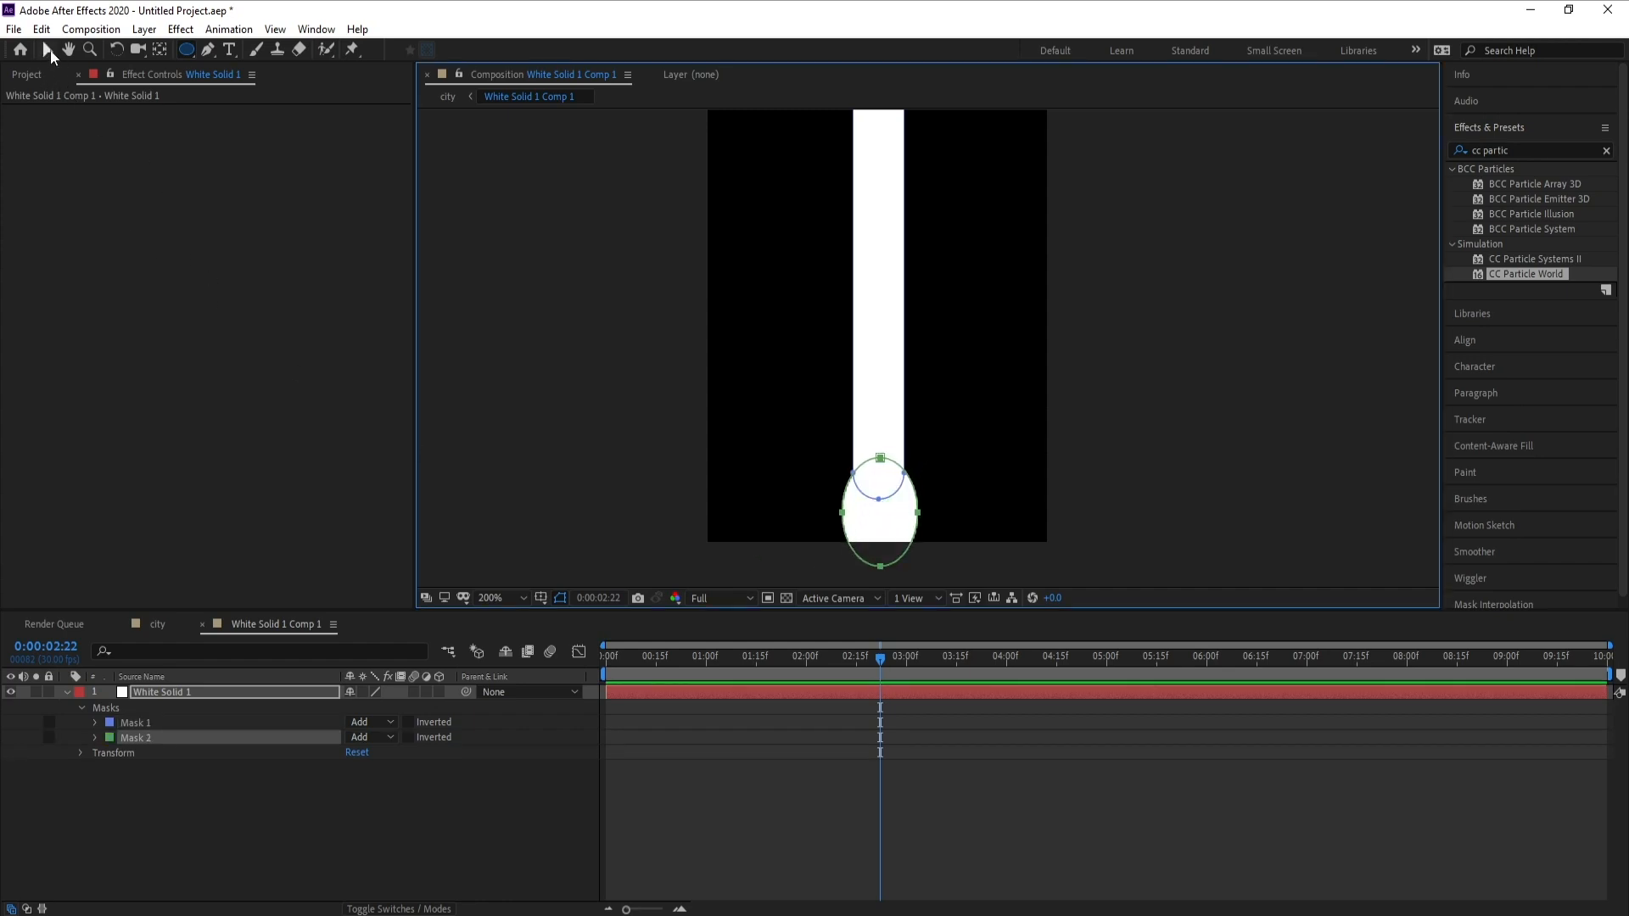
Step: Centre the ellipse mask on the streak's lower end, stretch it slightly upward and hide the mask outlines
{"action": "left_click", "coordinate": [50, 49]}
{"action": "left_click_drag", "start_coordinate": [881, 459], "coordinate": [879, 426]}
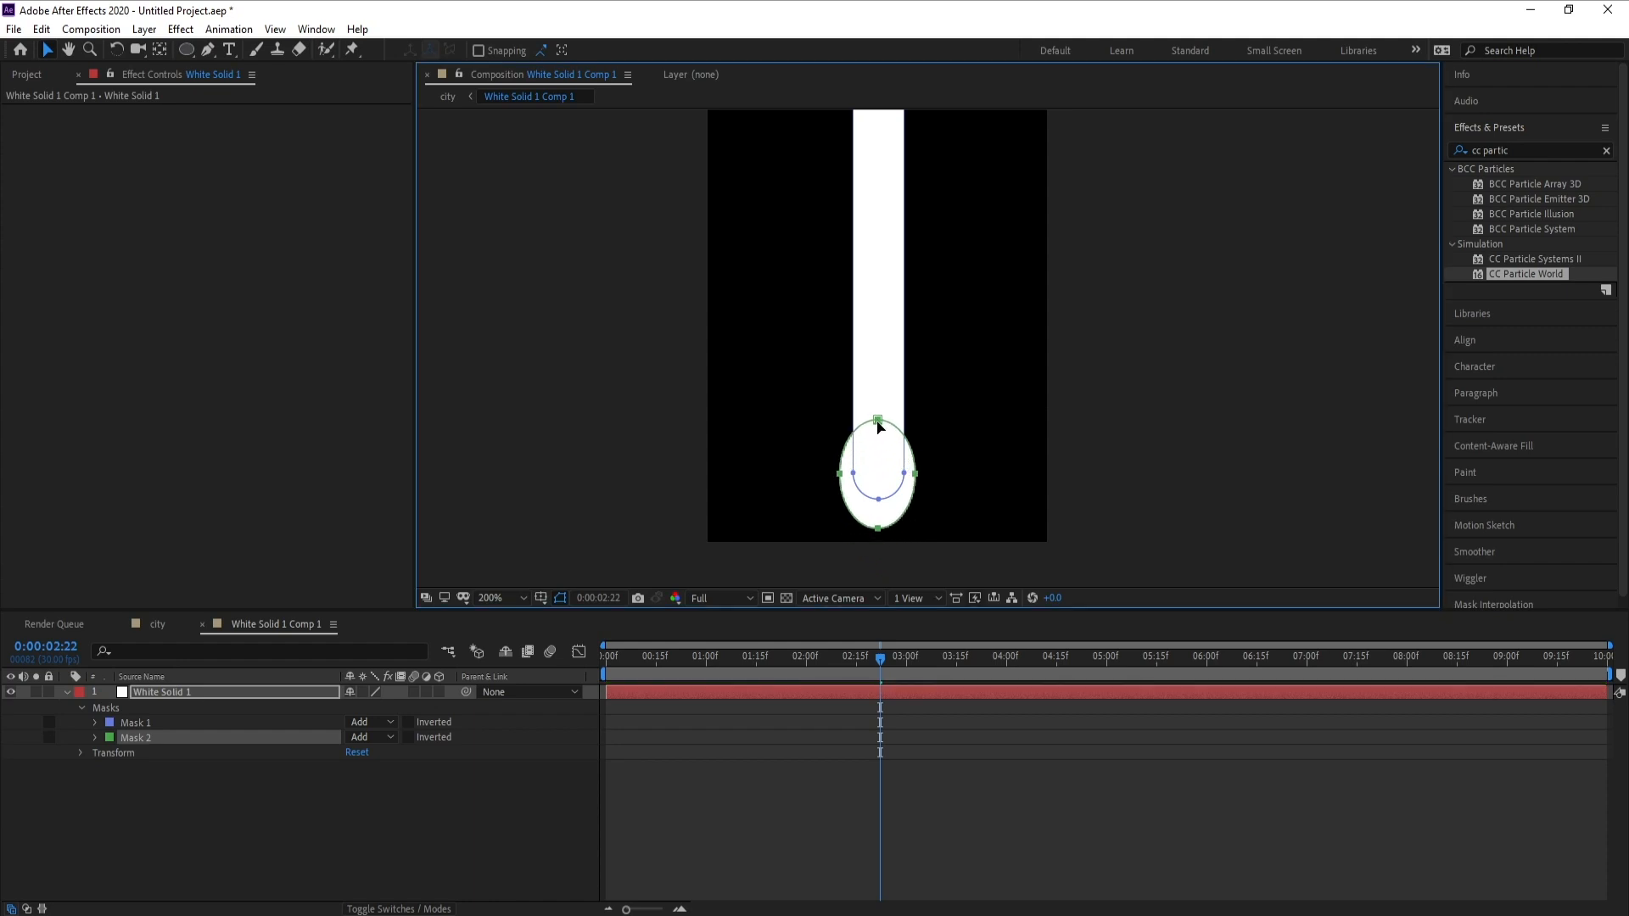
{"action": "left_click_drag", "start_coordinate": [879, 530], "coordinate": [879, 534]}
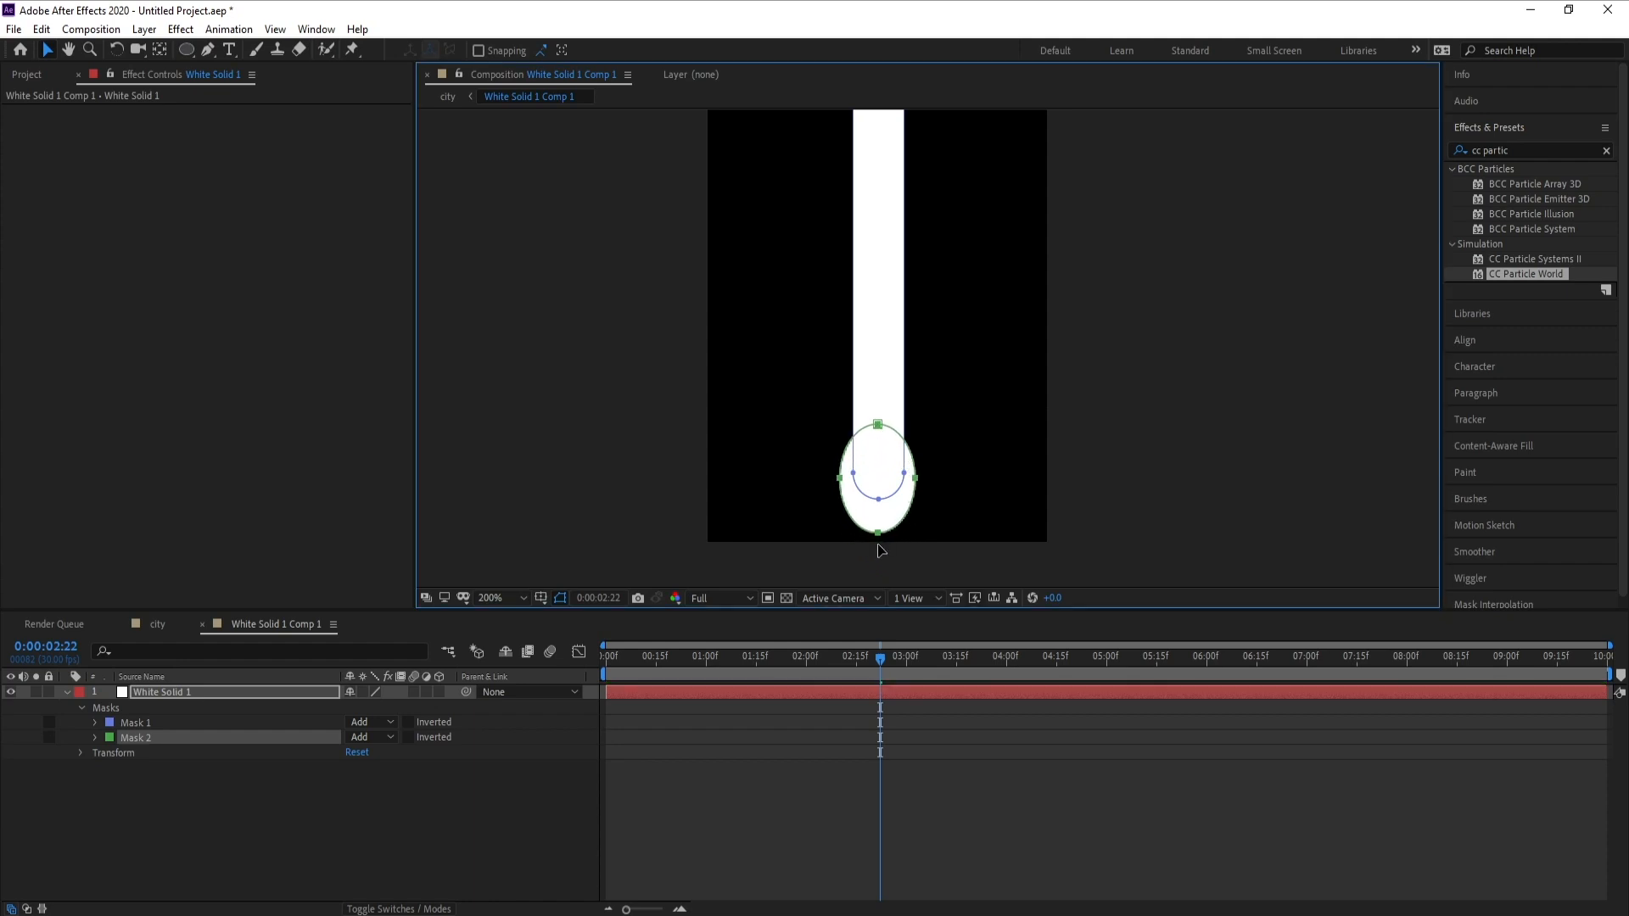
{"action": "double_click", "coordinate": [879, 534]}
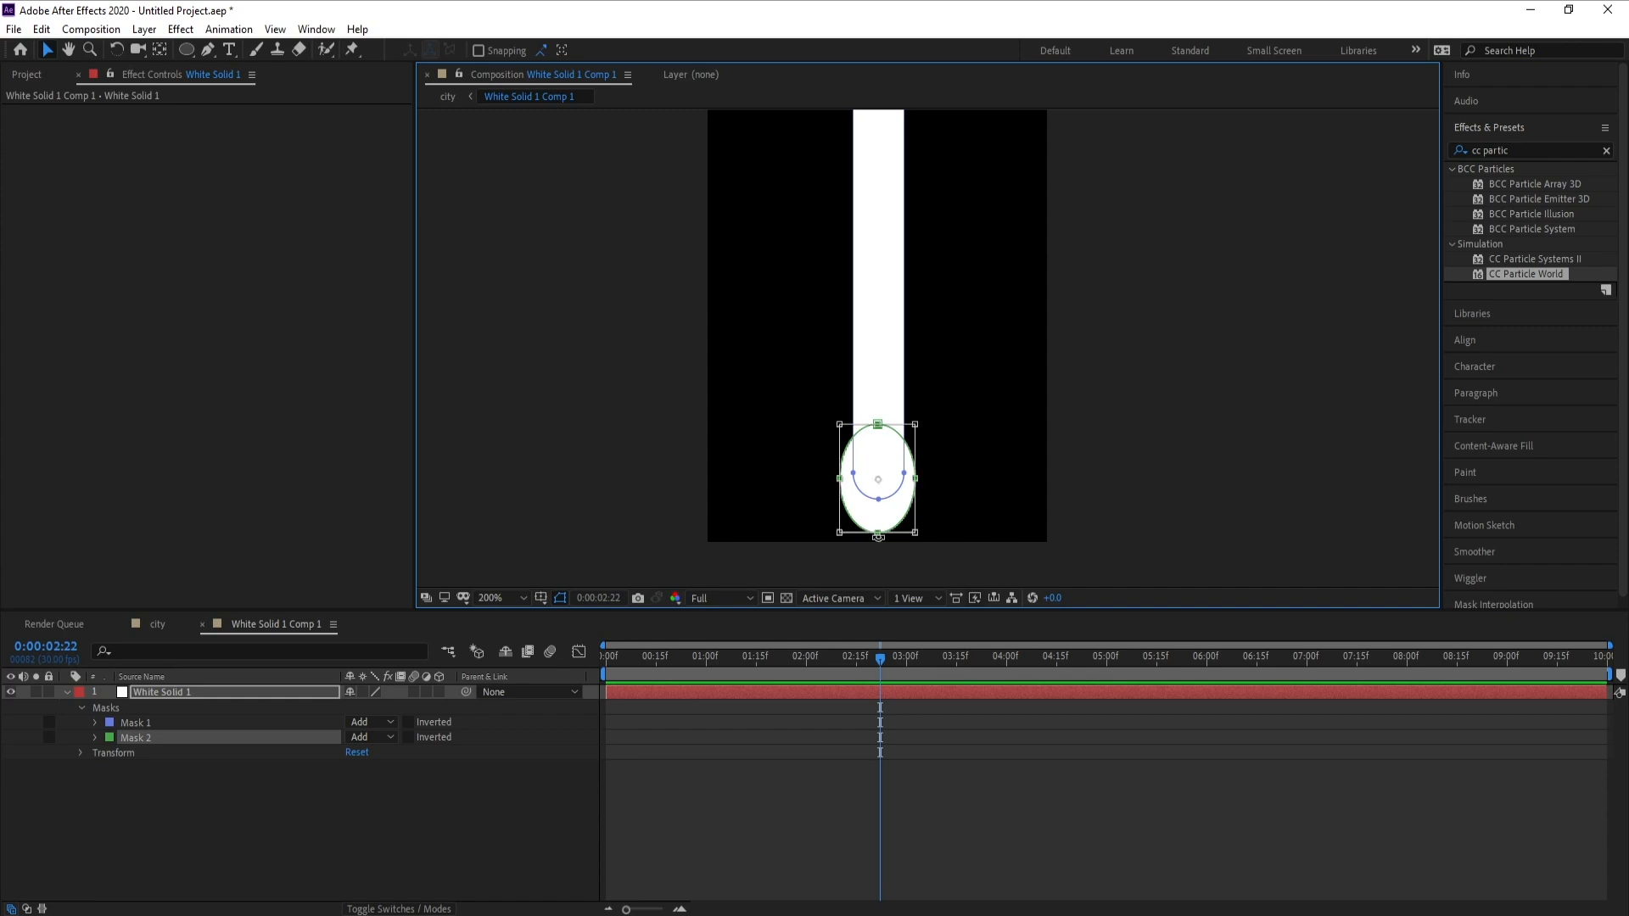
{"action": "left_click_drag", "start_coordinate": [878, 424], "coordinate": [878, 412]}
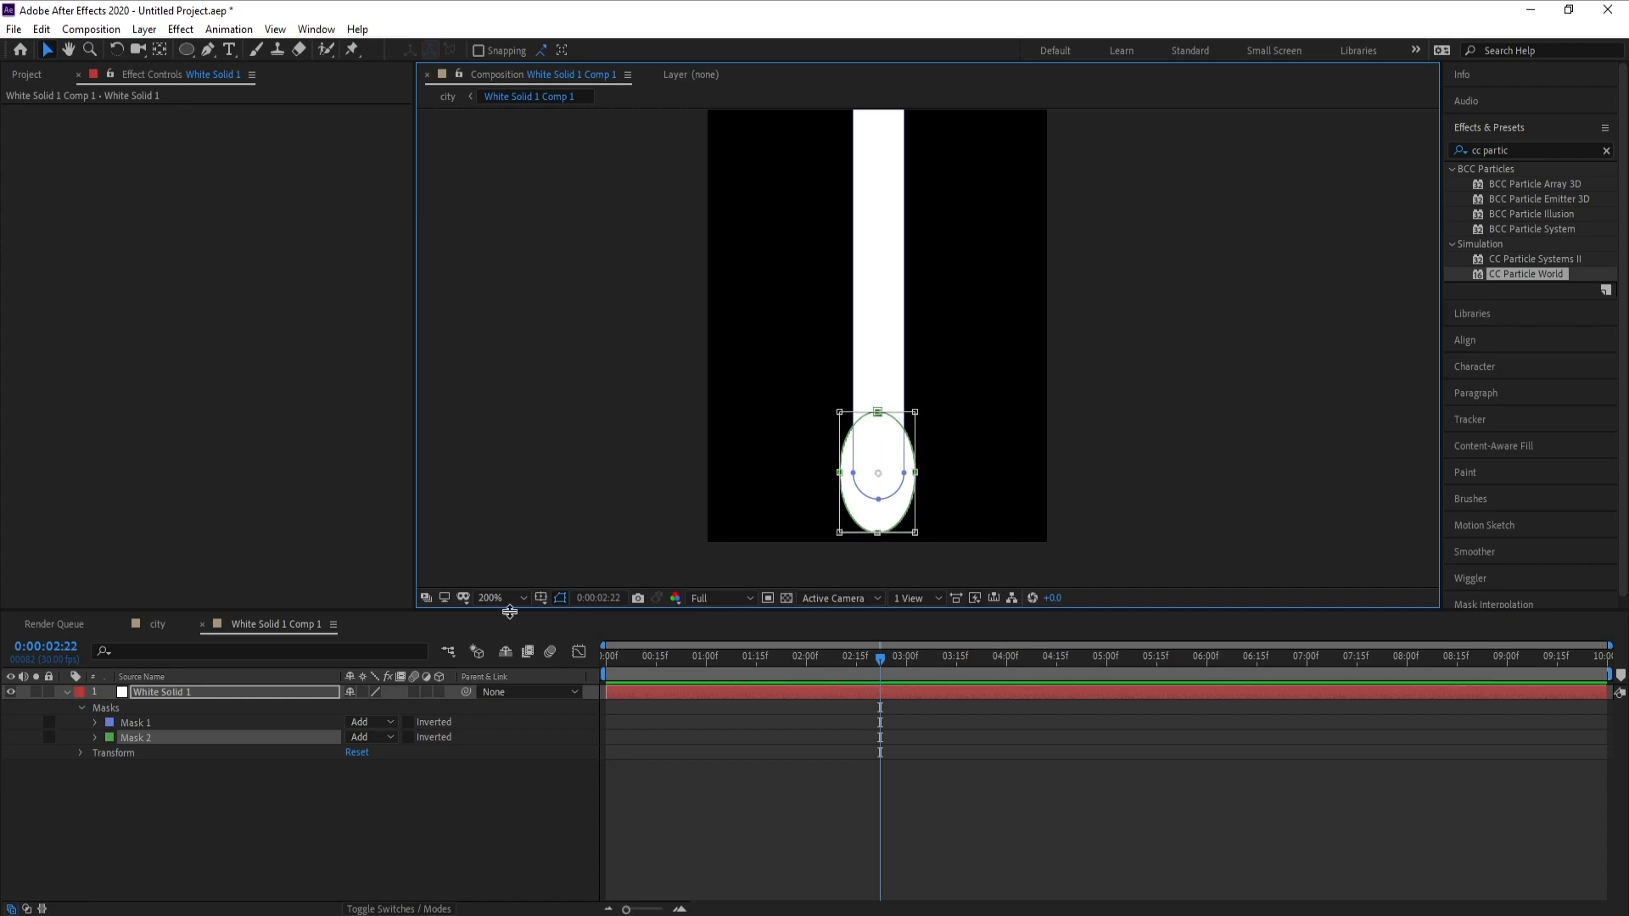
{"action": "left_click", "coordinate": [560, 598]}
{"action": "scroll", "coordinate": [873, 436], "scroll_direction": "down", "scroll_amount": 4}
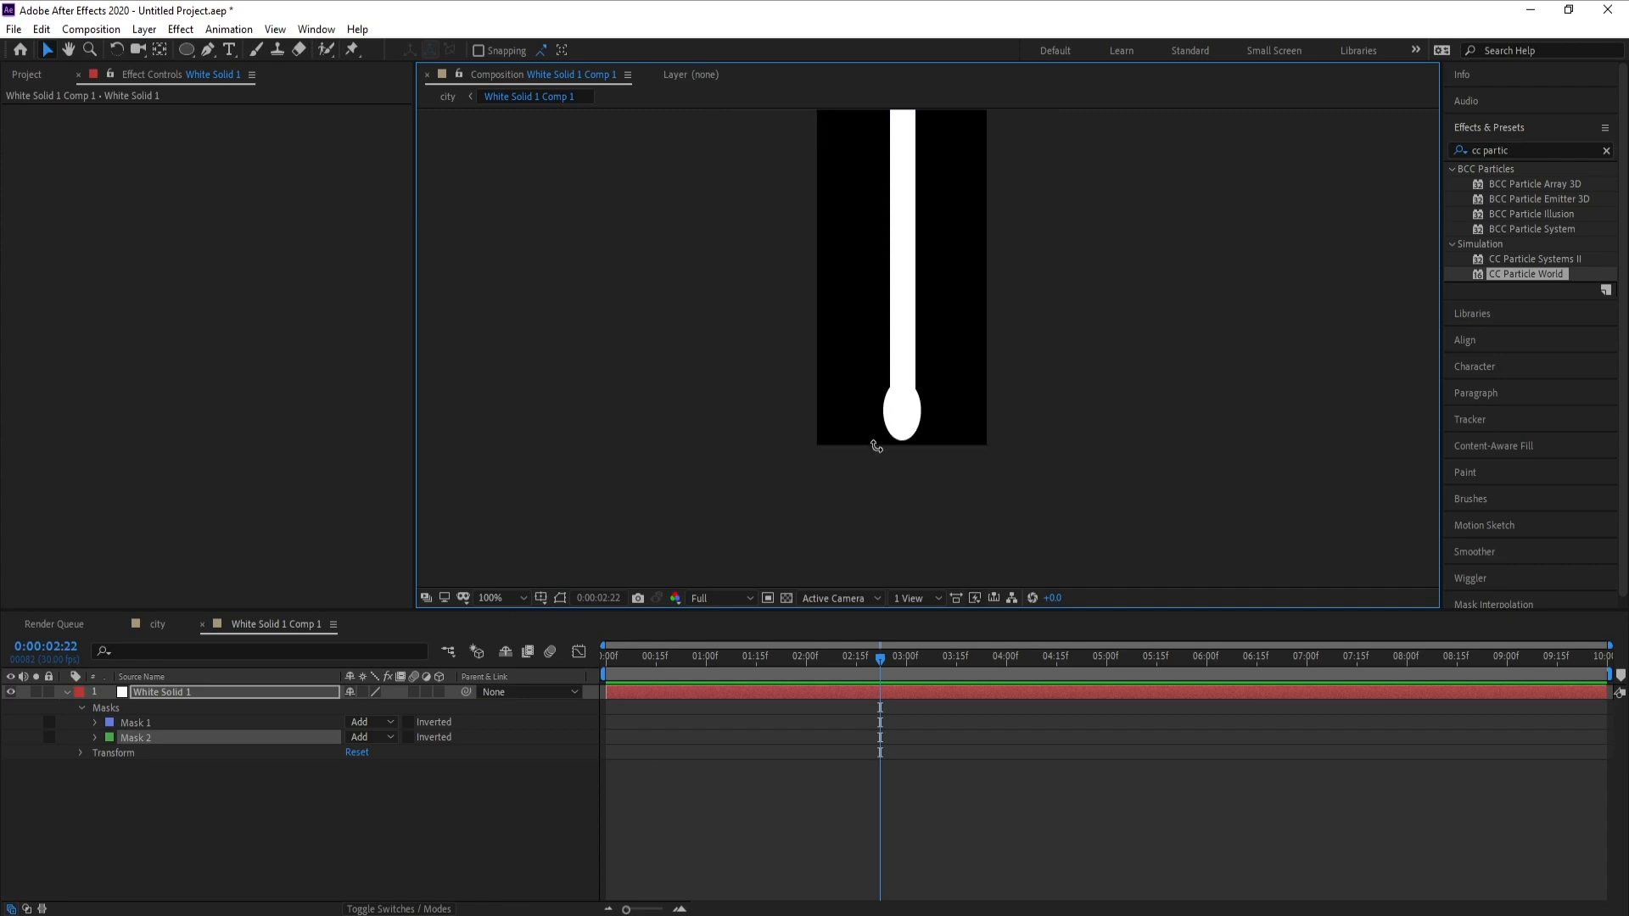
{"action": "left_click_drag", "start_coordinate": [920, 365], "coordinate": [890, 421]}
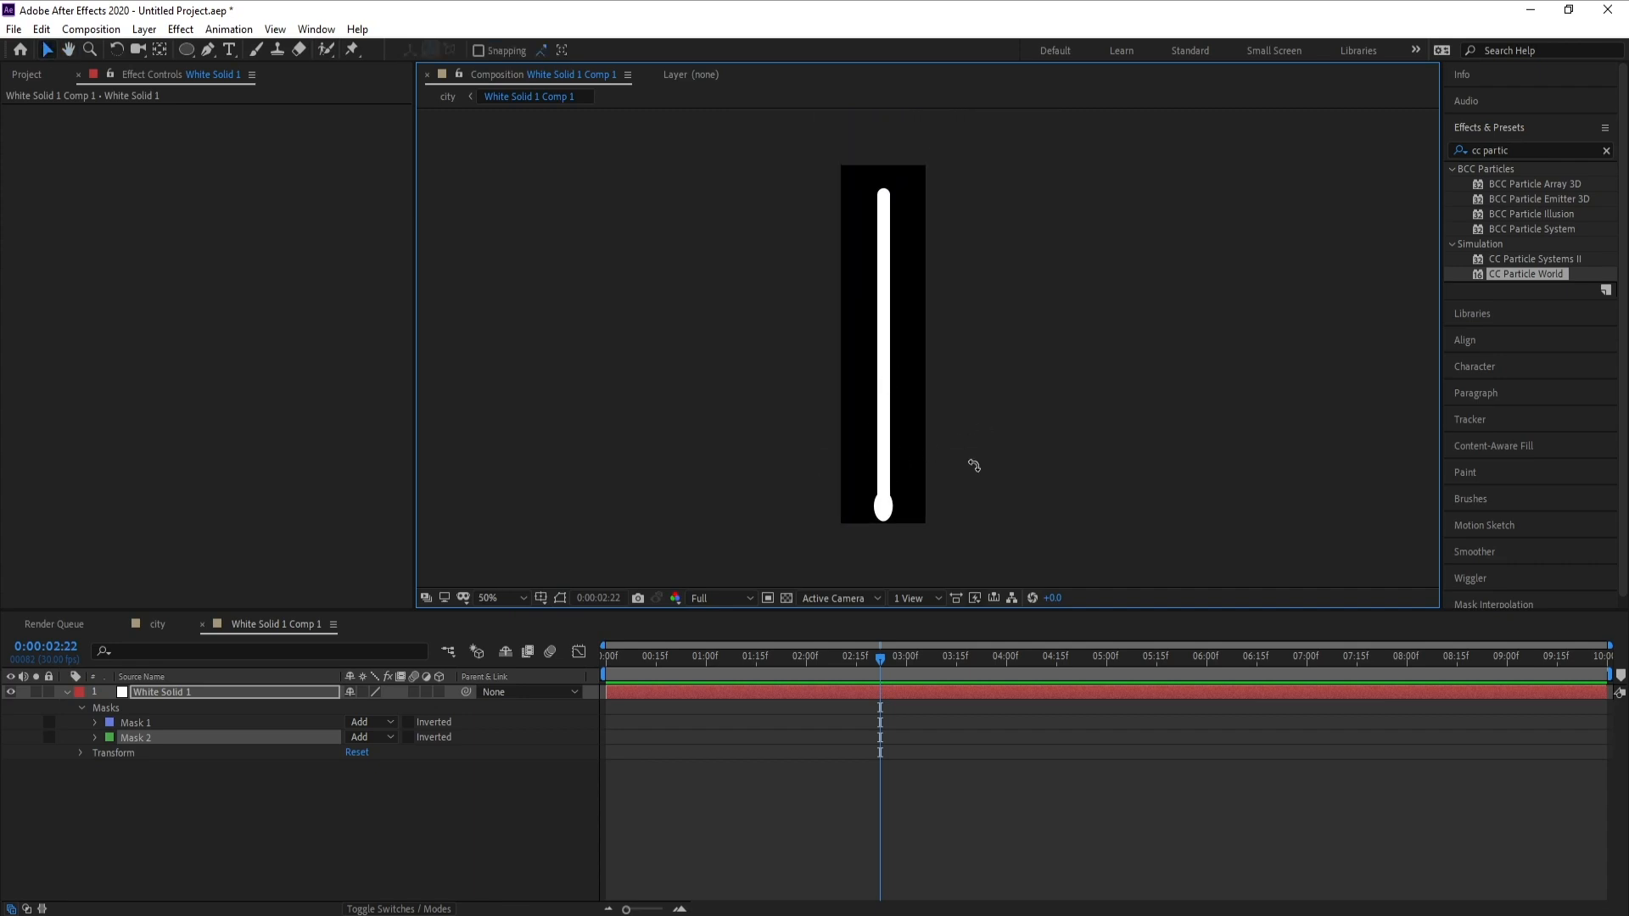
Step: Show the mask outlines and lower the top edge of Mask 1 to shorten the streak
{"action": "left_click", "coordinate": [165, 692]}
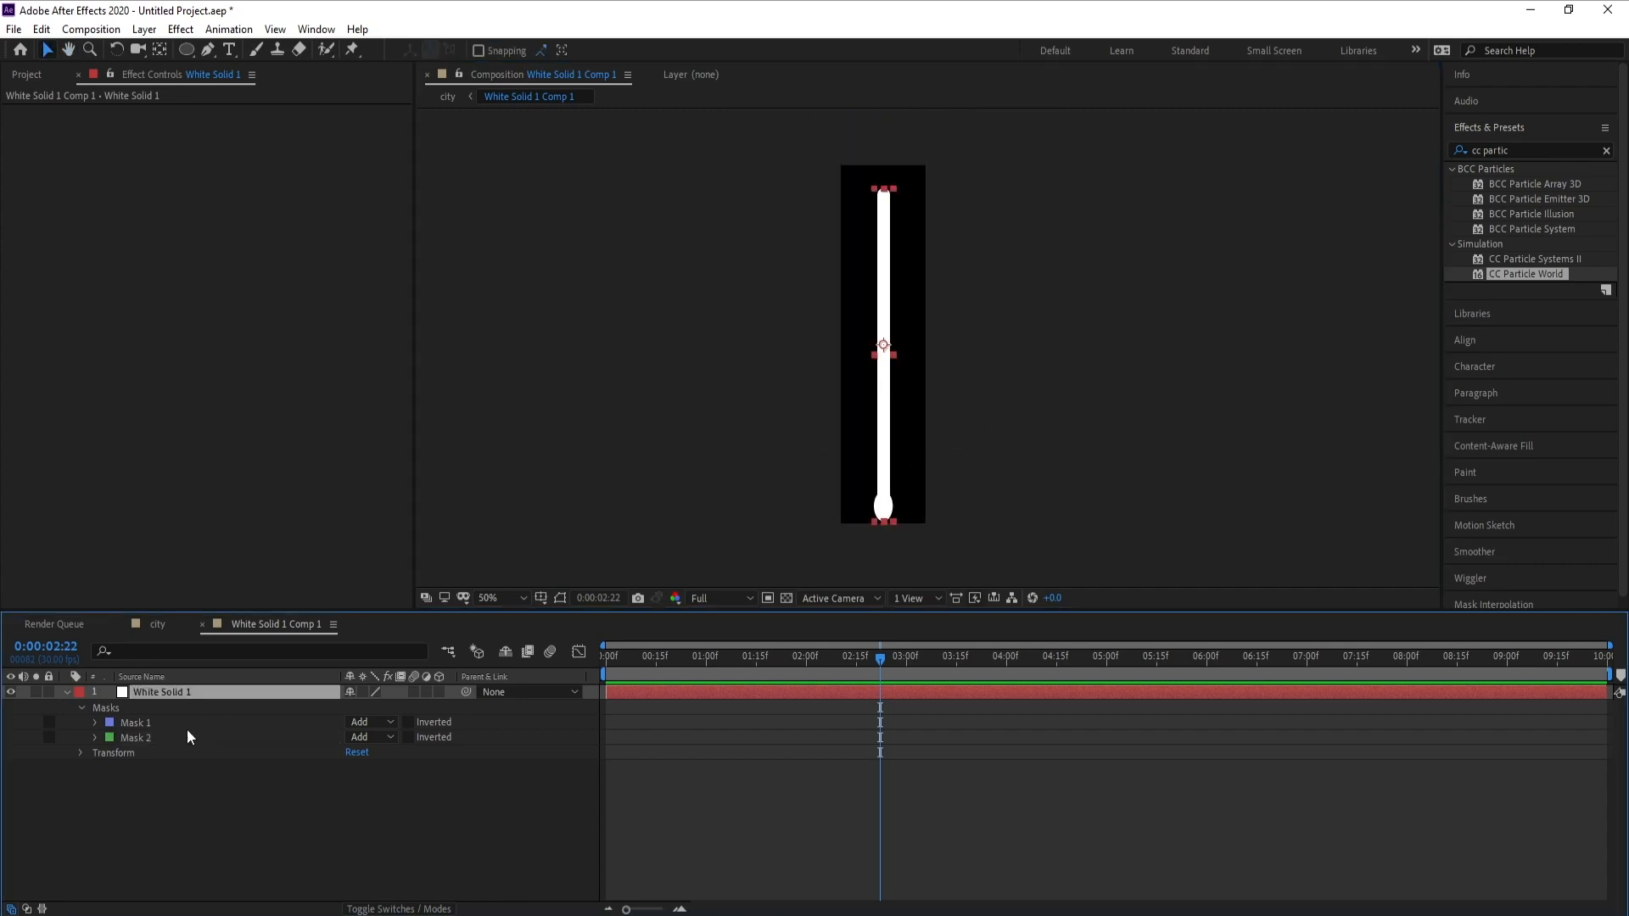
{"action": "left_click", "coordinate": [561, 598]}
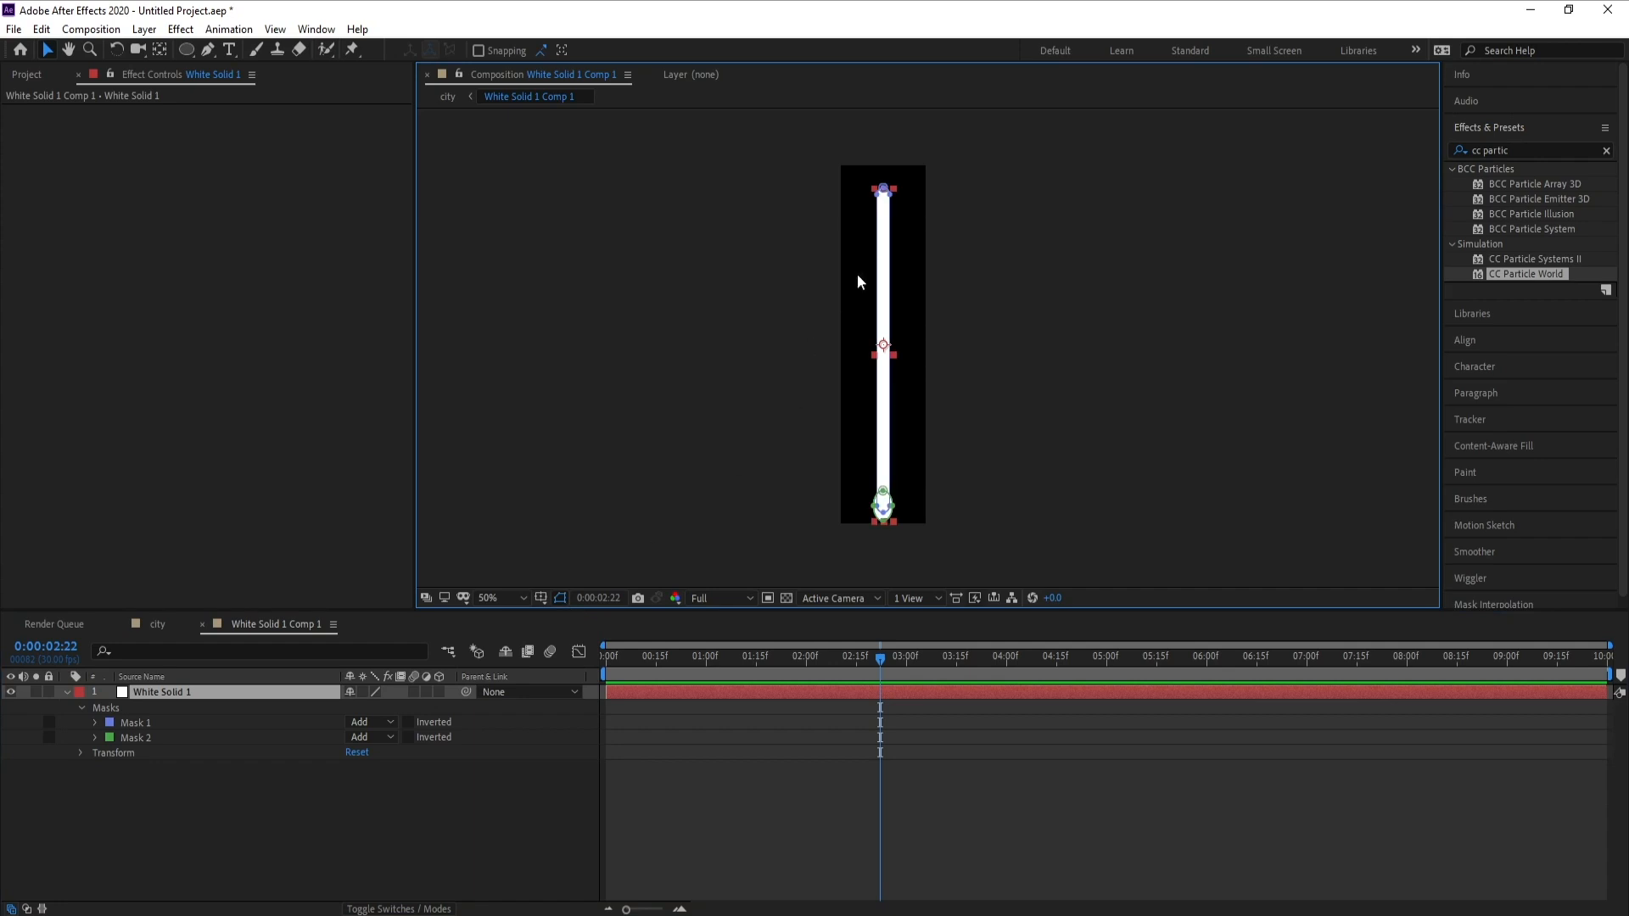
{"action": "left_click", "coordinate": [885, 189]}
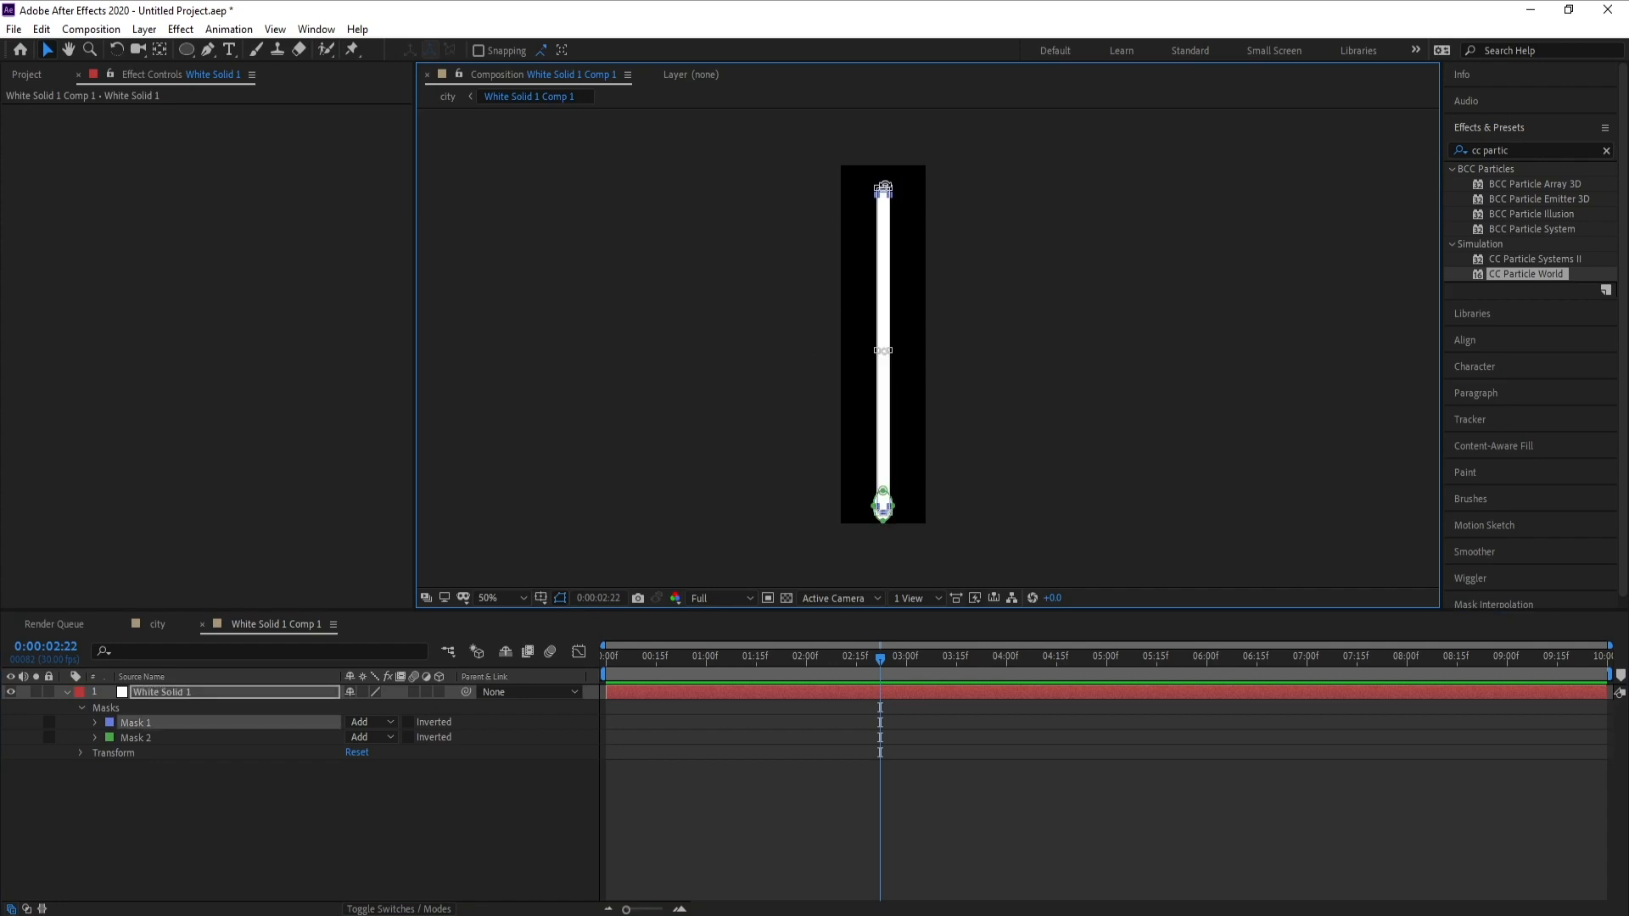
{"action": "left_click_drag", "start_coordinate": [885, 189], "coordinate": [885, 217]}
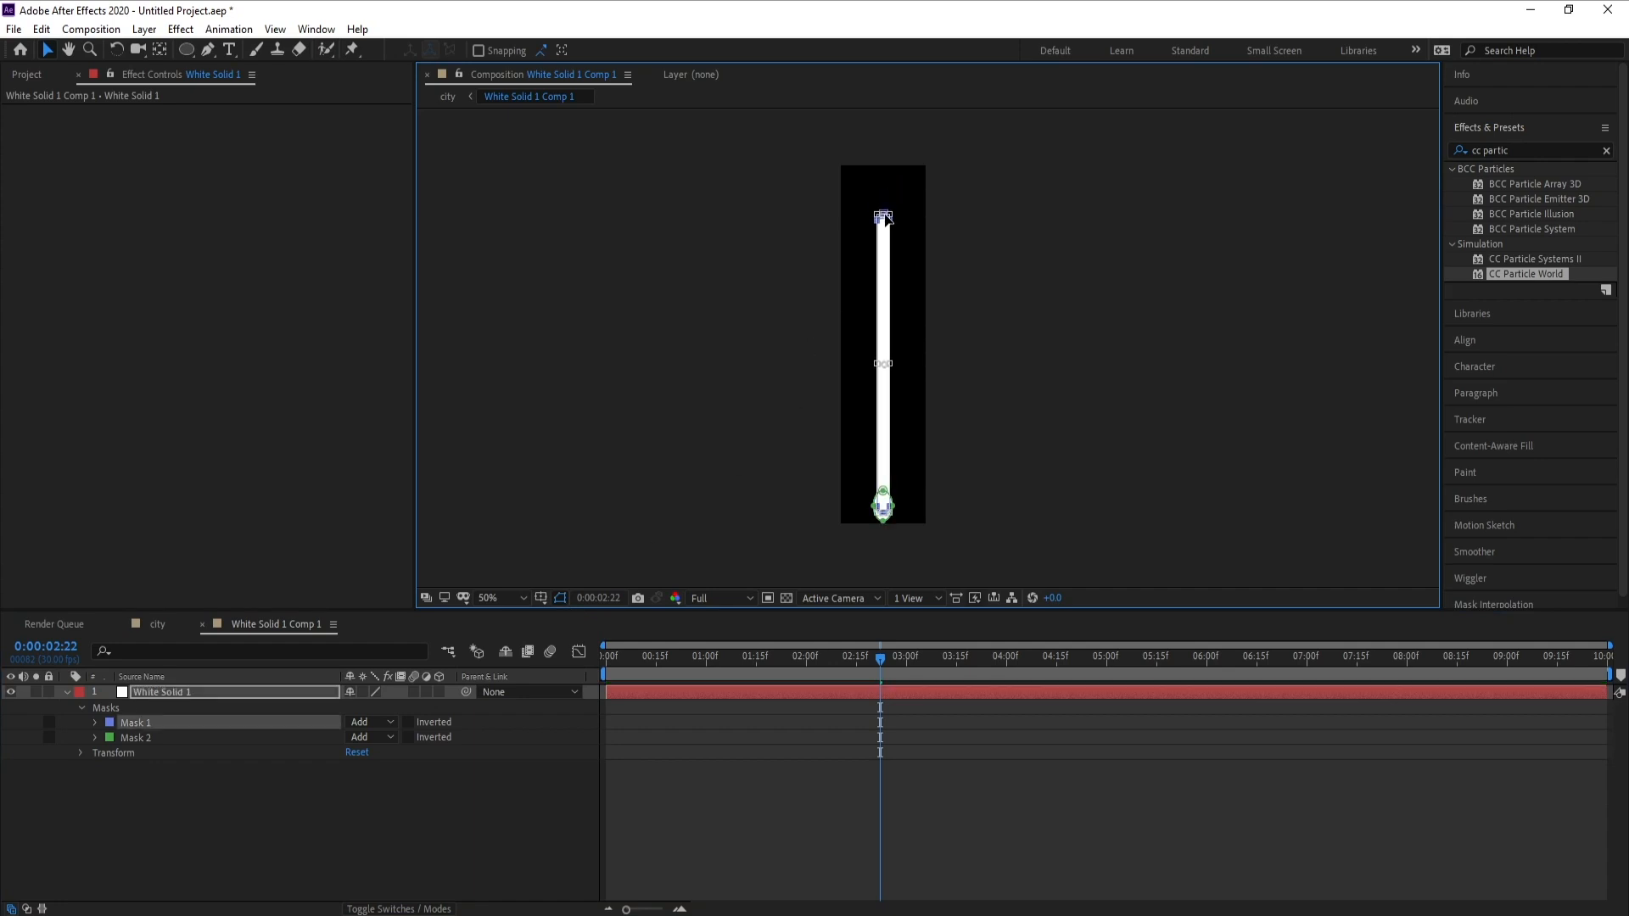
Step: At 0:00:01:28, draw a wide rectangular mask over the upper part of White Solid 1 and set its mode to Subtract
{"action": "left_click", "coordinate": [781, 668]}
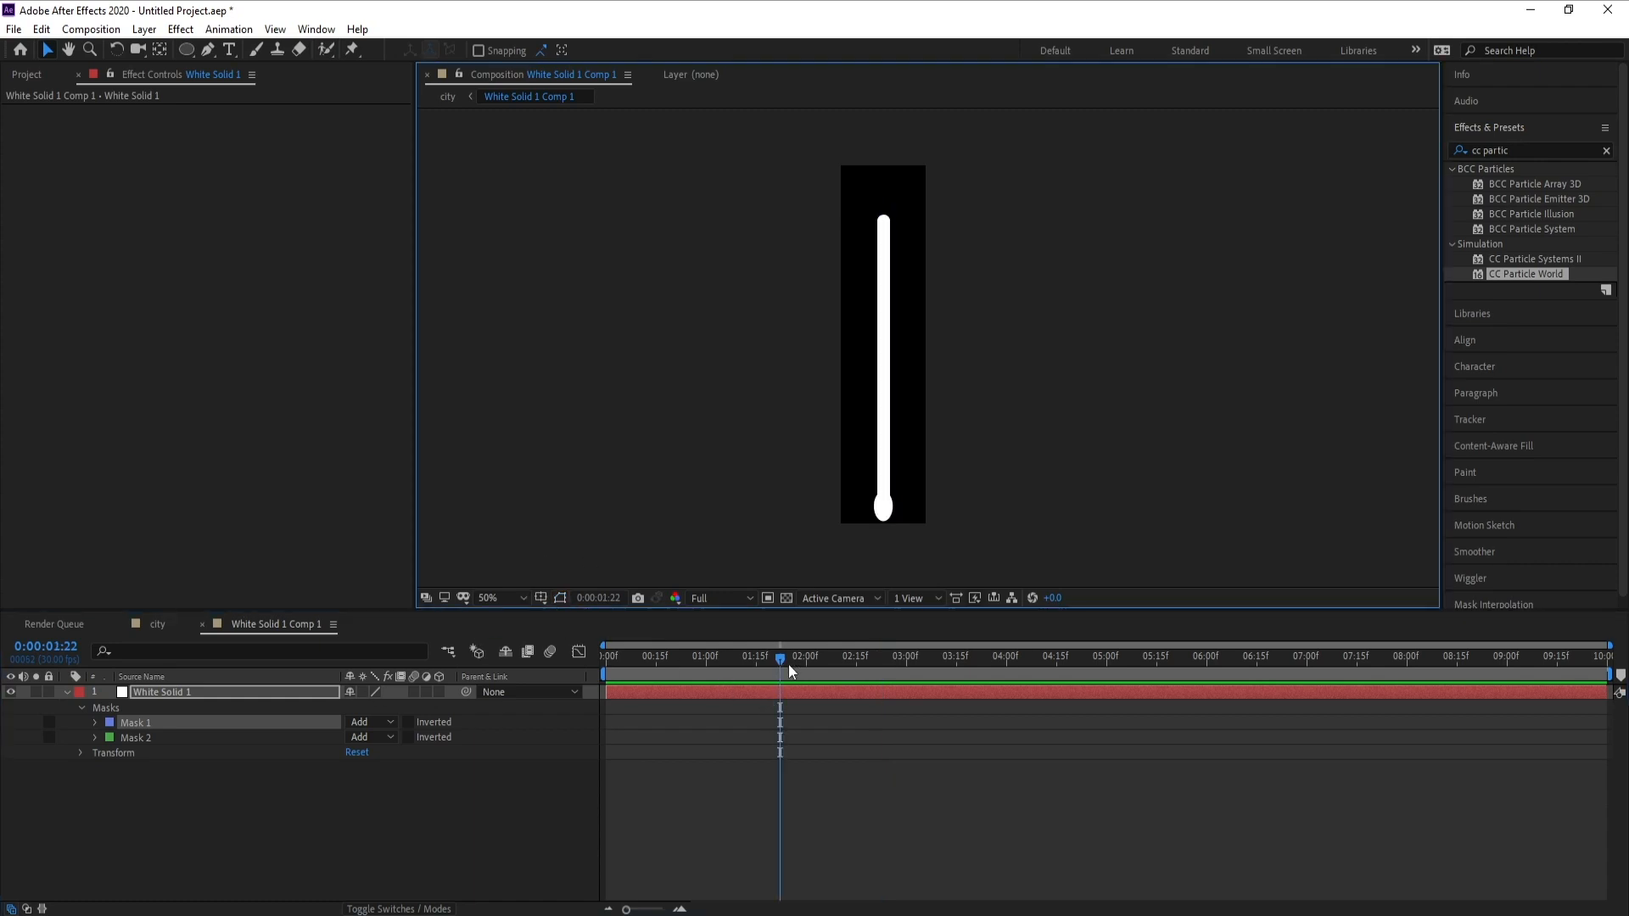
{"action": "mouse_move", "coordinate": [778, 662]}
{"action": "left_mouse_down"}
{"action": "mouse_move", "coordinate": [865, 664]}
{"action": "mouse_move", "coordinate": [799, 663]}
{"action": "left_mouse_up"}
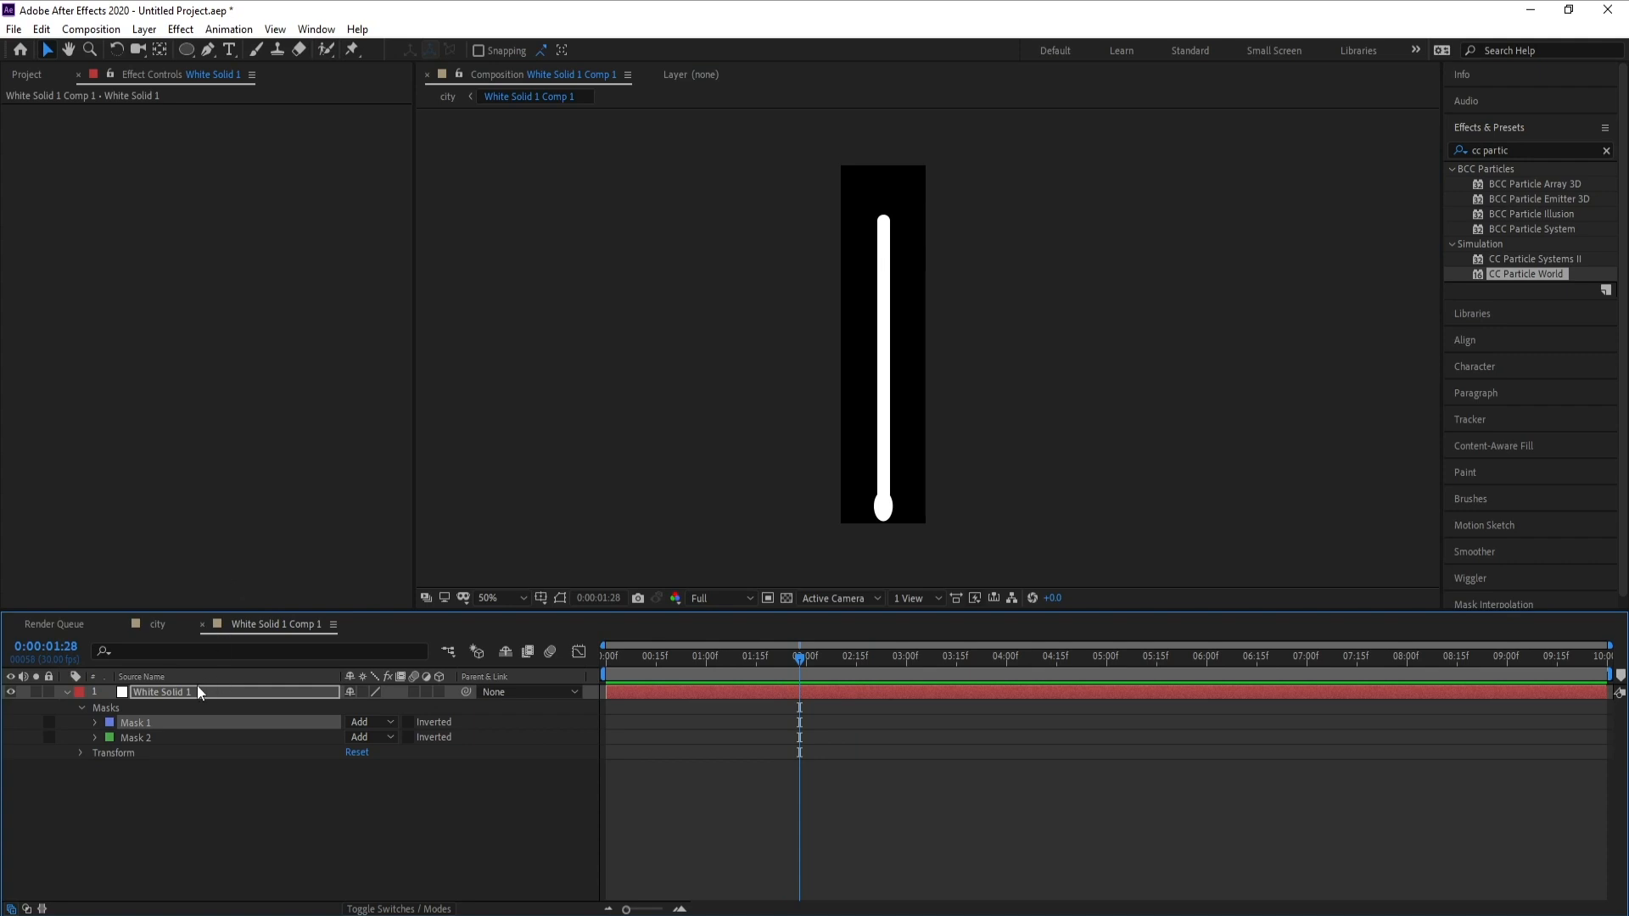
{"action": "left_click", "coordinate": [151, 695]}
{"action": "left_click", "coordinate": [185, 54]}
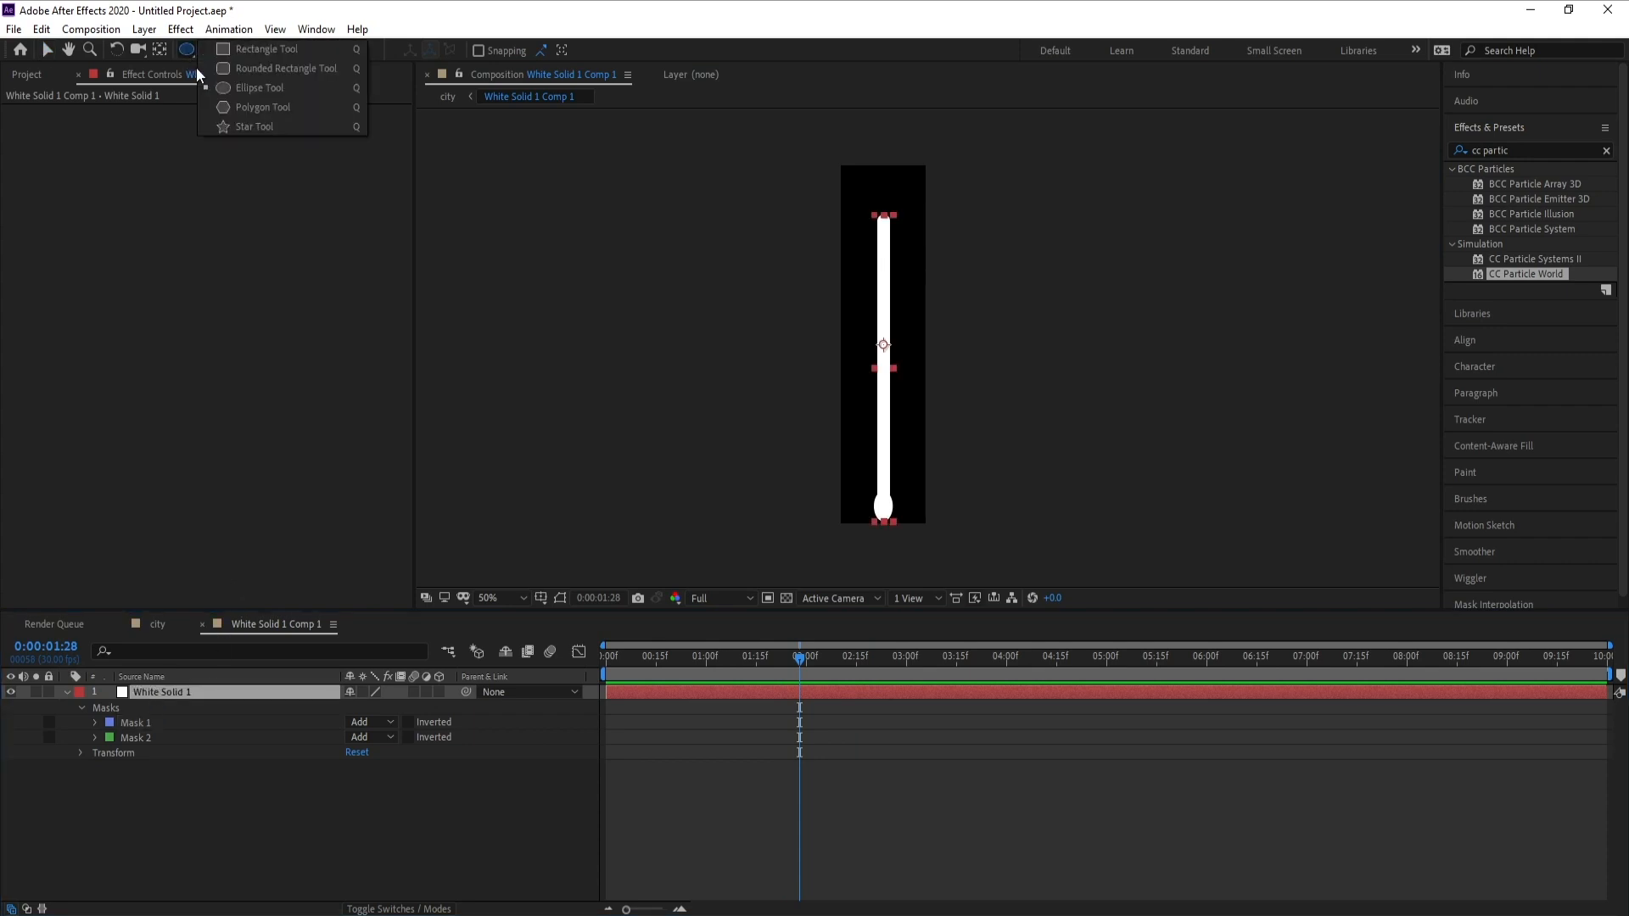
{"action": "left_click", "coordinate": [275, 52]}
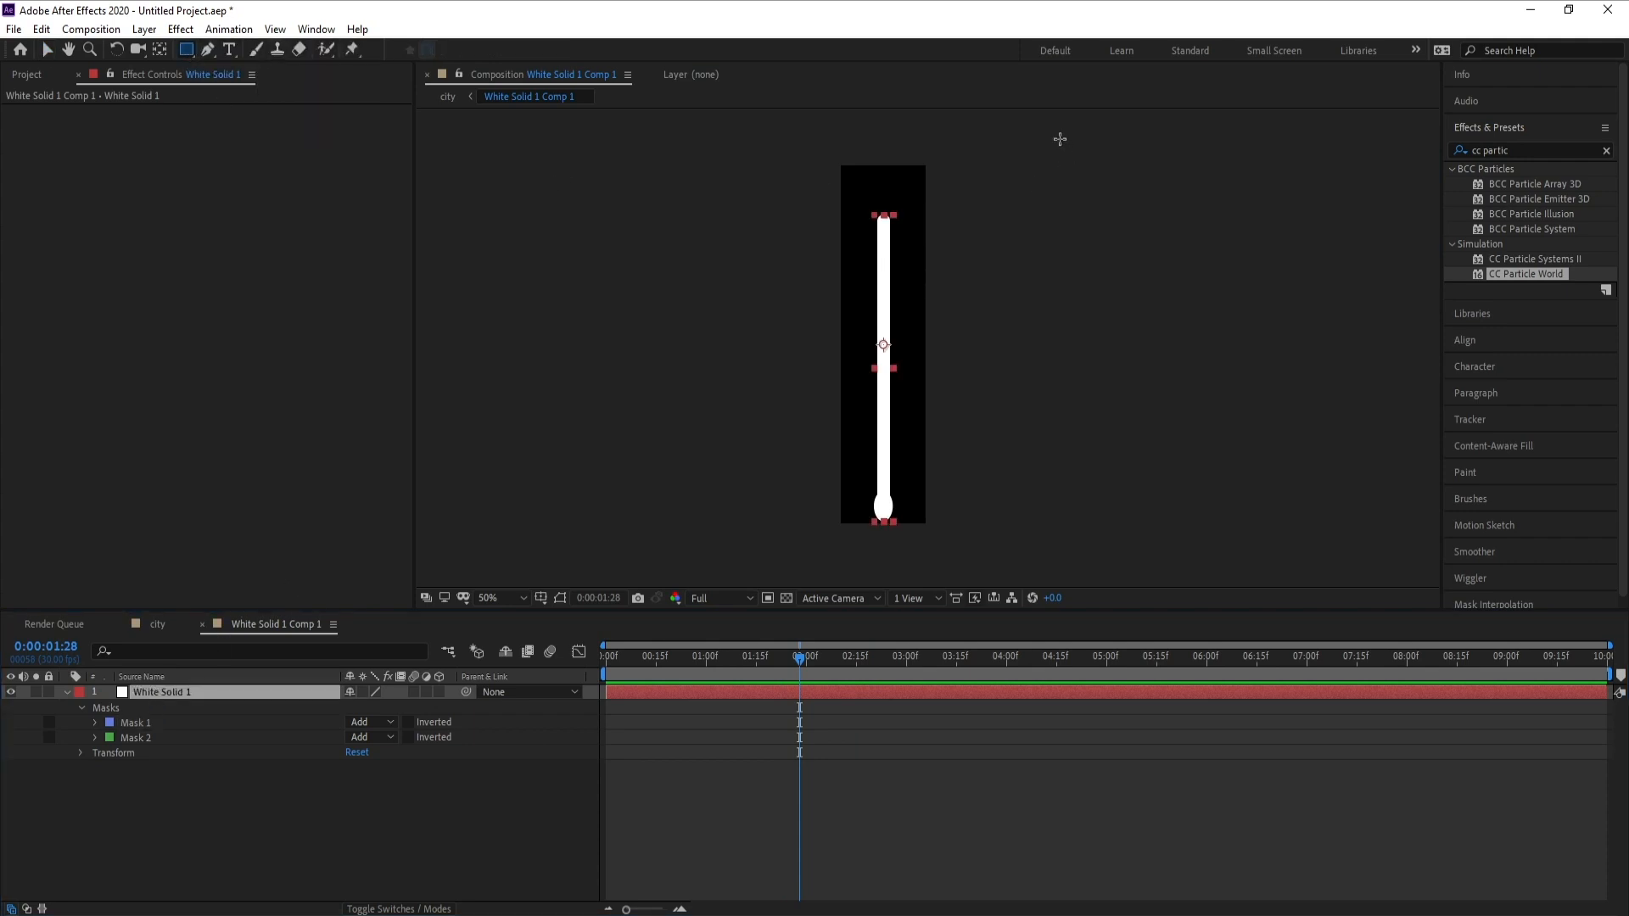
{"action": "left_click_drag", "start_coordinate": [1058, 138], "coordinate": [734, 379]}
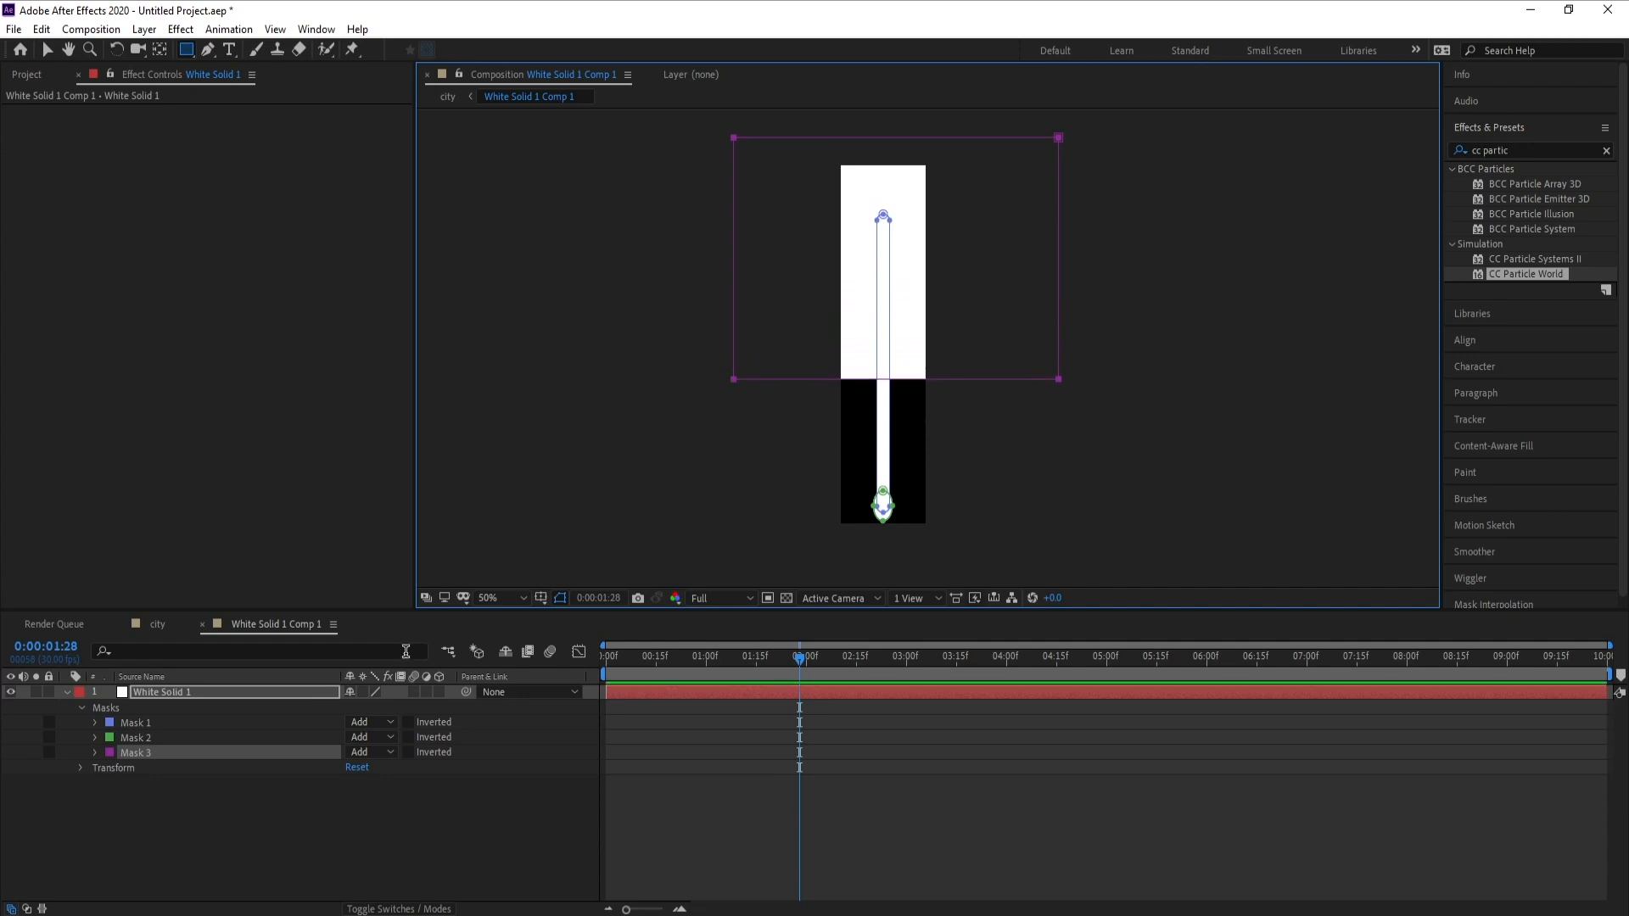
{"action": "left_click", "coordinate": [372, 753]}
{"action": "left_click", "coordinate": [378, 810]}
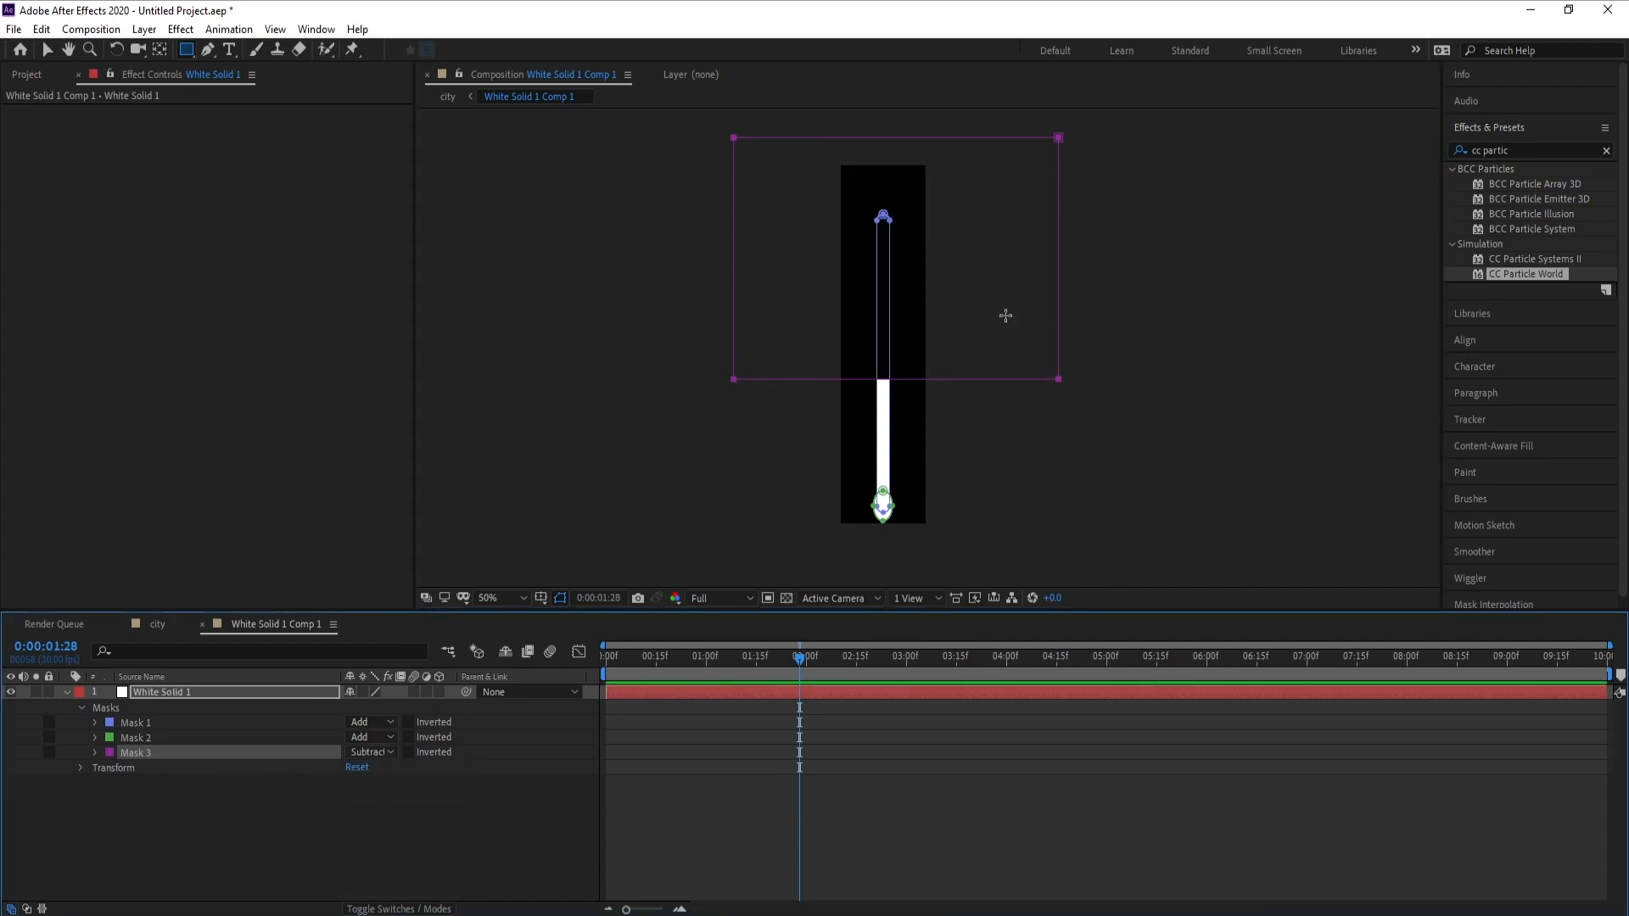
Step: Feather Mask 3 by 522 pixels and move it above Mask 2 in the mask order
{"action": "left_click", "coordinate": [95, 754]}
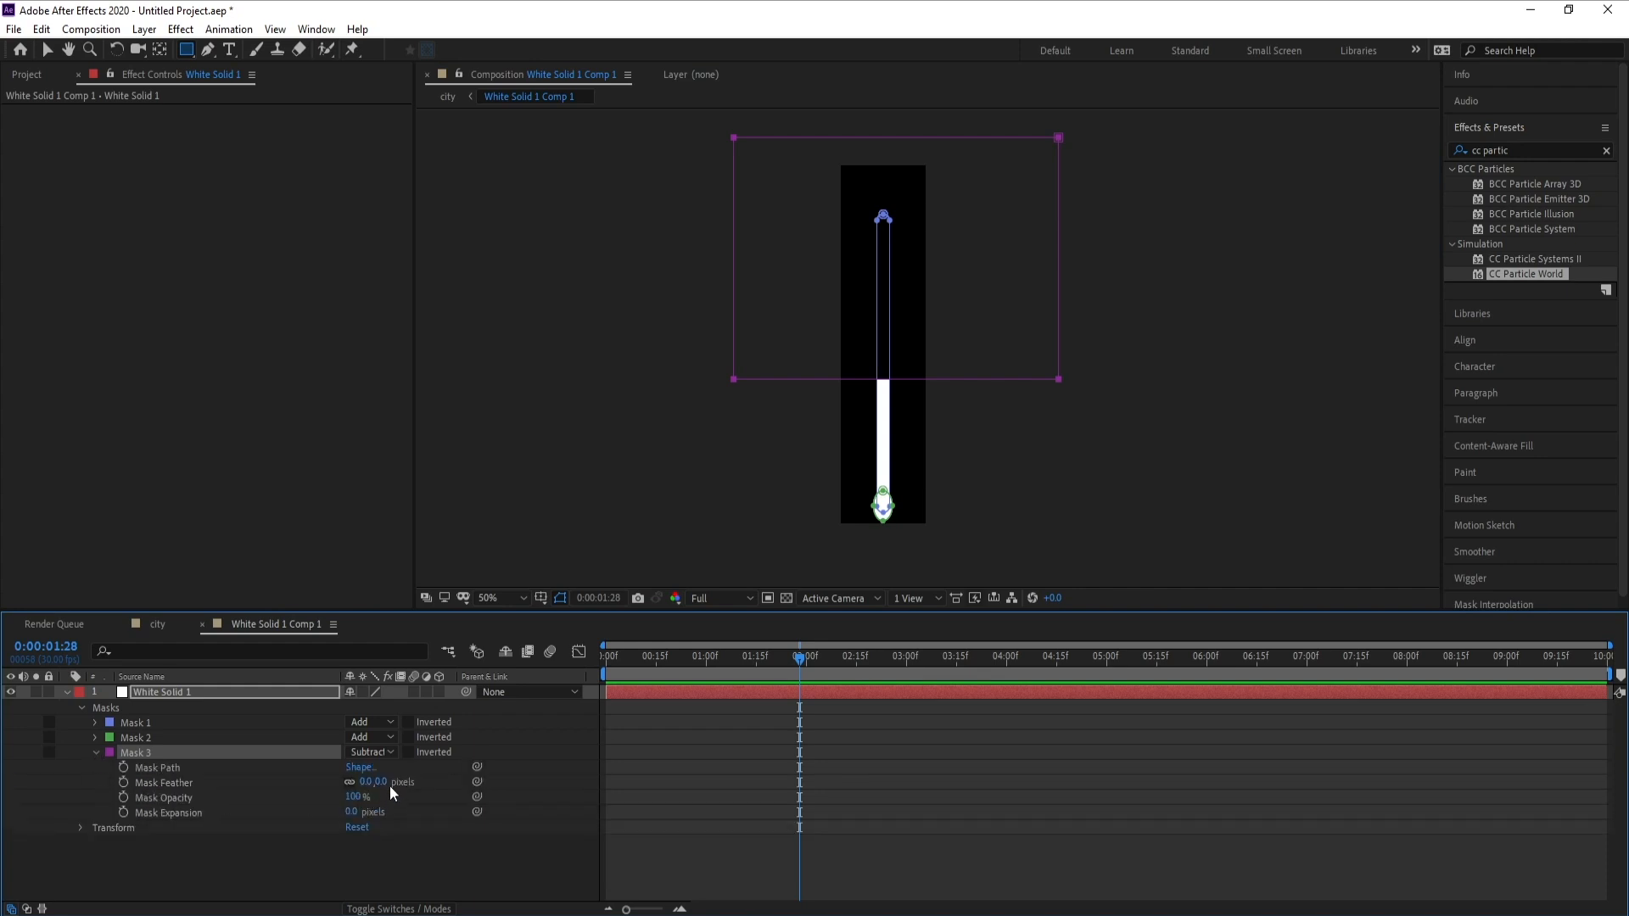
{"action": "left_click_drag", "start_coordinate": [383, 783], "coordinate": [817, 776]}
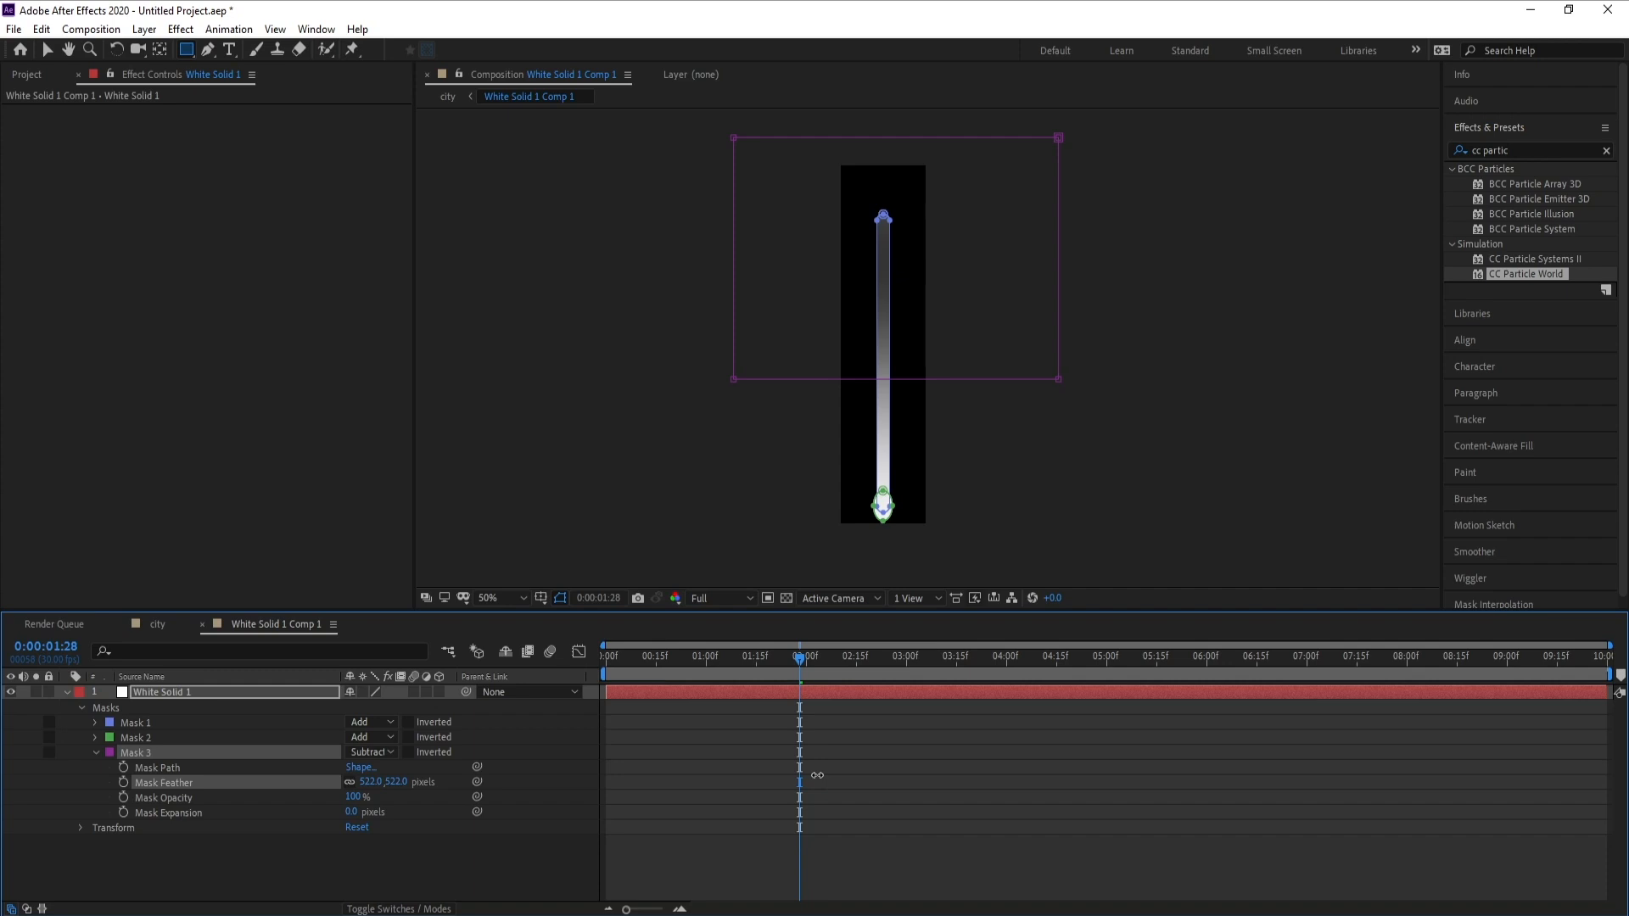
{"action": "left_click", "coordinate": [557, 599]}
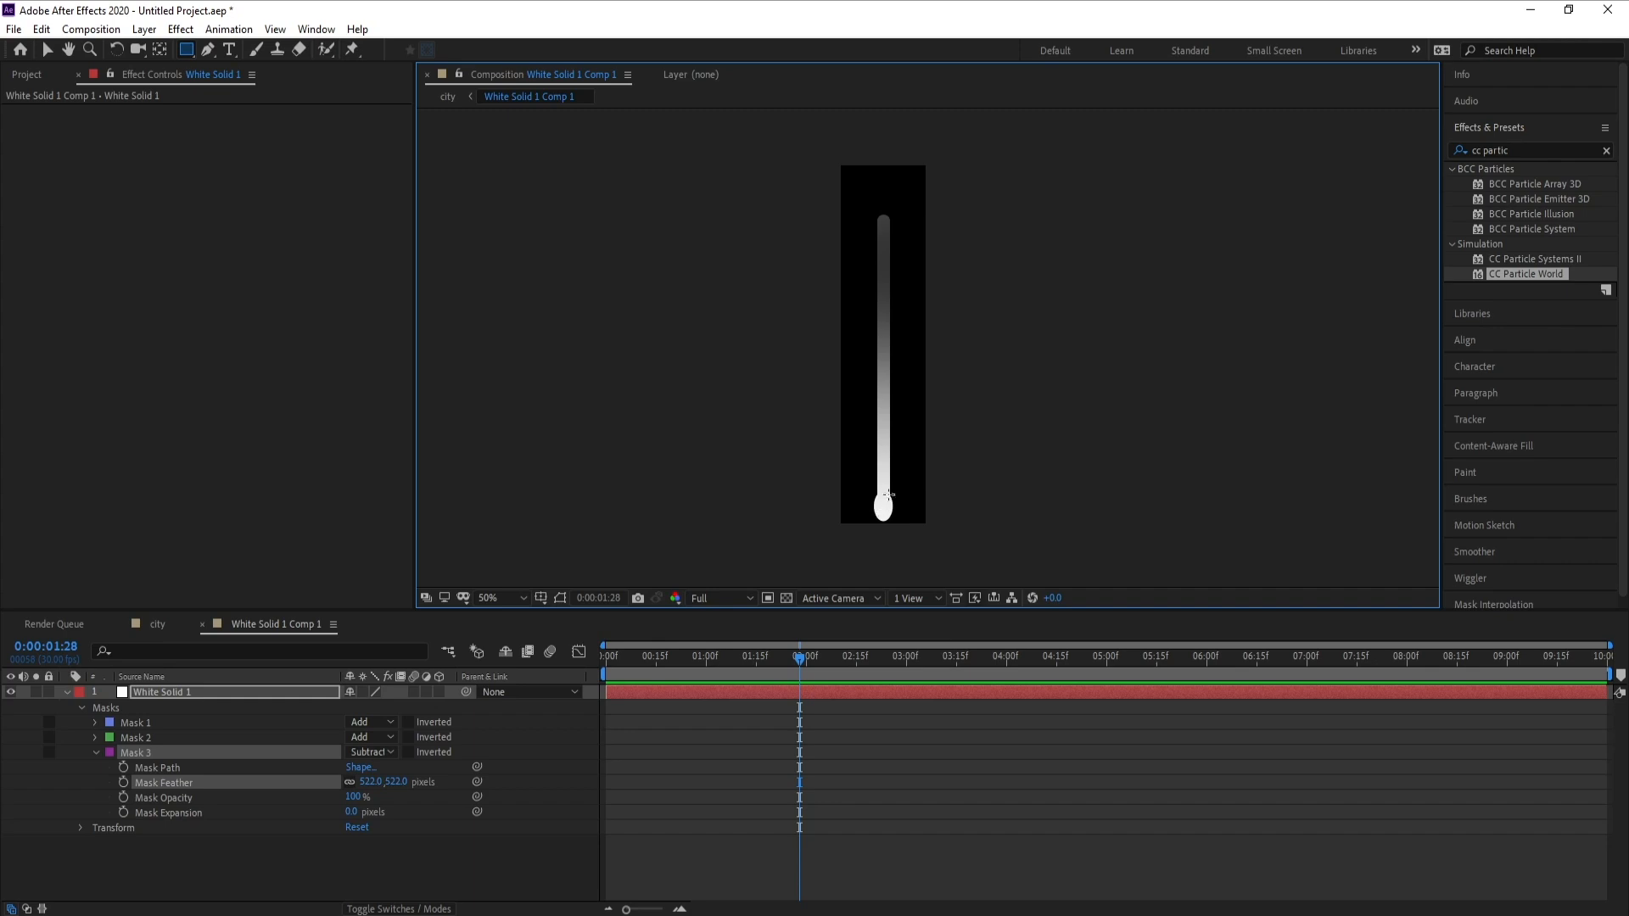
{"action": "left_click", "coordinate": [141, 755]}
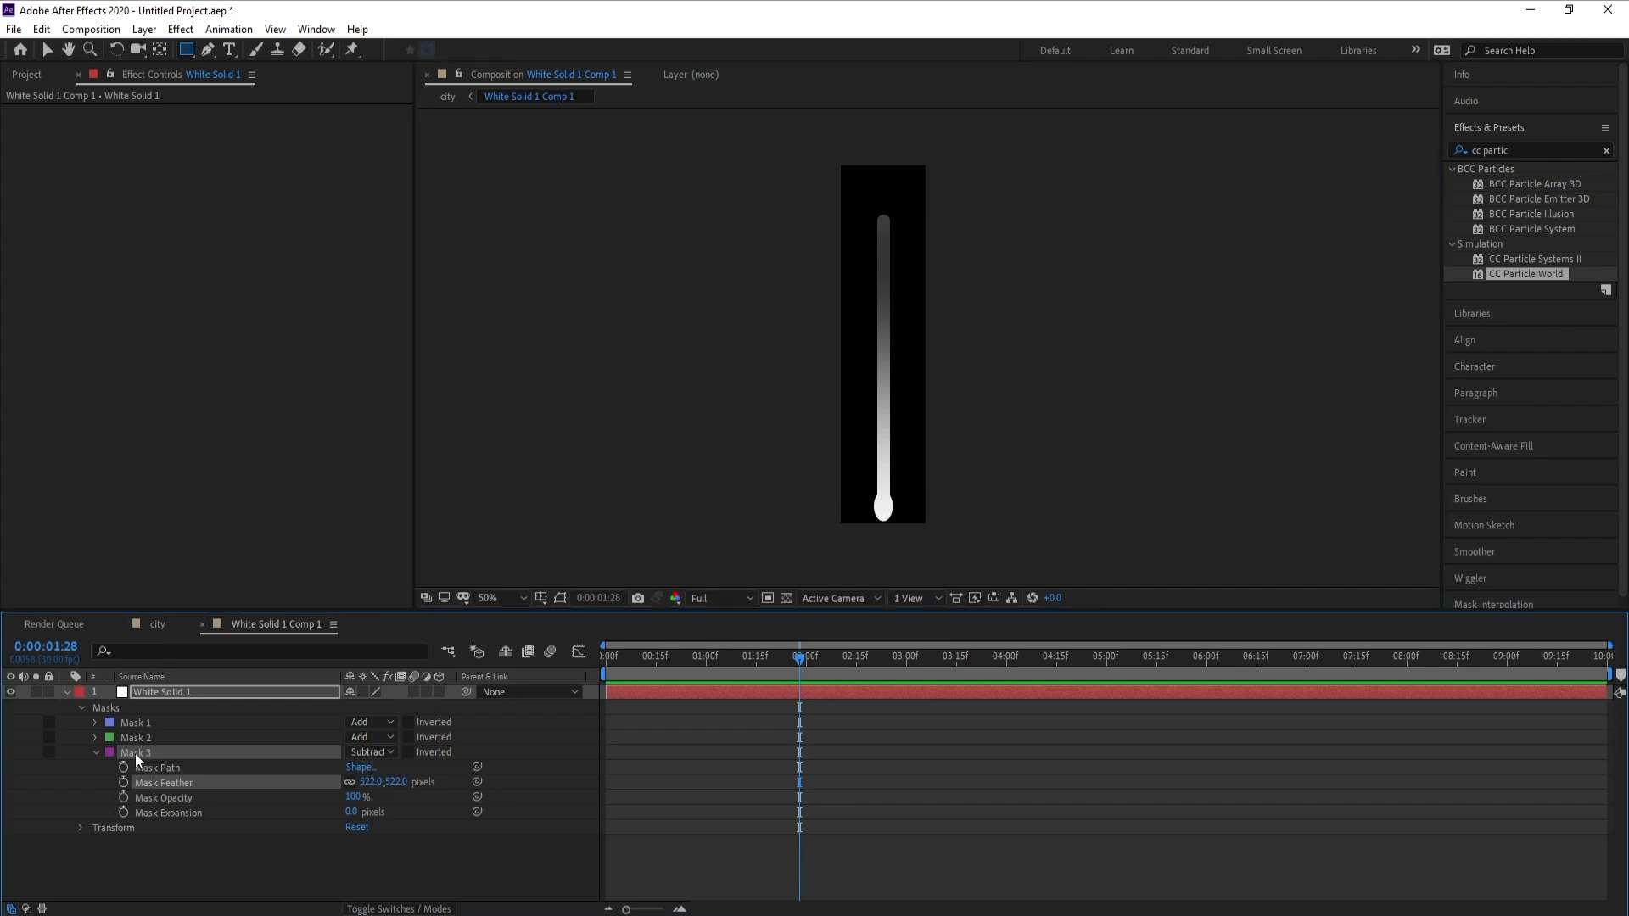
{"action": "left_click_drag", "start_coordinate": [135, 752], "coordinate": [134, 732]}
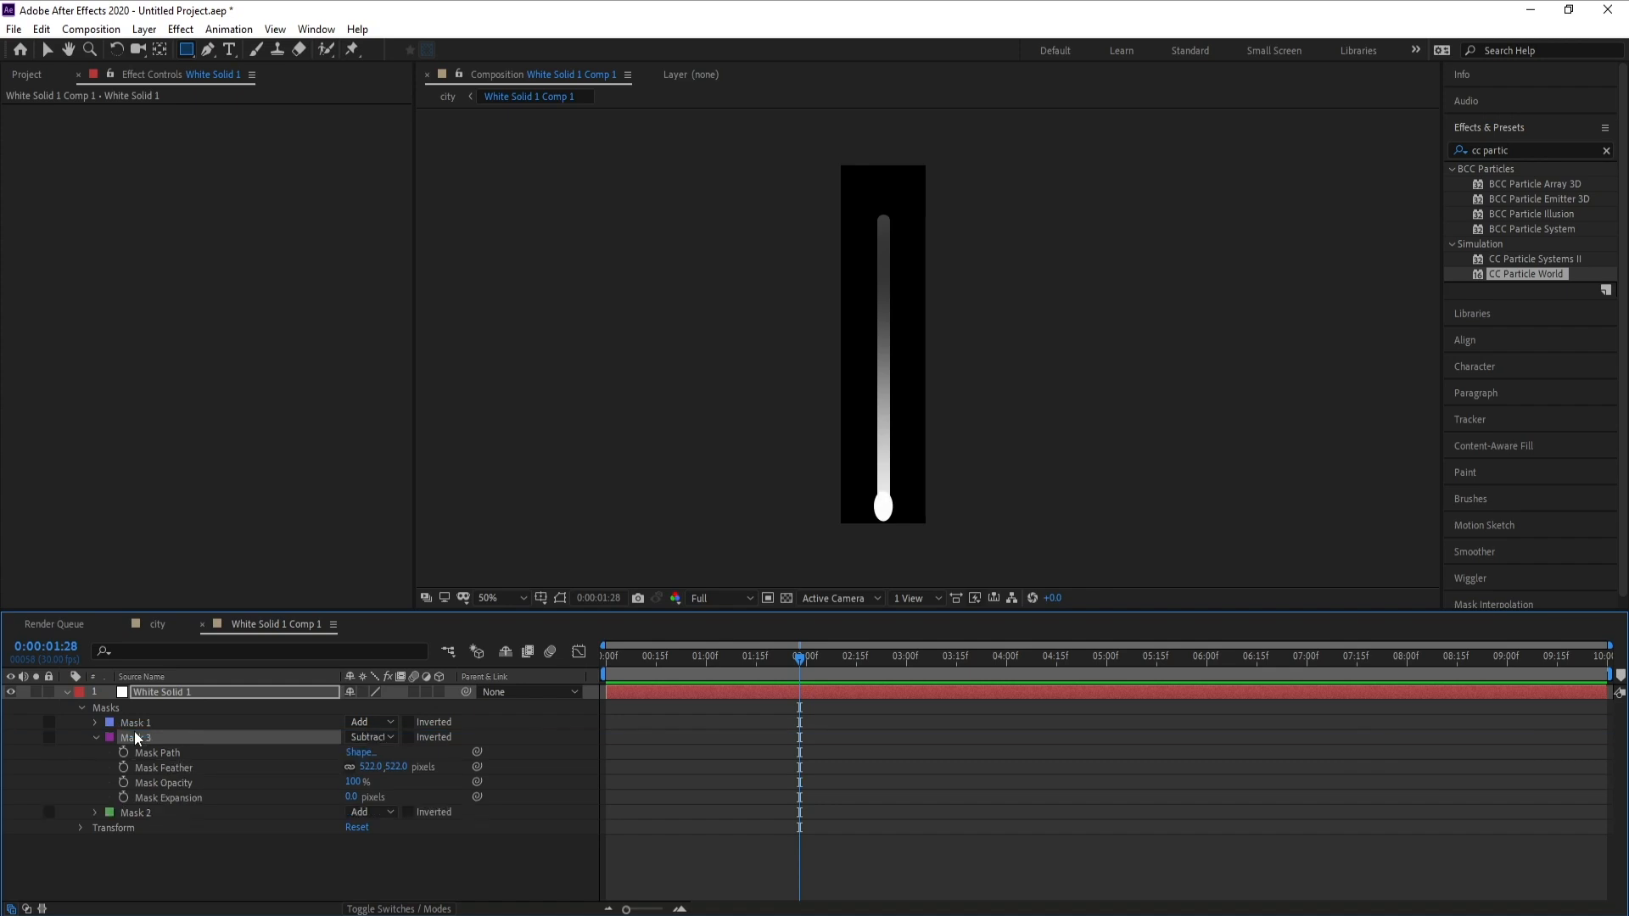
Step: Increase Mask 3's feather to 552 pixels and extend its lower edge slightly further down the streak
{"action": "left_click_drag", "start_coordinate": [800, 666], "coordinate": [747, 669]}
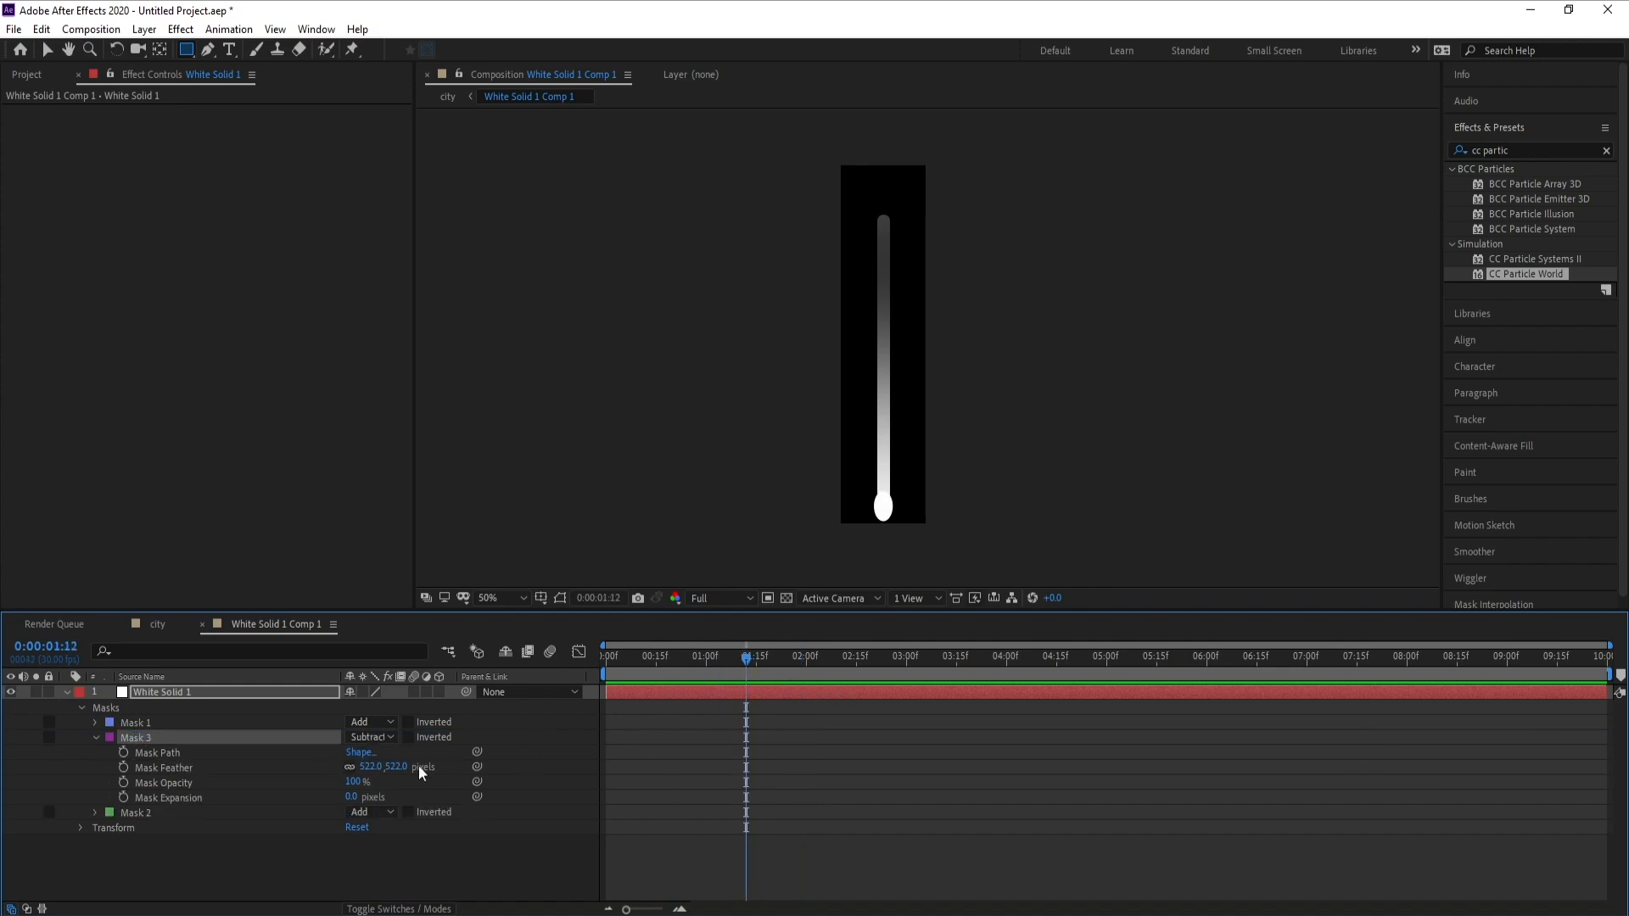
{"action": "left_click_drag", "start_coordinate": [404, 767], "coordinate": [428, 768]}
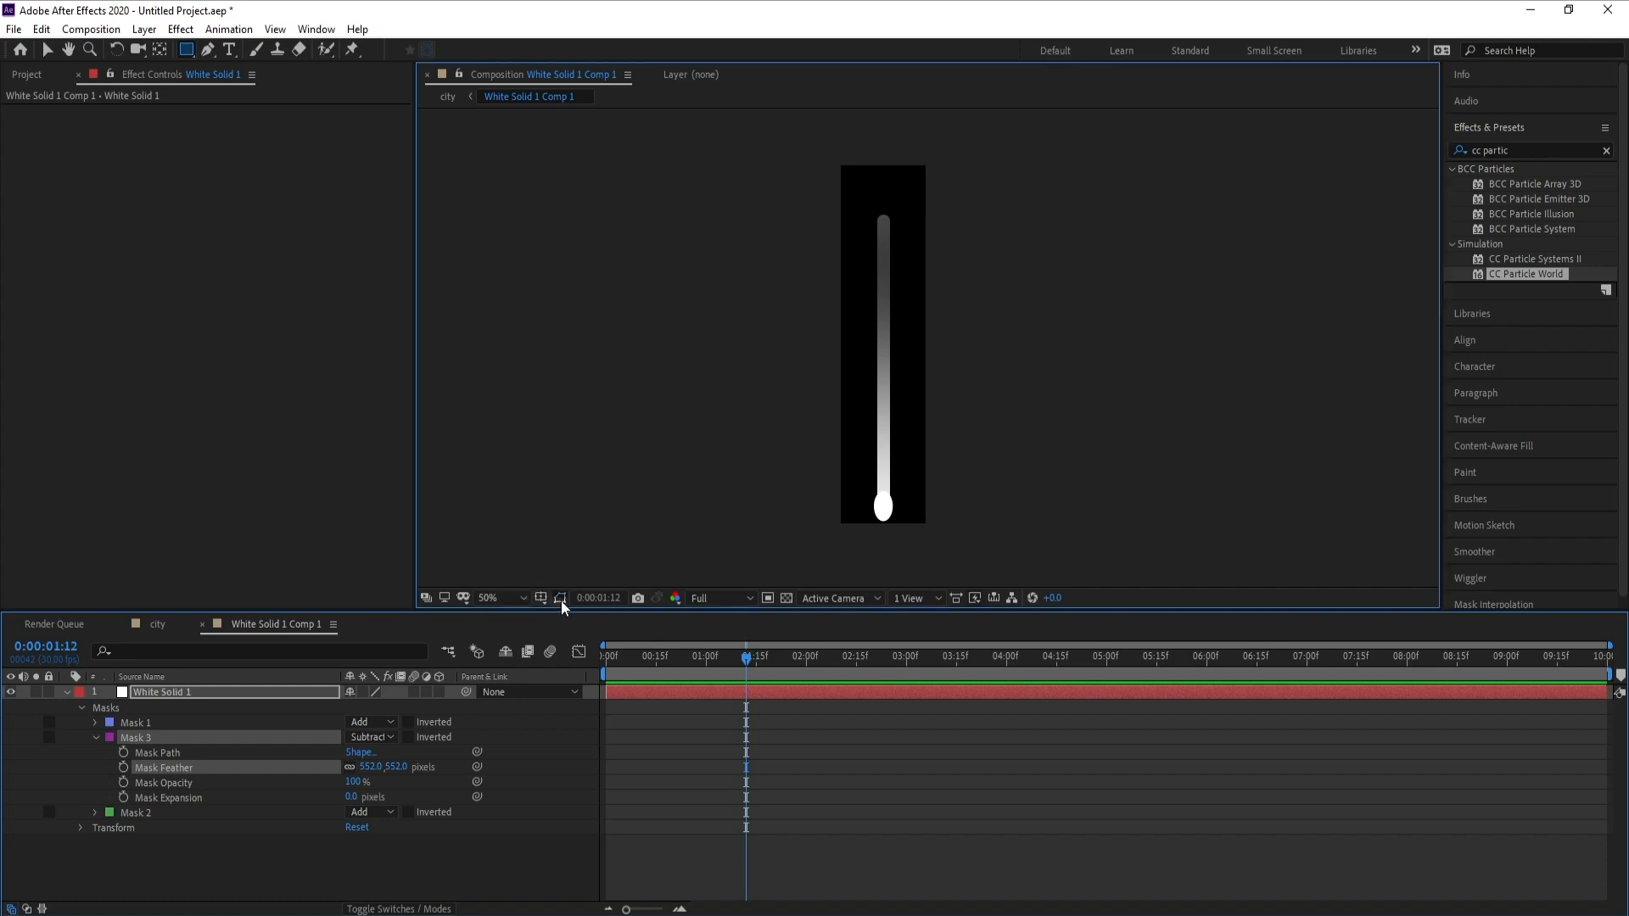
{"action": "left_click", "coordinate": [560, 598]}
{"action": "left_click", "coordinate": [46, 49]}
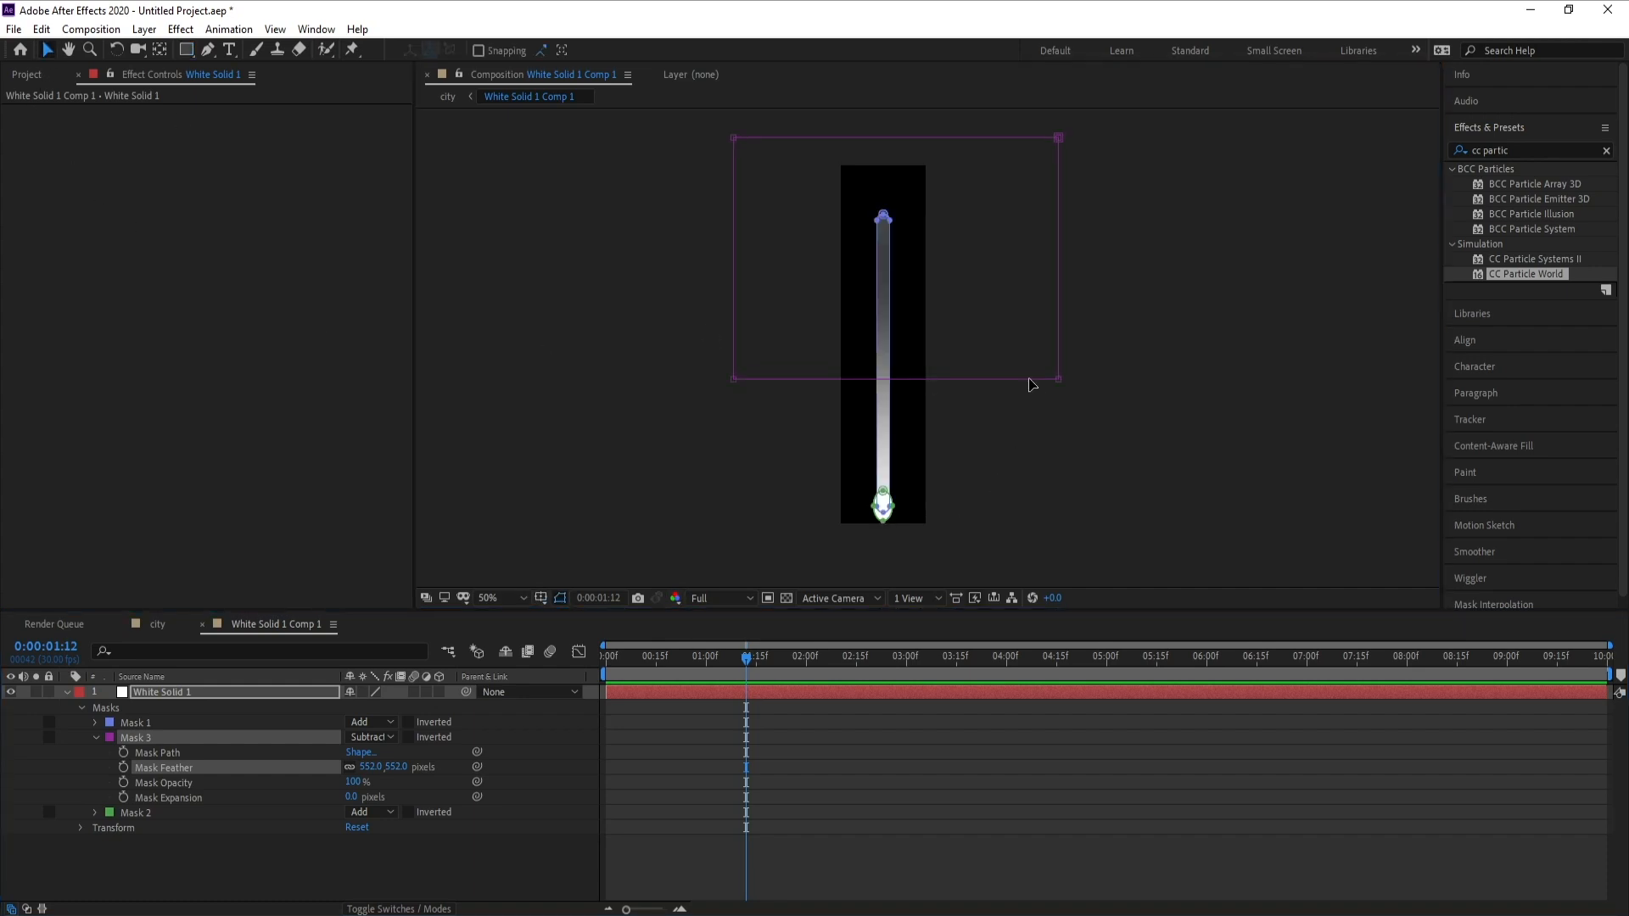
{"action": "double_click", "coordinate": [1058, 380]}
{"action": "left_click_drag", "start_coordinate": [896, 381], "coordinate": [896, 397]}
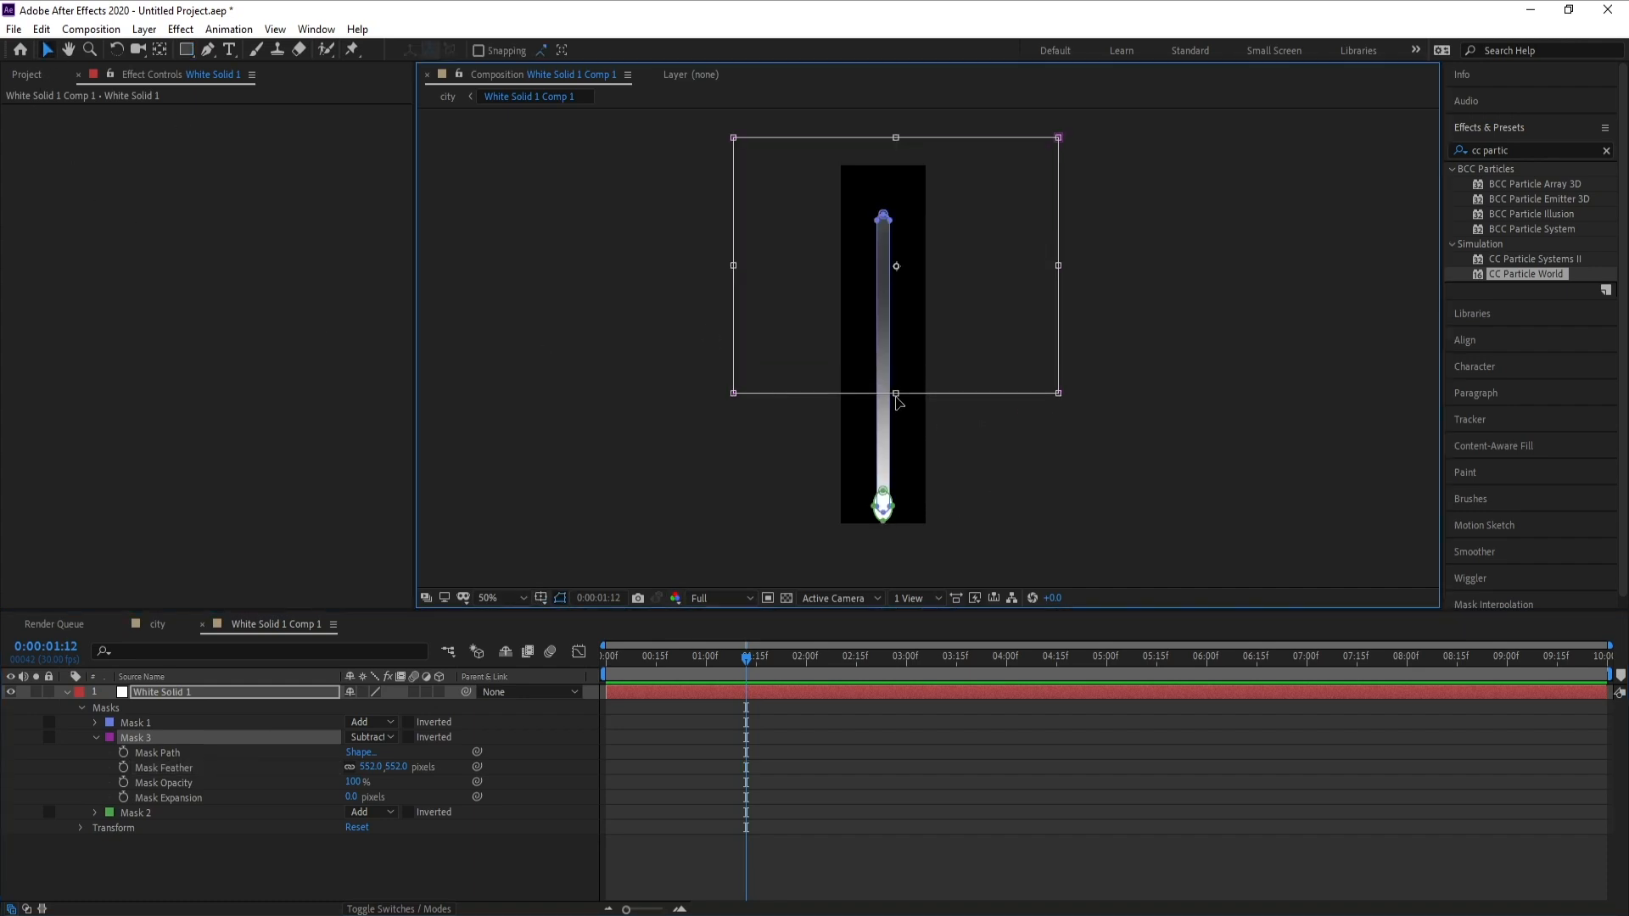
{"action": "left_click", "coordinate": [560, 598]}
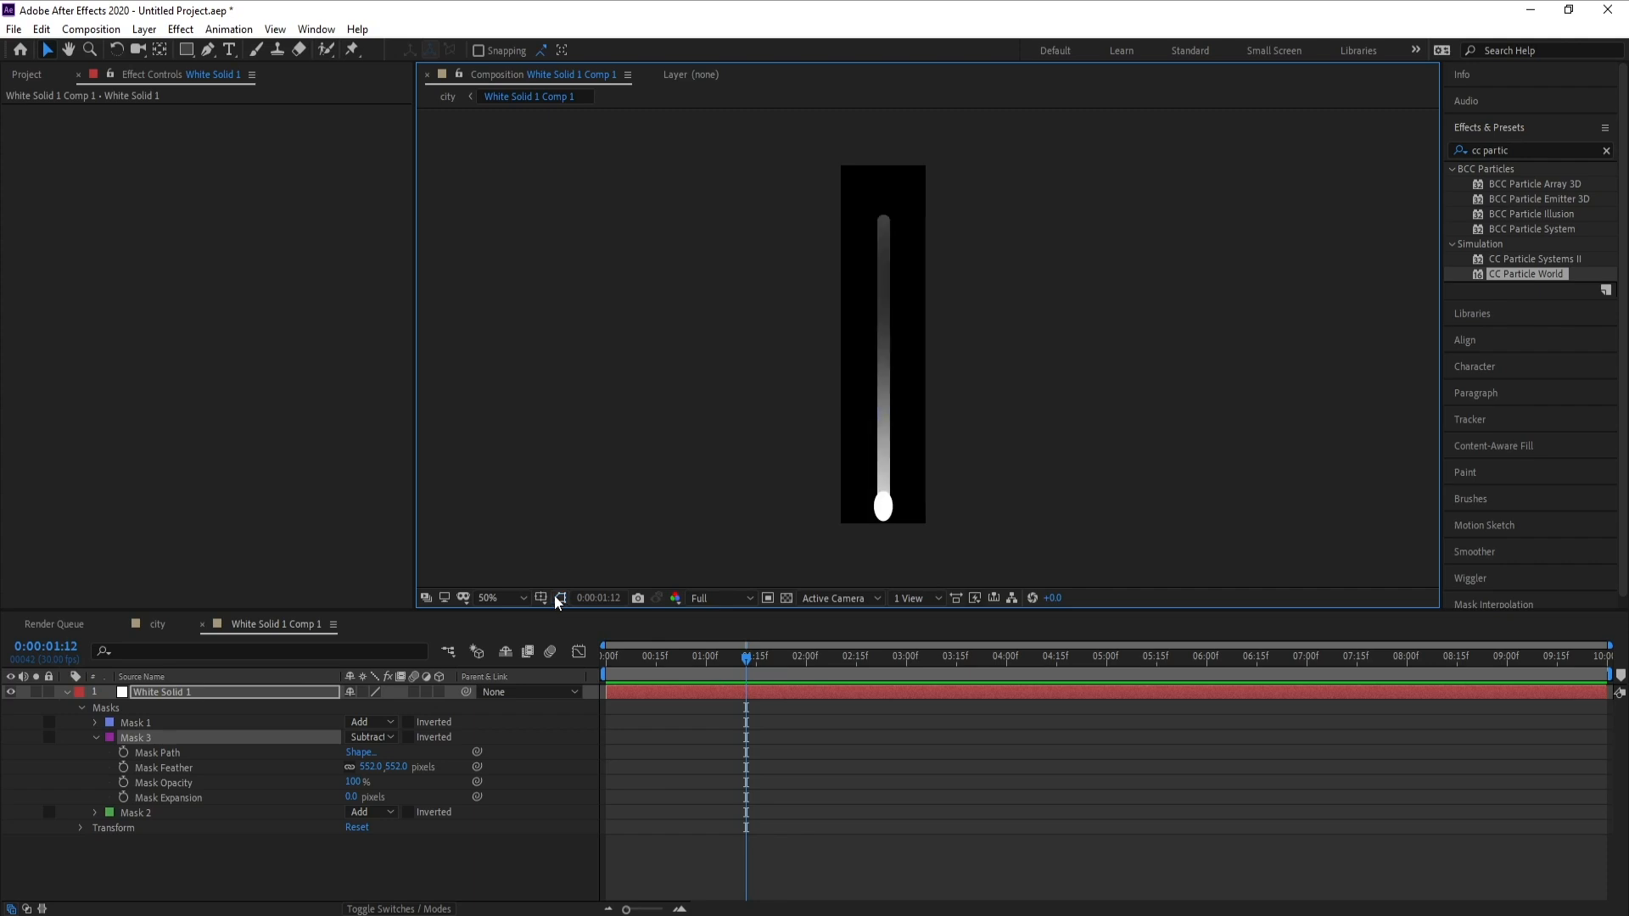
Step: Collapse White Solid 1, return to the 'city' composition at 0:00:00:00 and select the White Solid 1 Comp 1 layer
{"action": "left_click_drag", "start_coordinate": [747, 660], "coordinate": [593, 681]}
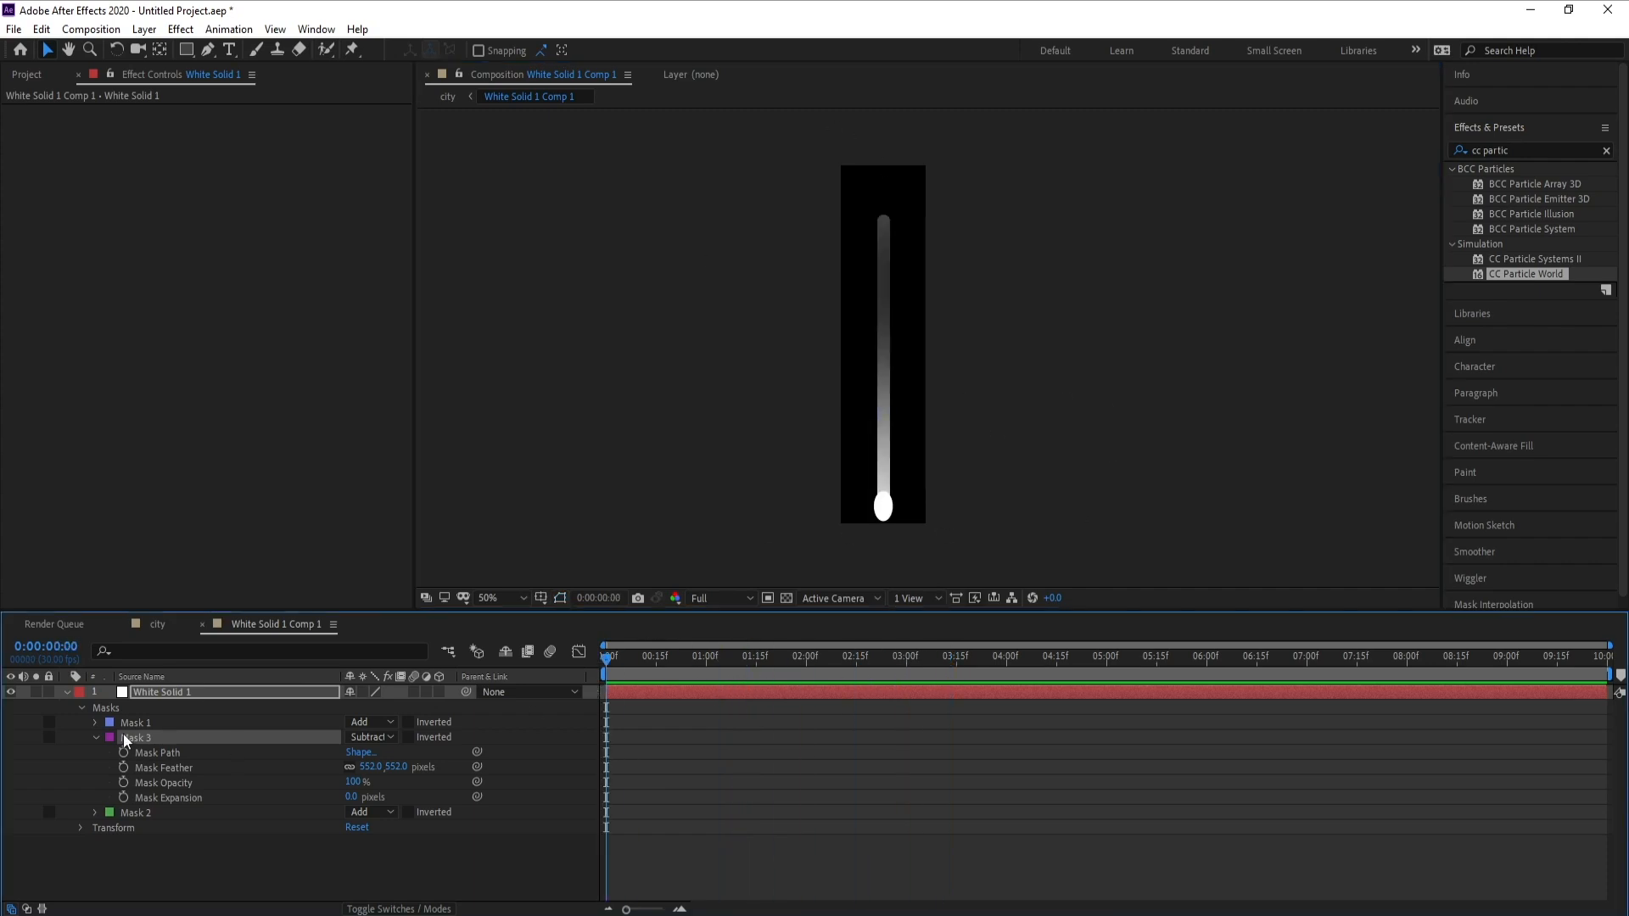
{"action": "left_click", "coordinate": [68, 693]}
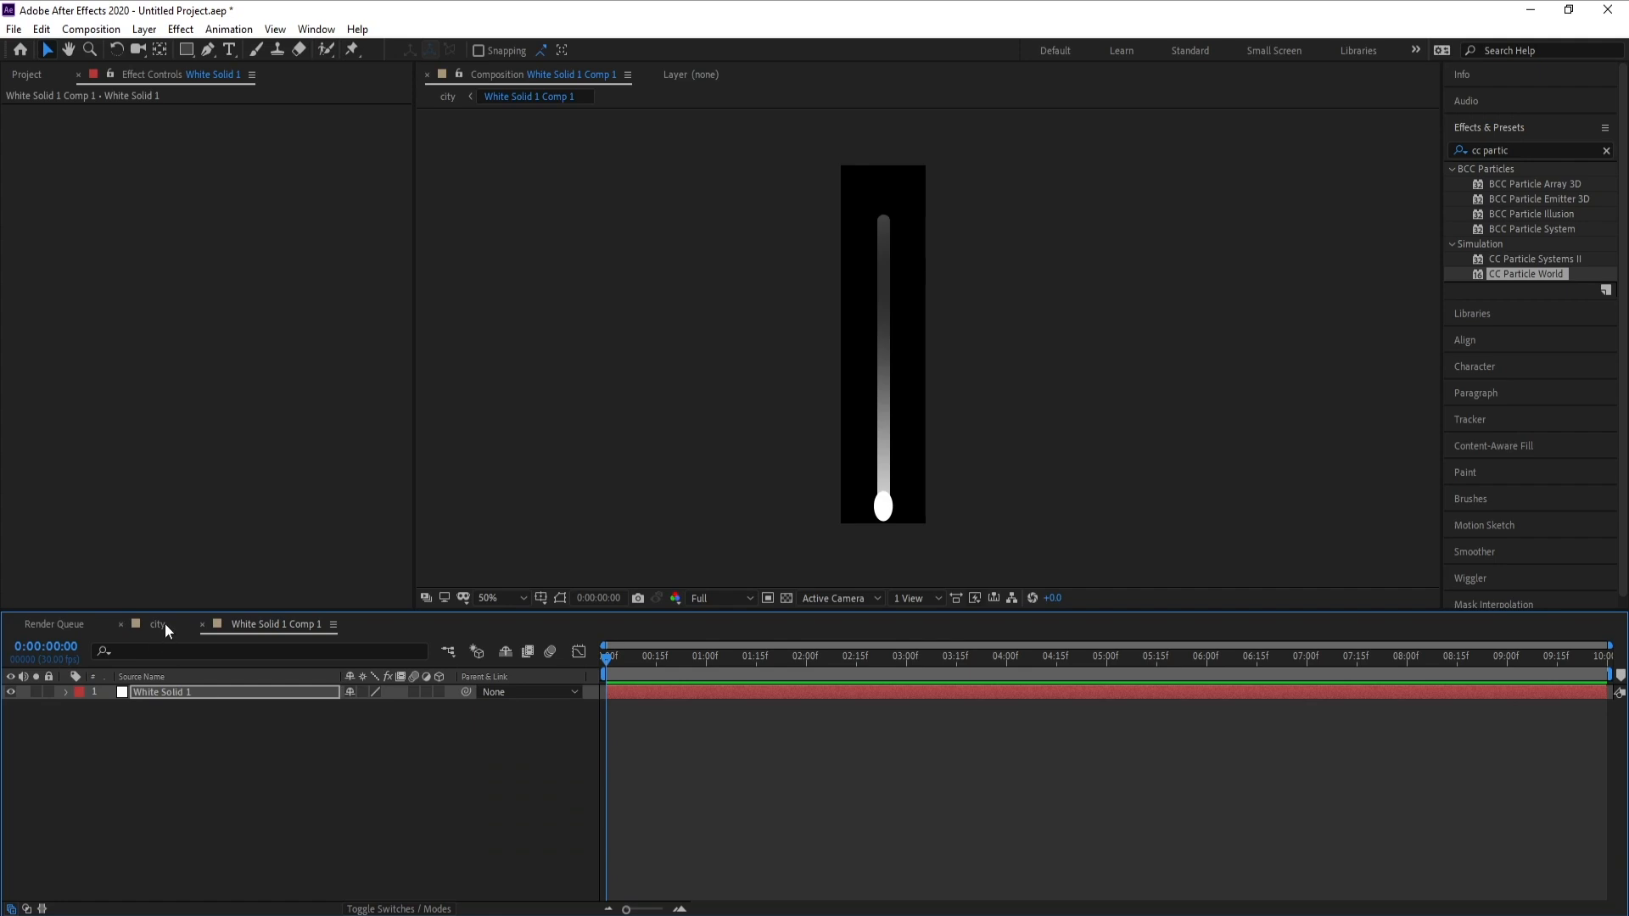
{"action": "left_click", "coordinate": [165, 625]}
{"action": "left_click_drag", "start_coordinate": [609, 661], "coordinate": [475, 676]}
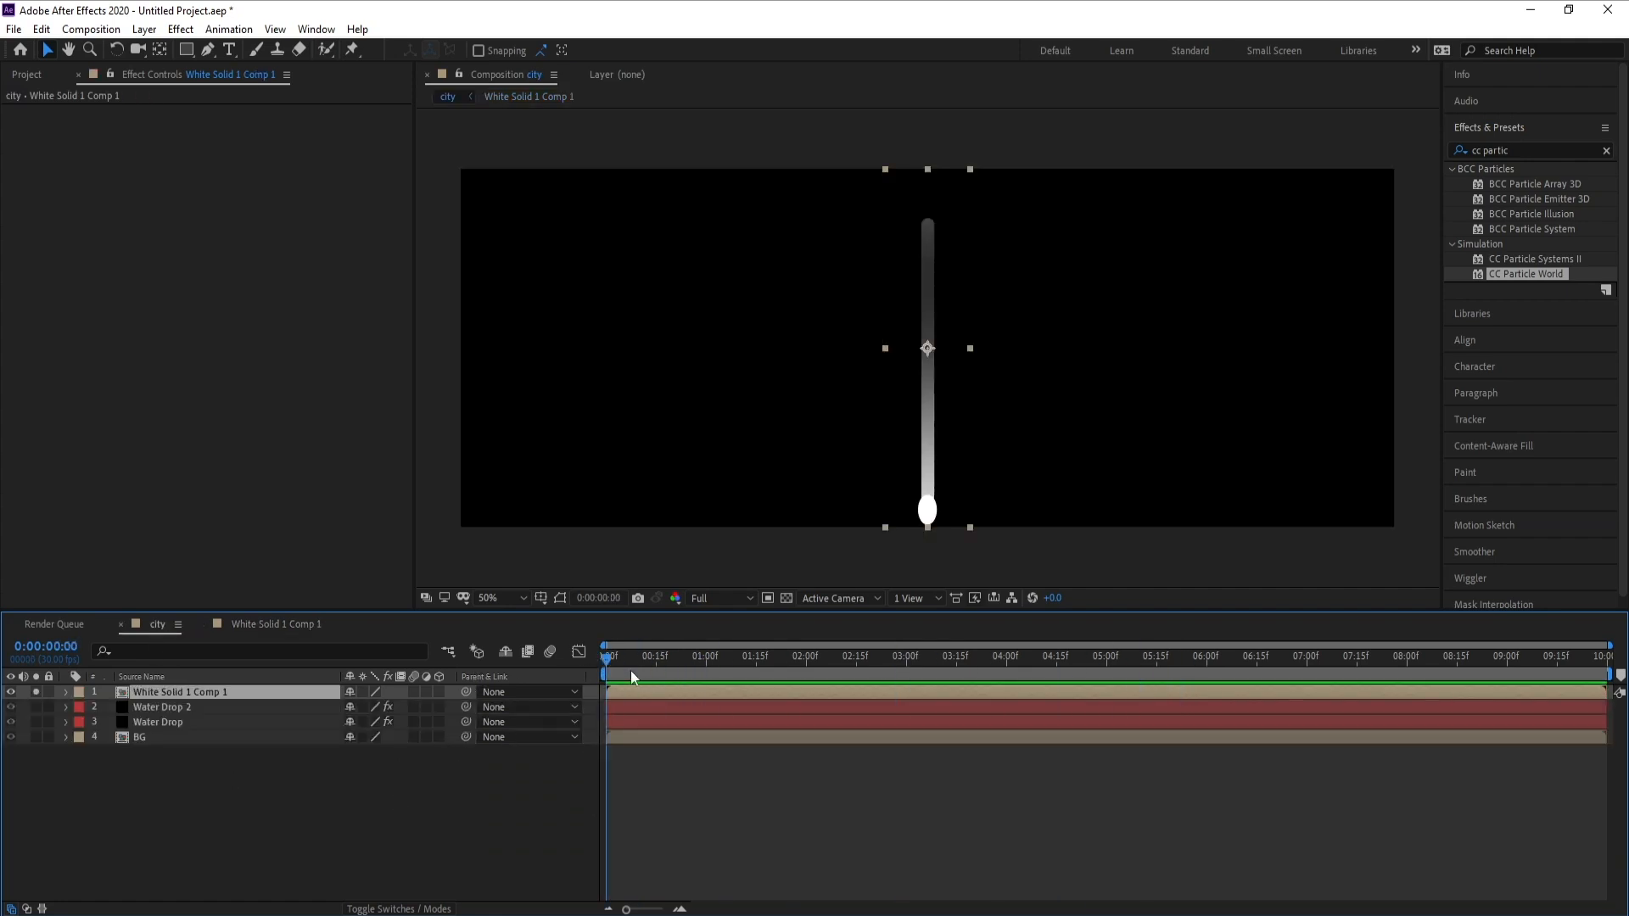
{"action": "left_click_drag", "start_coordinate": [616, 664], "coordinate": [582, 661]}
{"action": "left_click", "coordinate": [360, 828]}
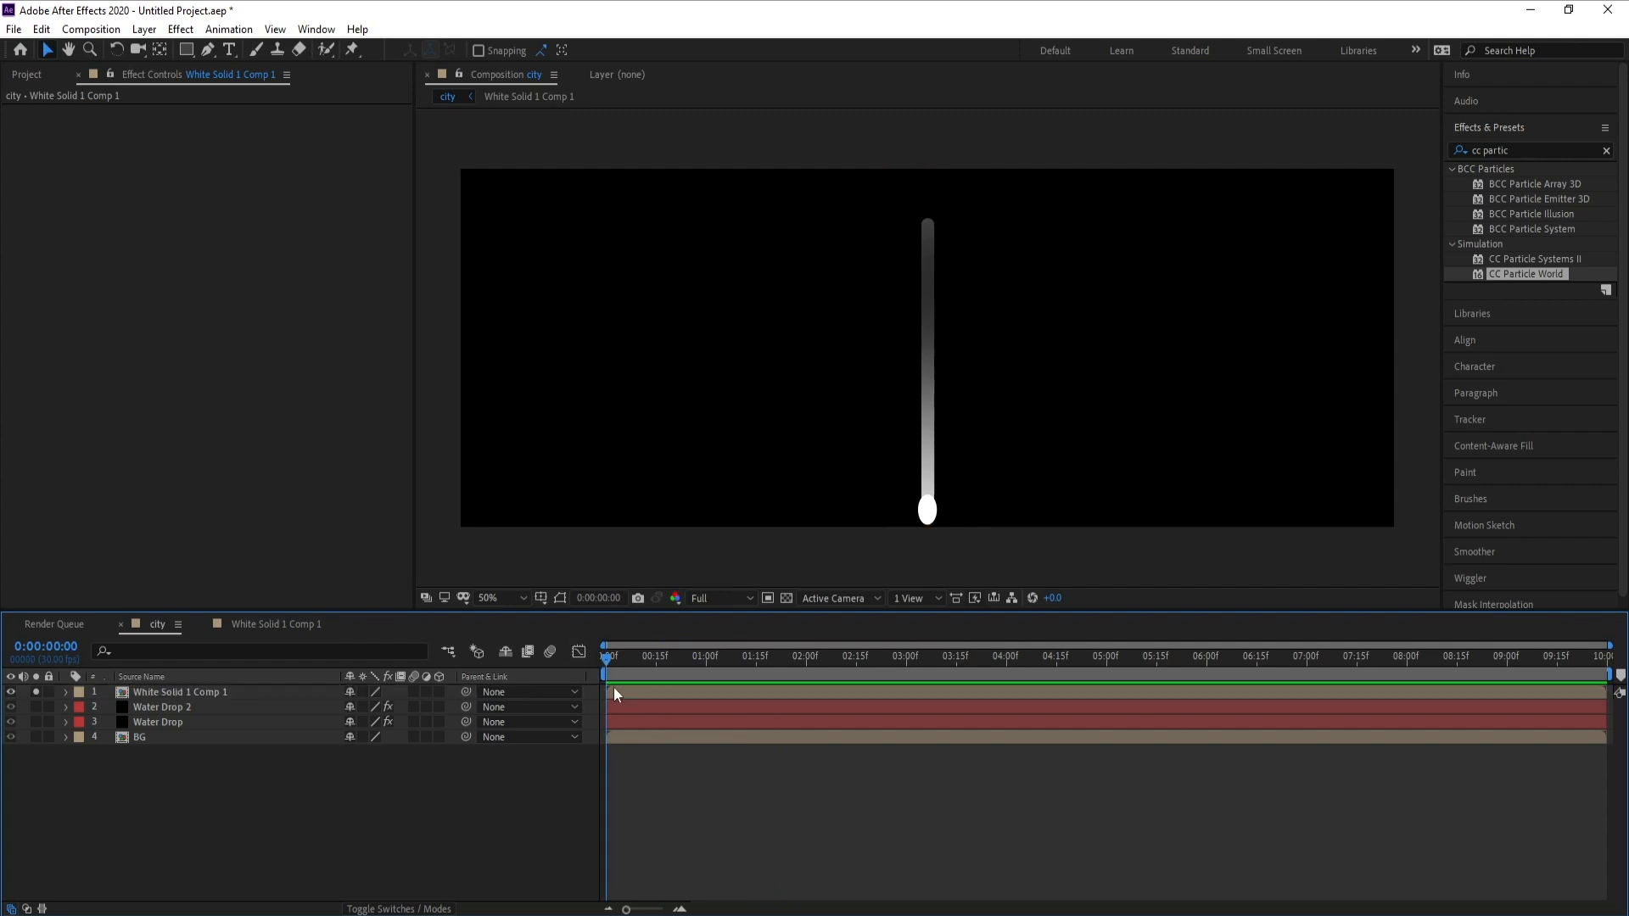
{"action": "left_click", "coordinate": [159, 691]}
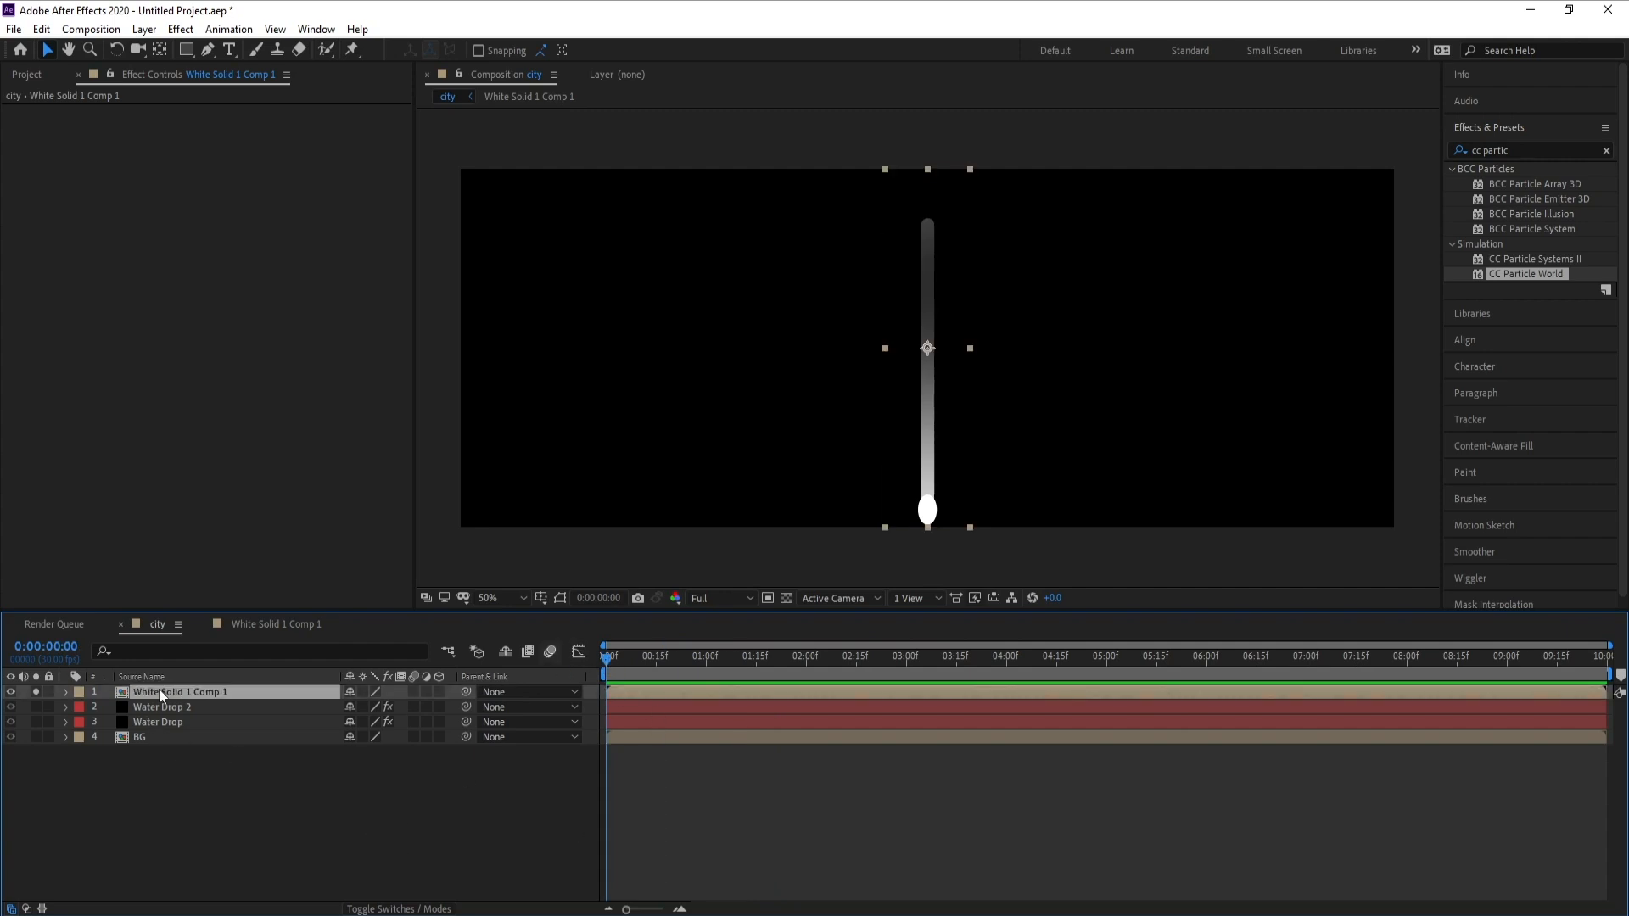
Step: Move White Solid 1 Comp 1 above the frame to position 1100, -626 and add a Position keyframe at 0:00:00:00
{"action": "key", "text": "p"}
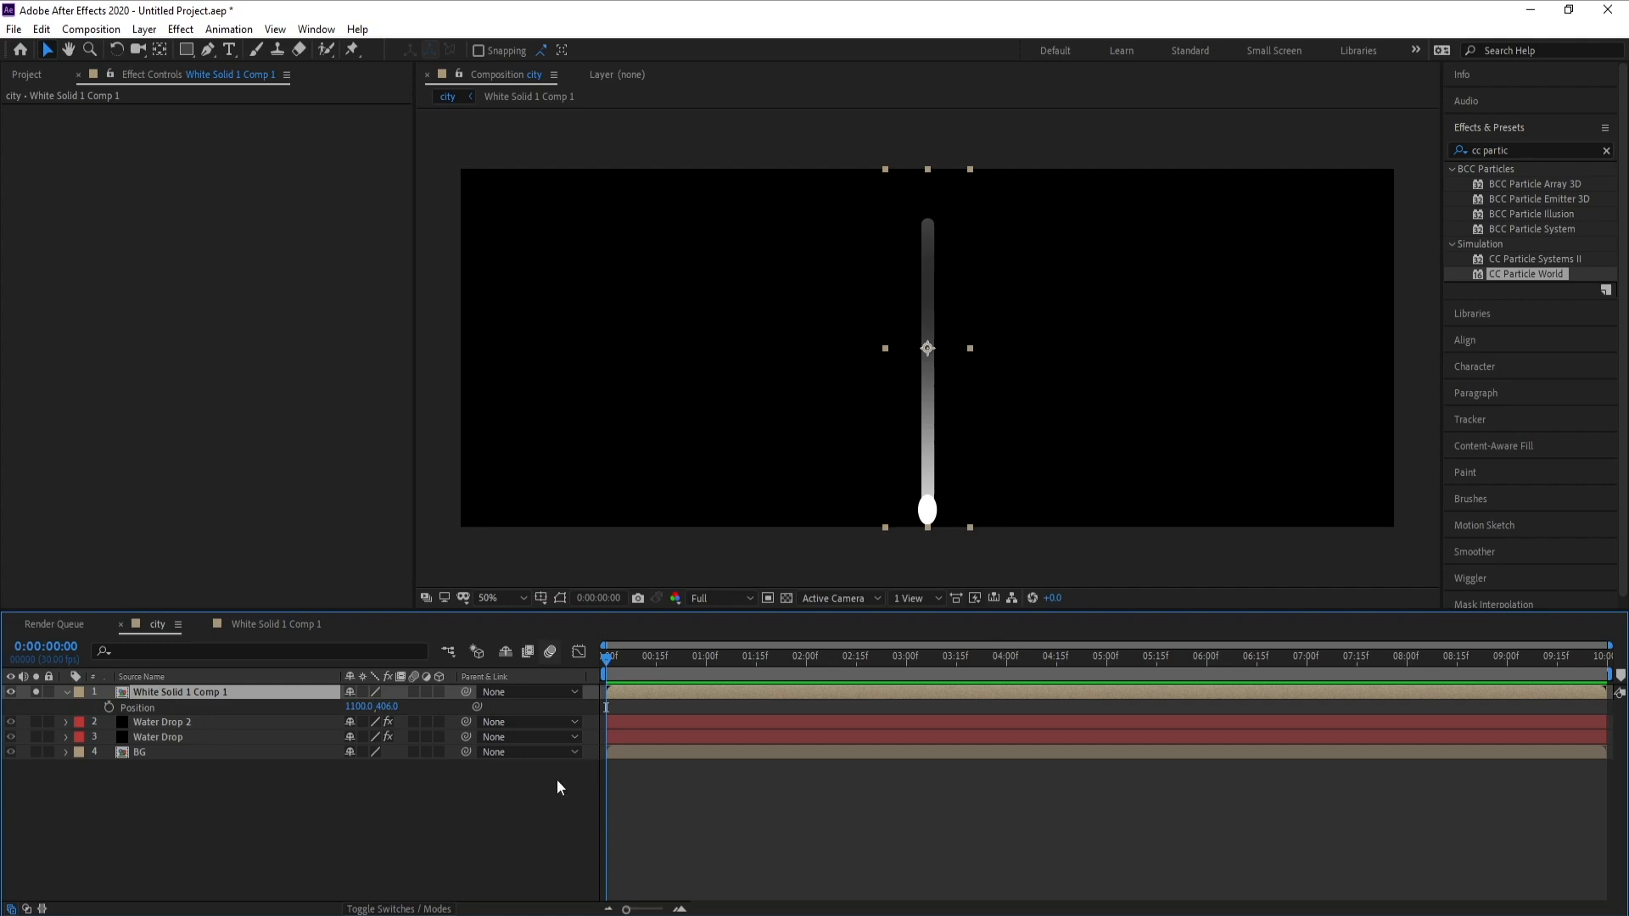
{"action": "left_click", "coordinate": [387, 707]}
{"action": "type", "text": "77"}
{"action": "key", "text": "Return"}
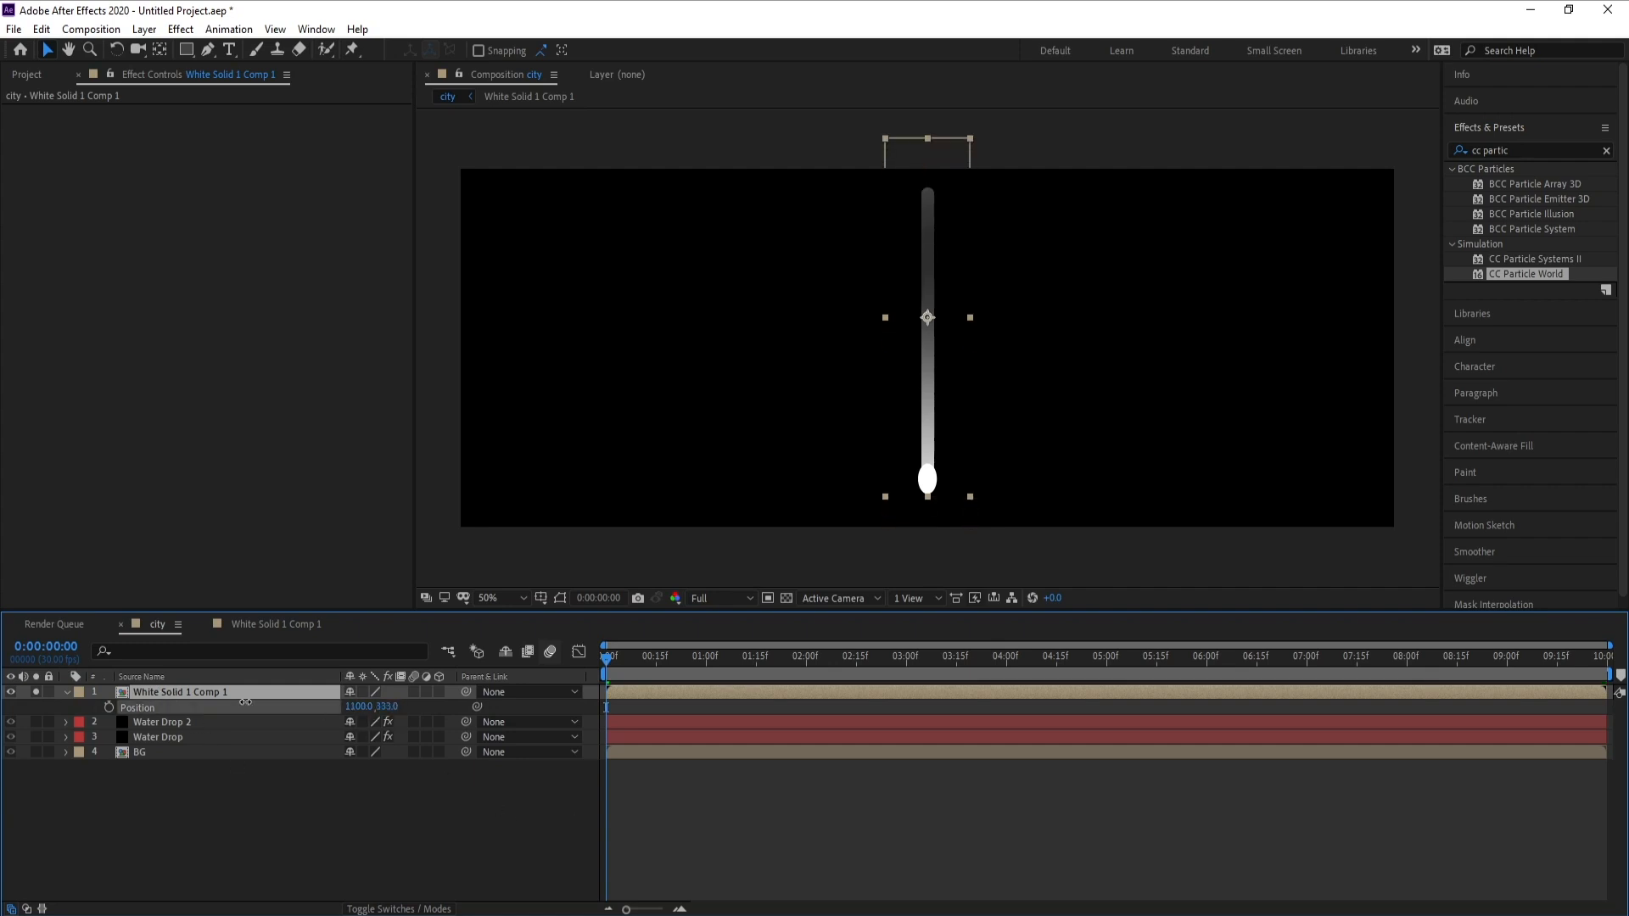
{"action": "left_click_drag", "start_coordinate": [383, 707], "coordinate": [100, 705]}
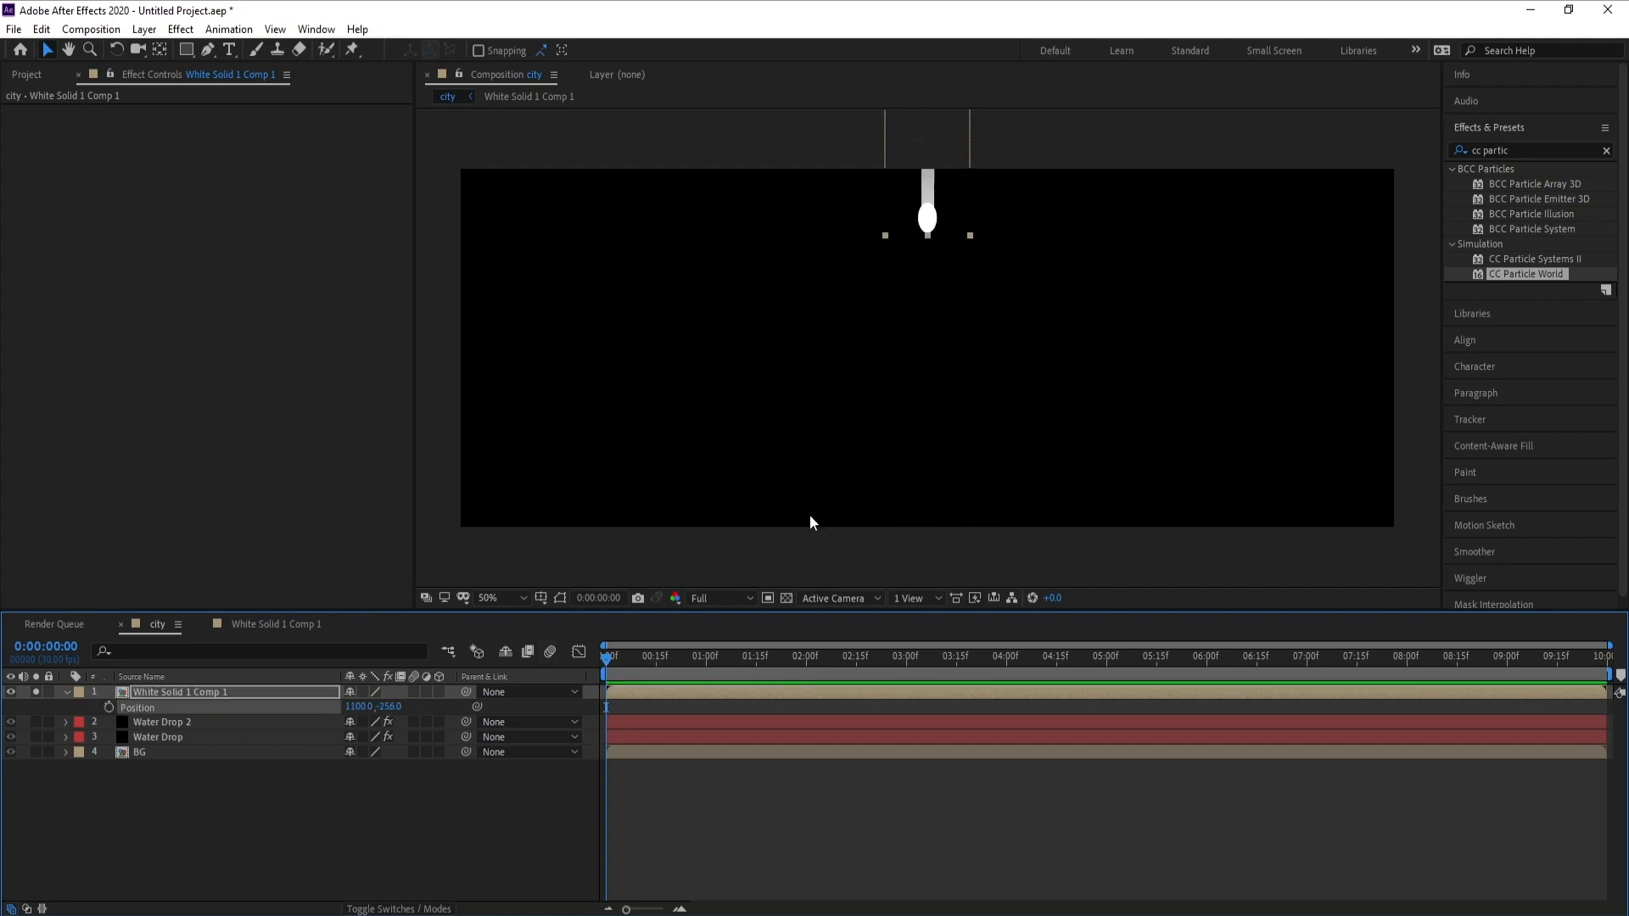
{"action": "key", "text": "comma"}
{"action": "left_click_drag", "start_coordinate": [392, 707], "coordinate": [85, 720]}
{"action": "left_click_drag", "start_coordinate": [402, 710], "coordinate": [344, 728]}
{"action": "left_click", "coordinate": [109, 707]}
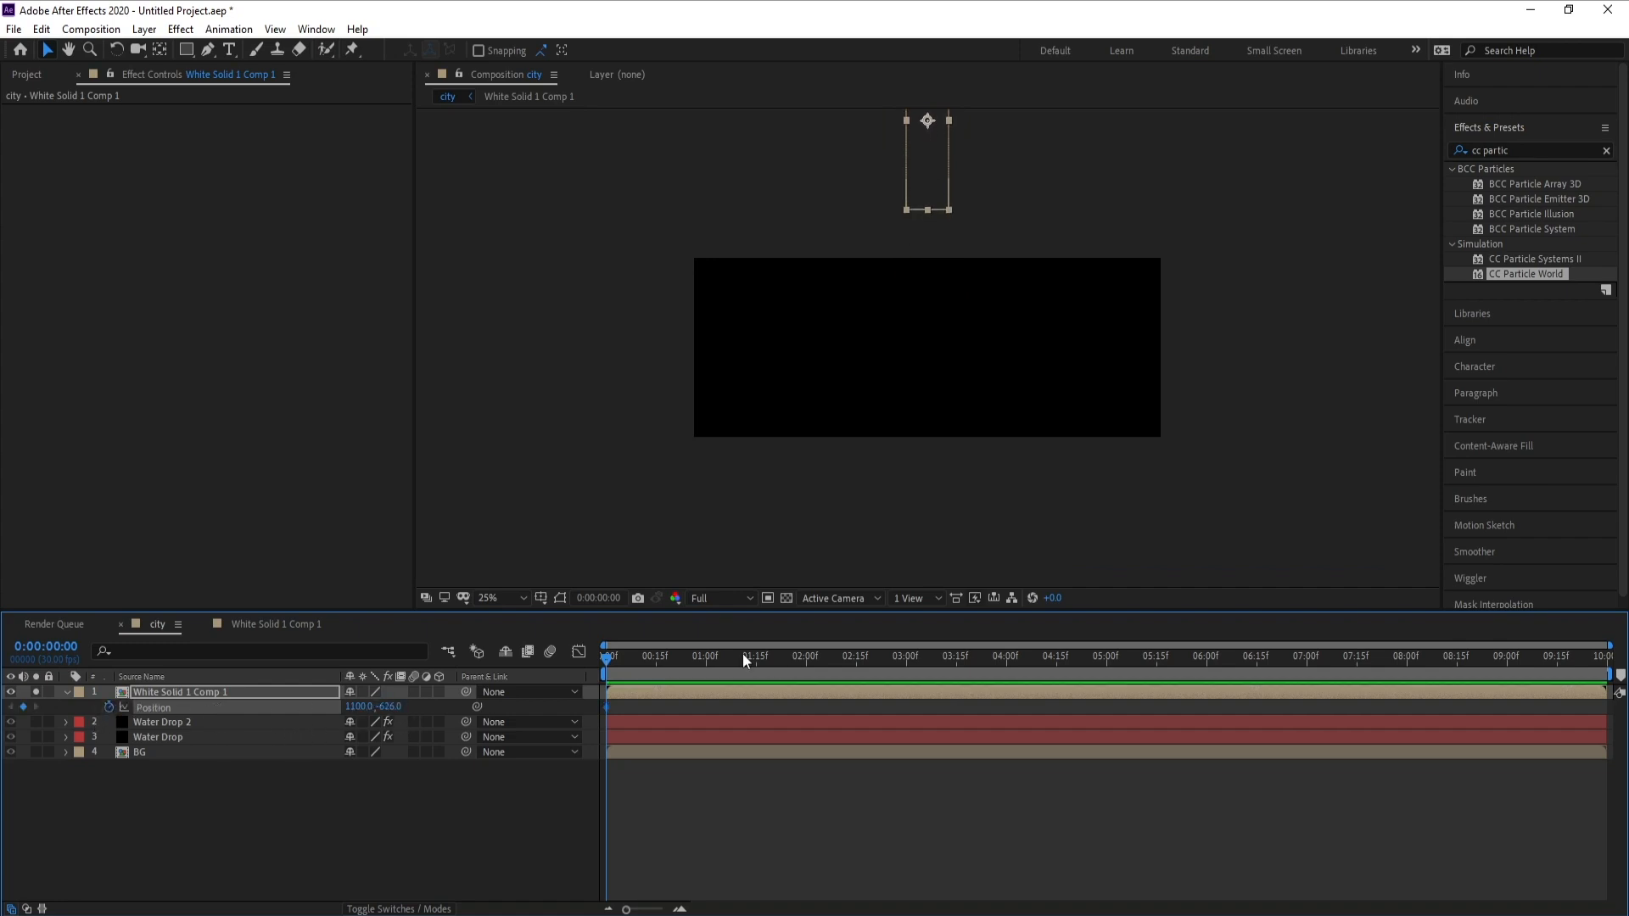
Step: At 0:00:09:29, set the streak's position to 1100, 1438 below the frame and preview its fall
{"action": "left_click_drag", "start_coordinate": [618, 659], "coordinate": [1604, 658]}
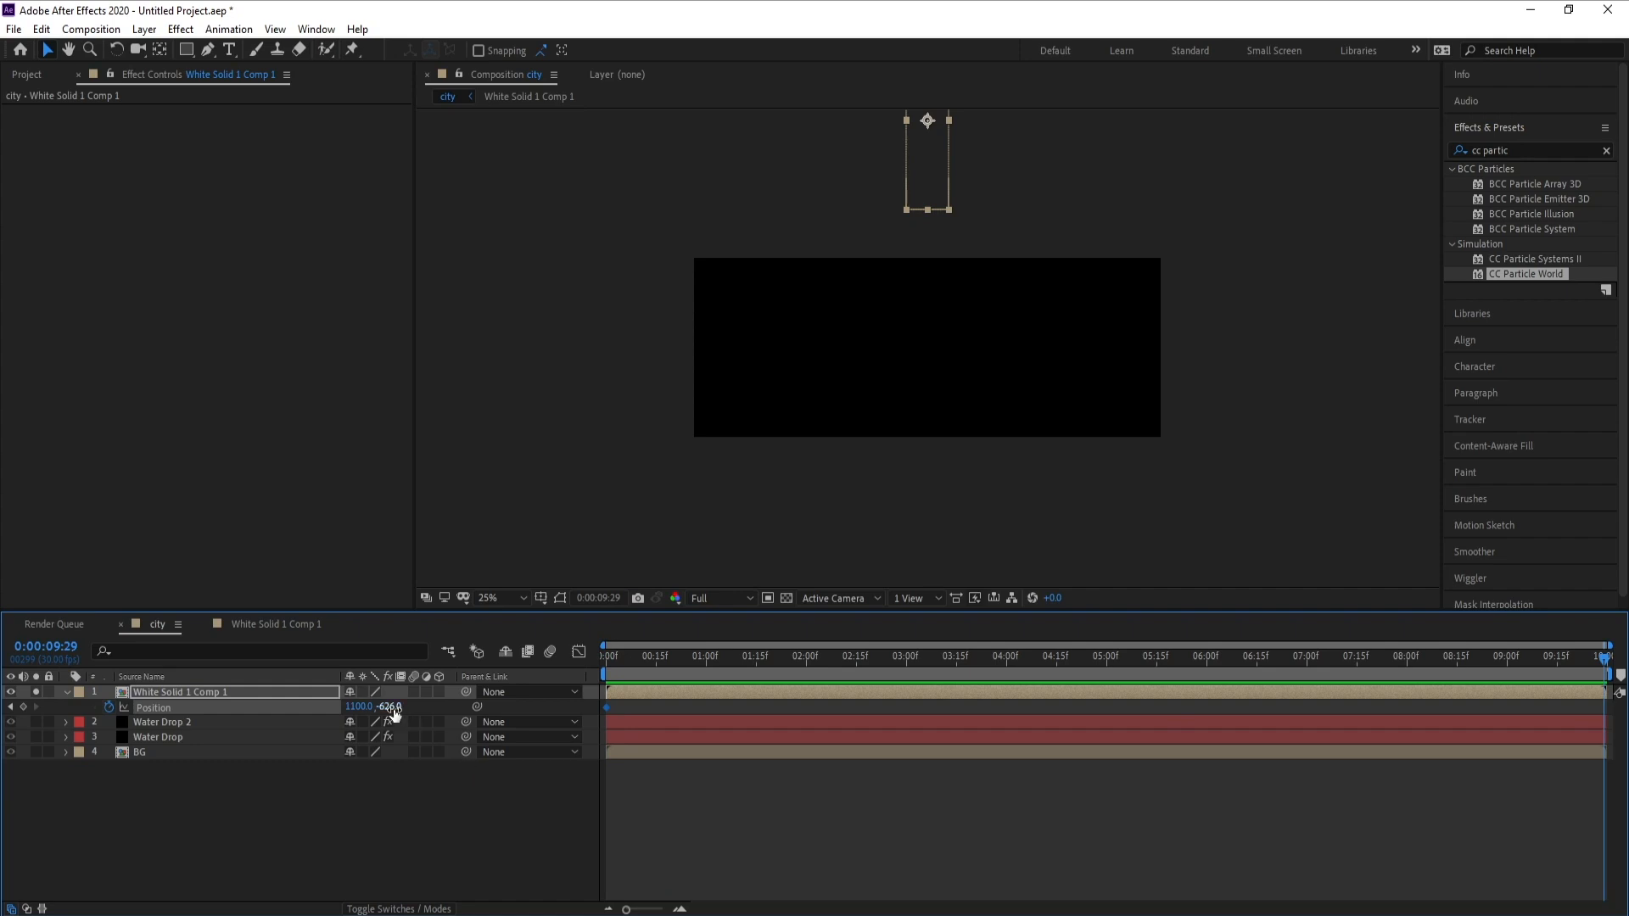
{"action": "left_click_drag", "start_coordinate": [383, 707], "coordinate": [644, 738]}
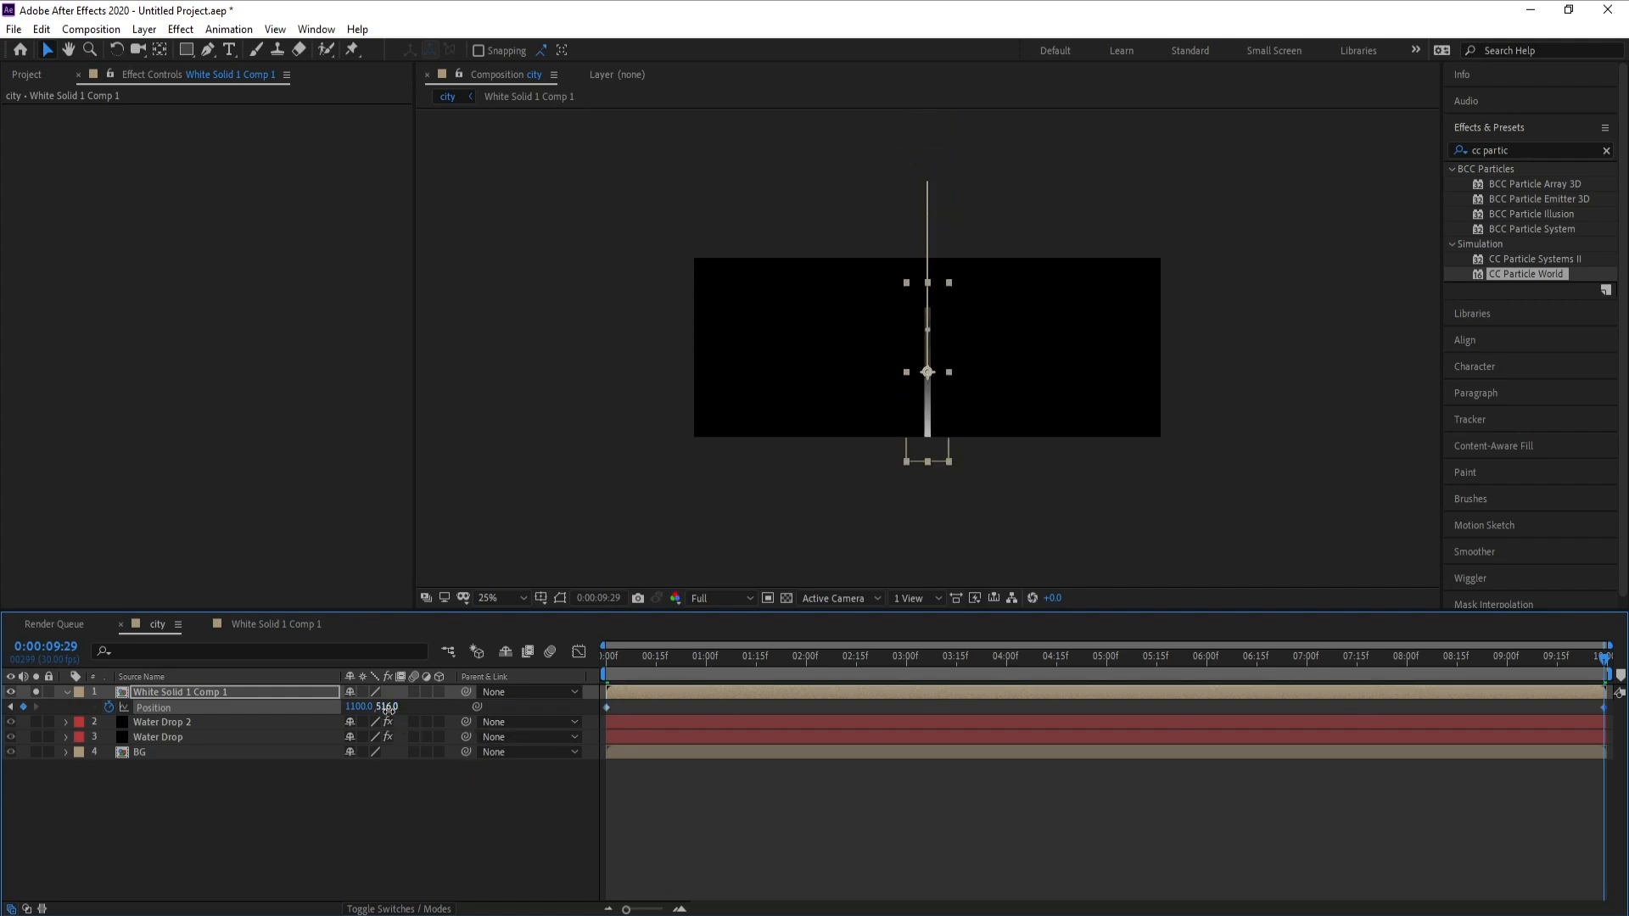
{"action": "left_click_drag", "start_coordinate": [386, 706], "coordinate": [1036, 747]}
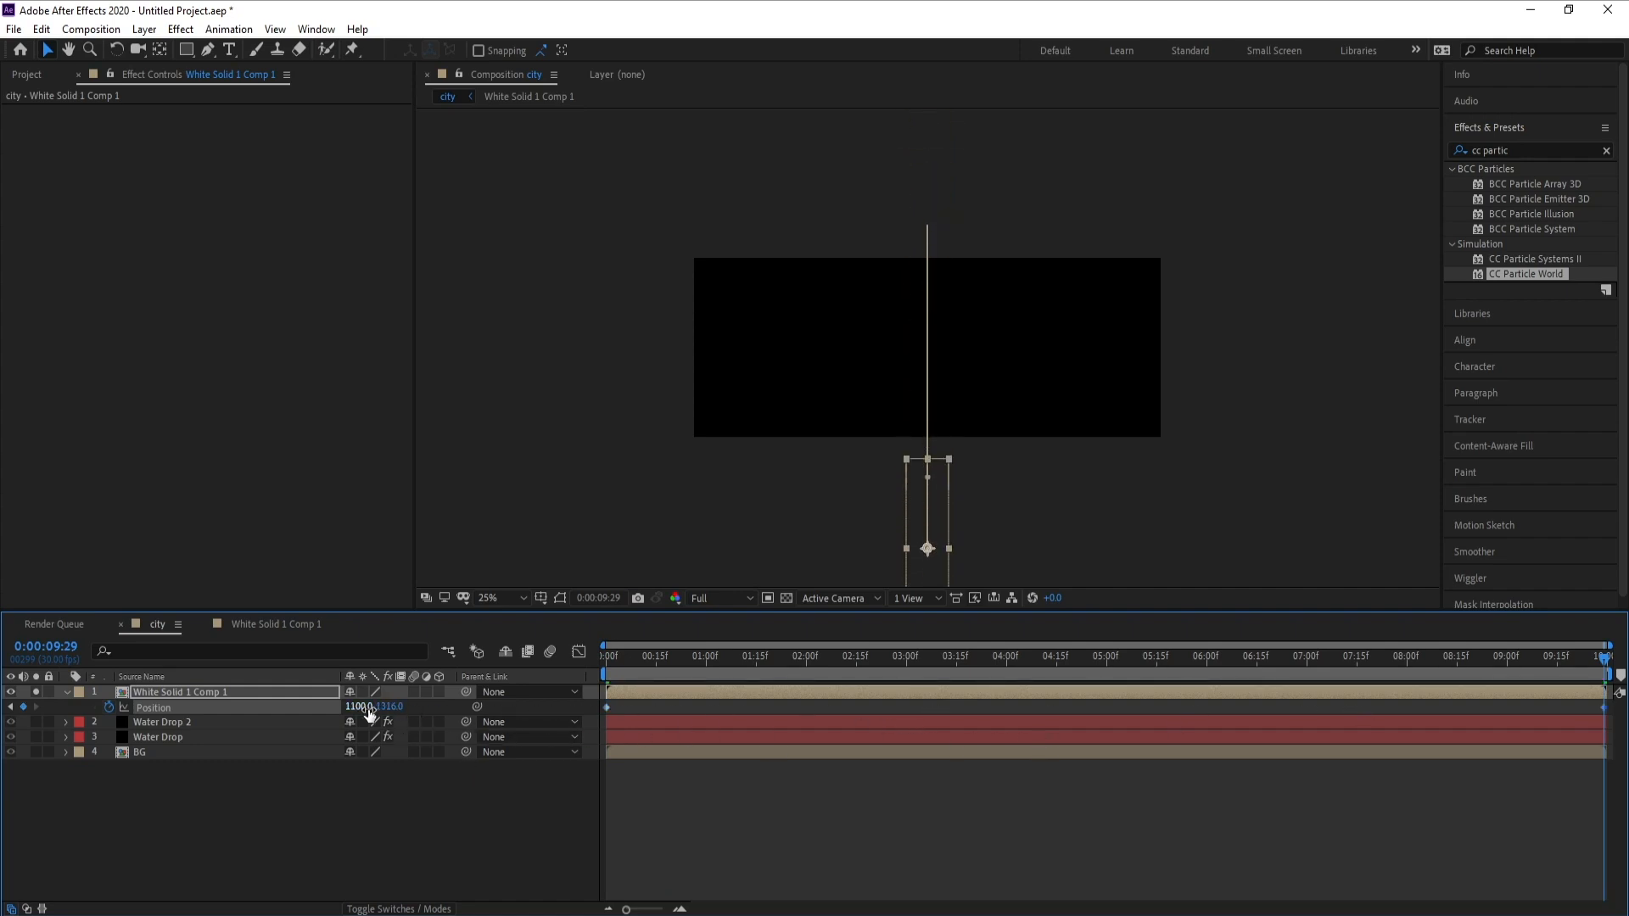
{"action": "left_click_drag", "start_coordinate": [391, 707], "coordinate": [486, 722]}
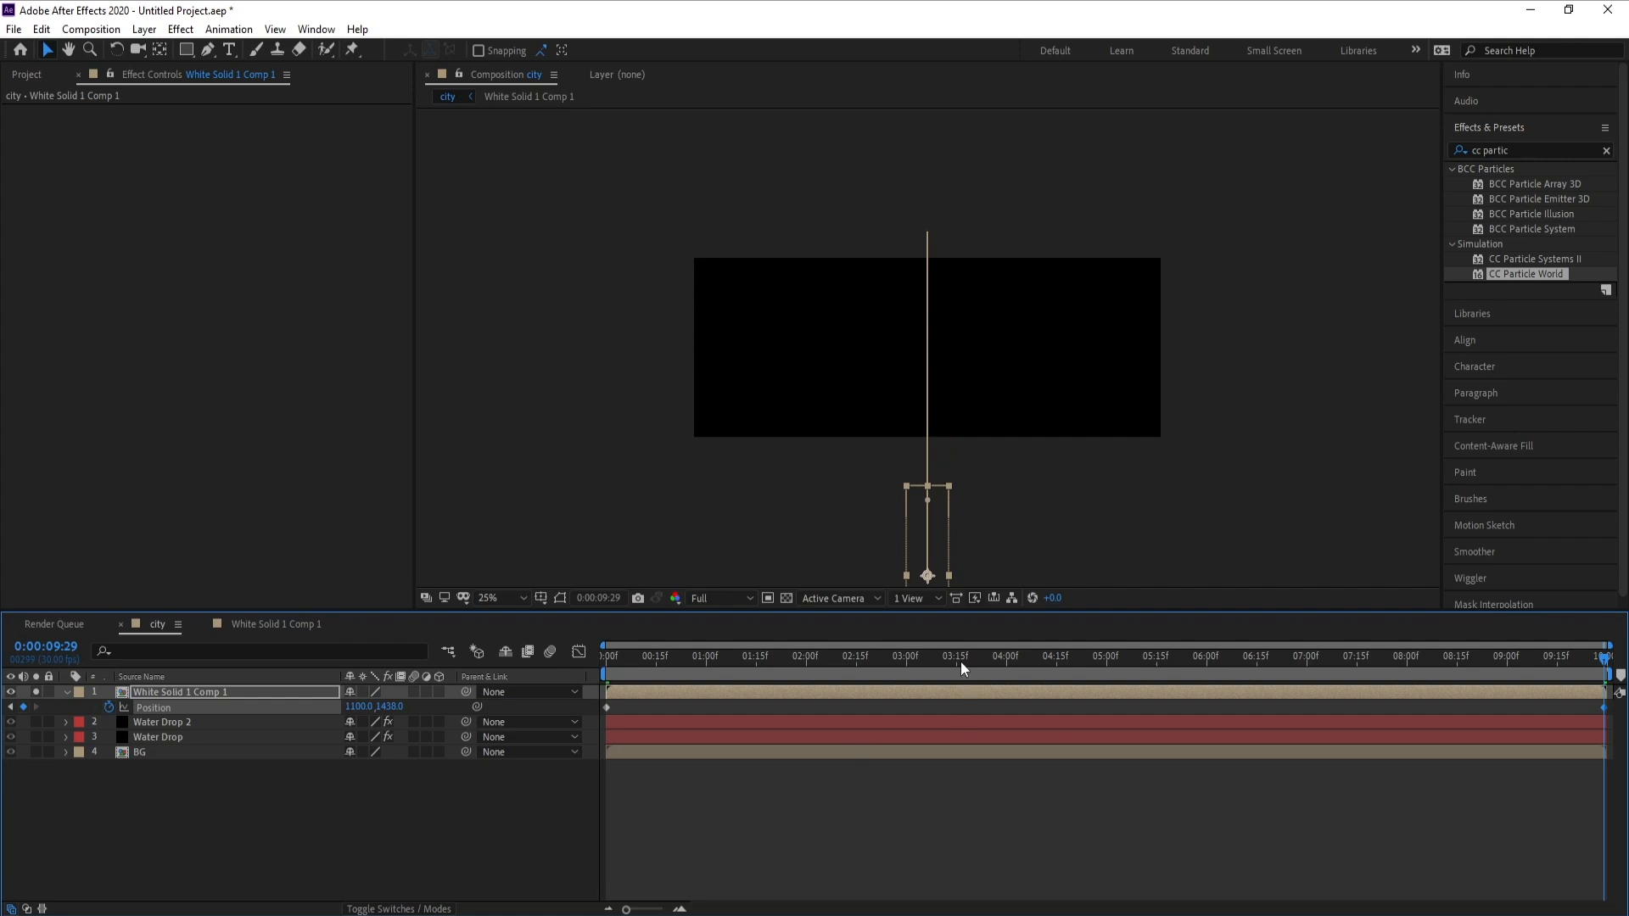
{"action": "mouse_move", "coordinate": [960, 662]}
{"action": "left_mouse_down"}
{"action": "mouse_move", "coordinate": [634, 675]}
{"action": "mouse_move", "coordinate": [937, 677]}
{"action": "left_mouse_up"}
{"action": "key", "text": "space"}
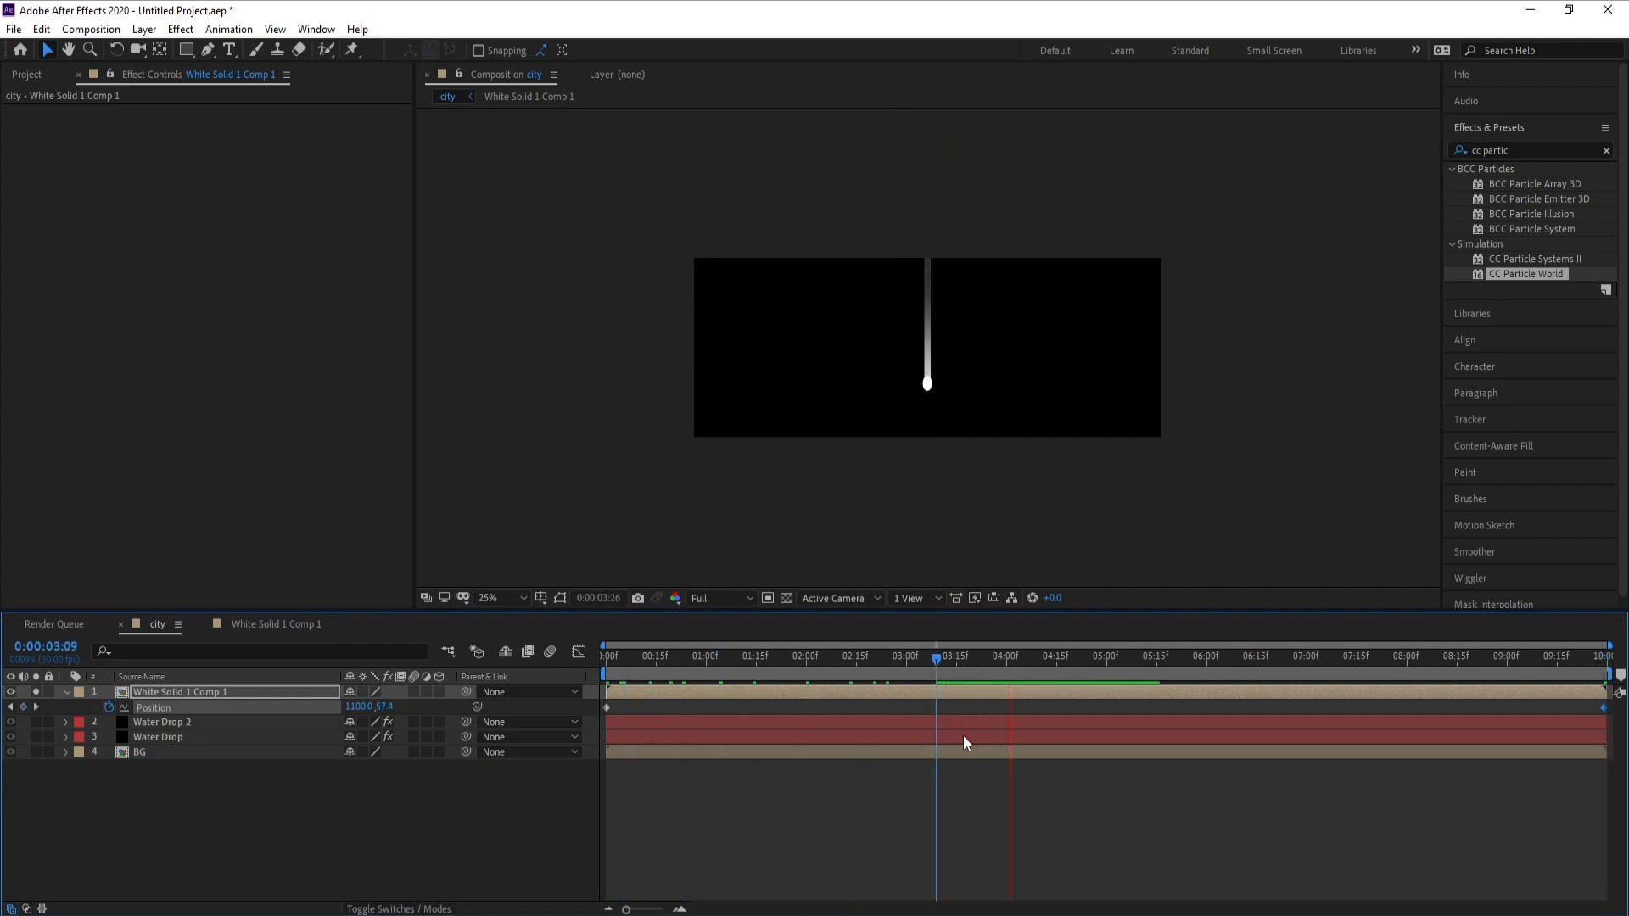
Step: Lower the streak's end position further below the frame at the last frame and replay the falling animation
{"action": "left_click_drag", "start_coordinate": [940, 666], "coordinate": [1607, 669]}
{"action": "left_click_drag", "start_coordinate": [404, 710], "coordinate": [769, 710]}
{"action": "left_click", "coordinate": [919, 660]}
{"action": "key", "text": "space"}
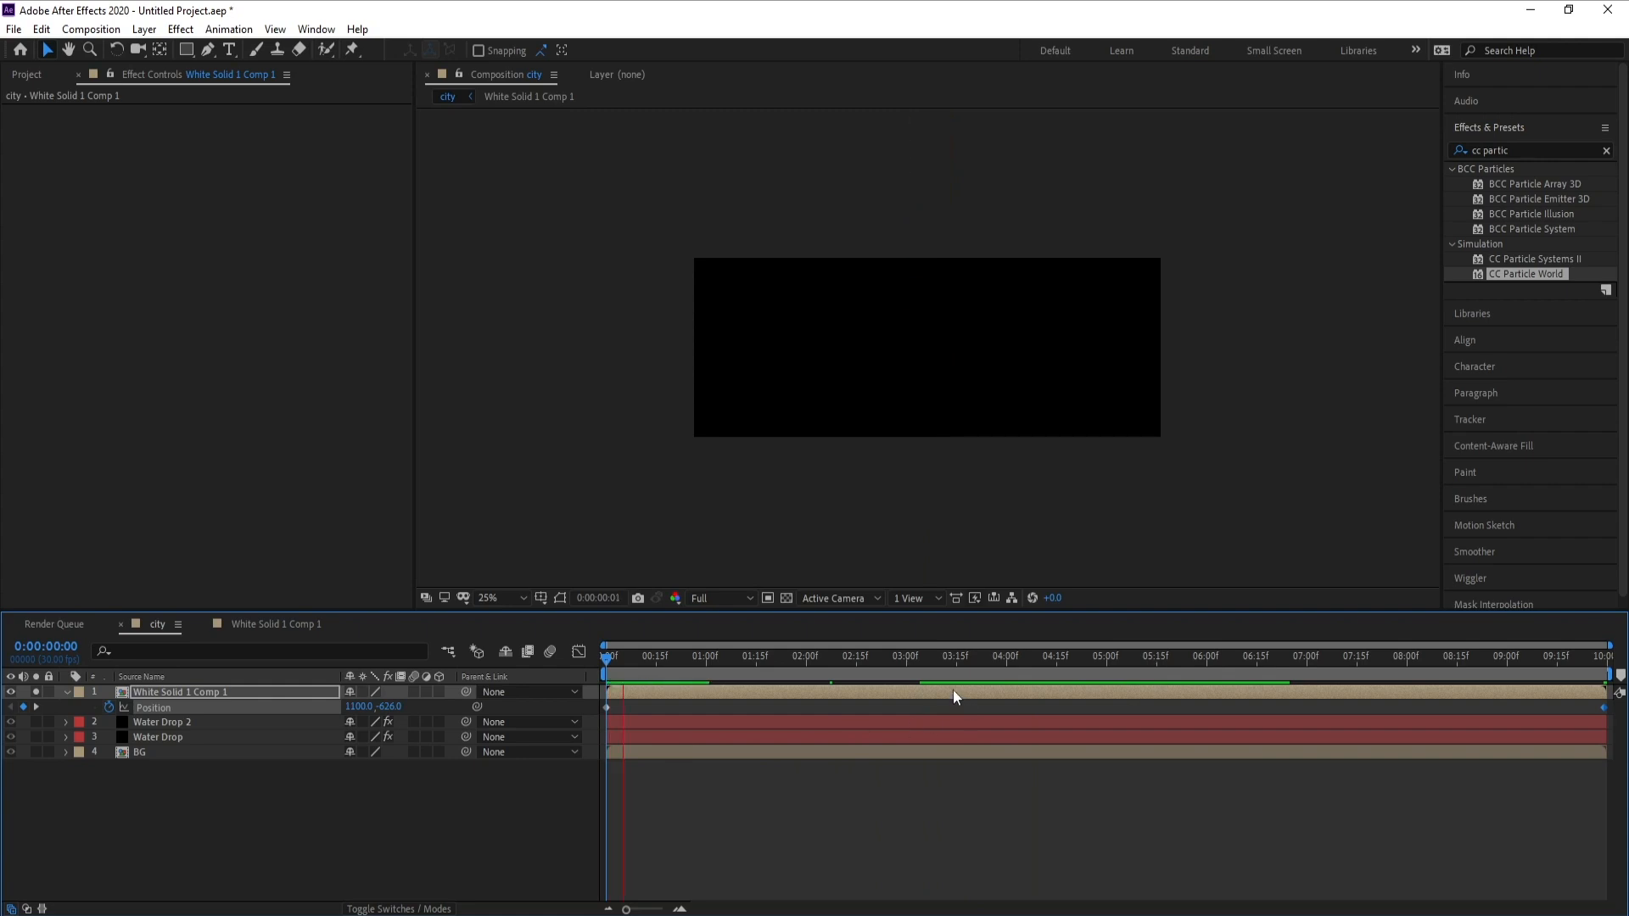
{"action": "left_click", "coordinate": [939, 670]}
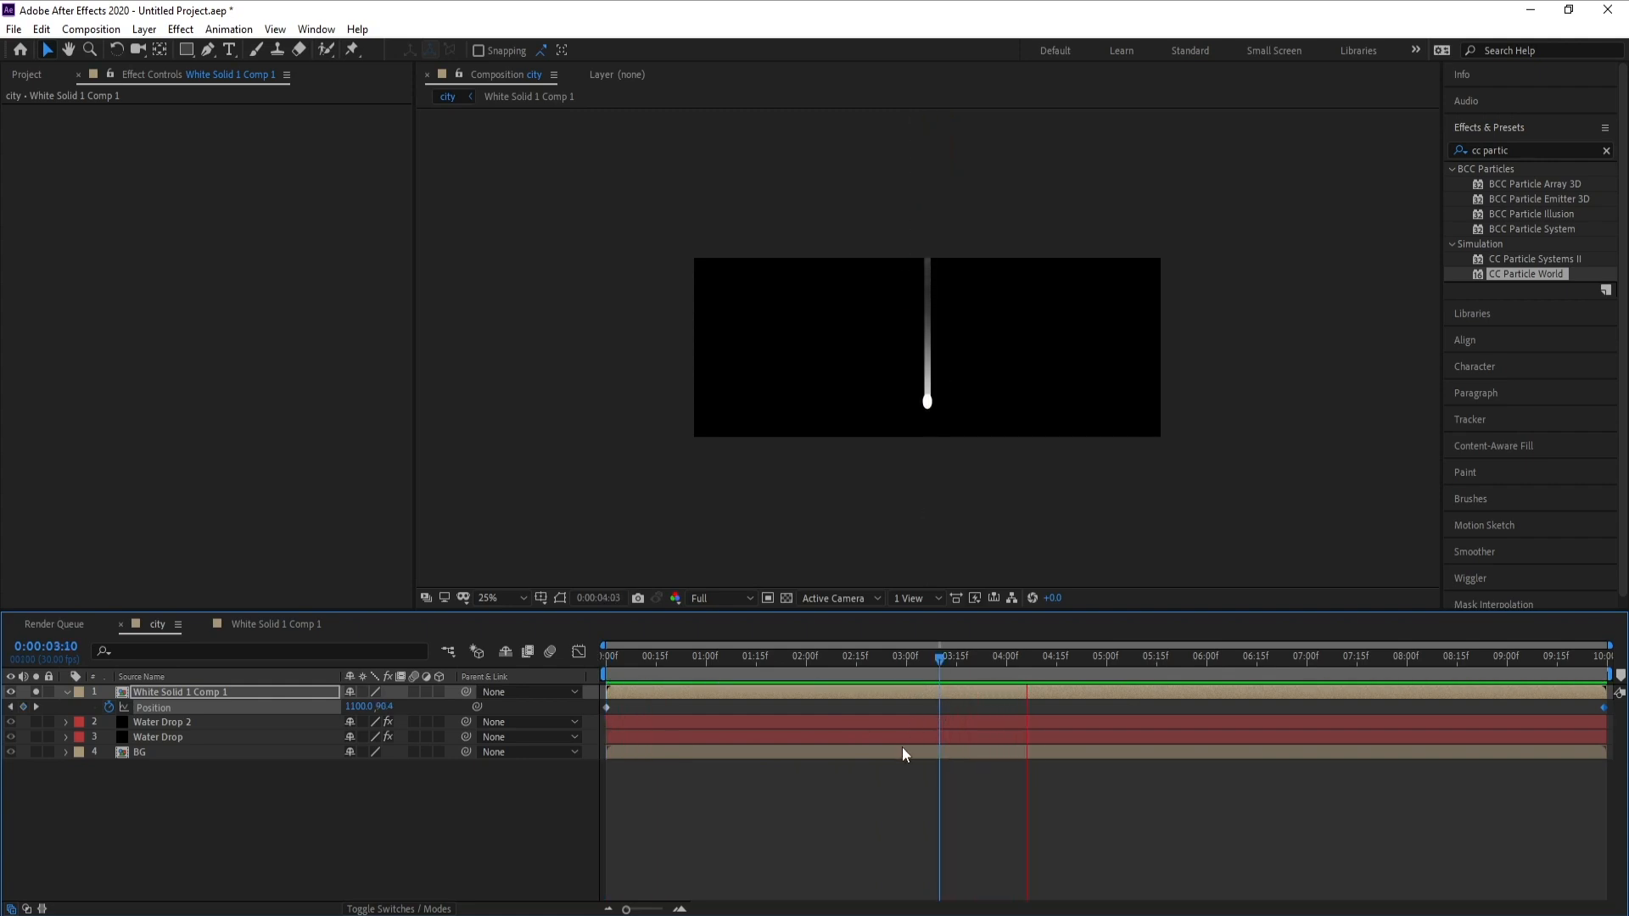
{"action": "key", "text": "space"}
{"action": "left_click_drag", "start_coordinate": [976, 665], "coordinate": [1063, 703]}
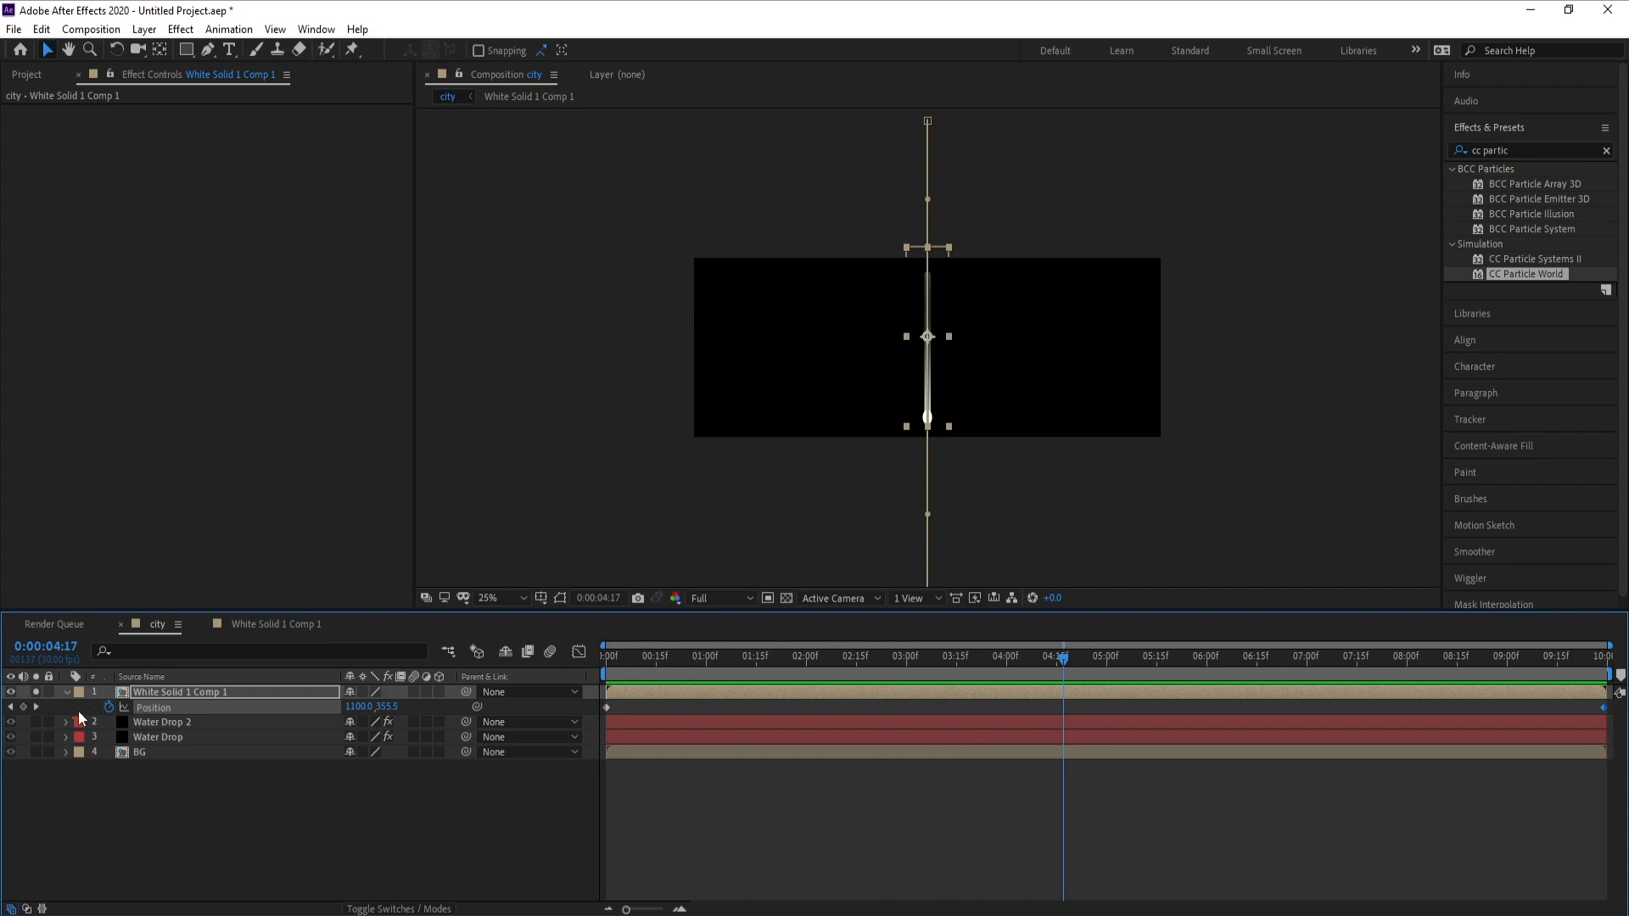
Step: Pre-compose White Solid 1 Comp 1 as 'Drop Water 3', moving all attributes into the new composition
{"action": "left_click", "coordinate": [67, 692]}
{"action": "left_click_drag", "start_coordinate": [1063, 667], "coordinate": [980, 671]}
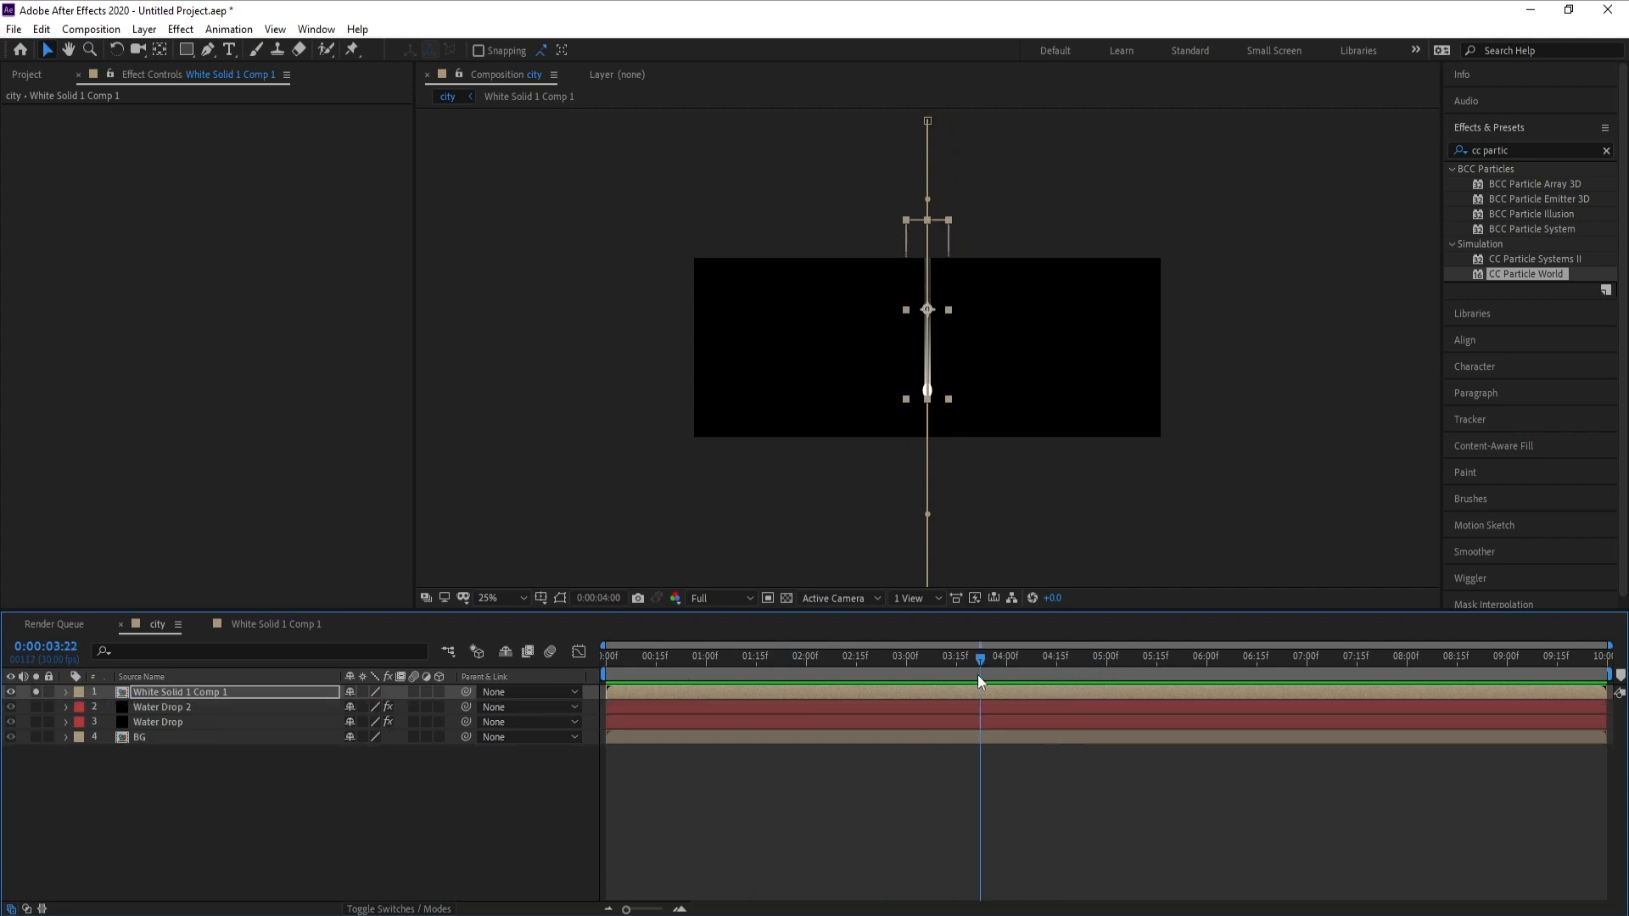
{"action": "right_click", "coordinate": [207, 696]}
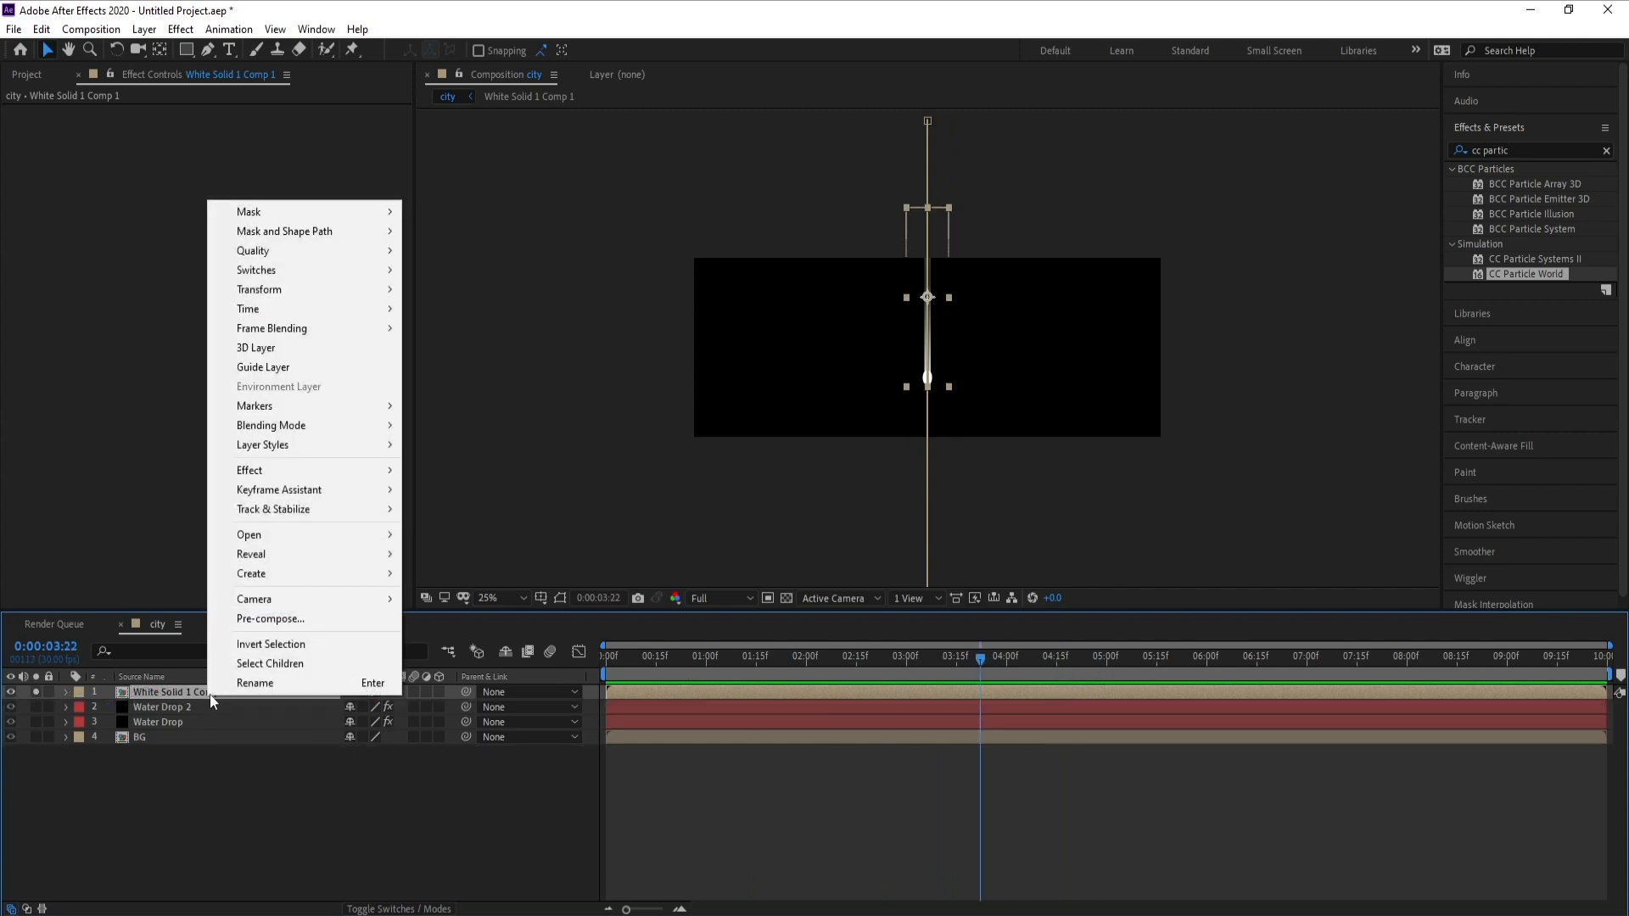
{"action": "left_click", "coordinate": [297, 625]}
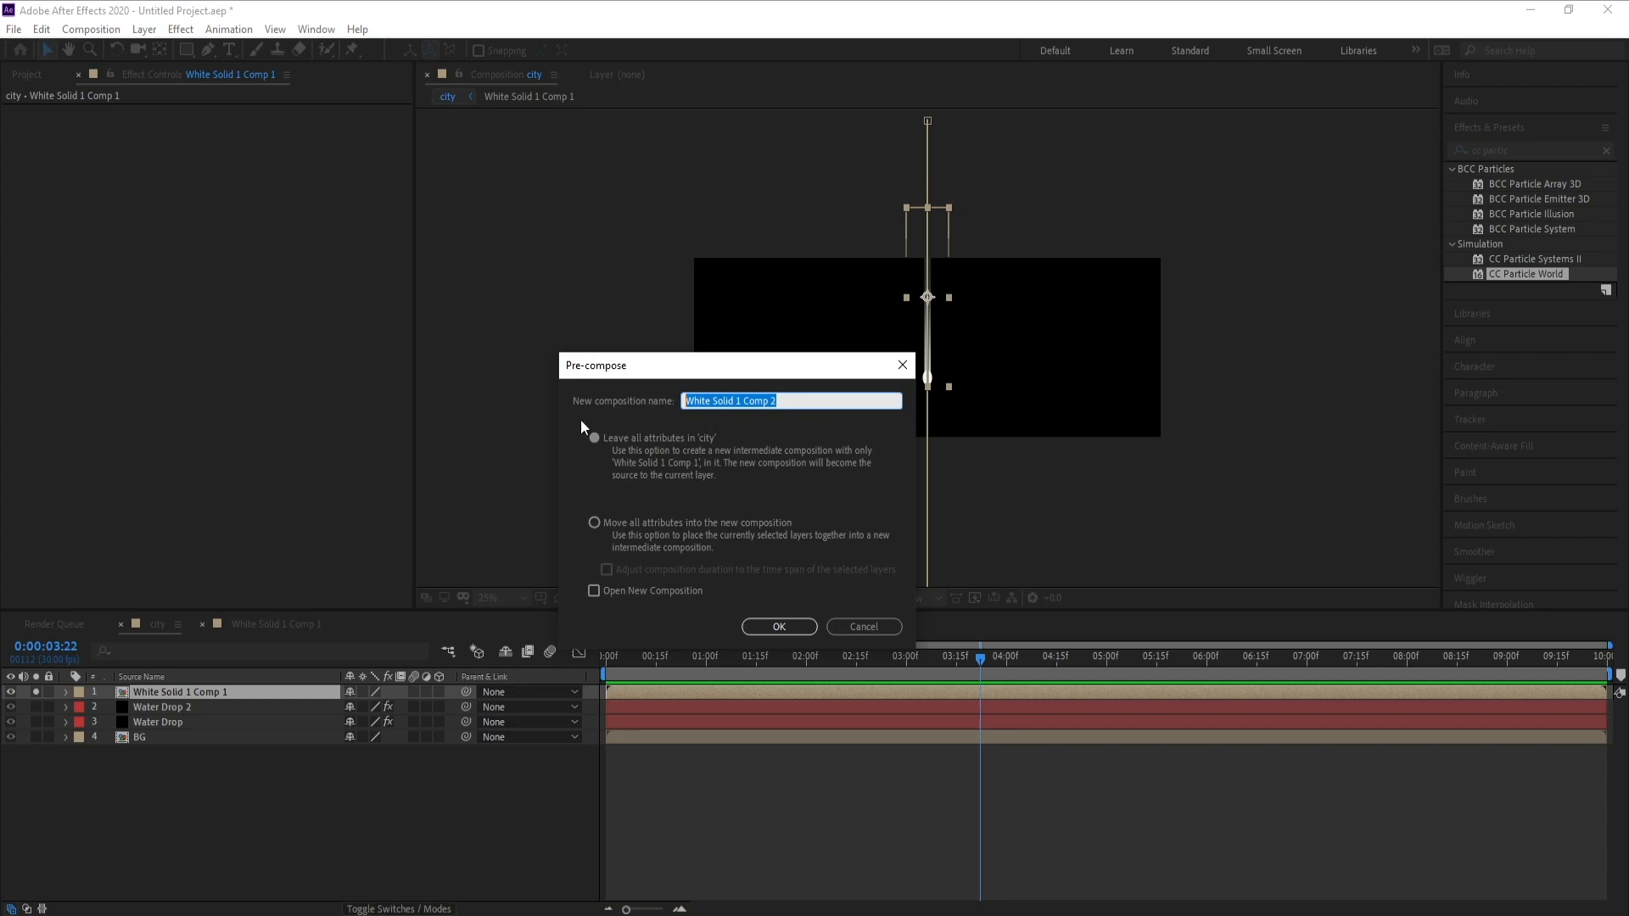
{"action": "type", "text": "Drop Water 3"}
{"action": "left_click", "coordinate": [594, 523]}
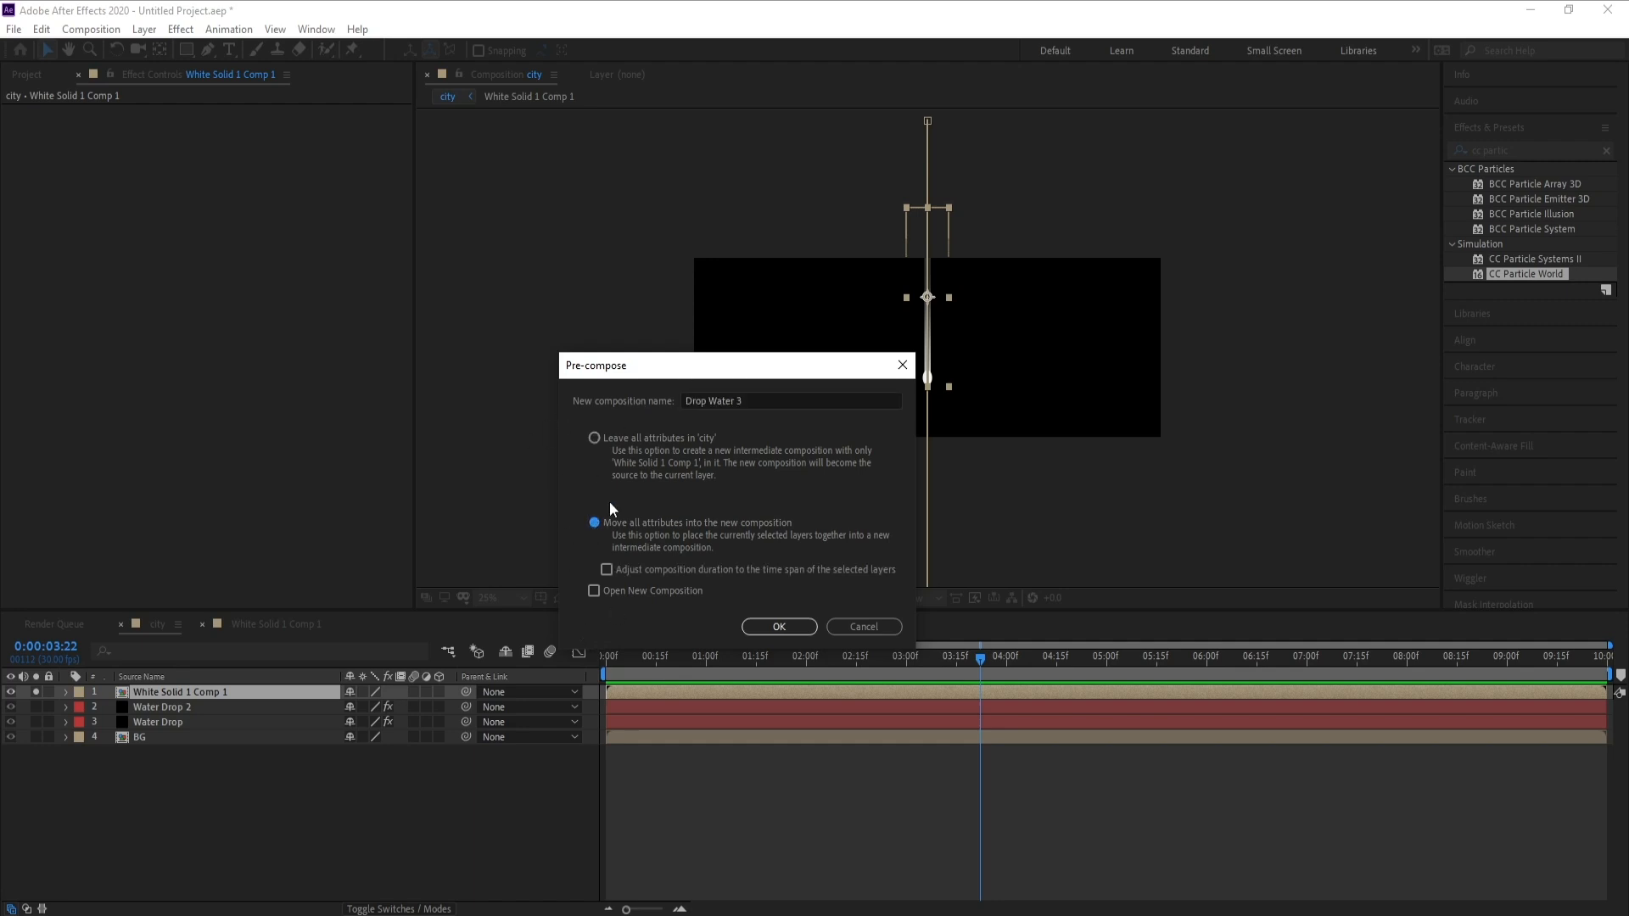
{"action": "left_click", "coordinate": [779, 627]}
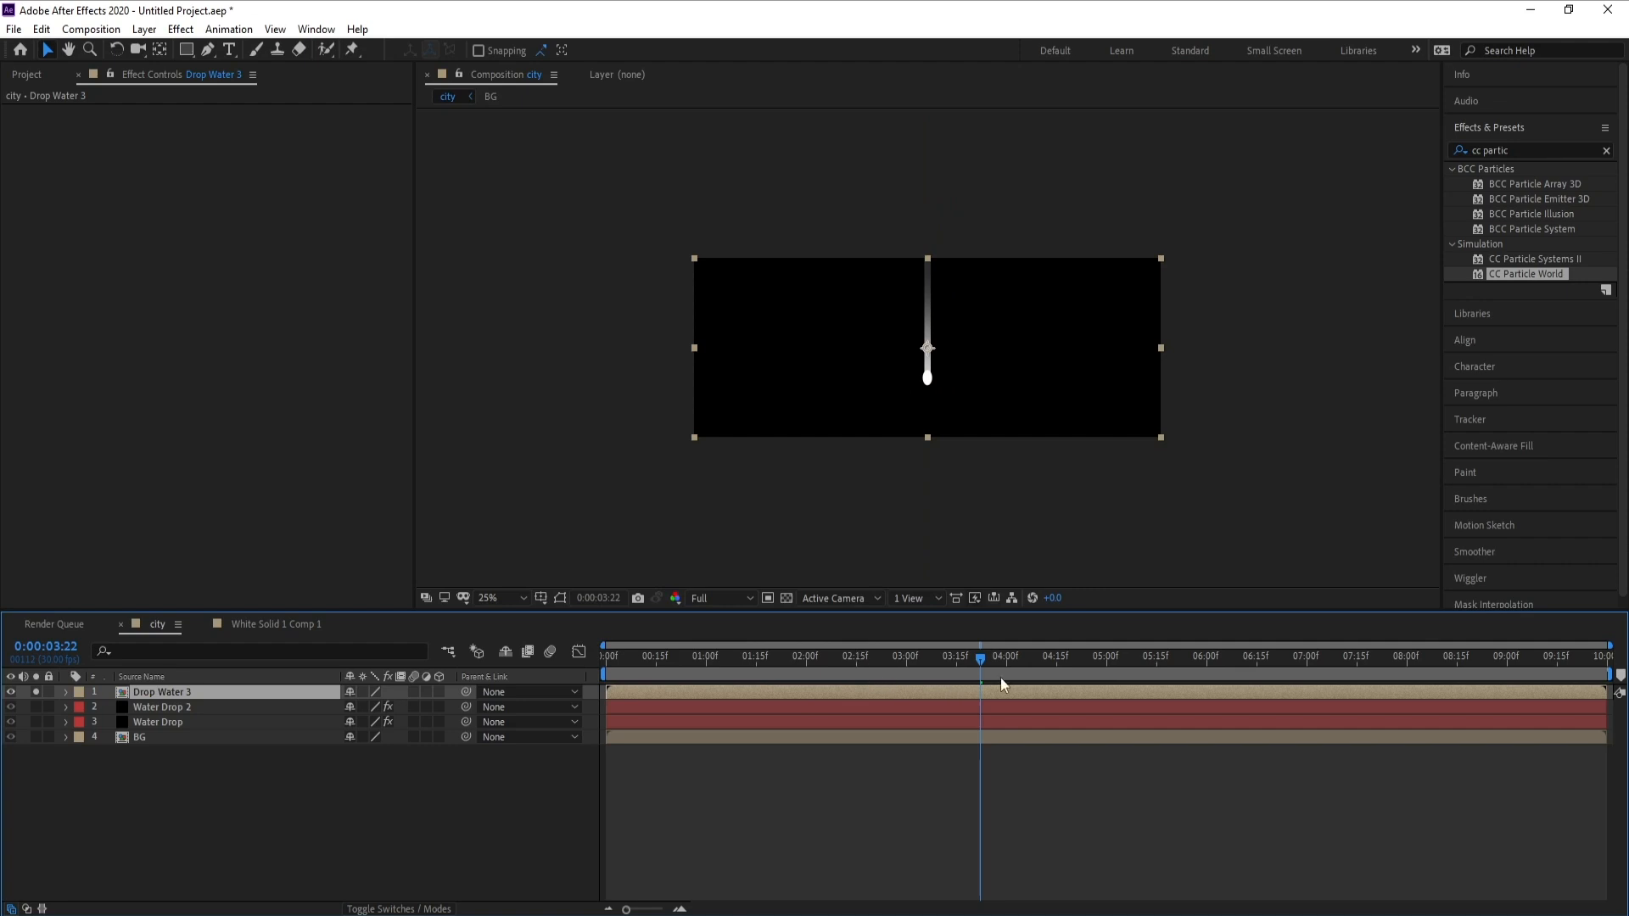
Step: Preview Drop Water 3 and inspect its nested White Solid 1 Comp 1, returning to the 'city' composition
{"action": "key", "text": "space"}
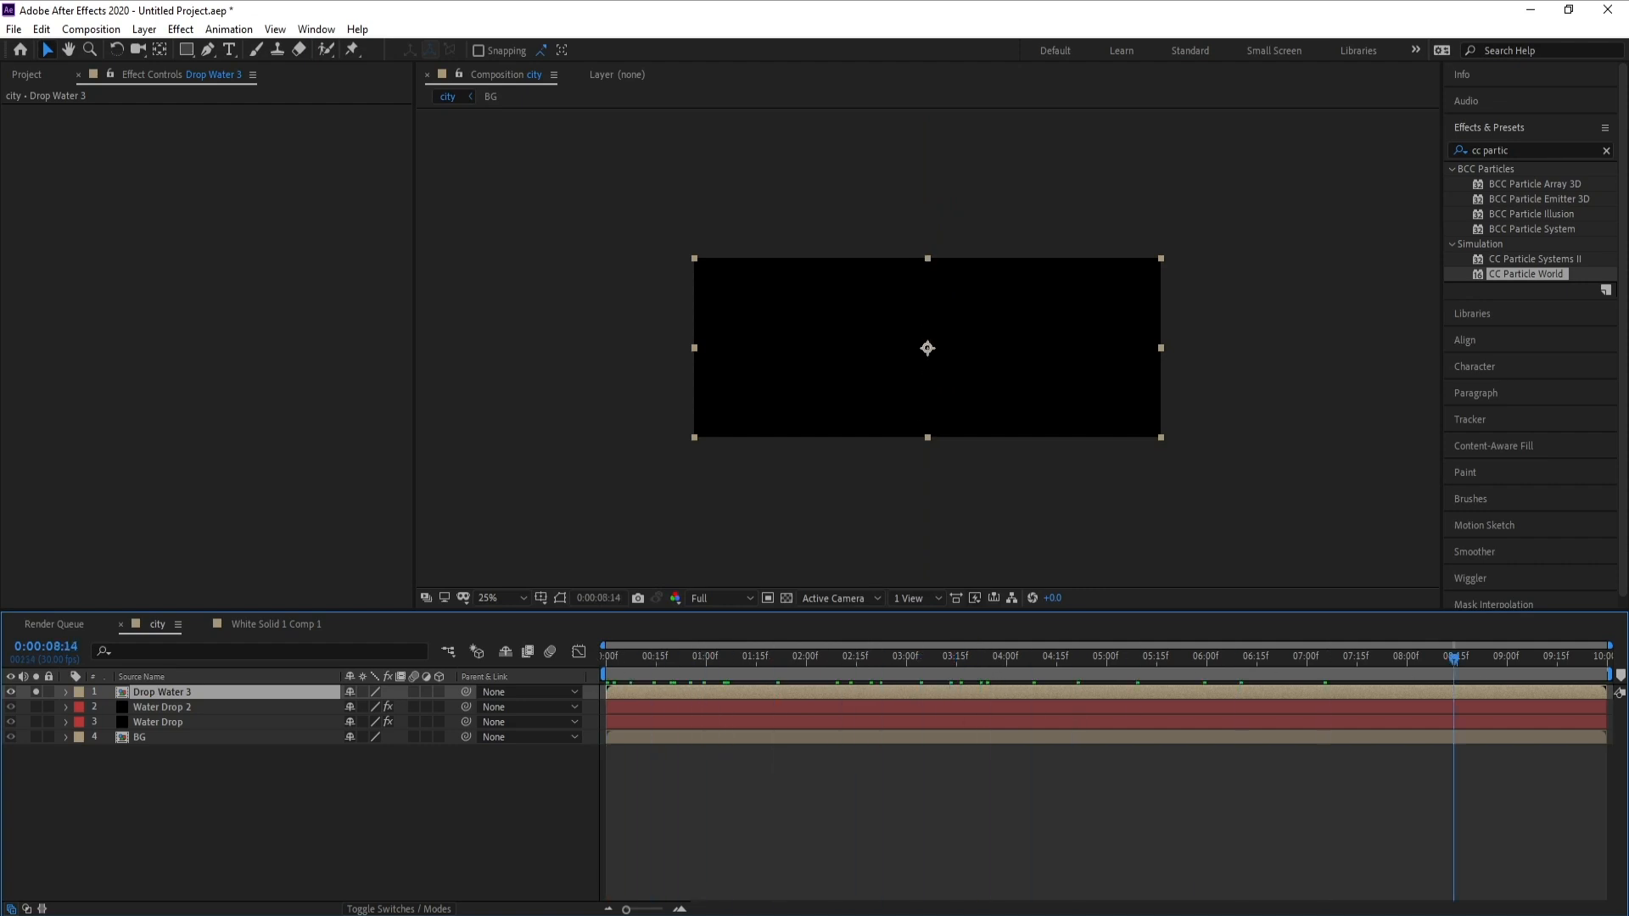
{"action": "left_click_drag", "start_coordinate": [1125, 683], "coordinate": [944, 679]}
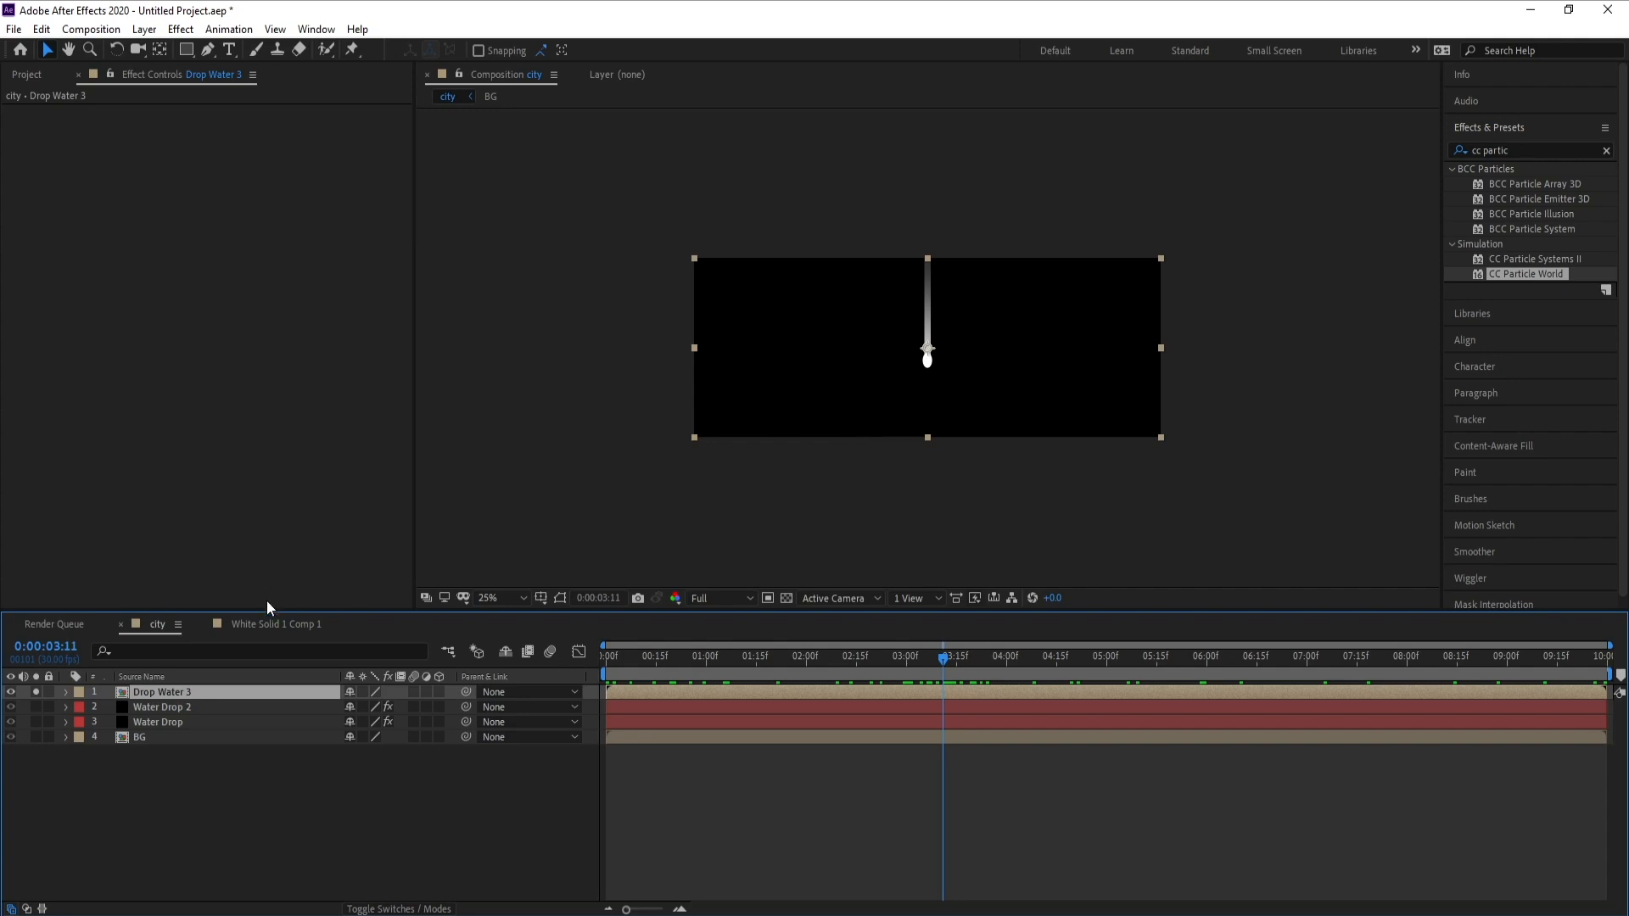
{"action": "double_click", "coordinate": [254, 692]}
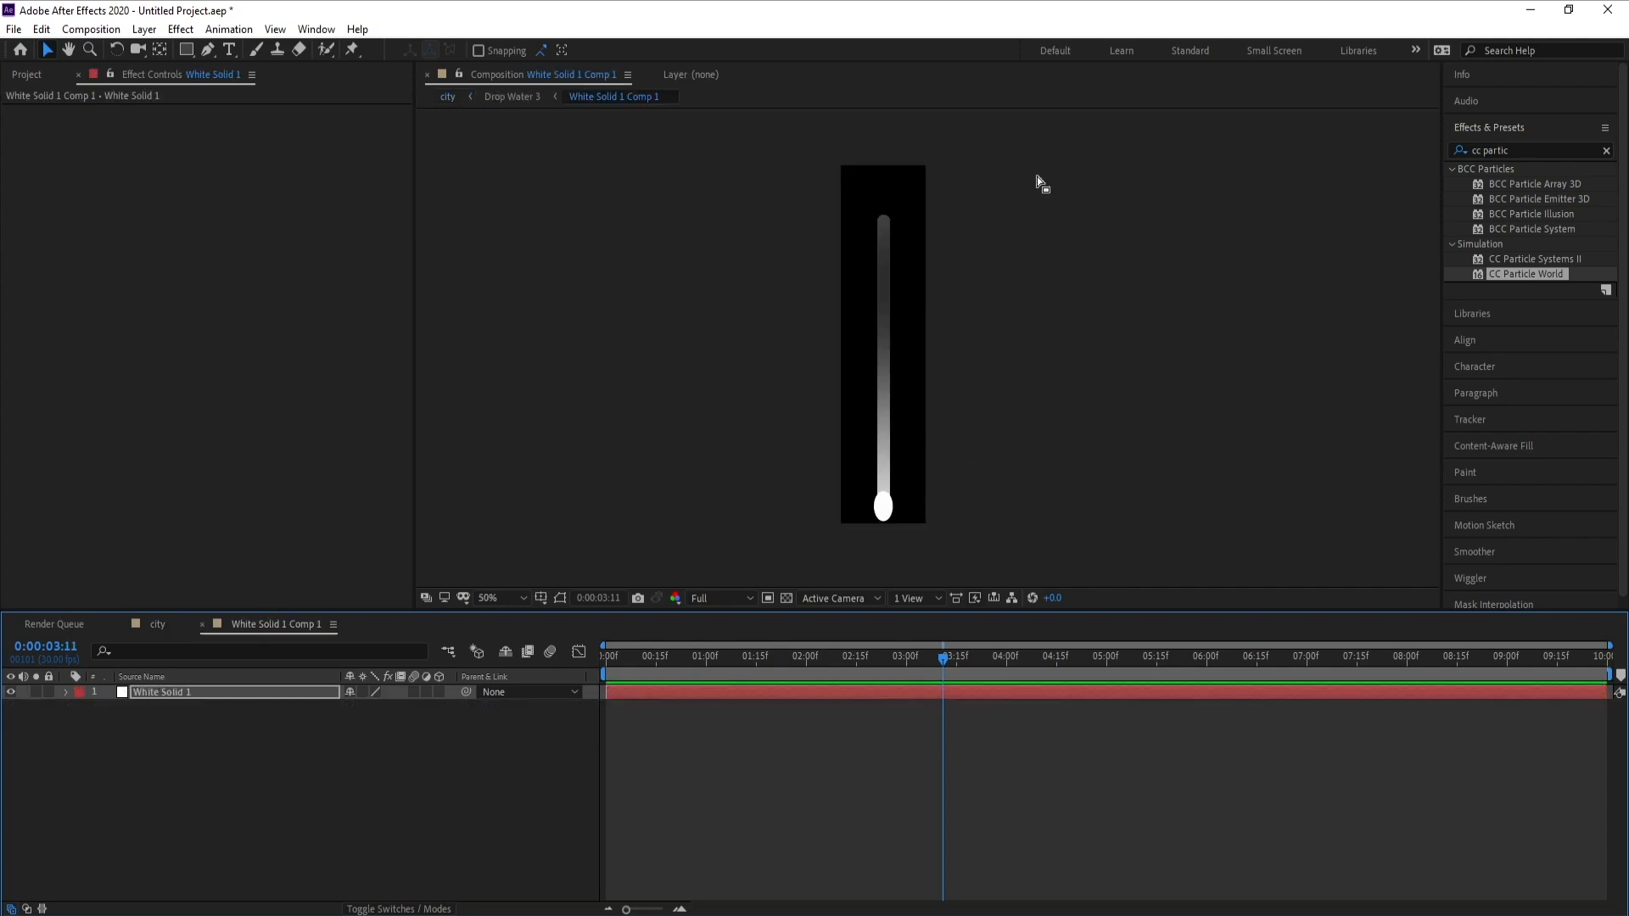
{"action": "left_click", "coordinate": [155, 632]}
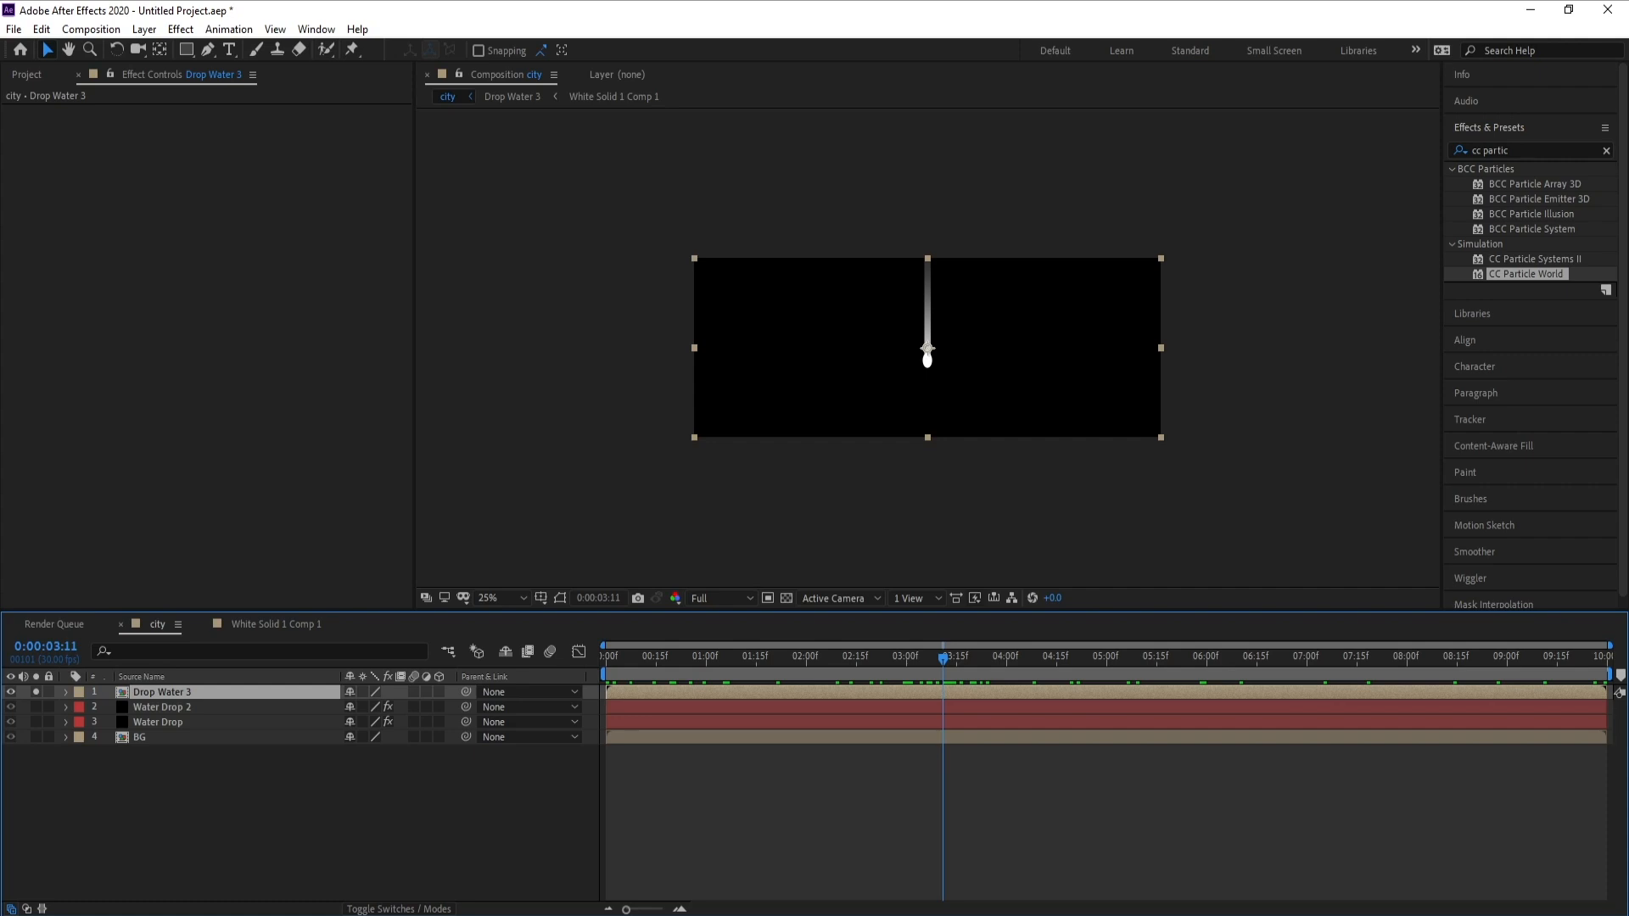
Step: Enable Collapse Transformations on the Drop Water 3 layer
{"action": "left_click", "coordinate": [384, 910]}
{"action": "left_click", "coordinate": [385, 910]}
{"action": "left_click", "coordinate": [361, 693]}
{"action": "key", "text": "h"}
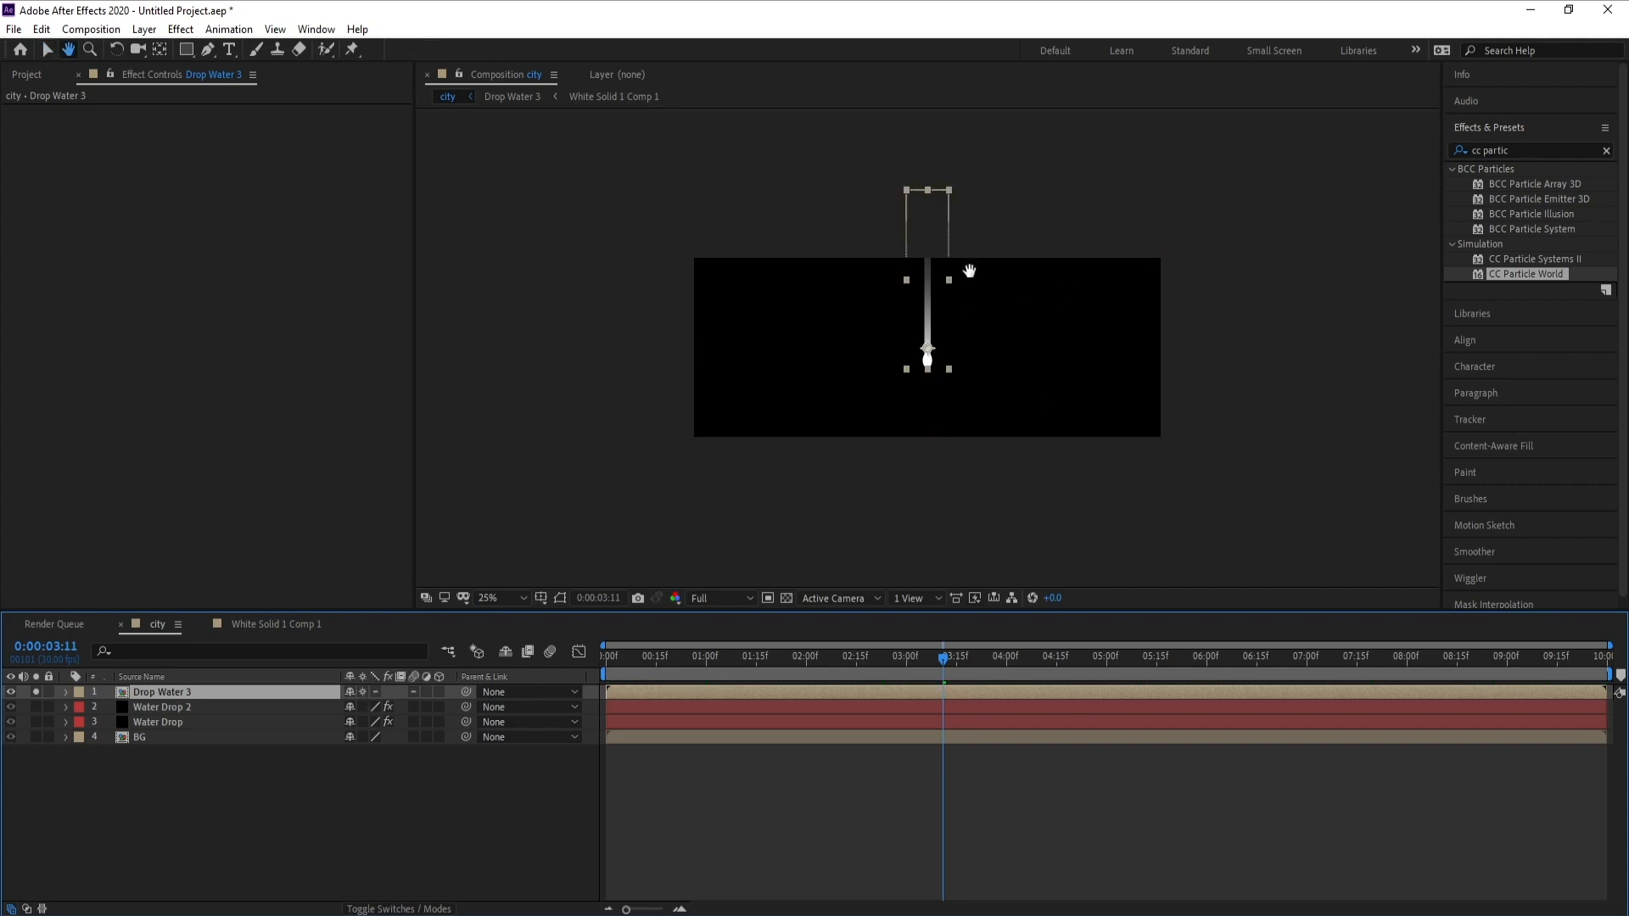
{"action": "left_click_drag", "start_coordinate": [973, 266], "coordinate": [955, 314]}
{"action": "key", "text": "v"}
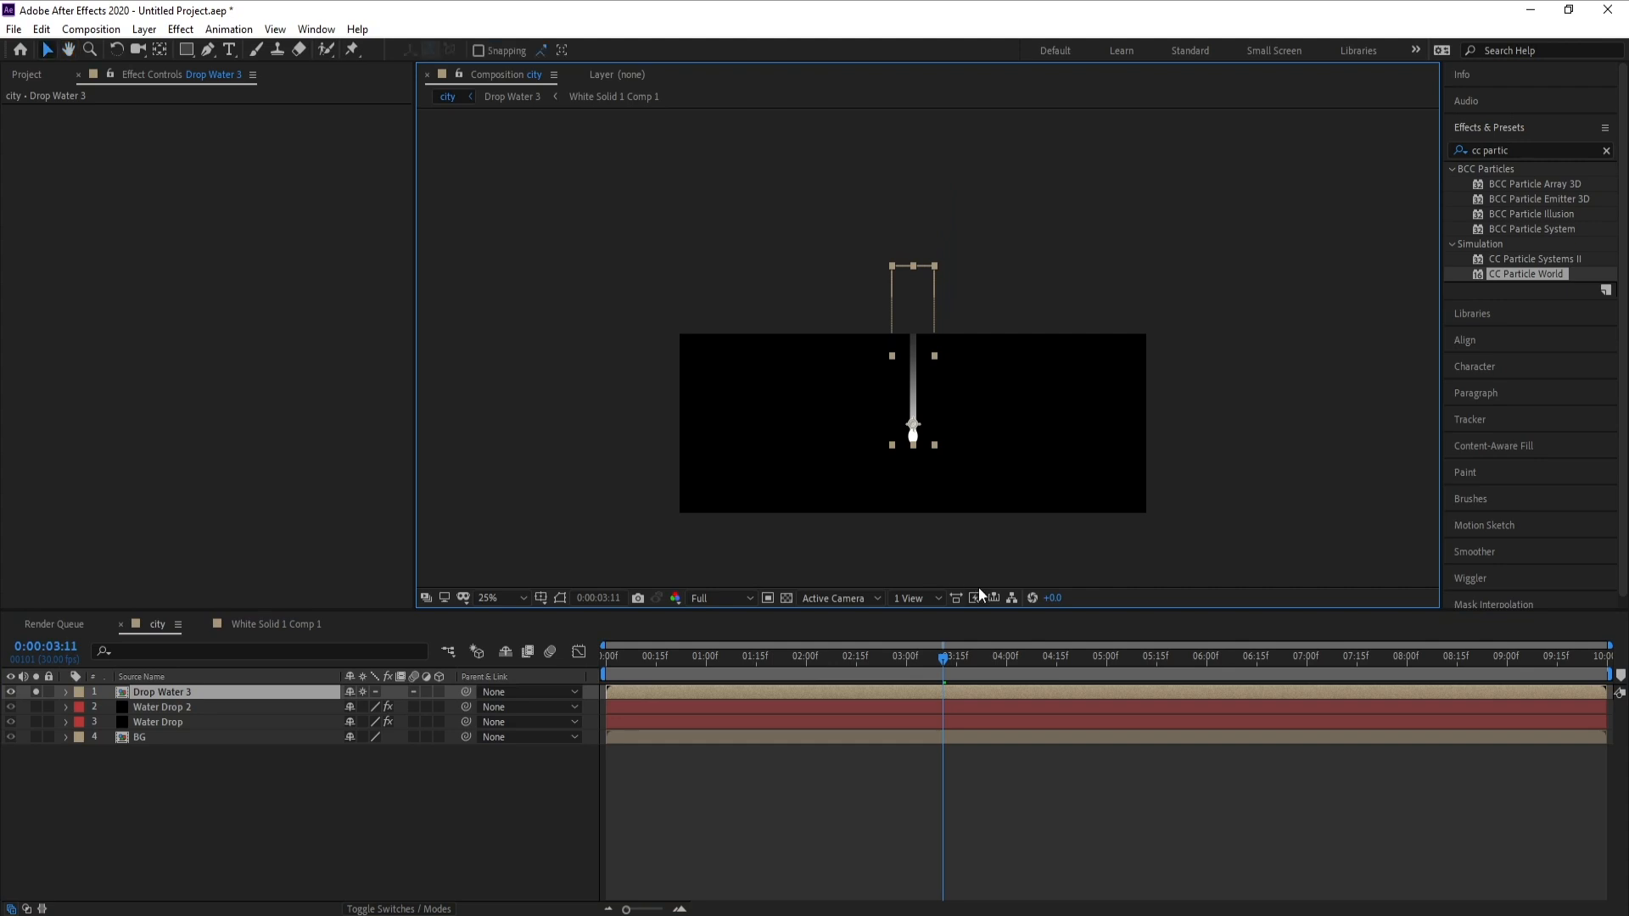
Step: At 0:00:04:09, duplicate the Drop Water 3 layer until there are eleven copies
{"action": "left_click_drag", "start_coordinate": [930, 649], "coordinate": [1038, 685]}
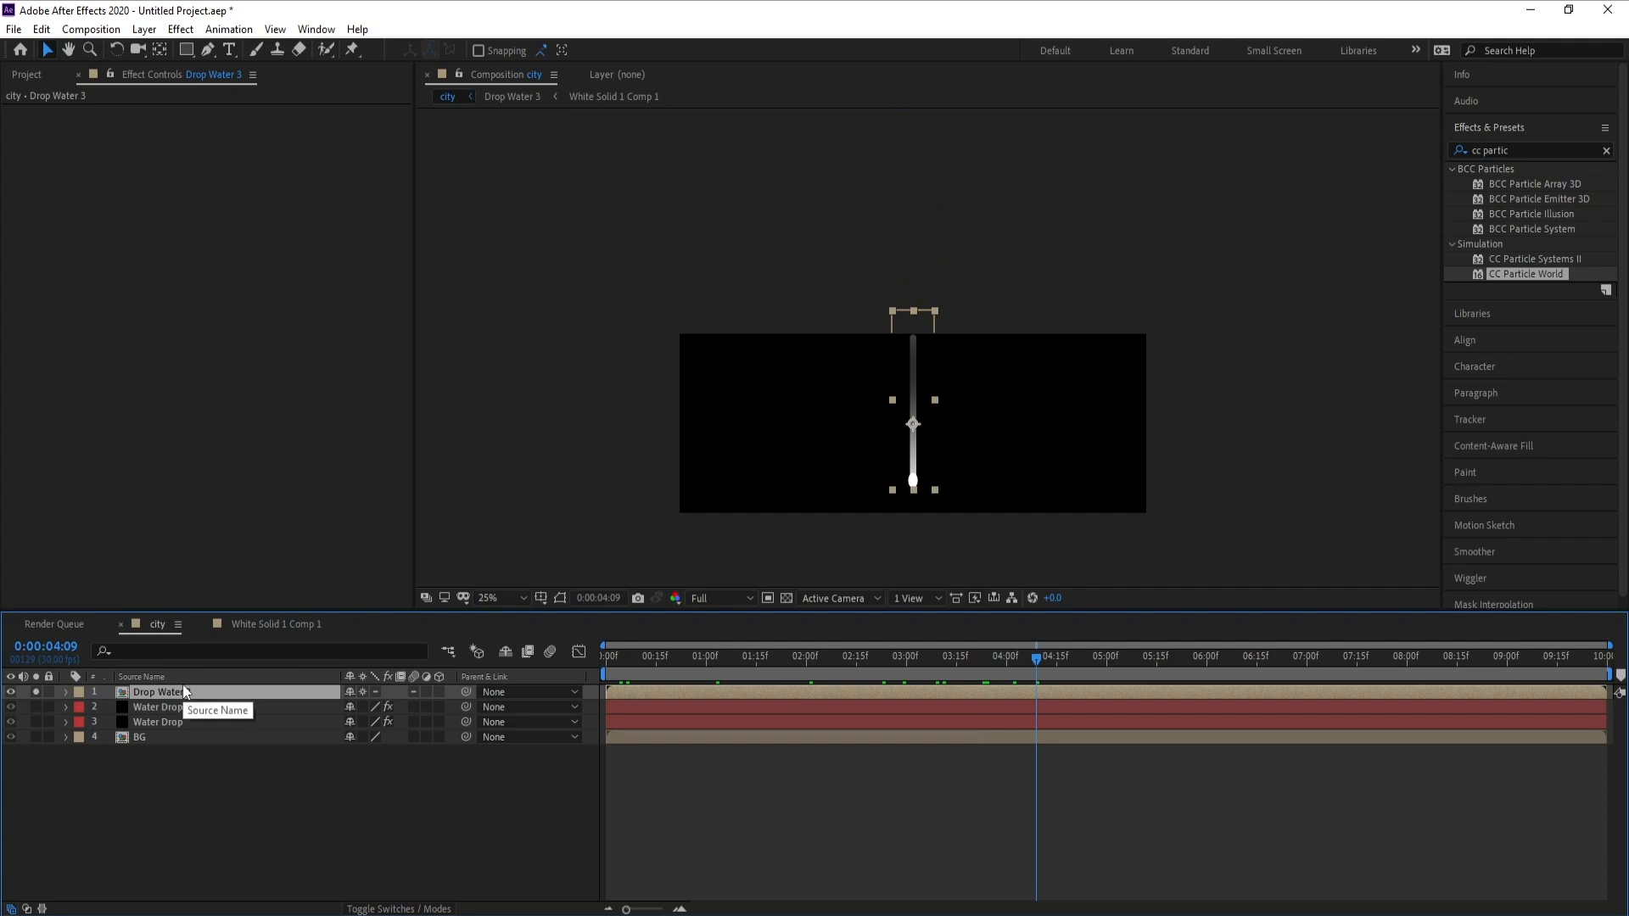
{"action": "key", "text": "ctrl+d"}
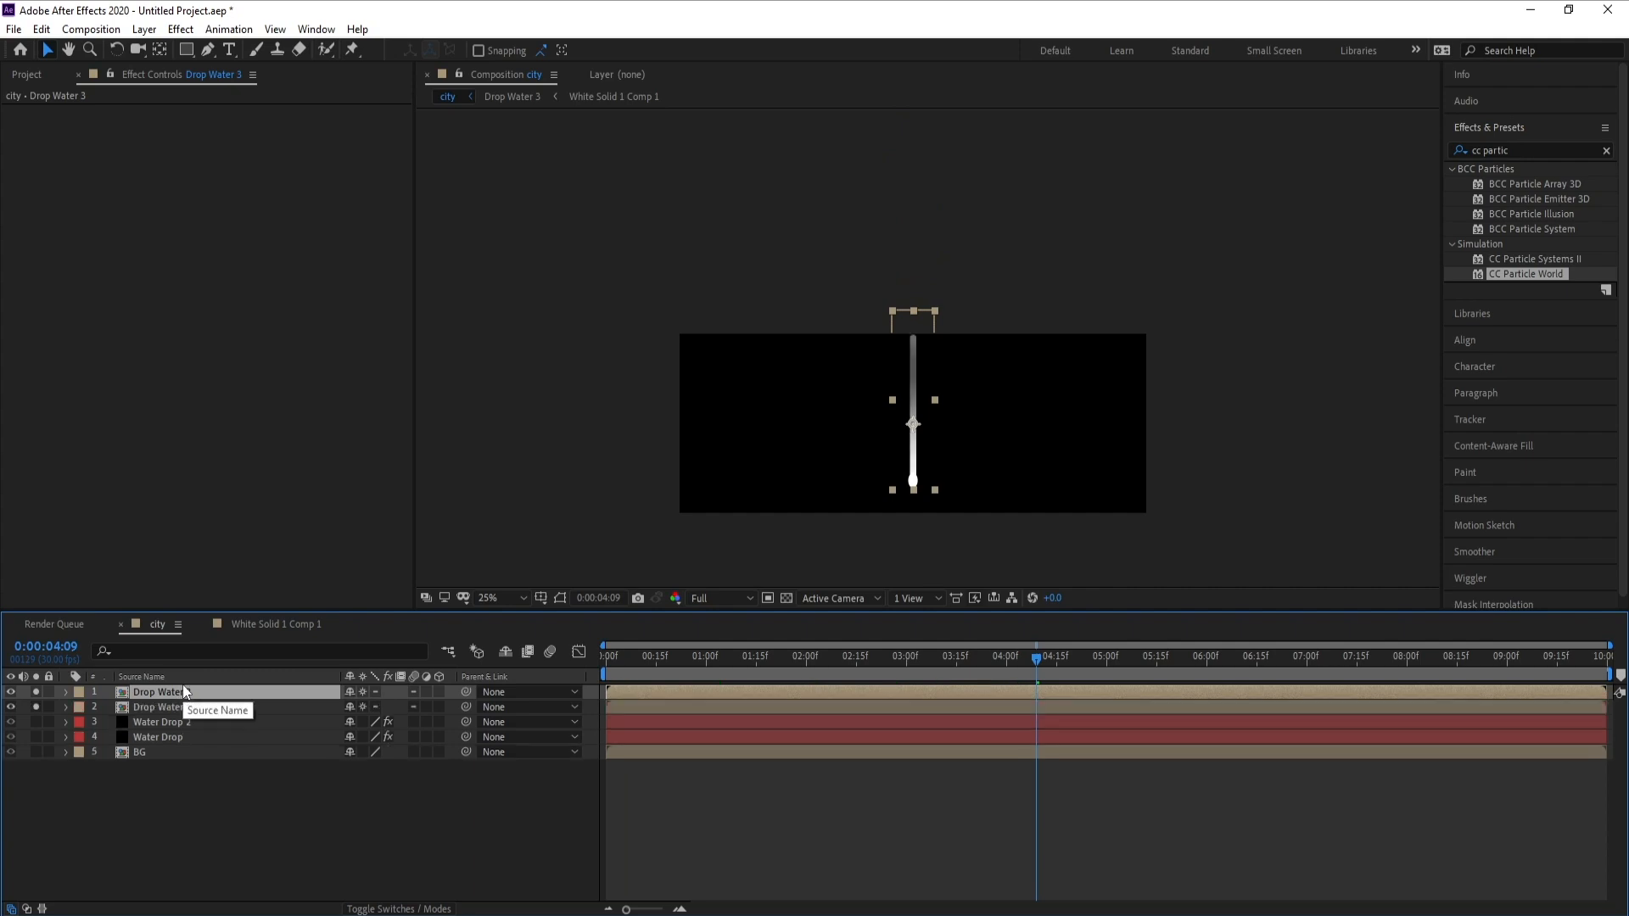
{"action": "key", "text": "ctrl+d"}
{"action": "key", "text": "ctrl+d"}
{"action": "key", "text": "ctrl+d"}
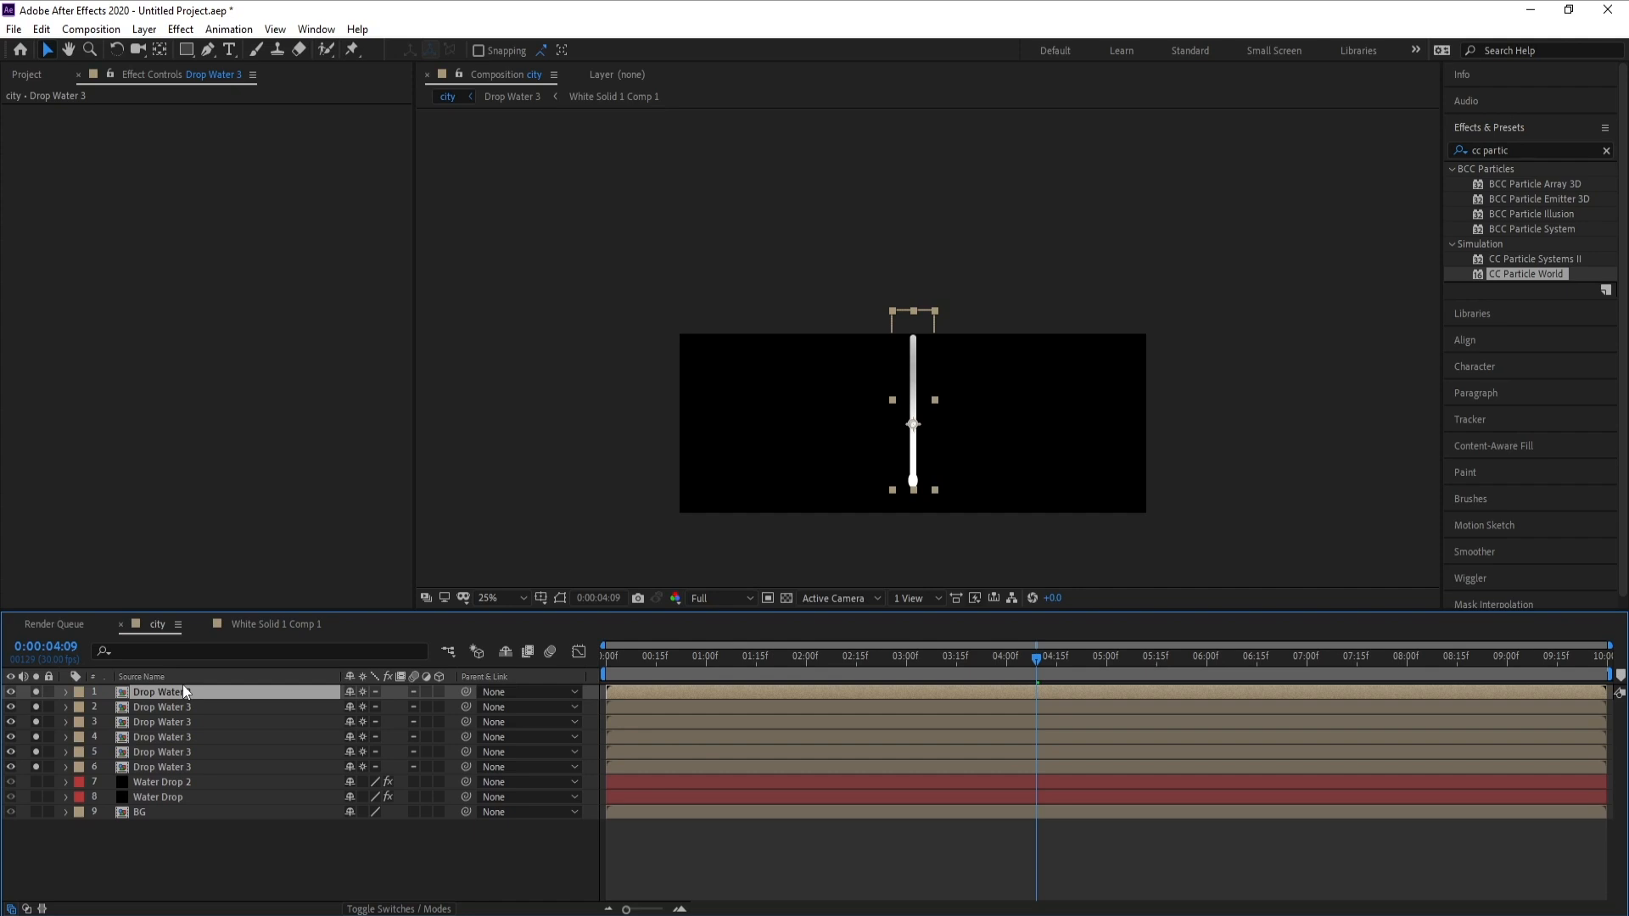
{"action": "key", "text": "ctrl+d"}
{"action": "key", "text": "ctrl+d"}
{"action": "key", "text": "ctrl+d"}
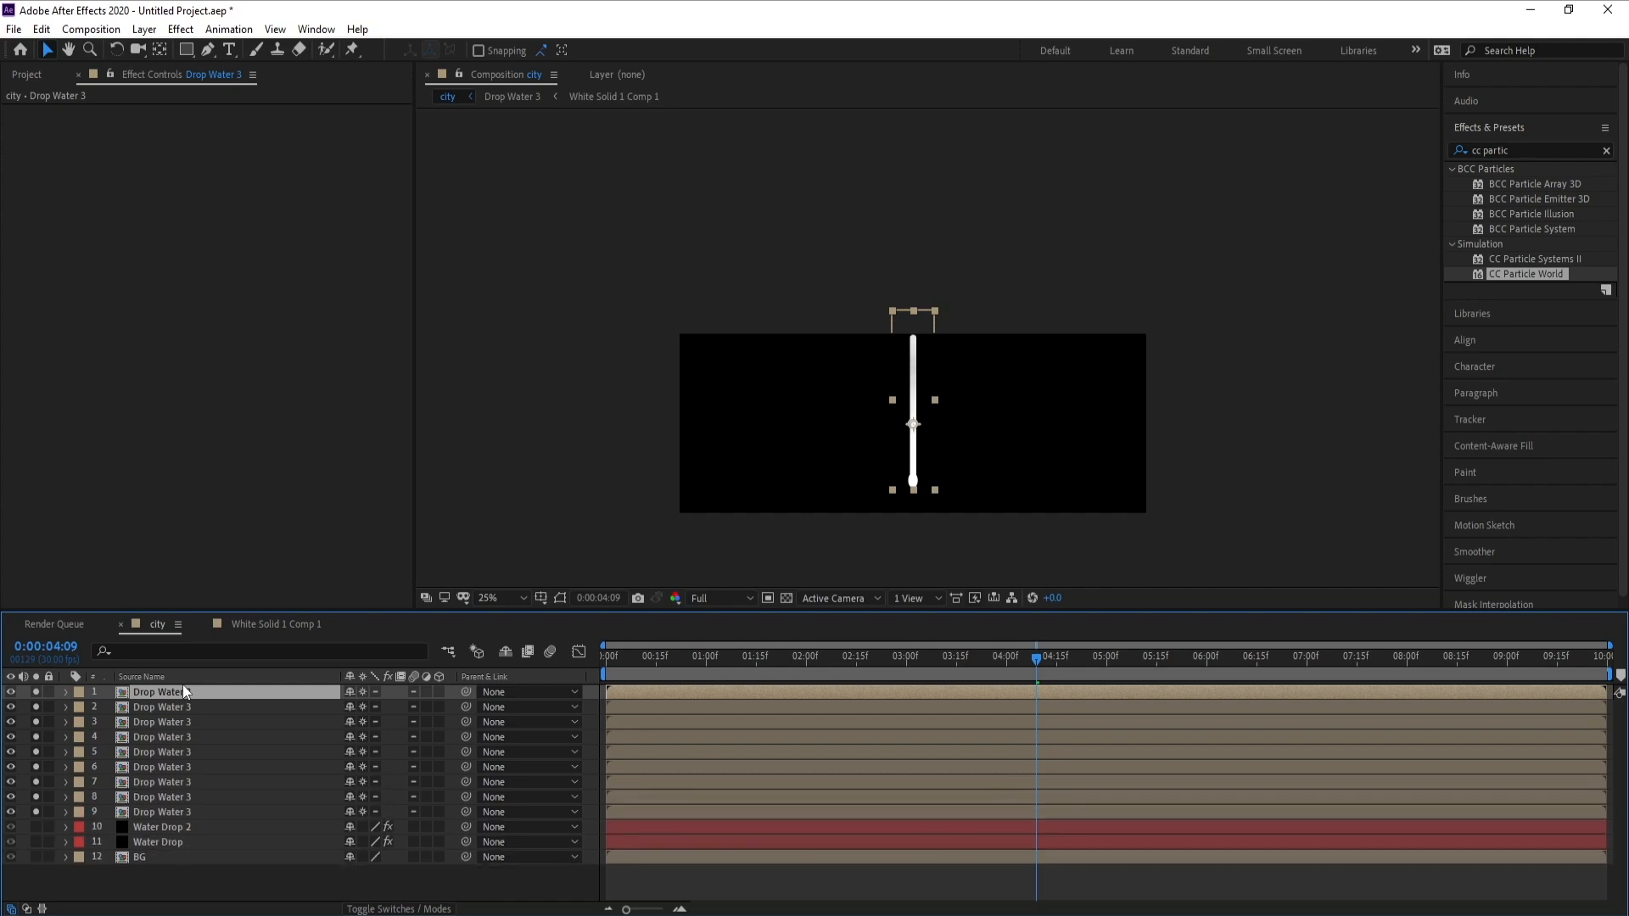
{"action": "key", "text": "ctrl+d"}
{"action": "key", "text": "ctrl+d"}
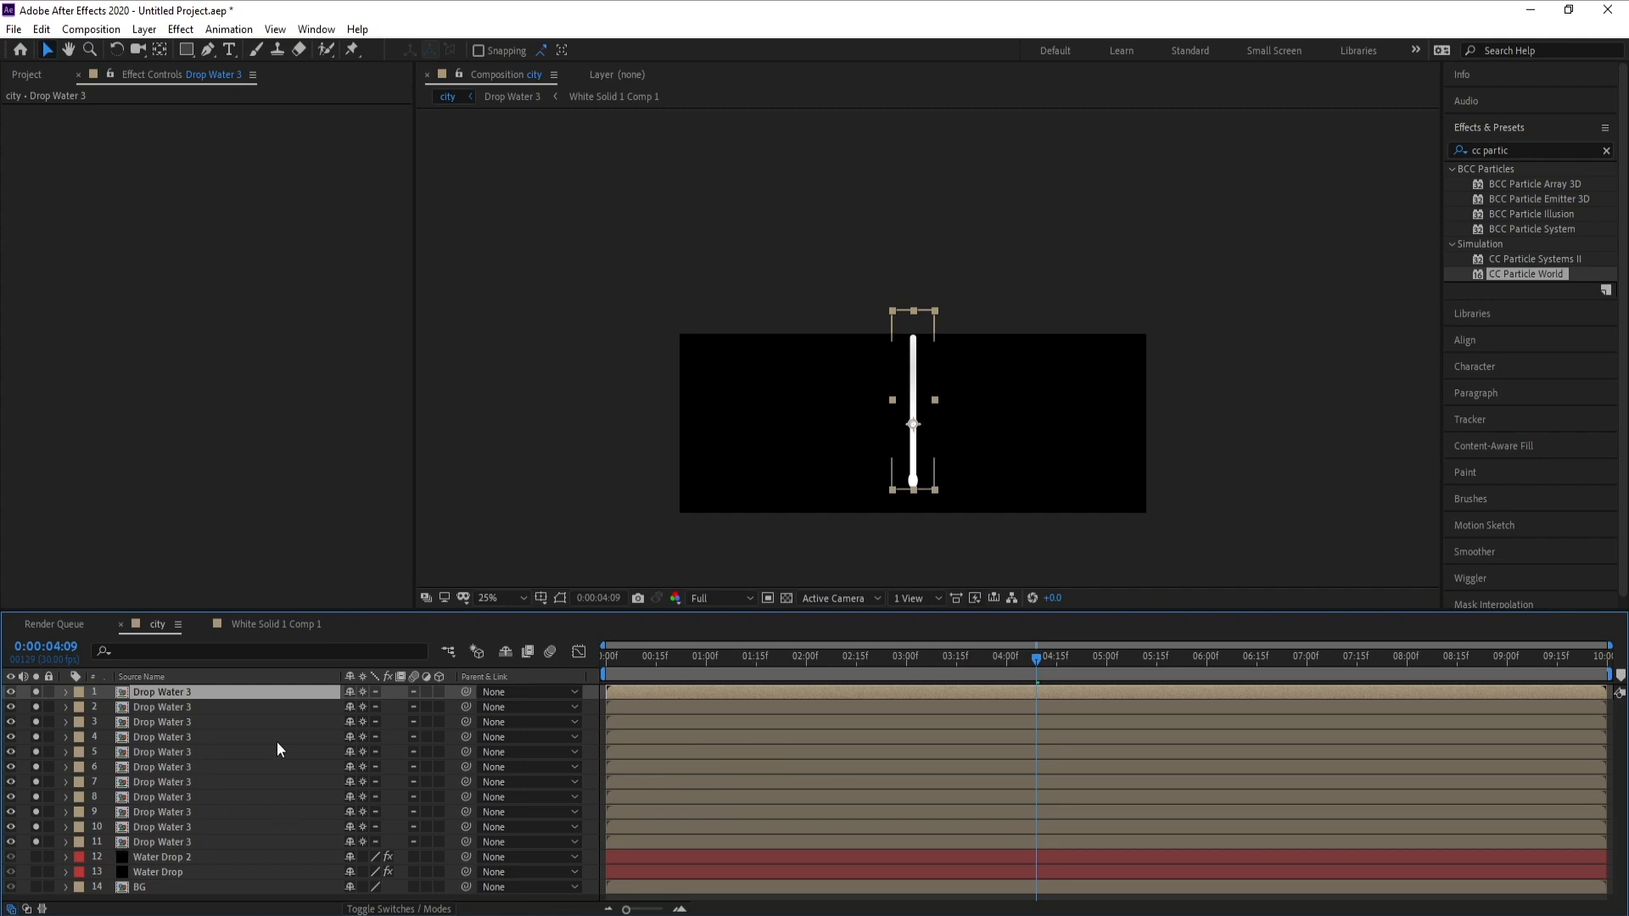
Step: Spread the stacked Drop Water 3 copies across the width of the frame at staggered heights
{"action": "left_click_drag", "start_coordinate": [907, 323], "coordinate": [739, 231]}
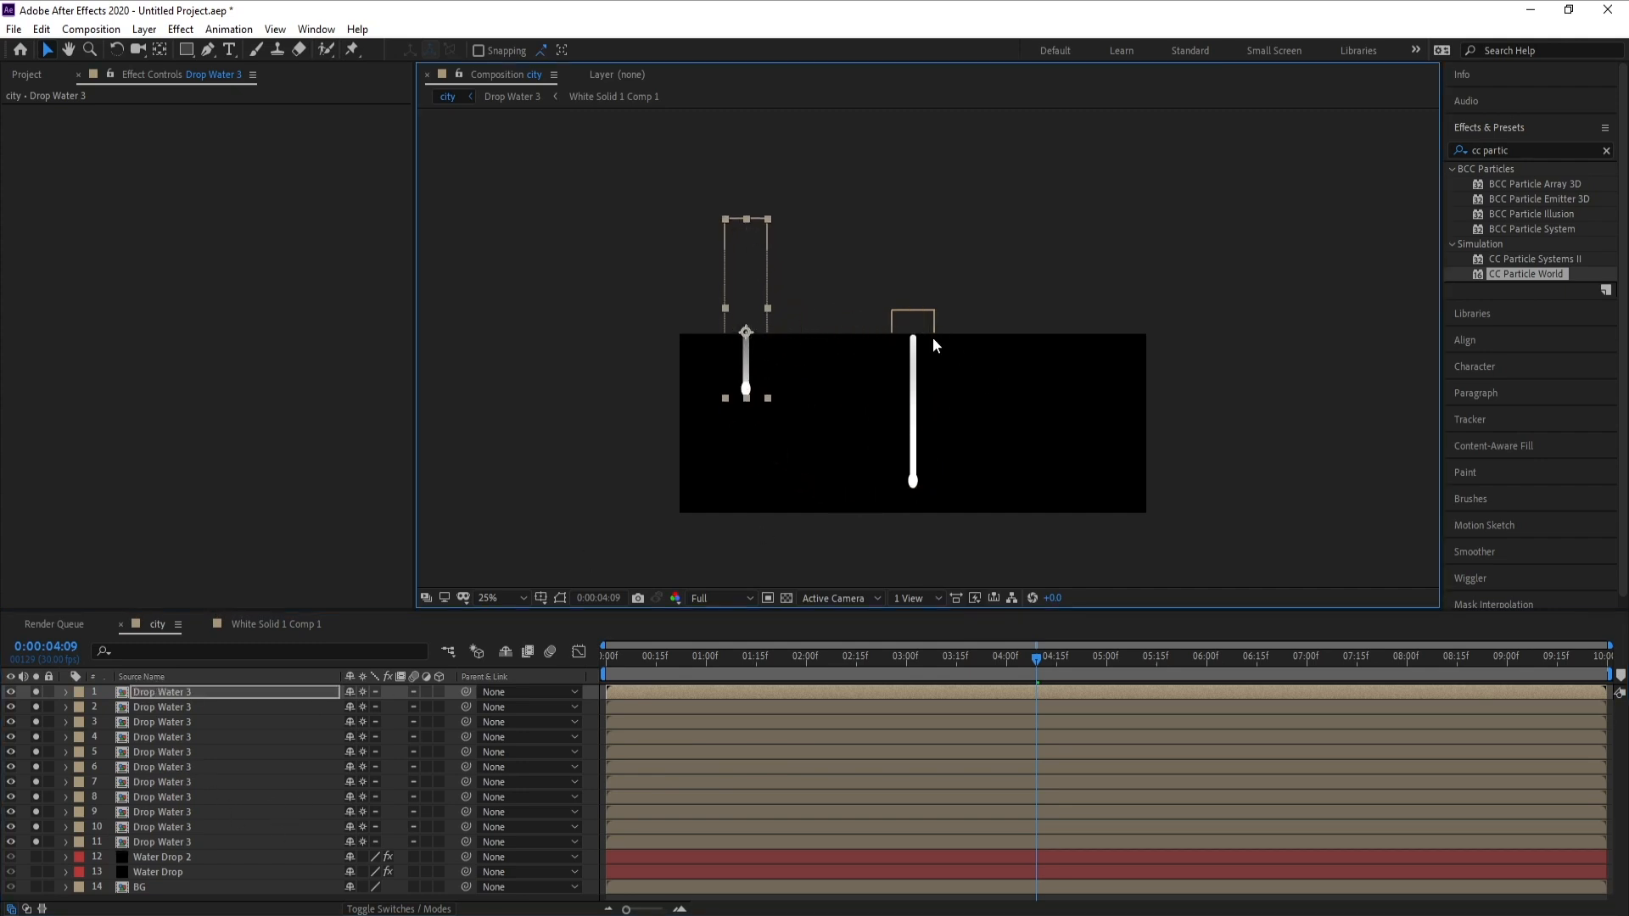
{"action": "left_click_drag", "start_coordinate": [934, 338], "coordinate": [823, 227]}
{"action": "left_click", "coordinate": [909, 312]}
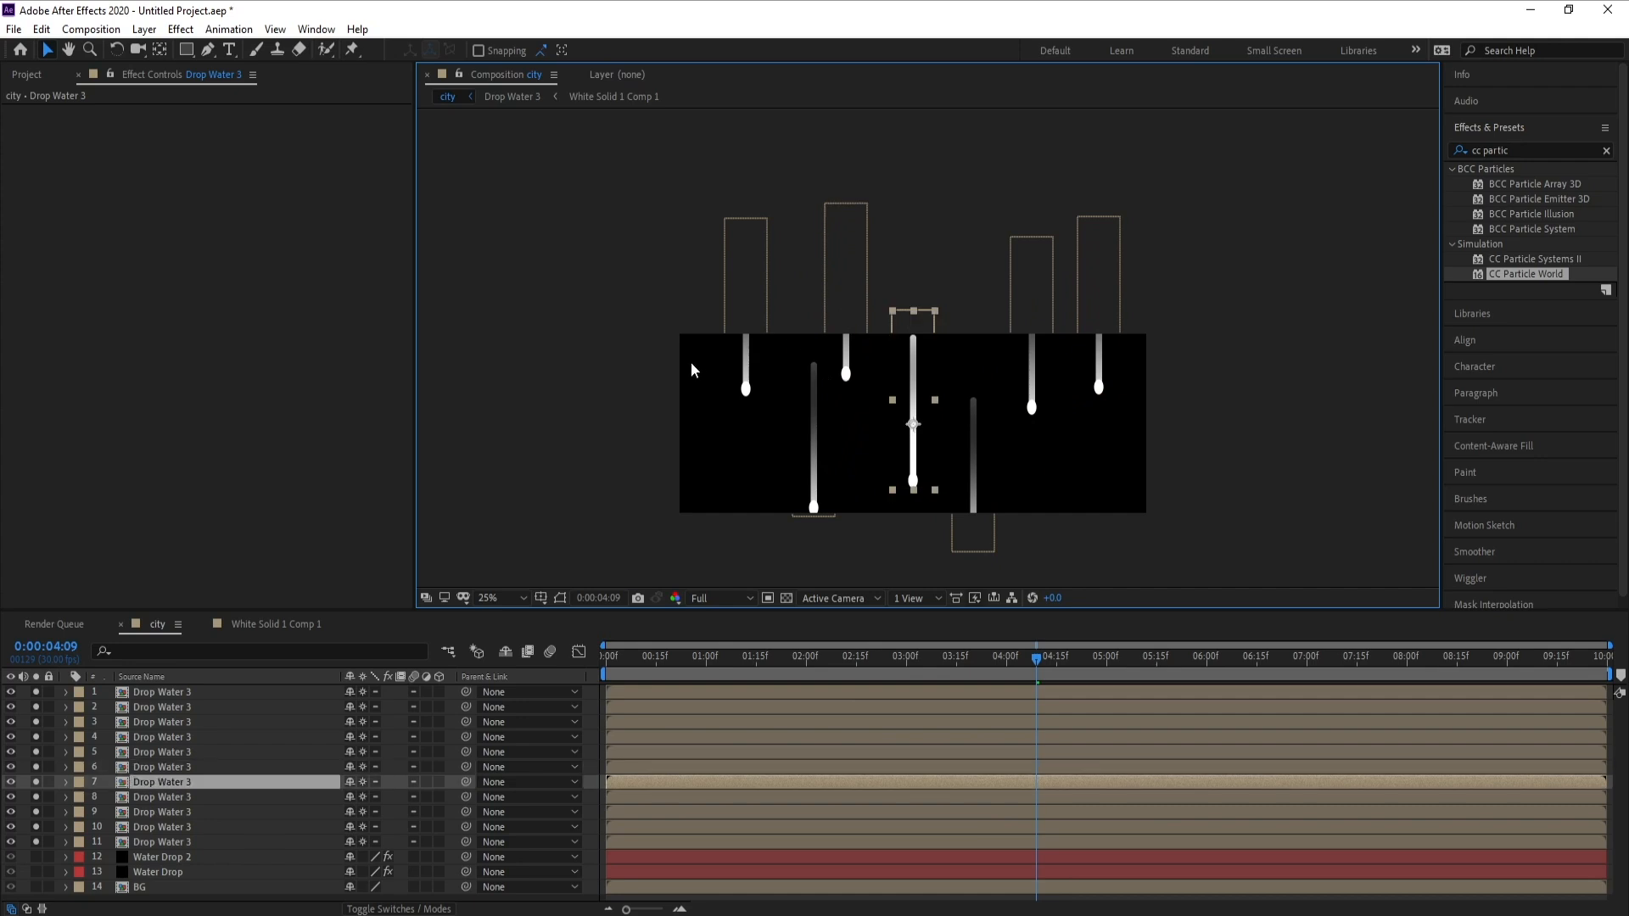
{"action": "left_click", "coordinate": [35, 31]}
{"action": "left_click", "coordinate": [61, 49]}
{"action": "left_click_drag", "start_coordinate": [905, 393], "coordinate": [751, 440]}
{"action": "left_click_drag", "start_coordinate": [971, 446], "coordinate": [970, 275]}
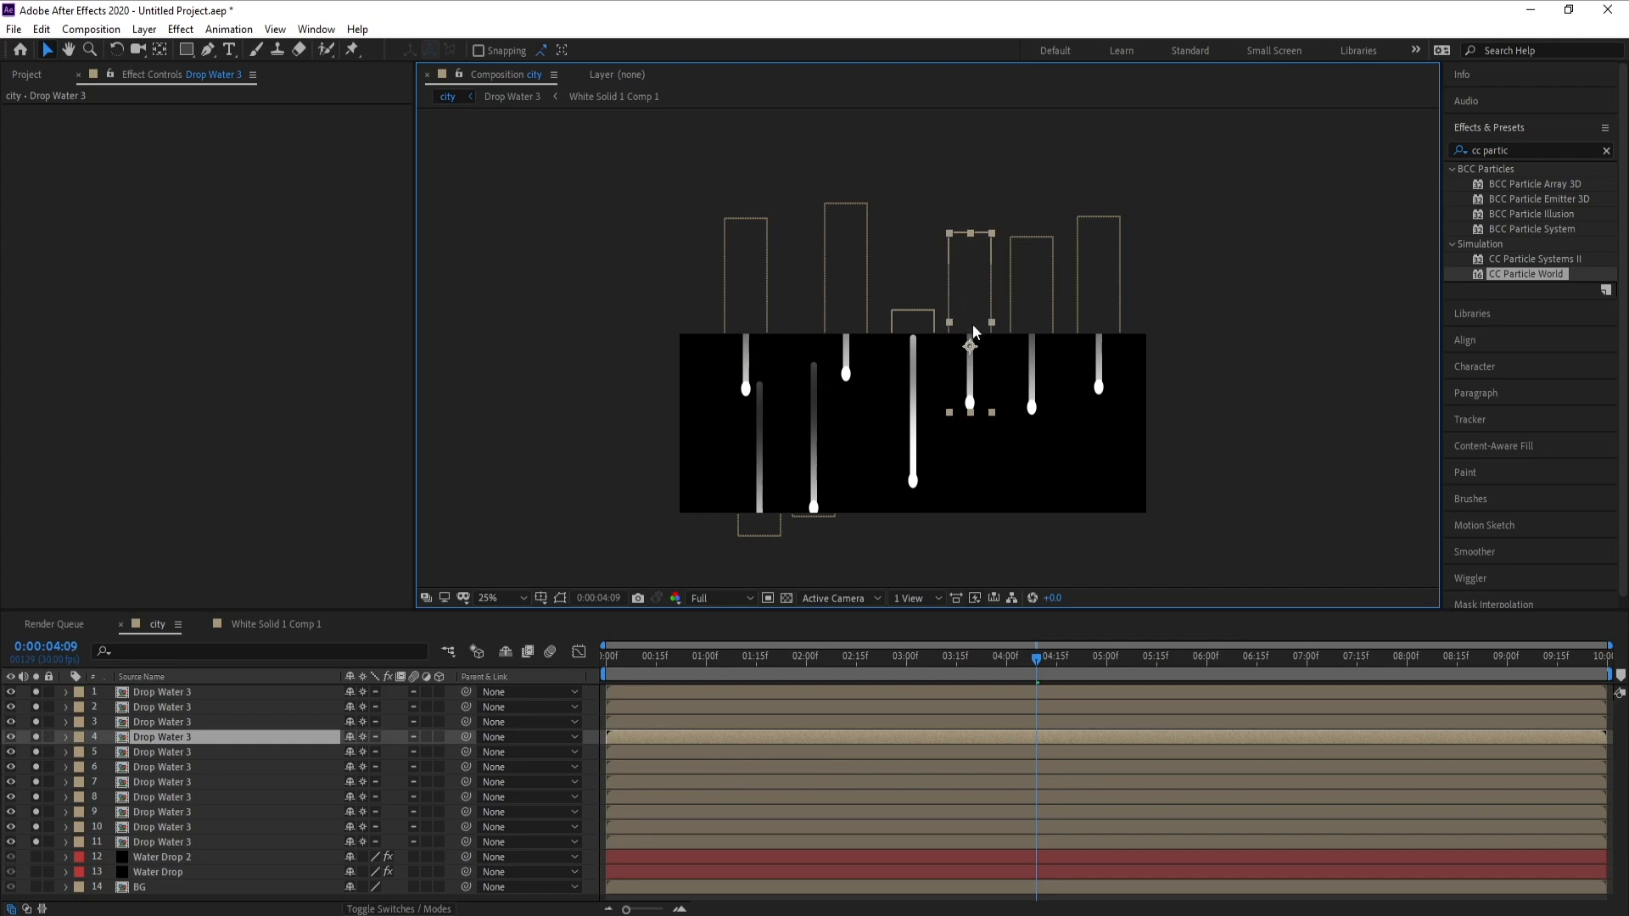
{"action": "left_click_drag", "start_coordinate": [913, 385], "coordinate": [883, 471]}
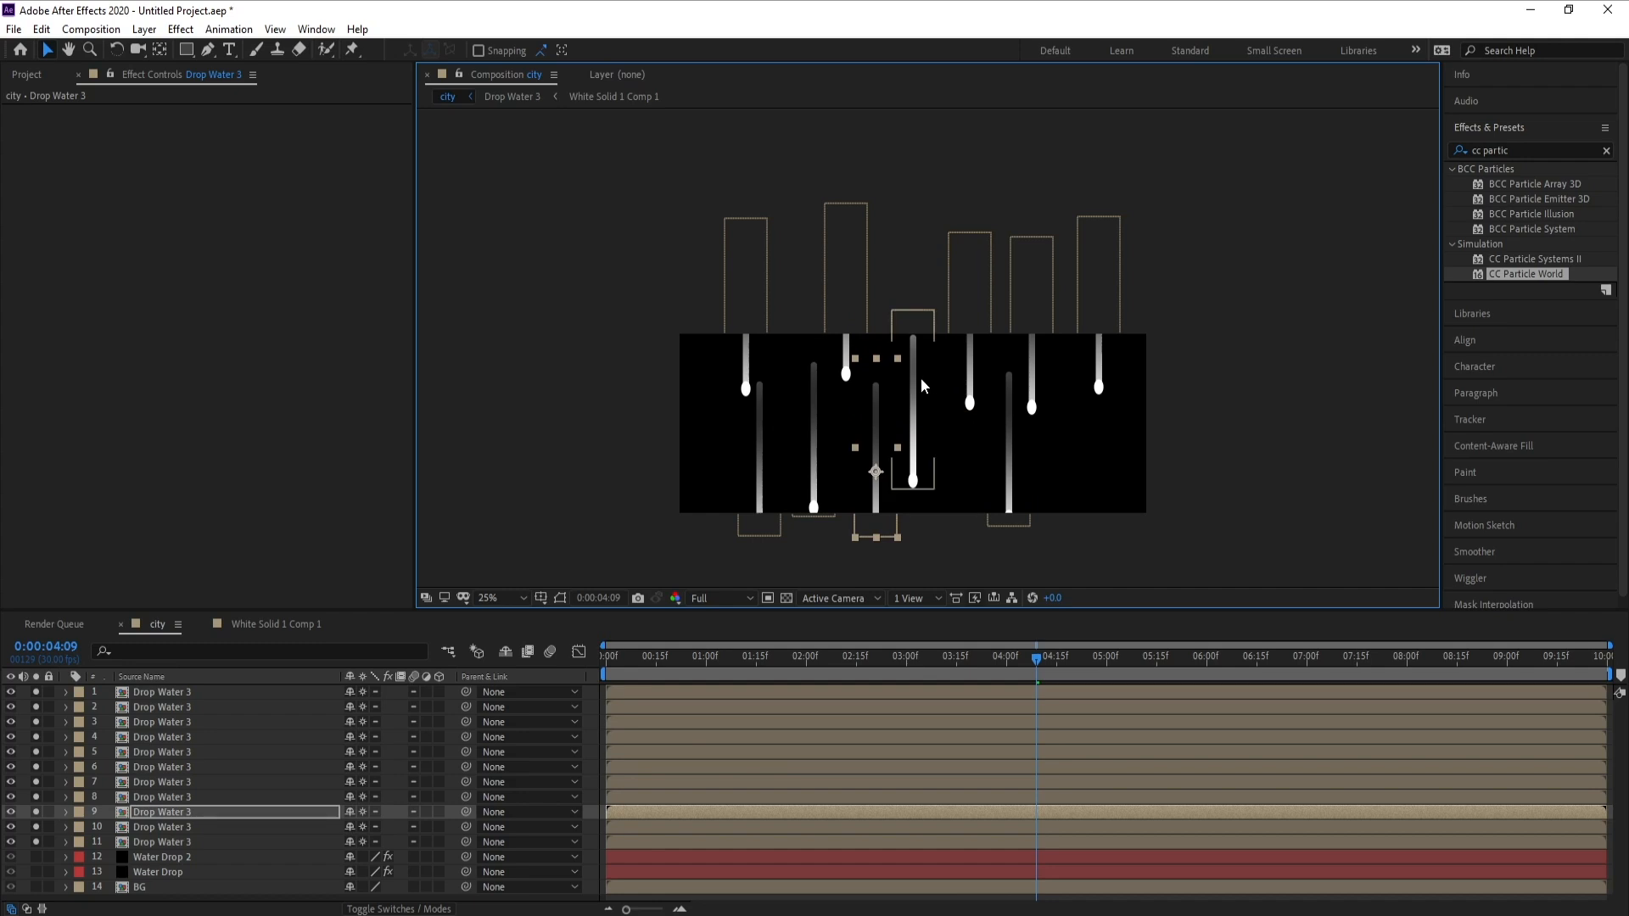
{"action": "left_click_drag", "start_coordinate": [920, 379], "coordinate": [1076, 258]}
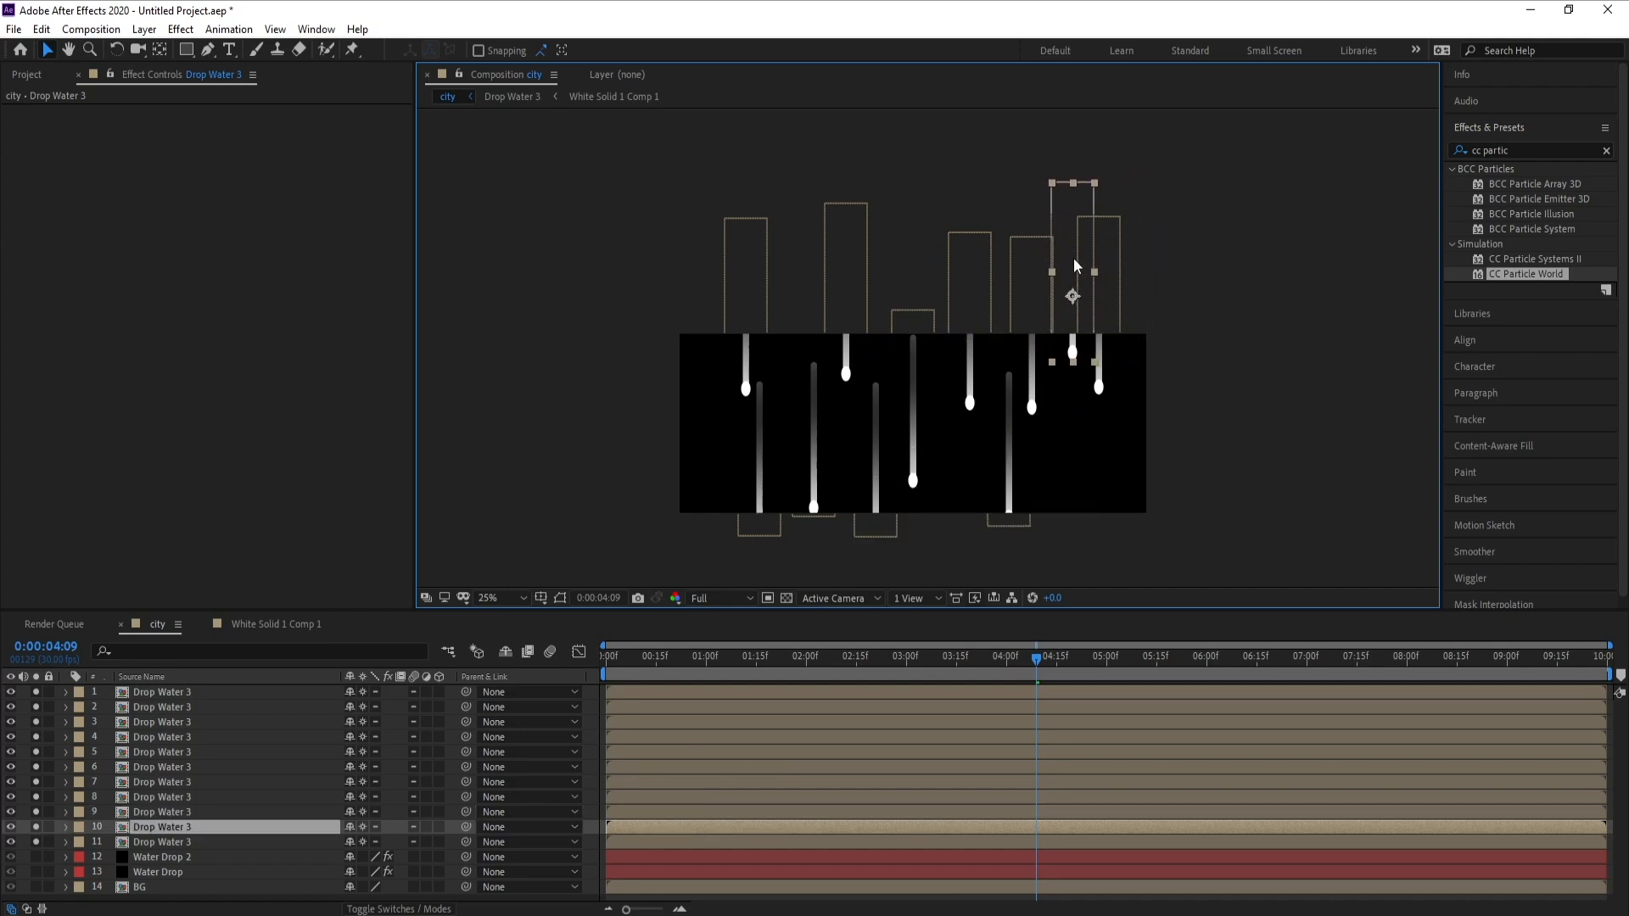
Step: Reposition individual Drop Water 3 streaks across the frame to vary their spacing and heights
{"action": "left_click_drag", "start_coordinate": [897, 326], "coordinate": [956, 305]}
{"action": "left_click_drag", "start_coordinate": [747, 294], "coordinate": [721, 314]}
{"action": "left_click_drag", "start_coordinate": [767, 410], "coordinate": [775, 328]}
{"action": "left_click", "coordinate": [813, 458]}
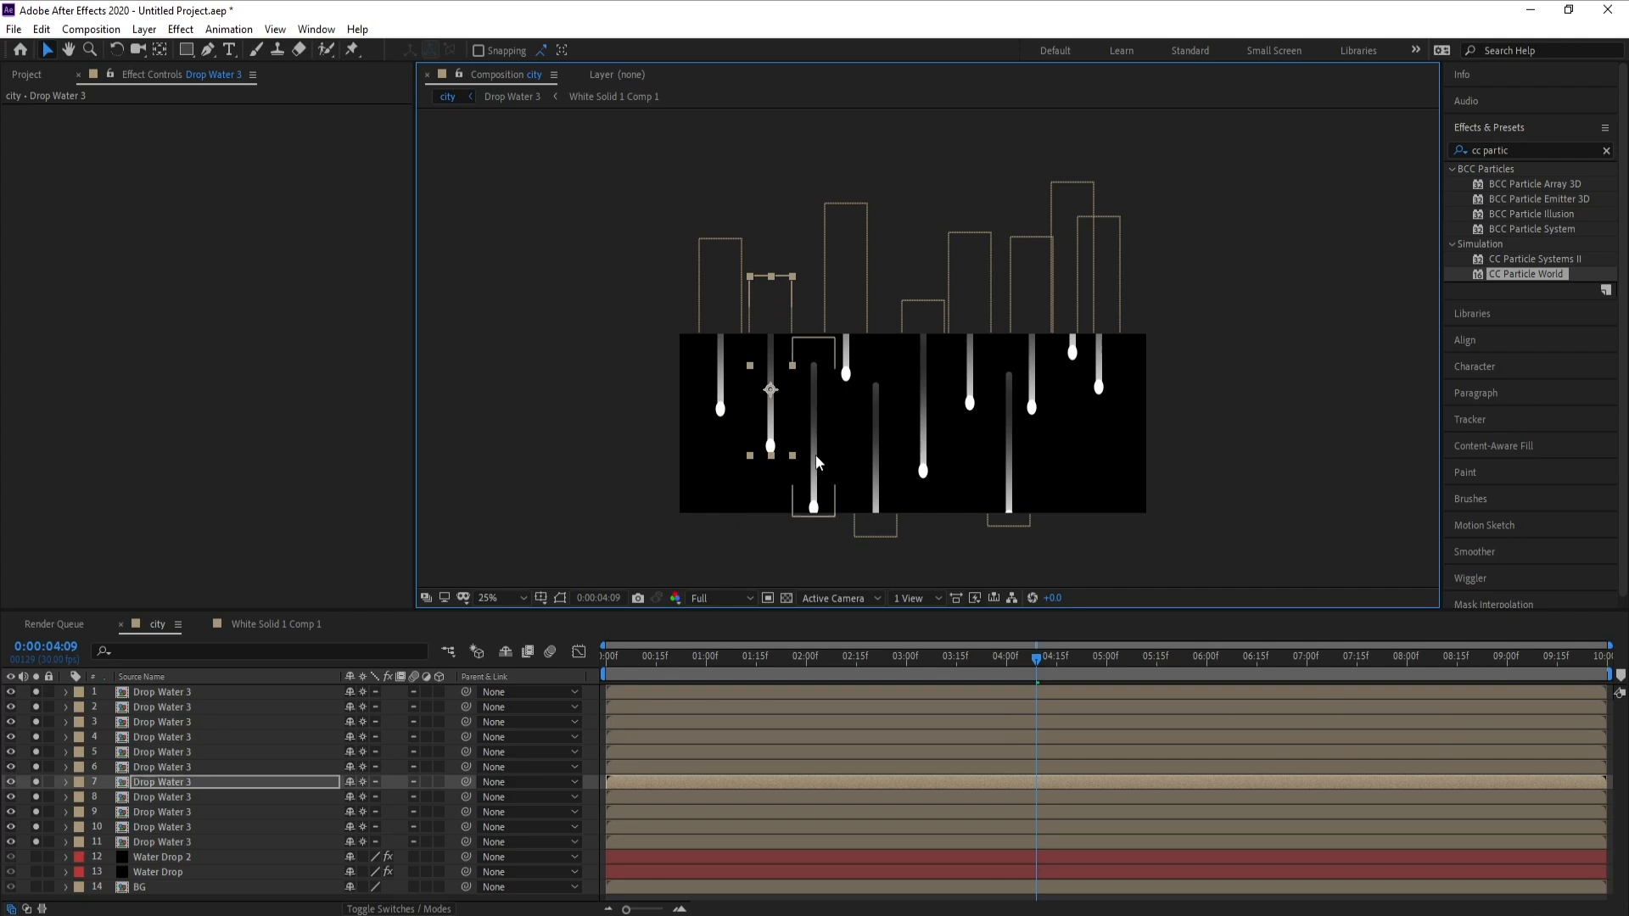
{"action": "left_click_drag", "start_coordinate": [813, 458], "coordinate": [863, 513]}
{"action": "left_click", "coordinate": [877, 491]}
{"action": "left_click_drag", "start_coordinate": [930, 444], "coordinate": [1030, 414]}
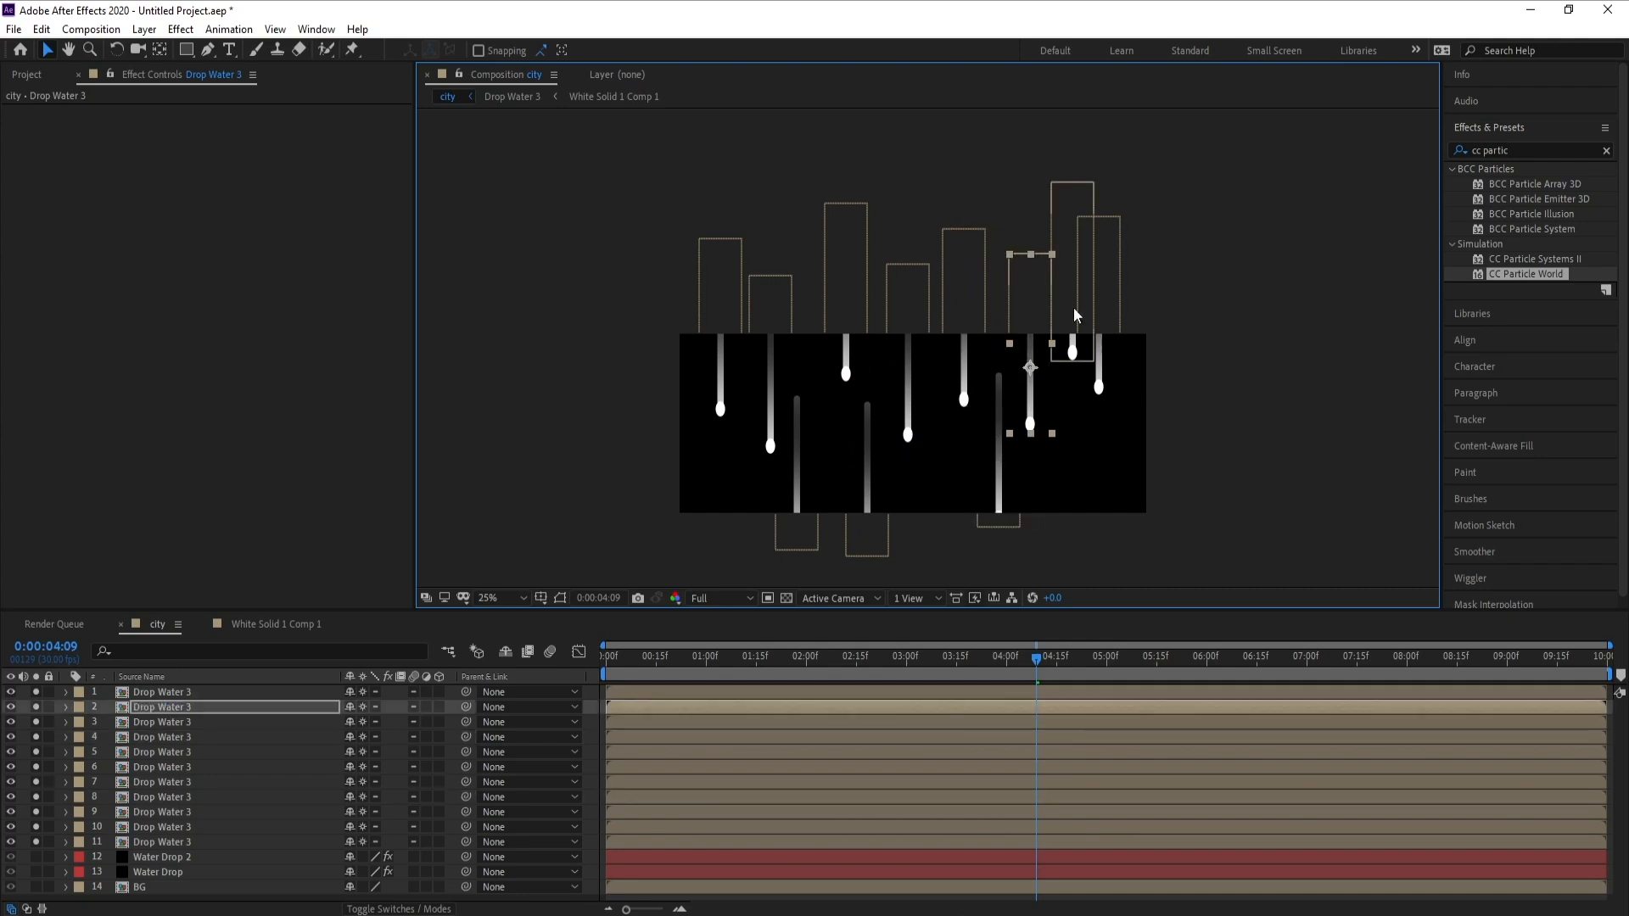
{"action": "left_click_drag", "start_coordinate": [1073, 304], "coordinate": [1061, 293]}
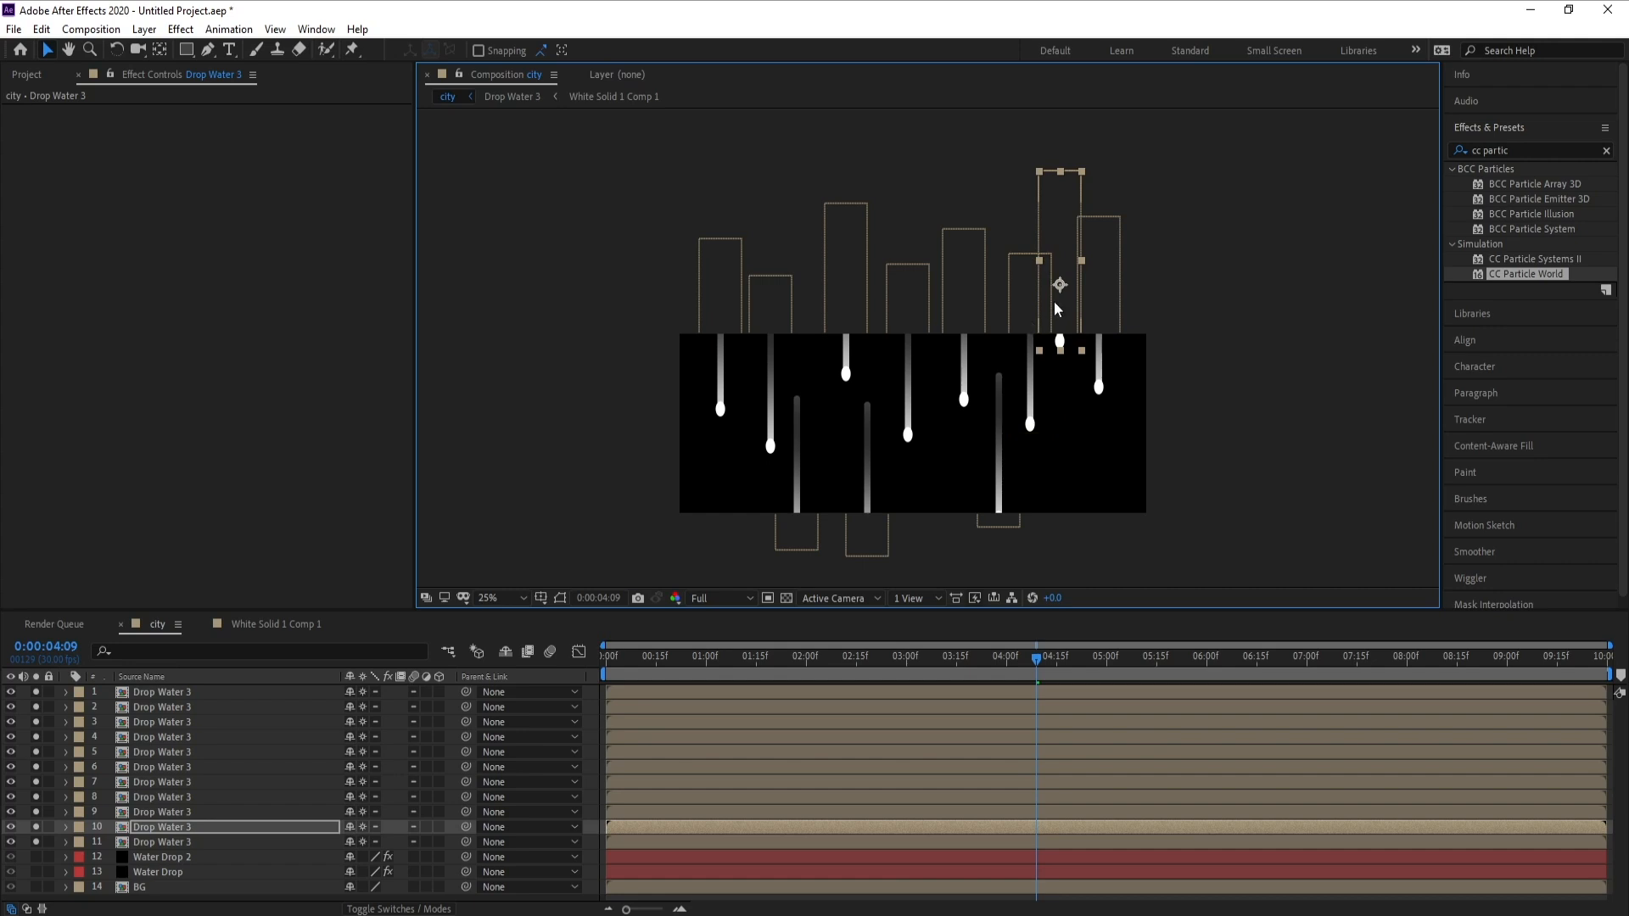
{"action": "left_click", "coordinate": [162, 840]}
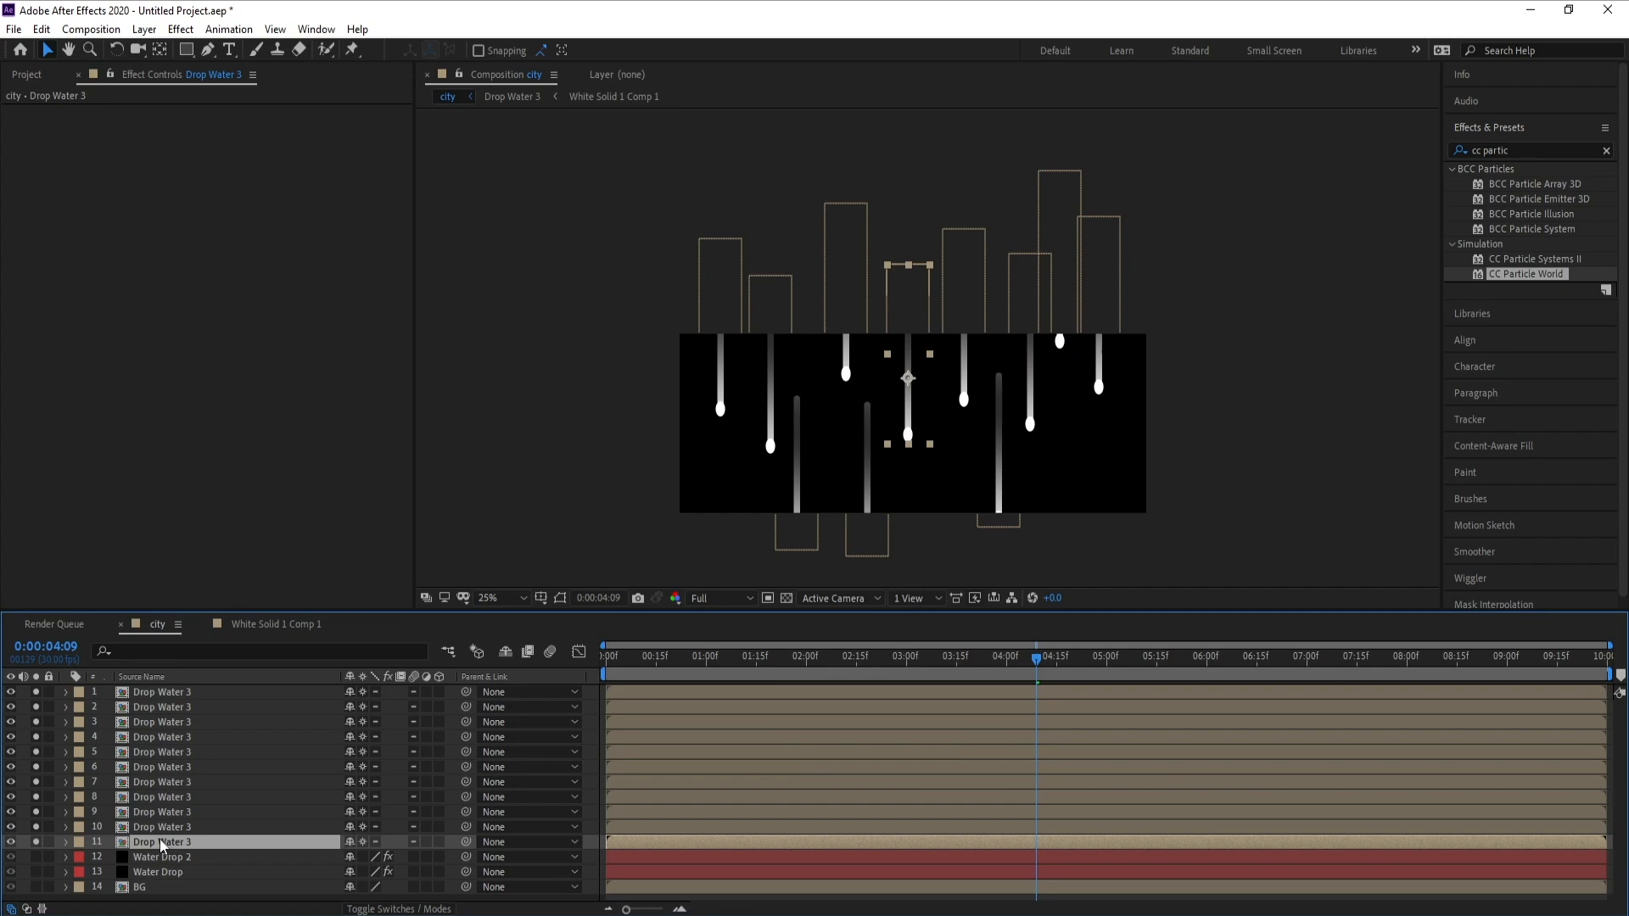
{"action": "left_click", "coordinate": [160, 798], "text": "ctrl"}
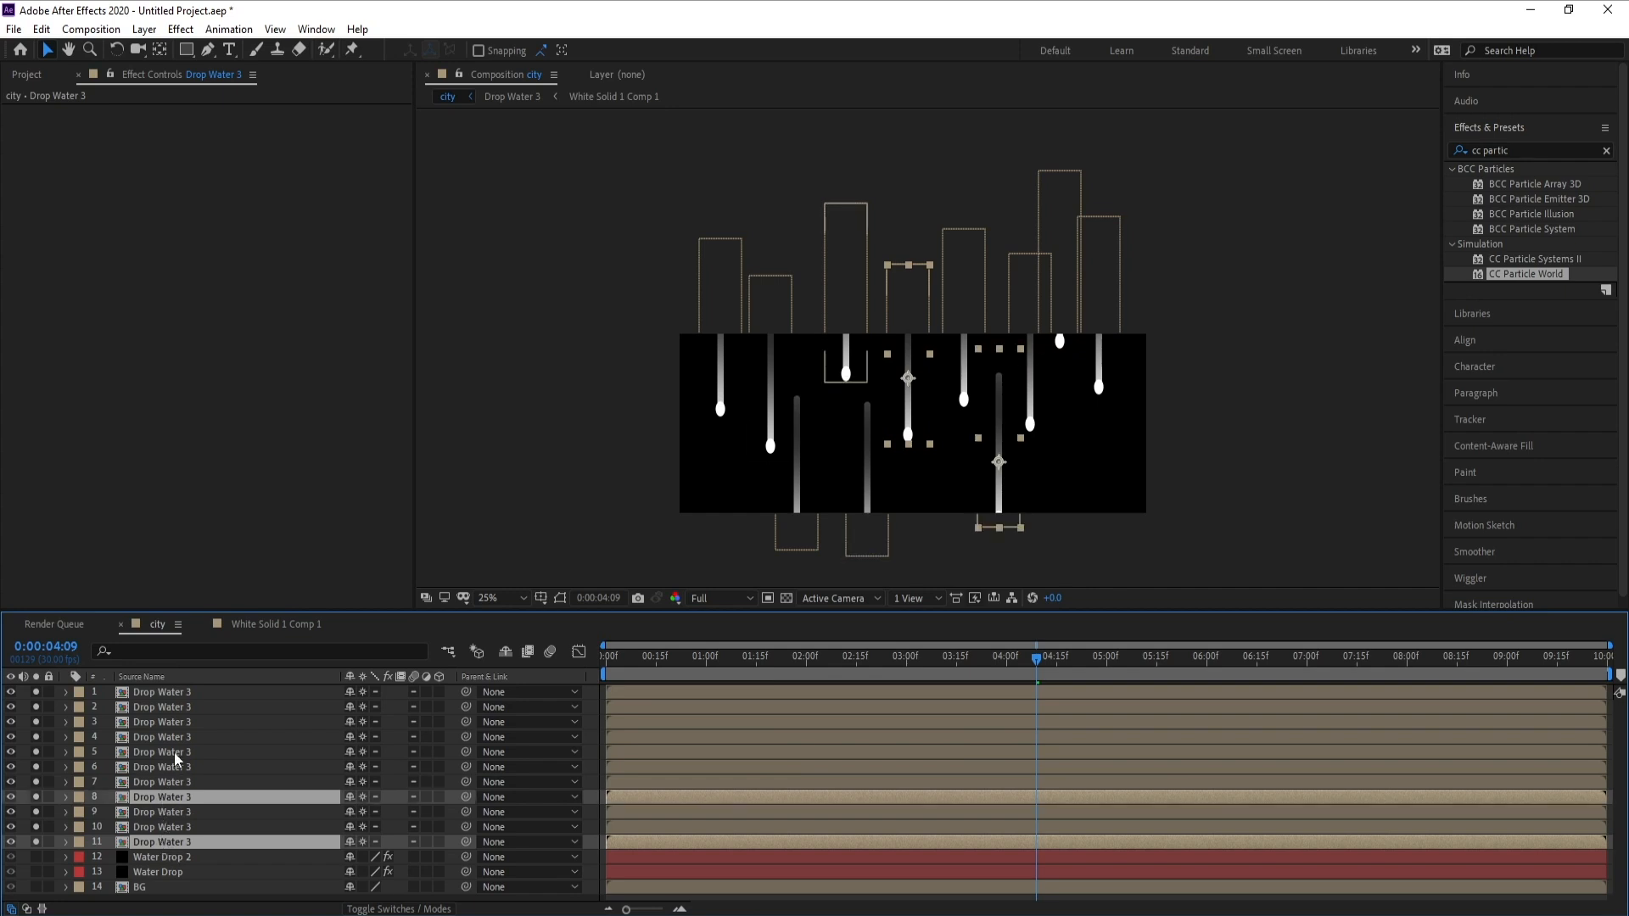
{"action": "left_click", "coordinate": [164, 736], "text": "ctrl"}
{"action": "left_click", "coordinate": [170, 708], "text": "ctrl"}
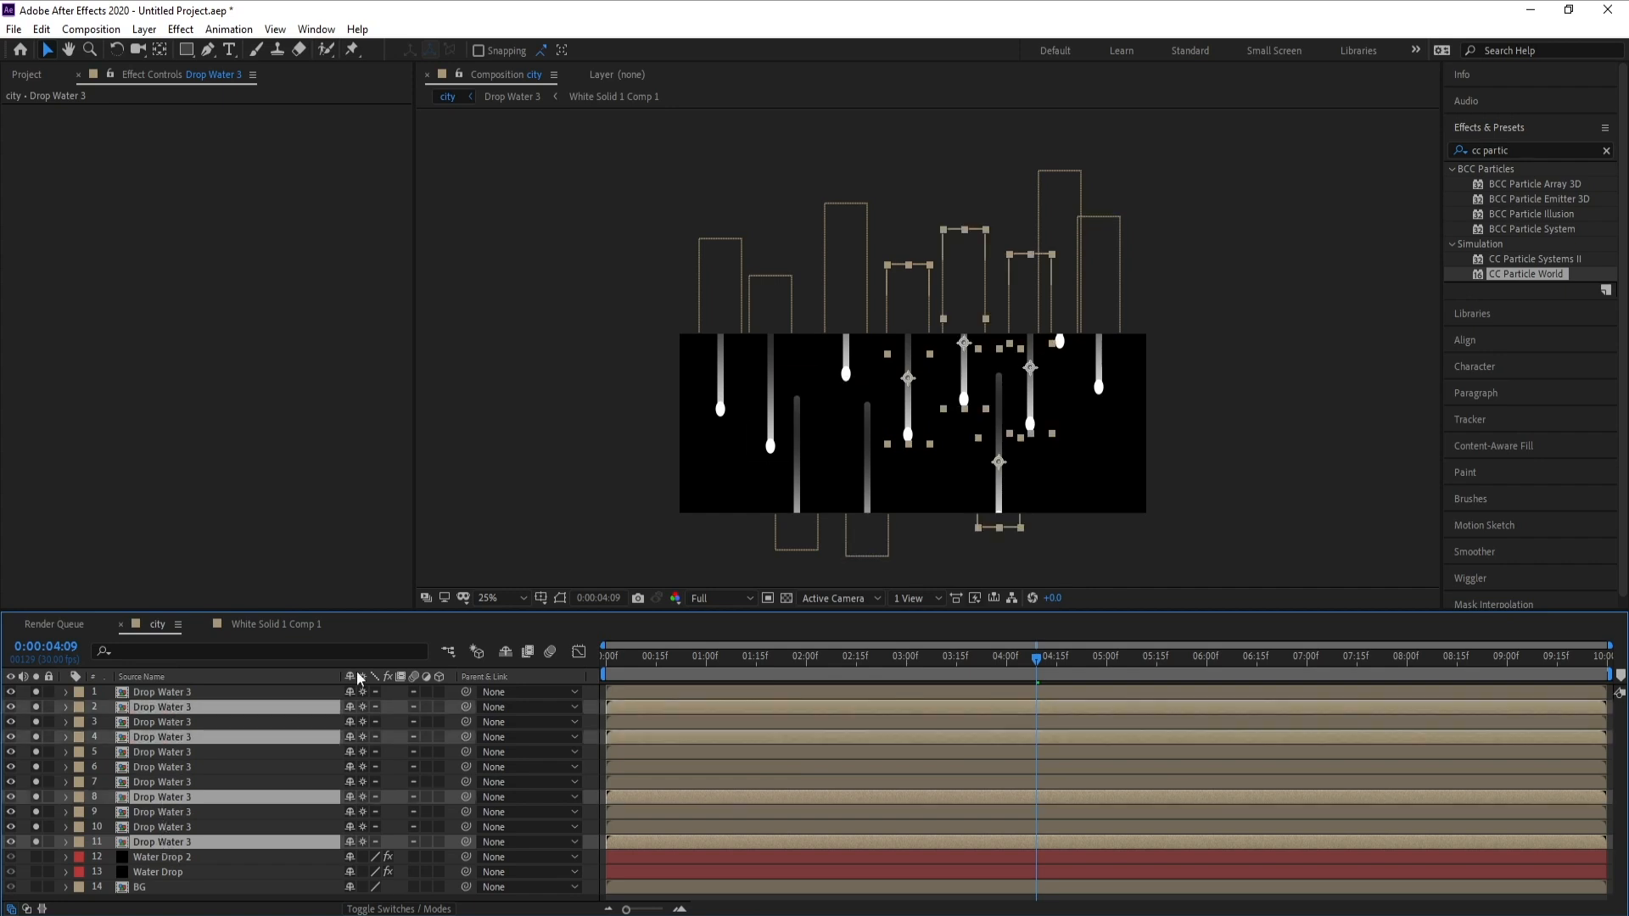
Step: Slow down the Drop Water 3 copy in layer 6 with Time Stretch and scrub the timeline to 0:00:04:29
{"action": "right_click", "coordinate": [837, 253]}
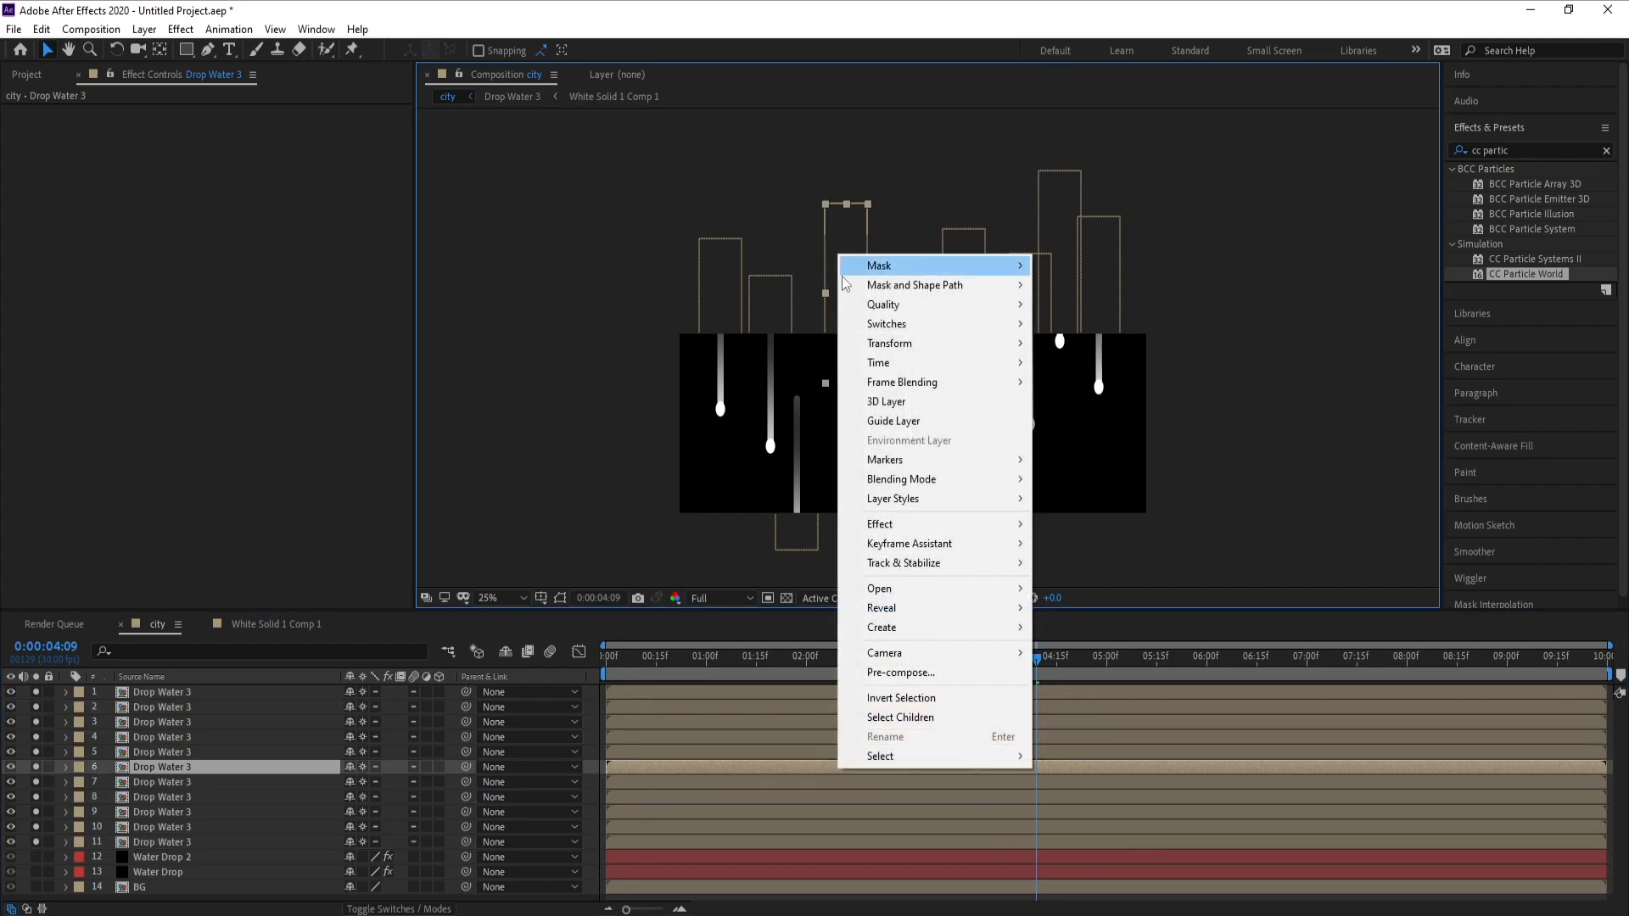
{"action": "mouse_move", "coordinate": [993, 365]}
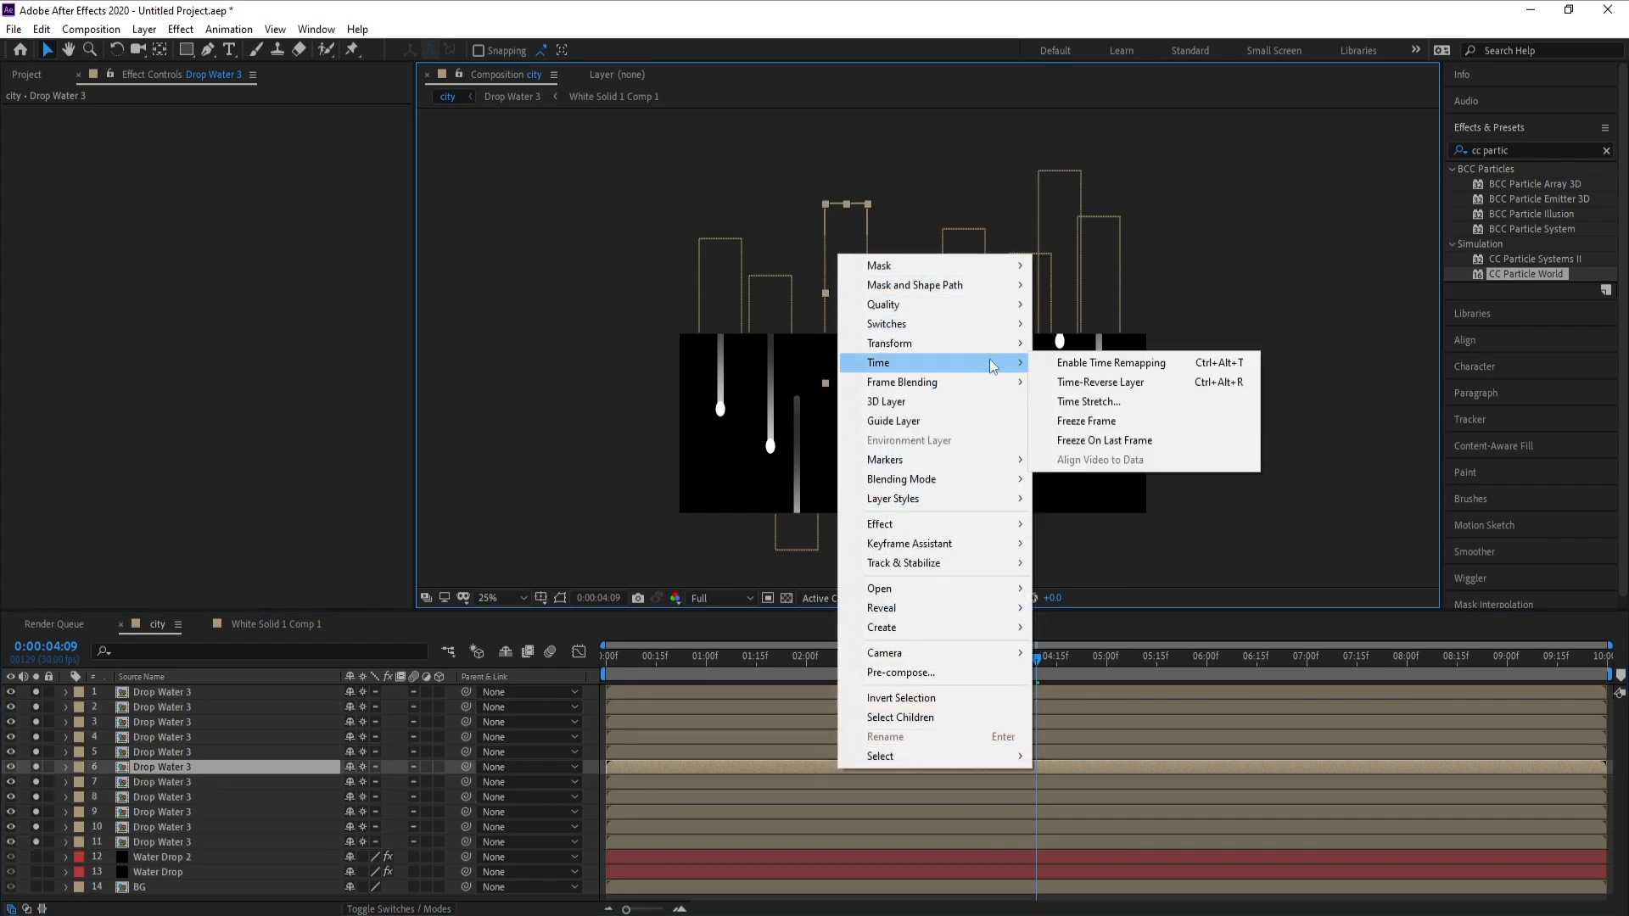
{"action": "left_click", "coordinate": [1094, 409]}
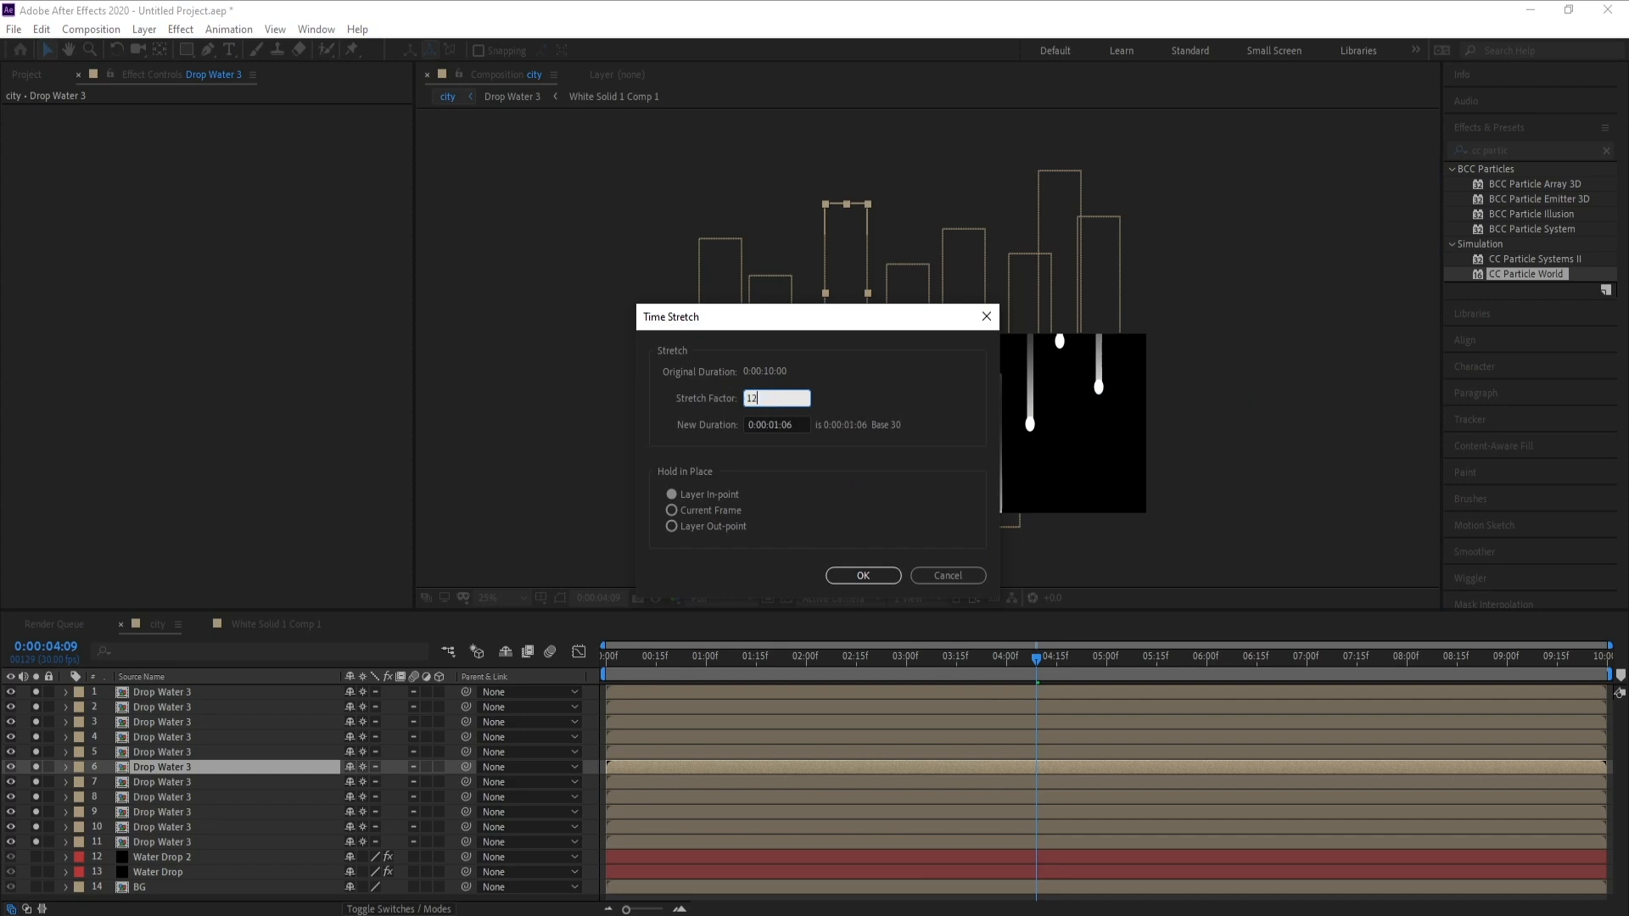
{"action": "key", "text": "Return"}
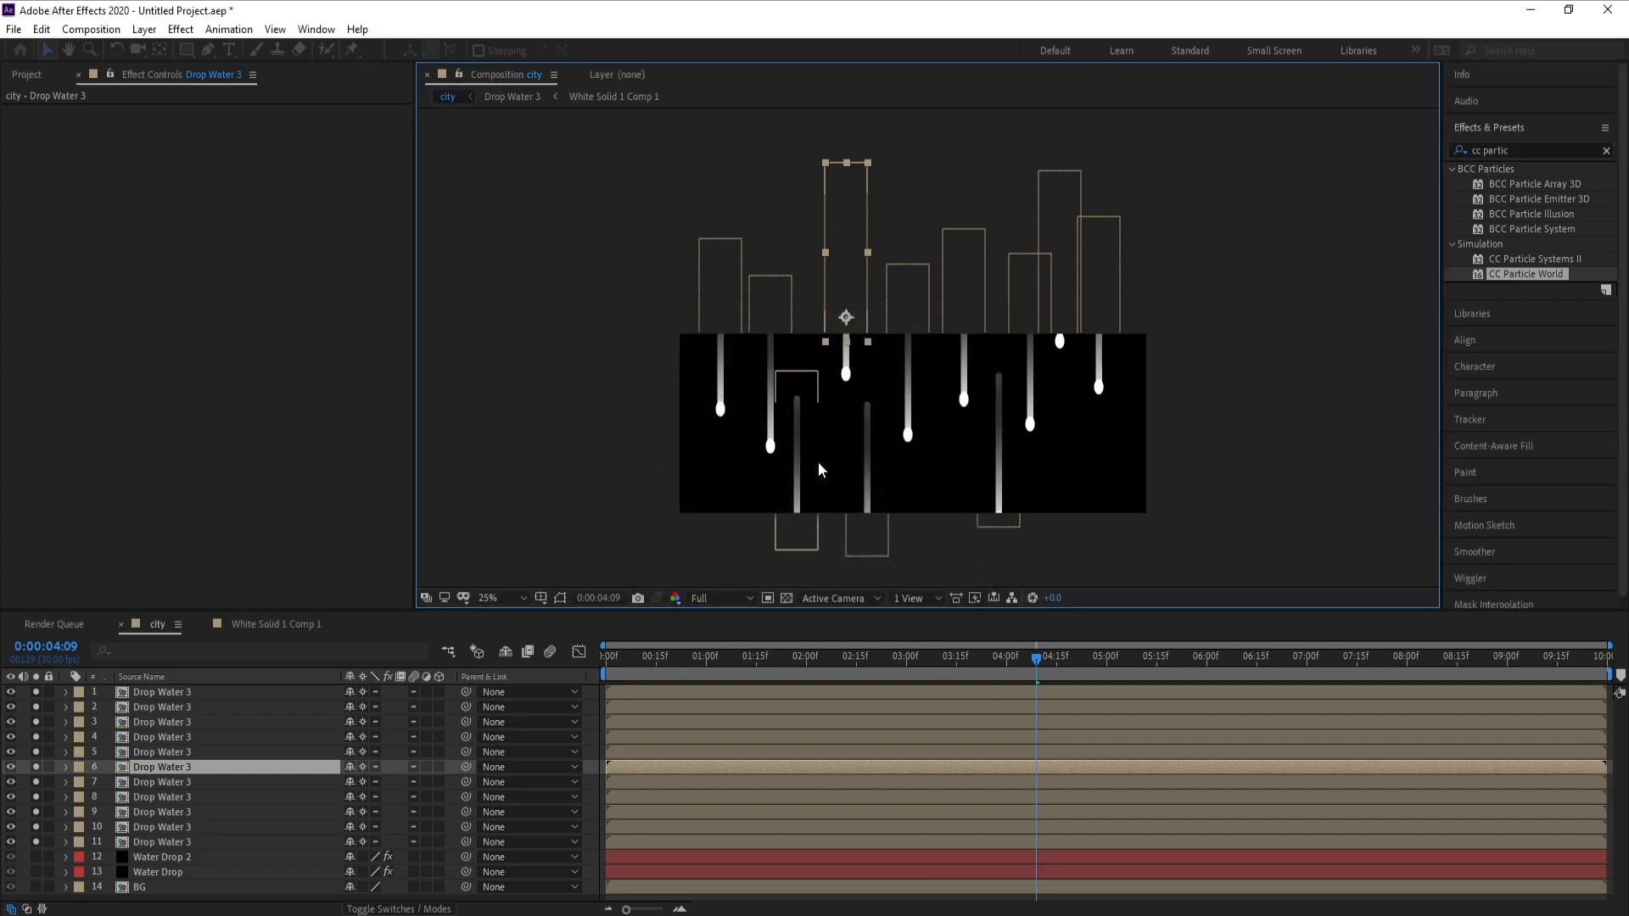
{"action": "left_click_drag", "start_coordinate": [1027, 658], "coordinate": [1344, 660]}
{"action": "left_click_drag", "start_coordinate": [1193, 672], "coordinate": [1103, 660]}
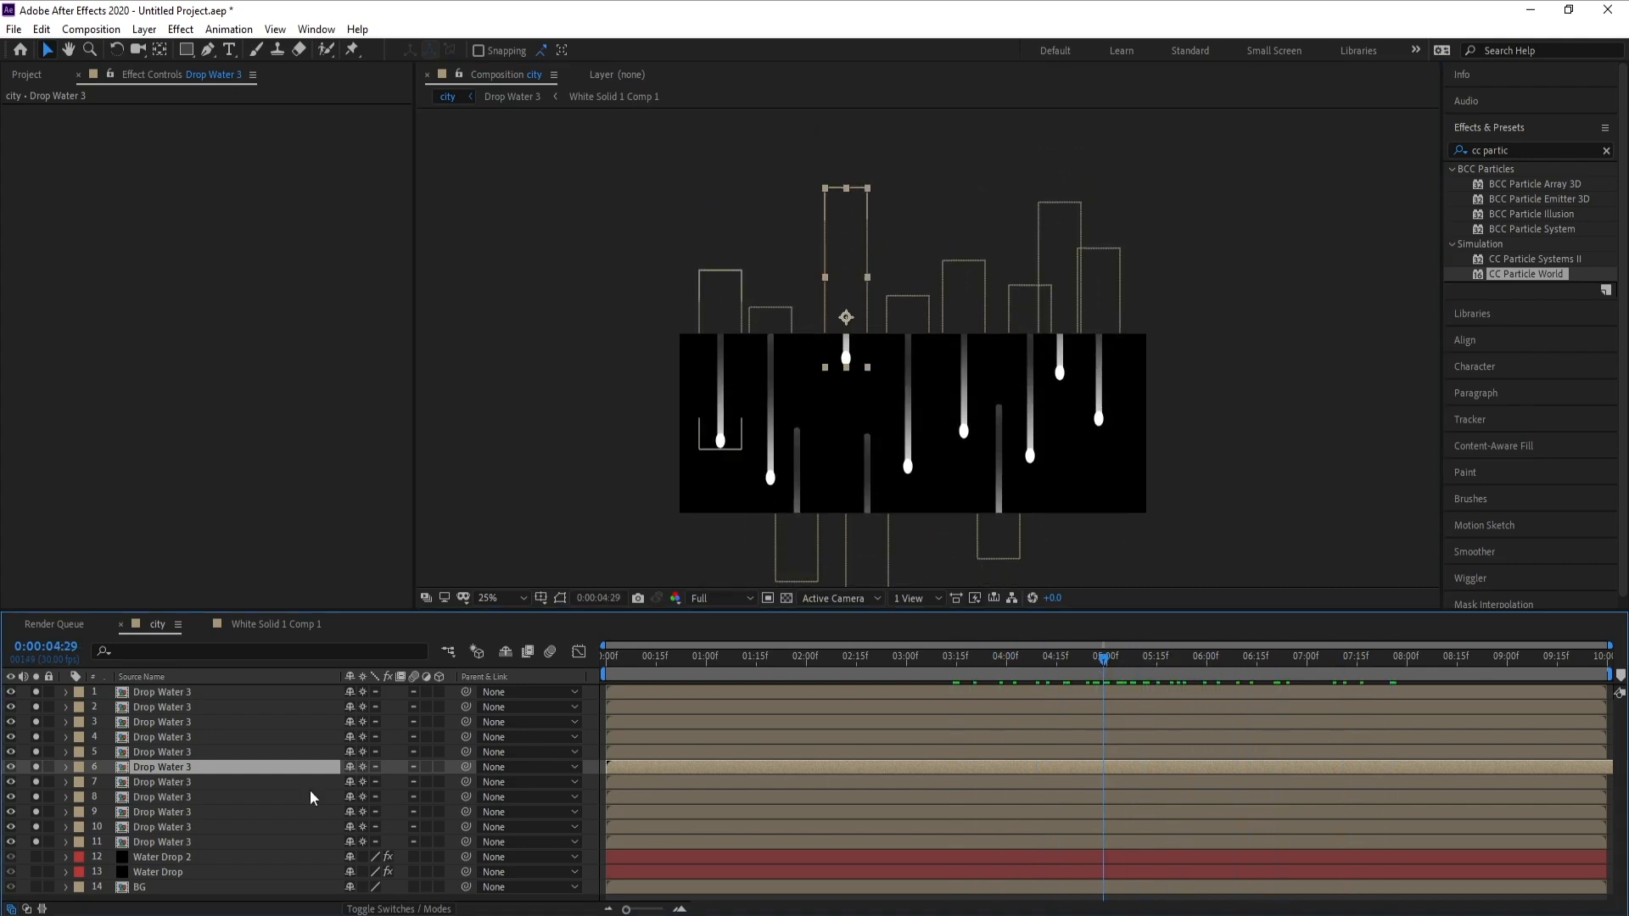
Step: Duplicate all eleven Drop Water 3 layers together and offset the new copies to the right and slightly down
{"action": "left_click", "coordinate": [168, 842]}
{"action": "left_click", "coordinate": [187, 691], "text": "shift"}
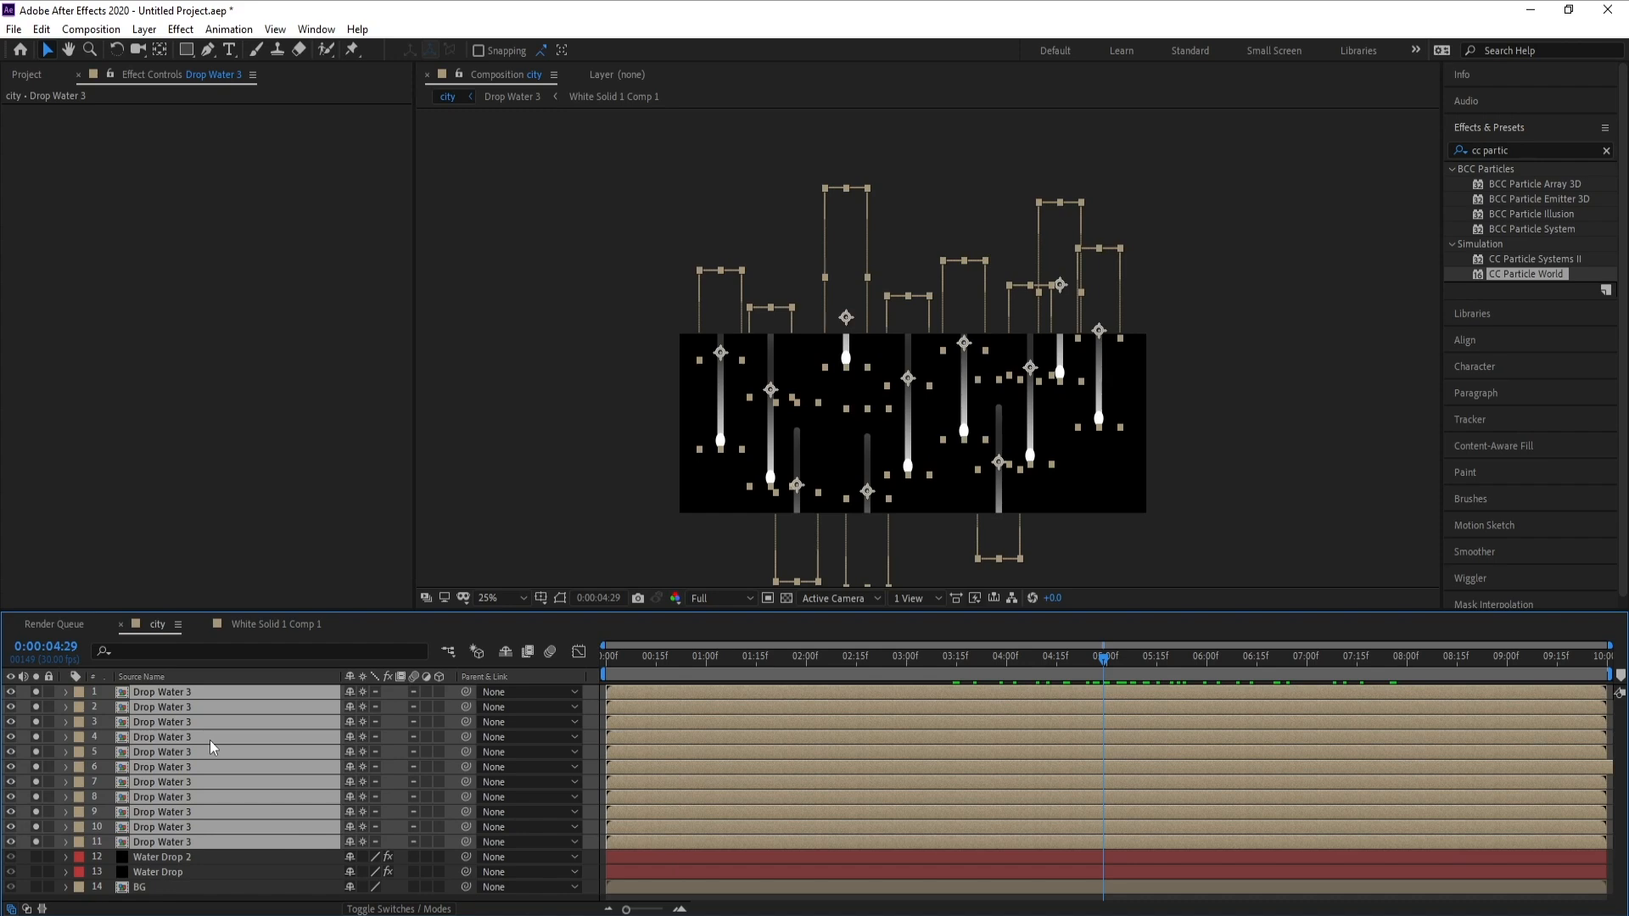
{"action": "key", "text": "ctrl+d"}
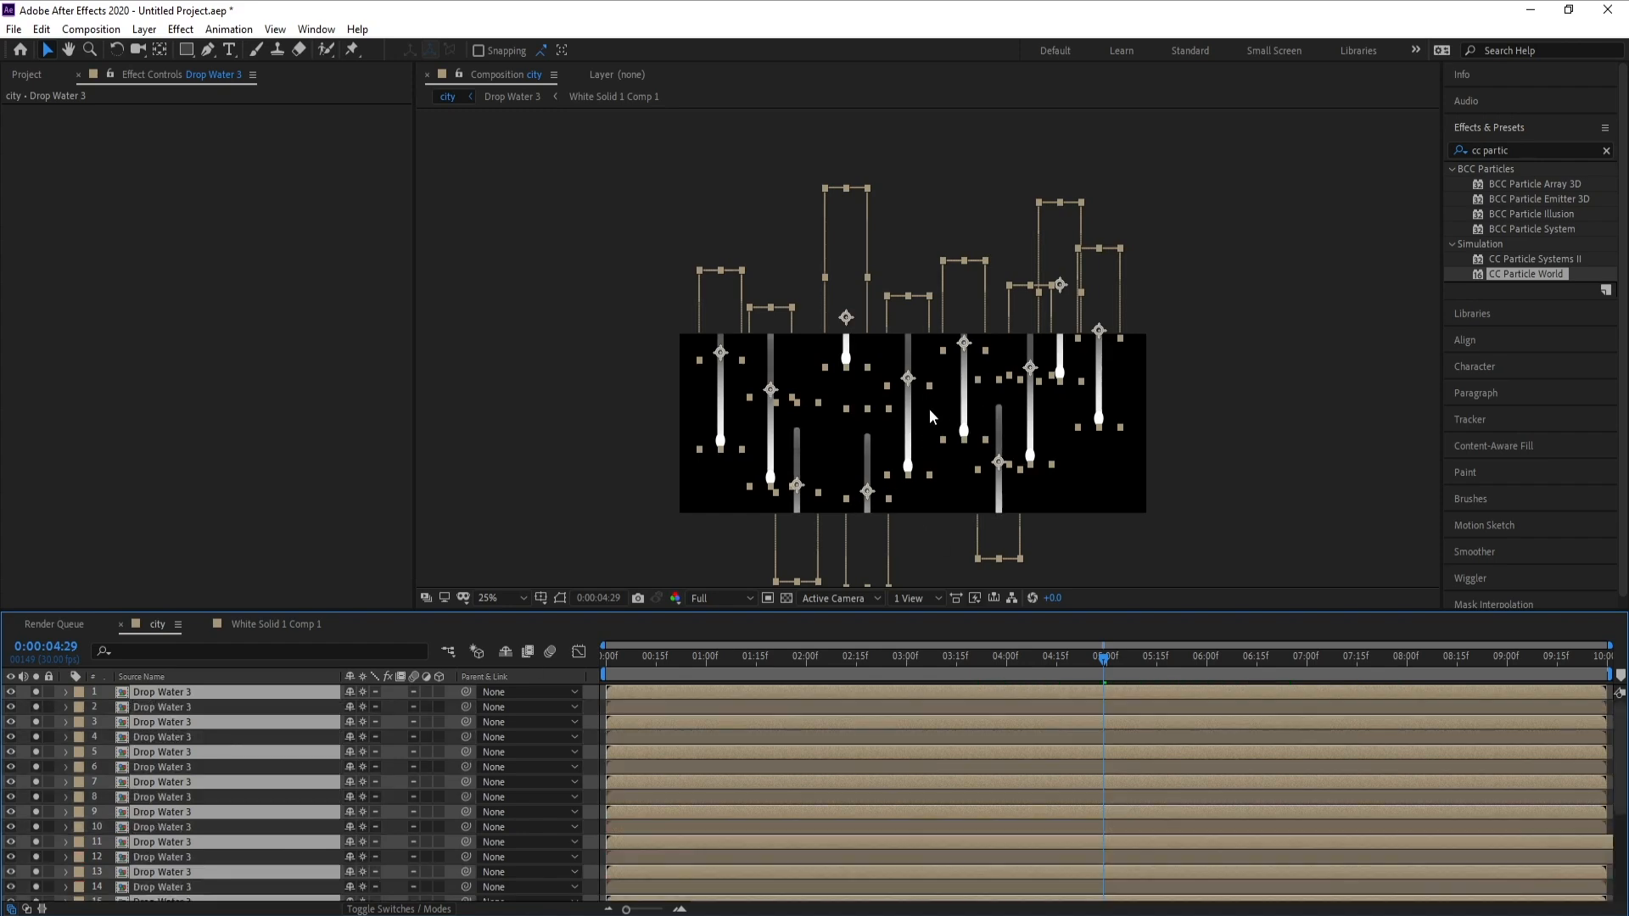
{"action": "mouse_move", "coordinate": [929, 409]}
{"action": "left_mouse_down"}
{"action": "mouse_move", "coordinate": [964, 360]}
{"action": "mouse_move", "coordinate": [981, 424]}
{"action": "left_mouse_up"}
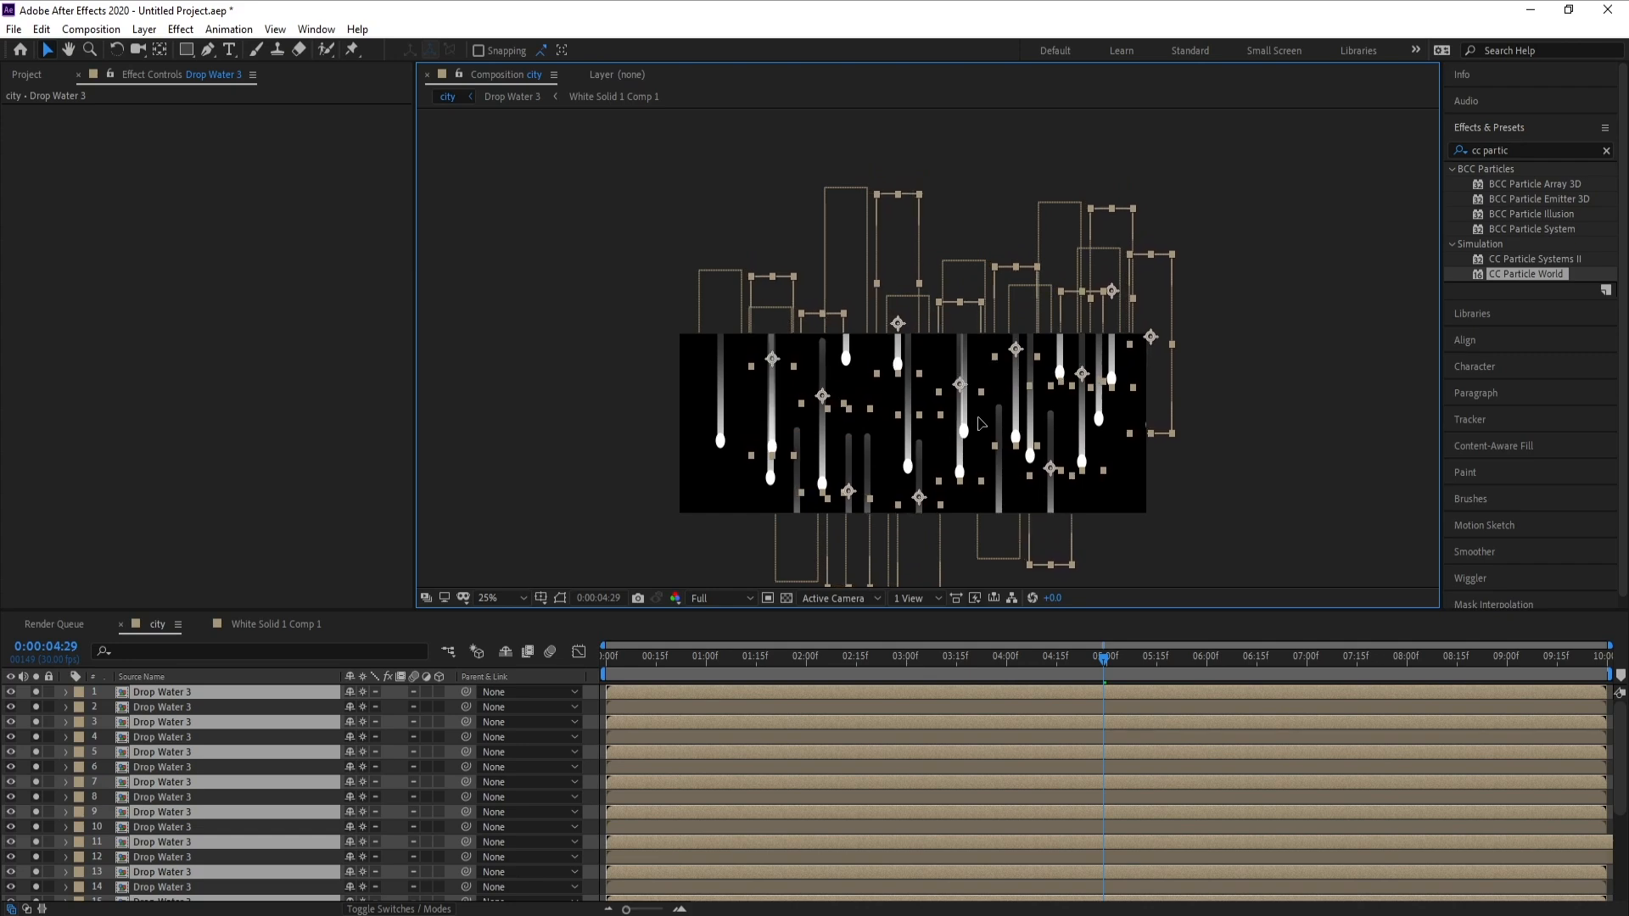
{"action": "left_click", "coordinate": [633, 507]}
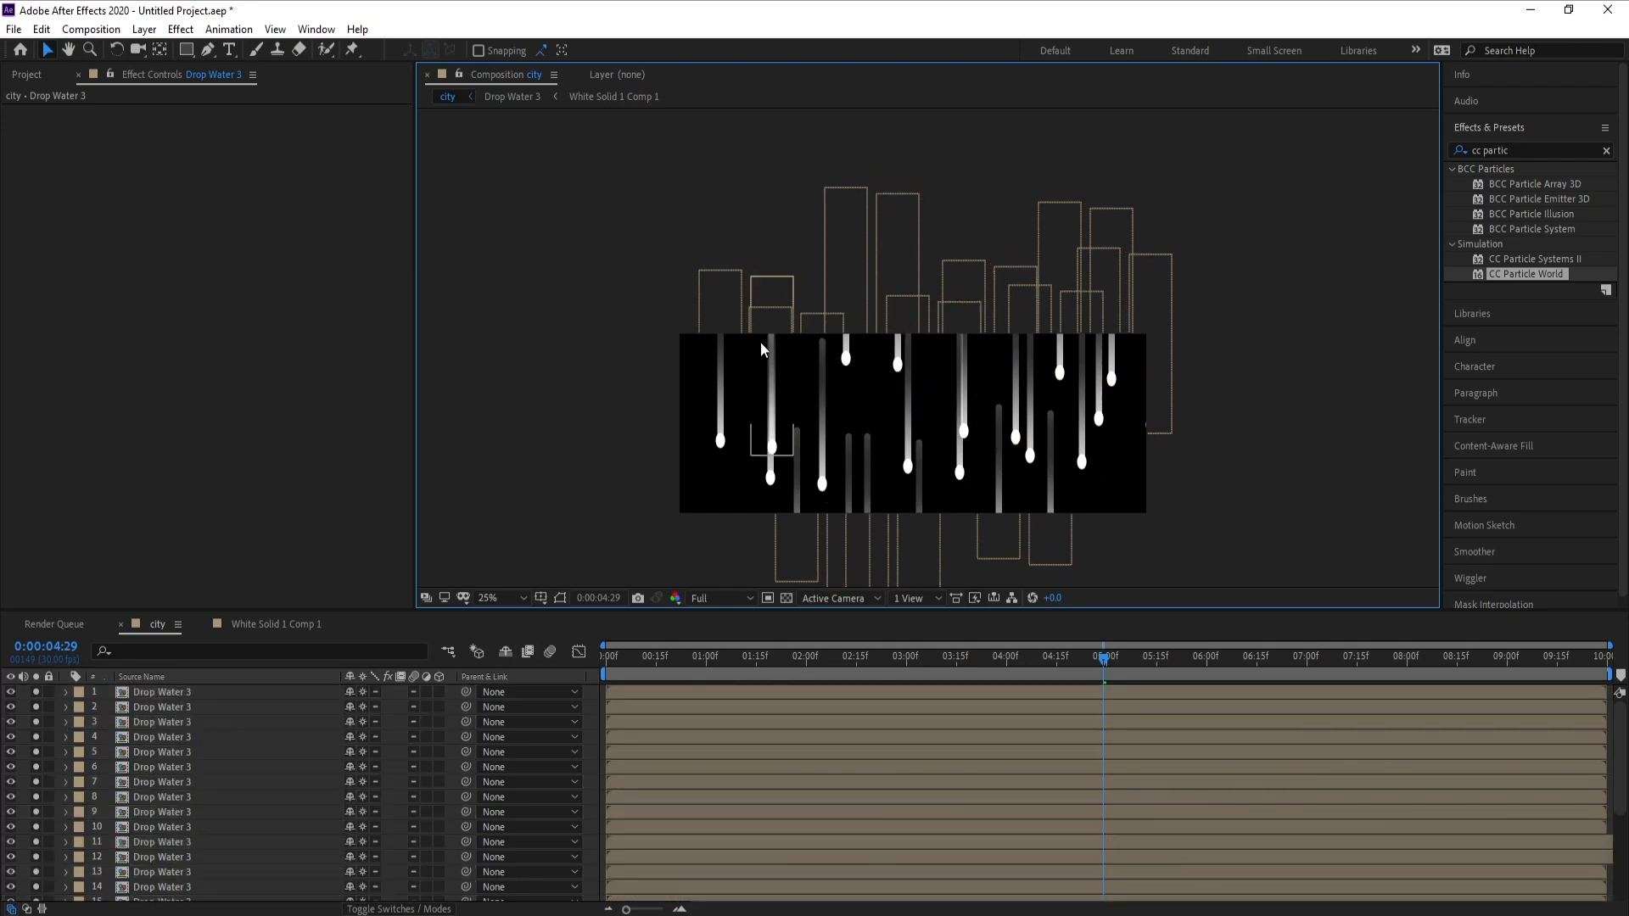
Step: Separate the overlapping Drop Water 3 streaks from the left side through the centre of the frame, staggering their heights
{"action": "left_click_drag", "start_coordinate": [772, 343], "coordinate": [743, 493]}
{"action": "left_click_drag", "start_coordinate": [707, 339], "coordinate": [683, 281]}
{"action": "left_click_drag", "start_coordinate": [946, 371], "coordinate": [848, 506]}
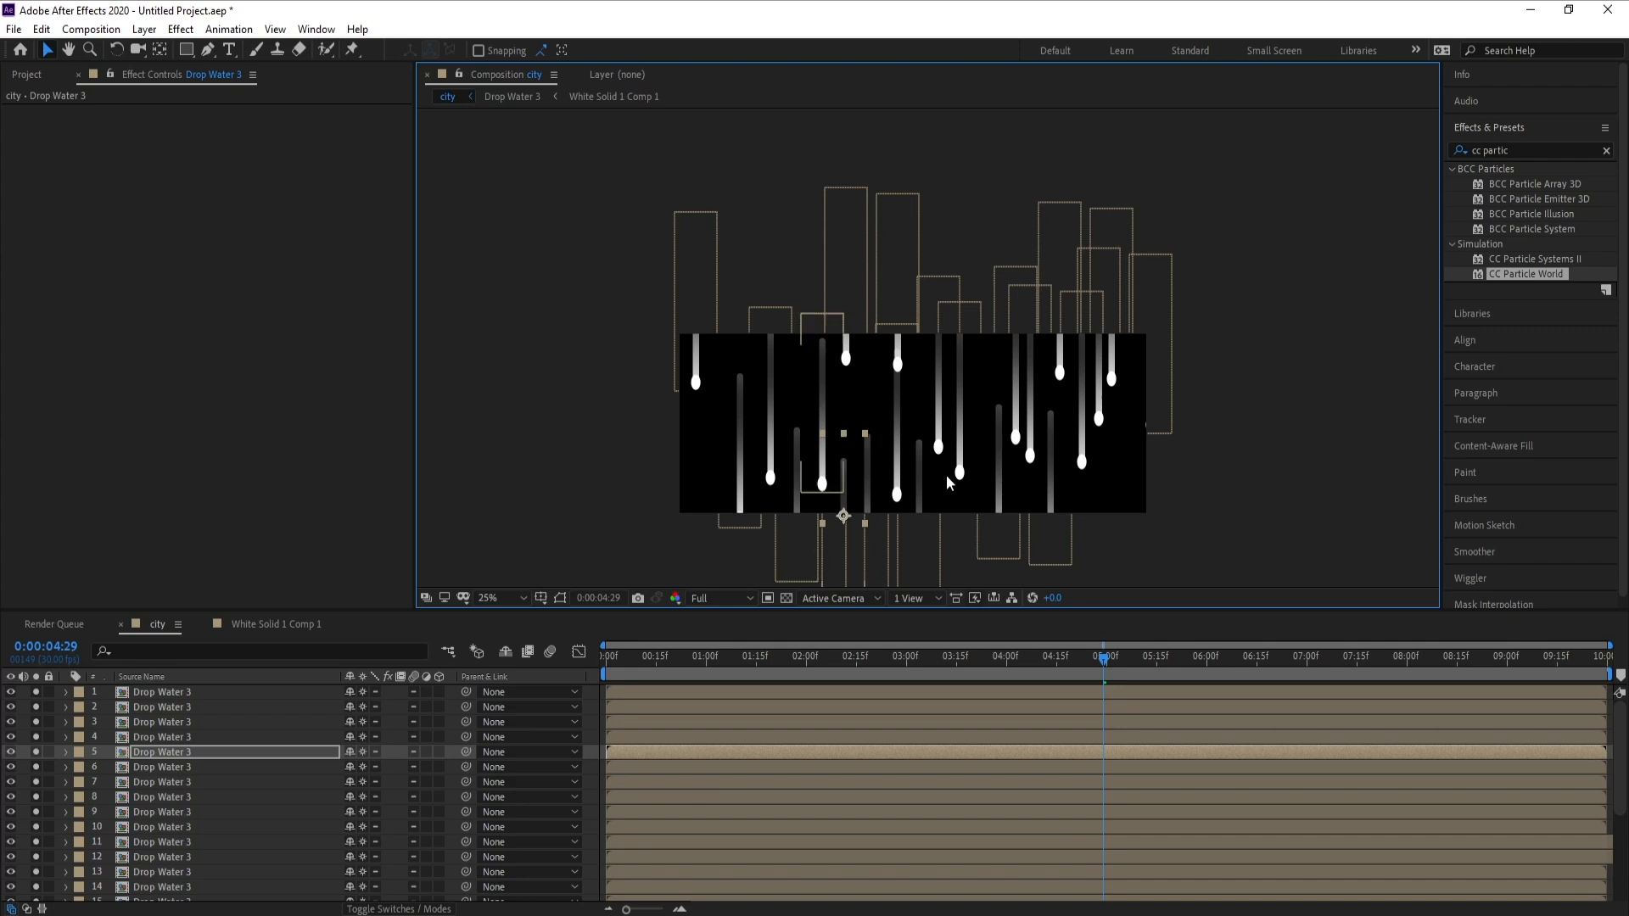
{"action": "left_click_drag", "start_coordinate": [1027, 422], "coordinate": [988, 333]}
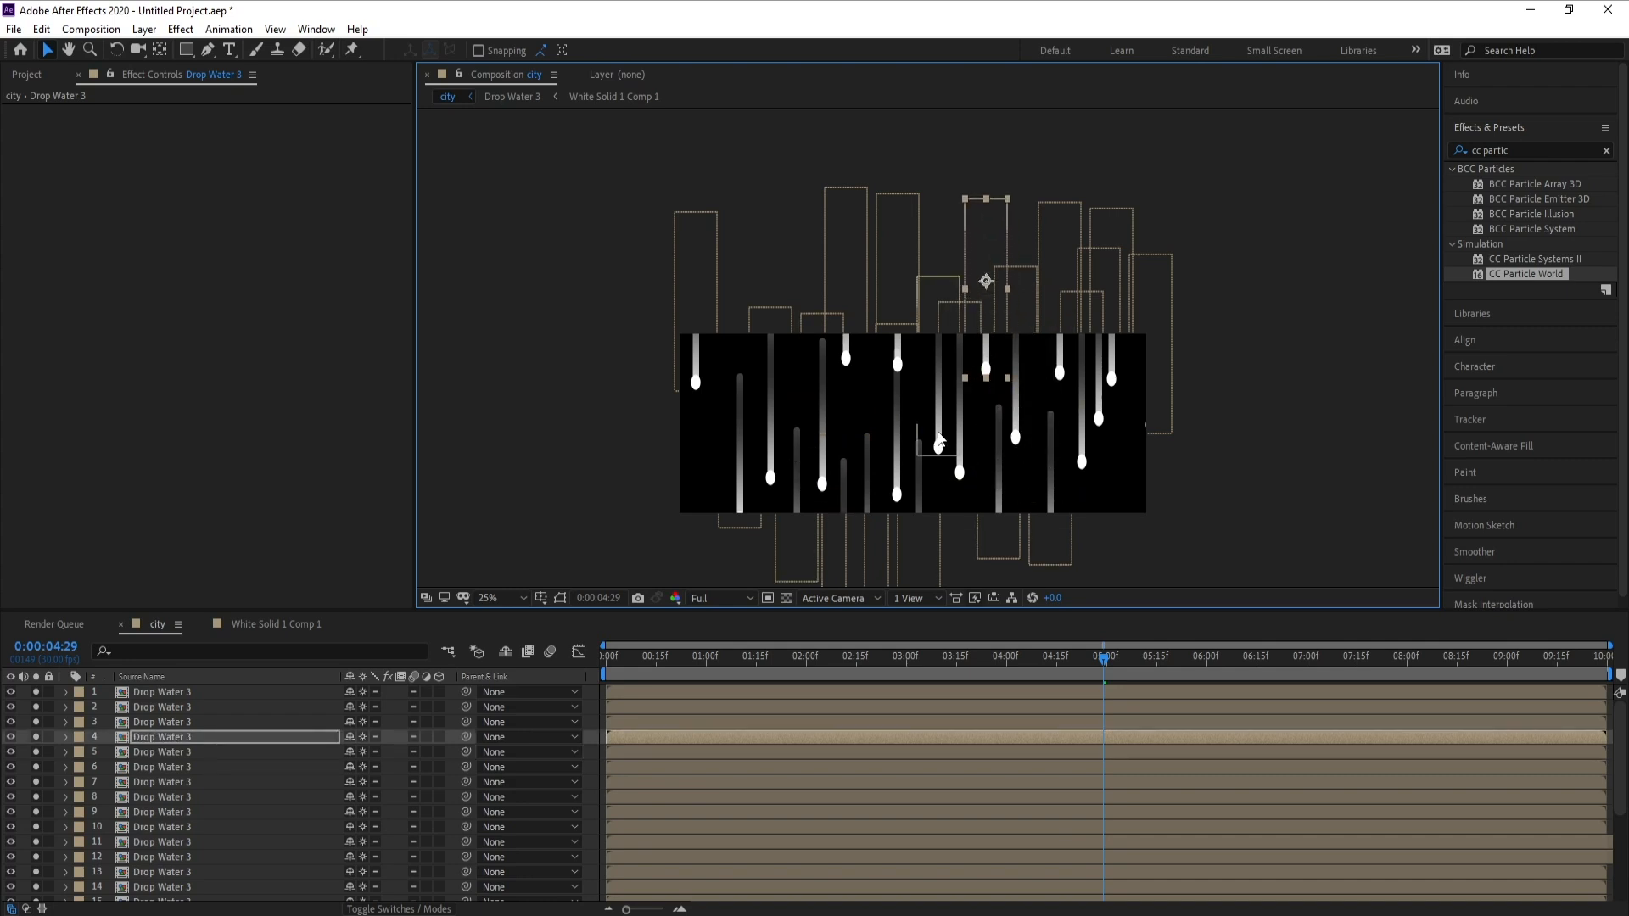
{"action": "left_click_drag", "start_coordinate": [966, 434], "coordinate": [972, 504]}
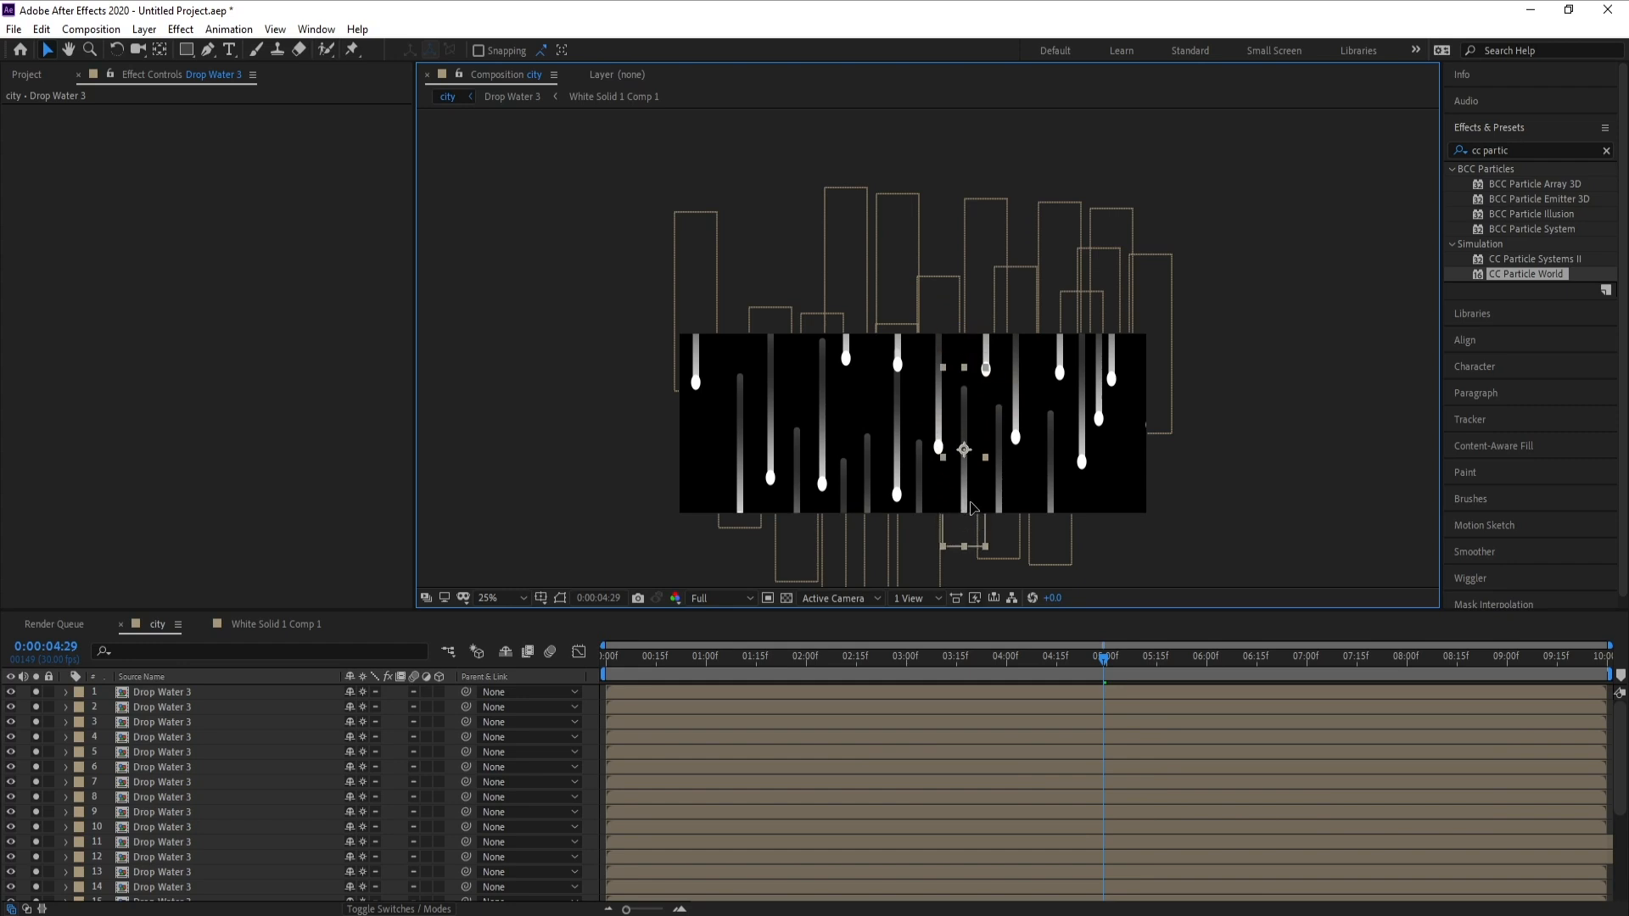
{"action": "left_click_drag", "start_coordinate": [896, 350], "coordinate": [869, 388]}
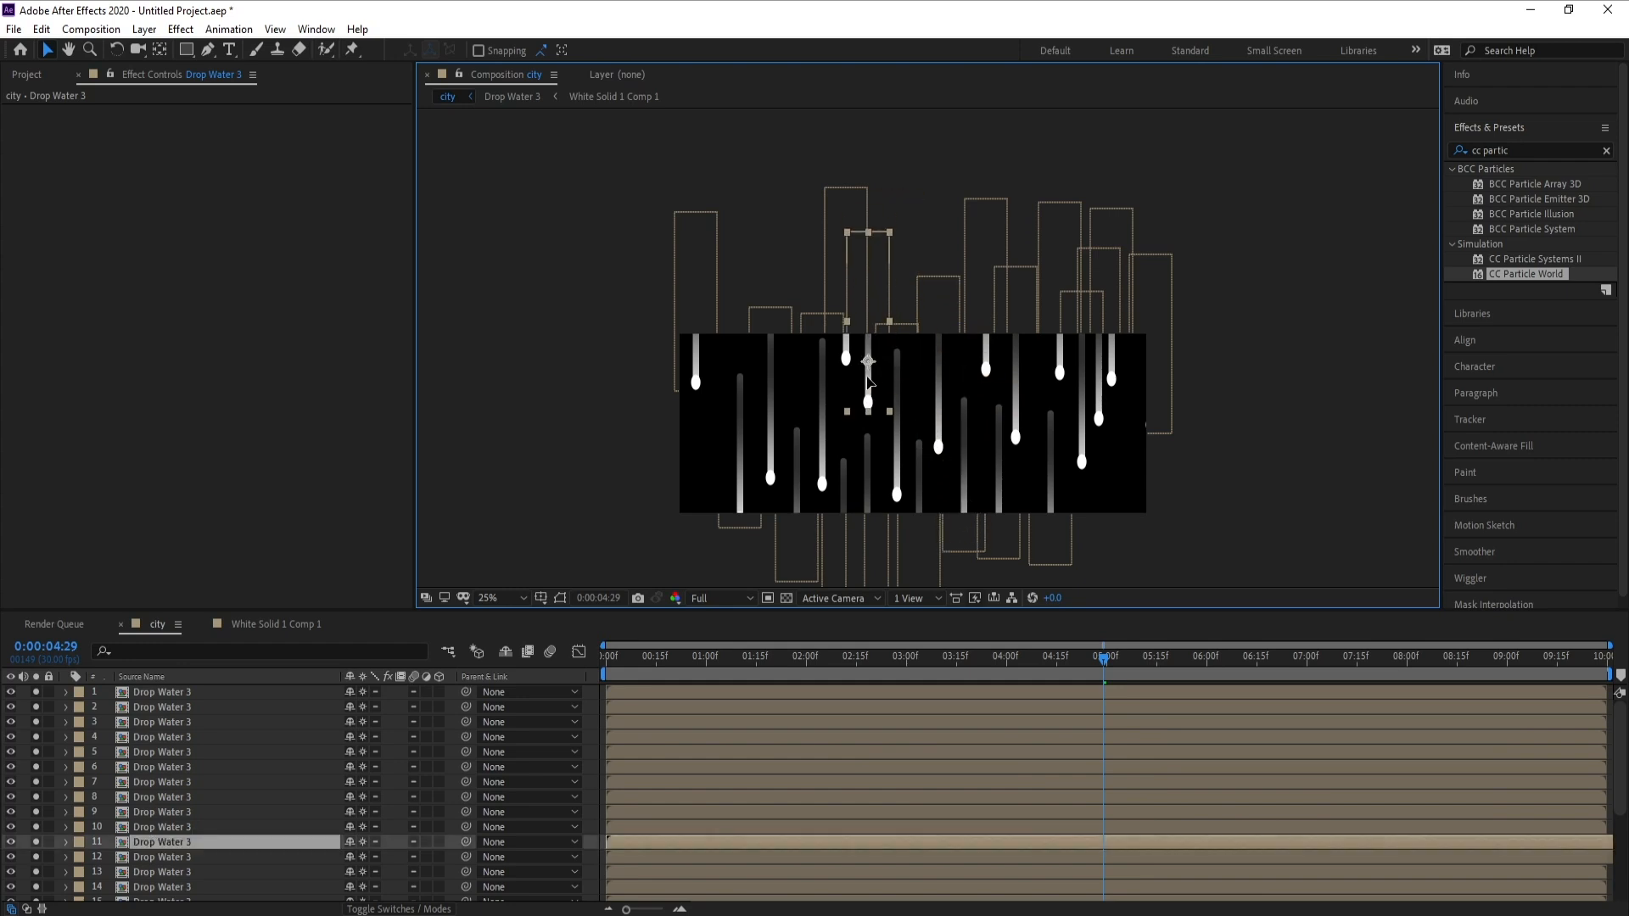
{"action": "left_click_drag", "start_coordinate": [980, 360], "coordinate": [1050, 326]}
{"action": "left_click", "coordinate": [1033, 371]}
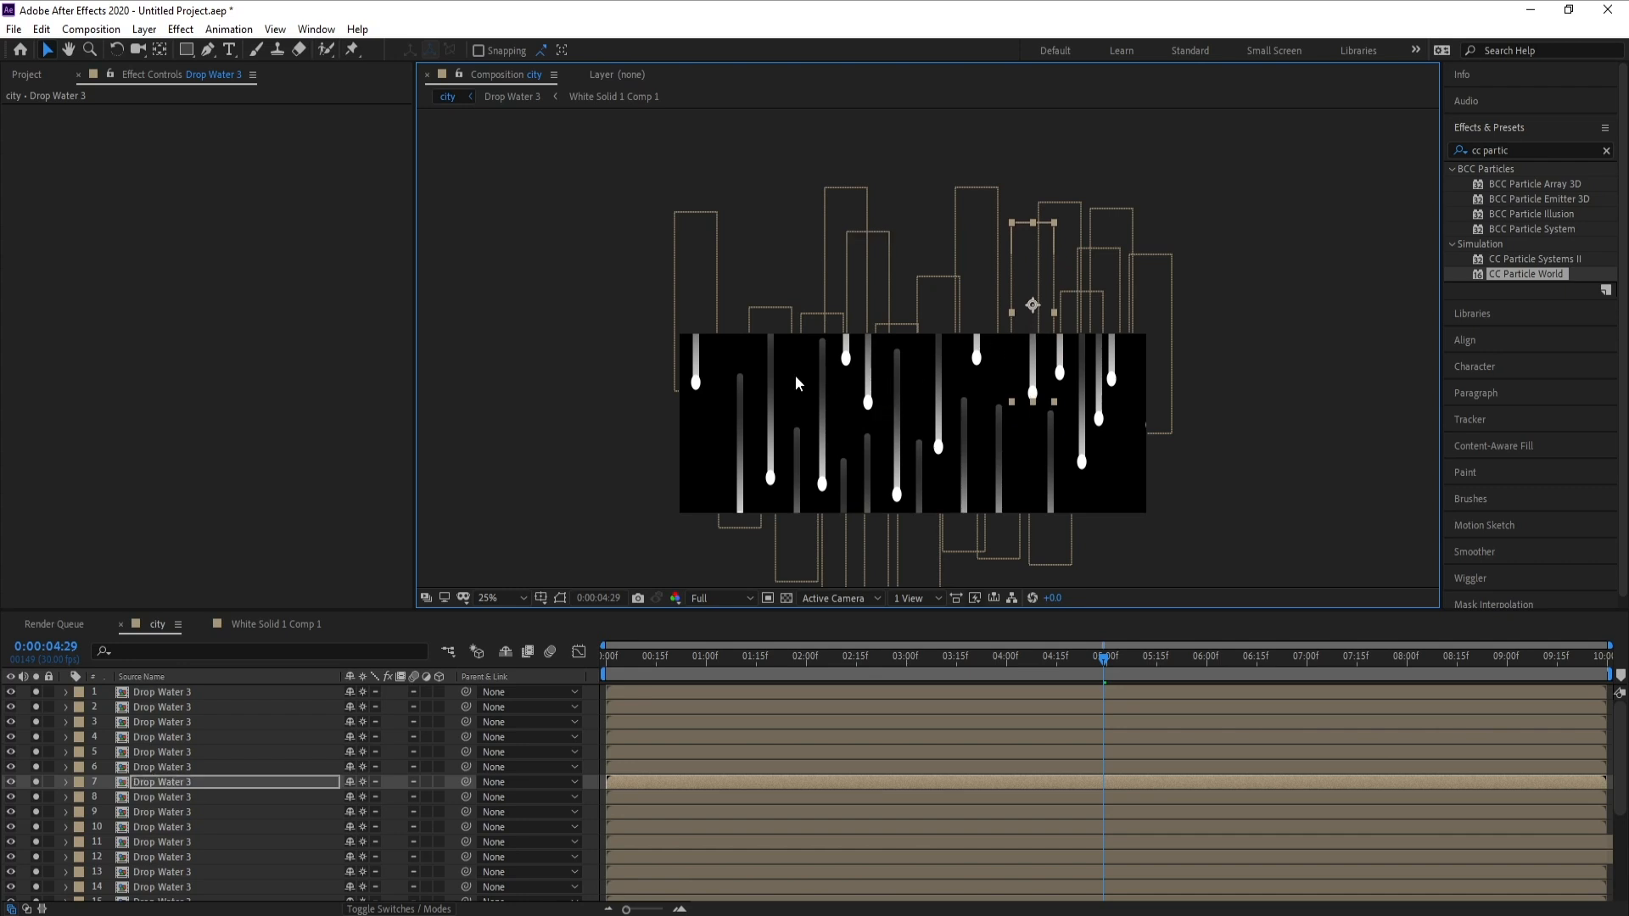
Step: Rearrange the Drop Water 3 streaks in the right part of the frame, filling the gap near its right edge
{"action": "left_click_drag", "start_coordinate": [1052, 458], "coordinate": [1002, 428]}
{"action": "left_click_drag", "start_coordinate": [1113, 378], "coordinate": [1121, 445]}
{"action": "left_click_drag", "start_coordinate": [1114, 249], "coordinate": [1105, 240]}
{"action": "left_click", "coordinate": [1034, 391]}
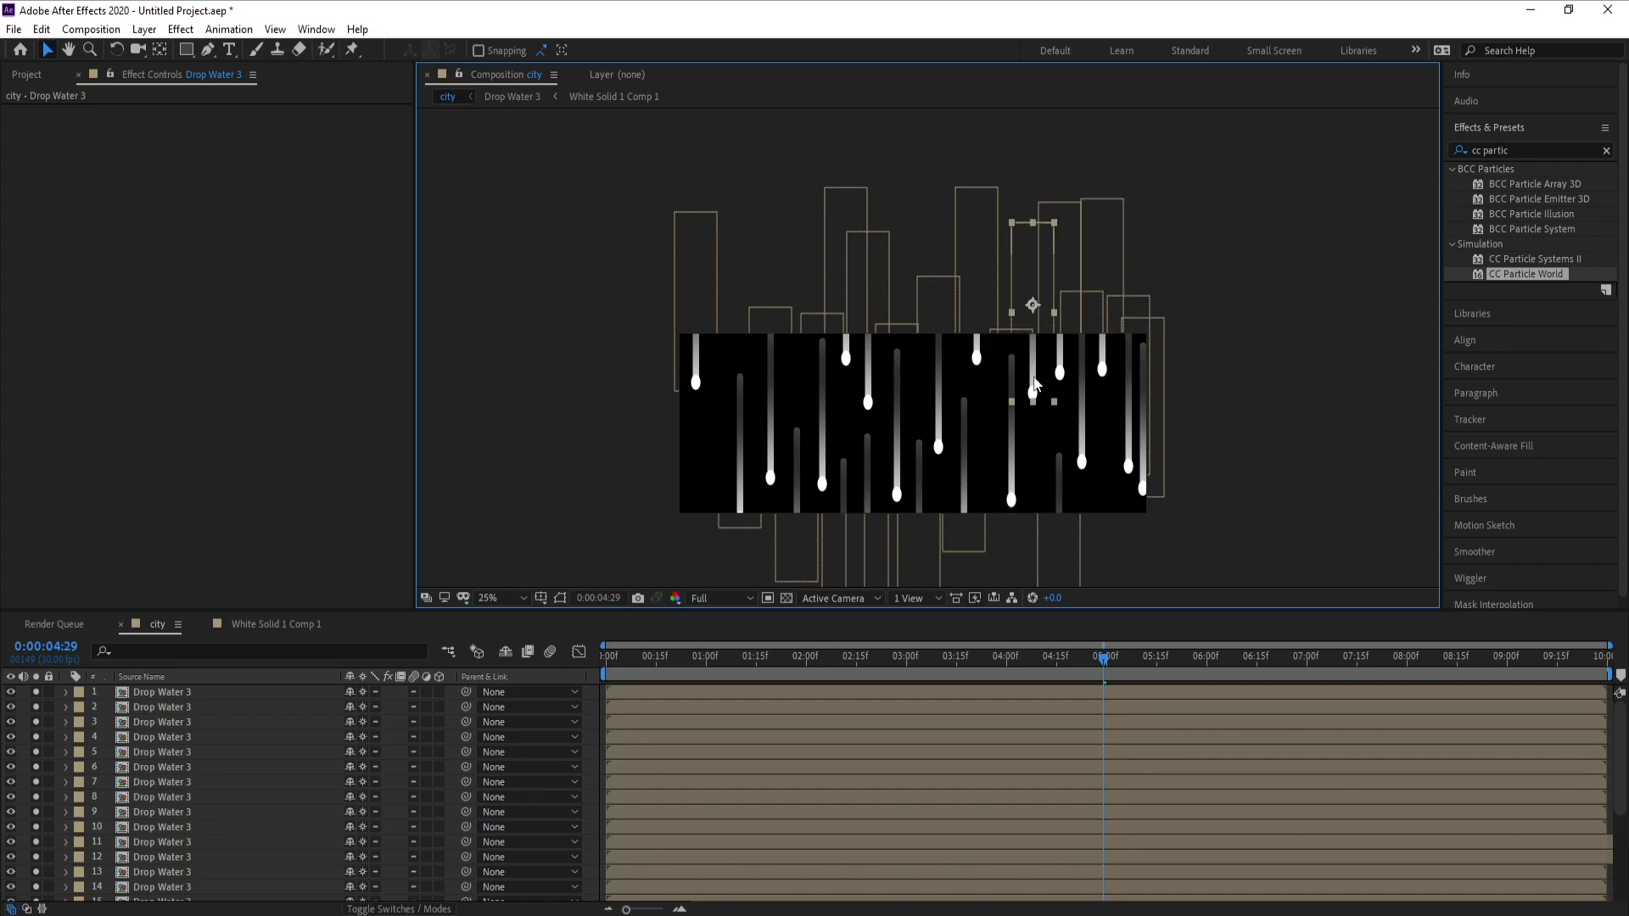
{"action": "left_click_drag", "start_coordinate": [1012, 444], "coordinate": [998, 443]}
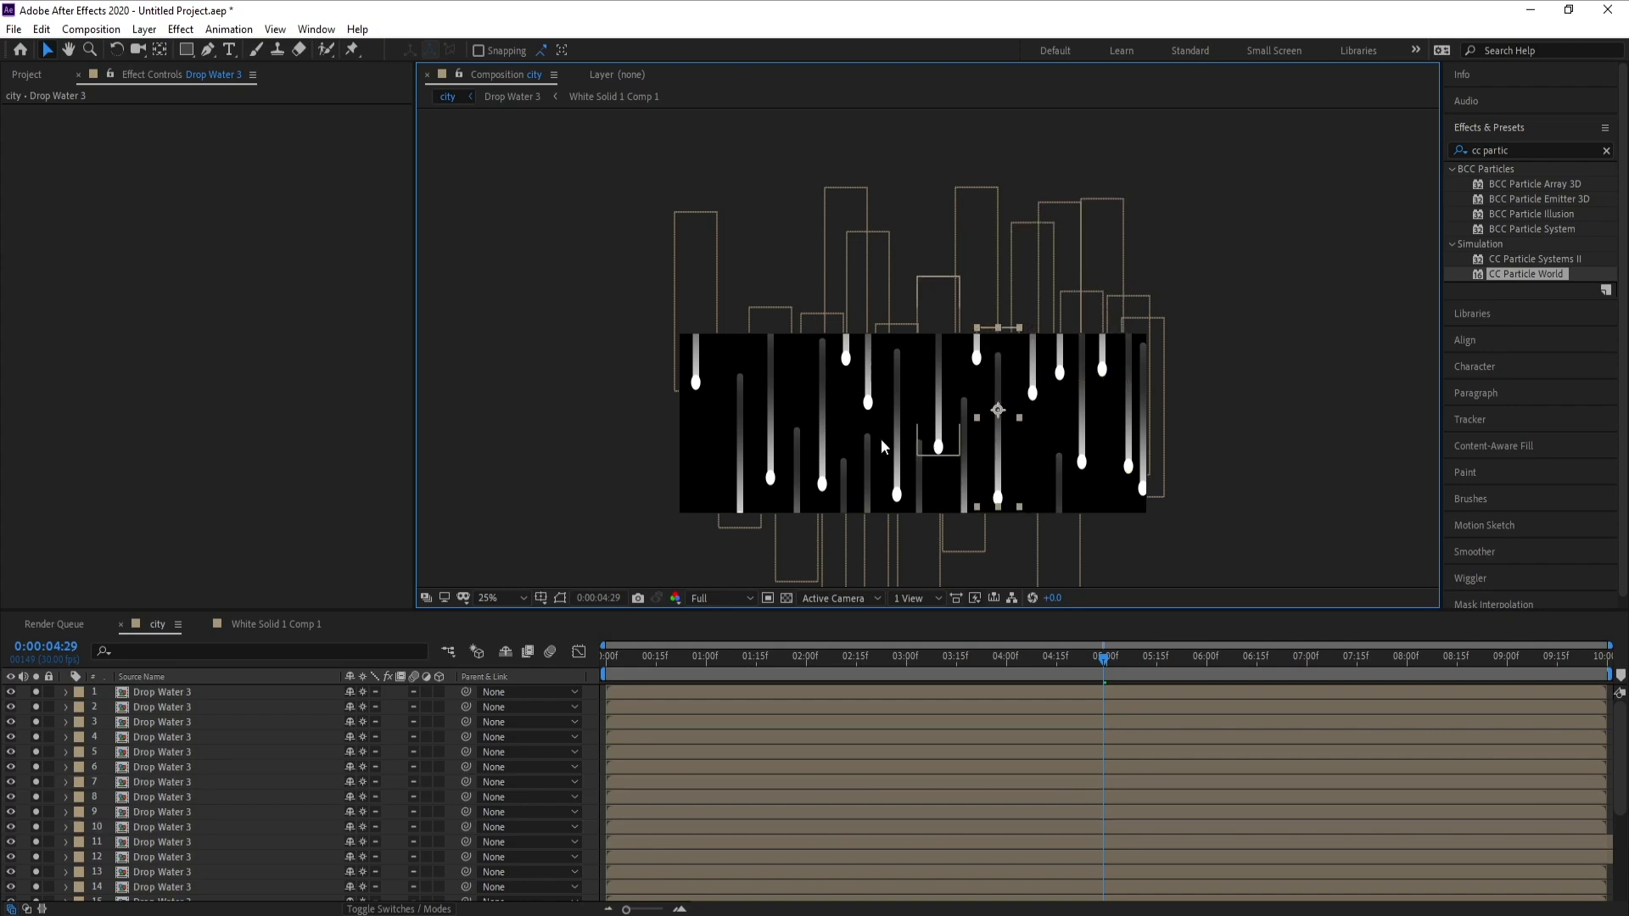
Step: Nudge the remaining Drop Water 3 streaks at the left and centre of the frame to even out their spacing
{"action": "left_click_drag", "start_coordinate": [742, 416], "coordinate": [761, 383]}
{"action": "left_click", "coordinate": [804, 447]}
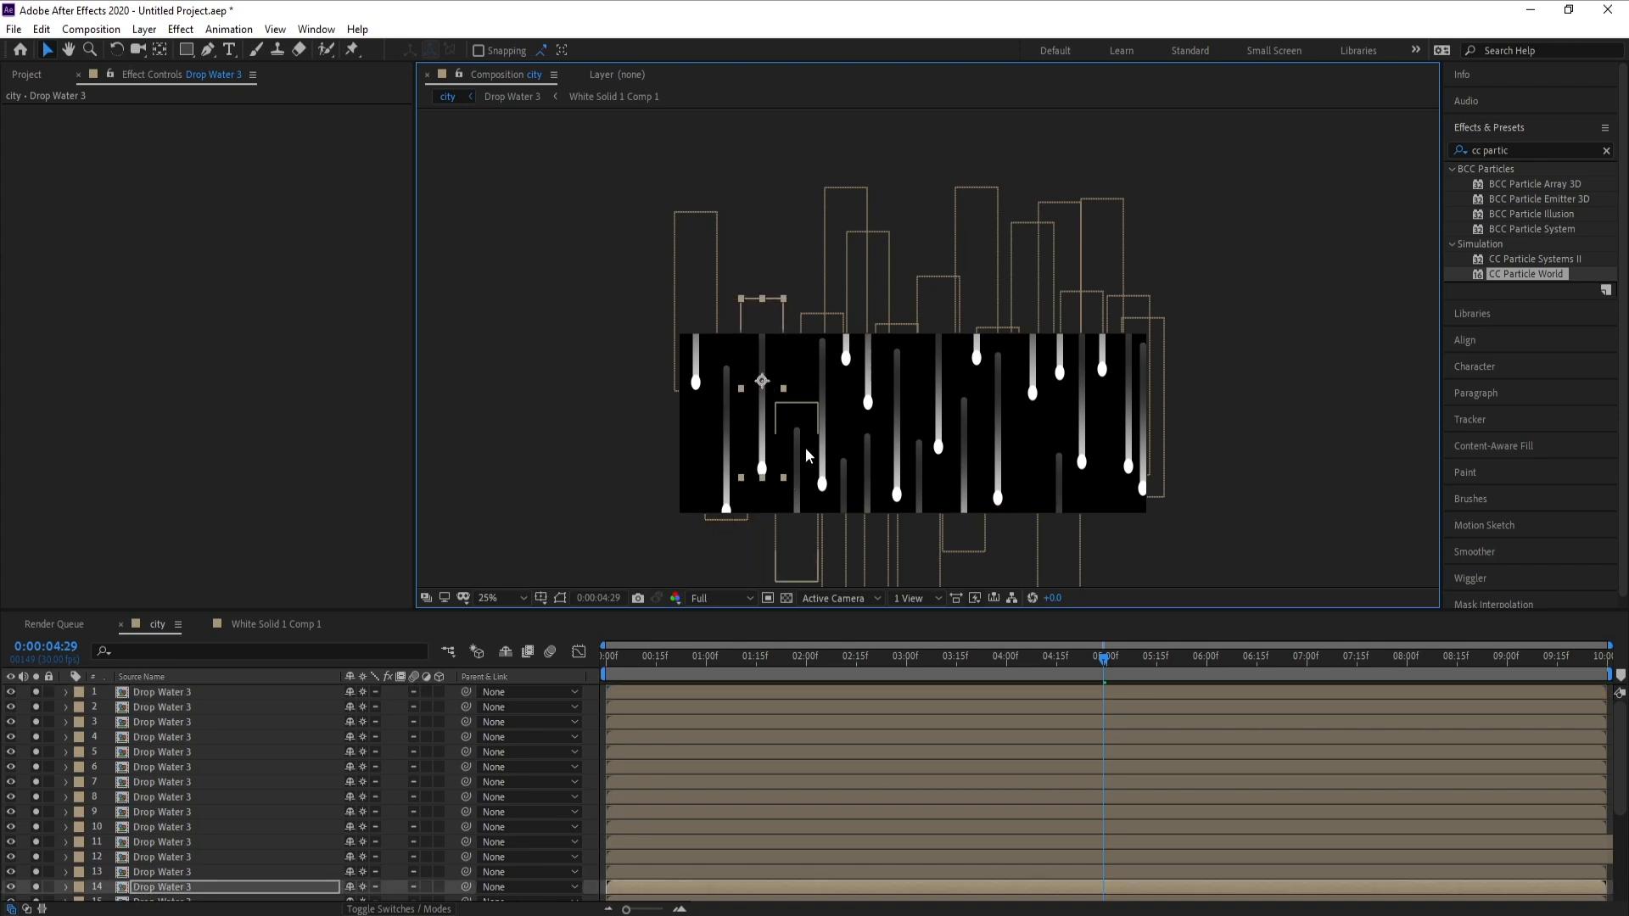
{"action": "left_click_drag", "start_coordinate": [803, 447], "coordinate": [795, 433]}
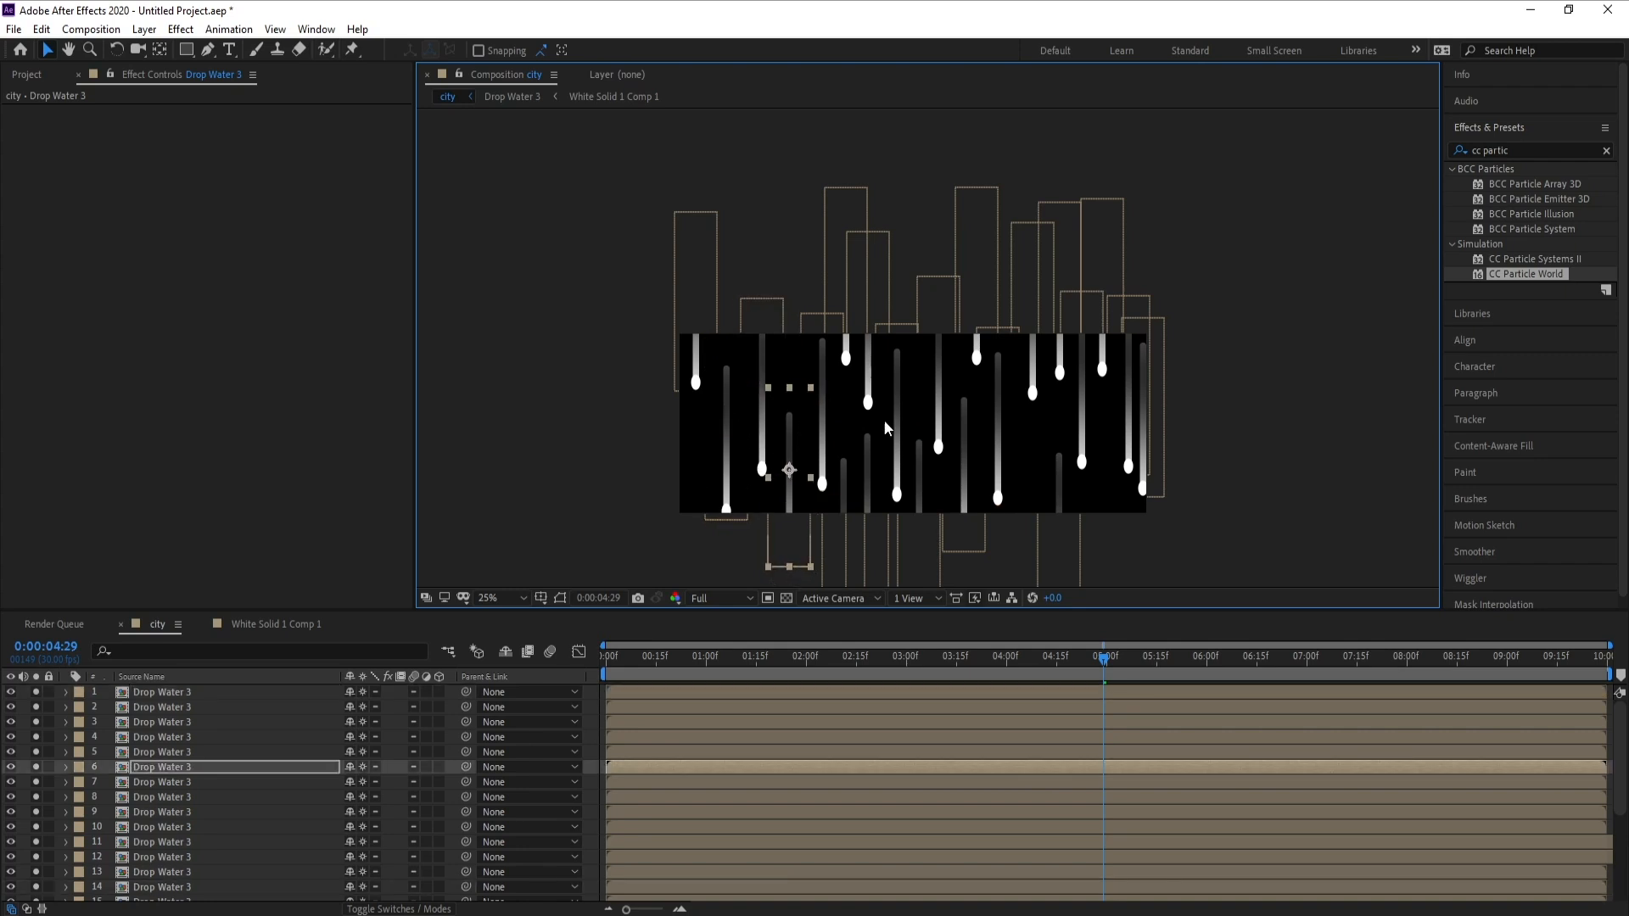
{"action": "left_click_drag", "start_coordinate": [970, 340], "coordinate": [931, 355]}
{"action": "left_click_drag", "start_coordinate": [998, 414], "coordinate": [1002, 411]}
Step: Preview the falling streaks from 0:00:03:11, stop playback and move the current time to 0:00:03:04
{"action": "left_click", "coordinate": [961, 567]}
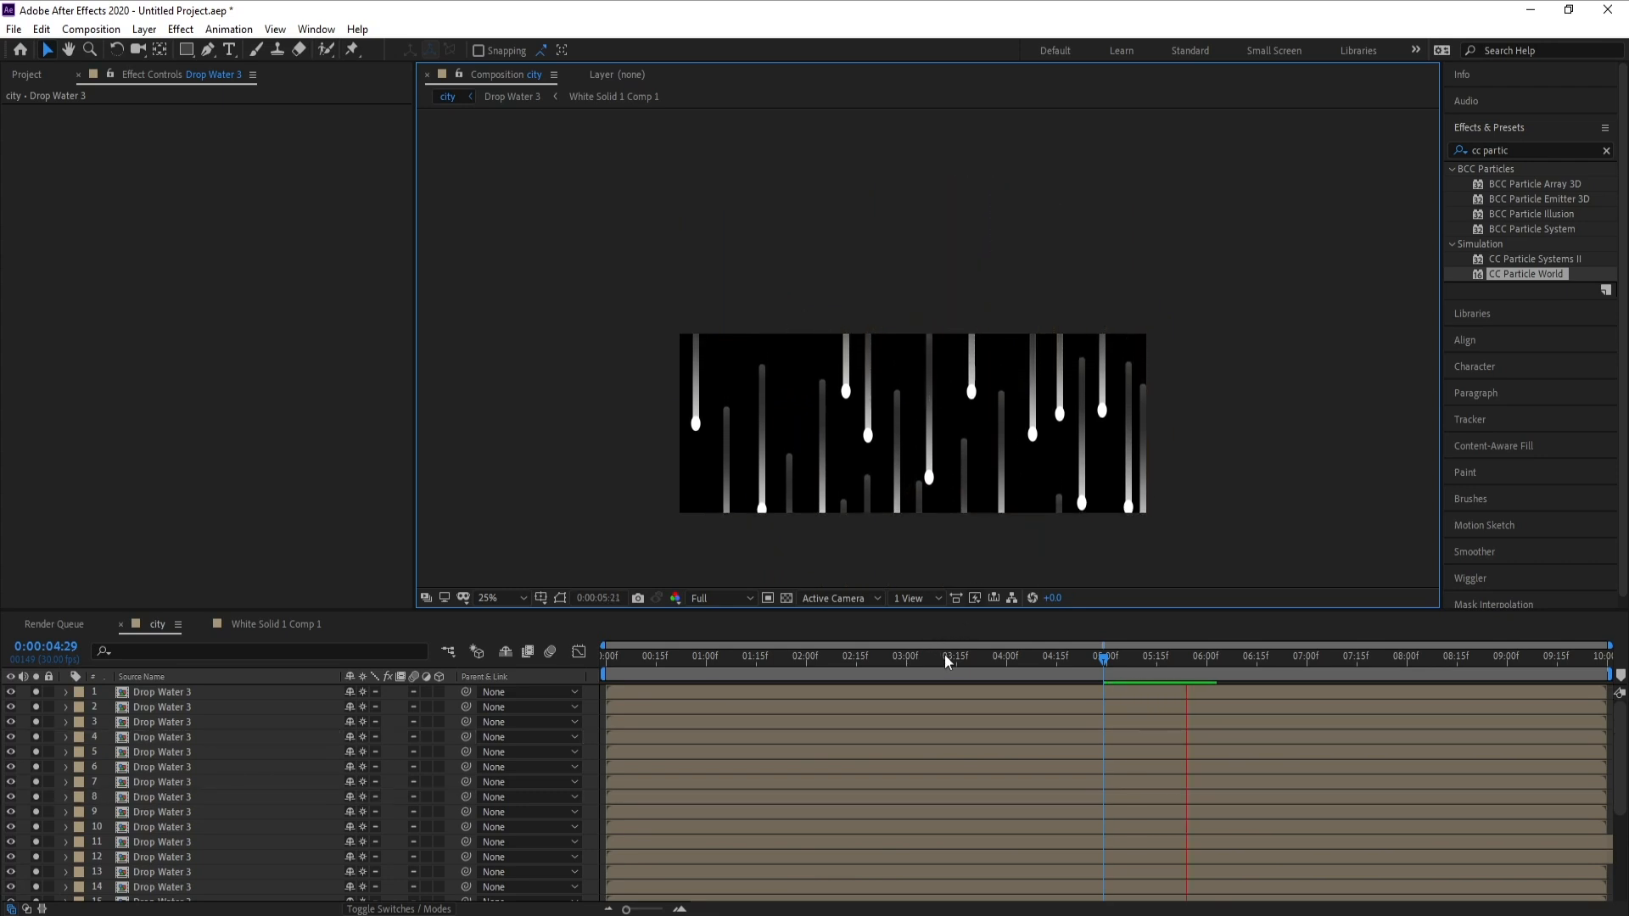
{"action": "left_click", "coordinate": [943, 655]}
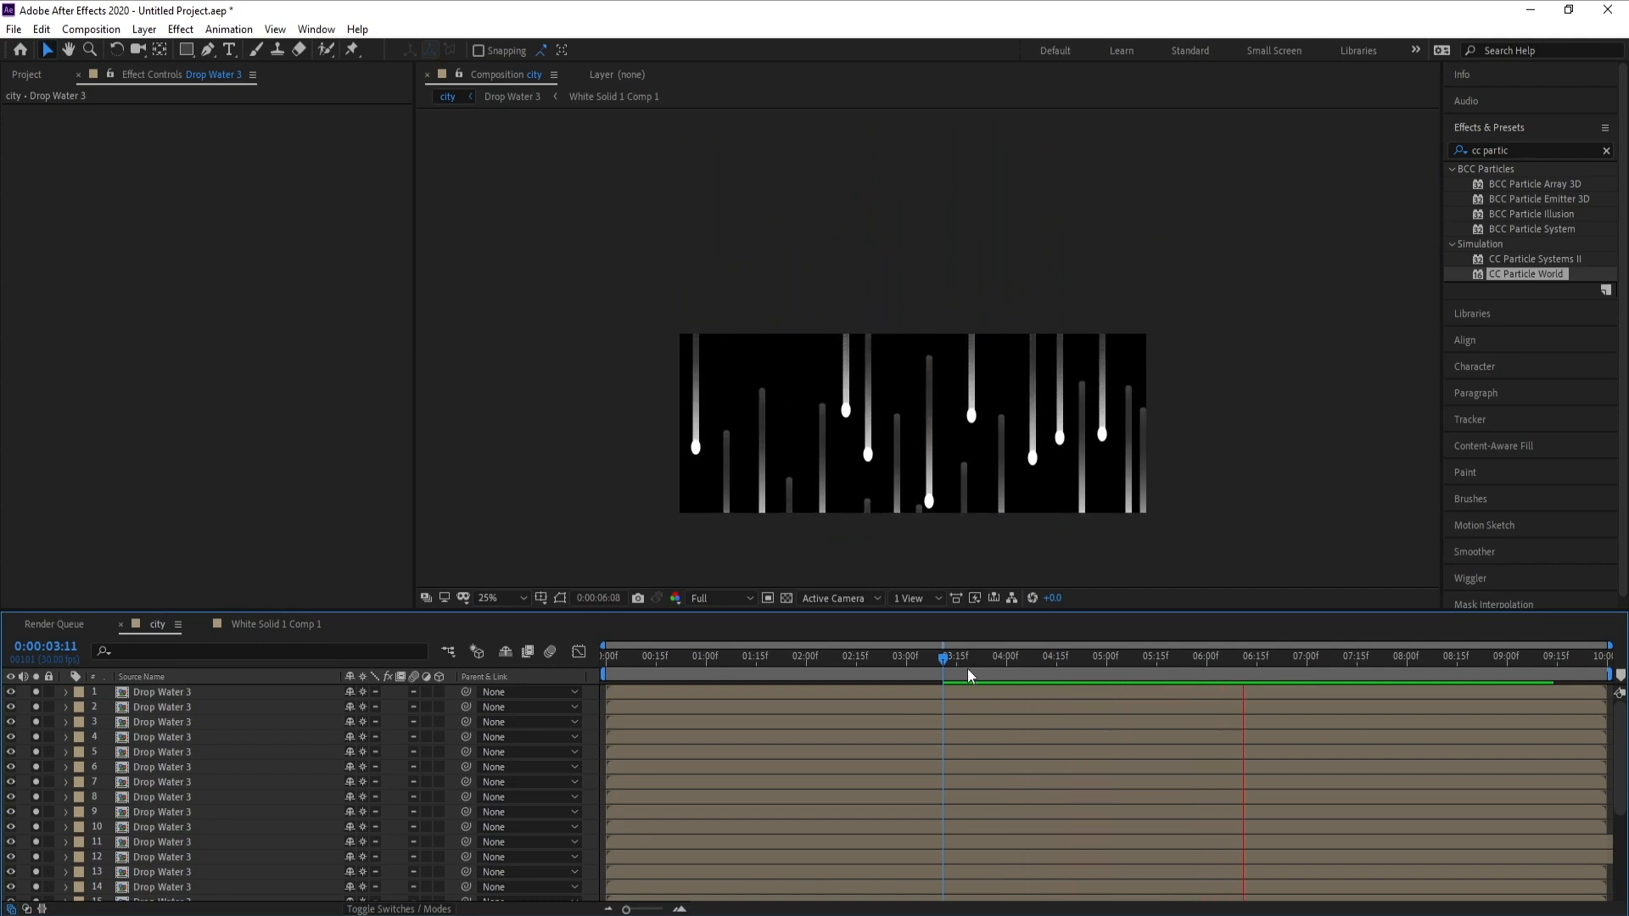
{"action": "key", "text": "space"}
{"action": "left_click_drag", "start_coordinate": [968, 669], "coordinate": [920, 673]}
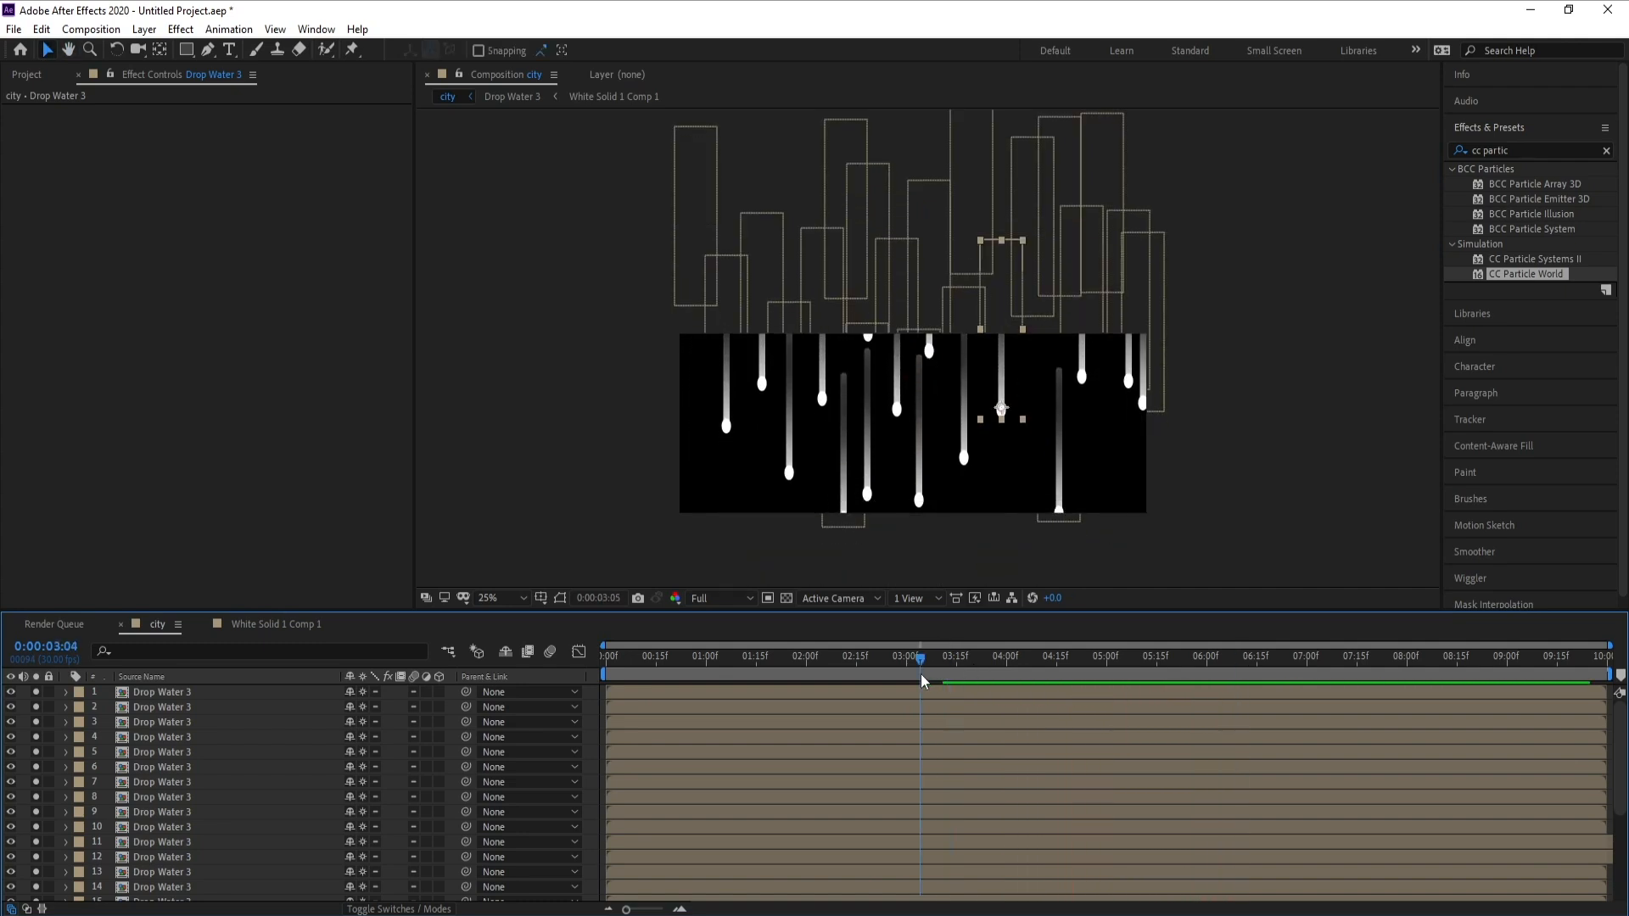
Step: Select Drop Water 3 layers 1, 5, 9, 11, 13, 15 and 18 and scale them down slightly in height
{"action": "left_click", "coordinate": [162, 698]}
{"action": "left_click", "coordinate": [166, 752], "text": "ctrl"}
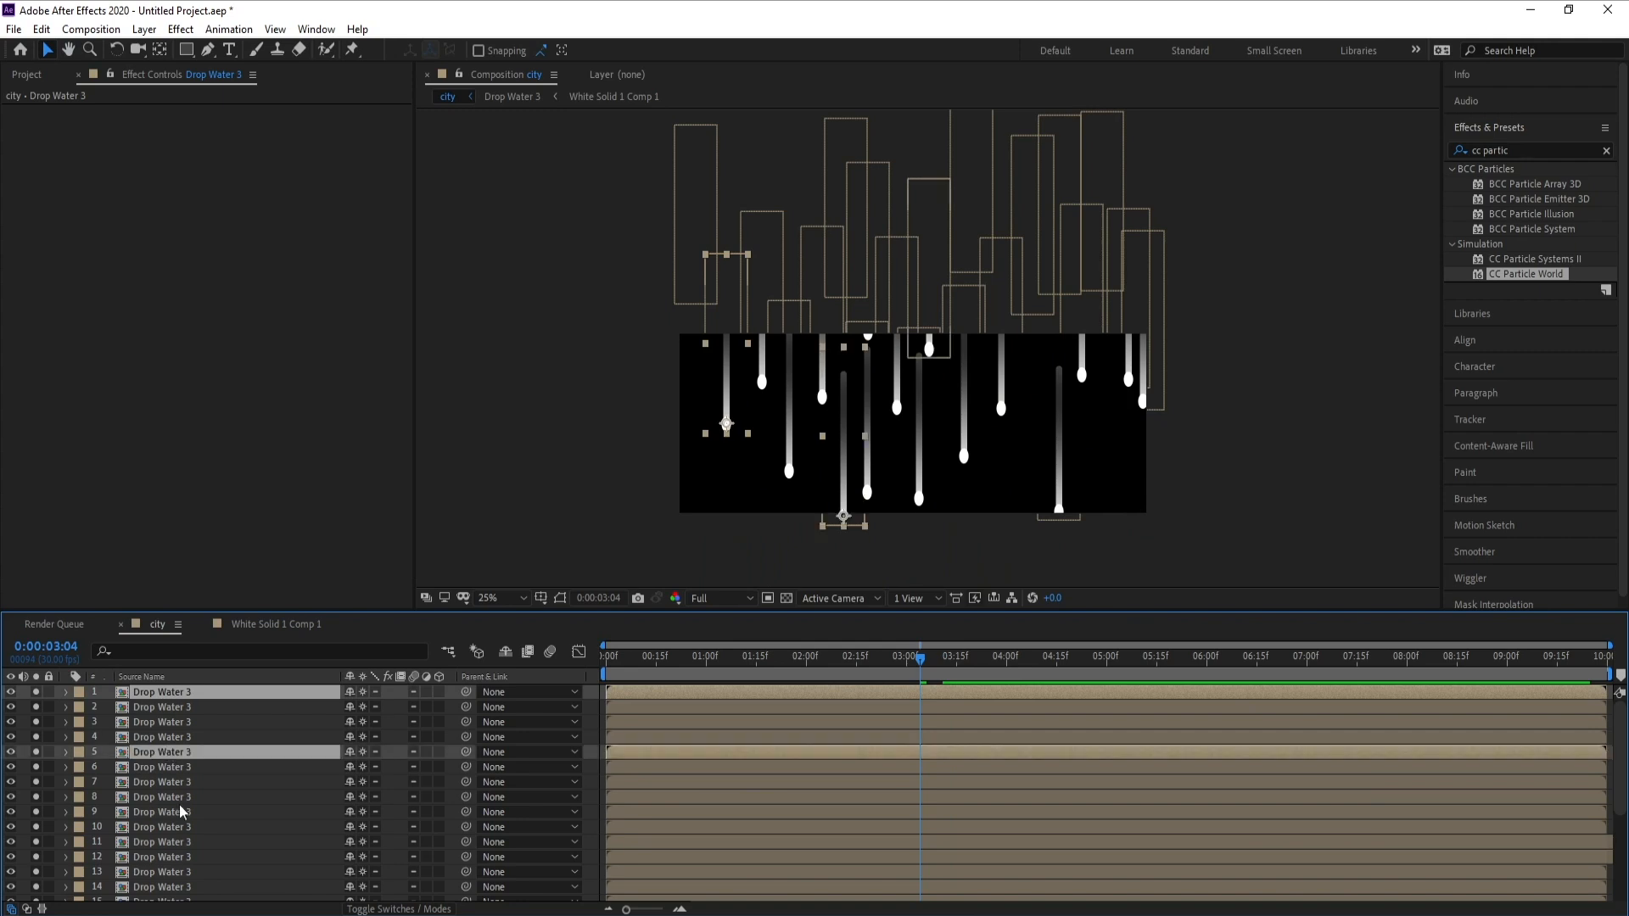
{"action": "left_click", "coordinate": [178, 812], "text": "ctrl"}
{"action": "left_click", "coordinate": [176, 873], "text": "ctrl"}
{"action": "left_click", "coordinate": [165, 842], "text": "ctrl"}
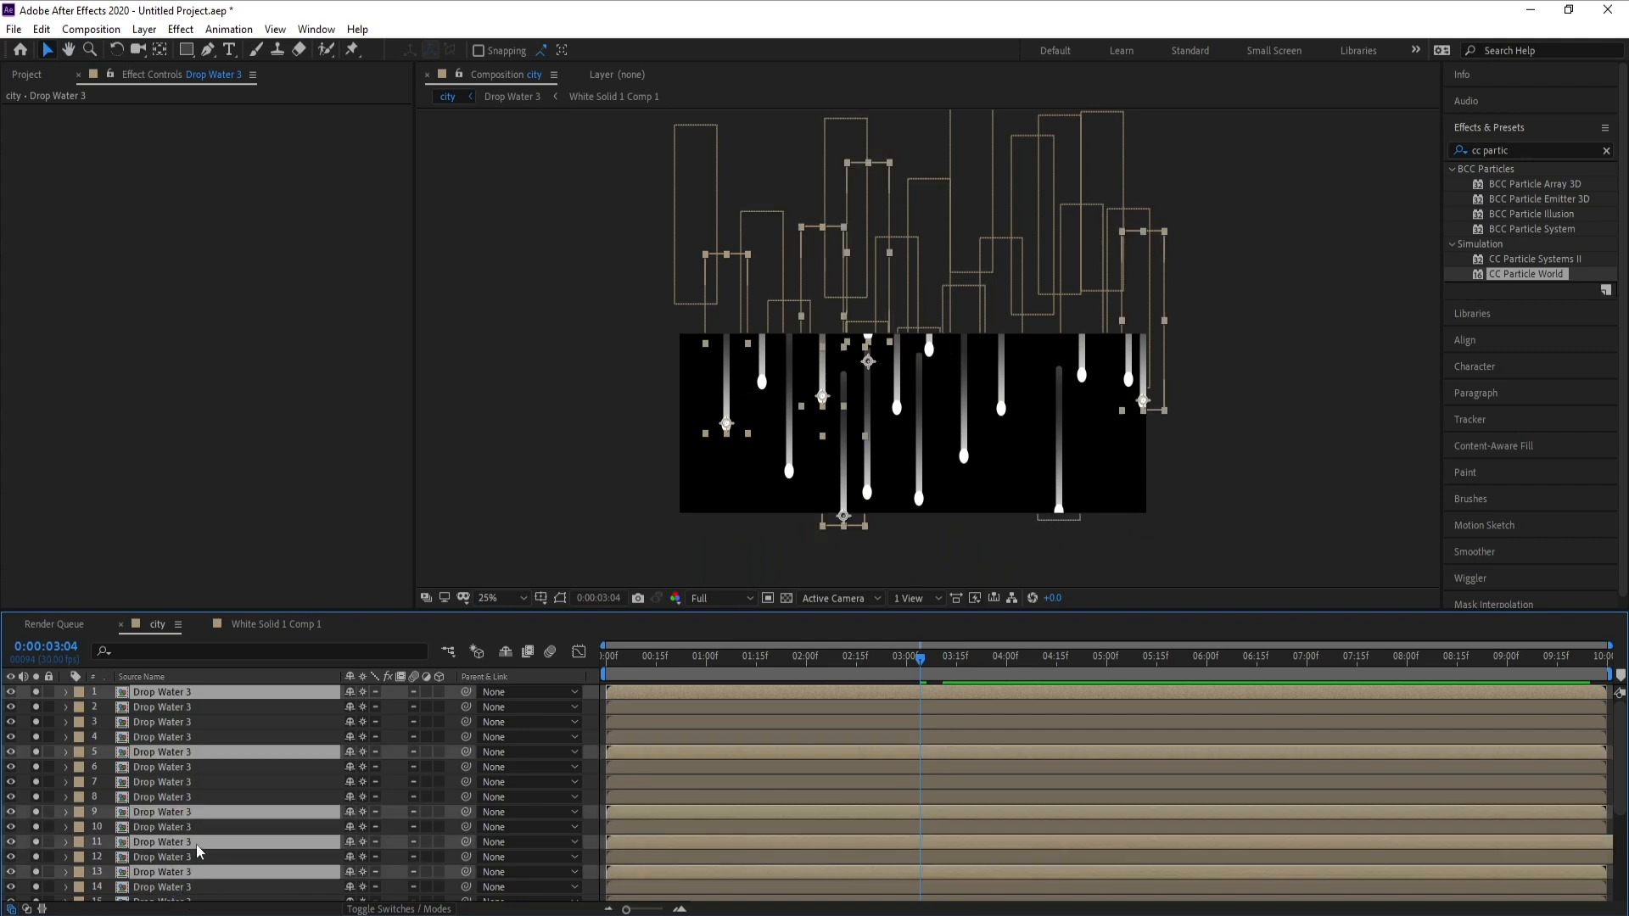
{"action": "scroll", "coordinate": [186, 848], "scroll_direction": "down", "scroll_amount": 3}
{"action": "left_click", "coordinate": [161, 861], "text": "ctrl"}
{"action": "left_click", "coordinate": [170, 814], "text": "ctrl"}
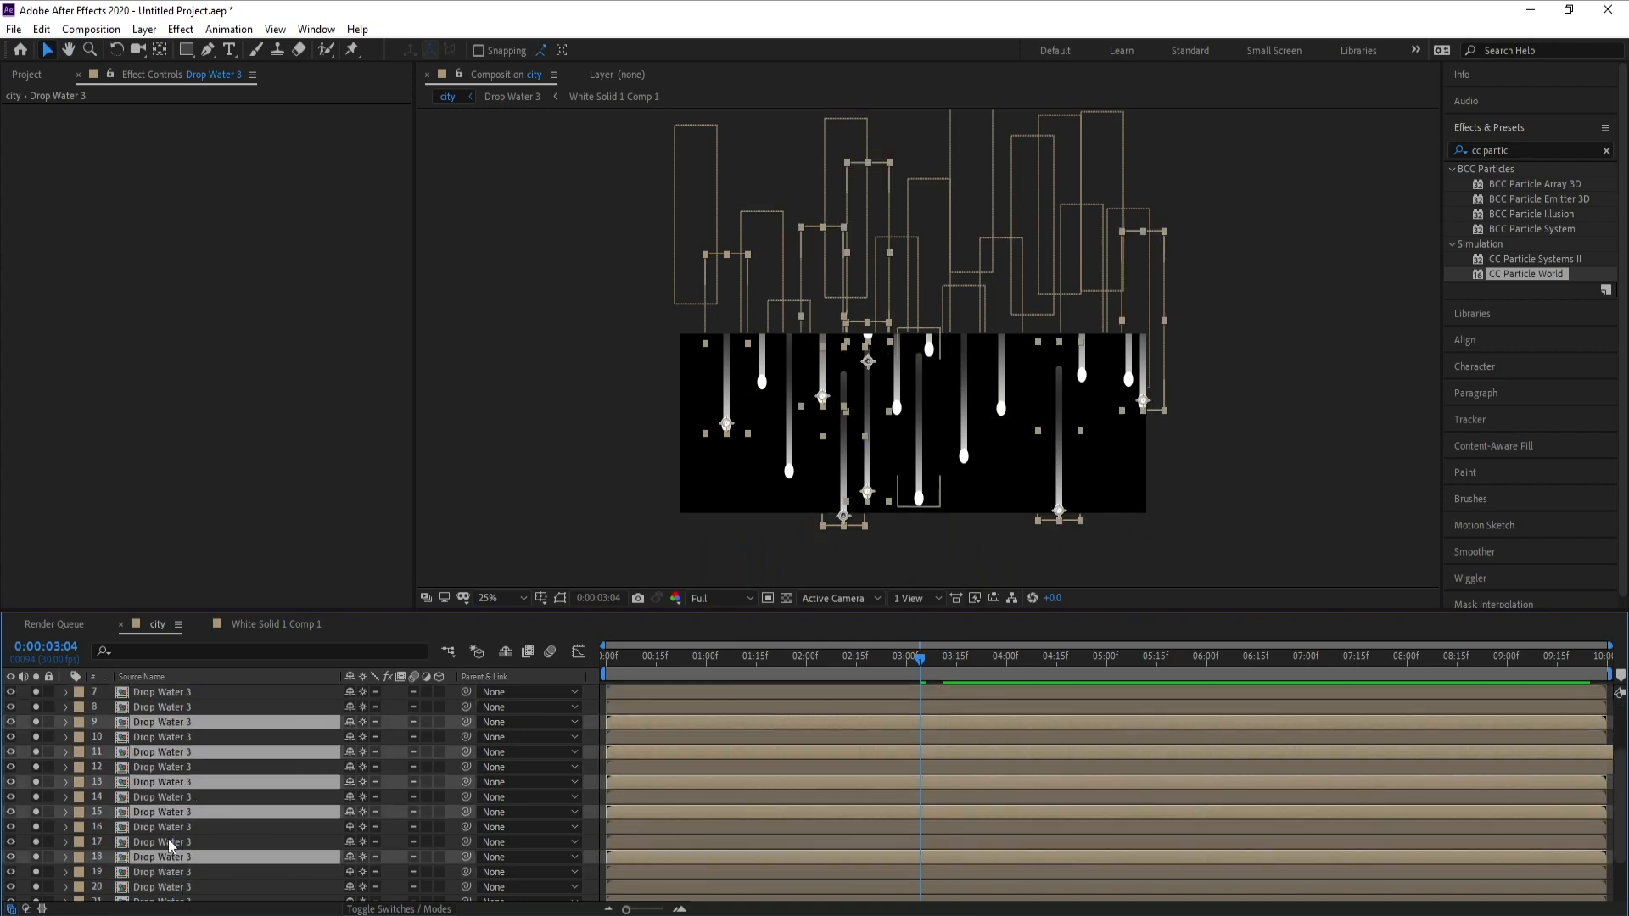
{"action": "scroll", "coordinate": [168, 842], "scroll_direction": "up", "scroll_amount": 1}
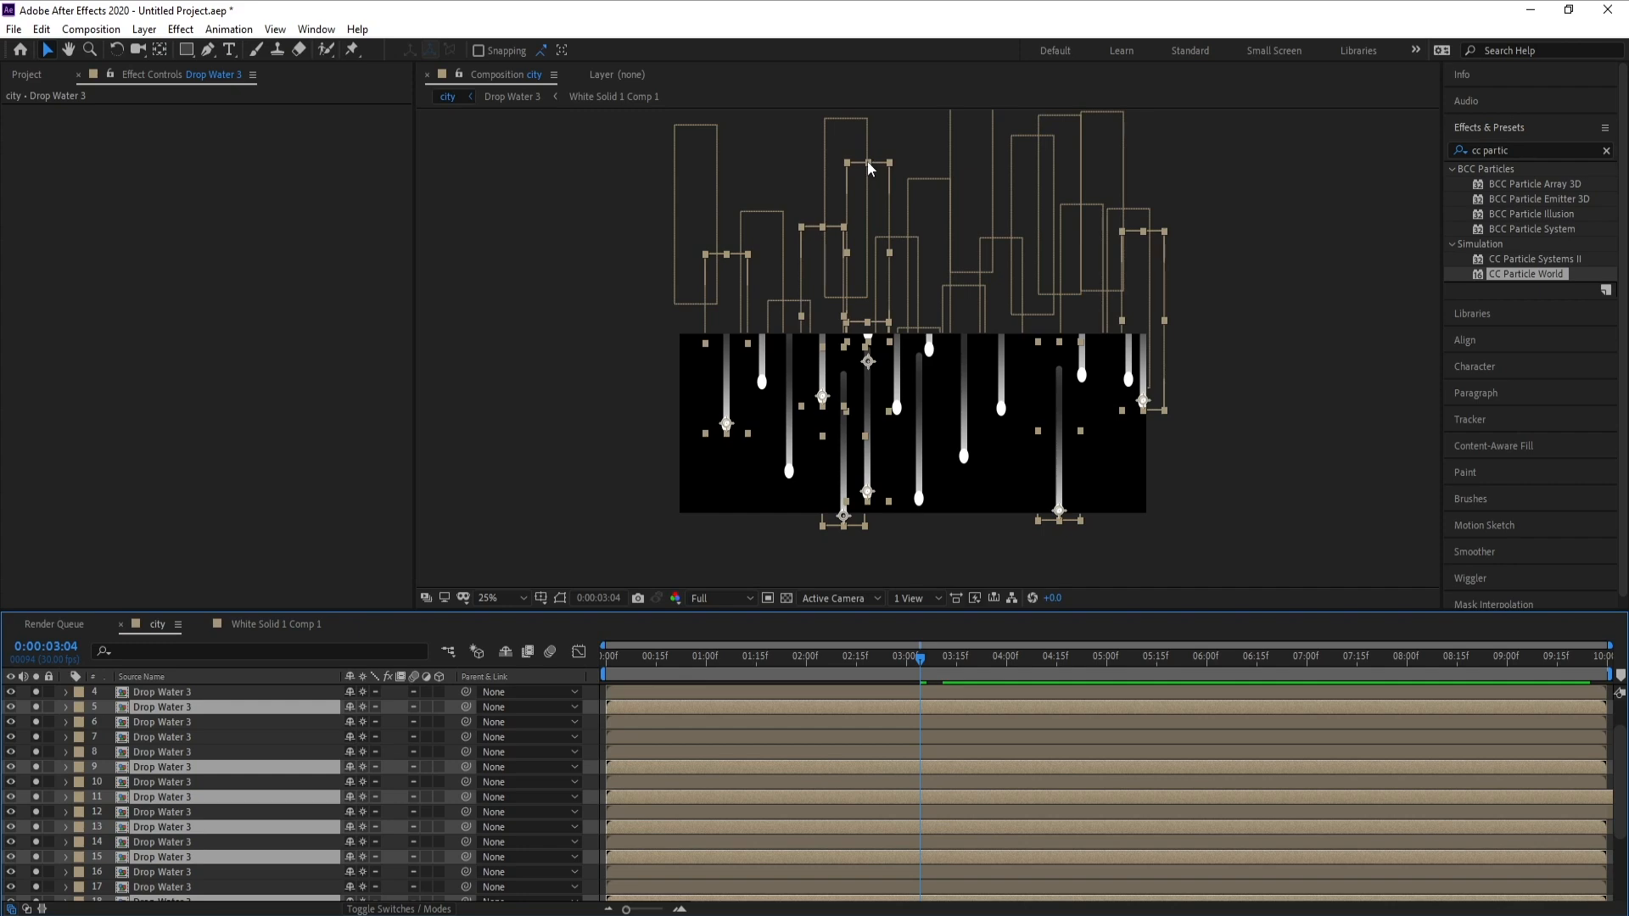
{"action": "left_click_drag", "start_coordinate": [868, 161], "coordinate": [867, 192]}
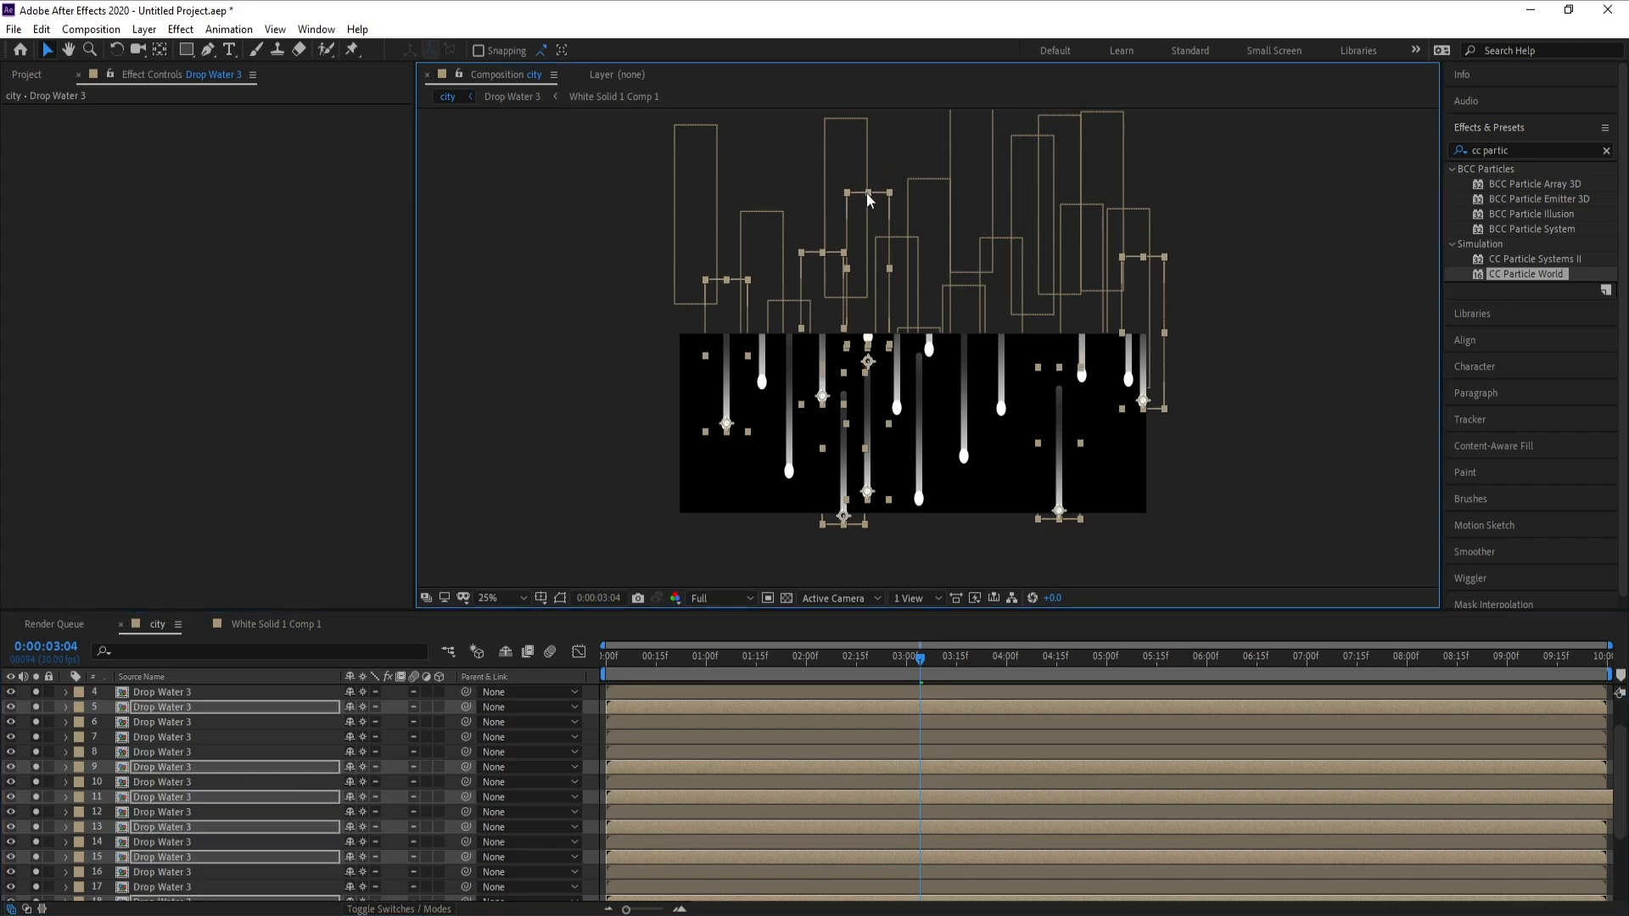
Step: Preview the shortened streaks from 0:00:03:04 and return to the first layers in the timeline
{"action": "key", "text": "space"}
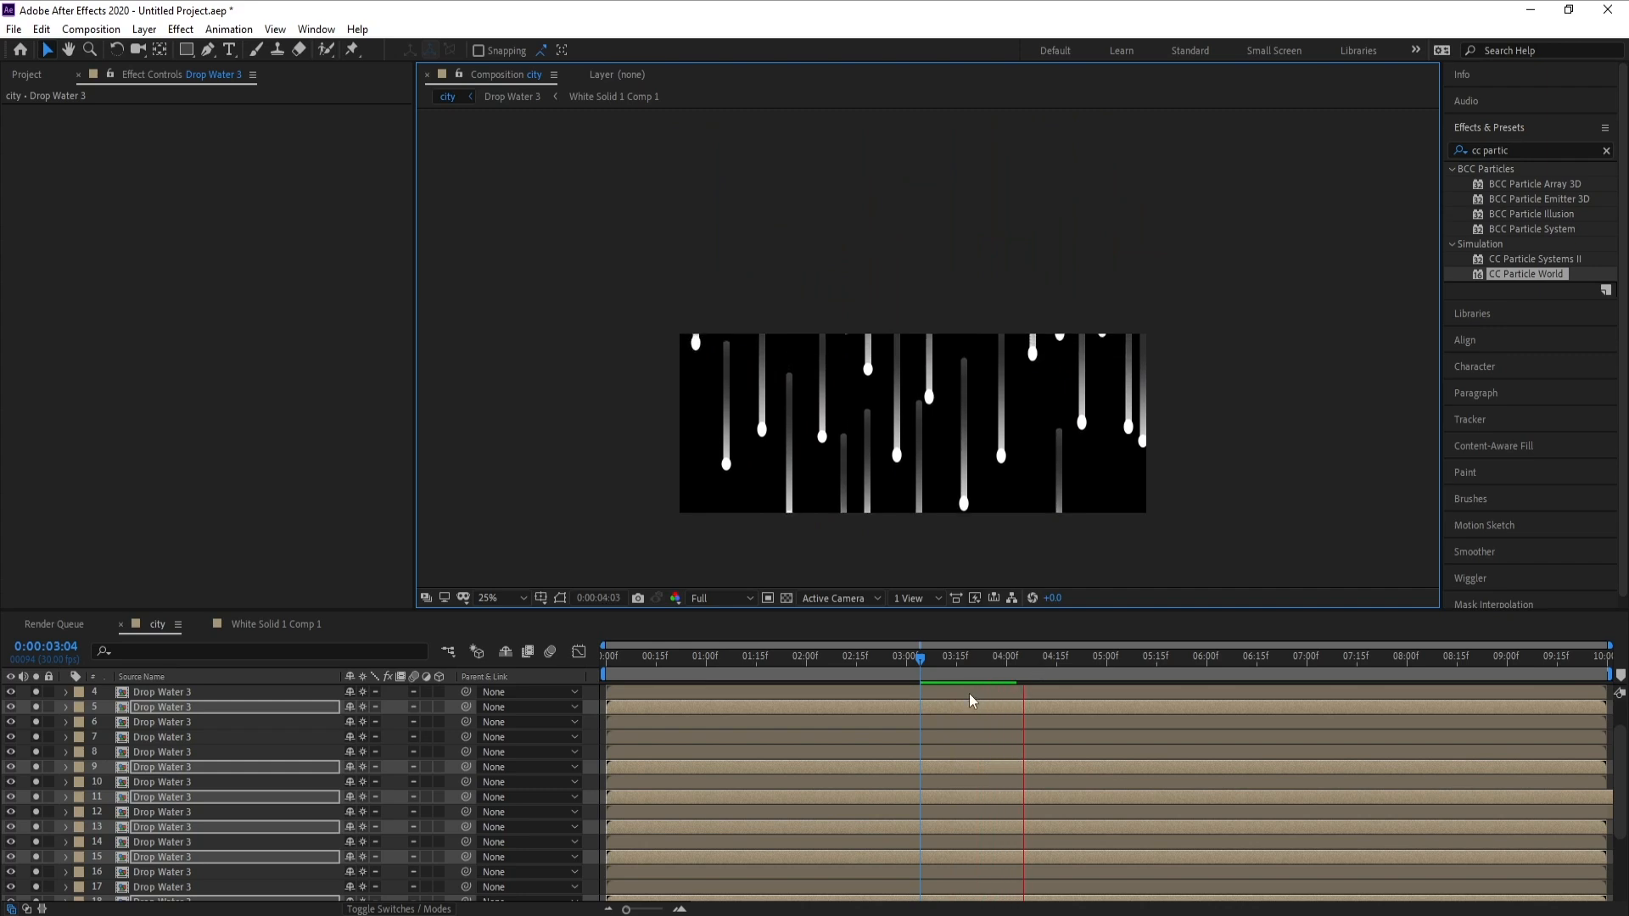
{"action": "key", "text": "space"}
{"action": "left_click", "coordinate": [920, 670]}
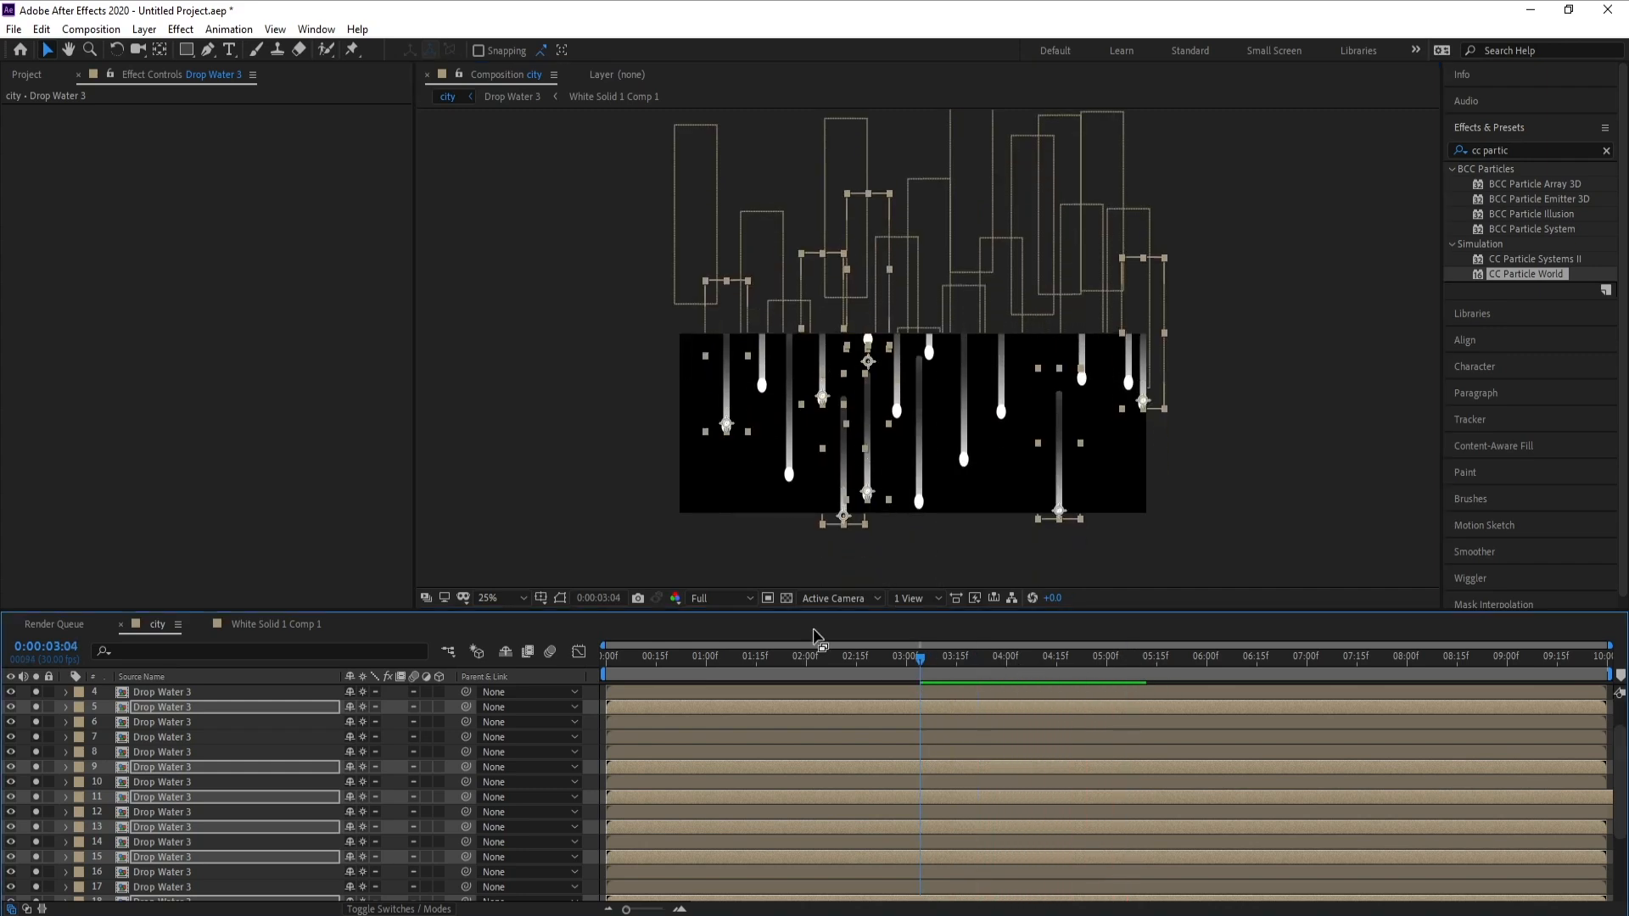
{"action": "scroll", "coordinate": [204, 746], "scroll_direction": "up", "scroll_amount": 1}
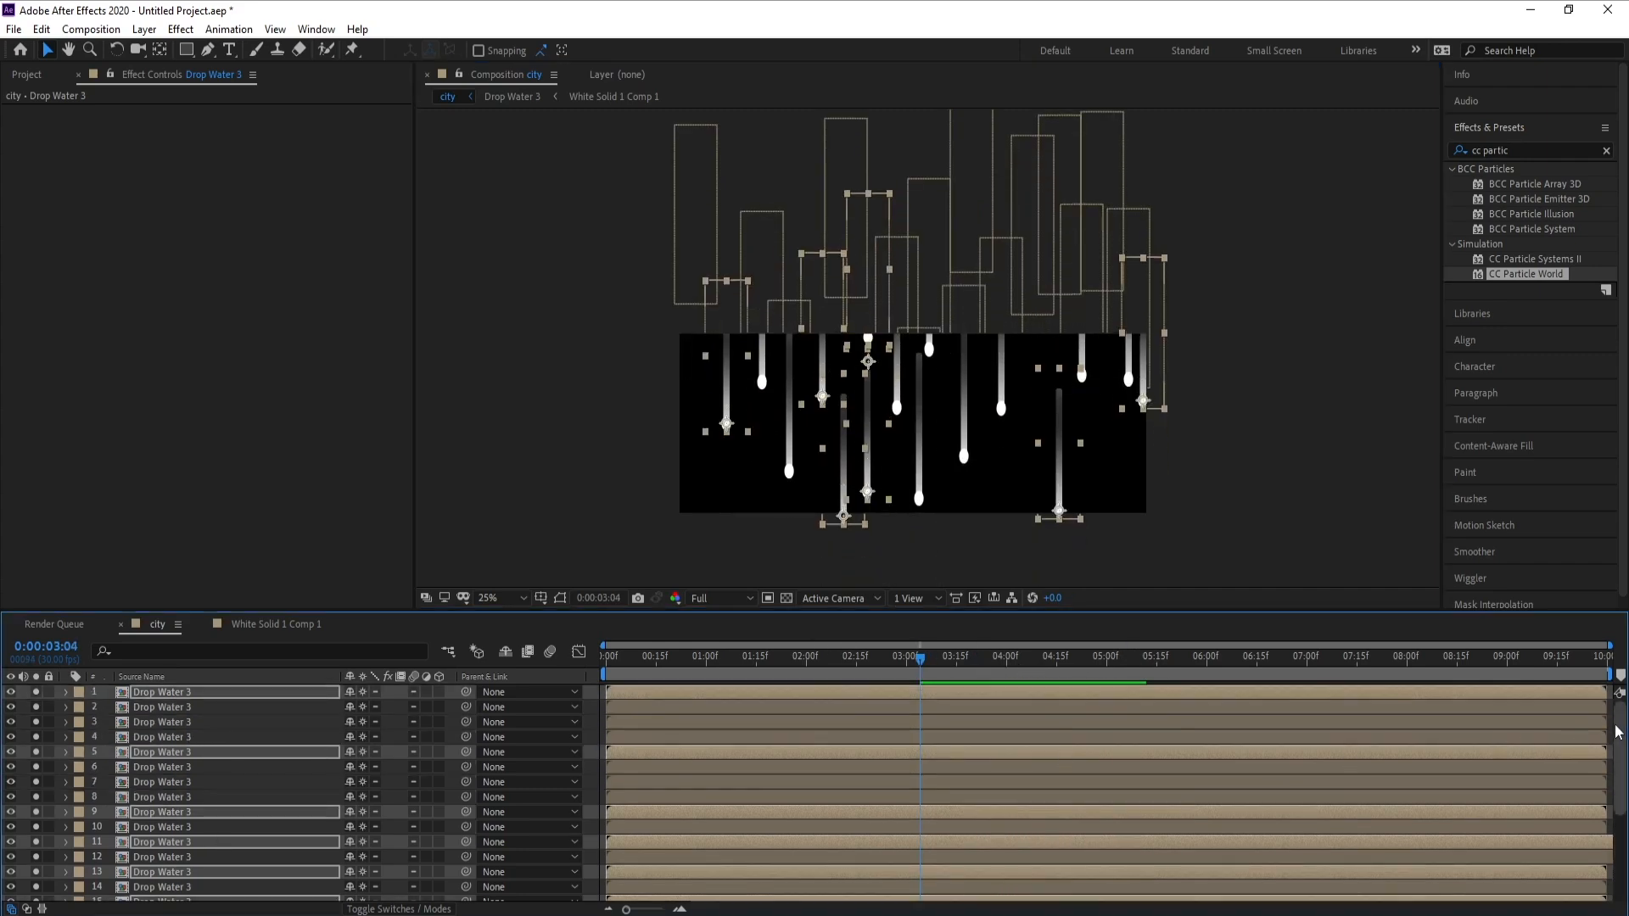
Step: Pre-compose all 22 Drop Water 3 layers into a new composition named Water Drop 3
{"action": "left_click", "coordinate": [157, 692]}
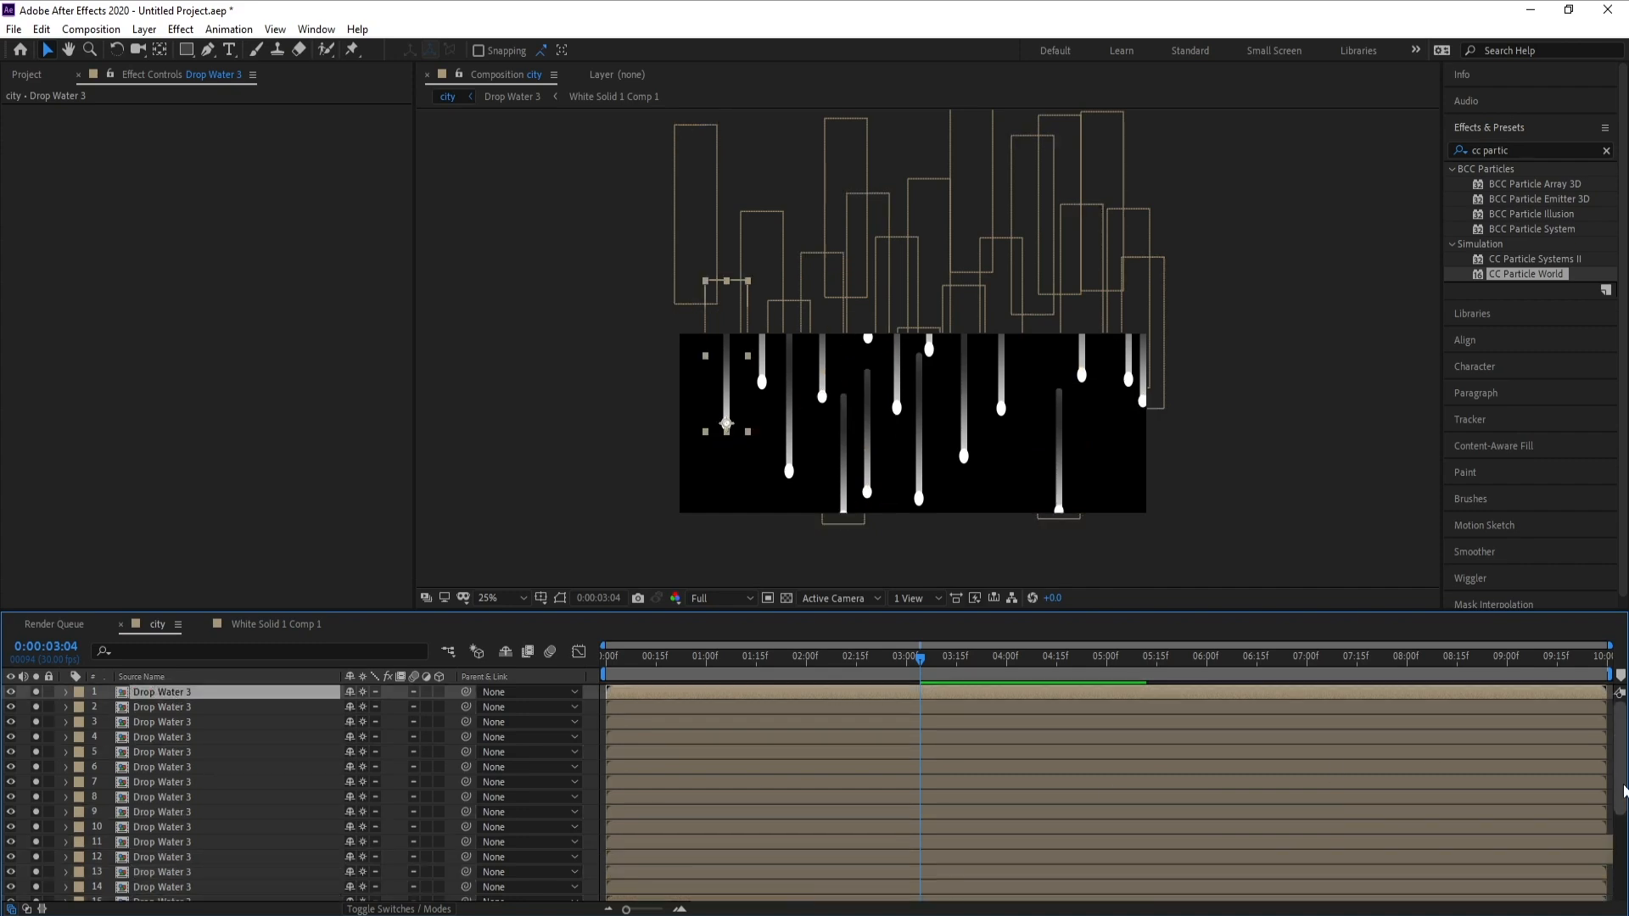
{"action": "scroll", "coordinate": [1619, 774], "scroll_direction": "down", "scroll_amount": 5}
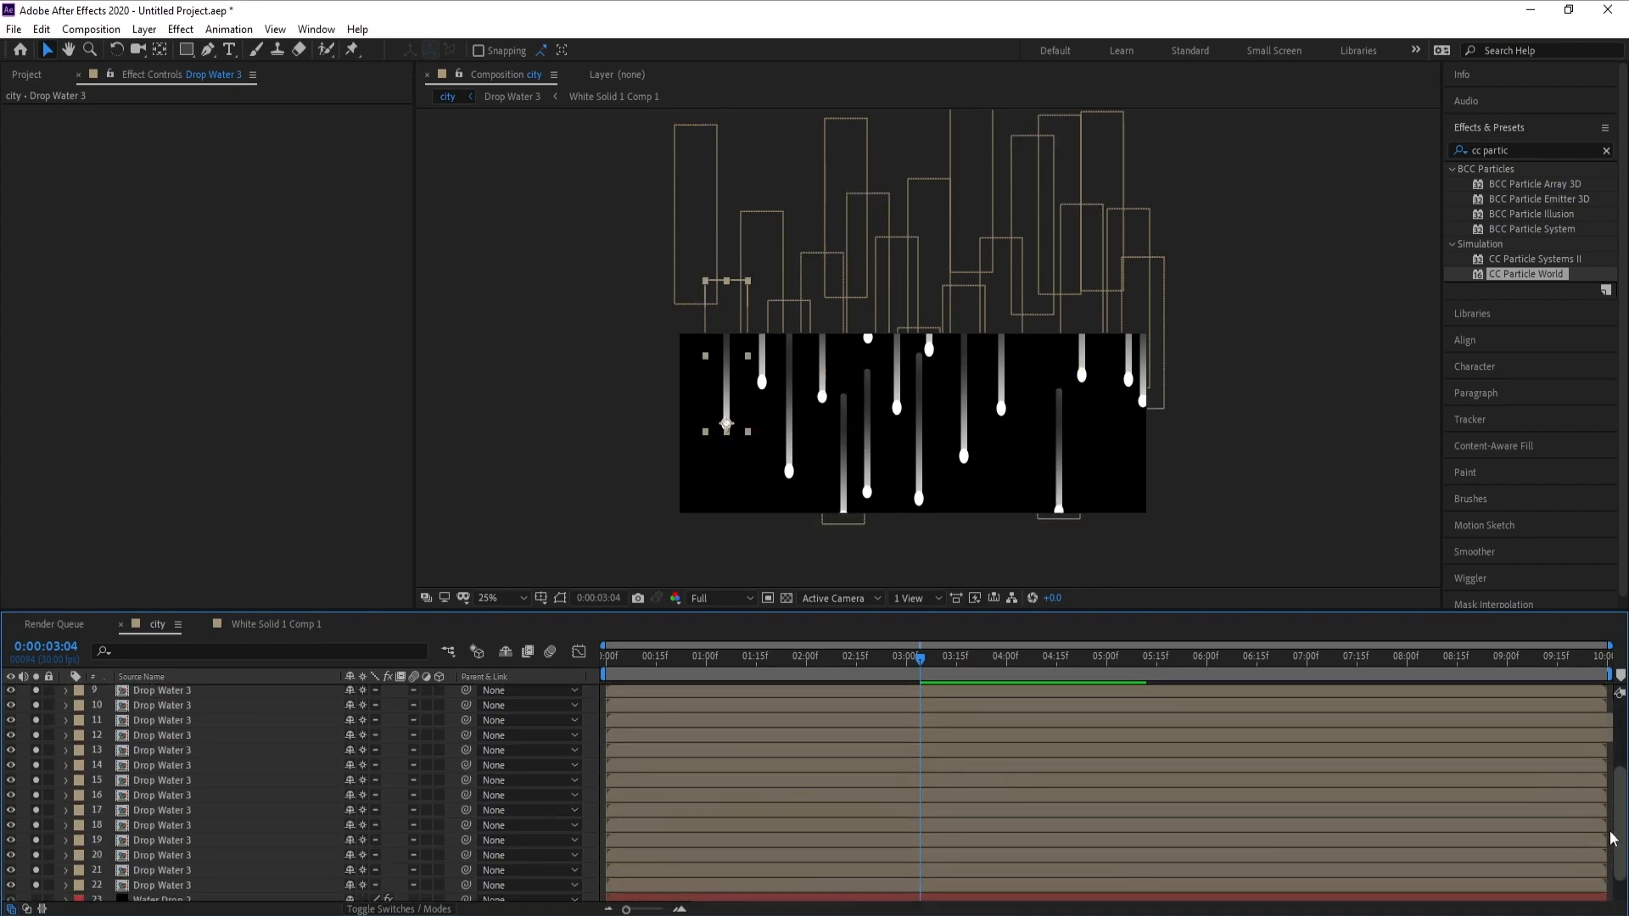
{"action": "left_click", "coordinate": [173, 890], "text": "shift"}
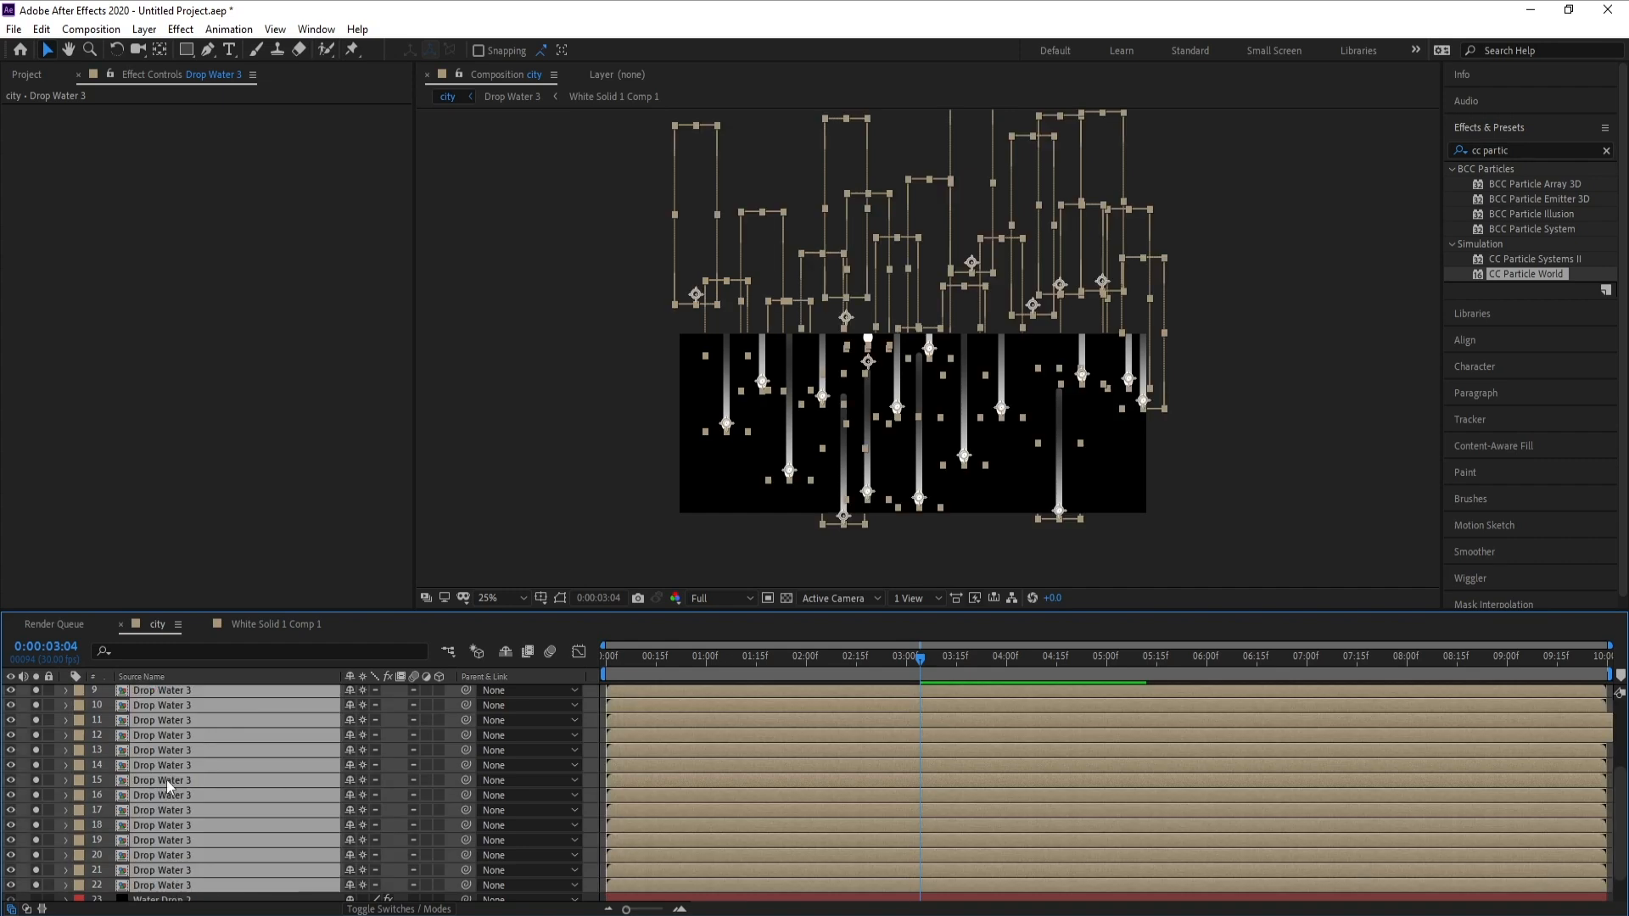
{"action": "right_click", "coordinate": [167, 781]}
{"action": "left_click", "coordinate": [267, 705]}
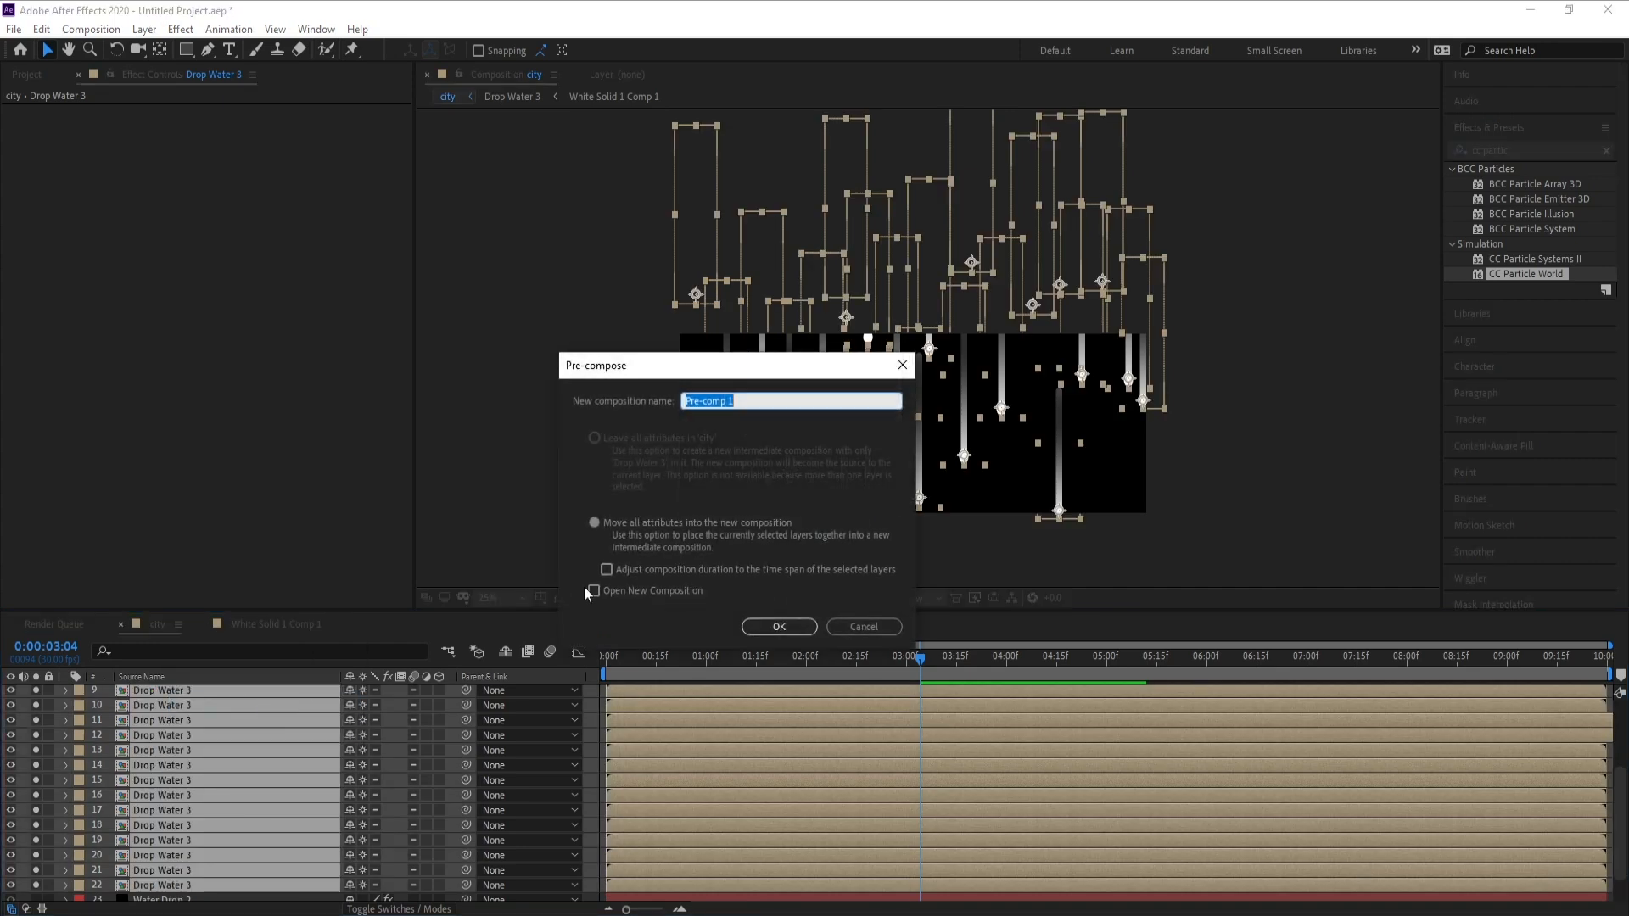
{"action": "type", "text": "Water Dr"}
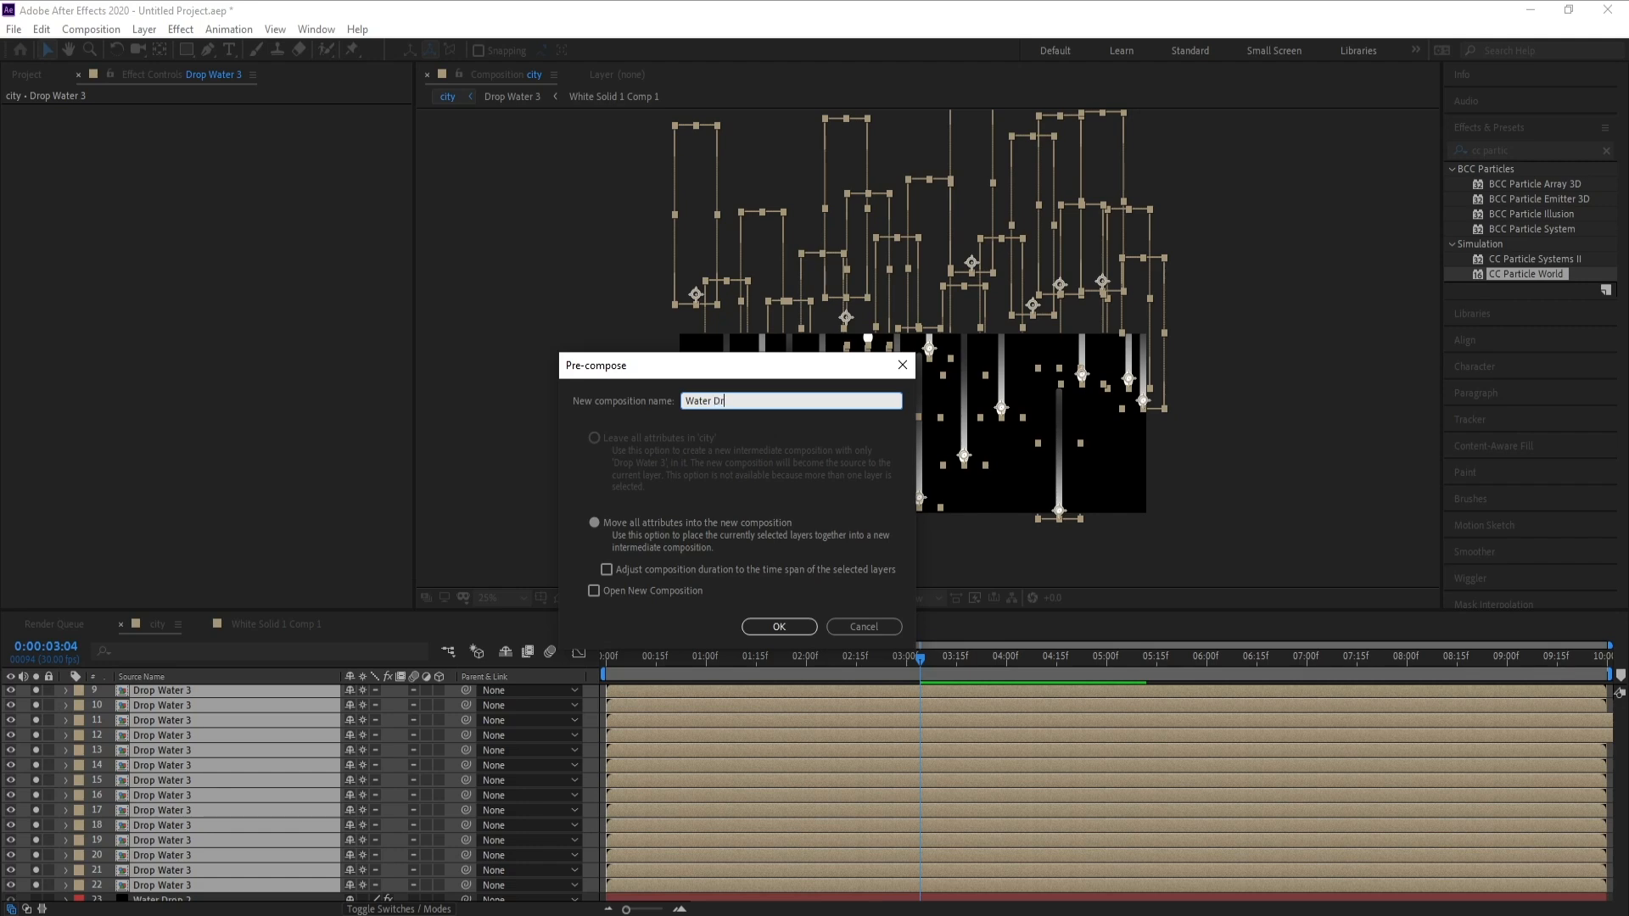
{"action": "type", "text": "op 3"}
{"action": "key", "text": "Return"}
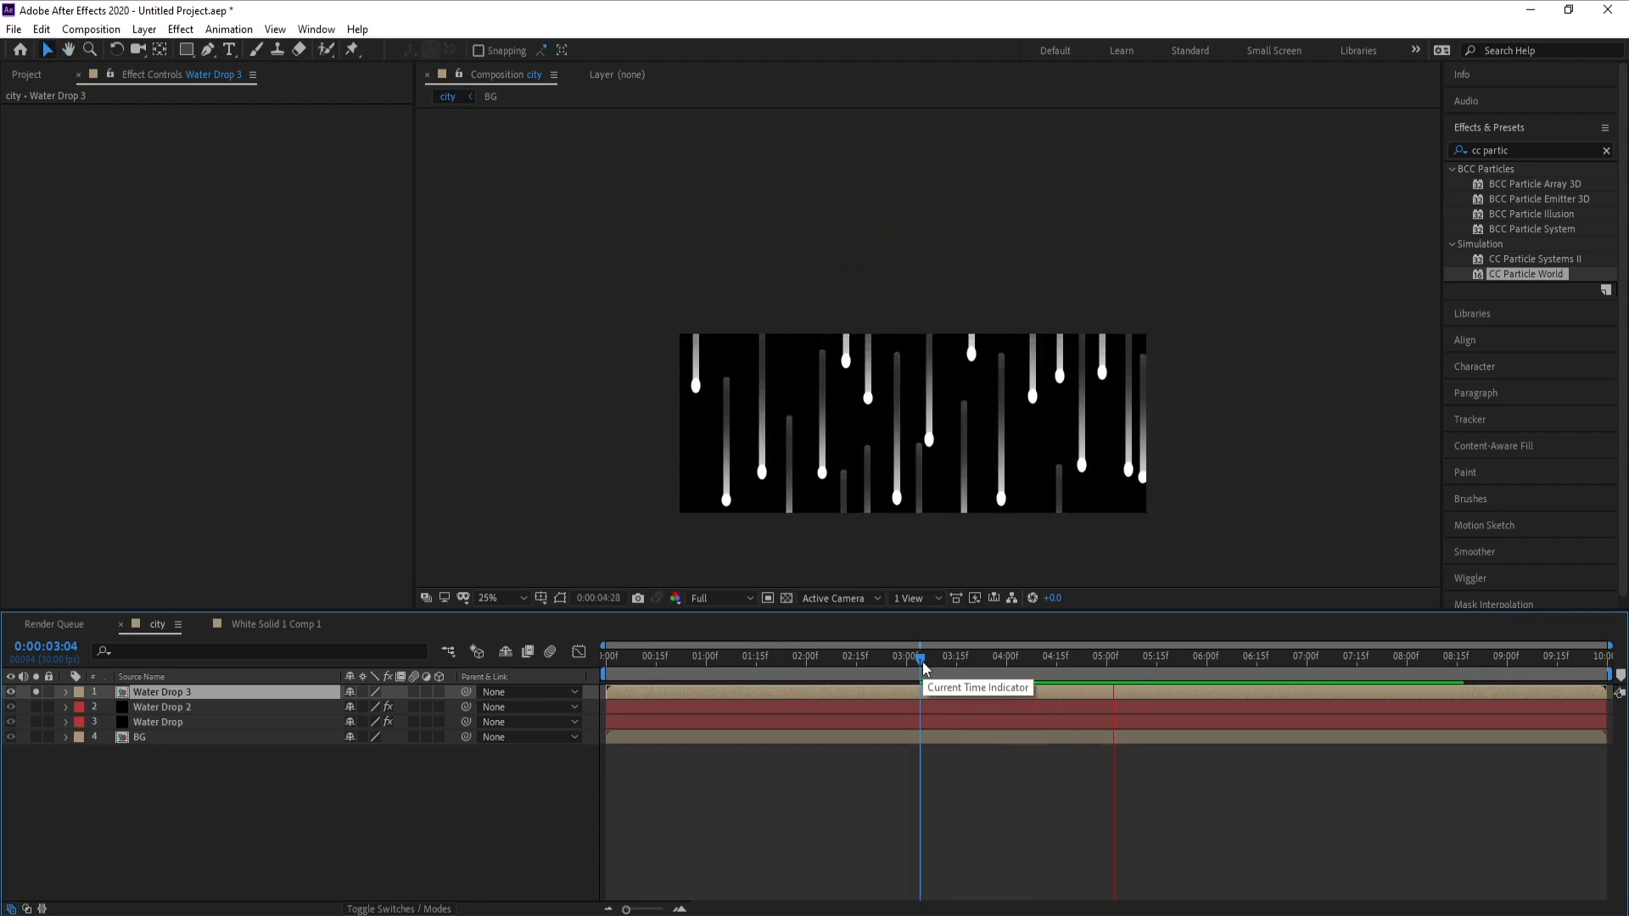
Step: Preview the combined Water Drop 3 layer from 0:00:03:04, stop playback and move the current time to 0:00:03:21
{"action": "key", "text": "space"}
{"action": "key", "text": "space"}
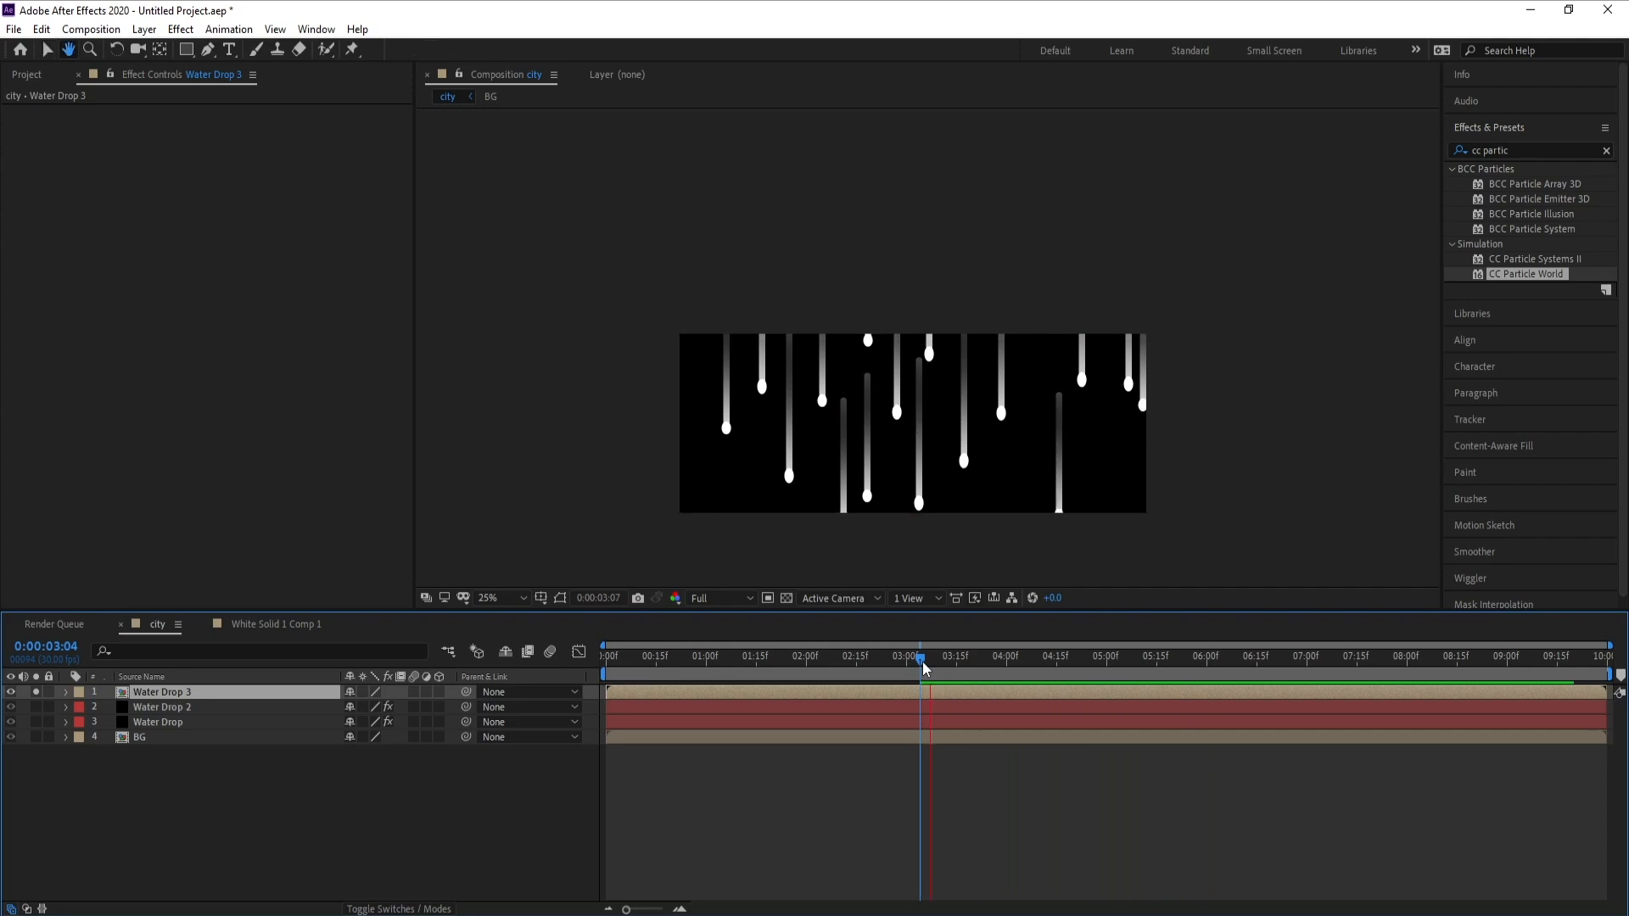
{"action": "key", "text": "space"}
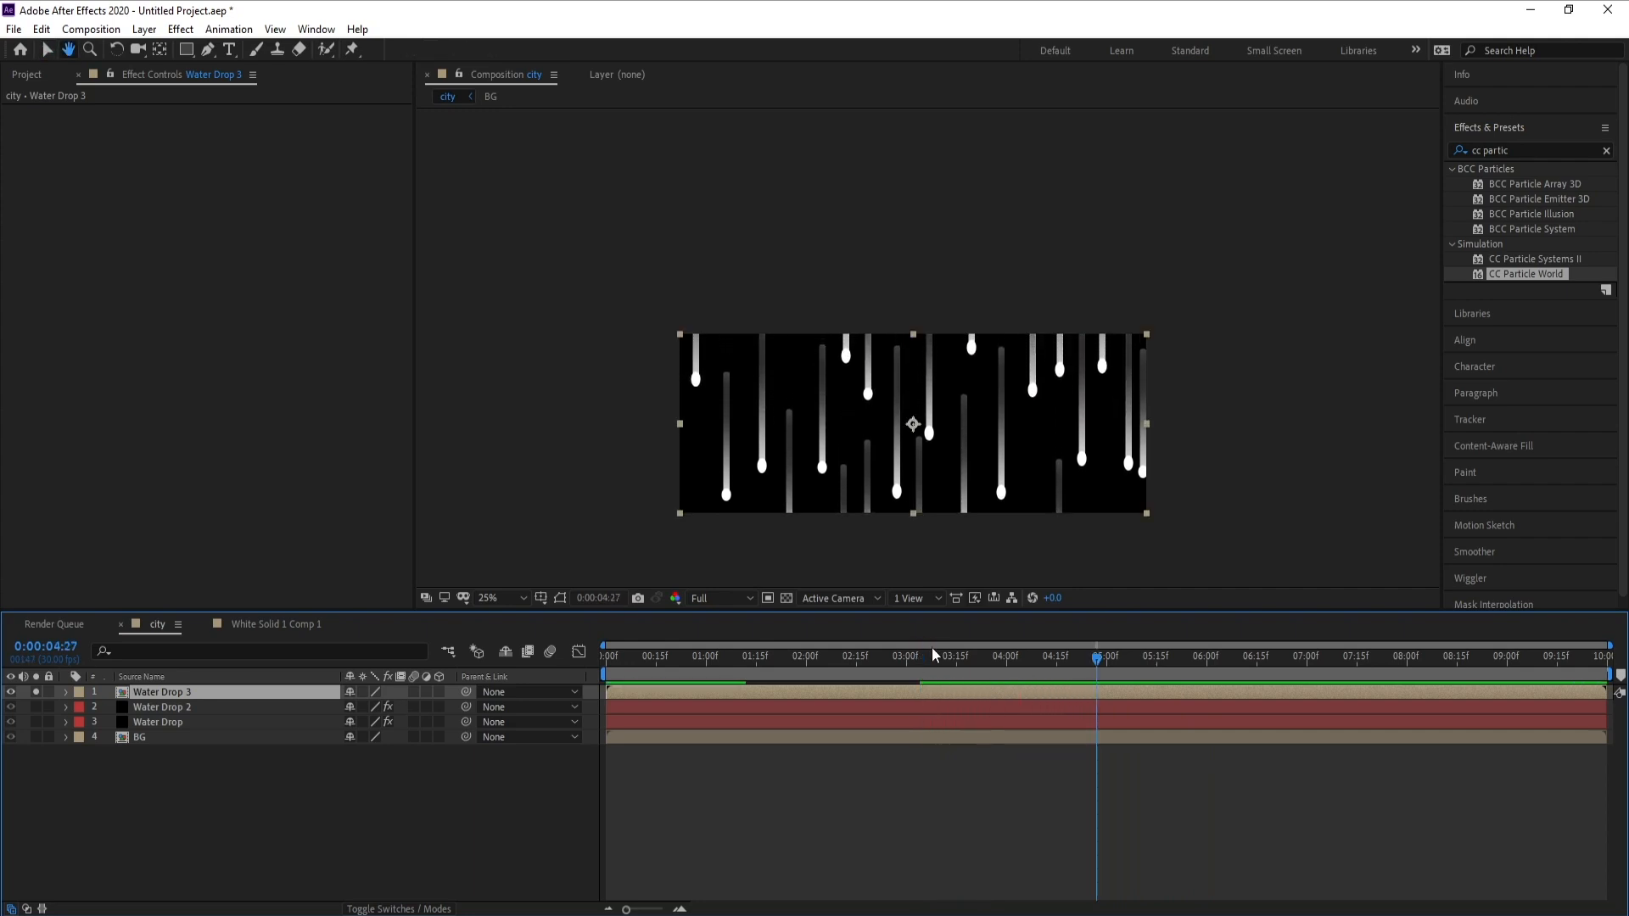
{"action": "left_click_drag", "start_coordinate": [919, 662], "coordinate": [980, 680]}
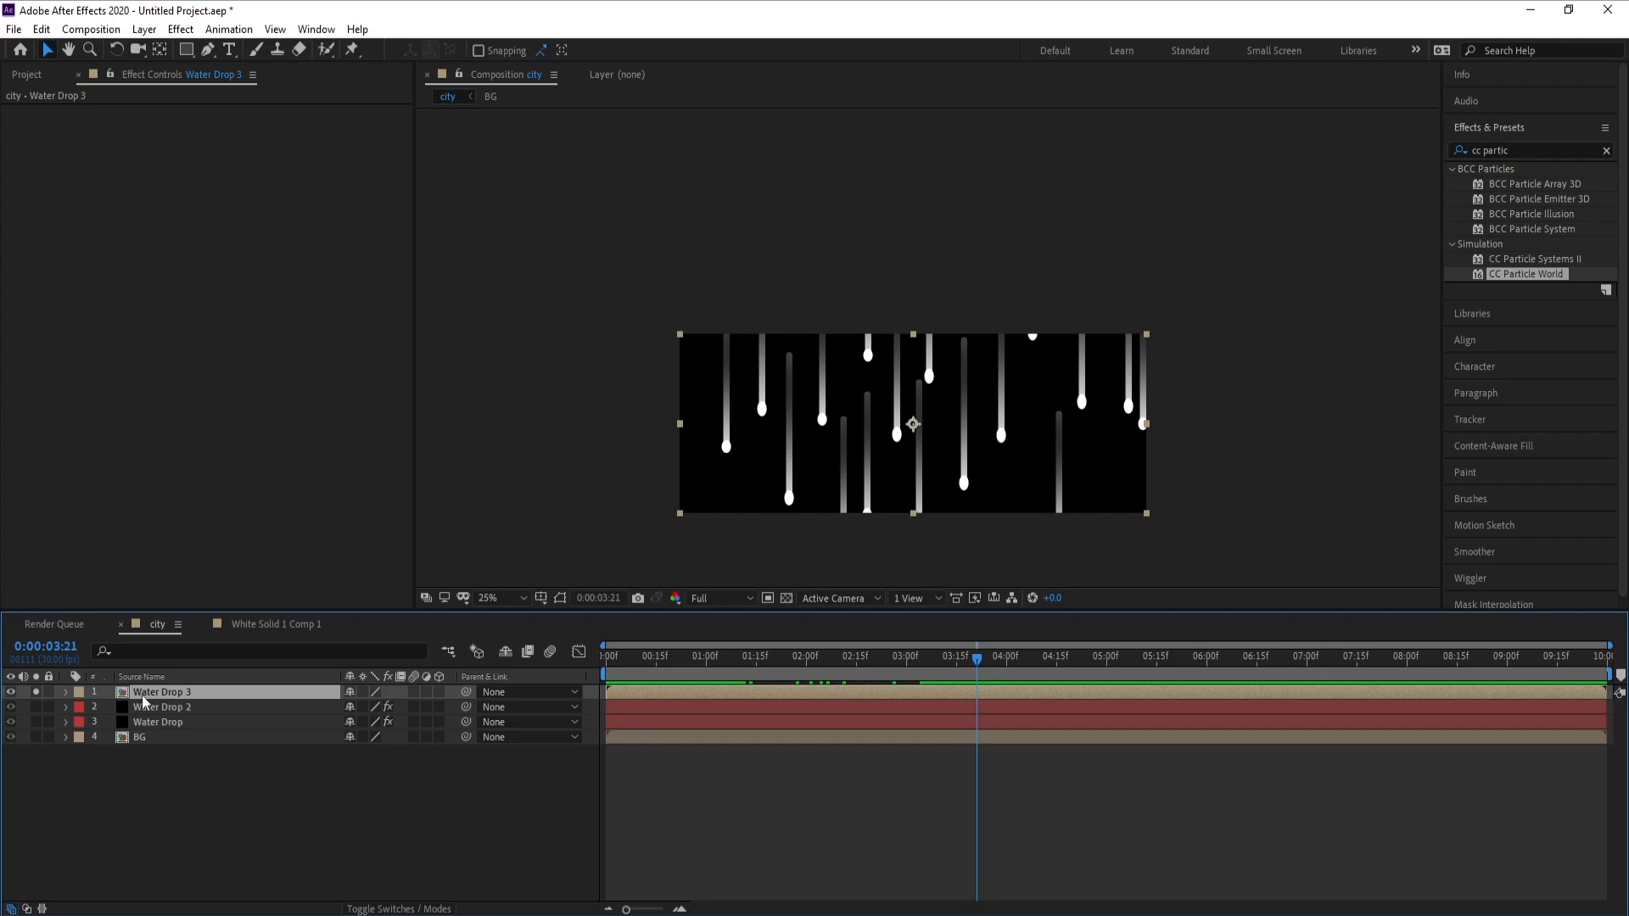
Step: Find the Turbulent Displace effect by searching for "turb" and apply it to the Water Drop 3 layer
{"action": "left_click", "coordinate": [1528, 151]}
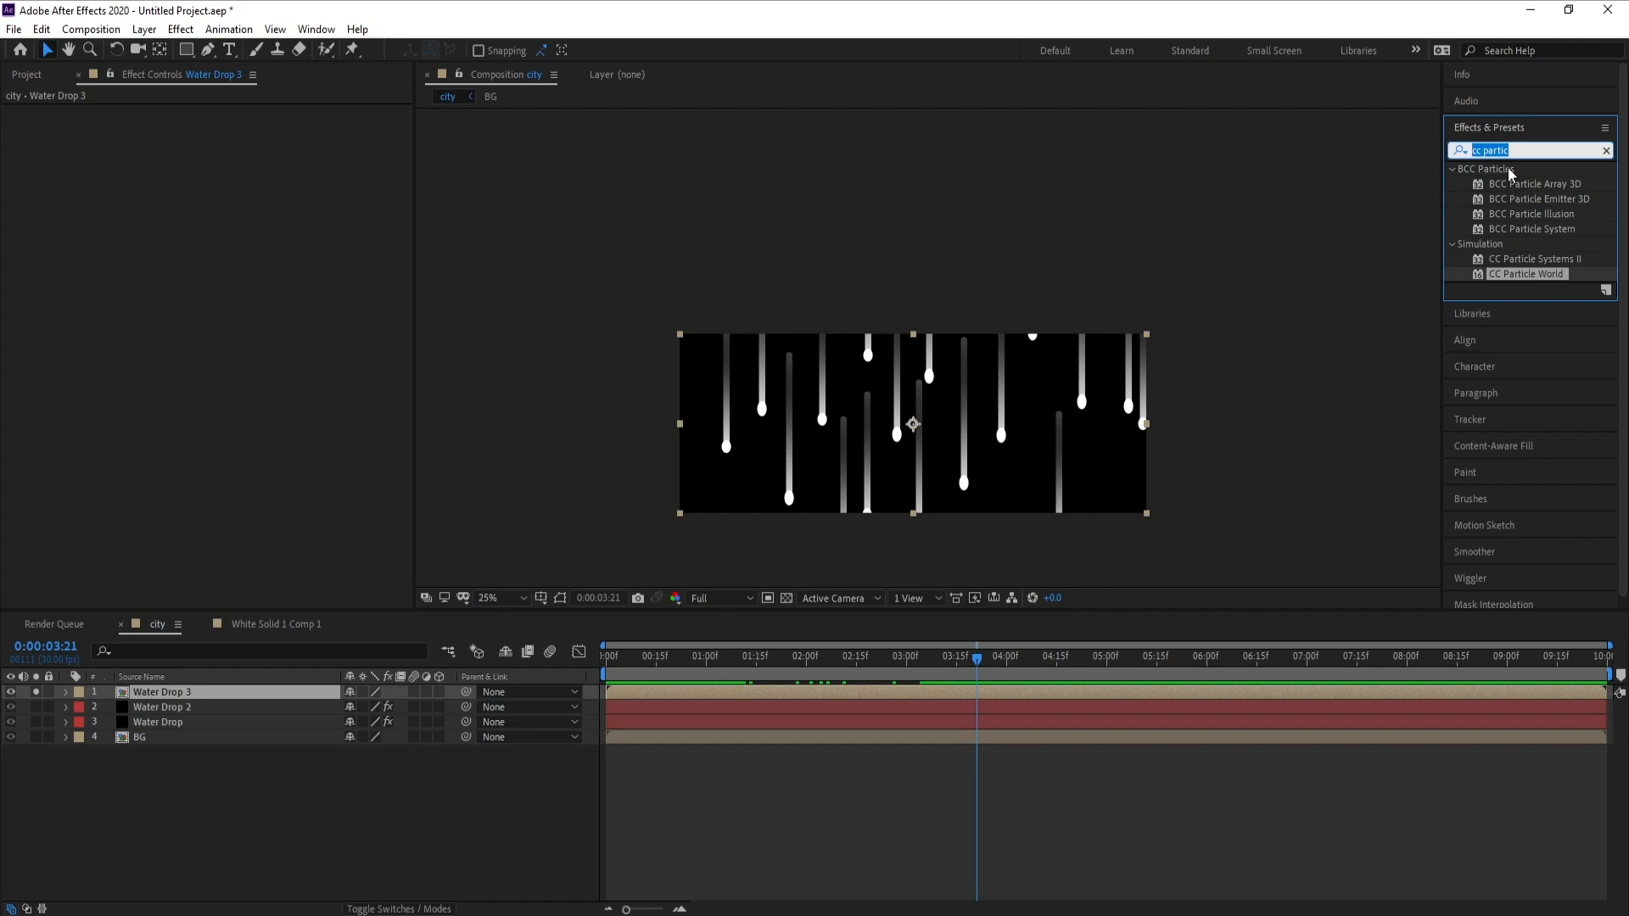
{"action": "type", "text": "tu"}
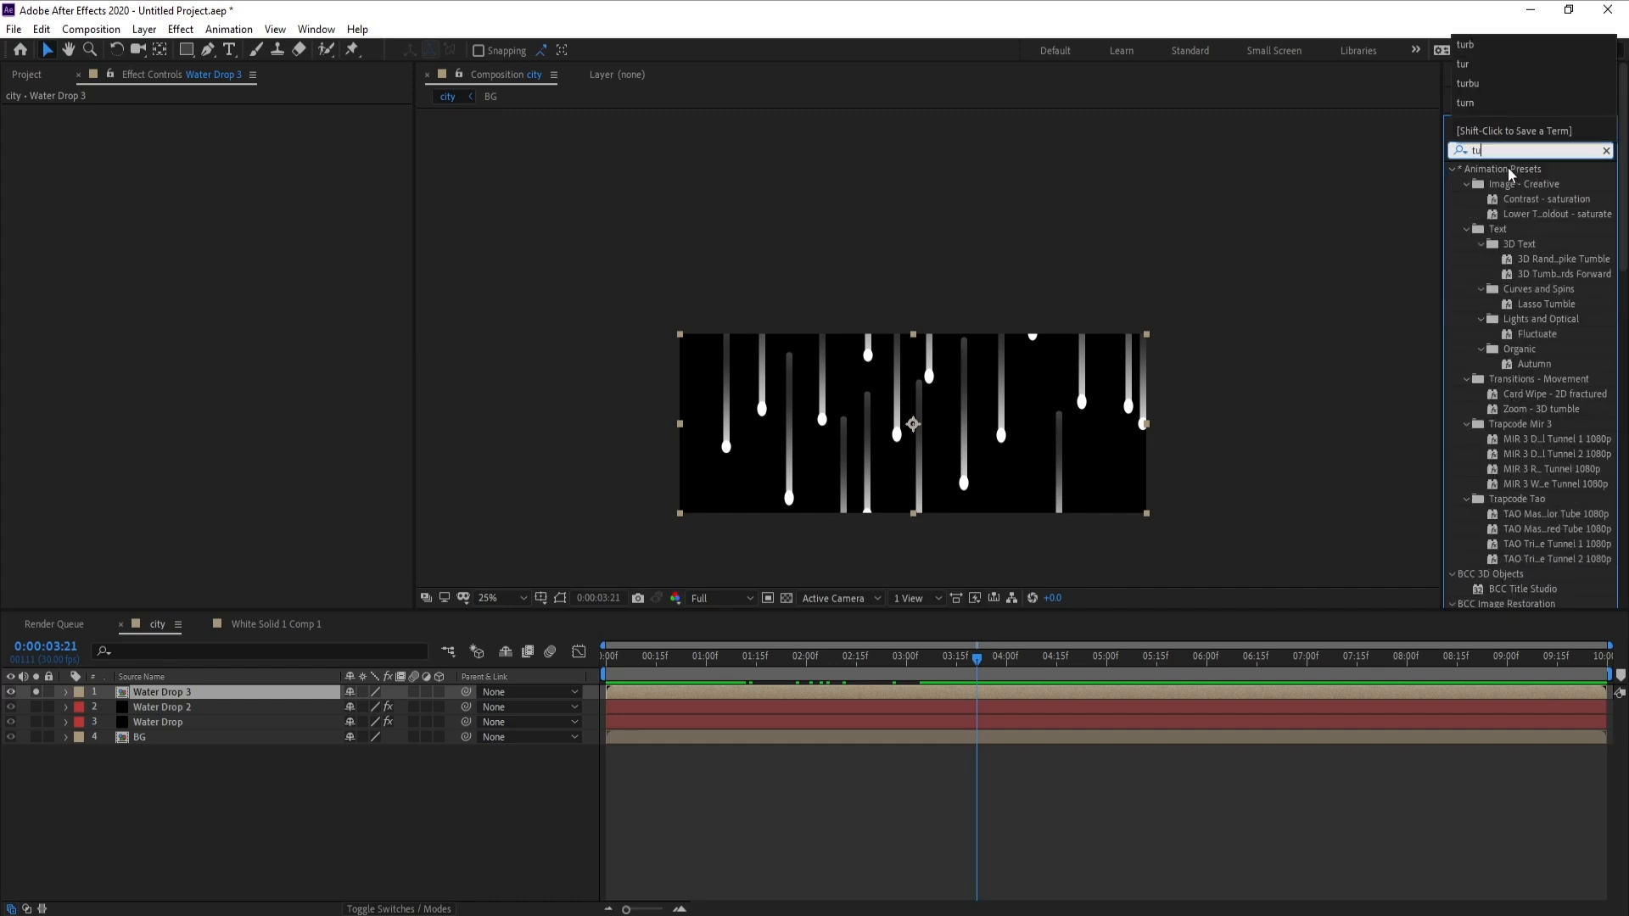
{"action": "type", "text": "rb"}
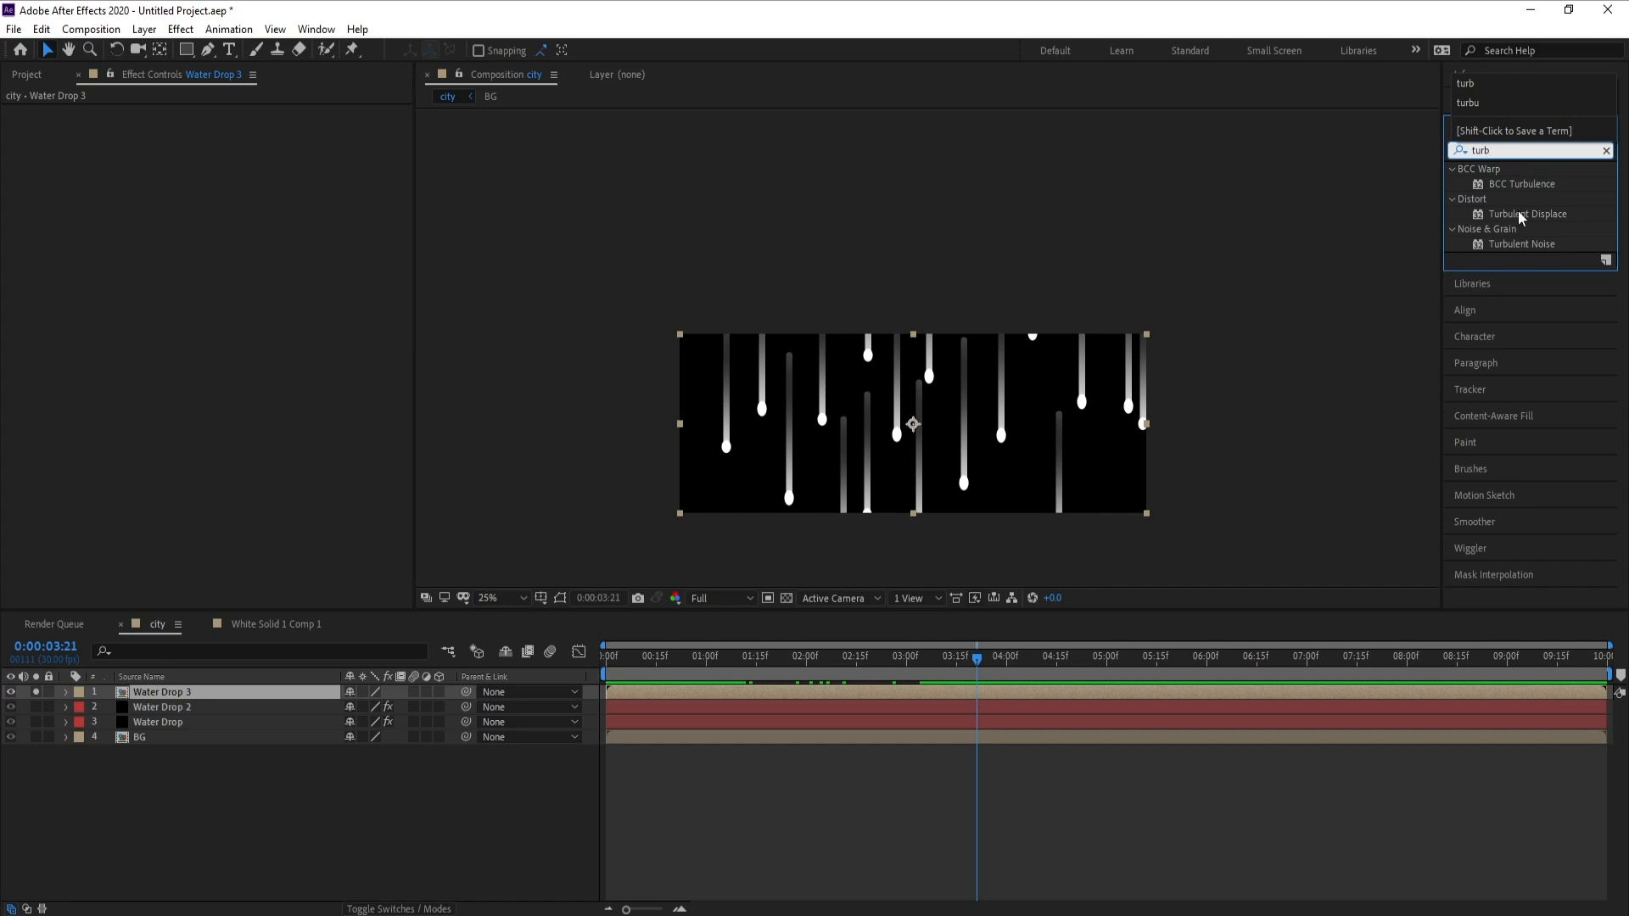
{"action": "left_click_drag", "start_coordinate": [1520, 215], "coordinate": [972, 513]}
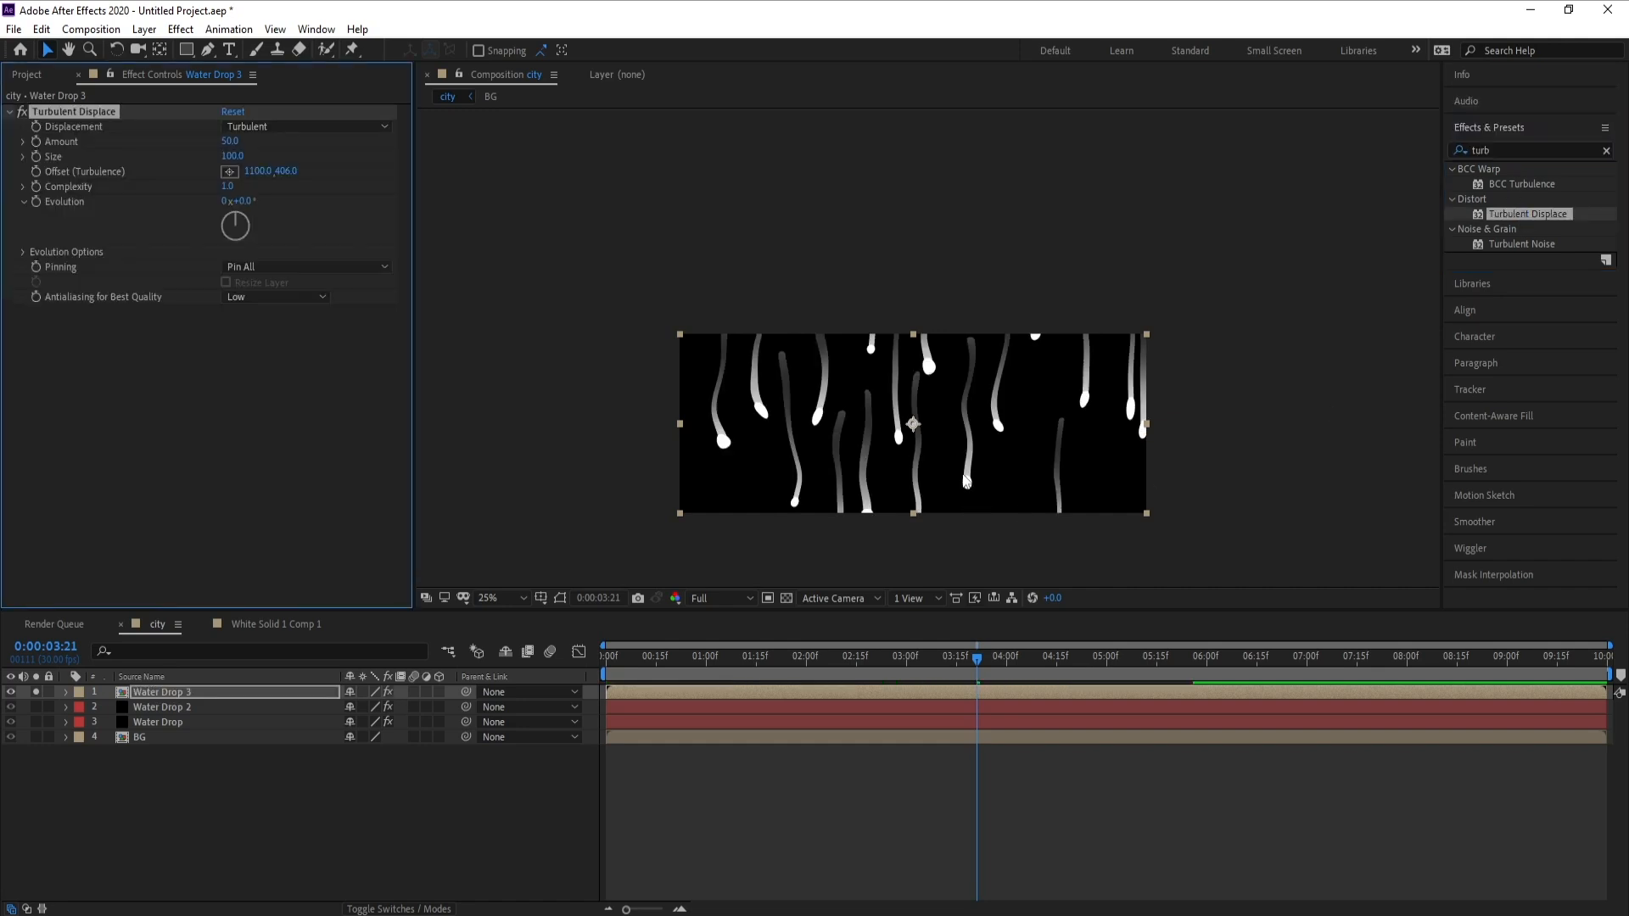
Step: Set the Turbulent Displace effect on Water Drop 3 to Size 49 and Displacement type Twist
{"action": "scroll", "coordinate": [963, 473], "scroll_direction": "up", "scroll_amount": 4}
{"action": "scroll", "coordinate": [962, 474], "scroll_direction": "down", "scroll_amount": 2}
{"action": "key", "text": "space"}
{"action": "left_click_drag", "start_coordinate": [848, 491], "coordinate": [902, 345]}
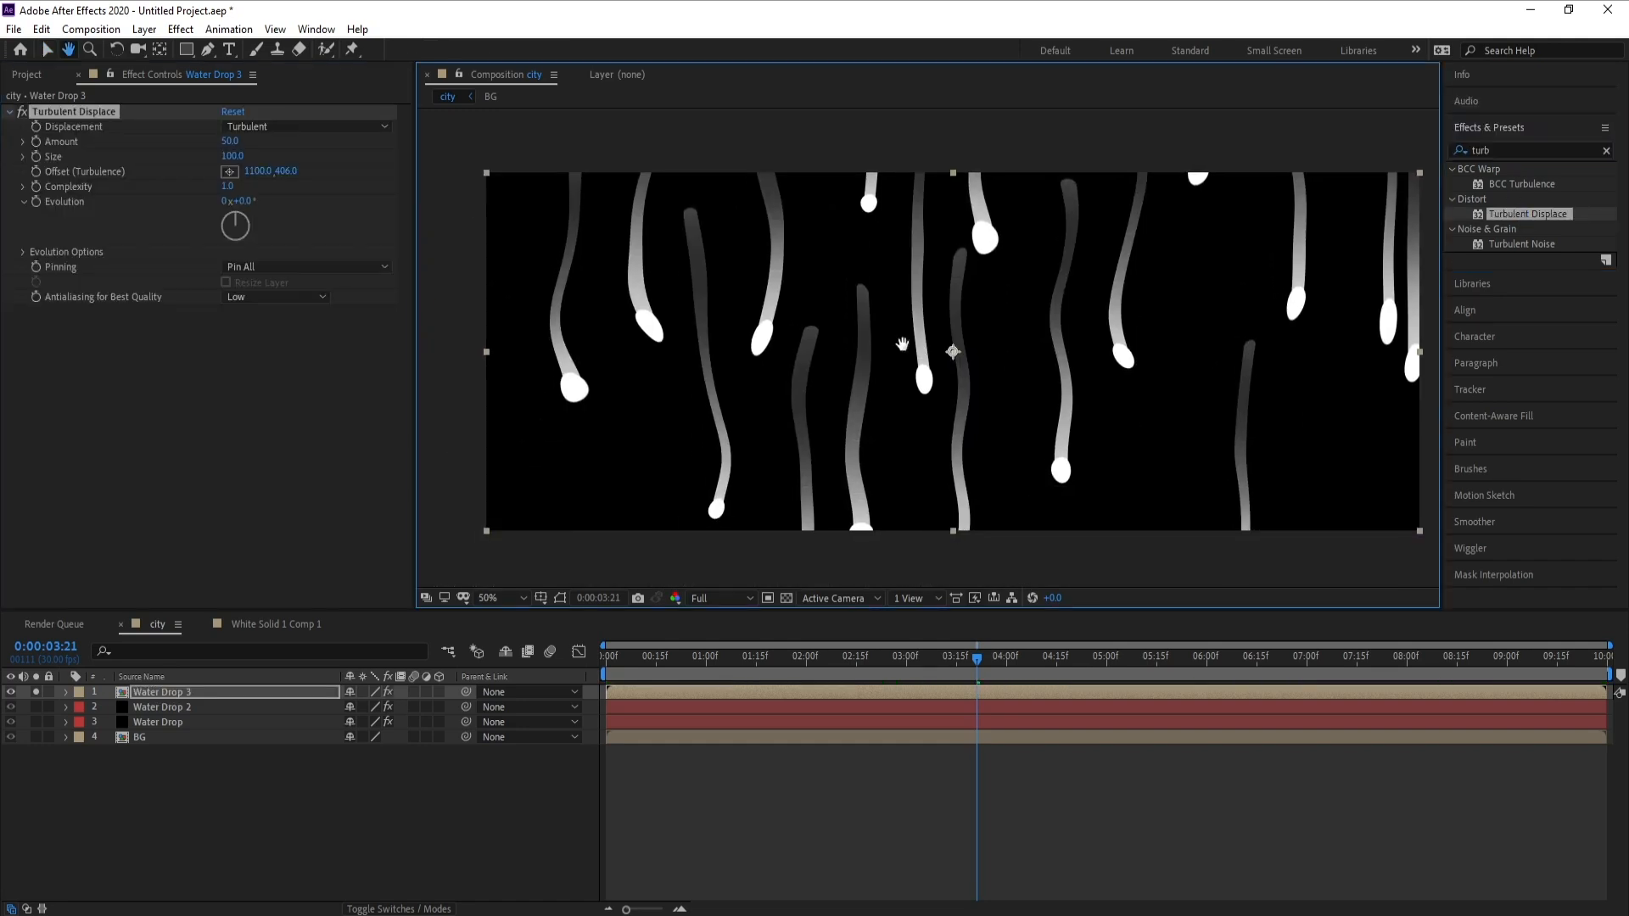
{"action": "left_click_drag", "start_coordinate": [911, 479], "coordinate": [912, 471]}
{"action": "left_click_drag", "start_coordinate": [913, 382], "coordinate": [918, 456]}
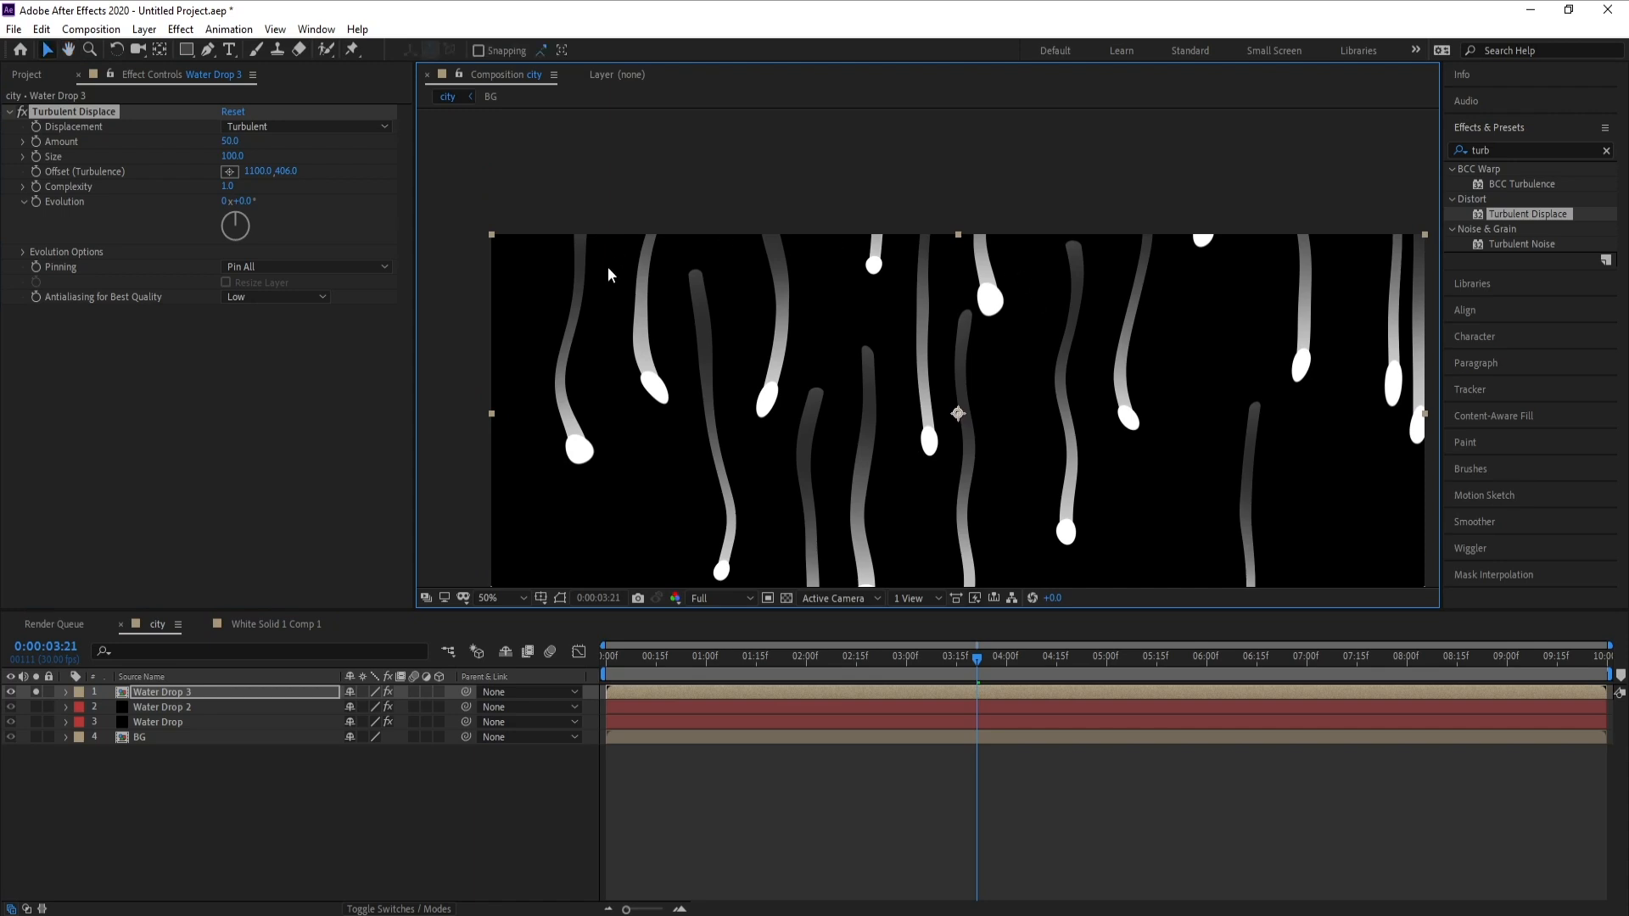
{"action": "key", "text": "space"}
{"action": "left_click_drag", "start_coordinate": [1043, 420], "coordinate": [1048, 407]}
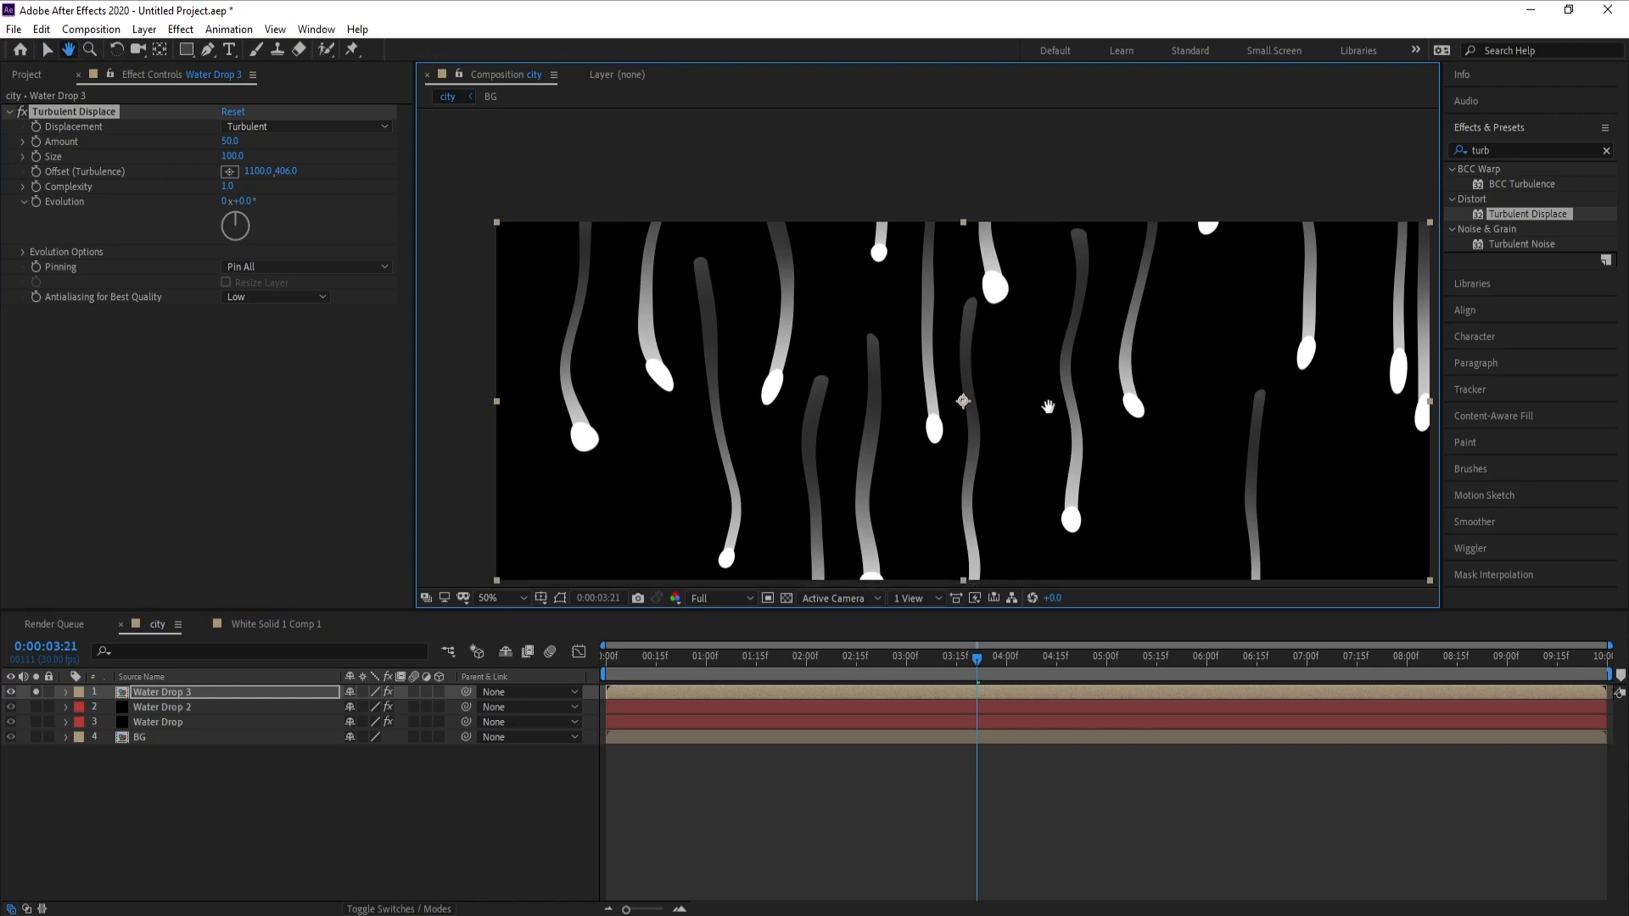
{"action": "left_click_drag", "start_coordinate": [1106, 457], "coordinate": [1073, 435]}
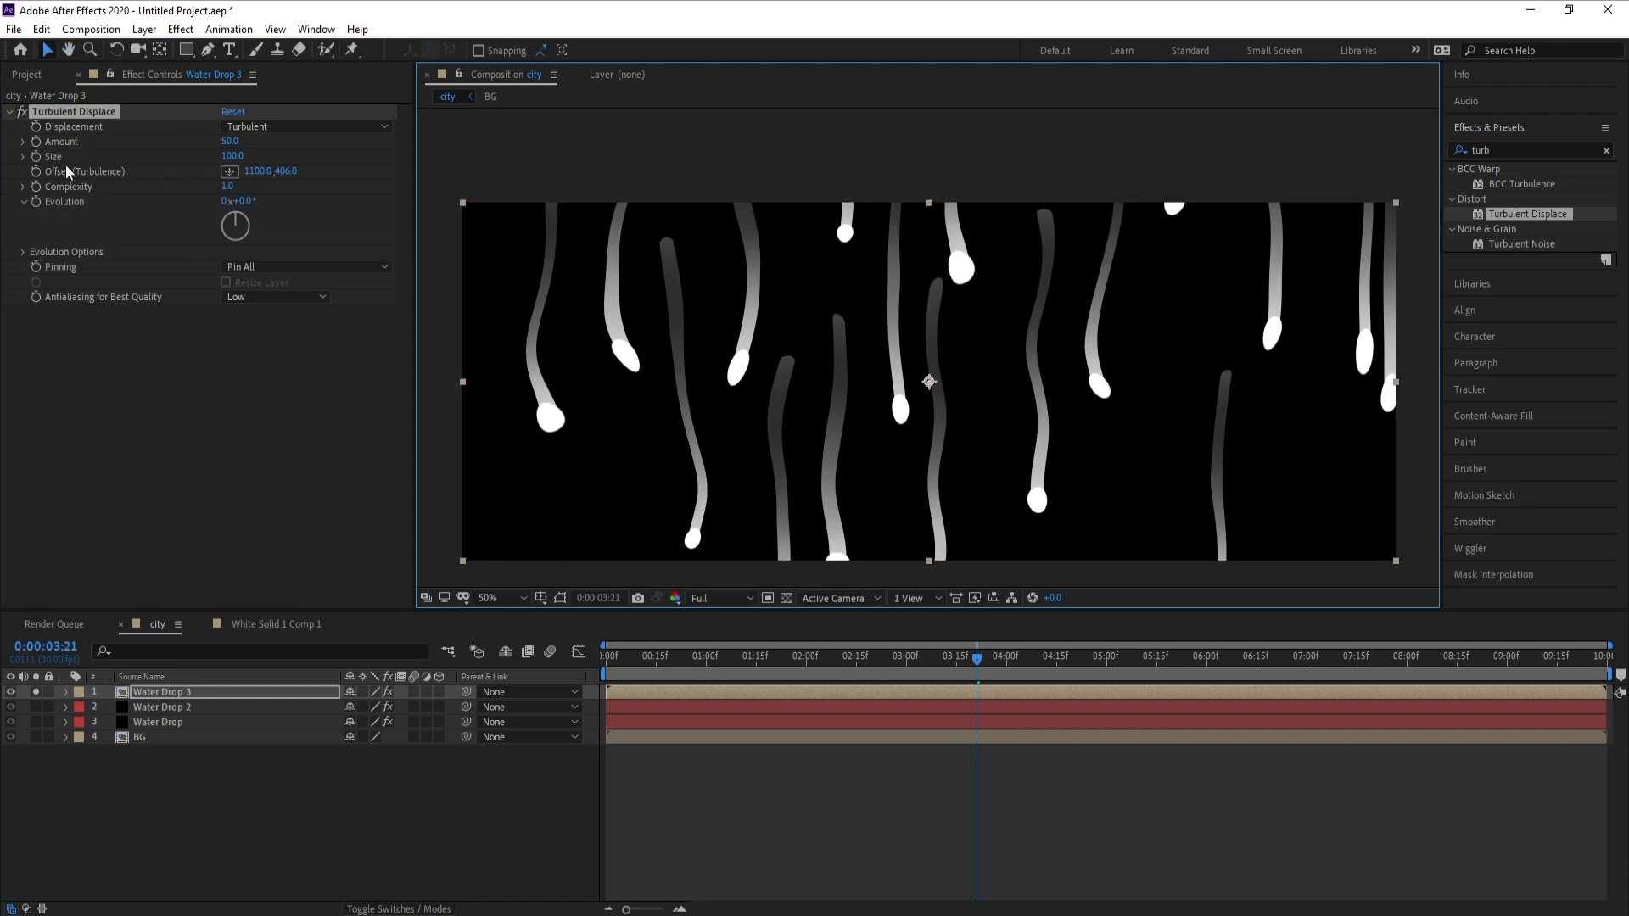
{"action": "left_click_drag", "start_coordinate": [236, 161], "coordinate": [205, 172]}
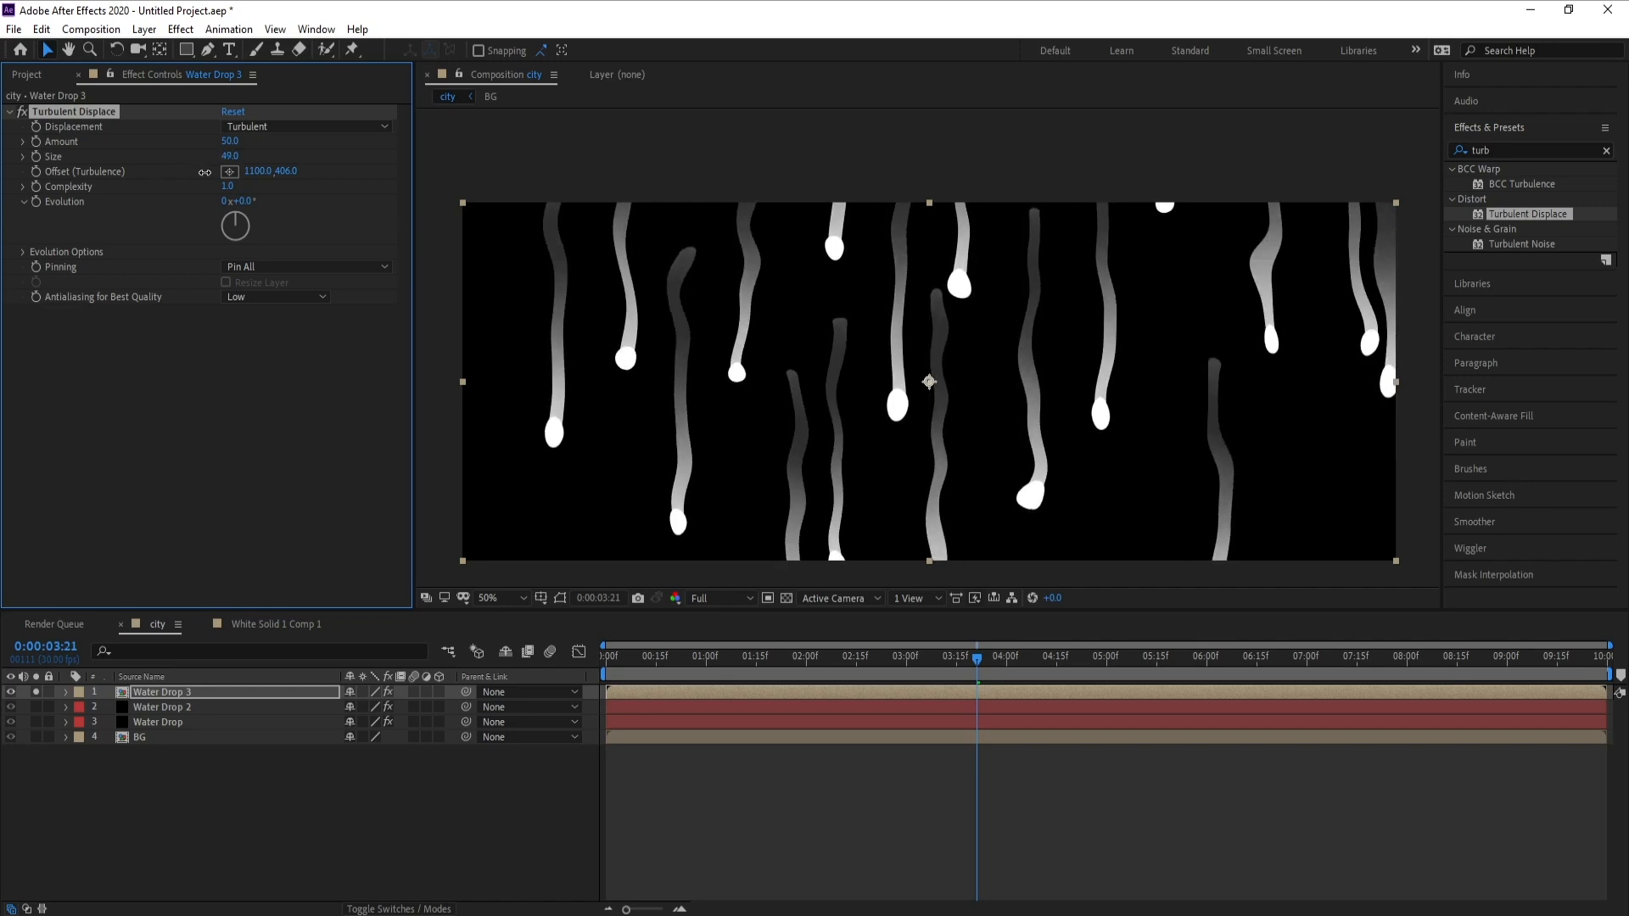
{"action": "left_click", "coordinate": [265, 127]}
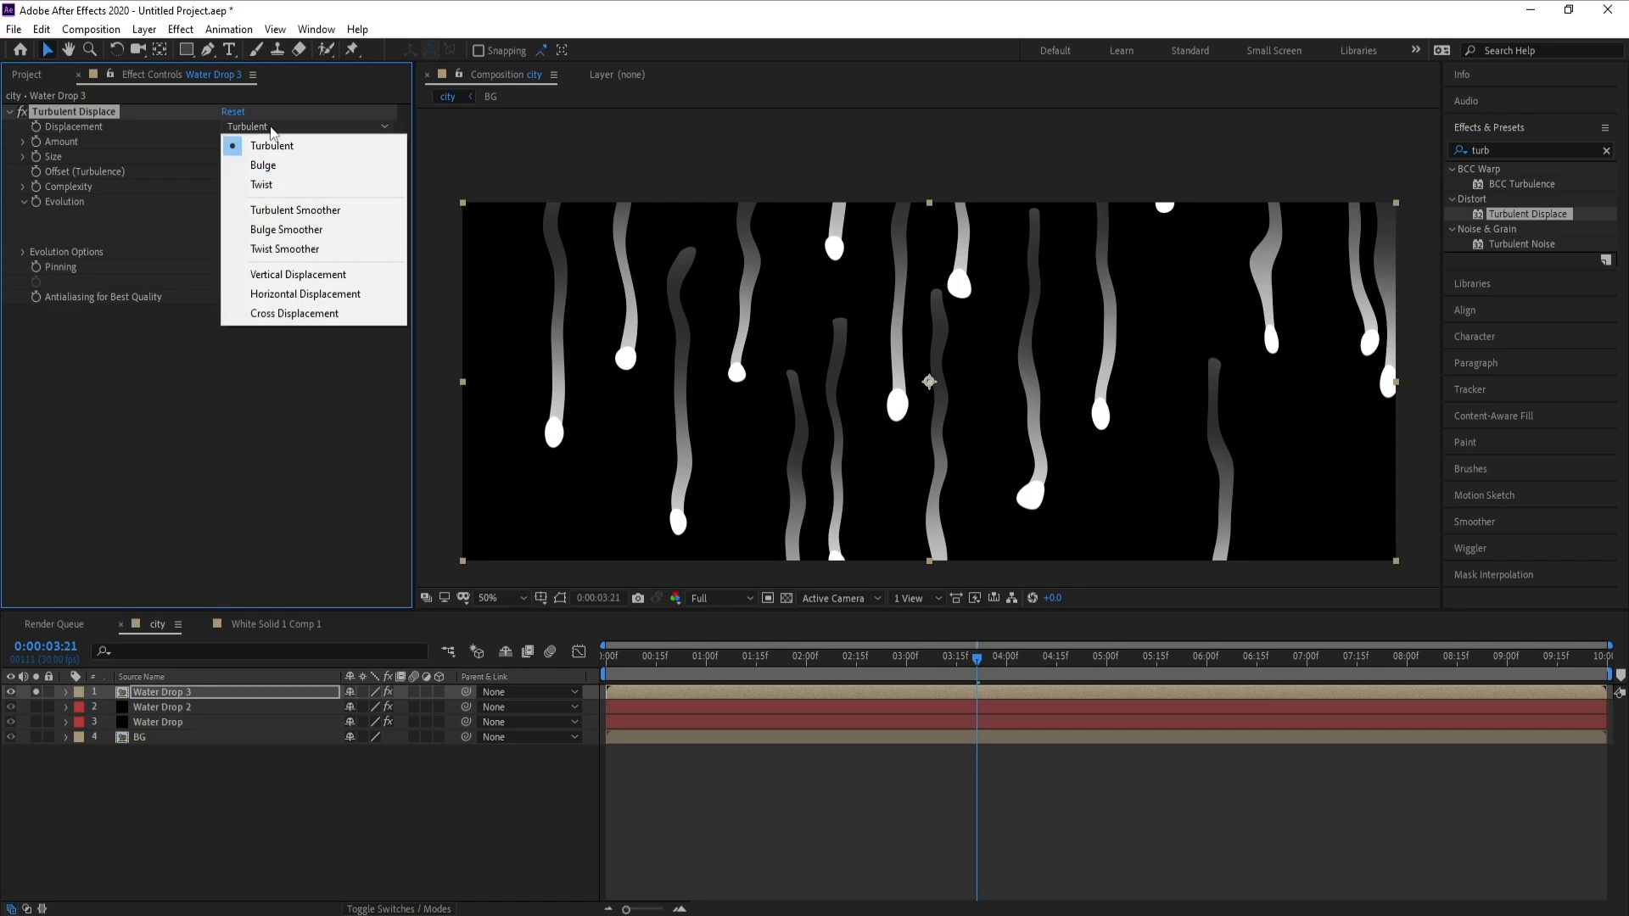
{"action": "left_click", "coordinate": [284, 195]}
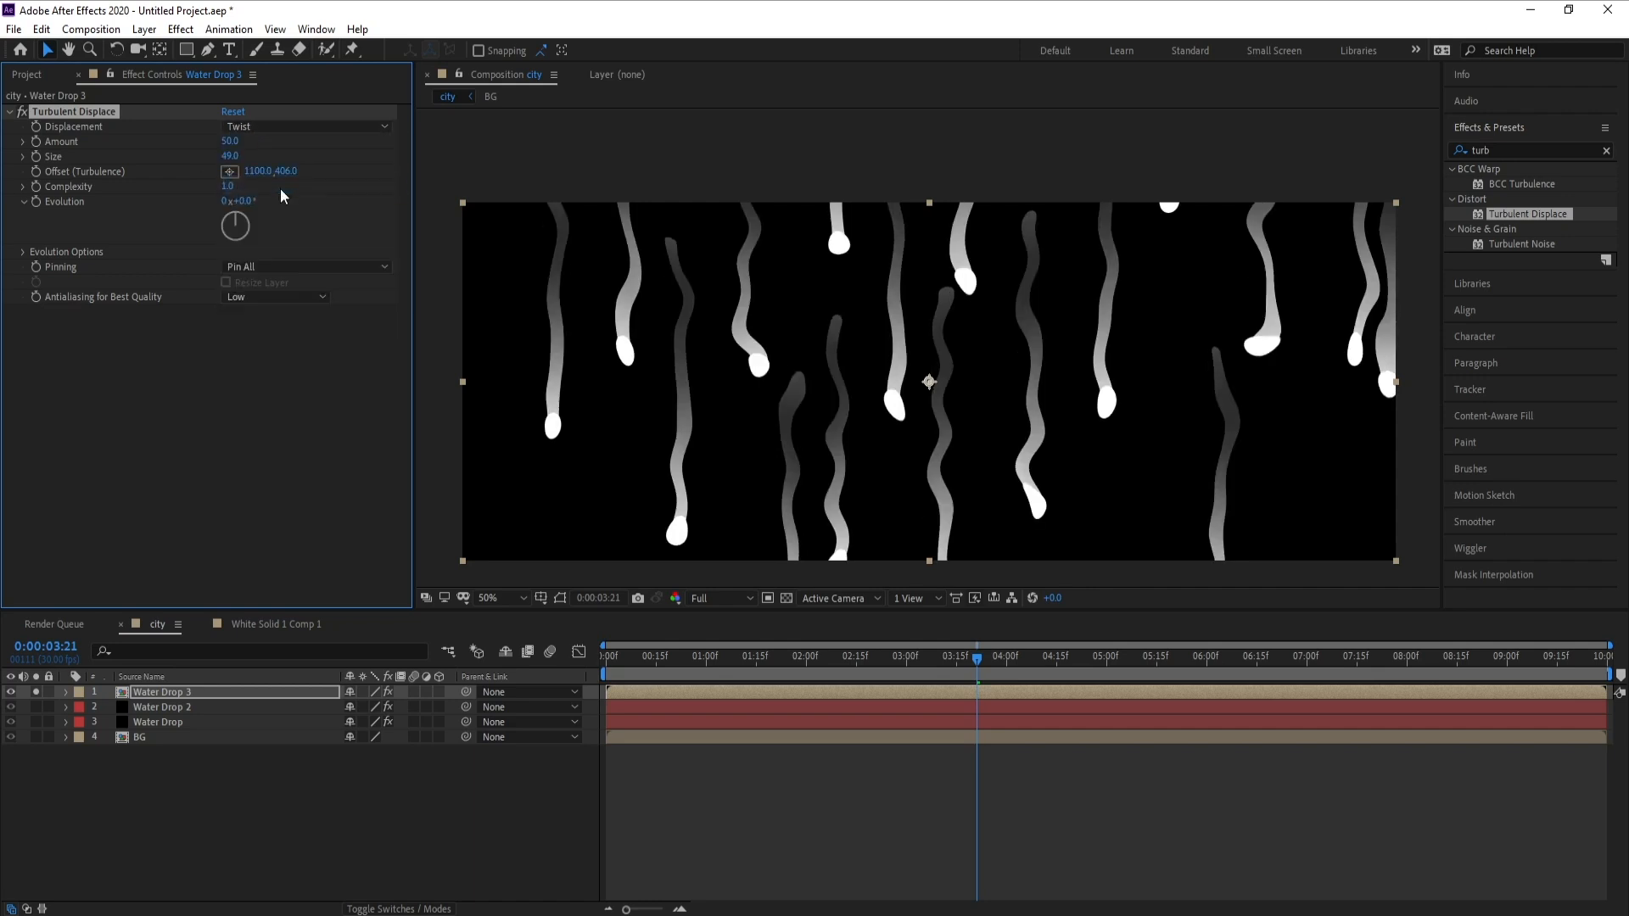
Step: Preview the twisted streaks from 0:00:03:21 and move the current time to 0:00:04:12
{"action": "key", "text": "space"}
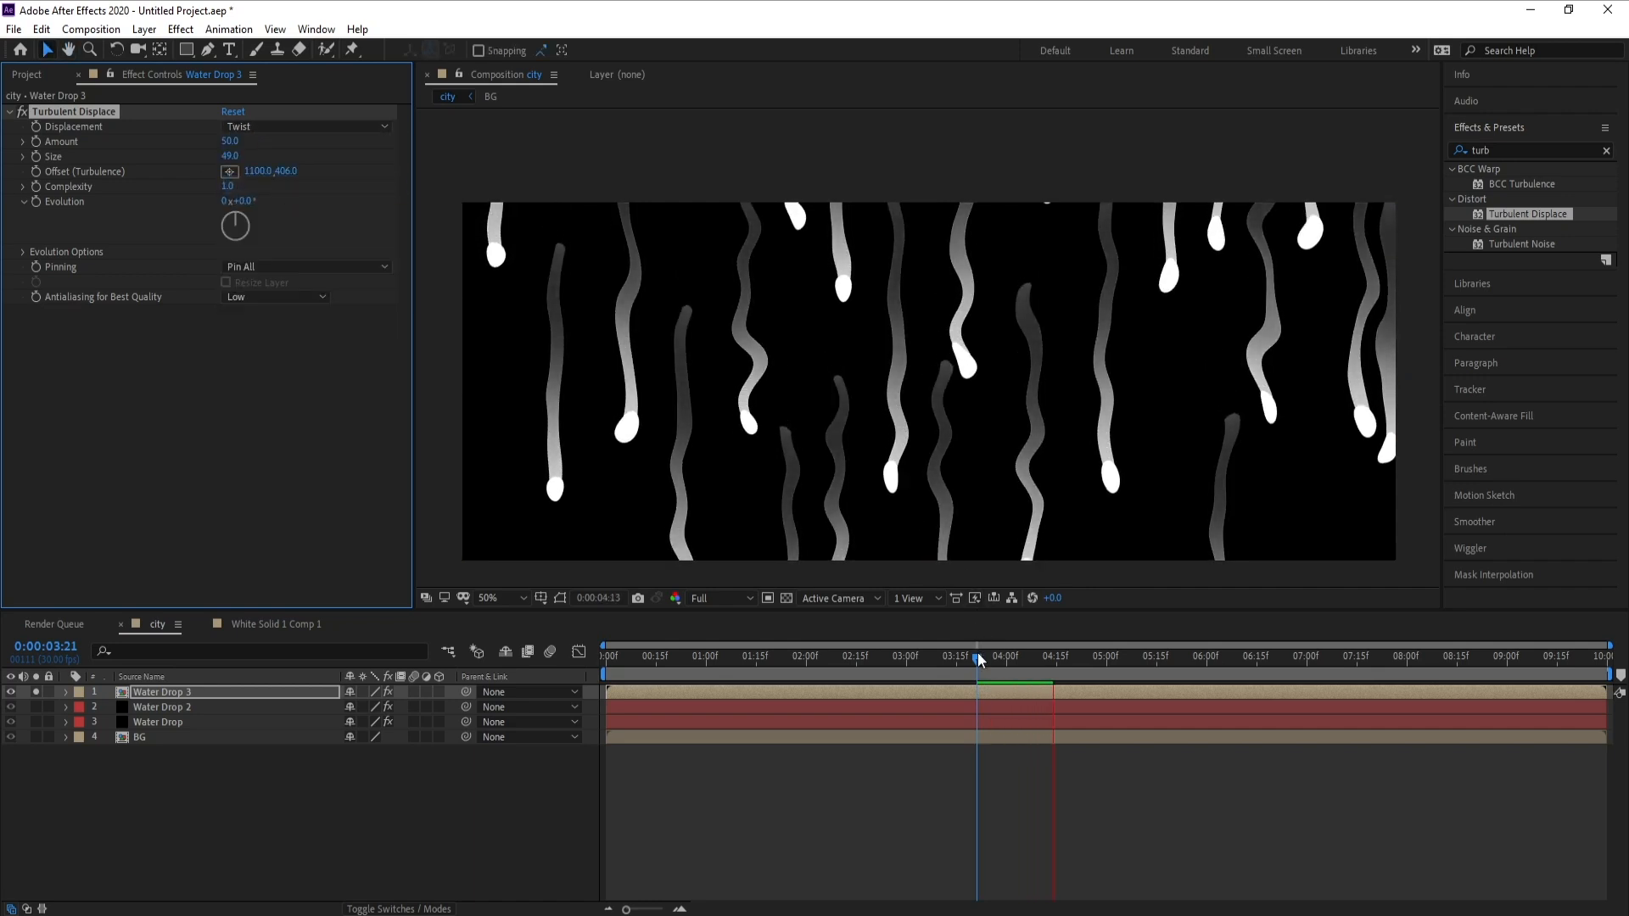
{"action": "left_click", "coordinate": [978, 658]}
{"action": "key", "text": "space"}
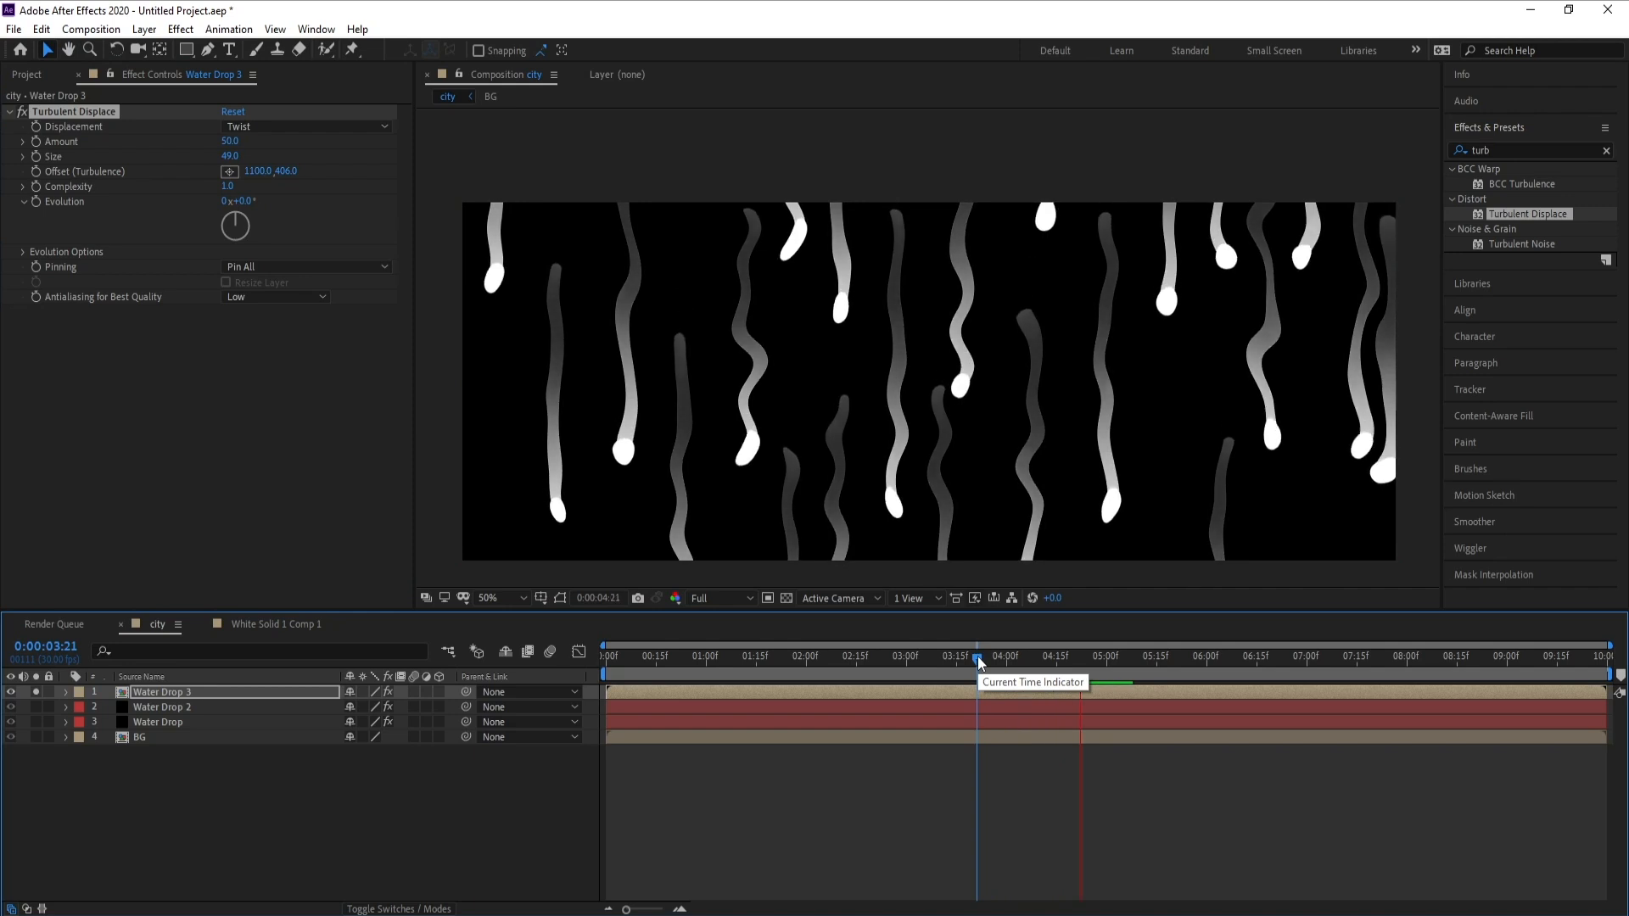
{"action": "left_click_drag", "start_coordinate": [977, 655], "coordinate": [1051, 701]}
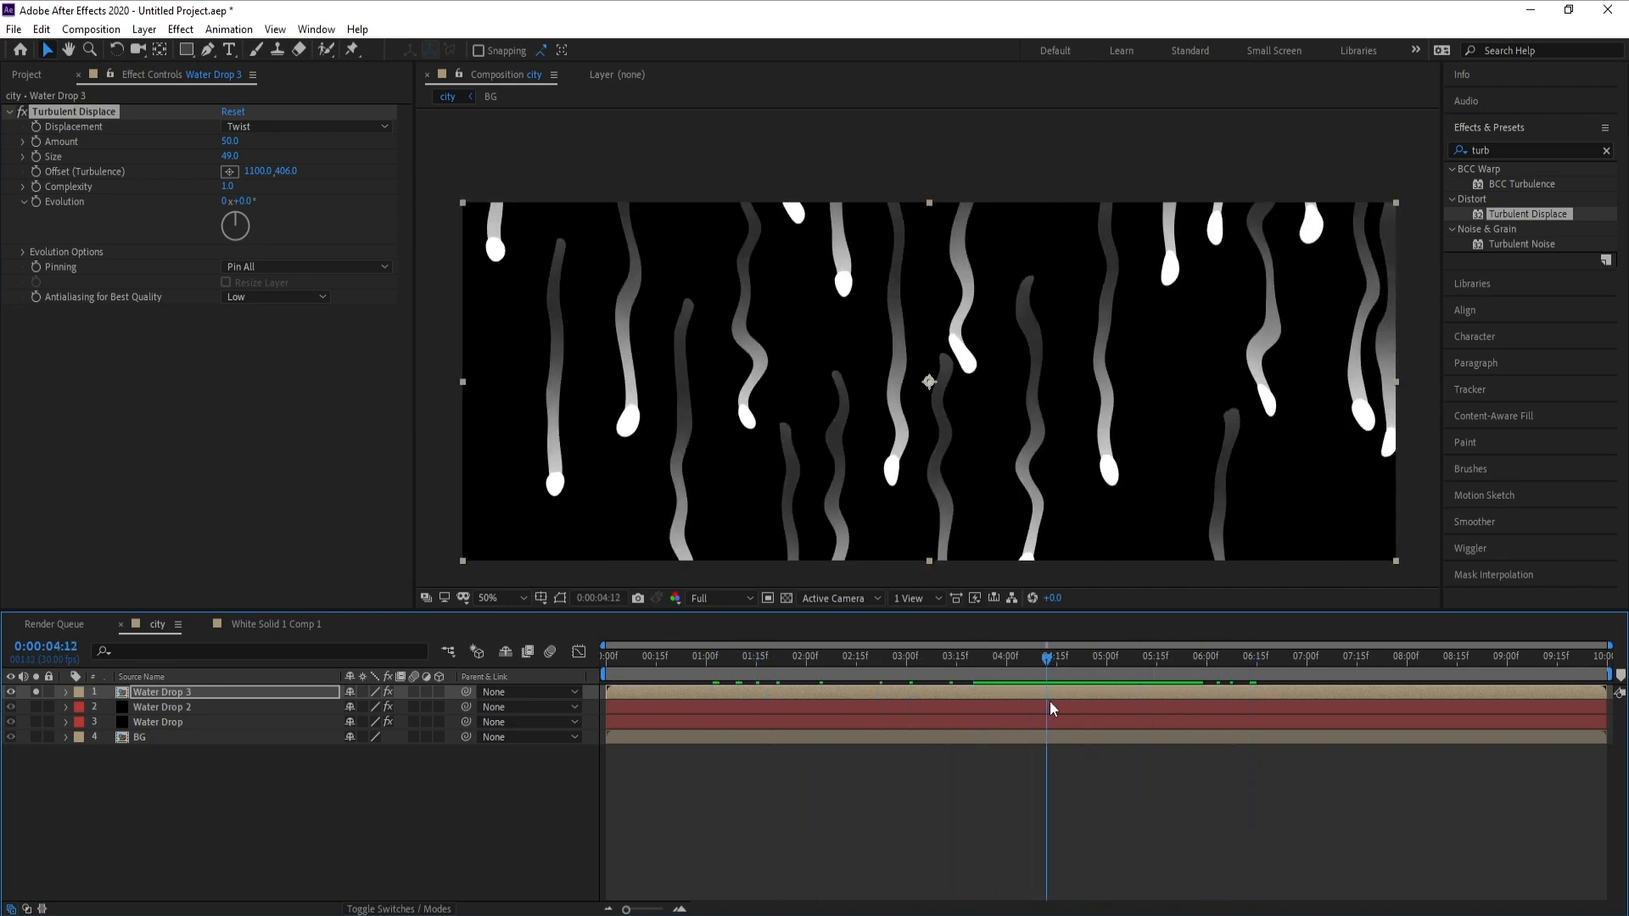
Step: Duplicate Turbulent Displace on Water Drop 3 and set the first copy to Turbulent displacement with Amount 77 and Size 31
{"action": "left_click", "coordinate": [39, 115]}
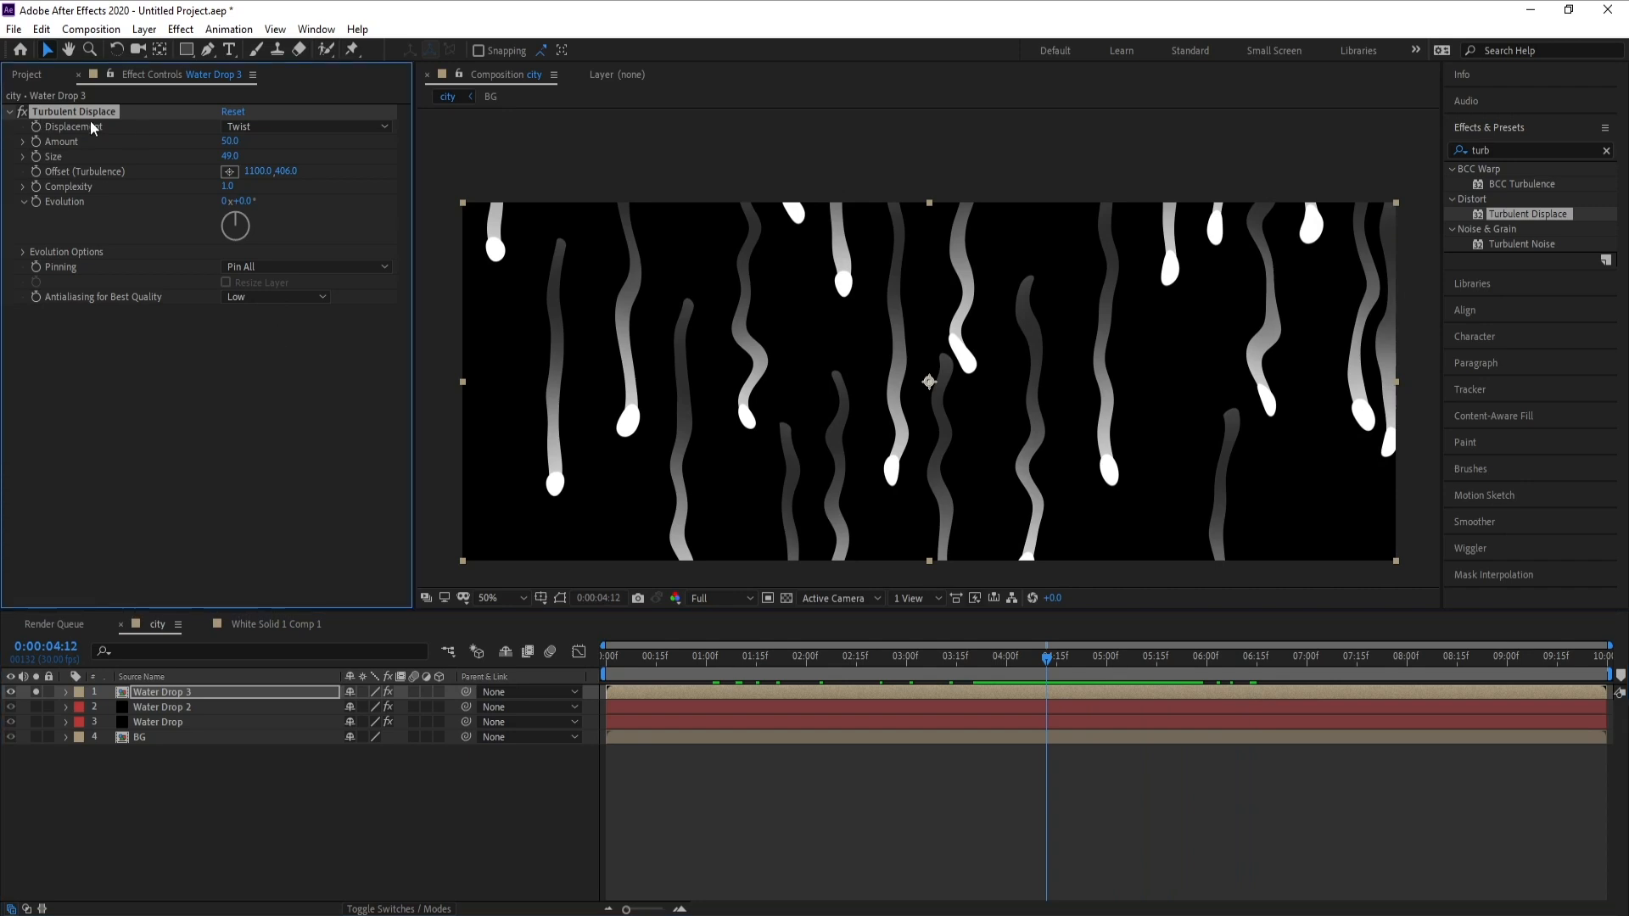
{"action": "key", "text": "ctrl+d"}
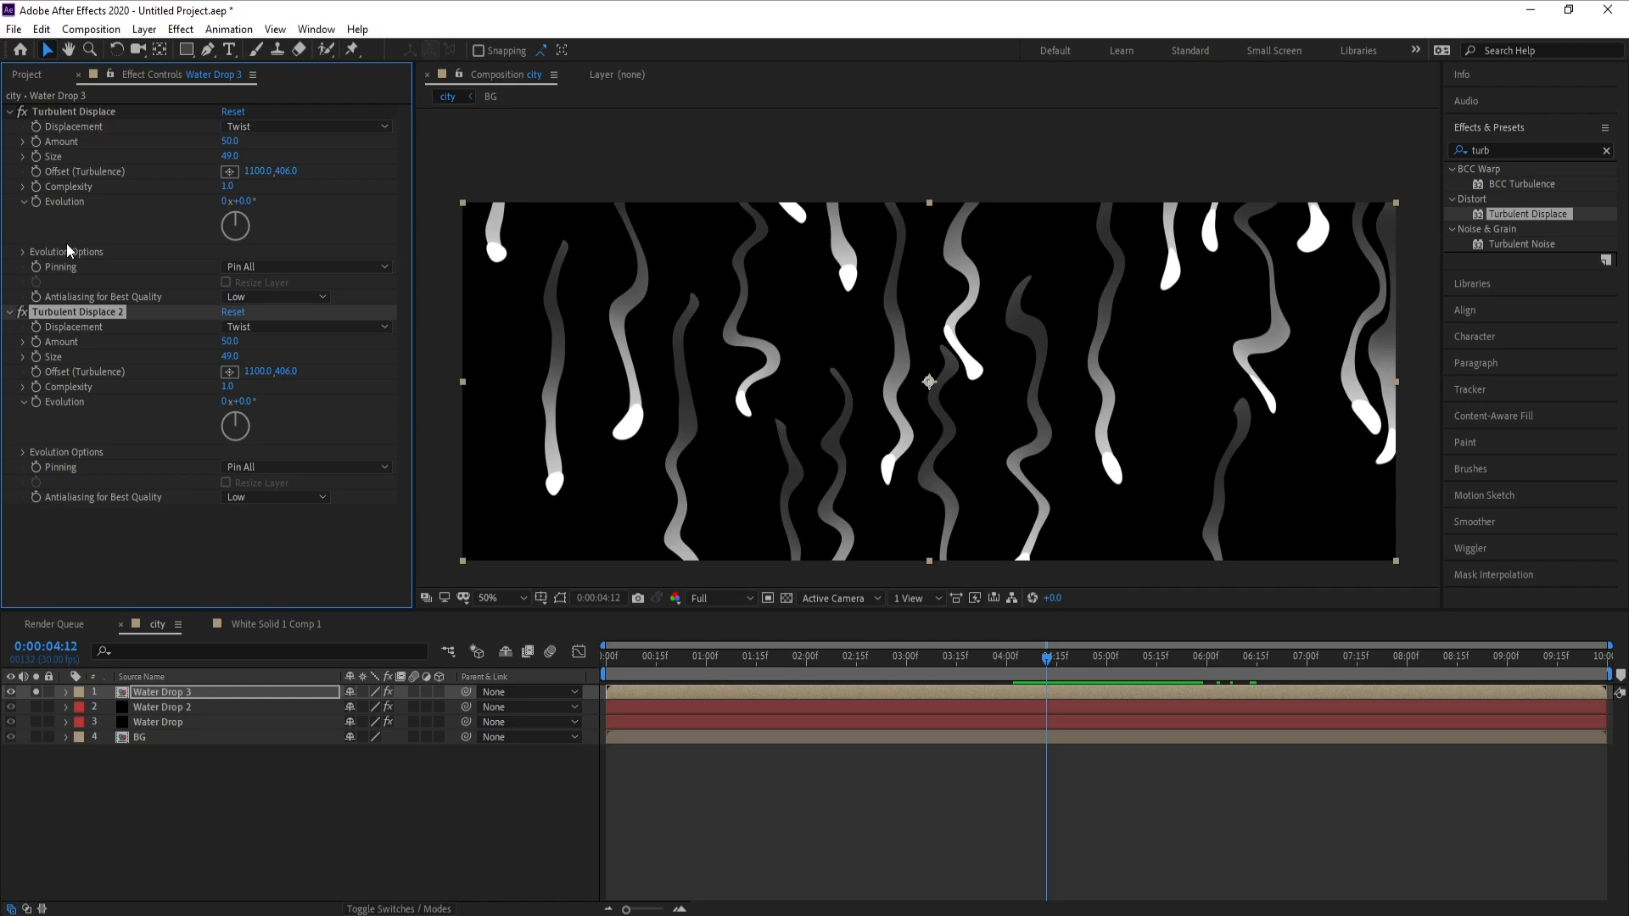
{"action": "left_click", "coordinate": [67, 114]}
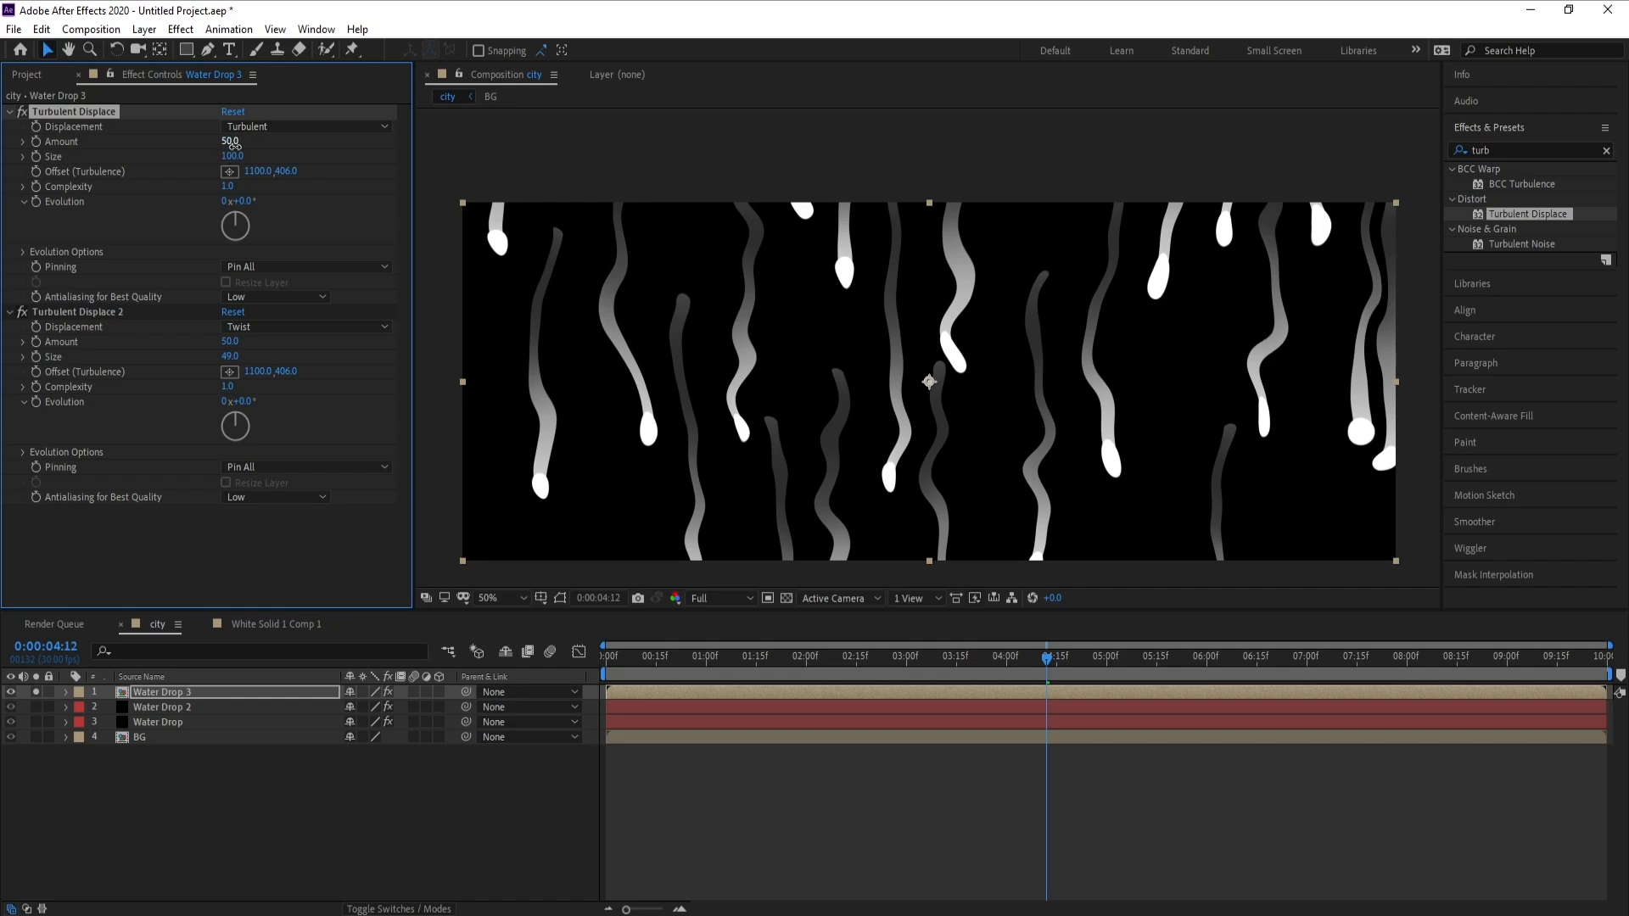
{"action": "left_click_drag", "start_coordinate": [233, 146], "coordinate": [275, 148]}
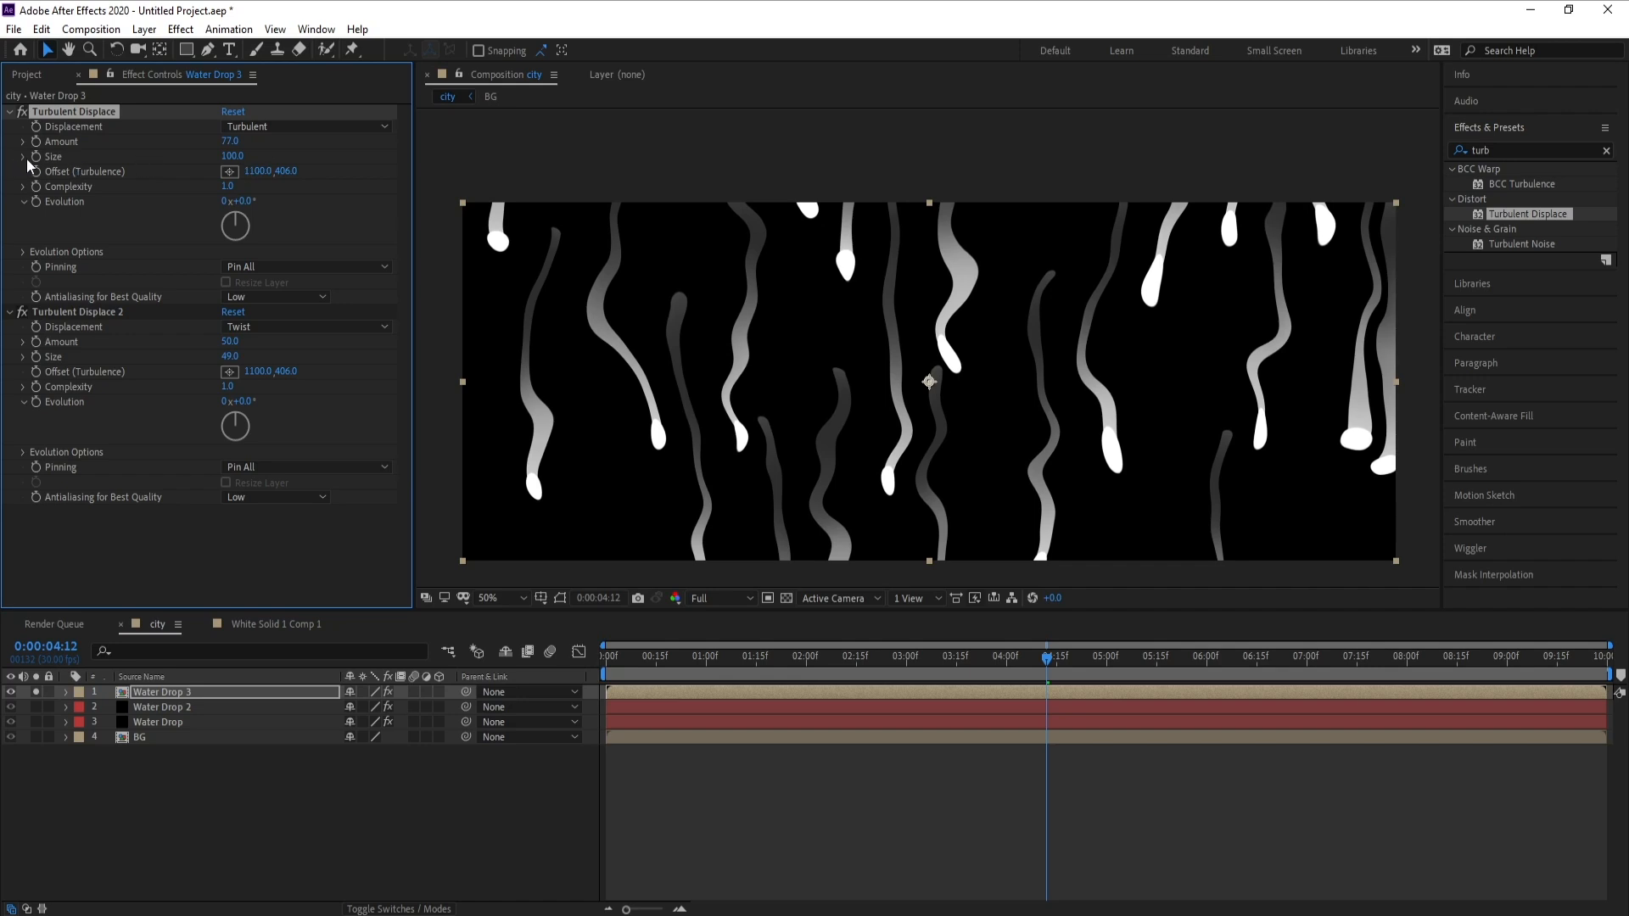
{"action": "left_click_drag", "start_coordinate": [234, 156], "coordinate": [185, 165]}
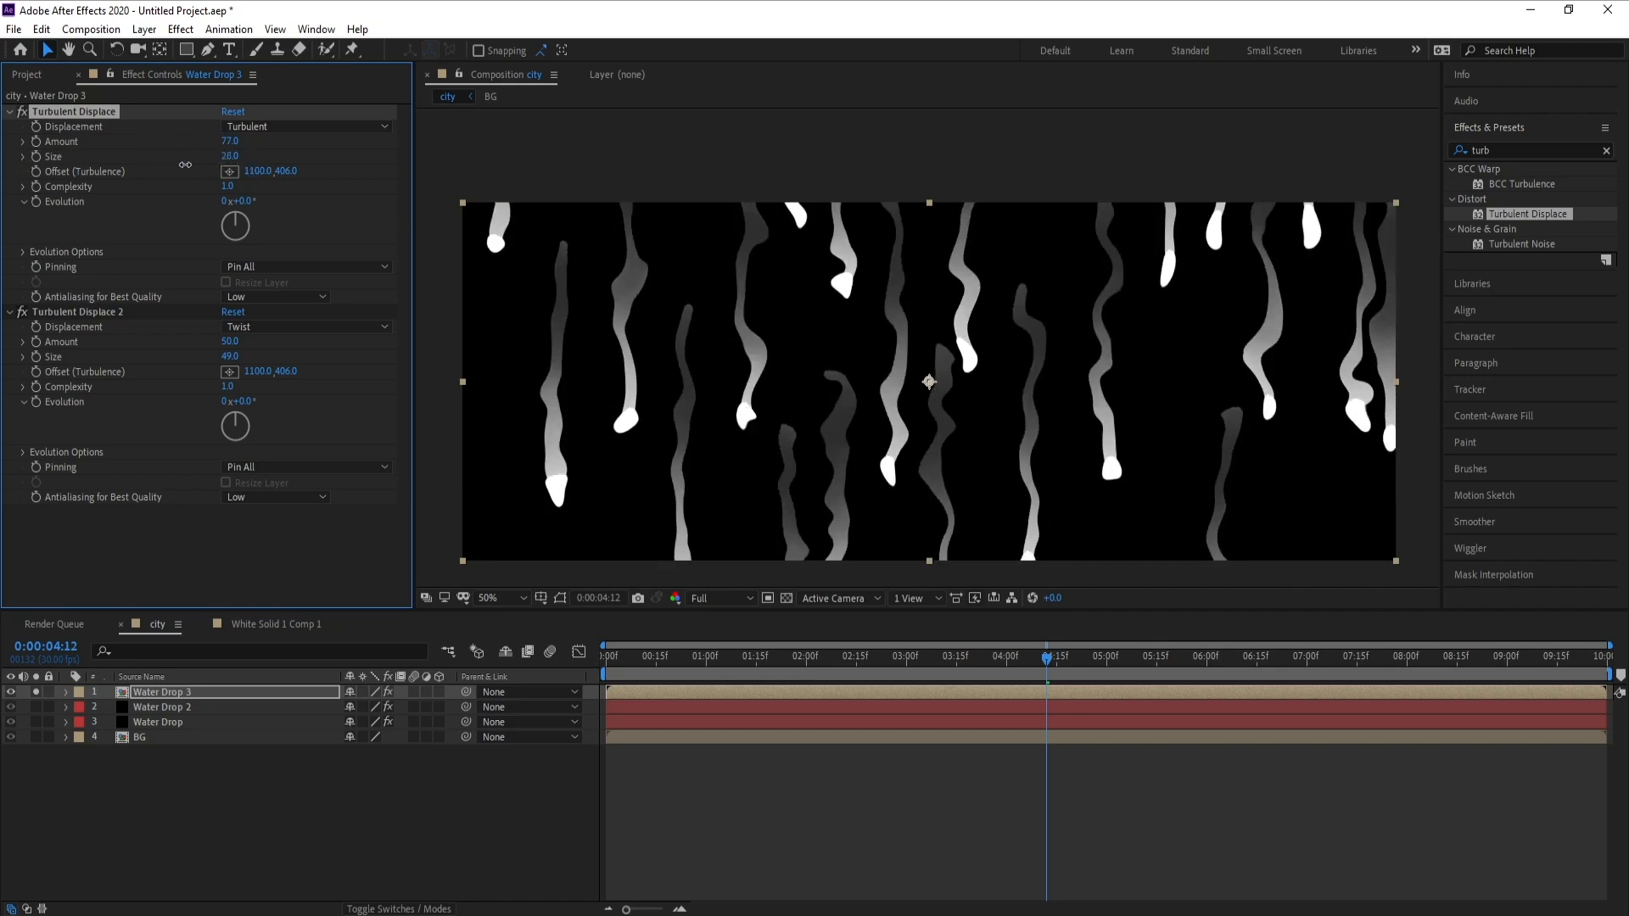
Step: Preview briefly from 0:00:04:12 and set the first Turbulent Displace to Complexity 2.6, Size 27 and Amount 23
{"action": "key", "text": "space"}
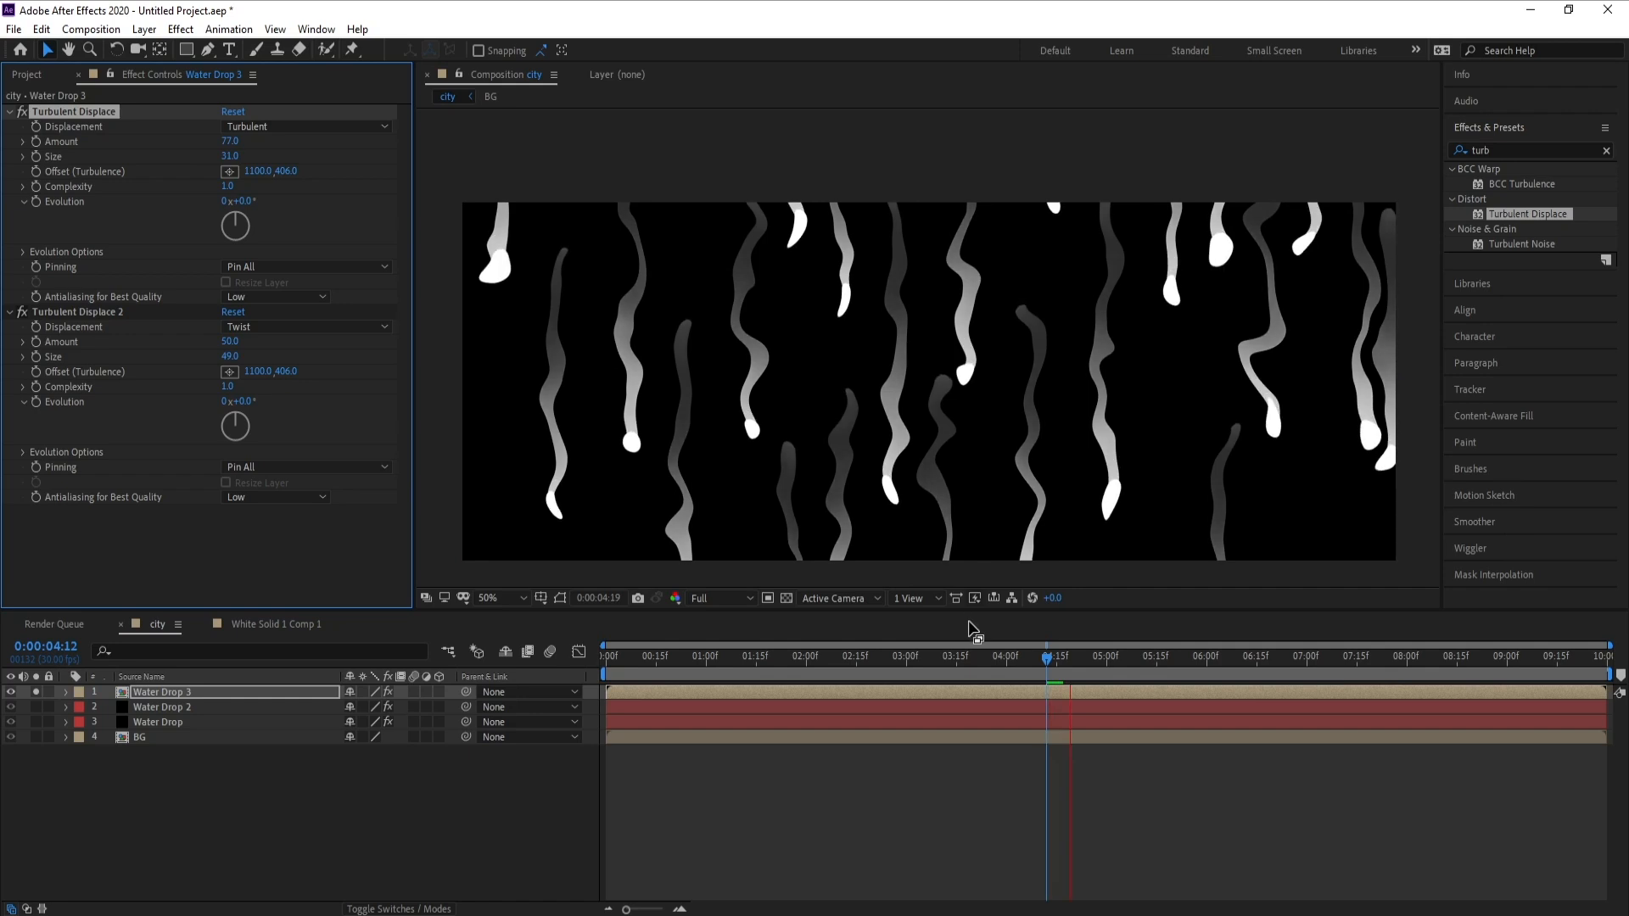
{"action": "key", "text": "space"}
{"action": "left_click_drag", "start_coordinate": [228, 187], "coordinate": [390, 219]}
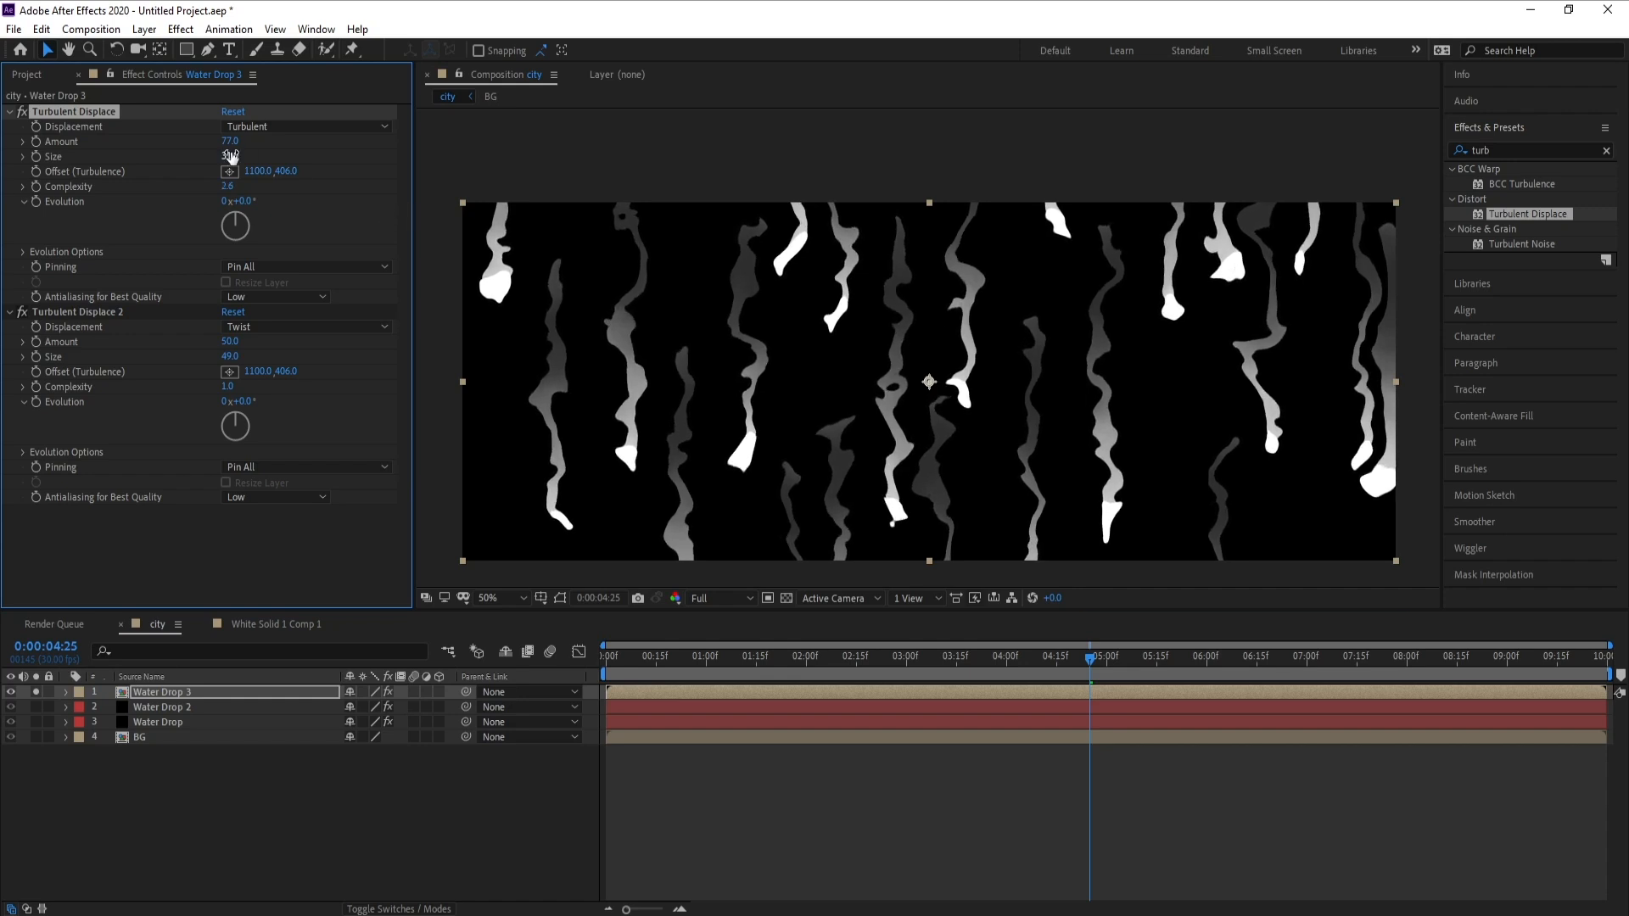
{"action": "mouse_move", "coordinate": [236, 143]}
{"action": "left_mouse_down"}
{"action": "mouse_move", "coordinate": [242, 173]}
{"action": "mouse_move", "coordinate": [277, 162]}
{"action": "mouse_move", "coordinate": [244, 173]}
{"action": "left_mouse_up"}
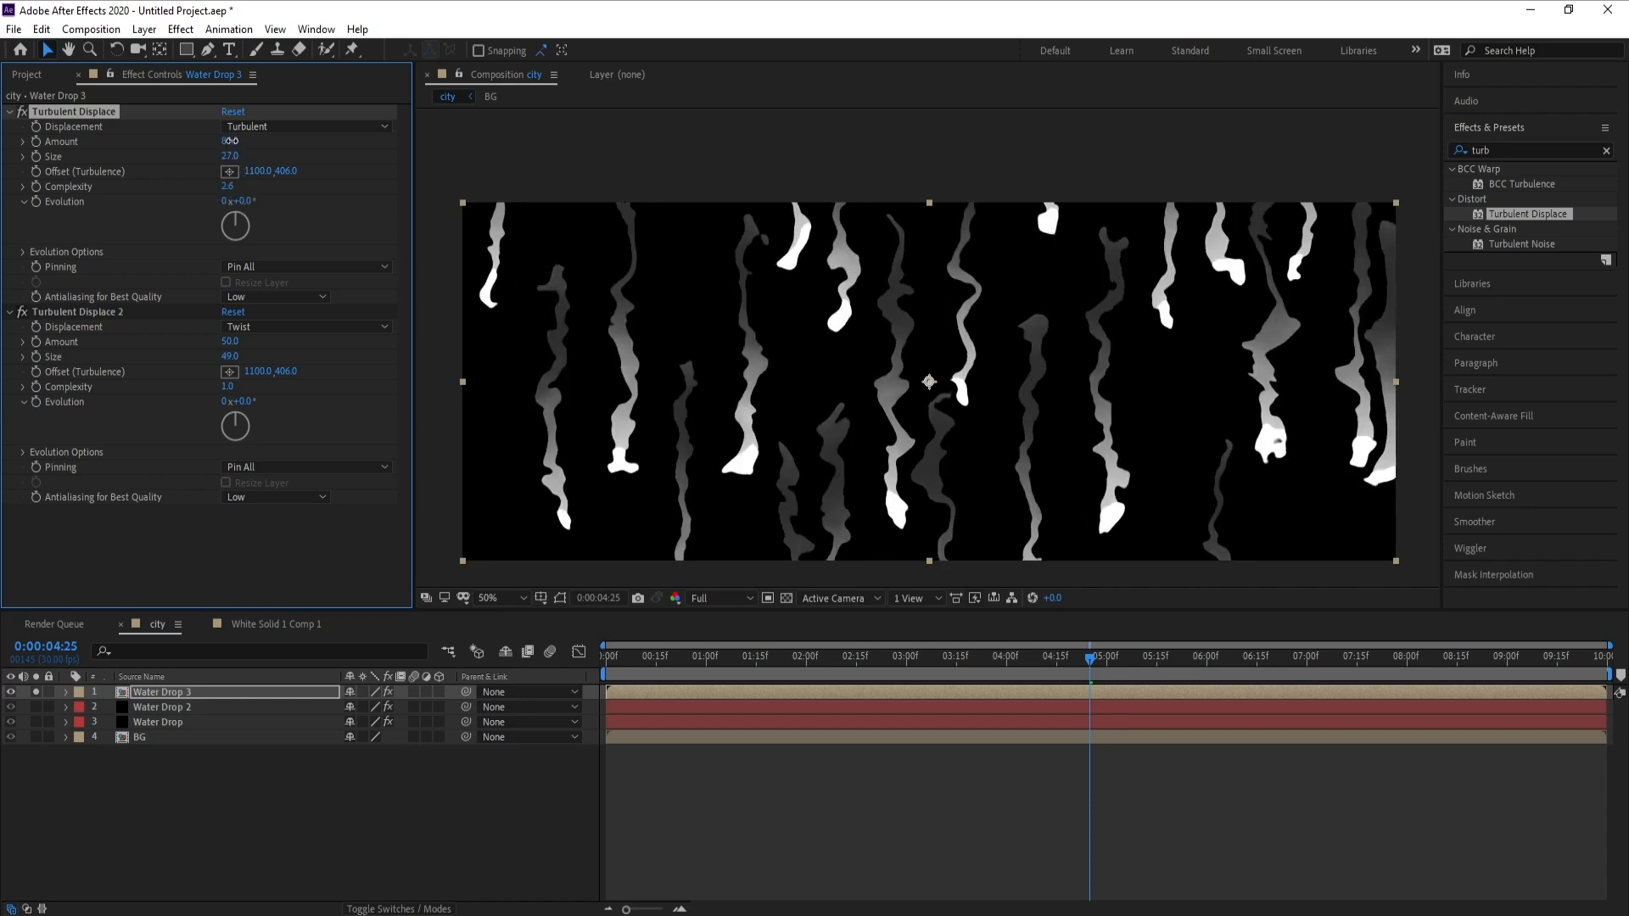
{"action": "left_click_drag", "start_coordinate": [250, 146], "coordinate": [184, 152]}
Step: Preview the distorted streaks from 0:00:04:25, 0:00:03:09 and 0:00:03:07 to judge the displacement
{"action": "key", "text": "space"}
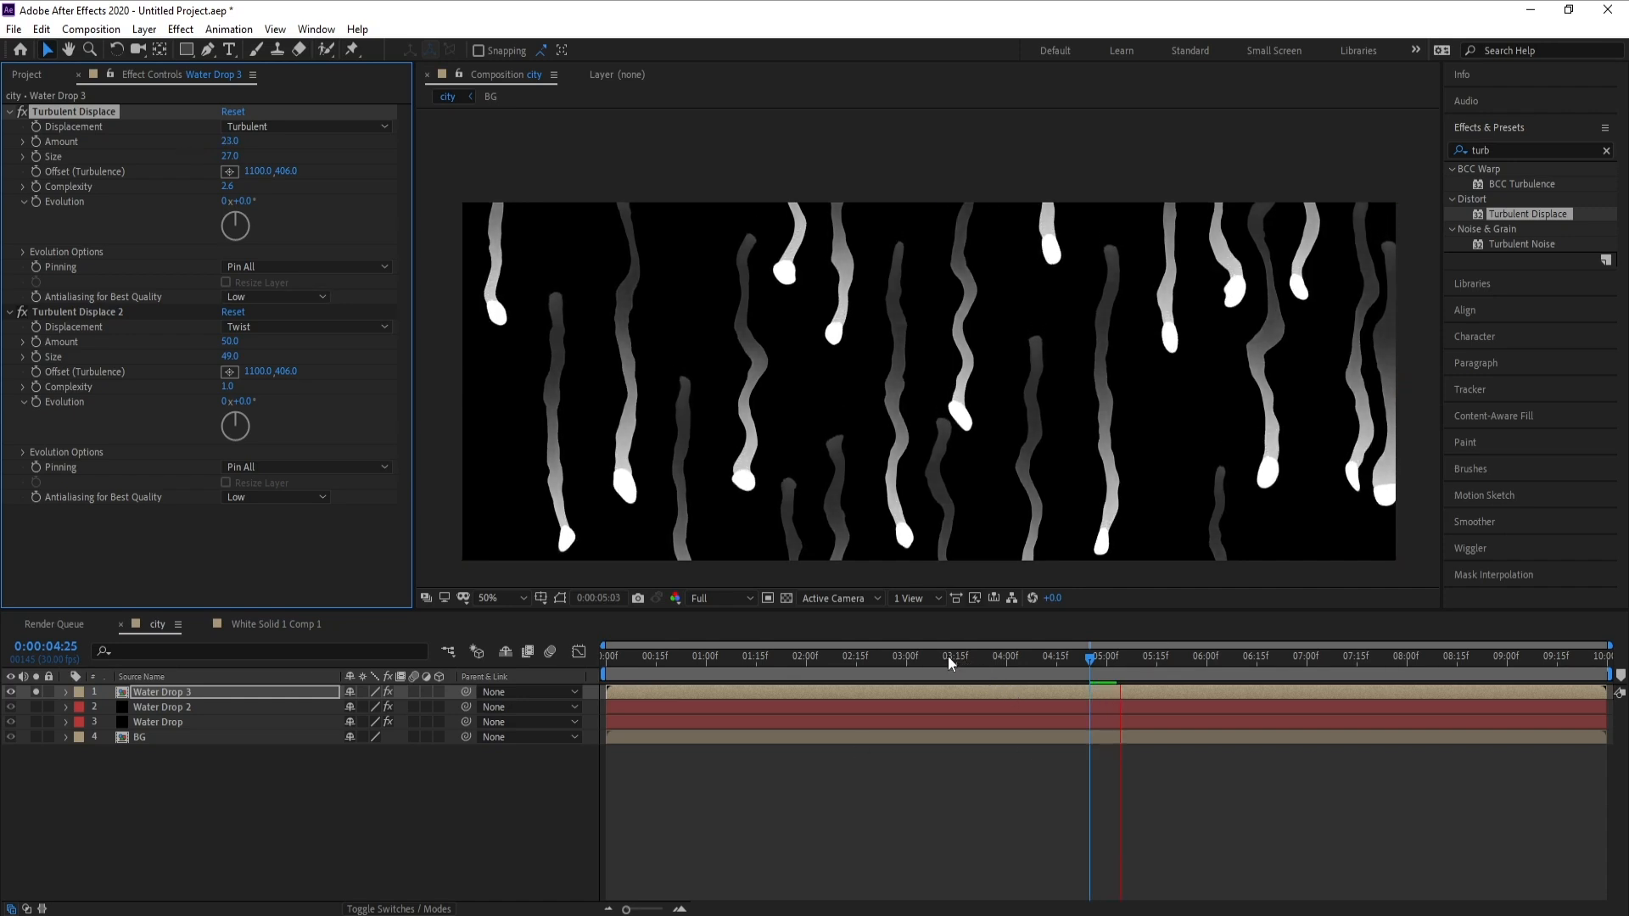
{"action": "left_click", "coordinate": [936, 655]}
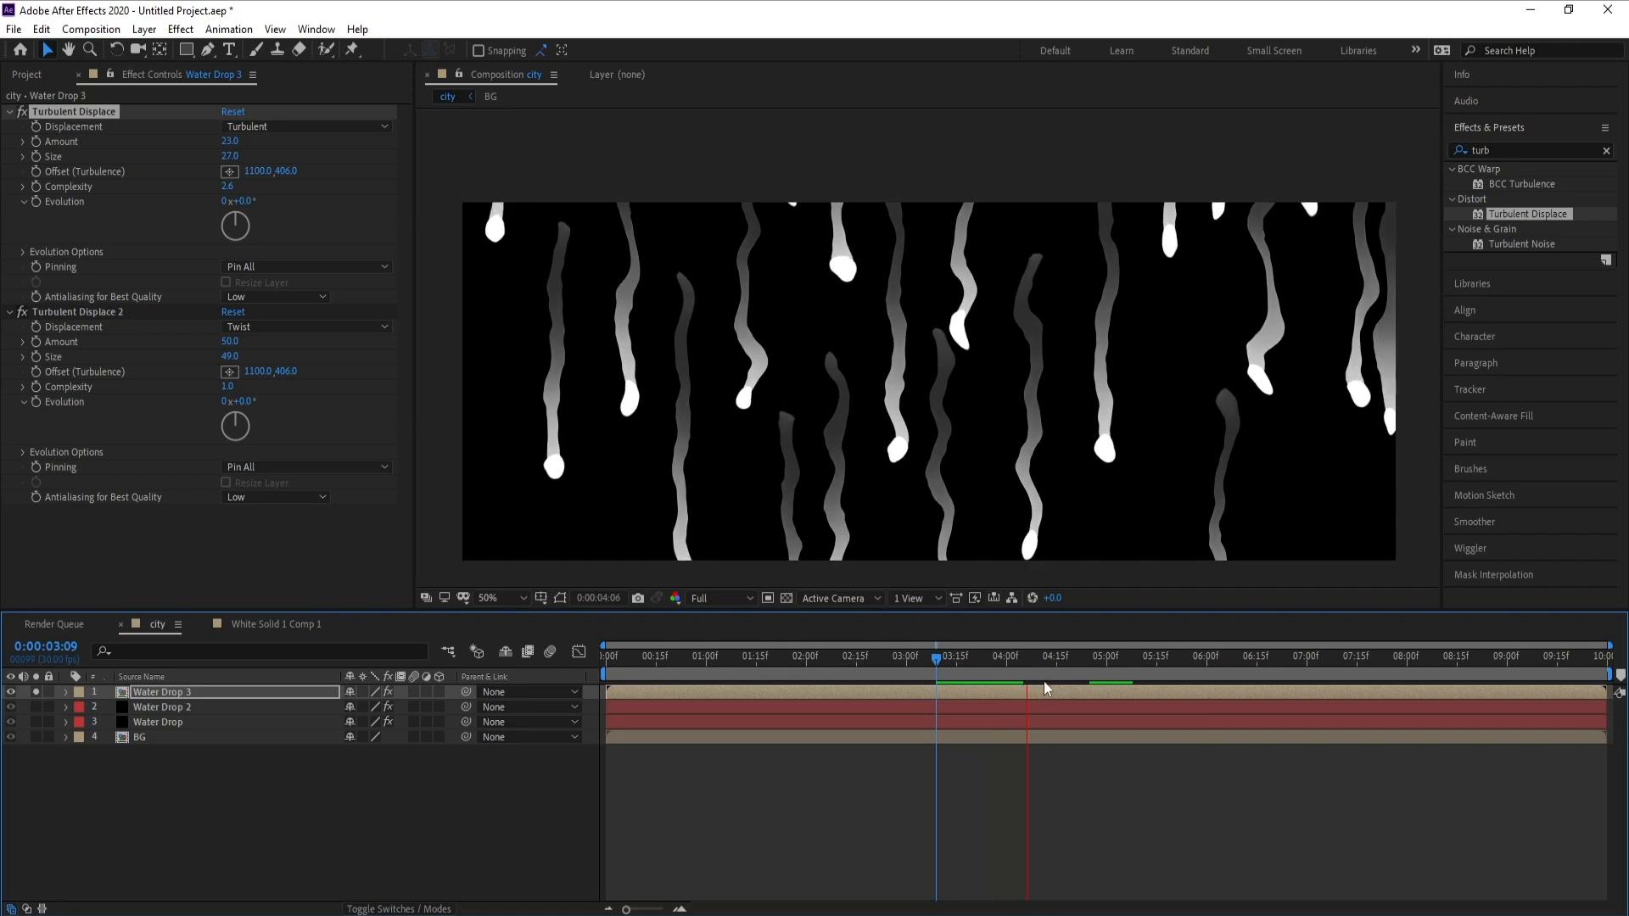
{"action": "key", "text": "space"}
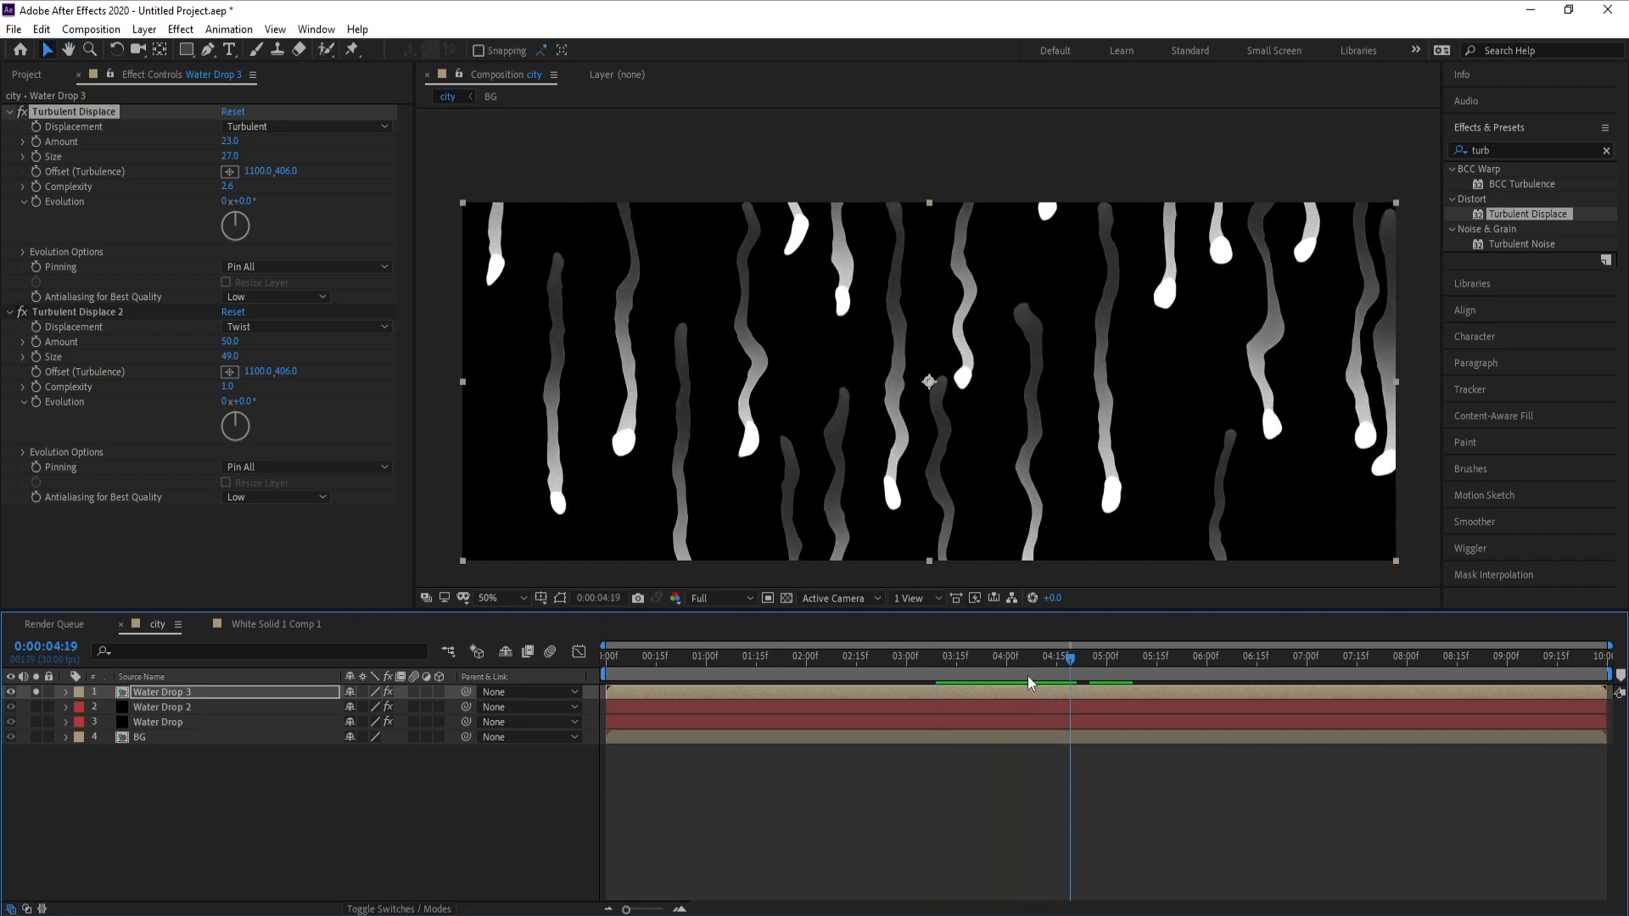
{"action": "left_click_drag", "start_coordinate": [1027, 676], "coordinate": [928, 679]}
{"action": "key", "text": "space"}
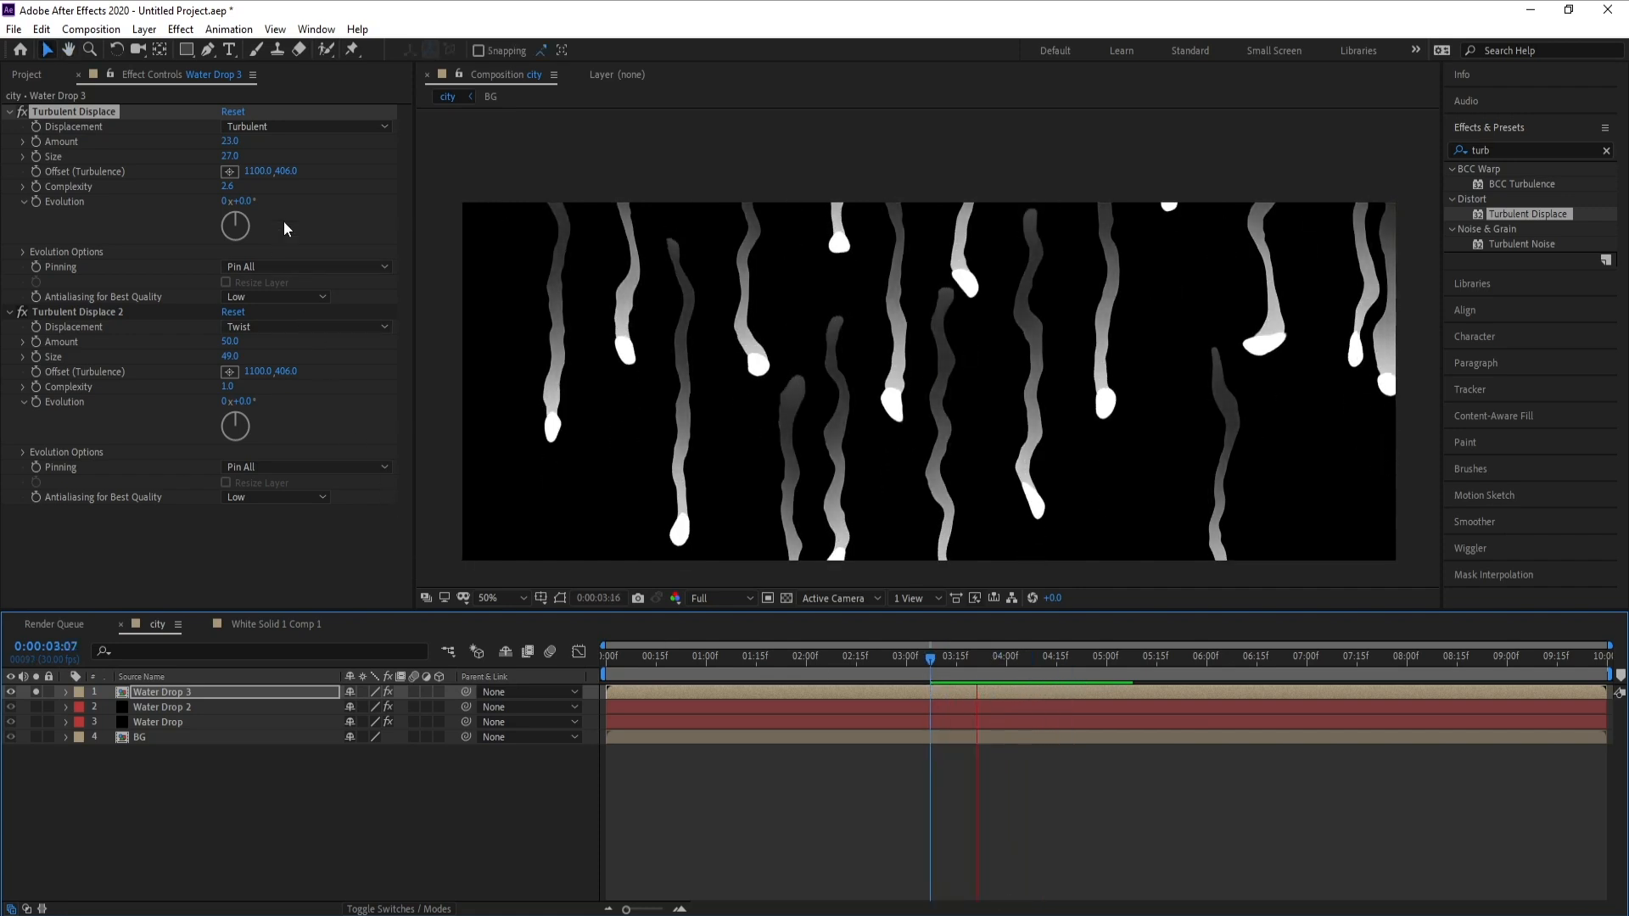
Step: Set the first Turbulent Displace on Water Drop 3 to Amount 40 and Size 20, and preview from 0:00:04:02
{"action": "left_click_drag", "start_coordinate": [231, 157], "coordinate": [251, 146]}
{"action": "key", "text": "space"}
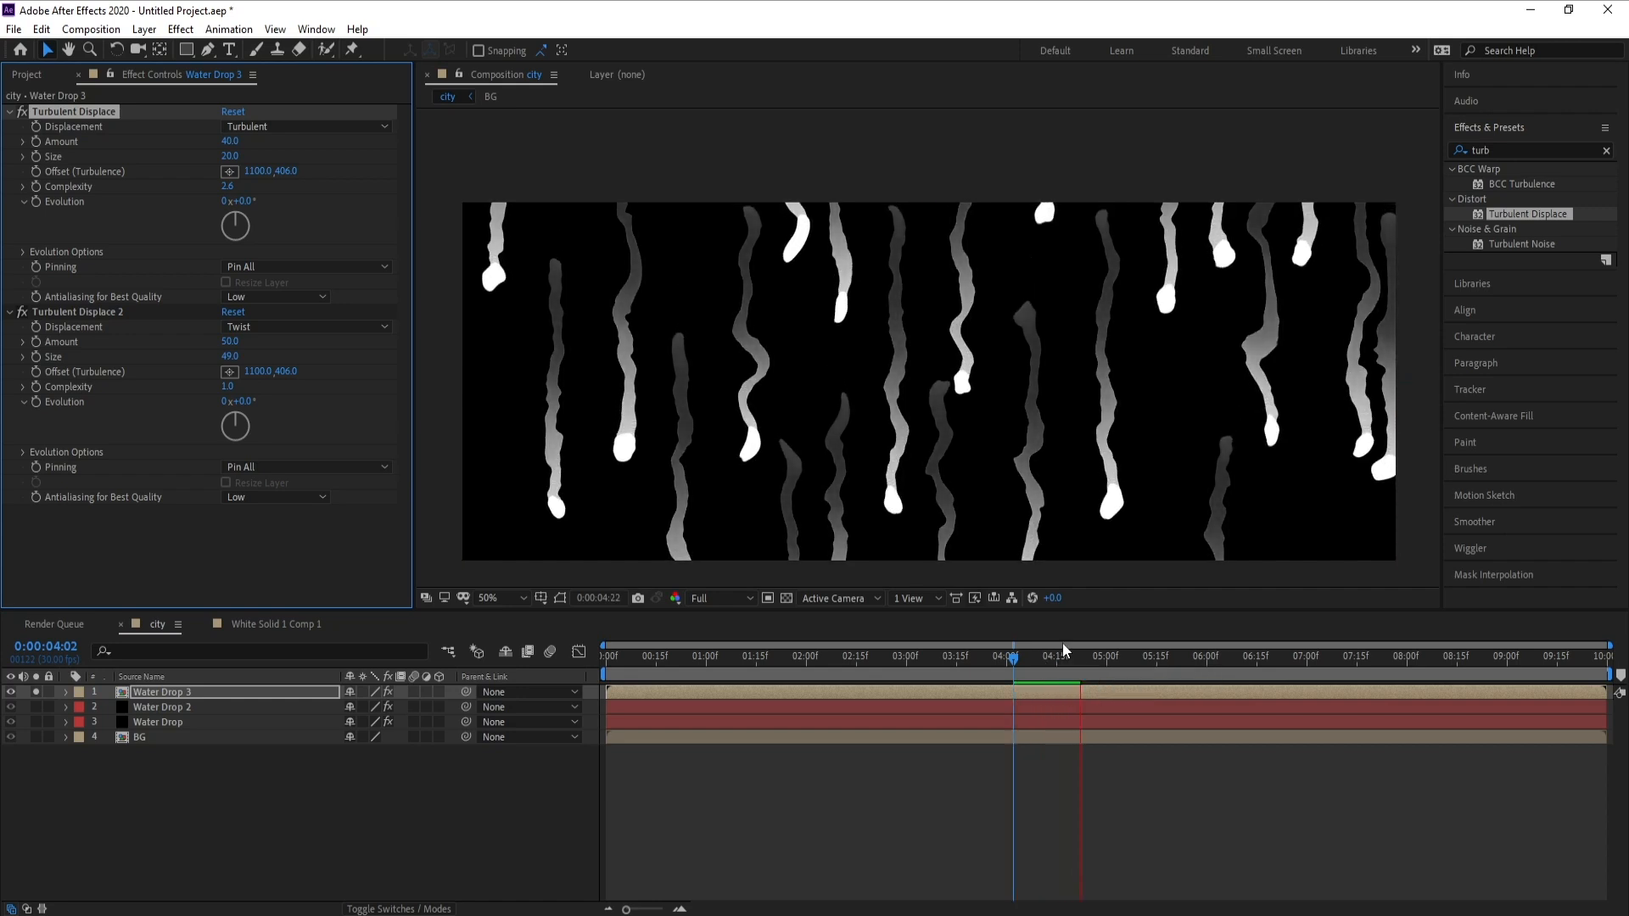
{"action": "key", "text": "space"}
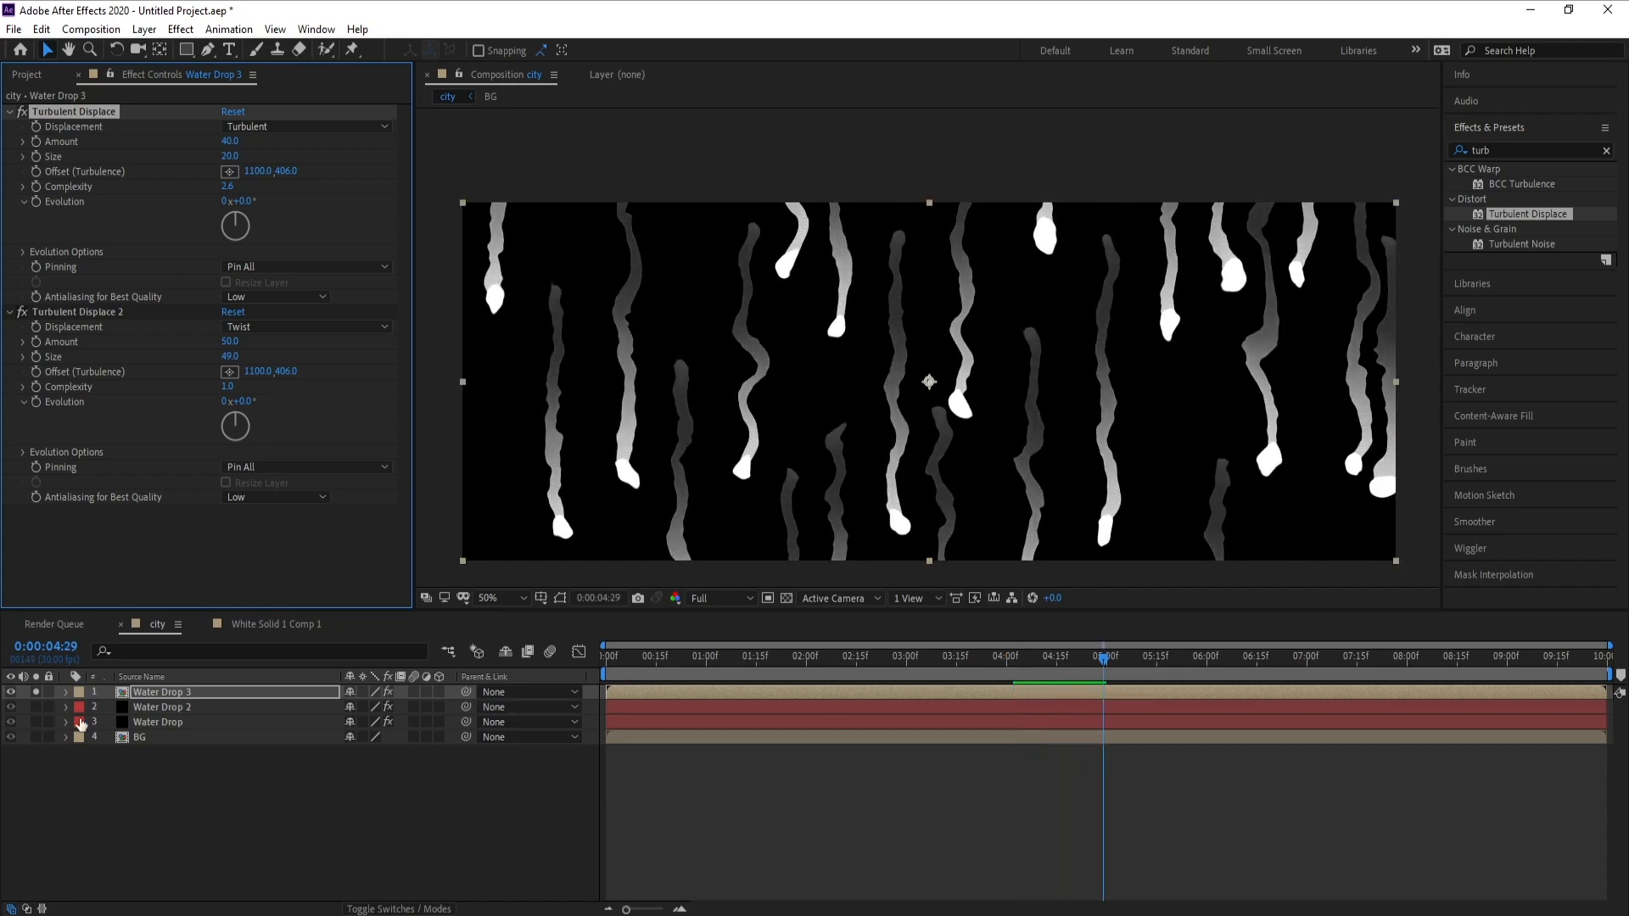
Step: Apply Turbulent Displace to Water Drop and, with only that layer soloed, set its Amount to 88 and Size to 19
{"action": "left_click", "coordinate": [35, 707]}
{"action": "left_click", "coordinate": [35, 722]}
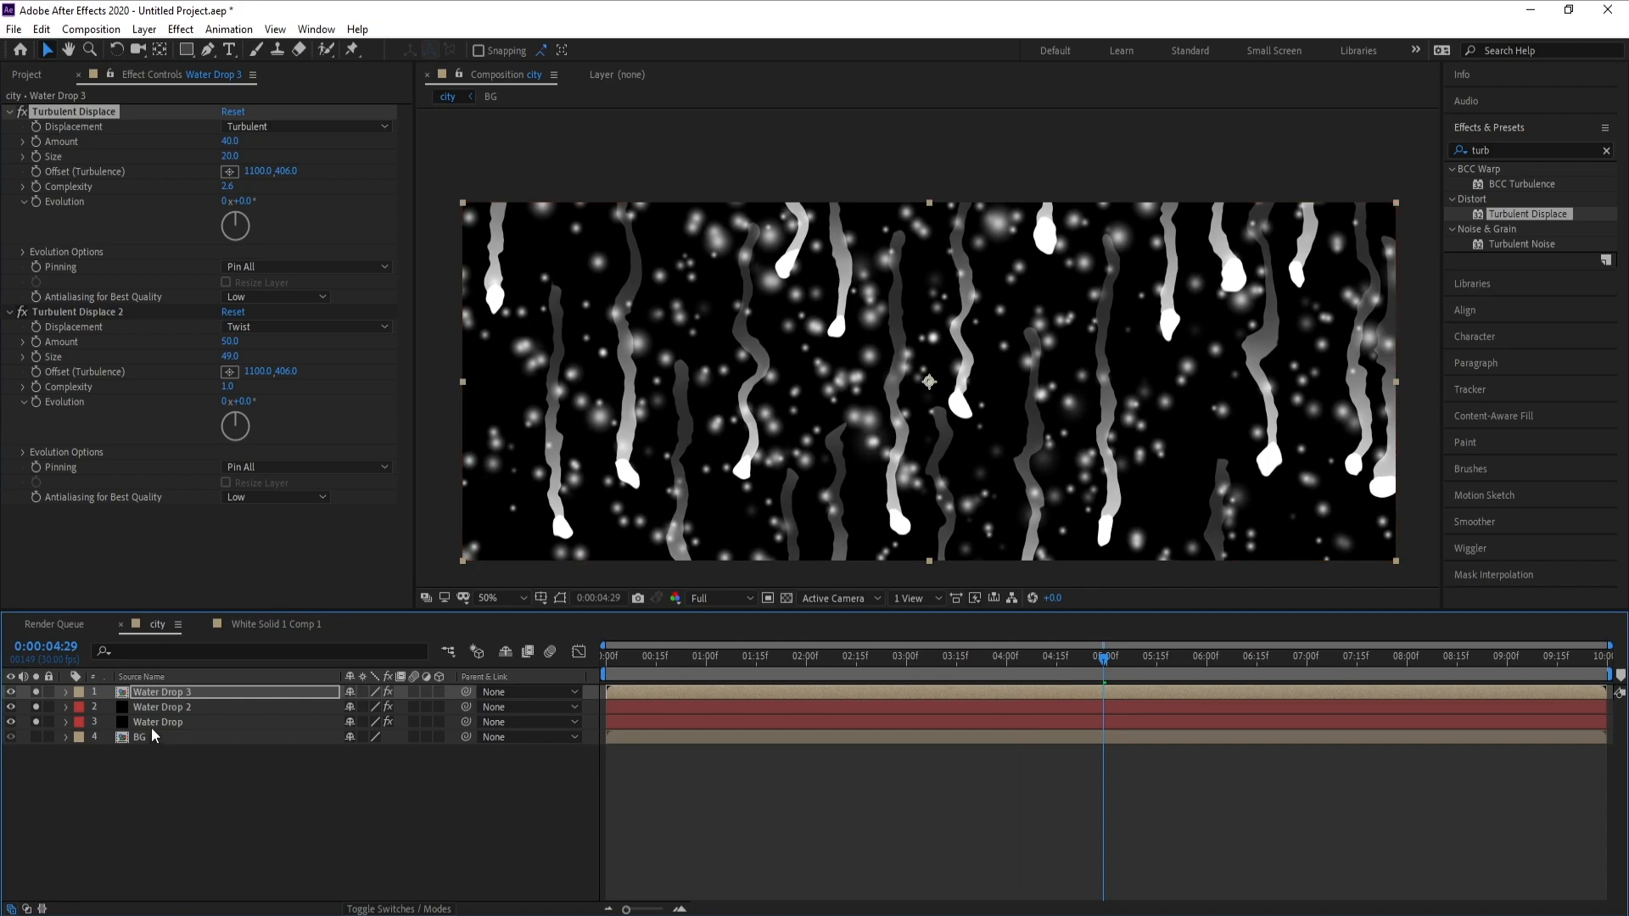
{"action": "left_click", "coordinate": [157, 722]}
{"action": "left_click", "coordinate": [36, 707]}
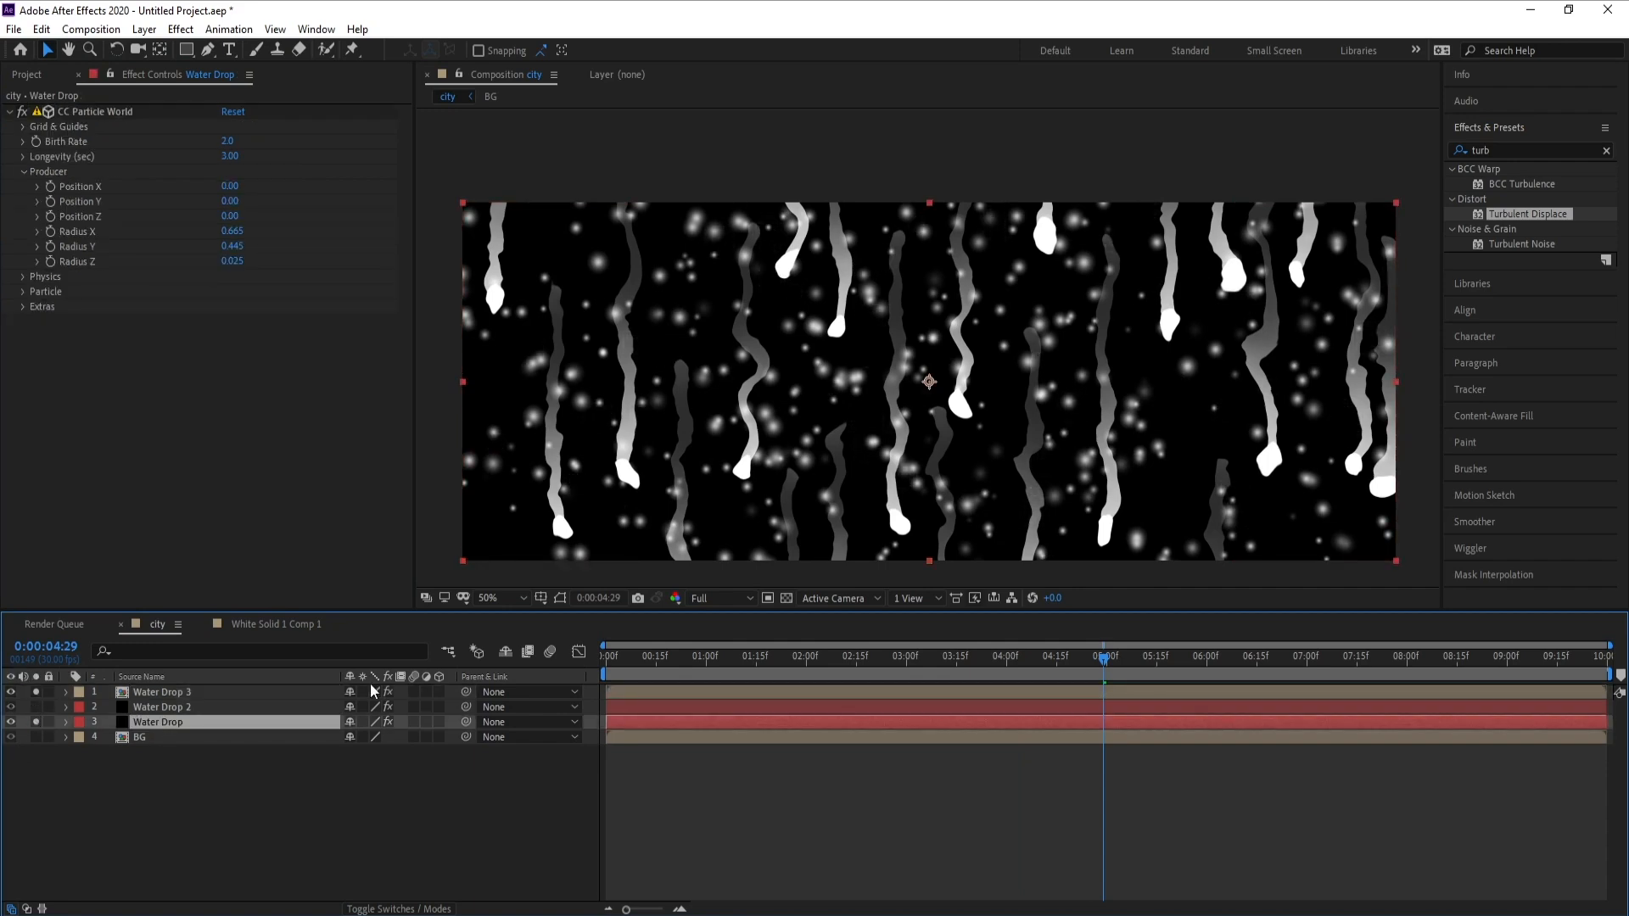
{"action": "left_click_drag", "start_coordinate": [1535, 218], "coordinate": [238, 728]}
{"action": "left_click", "coordinate": [237, 728]}
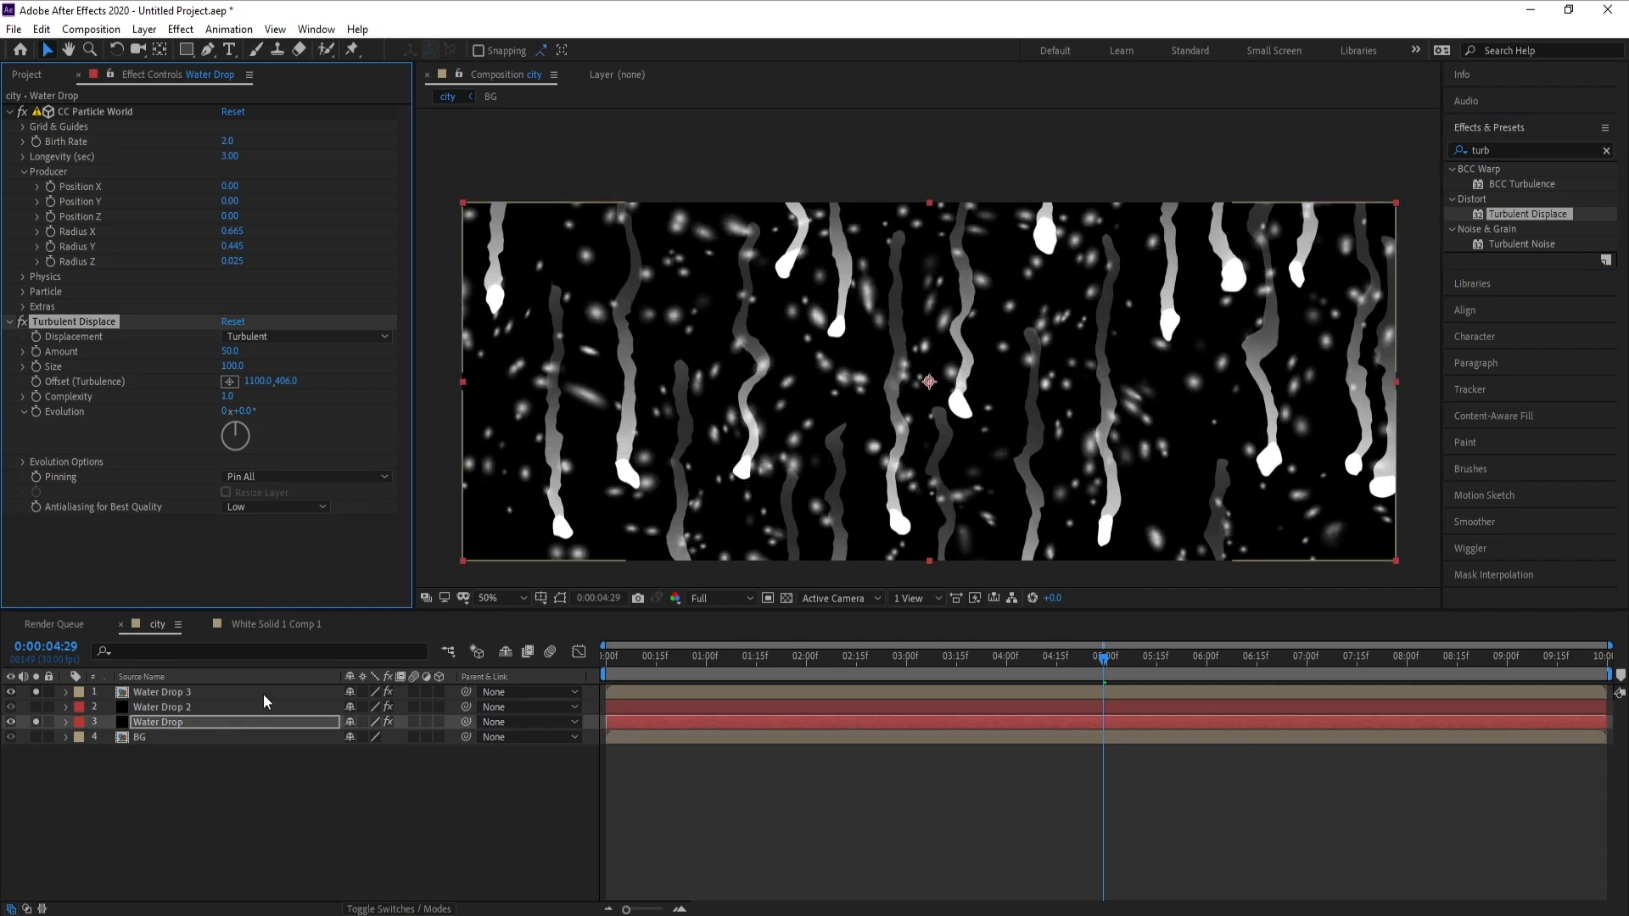
{"action": "left_click", "coordinate": [36, 691]}
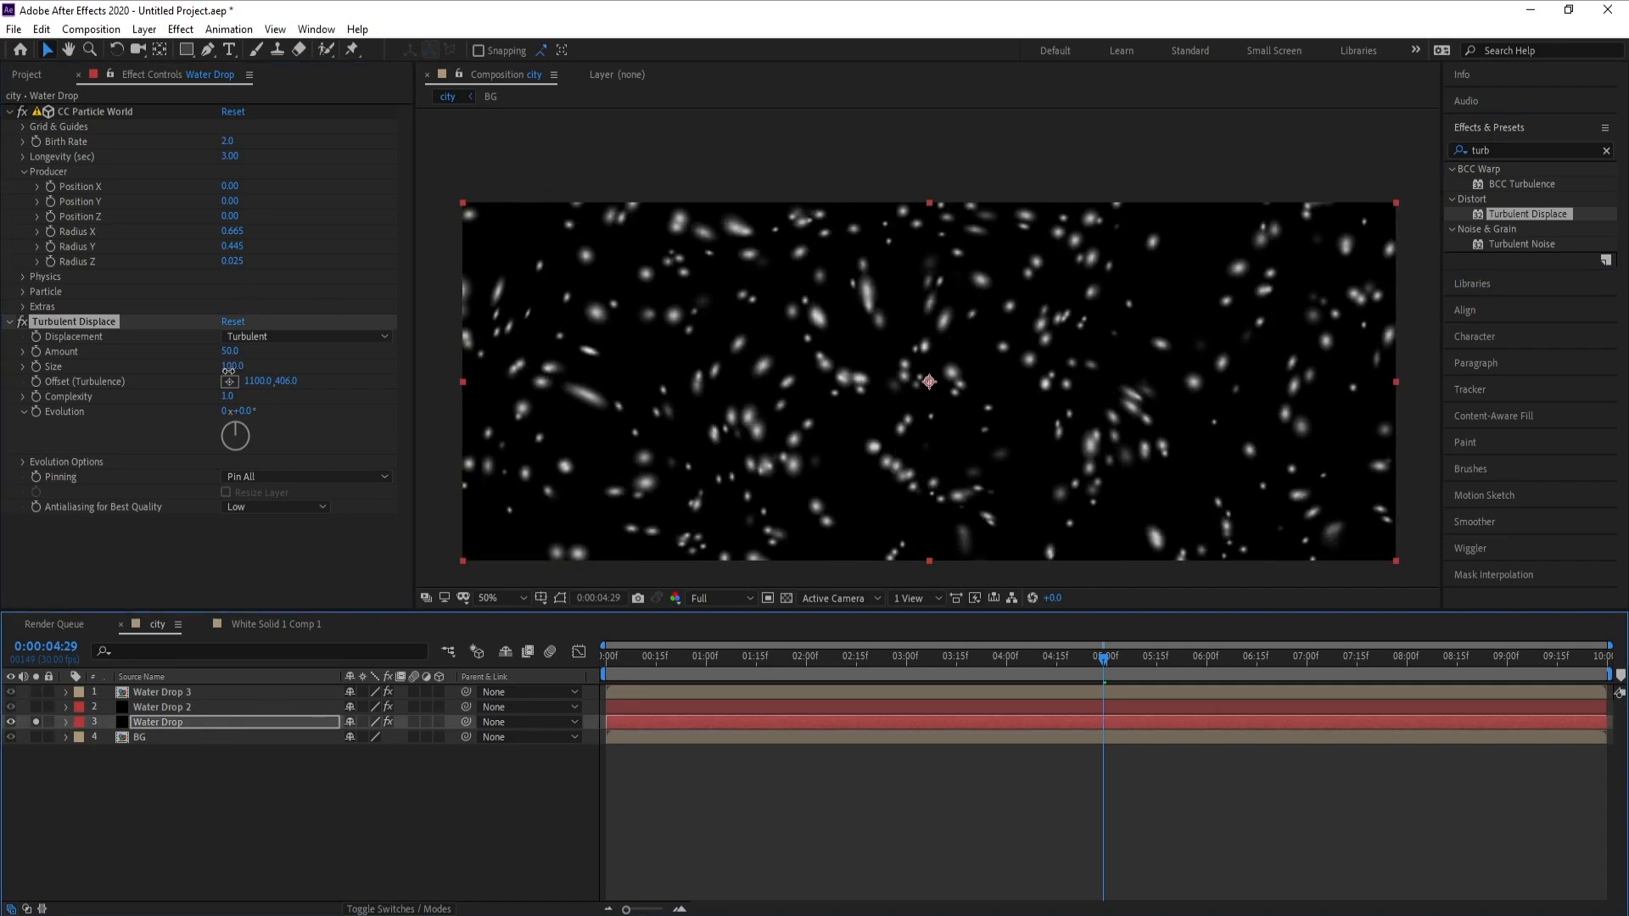
{"action": "left_click_drag", "start_coordinate": [230, 365], "coordinate": [262, 351]}
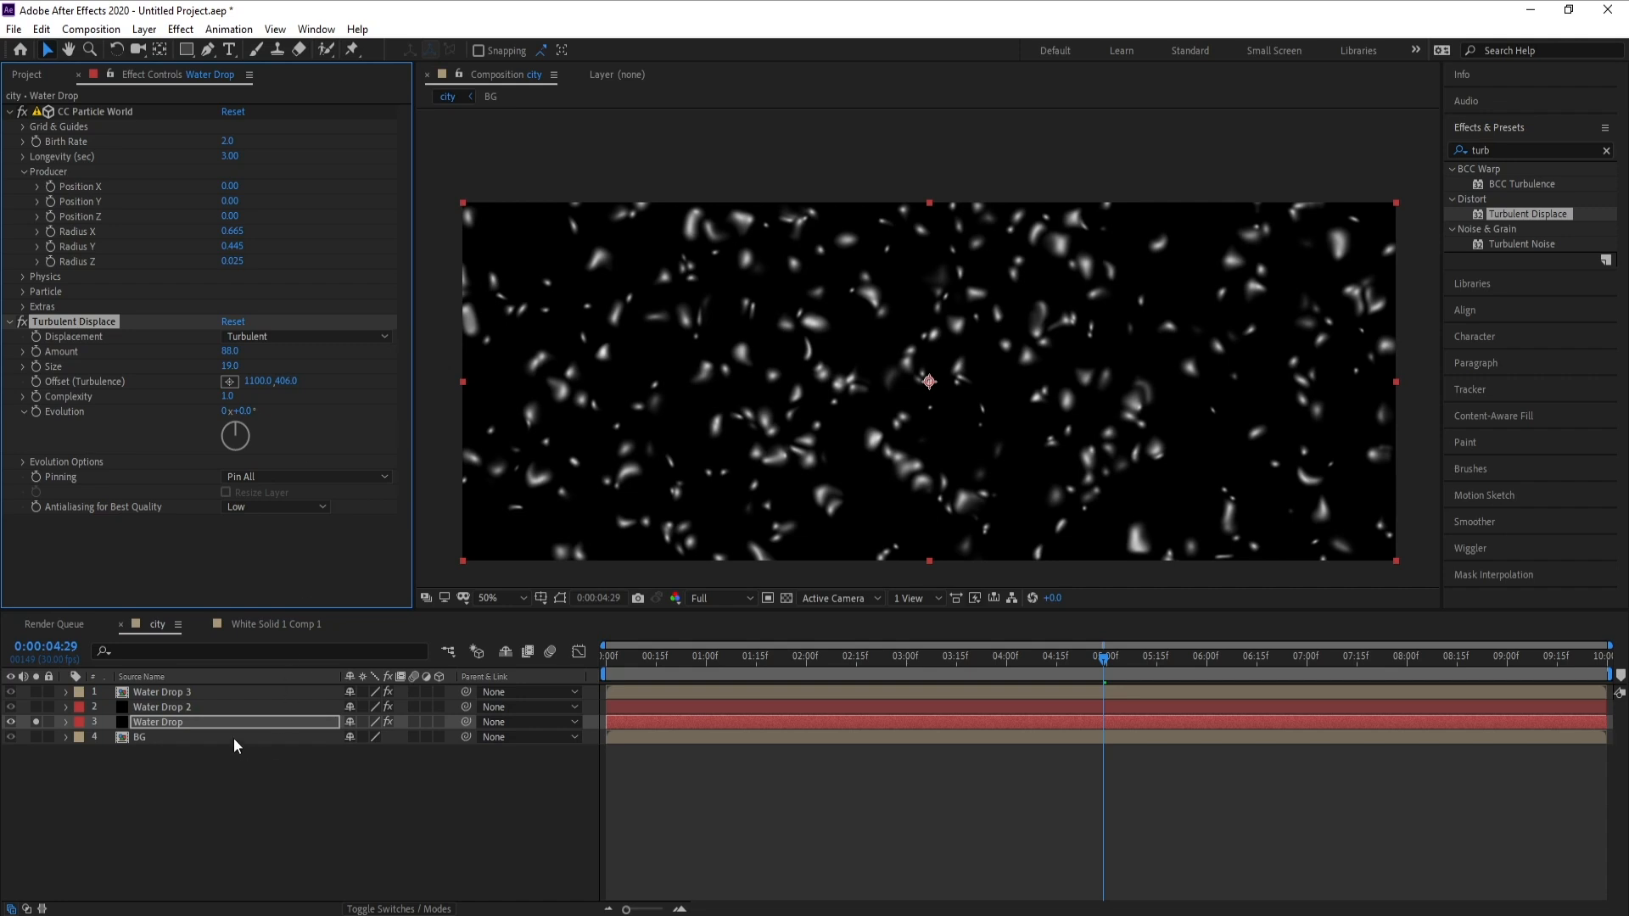
Step: Apply Turbulent Displace to Water Drop 2, solo only that layer, set Amount to 51 and Size to 13, and preview it
{"action": "left_click", "coordinate": [185, 707]}
{"action": "left_click", "coordinate": [36, 707]}
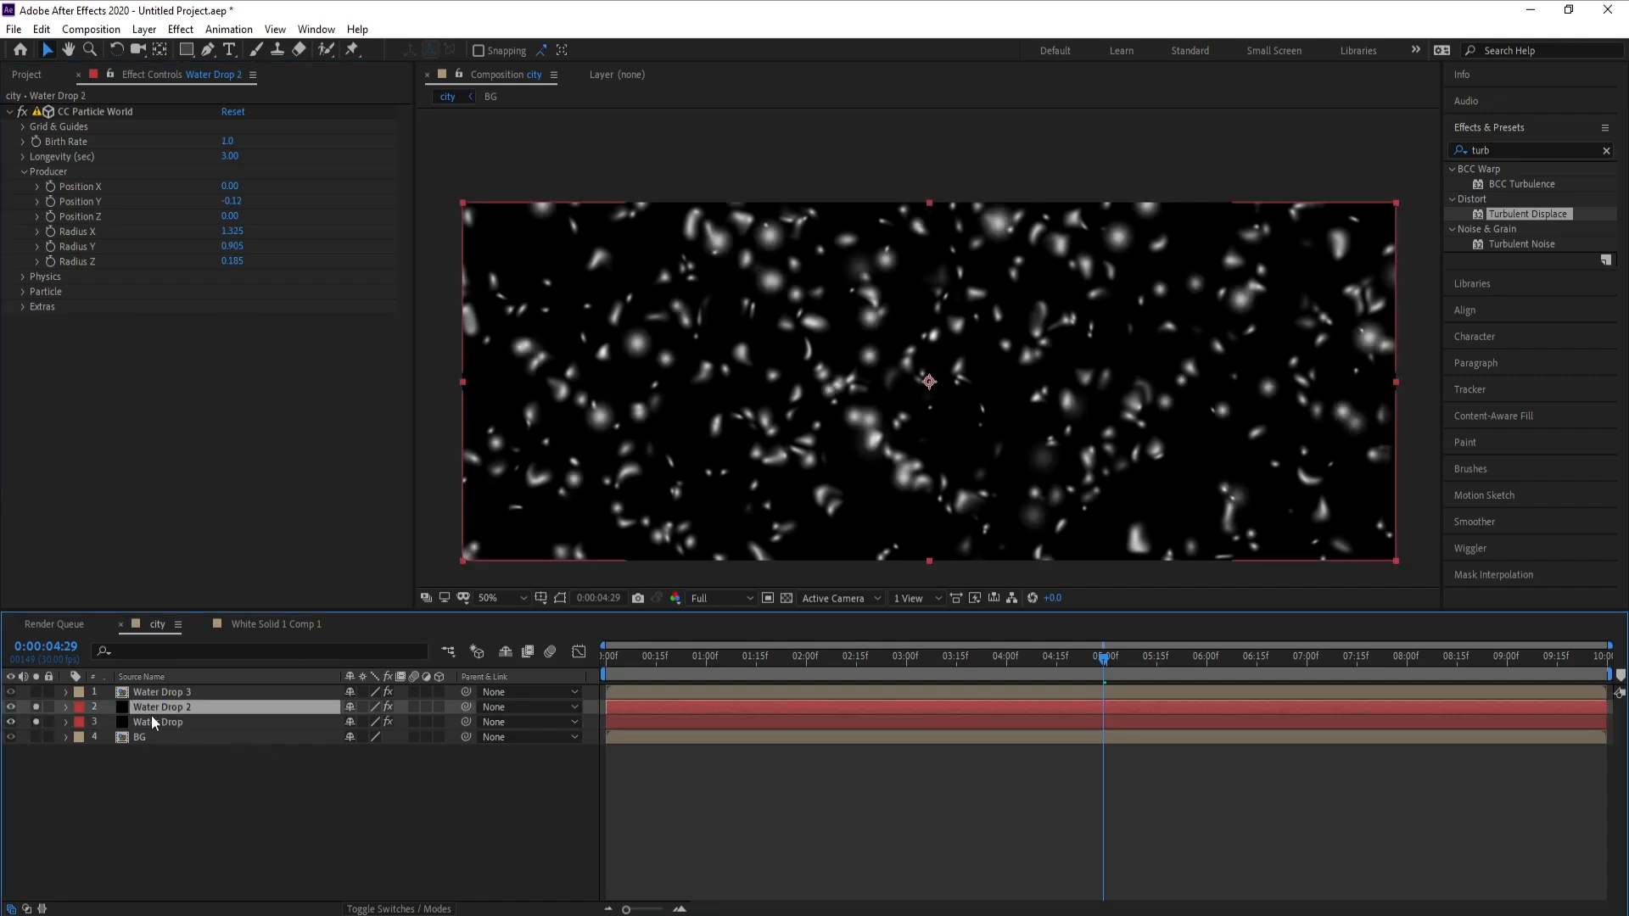
{"action": "left_click_drag", "start_coordinate": [1513, 222], "coordinate": [181, 713]}
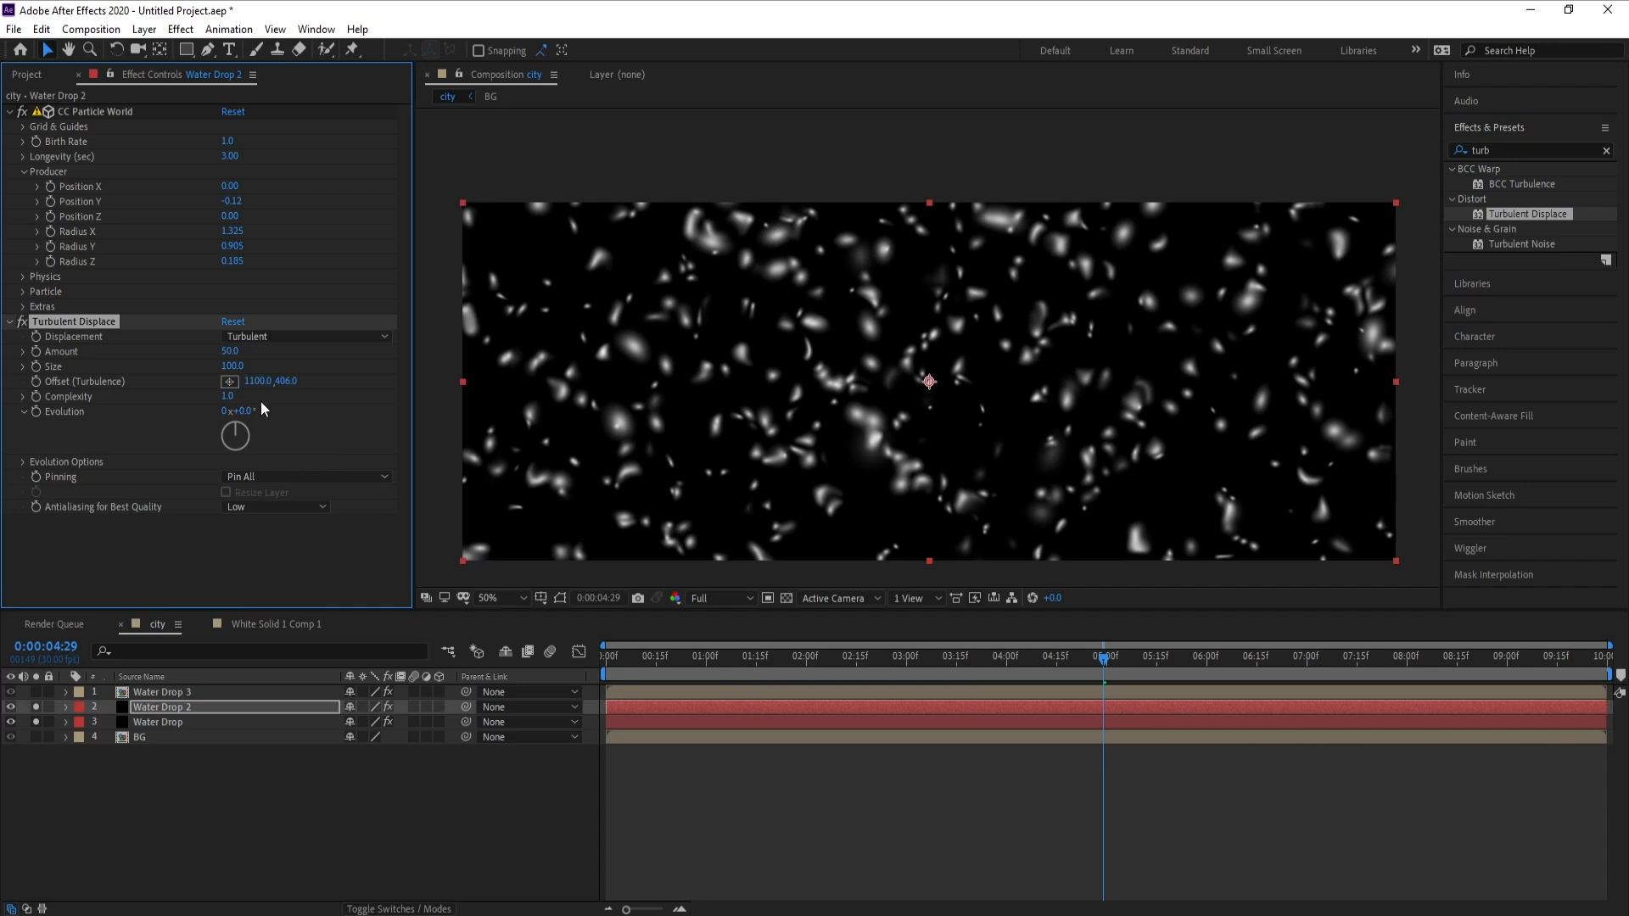
{"action": "mouse_move", "coordinate": [231, 351]}
{"action": "left_mouse_down"}
{"action": "mouse_move", "coordinate": [271, 365]}
{"action": "mouse_move", "coordinate": [203, 367]}
{"action": "left_mouse_up"}
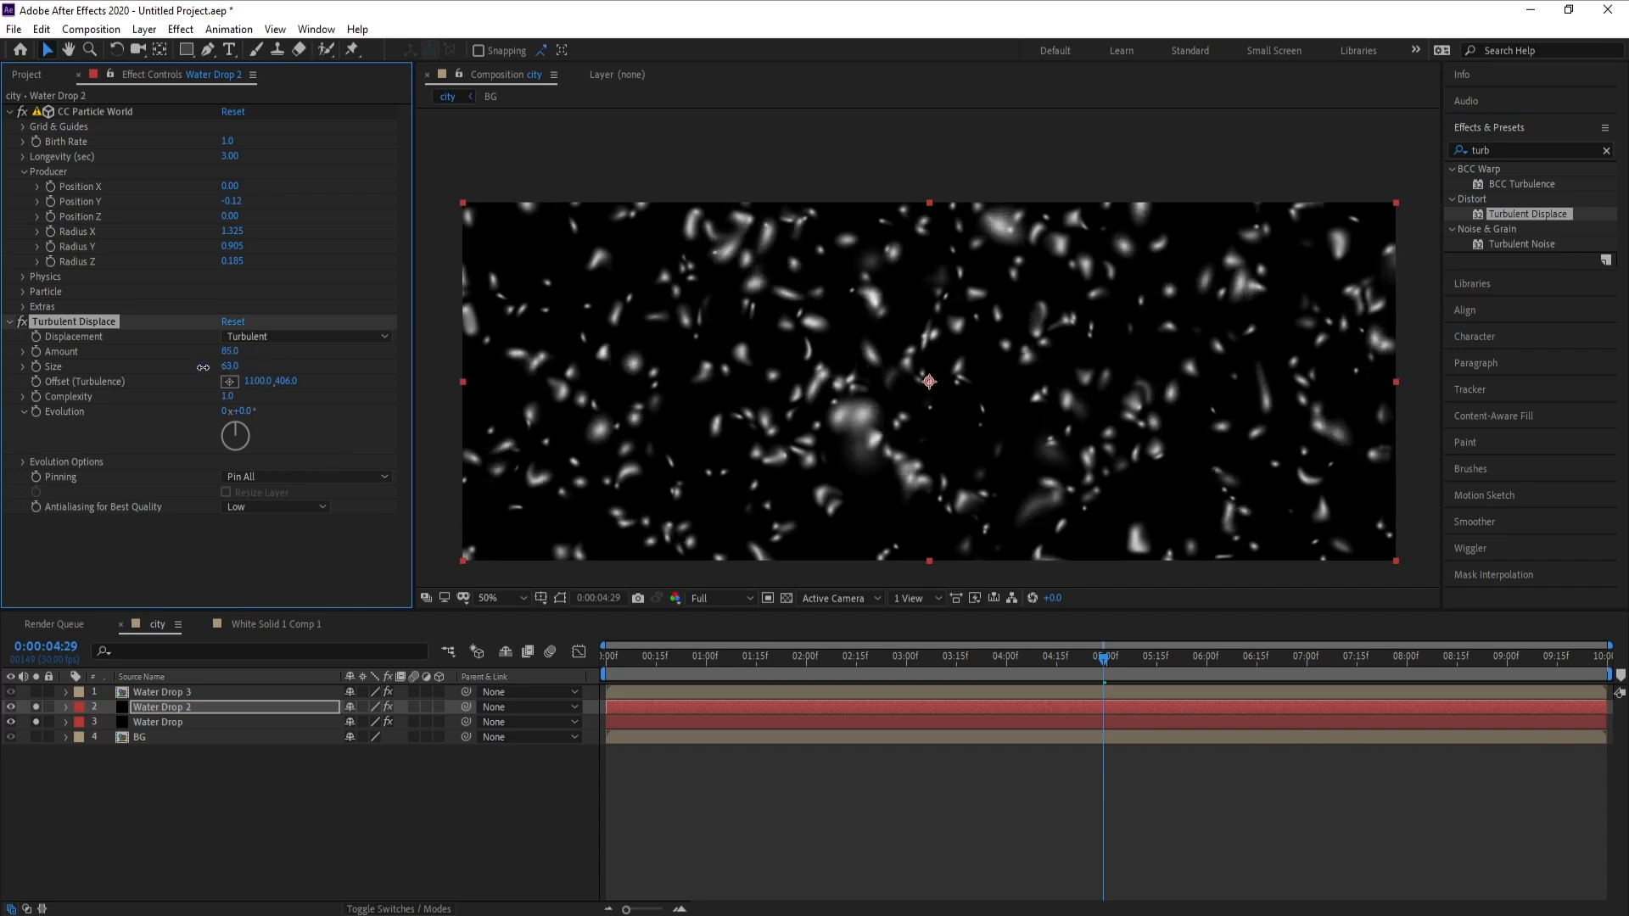
{"action": "left_click", "coordinate": [36, 722]}
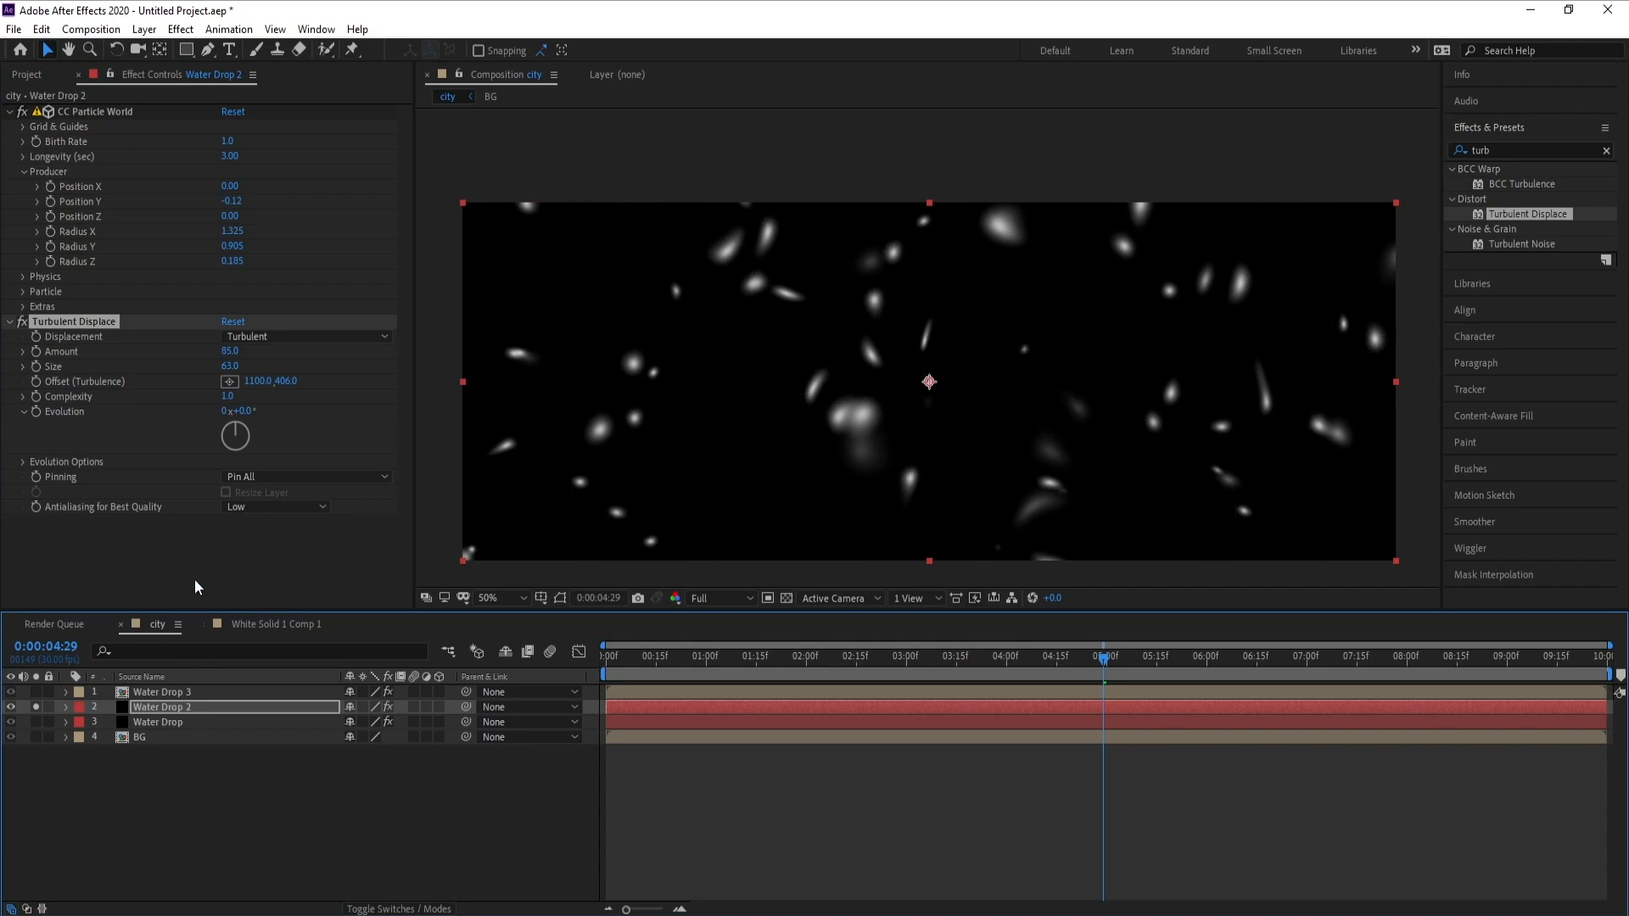
{"action": "mouse_move", "coordinate": [231, 370]}
{"action": "left_mouse_down"}
{"action": "mouse_move", "coordinate": [190, 374]}
{"action": "mouse_move", "coordinate": [249, 371]}
{"action": "mouse_move", "coordinate": [185, 361]}
{"action": "mouse_move", "coordinate": [224, 369]}
{"action": "left_mouse_up"}
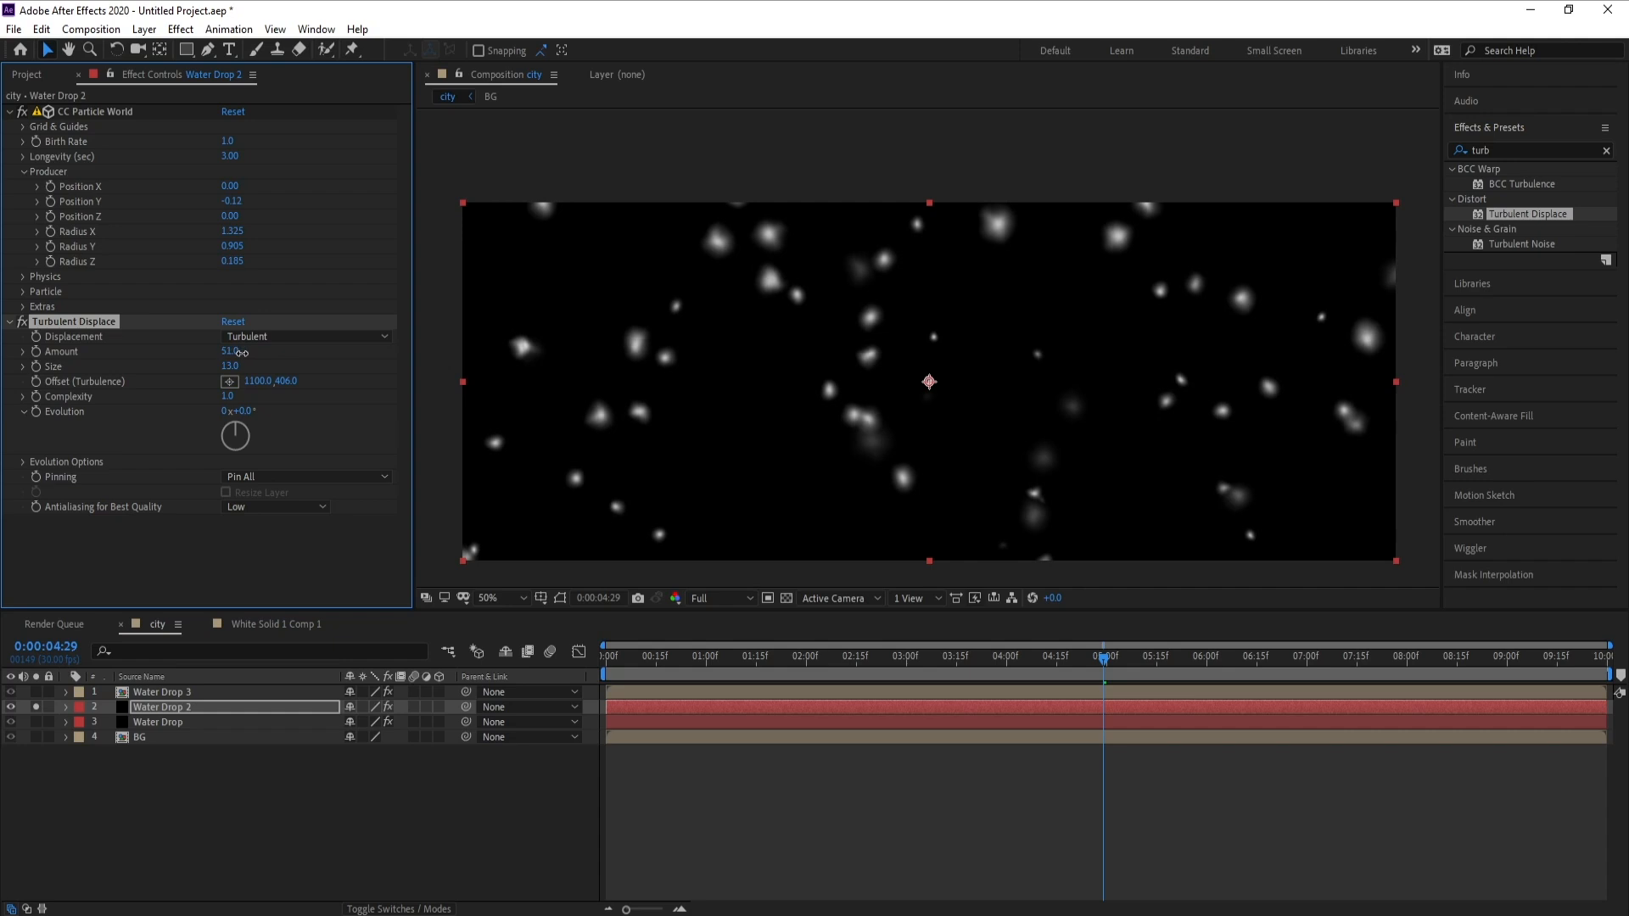
{"action": "key", "text": "space"}
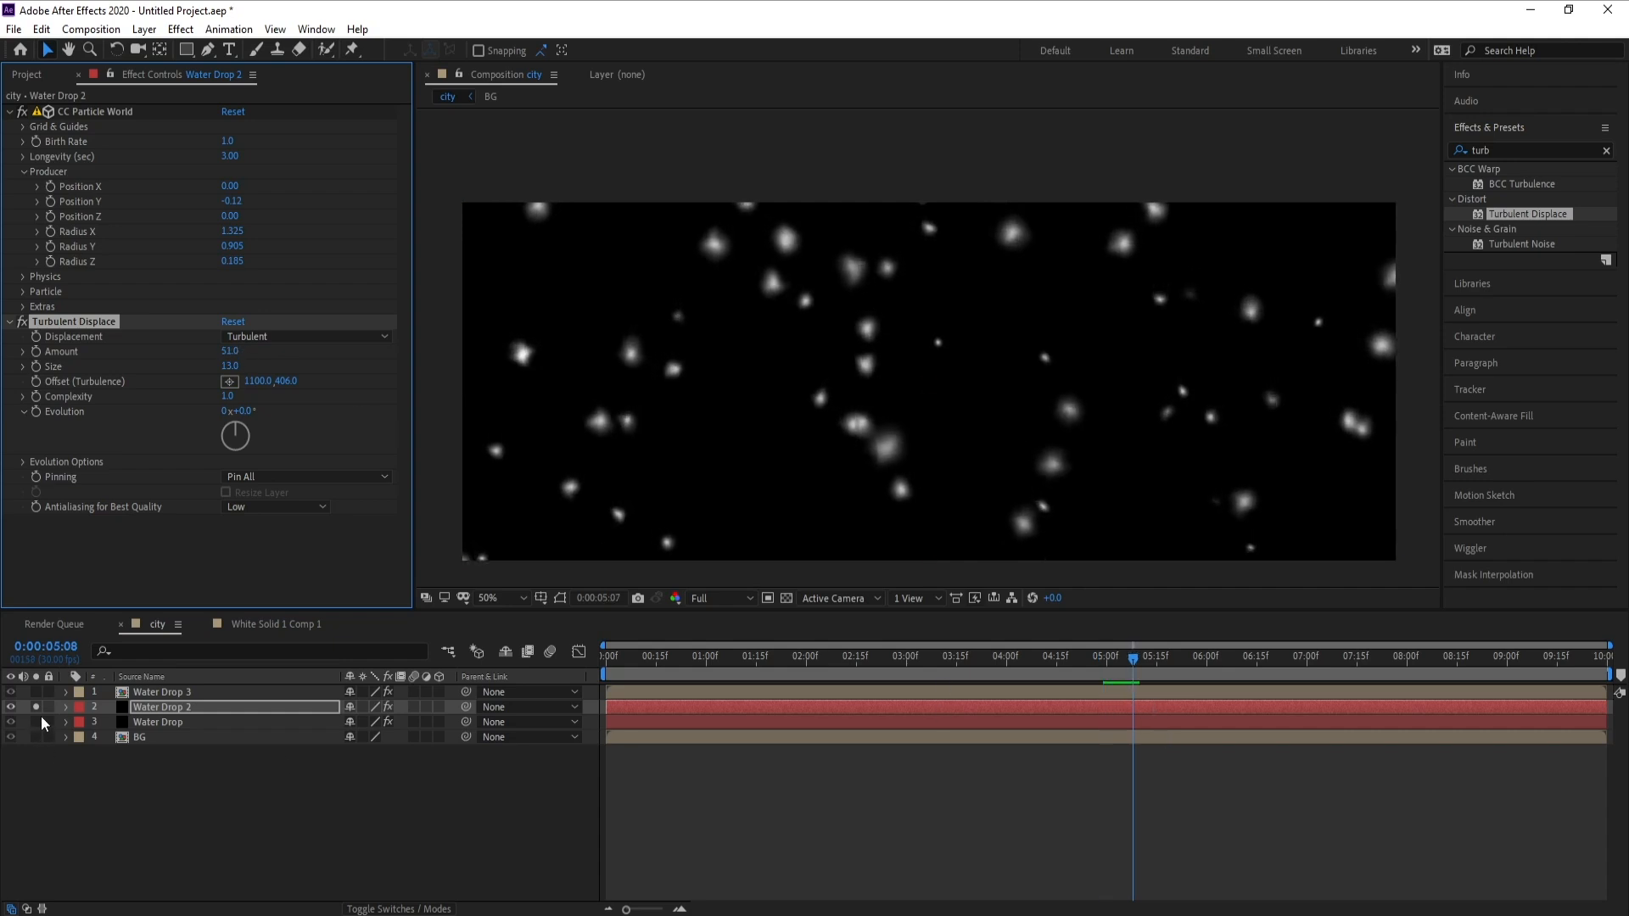
Step: Solo Water Drop 3 and Water Drop alongside Water Drop 2 and preview them together from 0:00:05:04
{"action": "left_click", "coordinate": [36, 693]}
{"action": "left_click", "coordinate": [36, 722]}
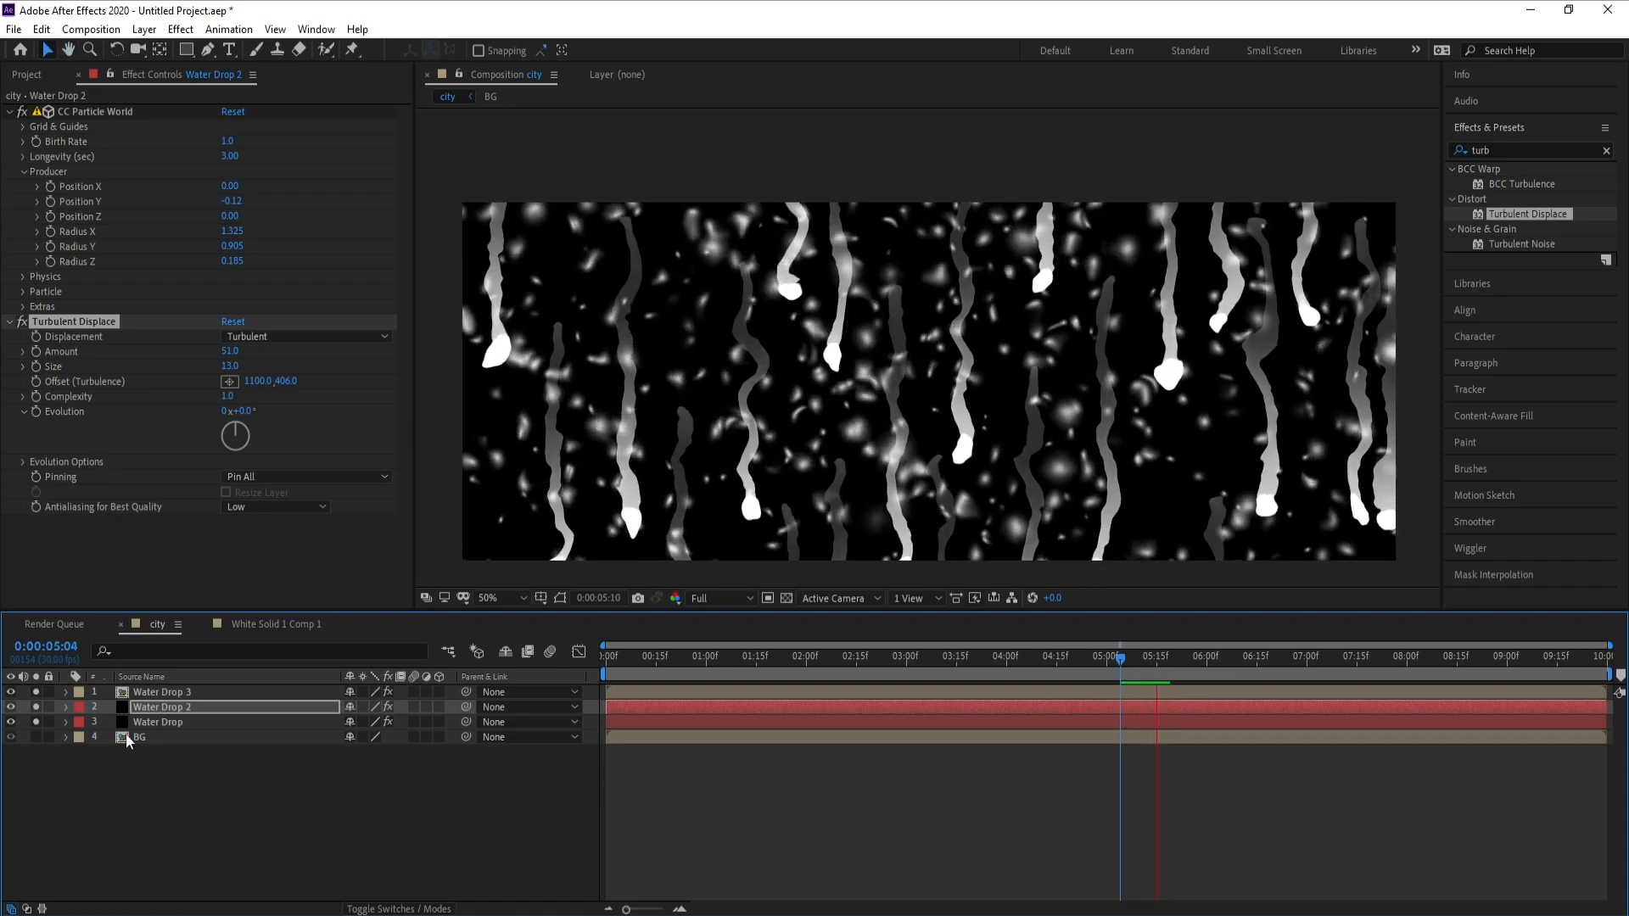
{"action": "left_click", "coordinate": [139, 781]}
Step: Solo only Water Drop 3, apply Gaussian Blur to it and place the blur above both Turbulent Displace effects
{"action": "left_click", "coordinate": [36, 722]}
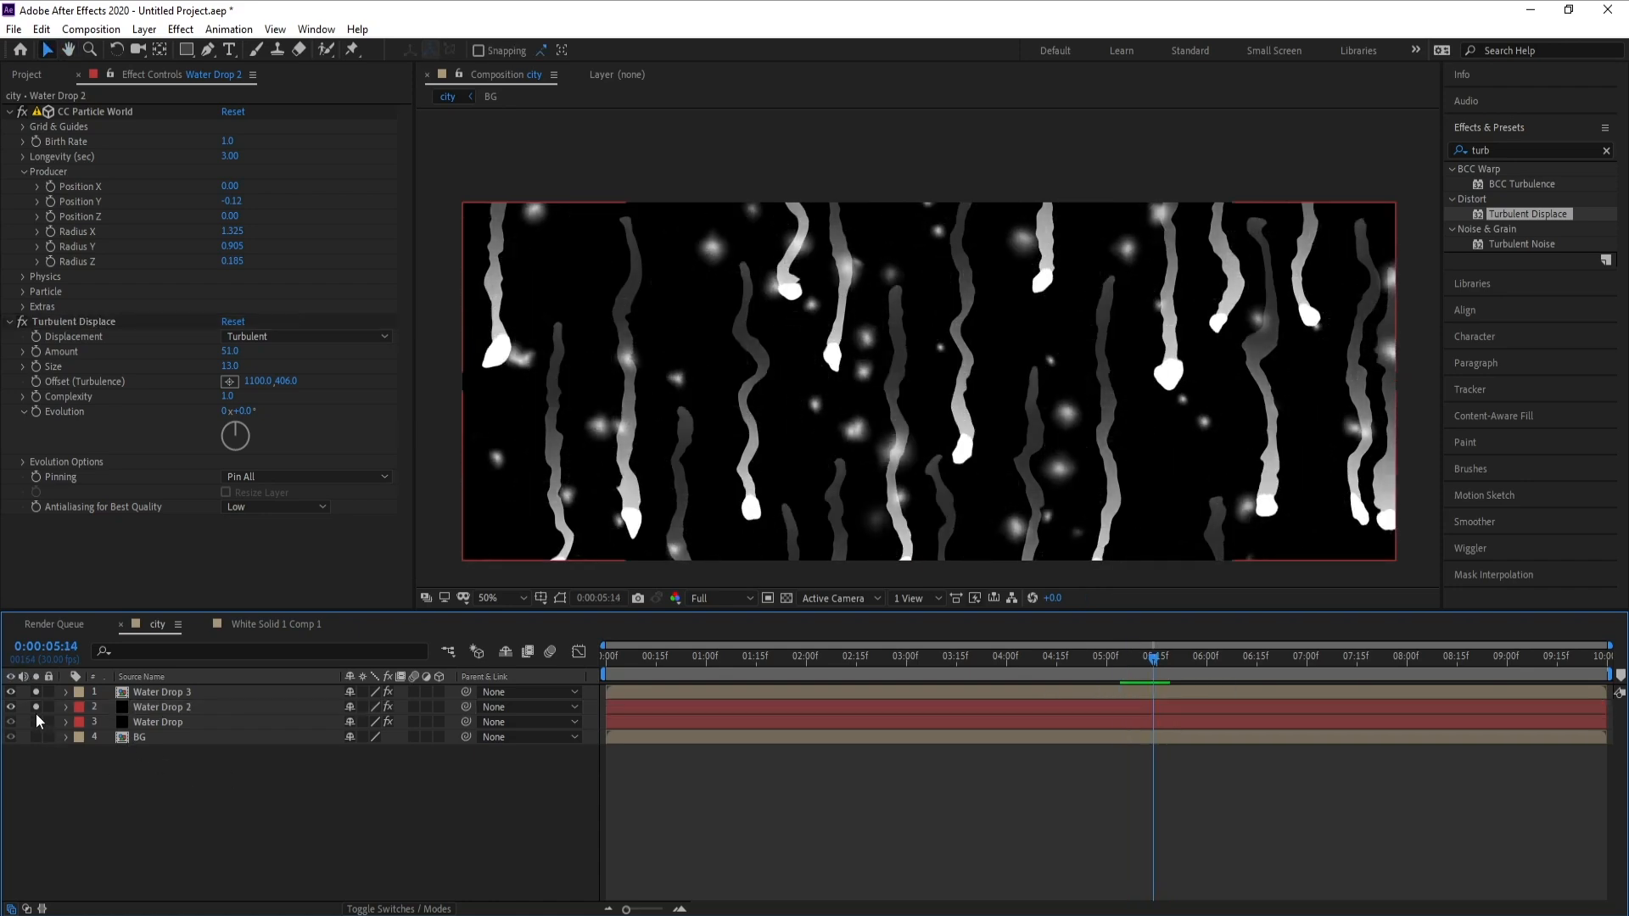
{"action": "left_click", "coordinate": [35, 707]}
{"action": "left_click", "coordinate": [236, 691]}
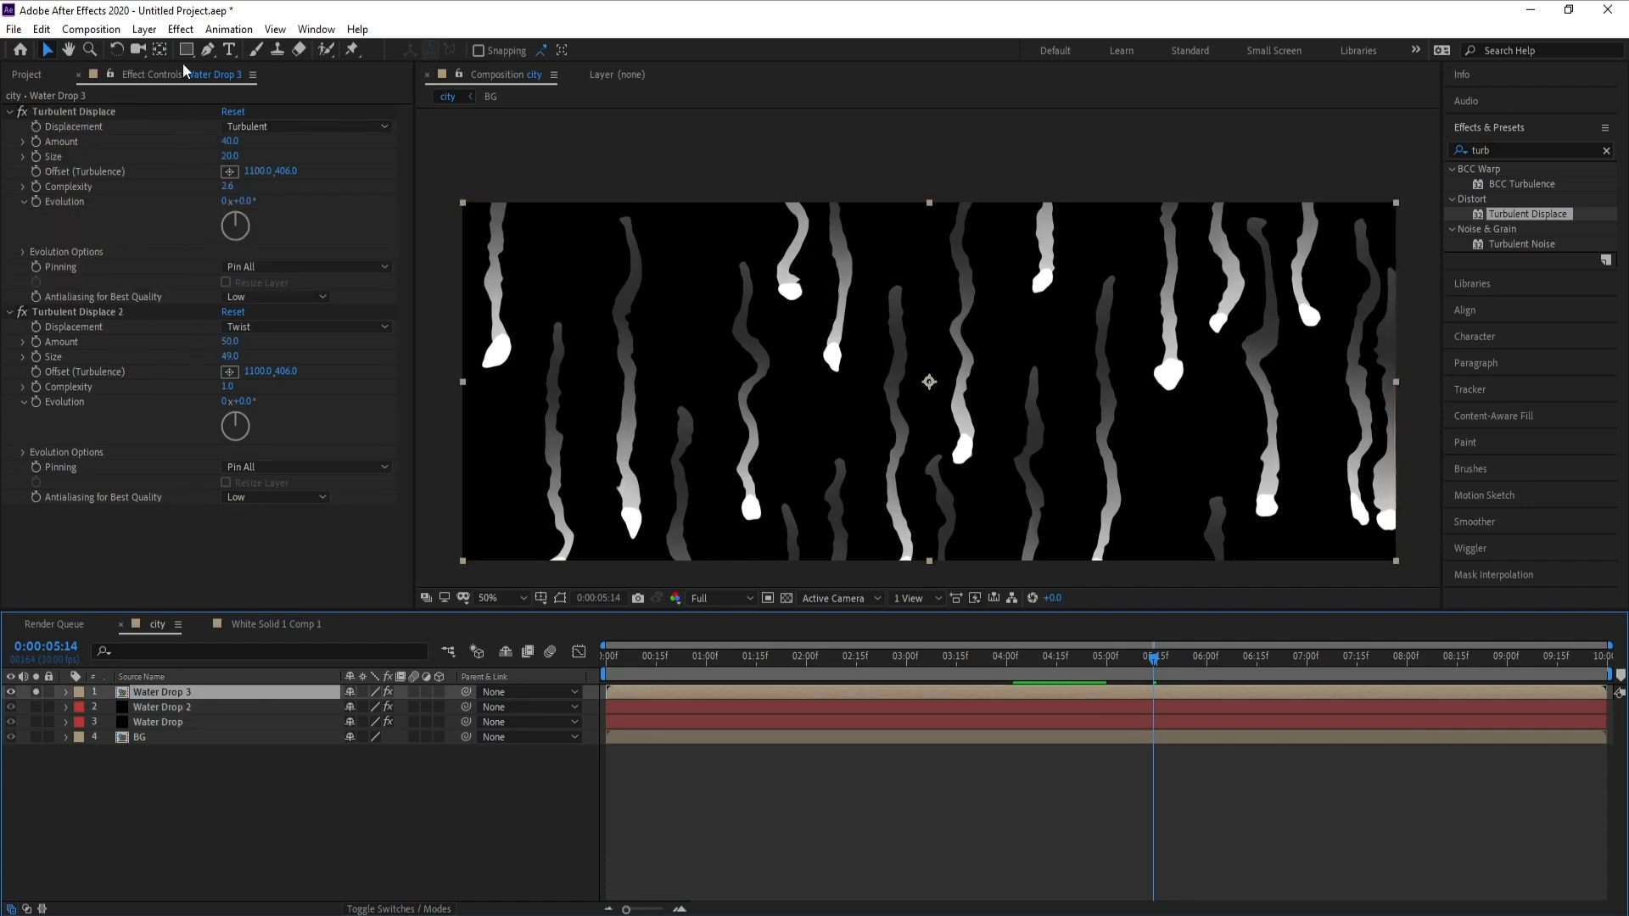
{"action": "left_click", "coordinate": [181, 29]}
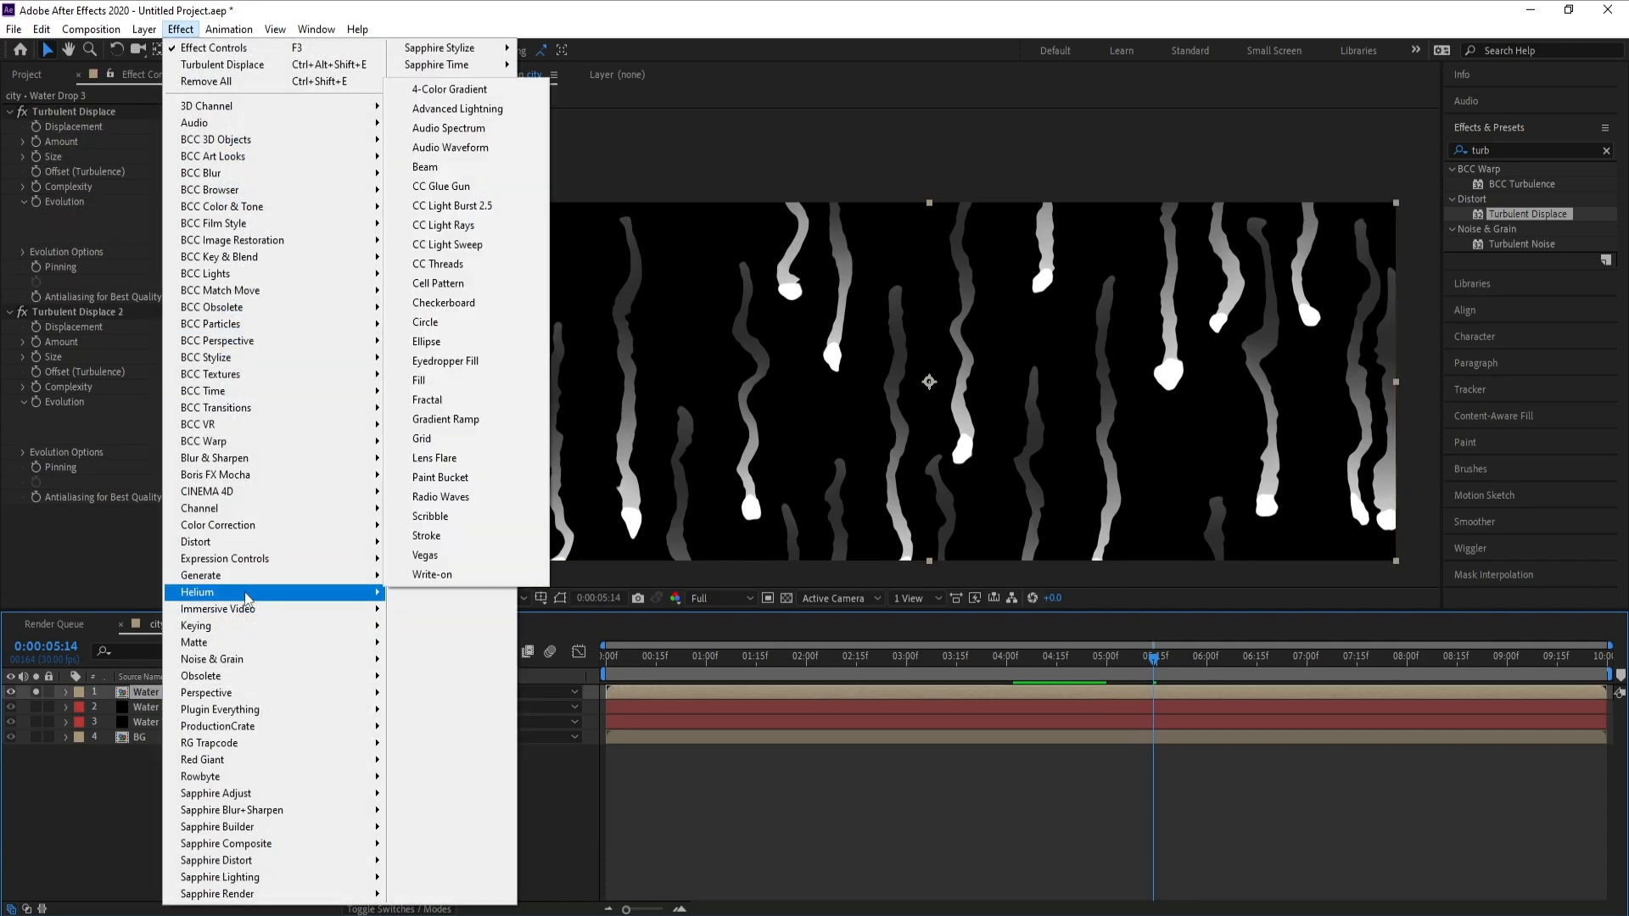
{"action": "mouse_move", "coordinate": [247, 599]}
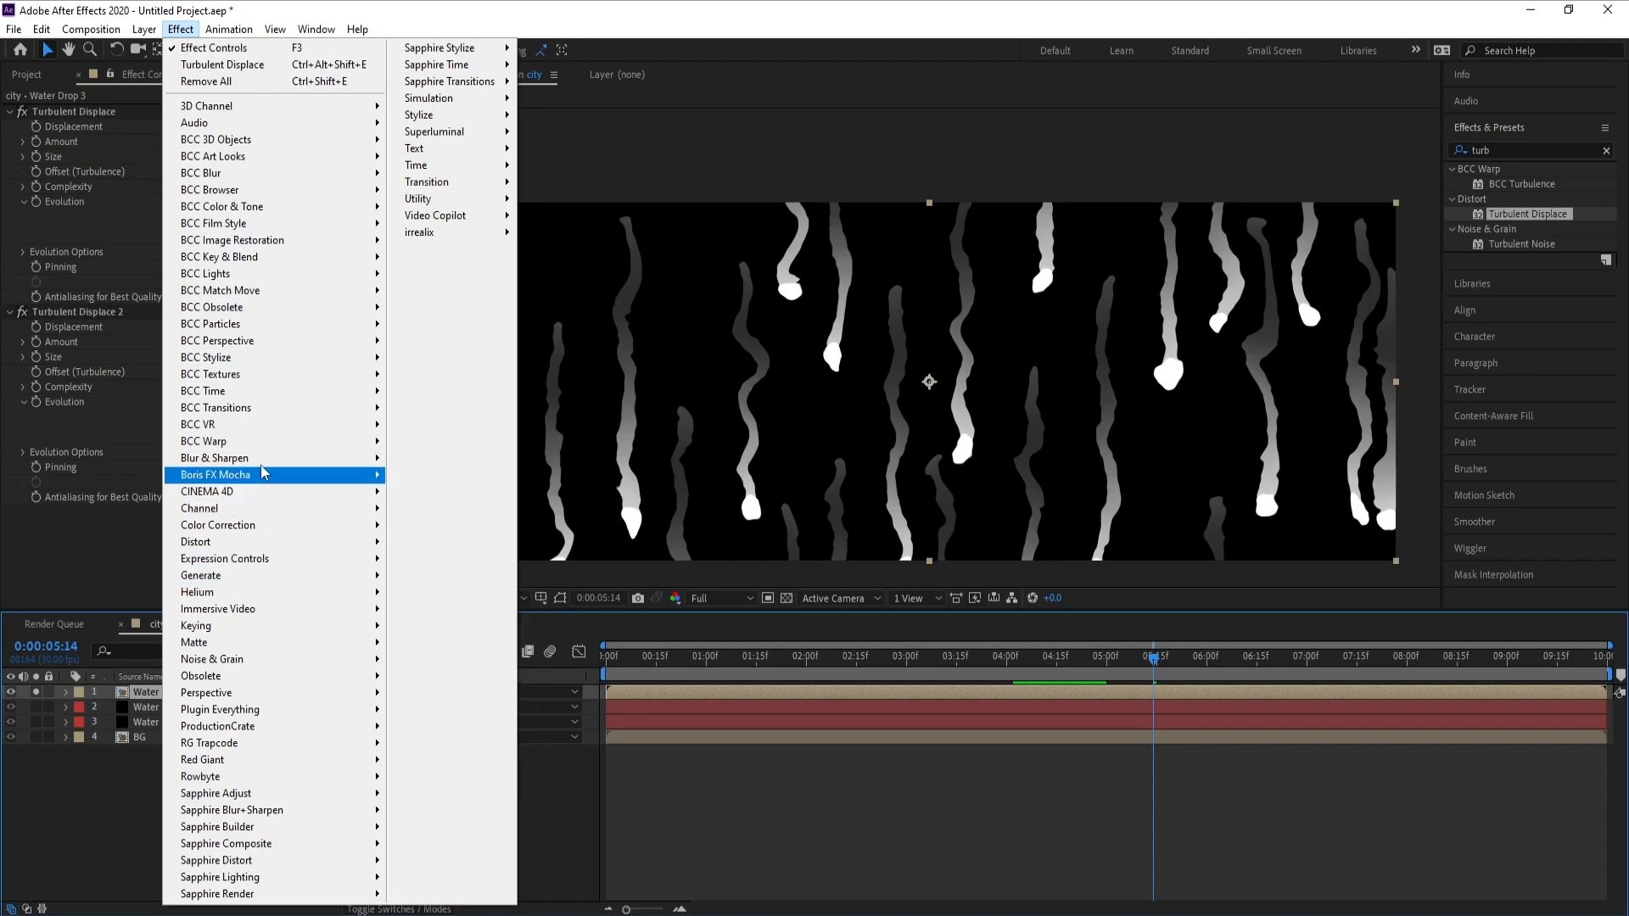
{"action": "mouse_move", "coordinate": [261, 463]}
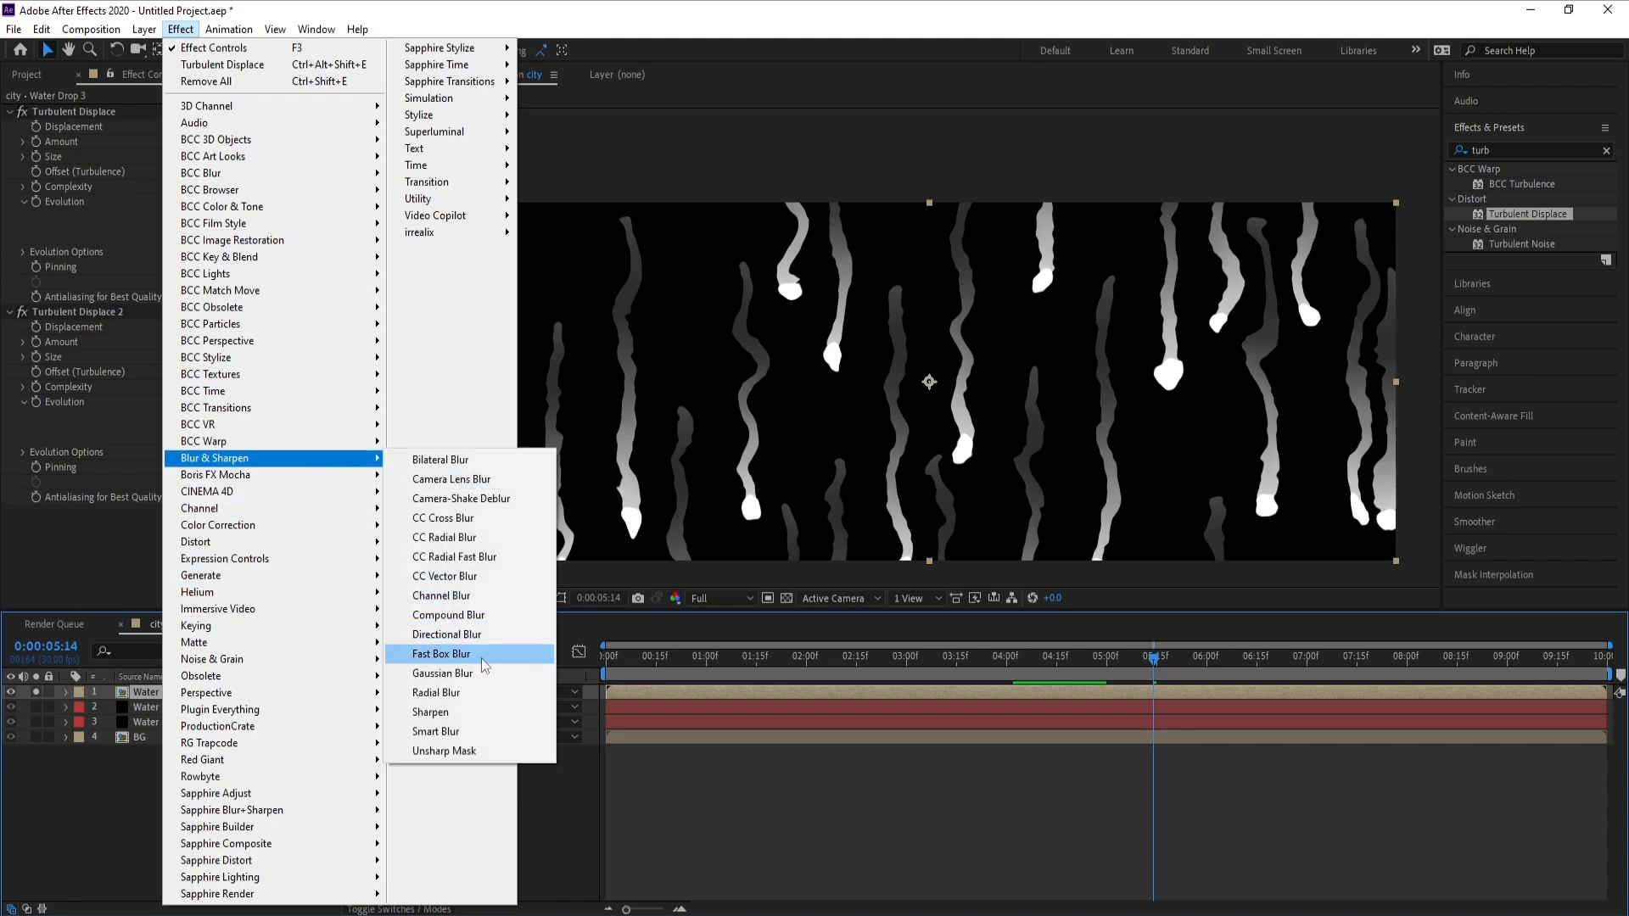
{"action": "left_click", "coordinate": [436, 674]}
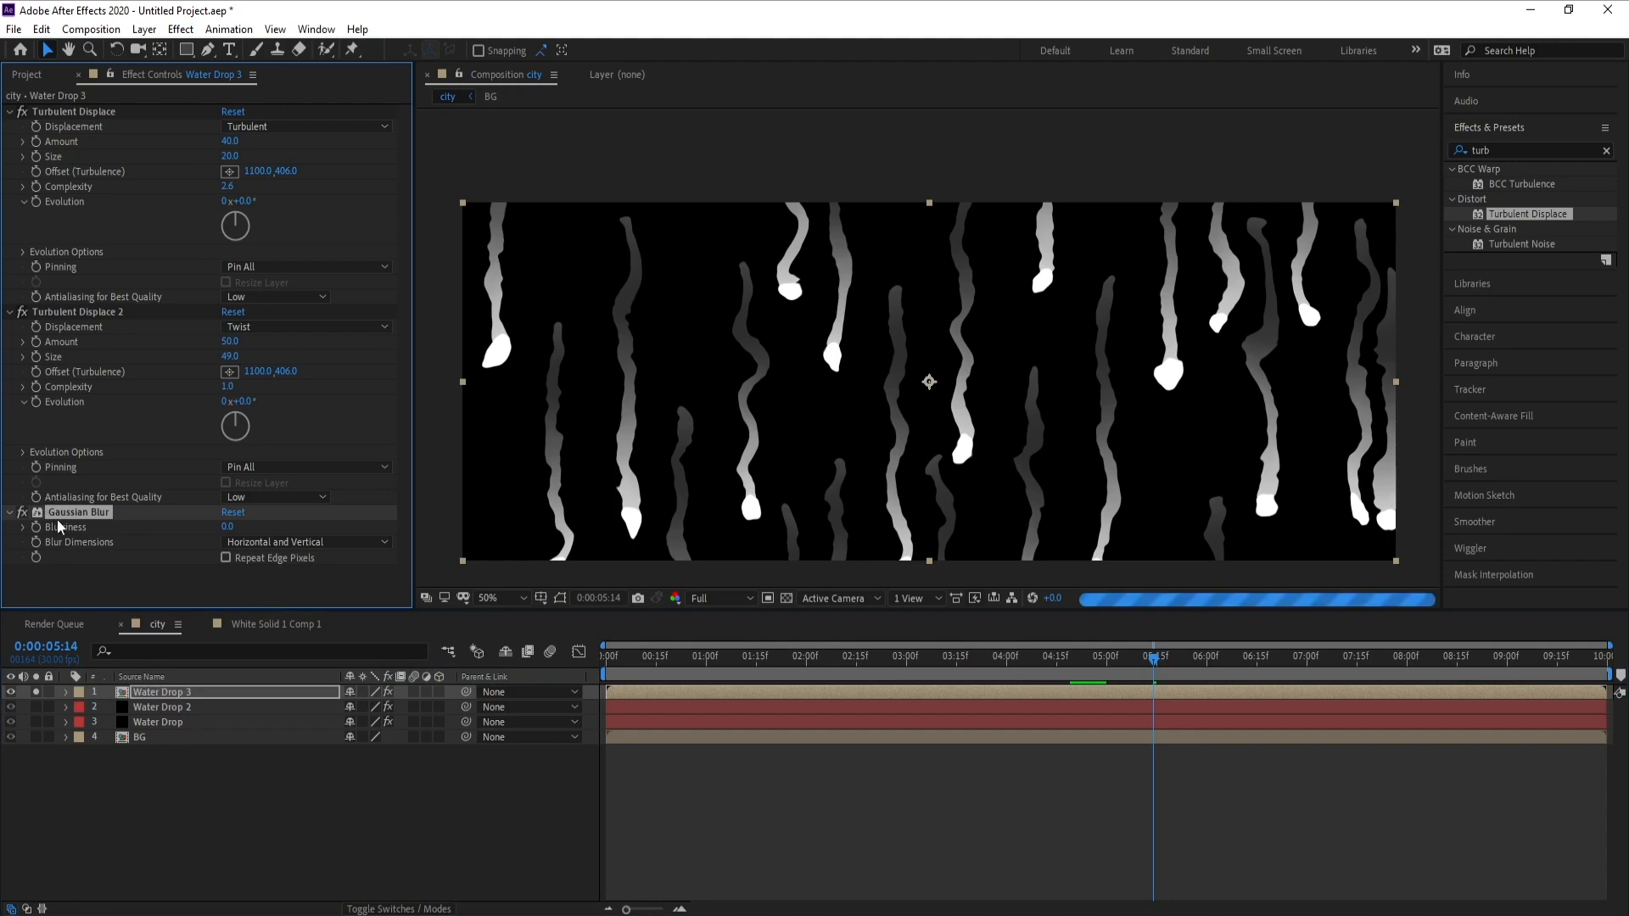
{"action": "left_click_drag", "start_coordinate": [52, 513], "coordinate": [130, 119]}
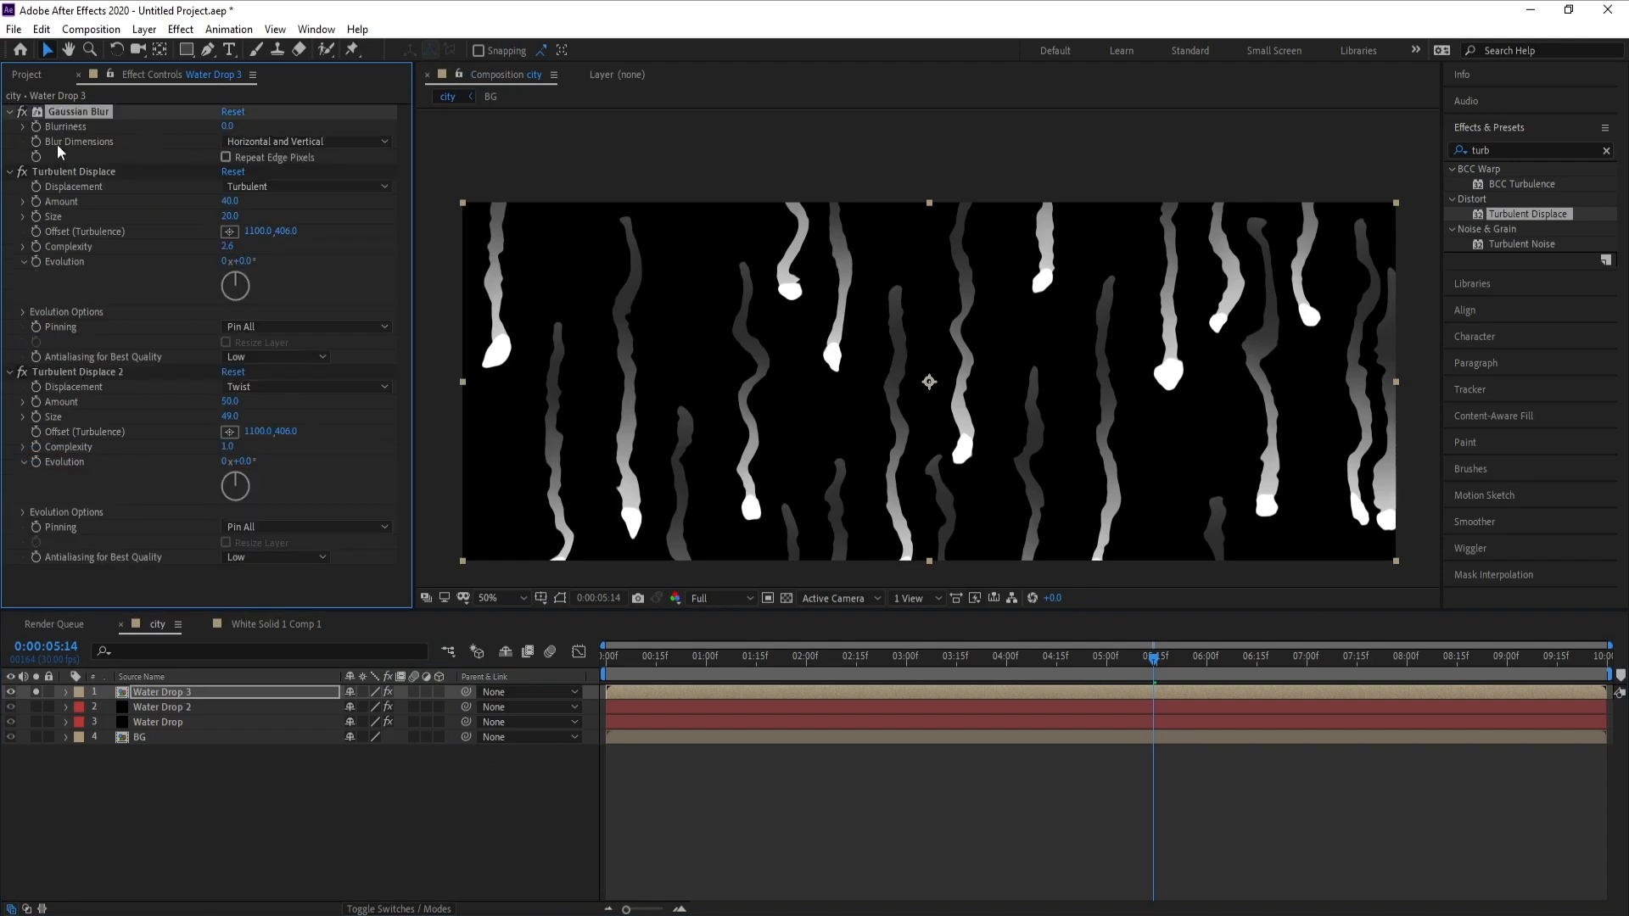
Step: Set the Gaussian Blur's Blurriness to 10 and preview the softened streaks from 0:00:02:17
{"action": "left_click", "coordinate": [233, 127]}
{"action": "type", "text": "10"}
{"action": "key", "text": "Return"}
{"action": "left_click", "coordinate": [863, 674]}
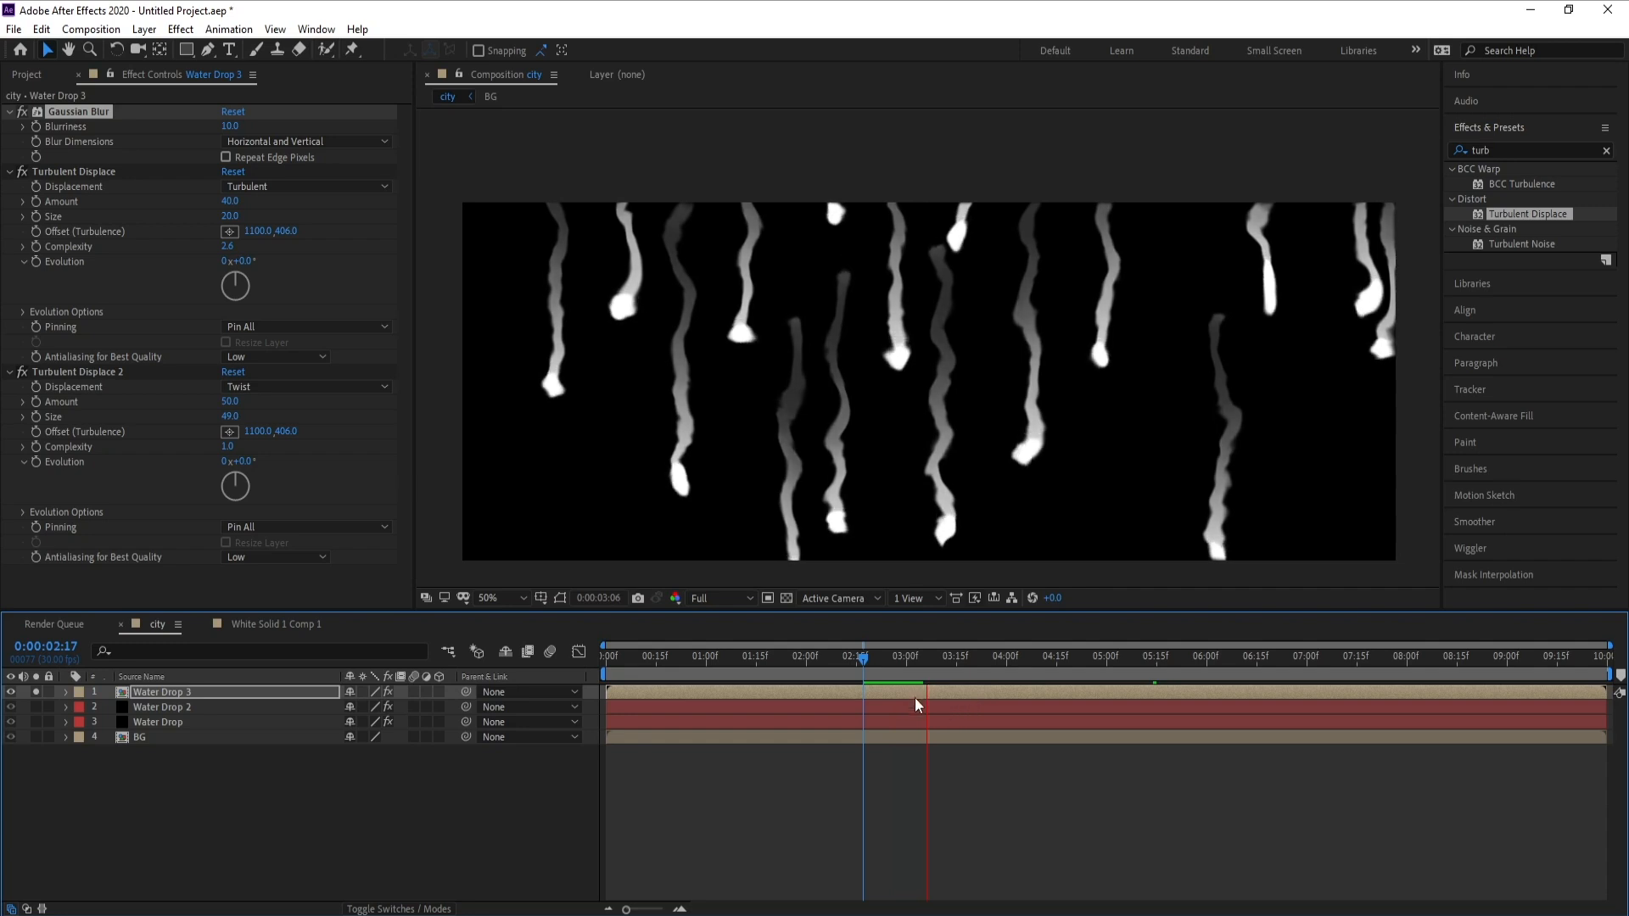
{"action": "key", "text": "space"}
Step: Unsolo Water Drop 3 and preview all the drops over the city image from 0:00:04:10
{"action": "left_click_drag", "start_coordinate": [868, 665], "coordinate": [1040, 667]}
{"action": "left_click", "coordinate": [36, 692]}
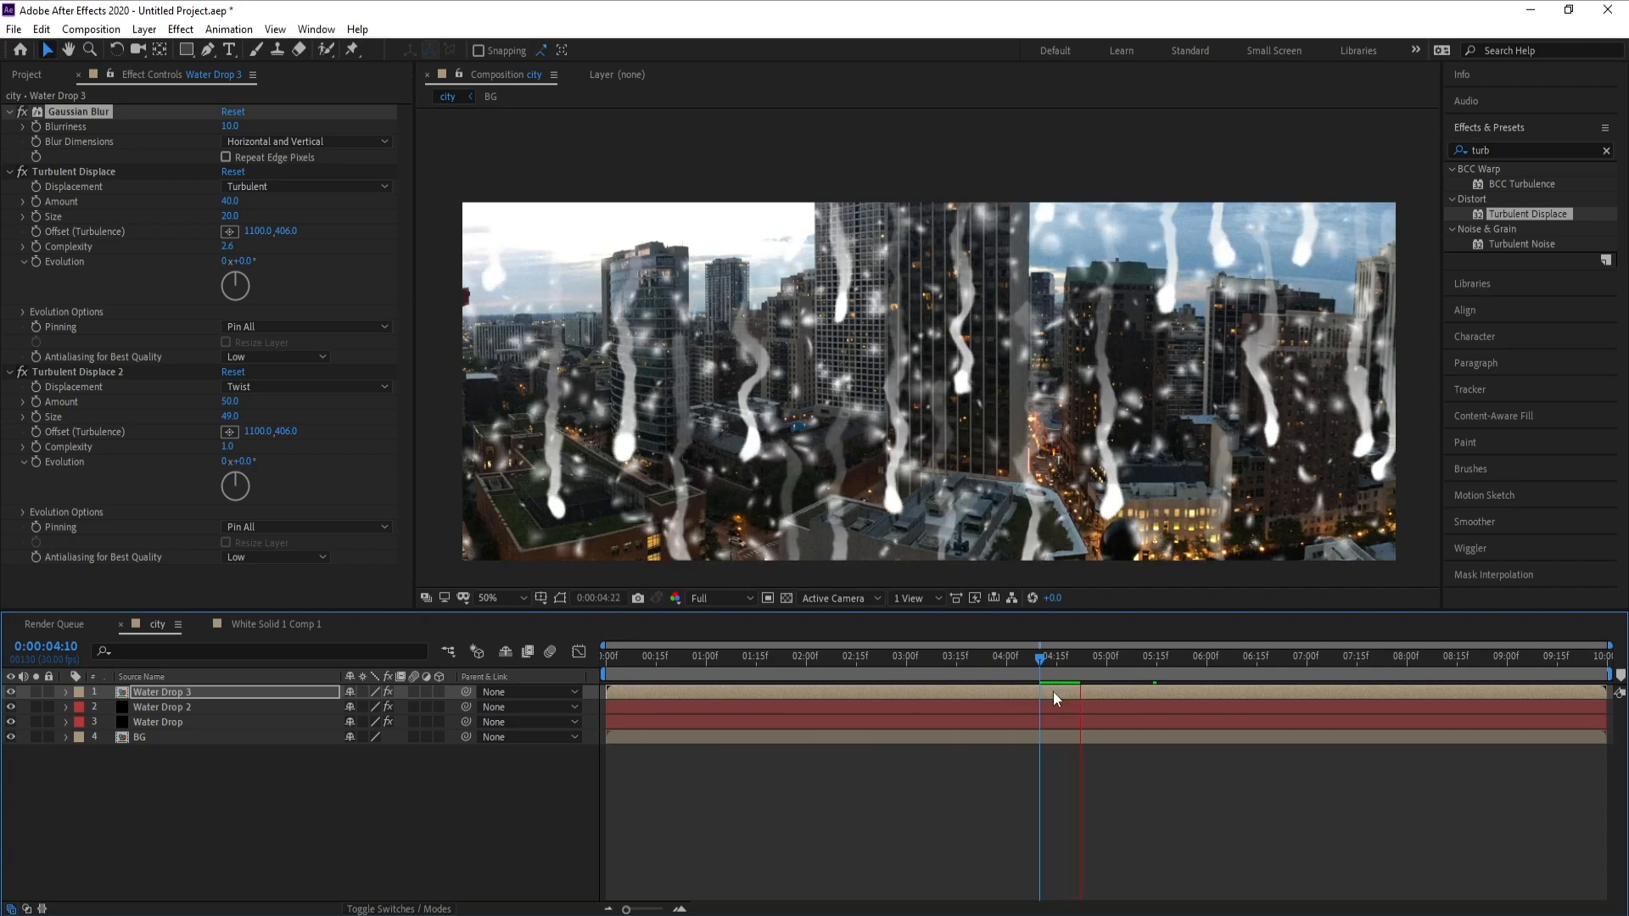
{"action": "key", "text": "space"}
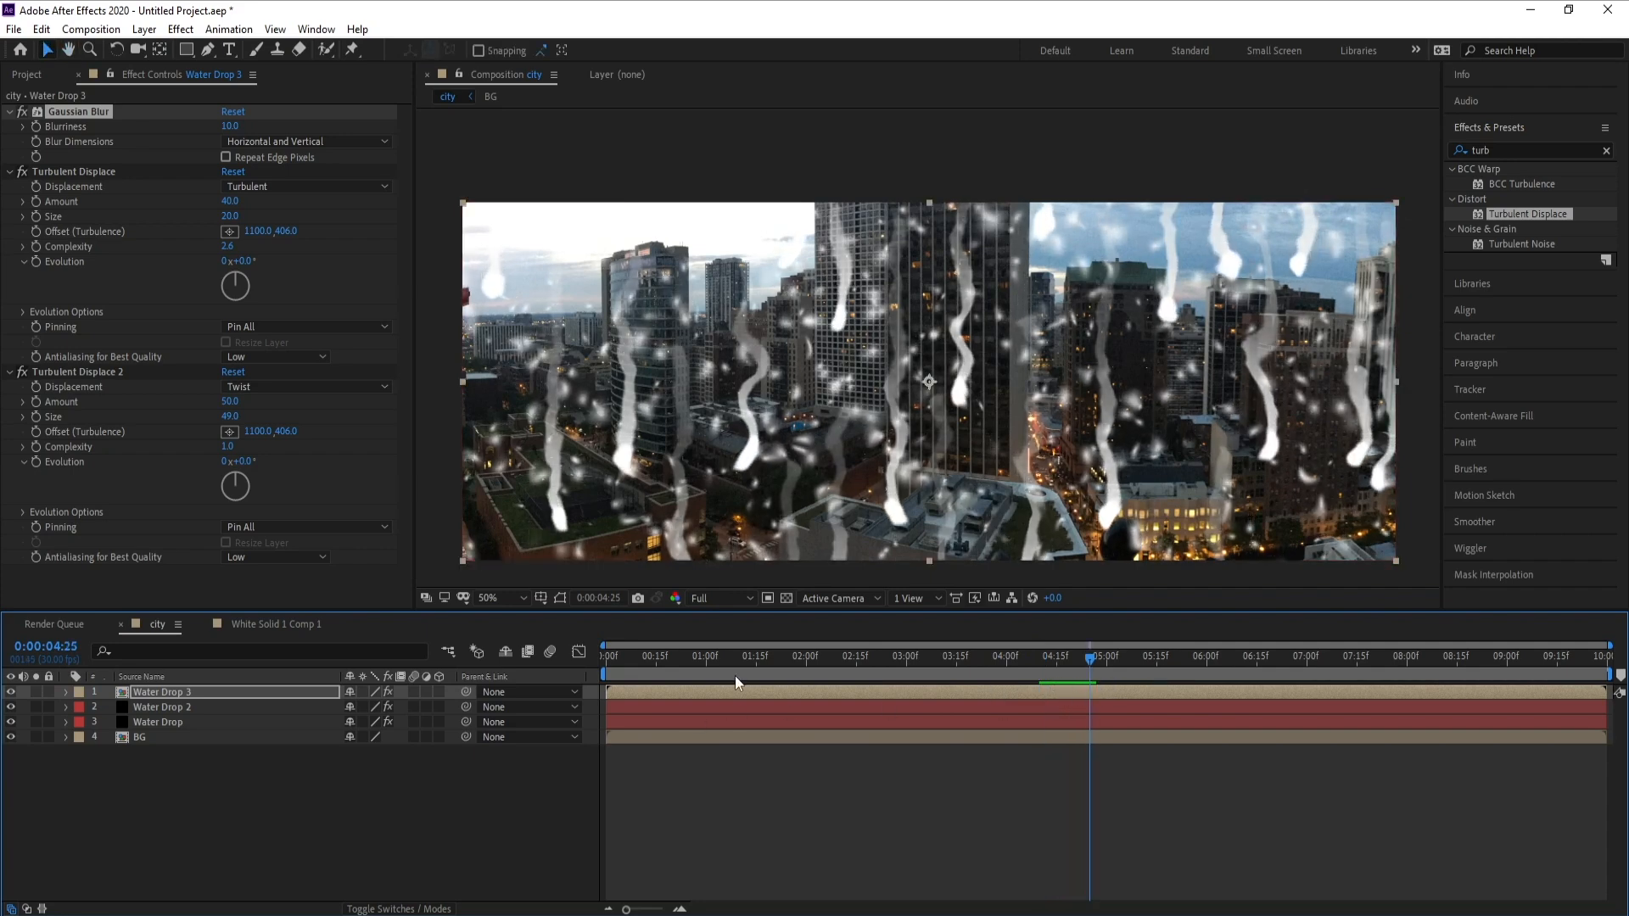
Step: Solo Water Drop, Water Drop 2 and Water Drop 3, and show the transparency grid behind them
{"action": "left_click", "coordinate": [127, 723]}
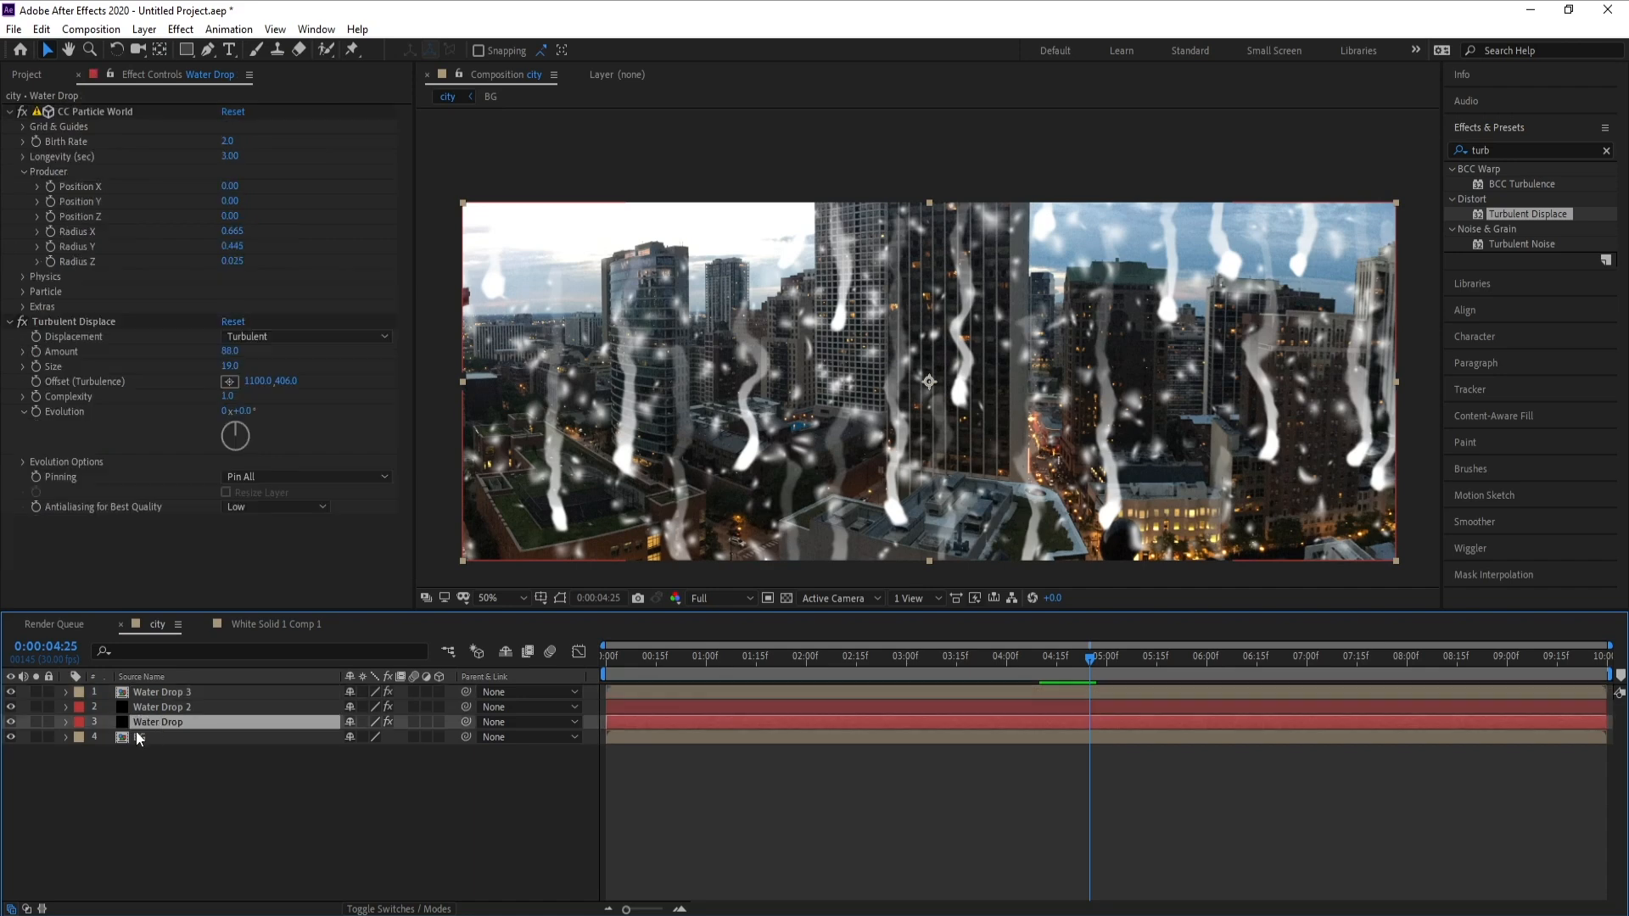
{"action": "left_click", "coordinate": [37, 723]}
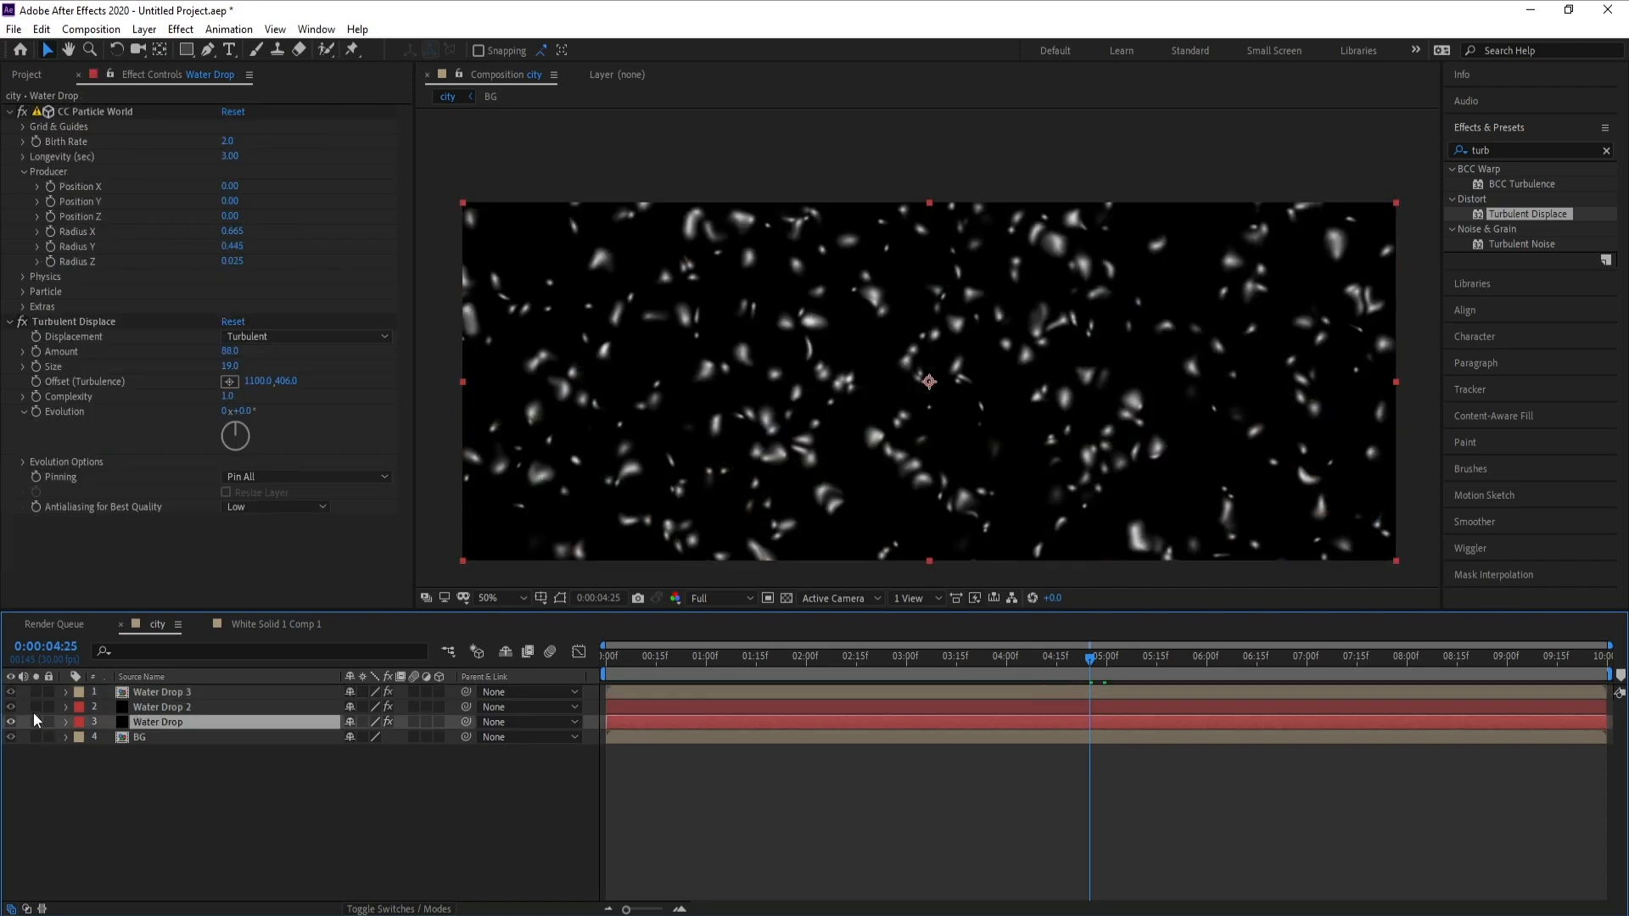
{"action": "left_click_drag", "start_coordinate": [37, 701], "coordinate": [37, 694]}
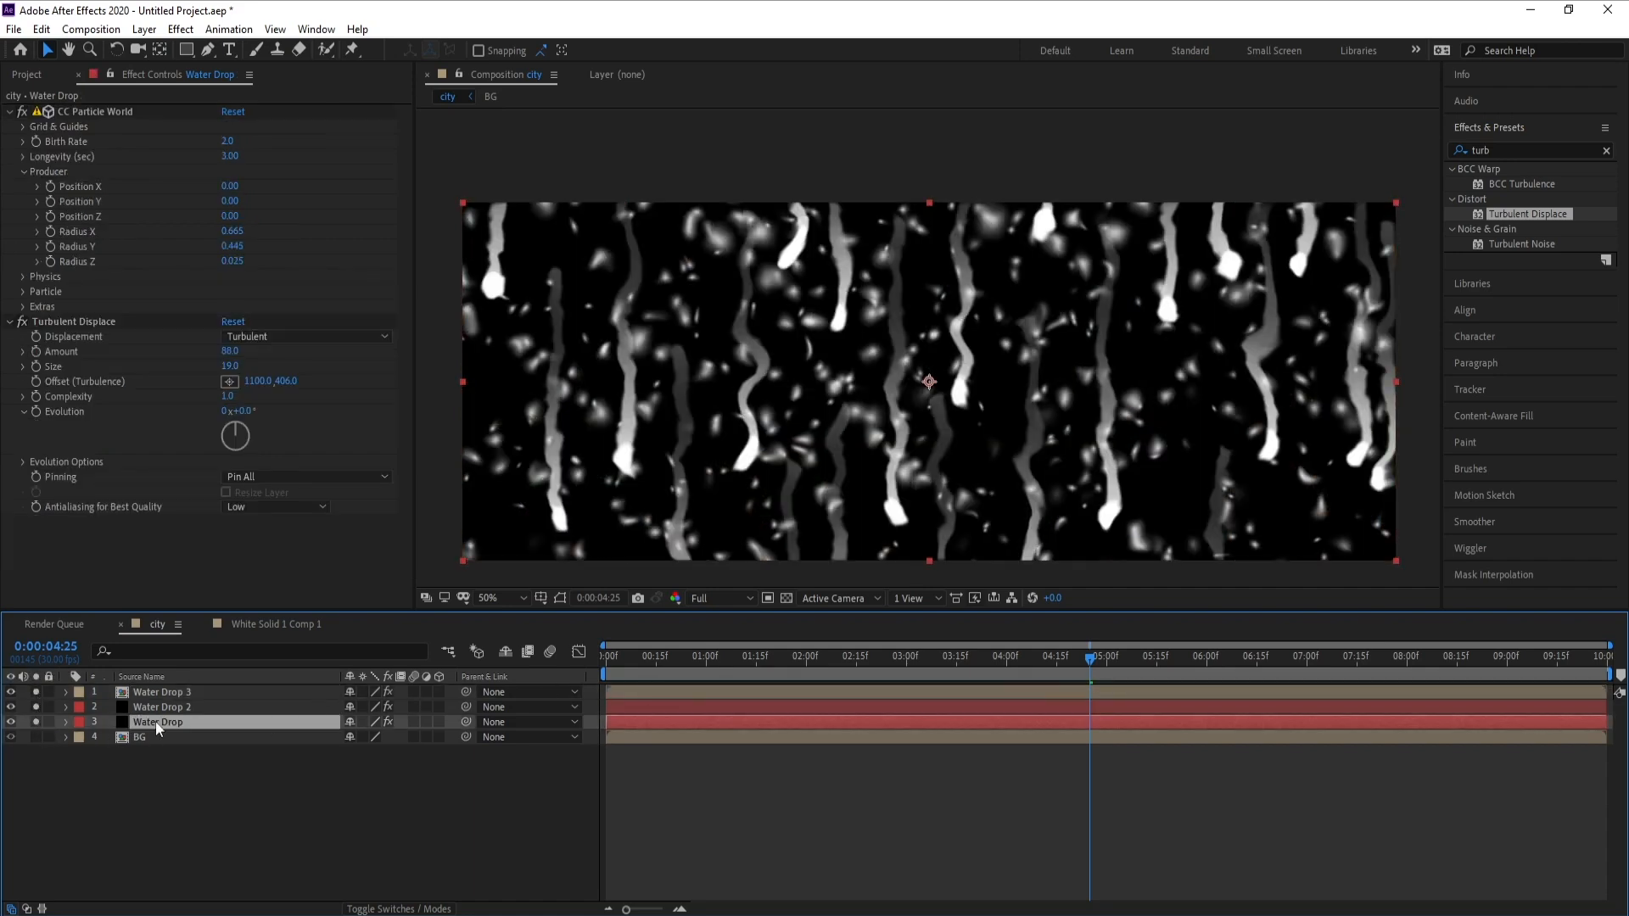
{"action": "left_click", "coordinate": [784, 600]}
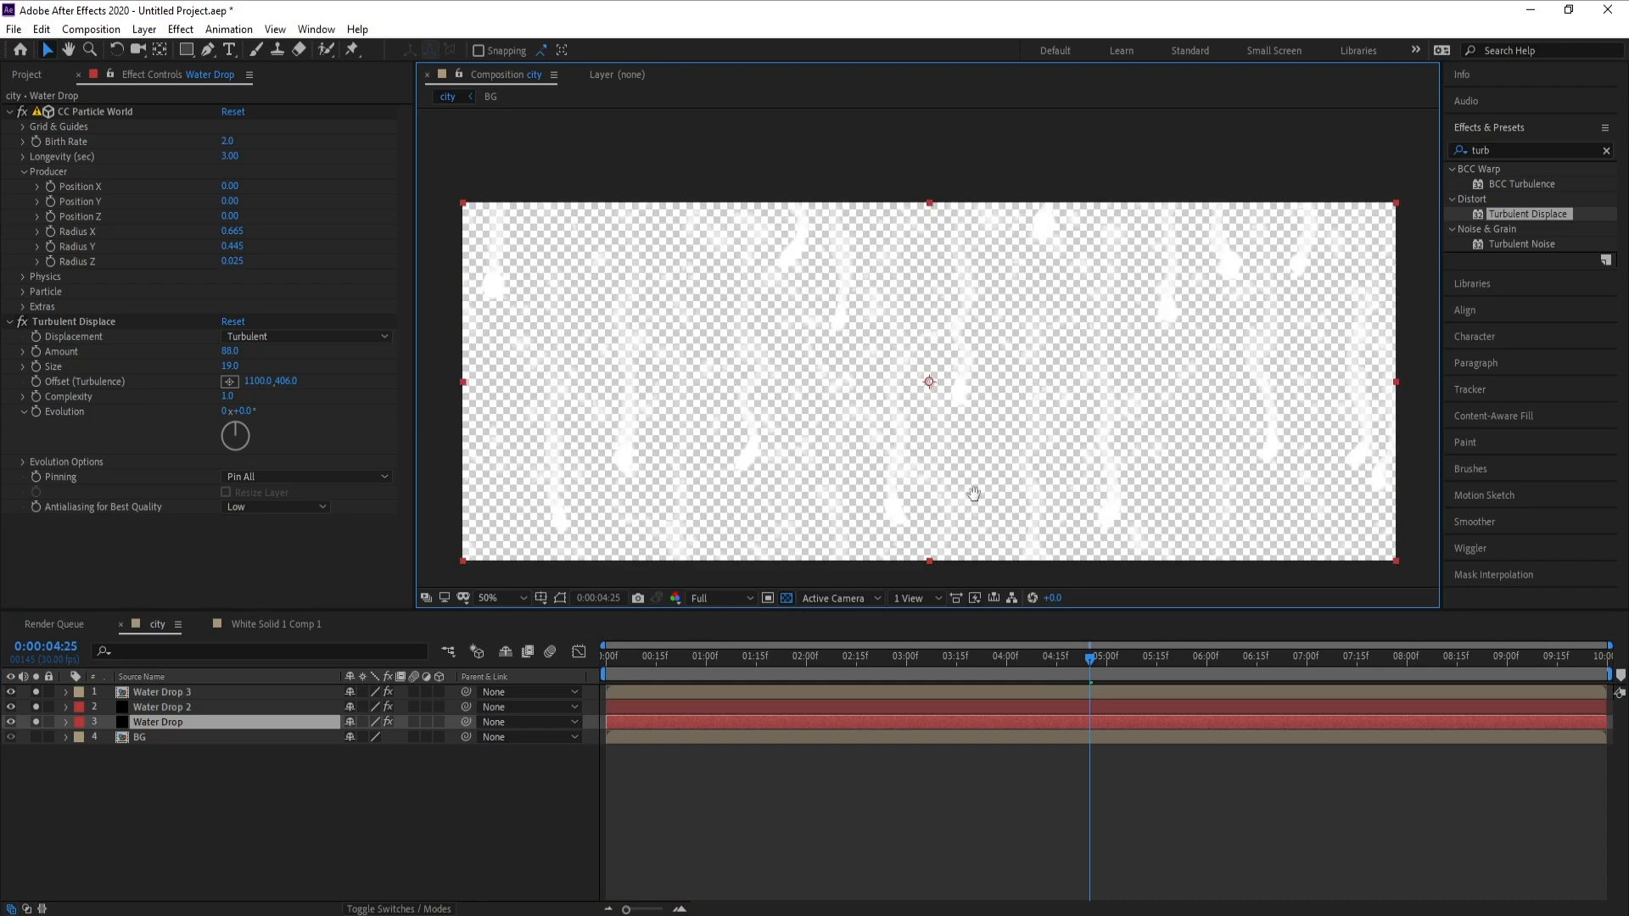
{"action": "key", "text": "h"}
{"action": "left_click_drag", "start_coordinate": [961, 483], "coordinate": [957, 468]}
{"action": "key", "text": "v"}
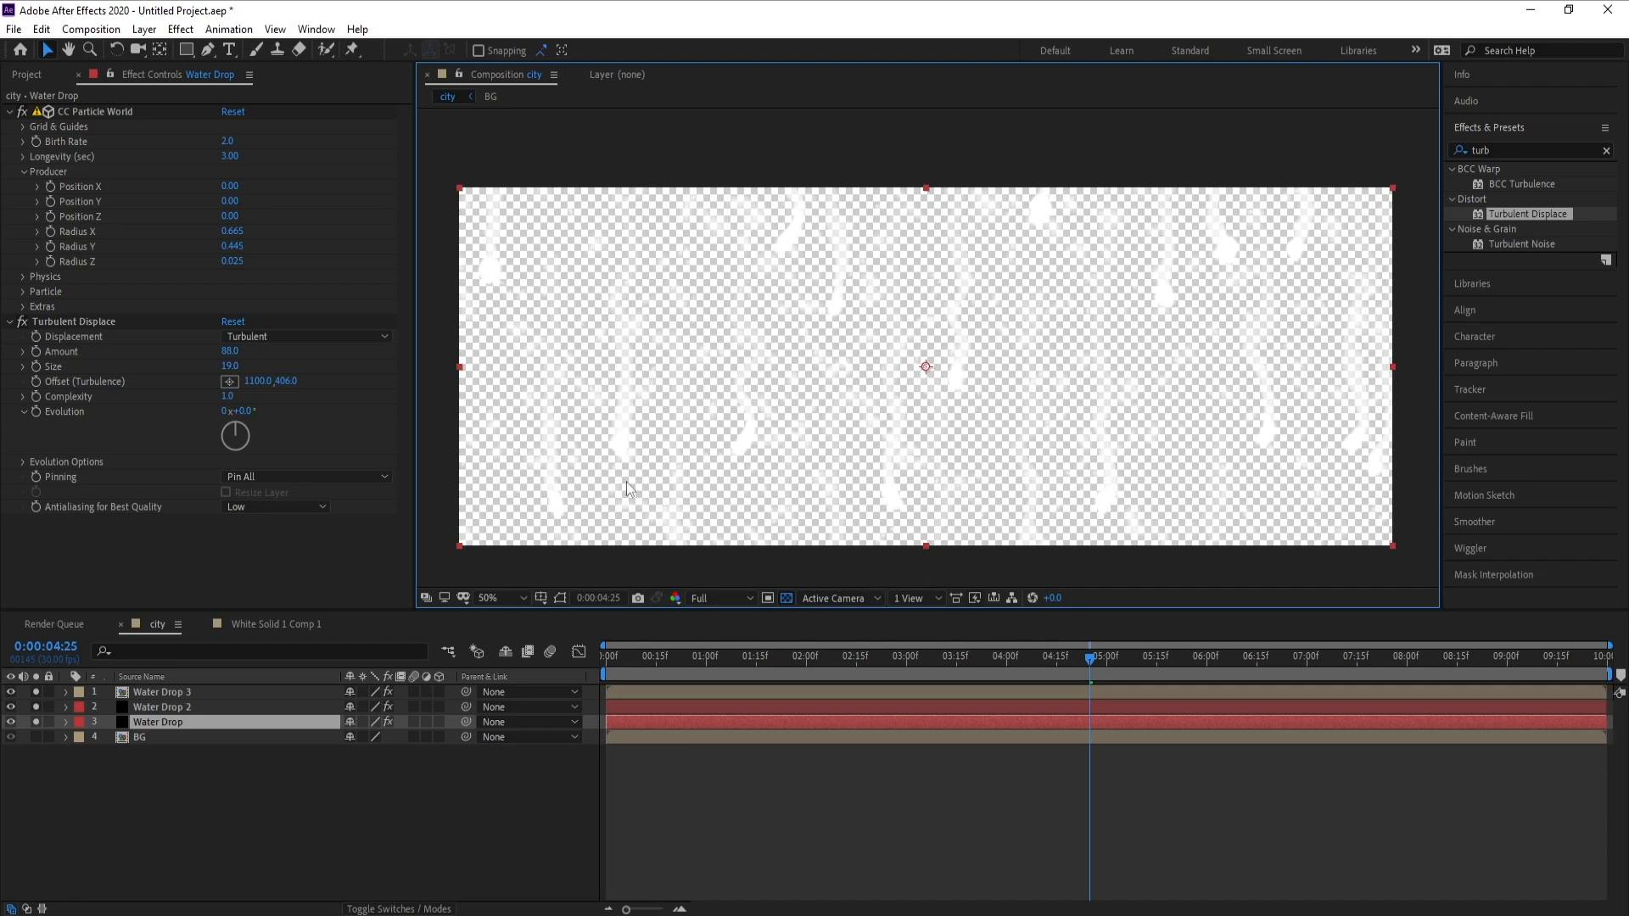
Step: Add a black (000000) solid at comp size, 2200 x 812 px, directly above the BG layer
{"action": "left_click", "coordinate": [204, 737]}
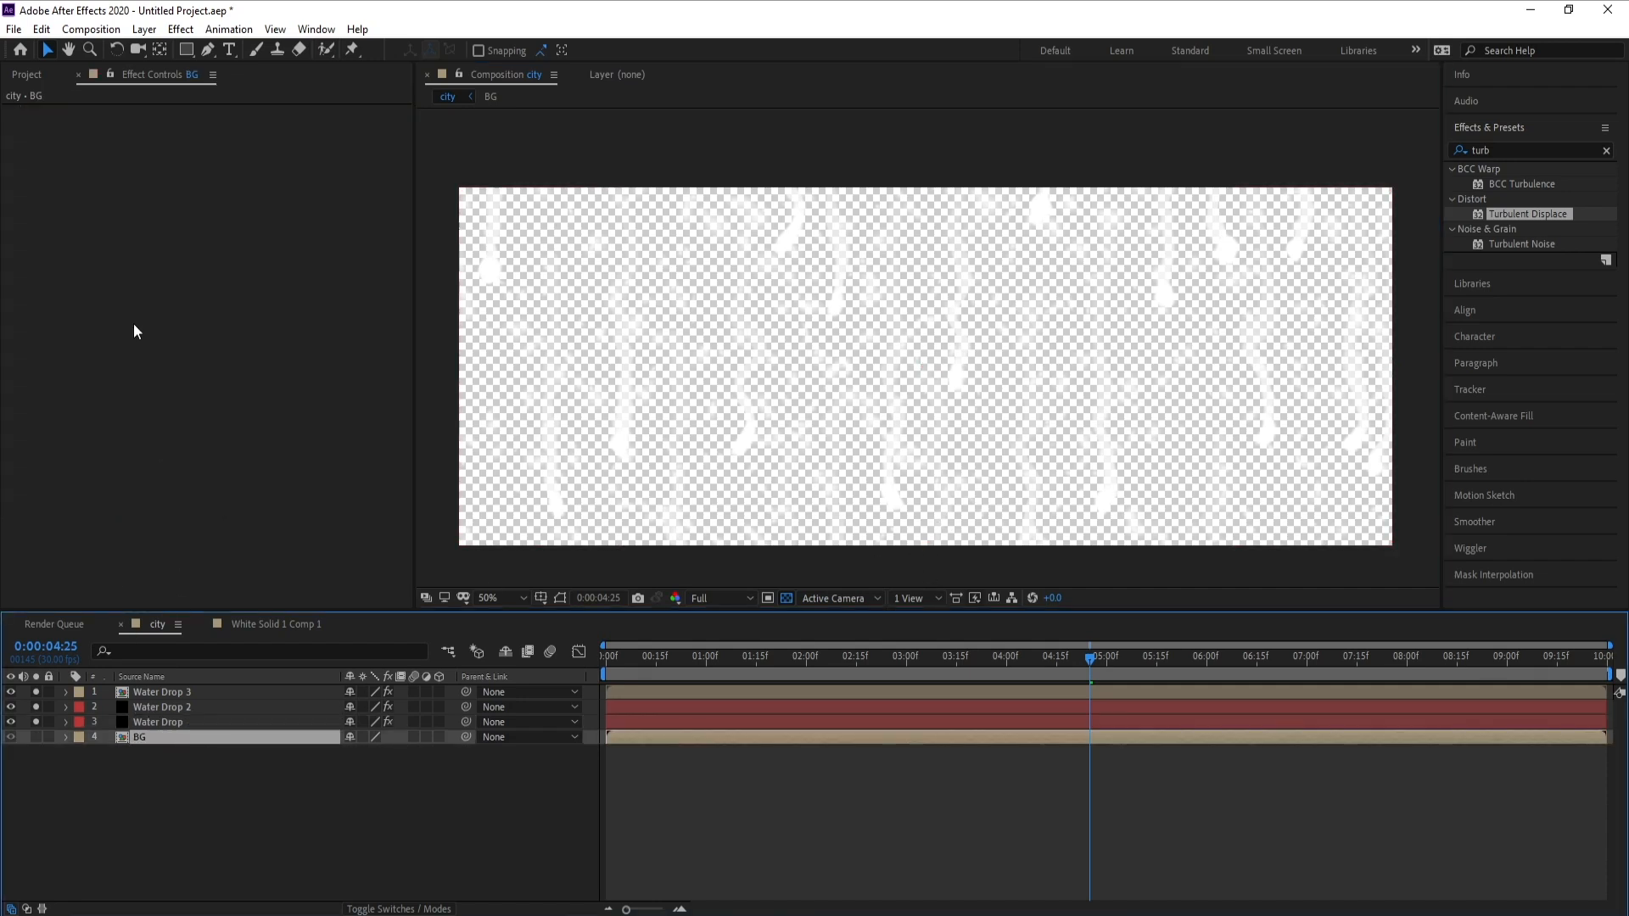
{"action": "left_click", "coordinate": [144, 29]}
{"action": "left_click", "coordinate": [416, 72]}
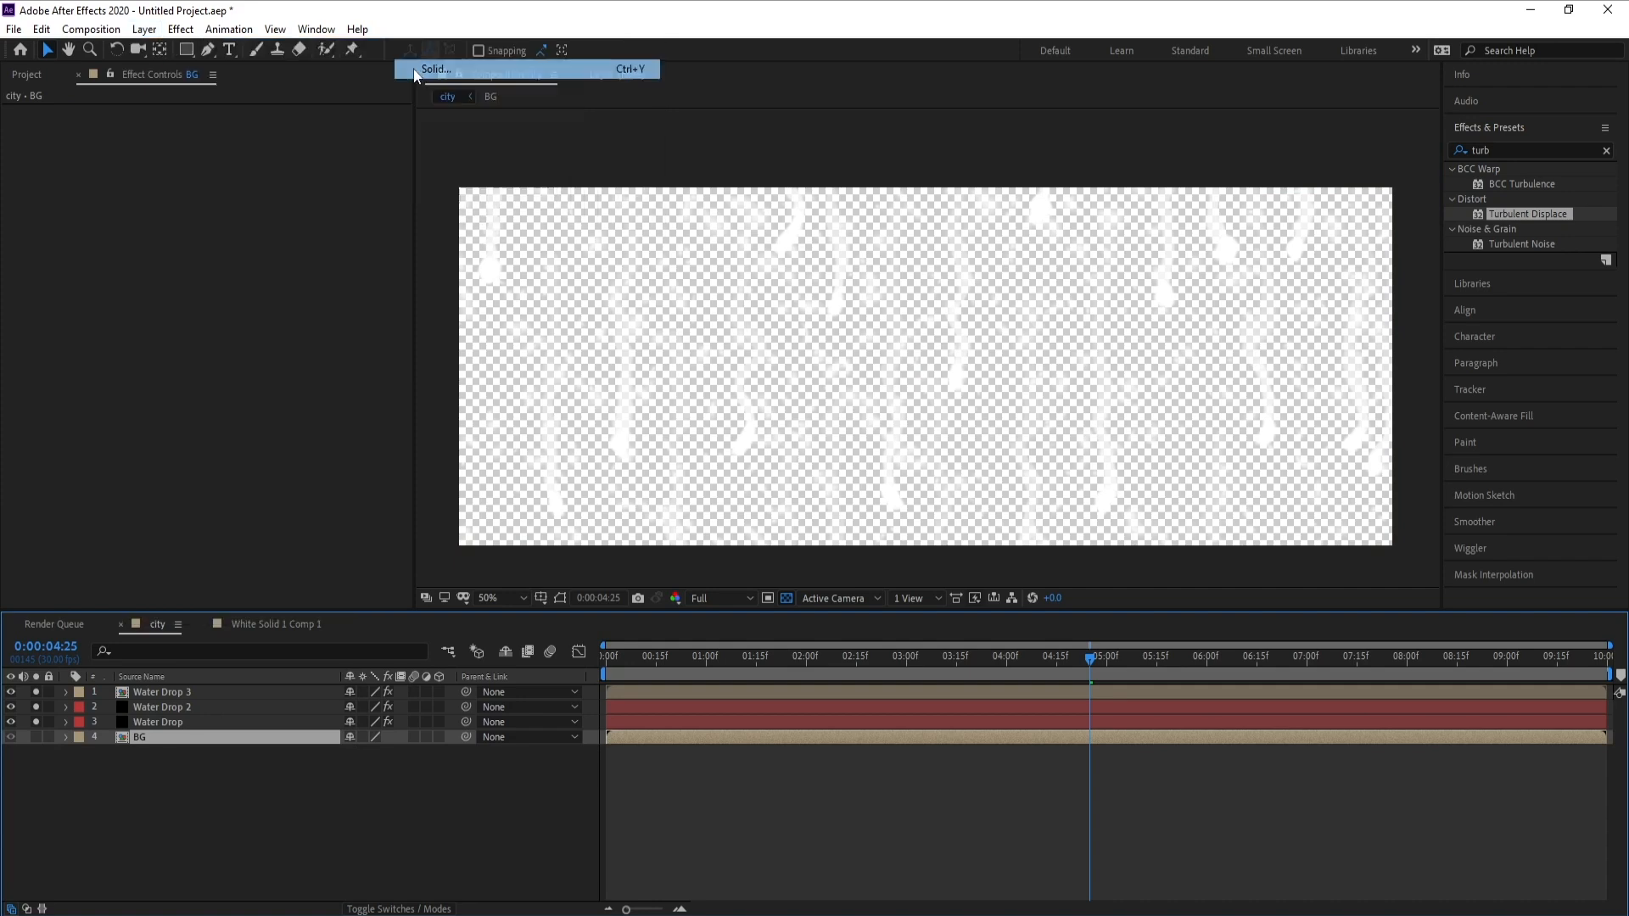
{"action": "left_click", "coordinate": [785, 480]}
{"action": "type", "text": "000000"}
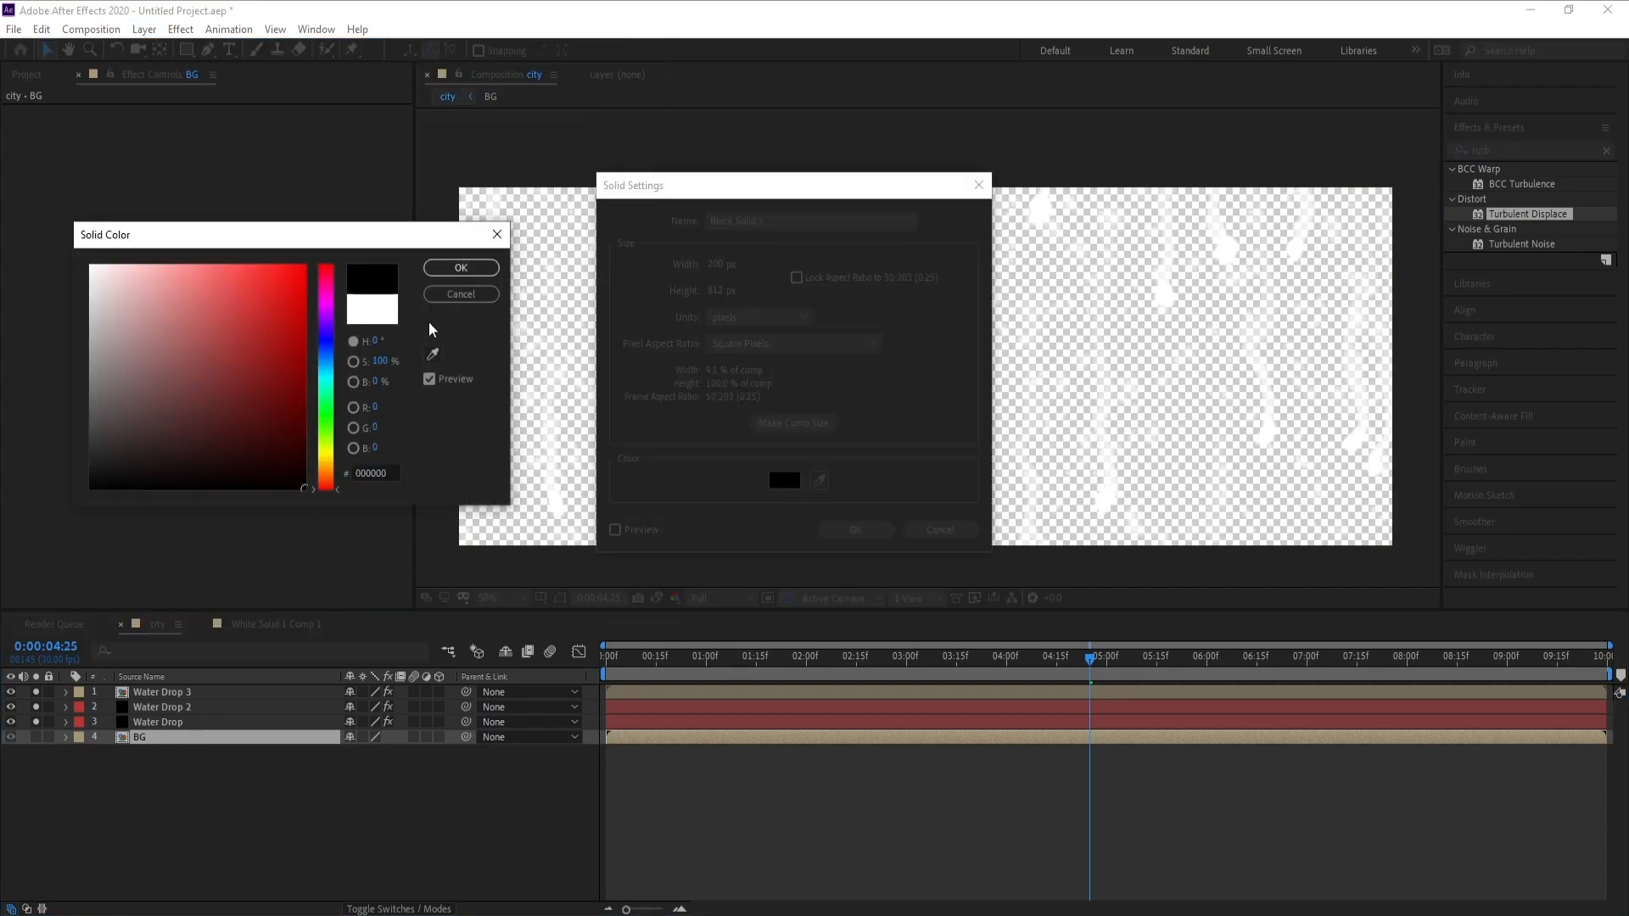
{"action": "left_click", "coordinate": [460, 268]}
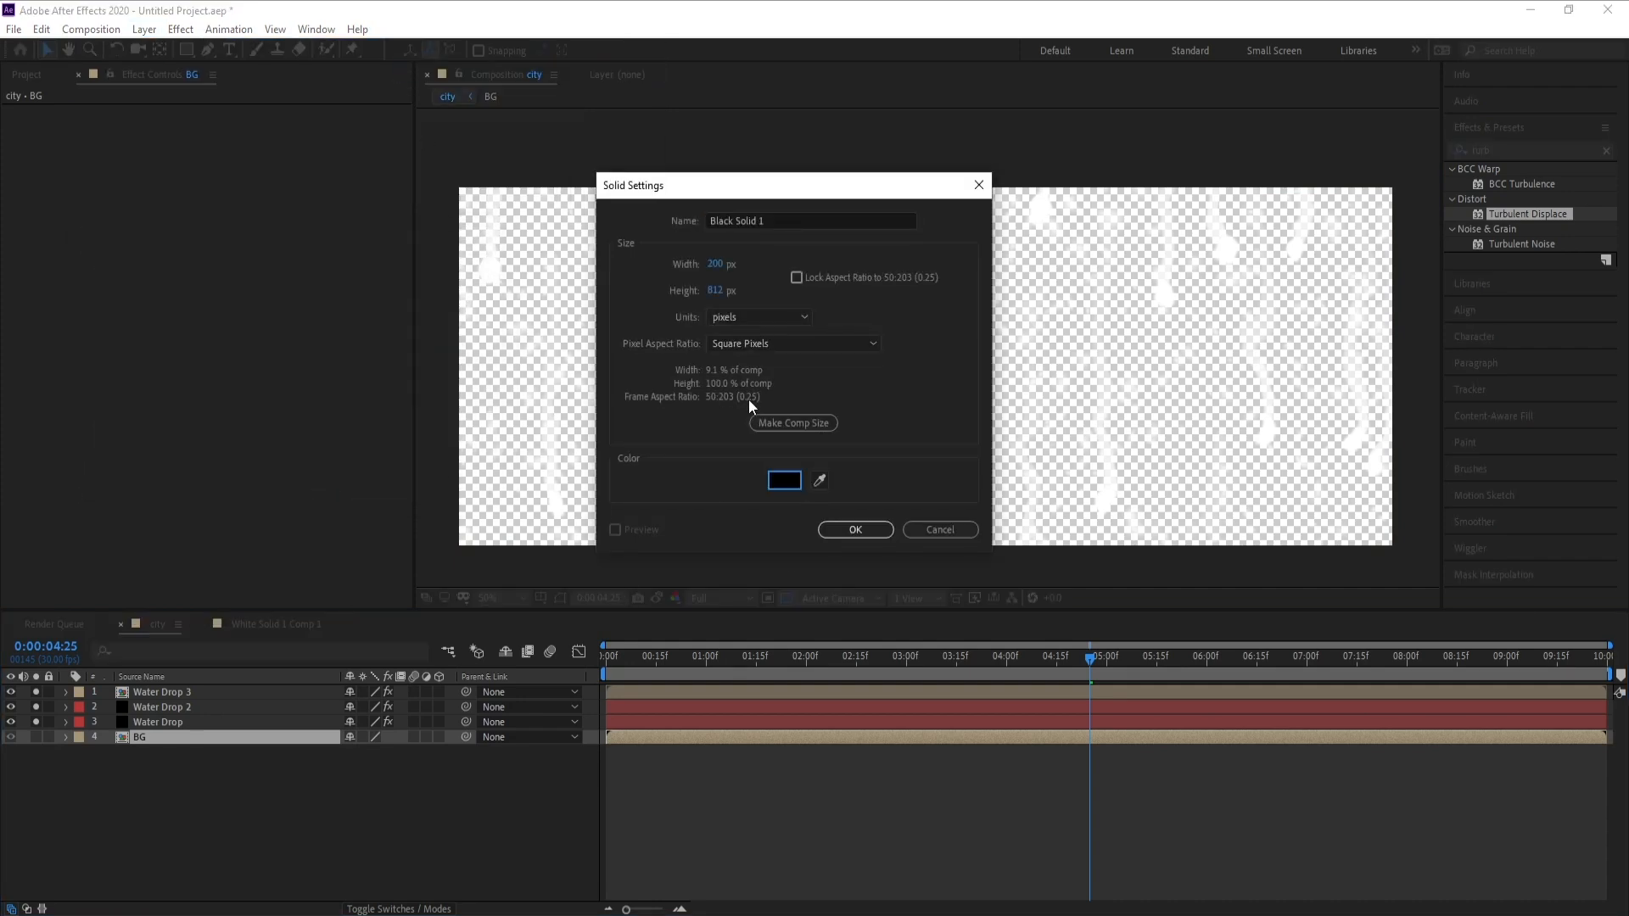
{"action": "left_click", "coordinate": [795, 424]}
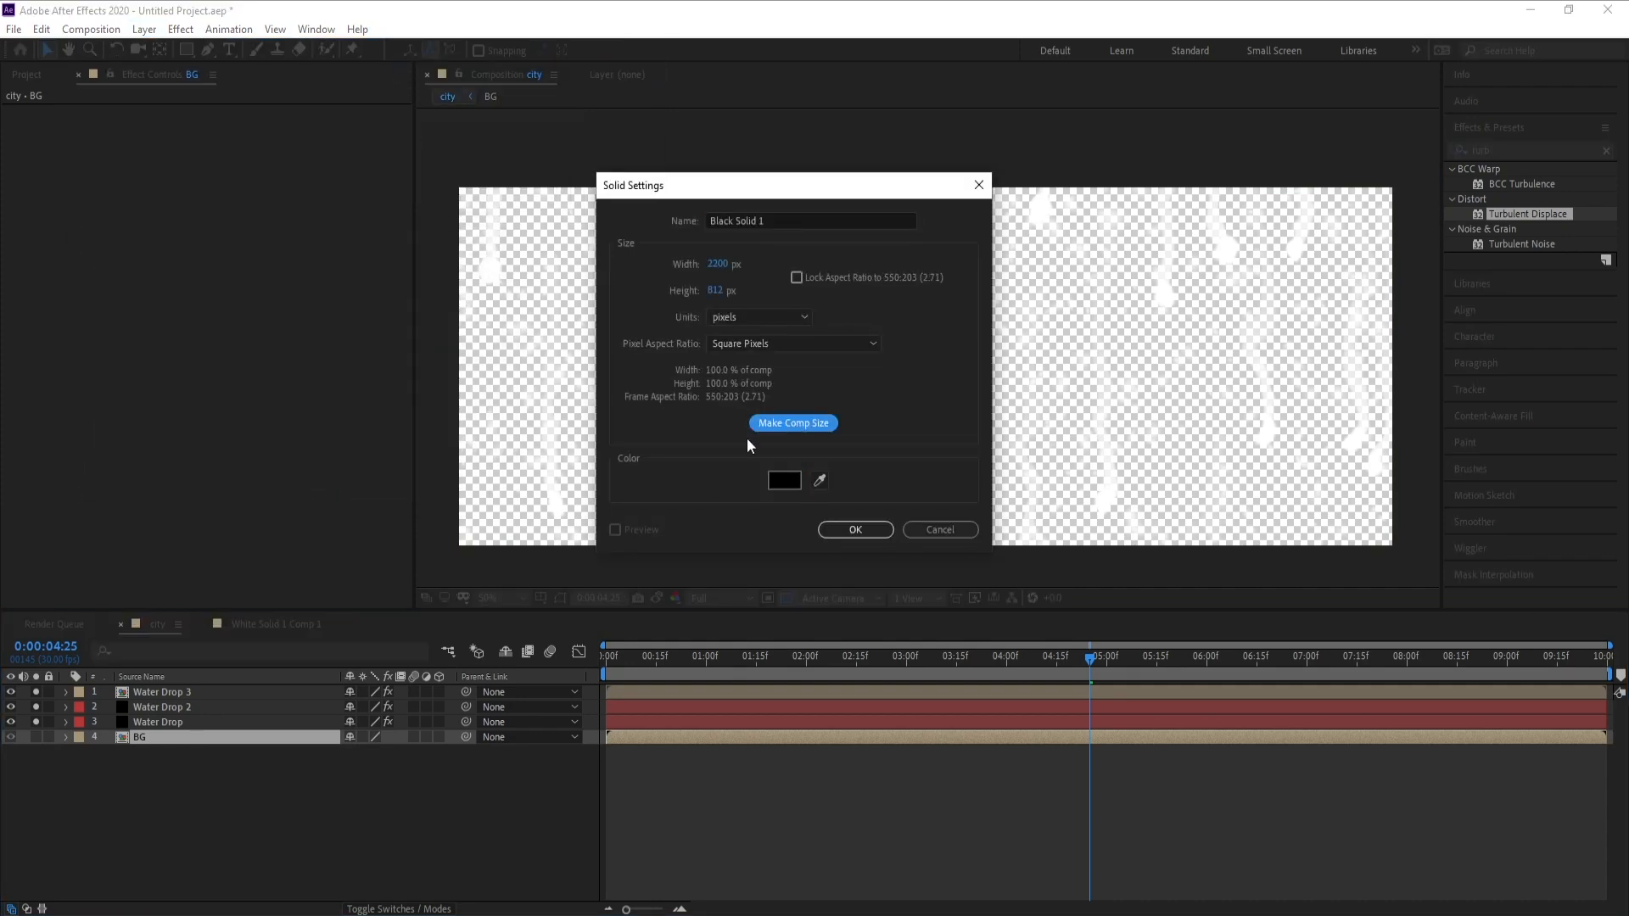
{"action": "left_click", "coordinate": [854, 530]}
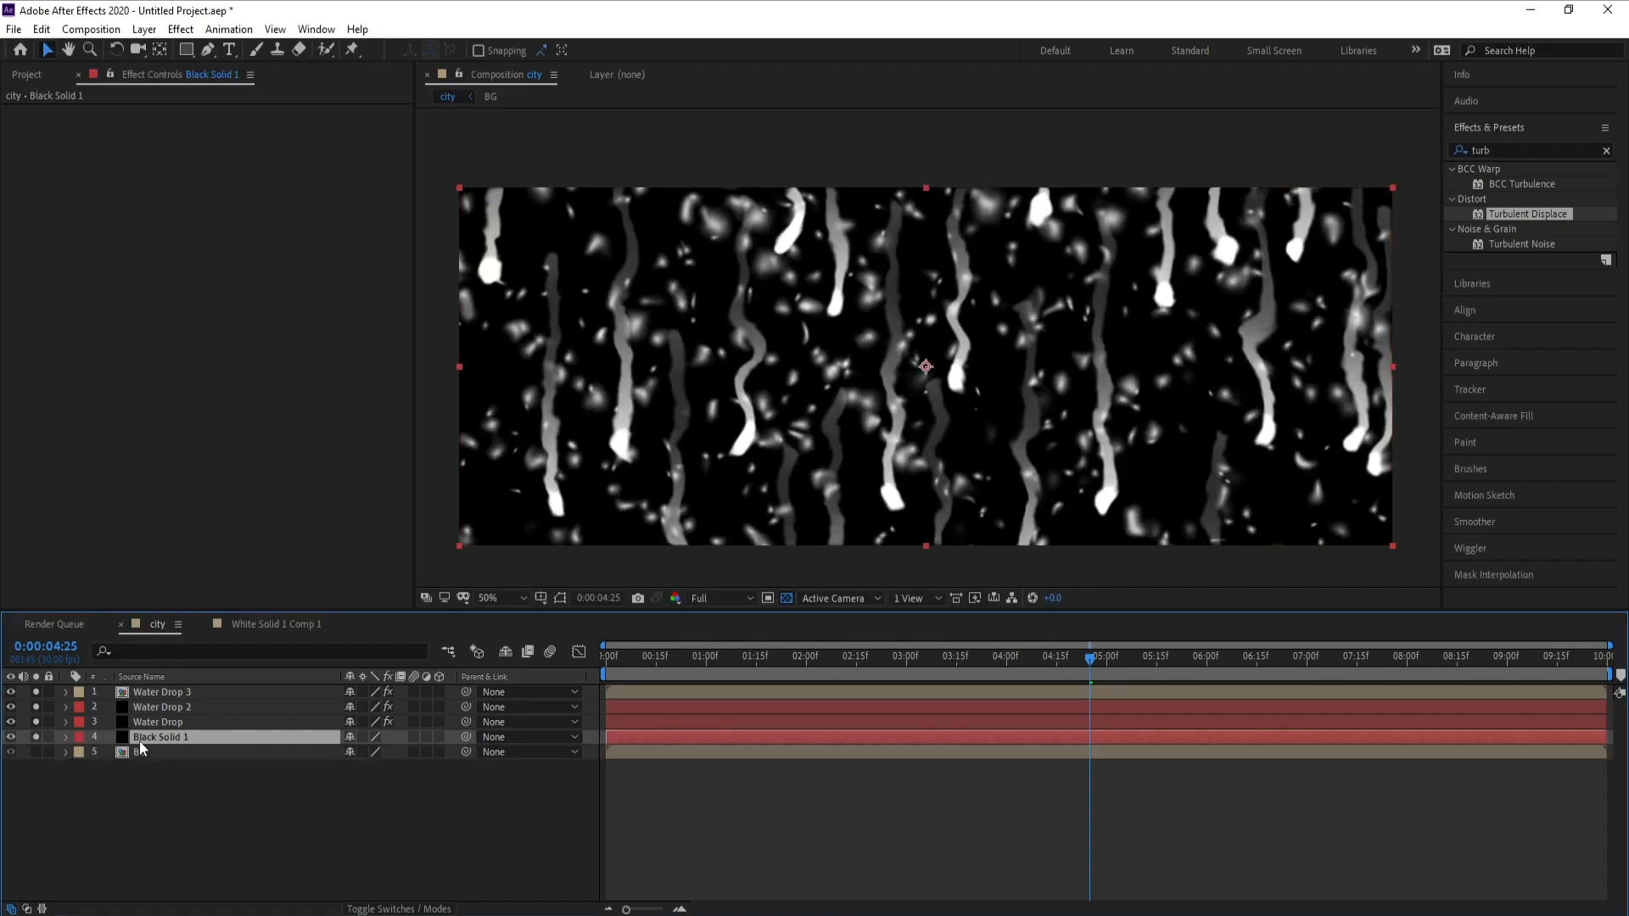
Step: Turn off the transparency grid and unsolo the three water drop layers and the black solid
{"action": "left_click", "coordinate": [786, 601]}
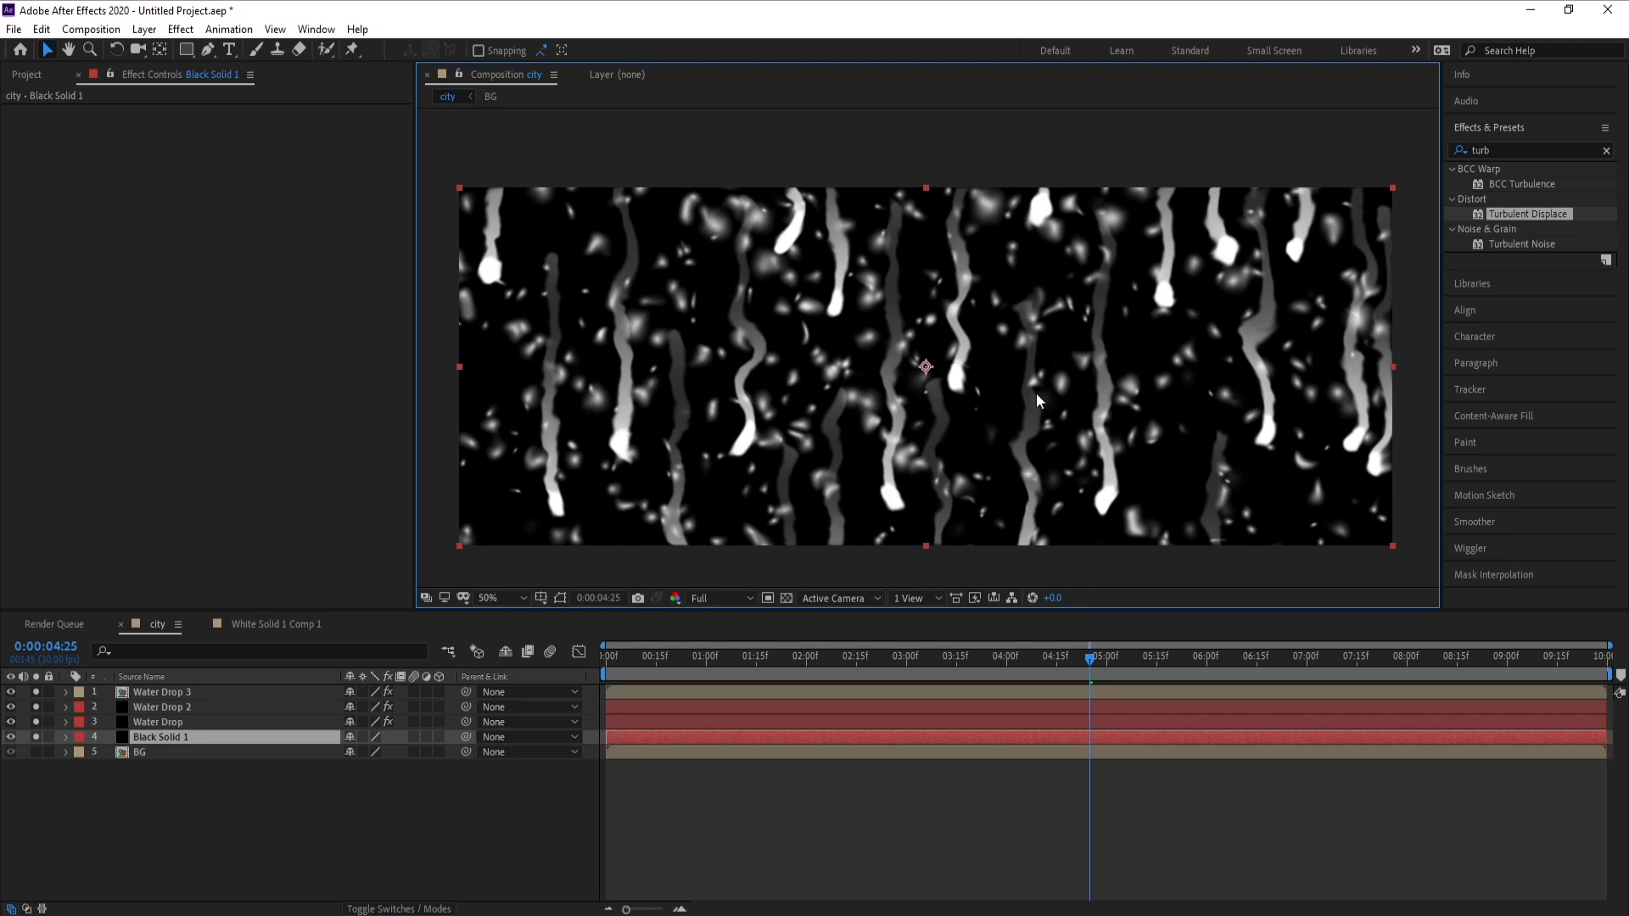
{"action": "key", "text": "h"}
{"action": "left_click_drag", "start_coordinate": [1036, 394], "coordinate": [1028, 420]}
{"action": "key", "text": "v"}
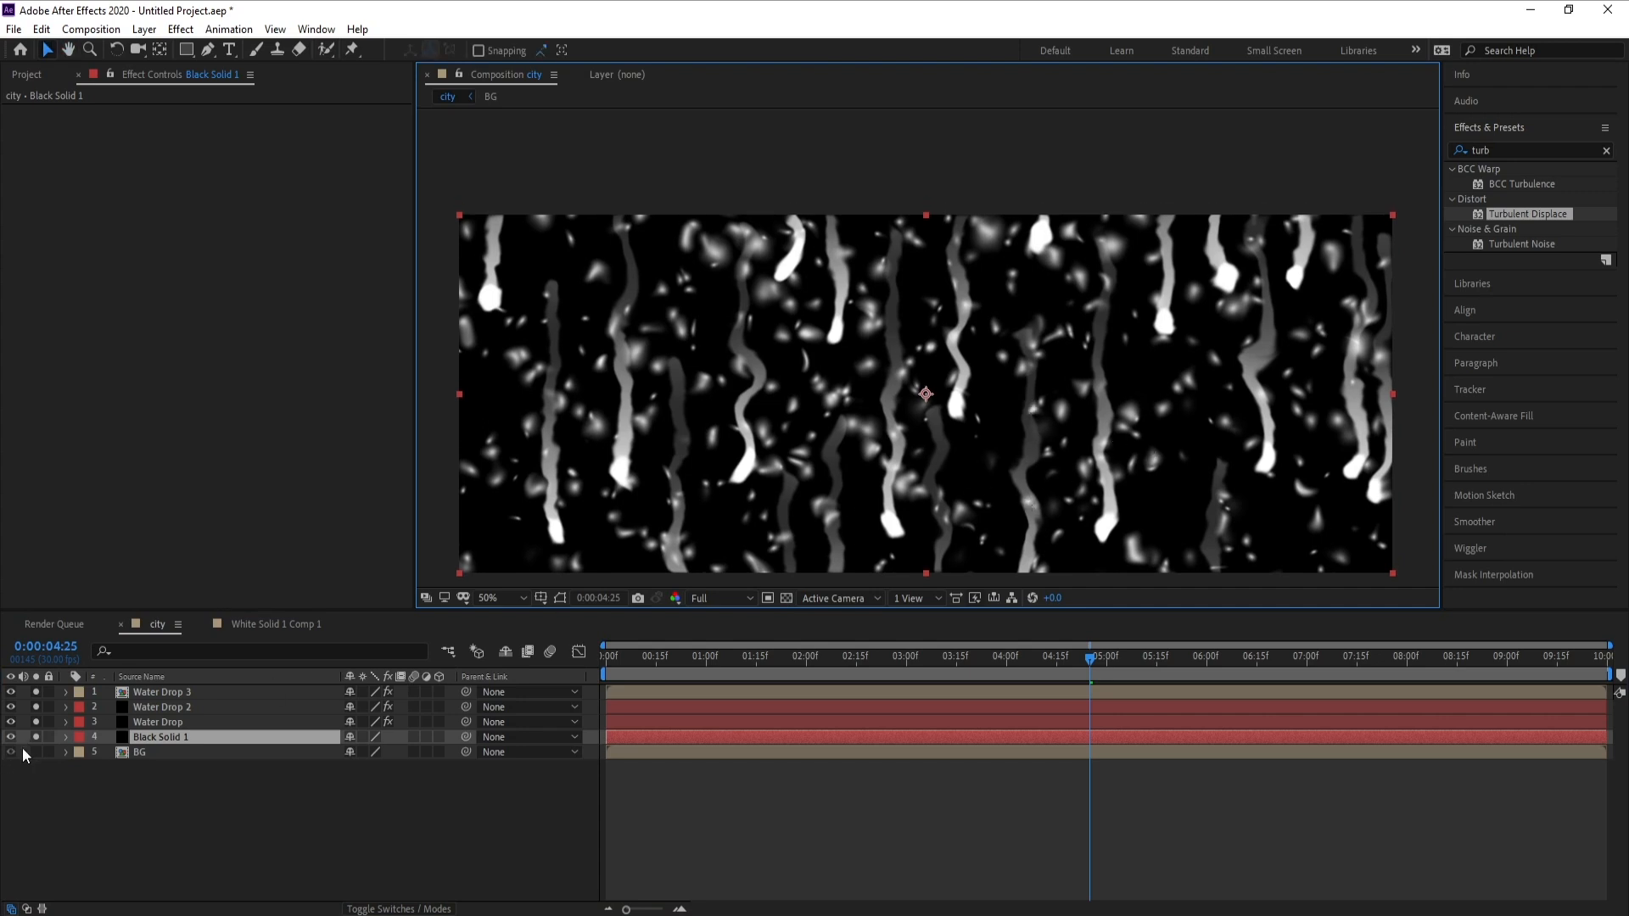
{"action": "left_click_drag", "start_coordinate": [36, 738], "coordinate": [36, 692]}
Step: Pre-compose Water Drop 3, Water Drop 2, Water Drop and Black Solid 1 into a composition named "Water Drop"
{"action": "left_click", "coordinate": [166, 694], "text": "shift"}
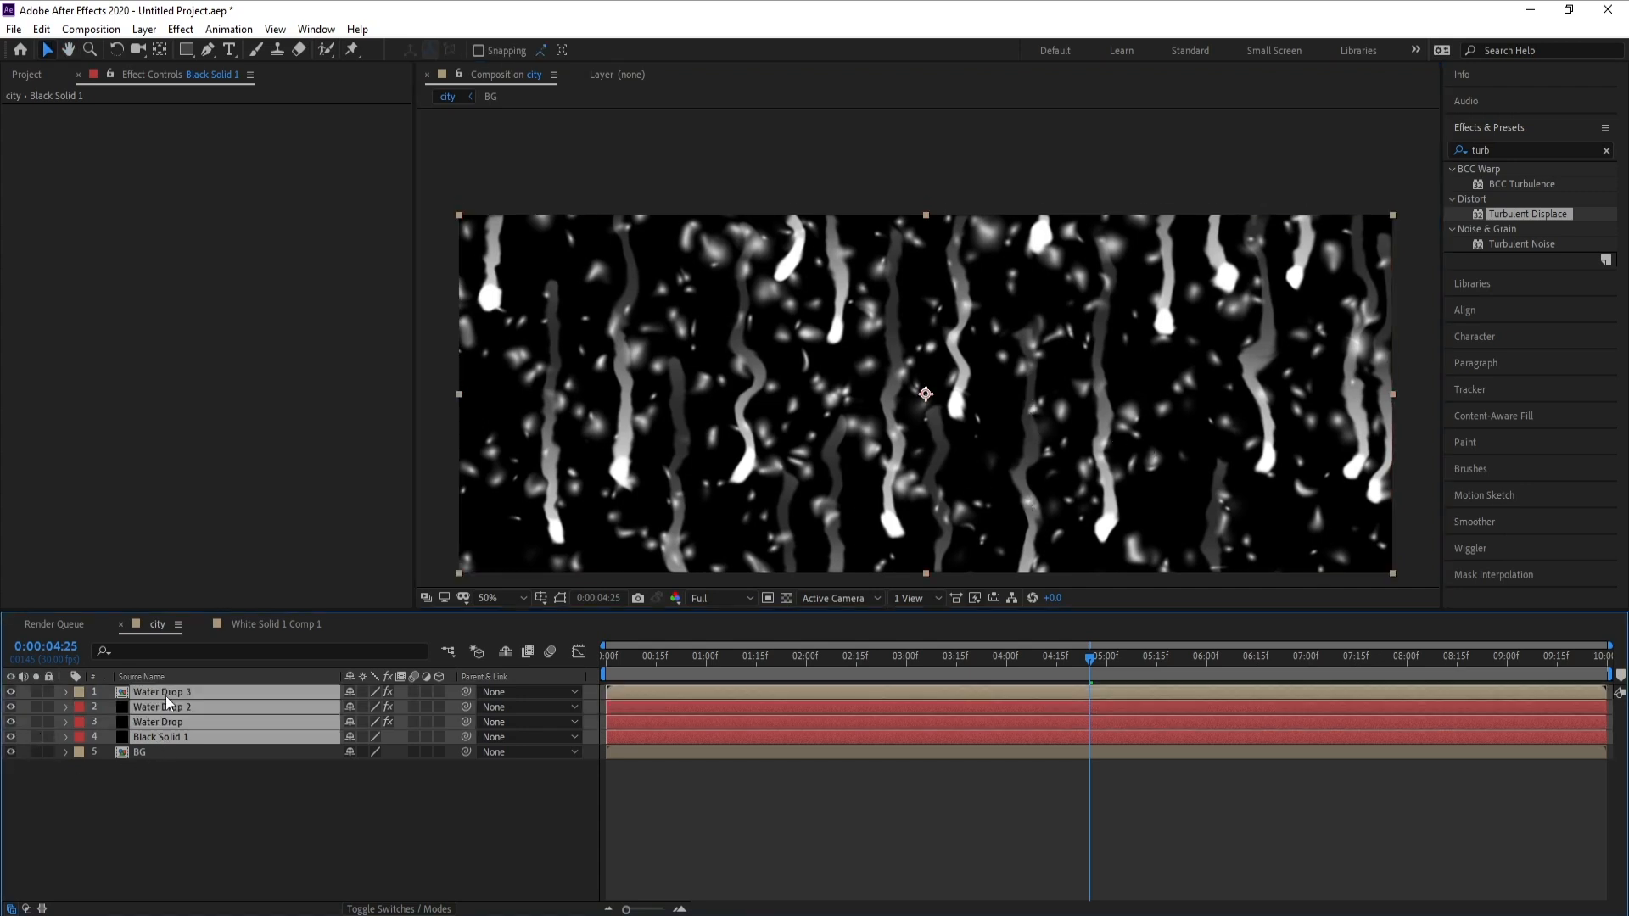
{"action": "right_click", "coordinate": [157, 716]}
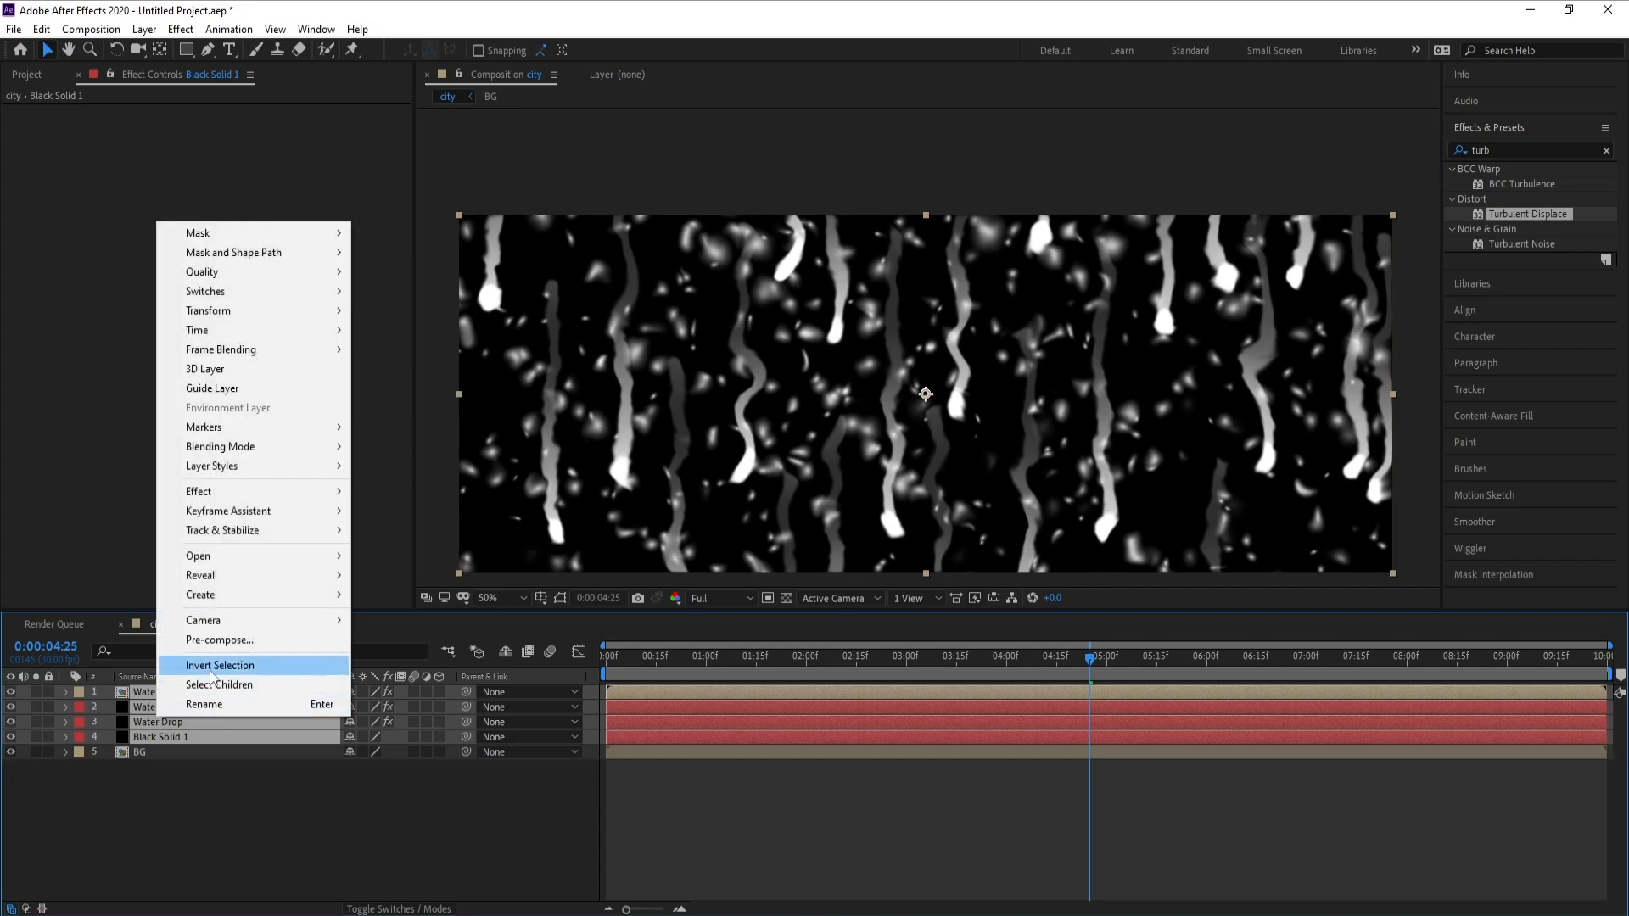
{"action": "left_click", "coordinate": [214, 642]}
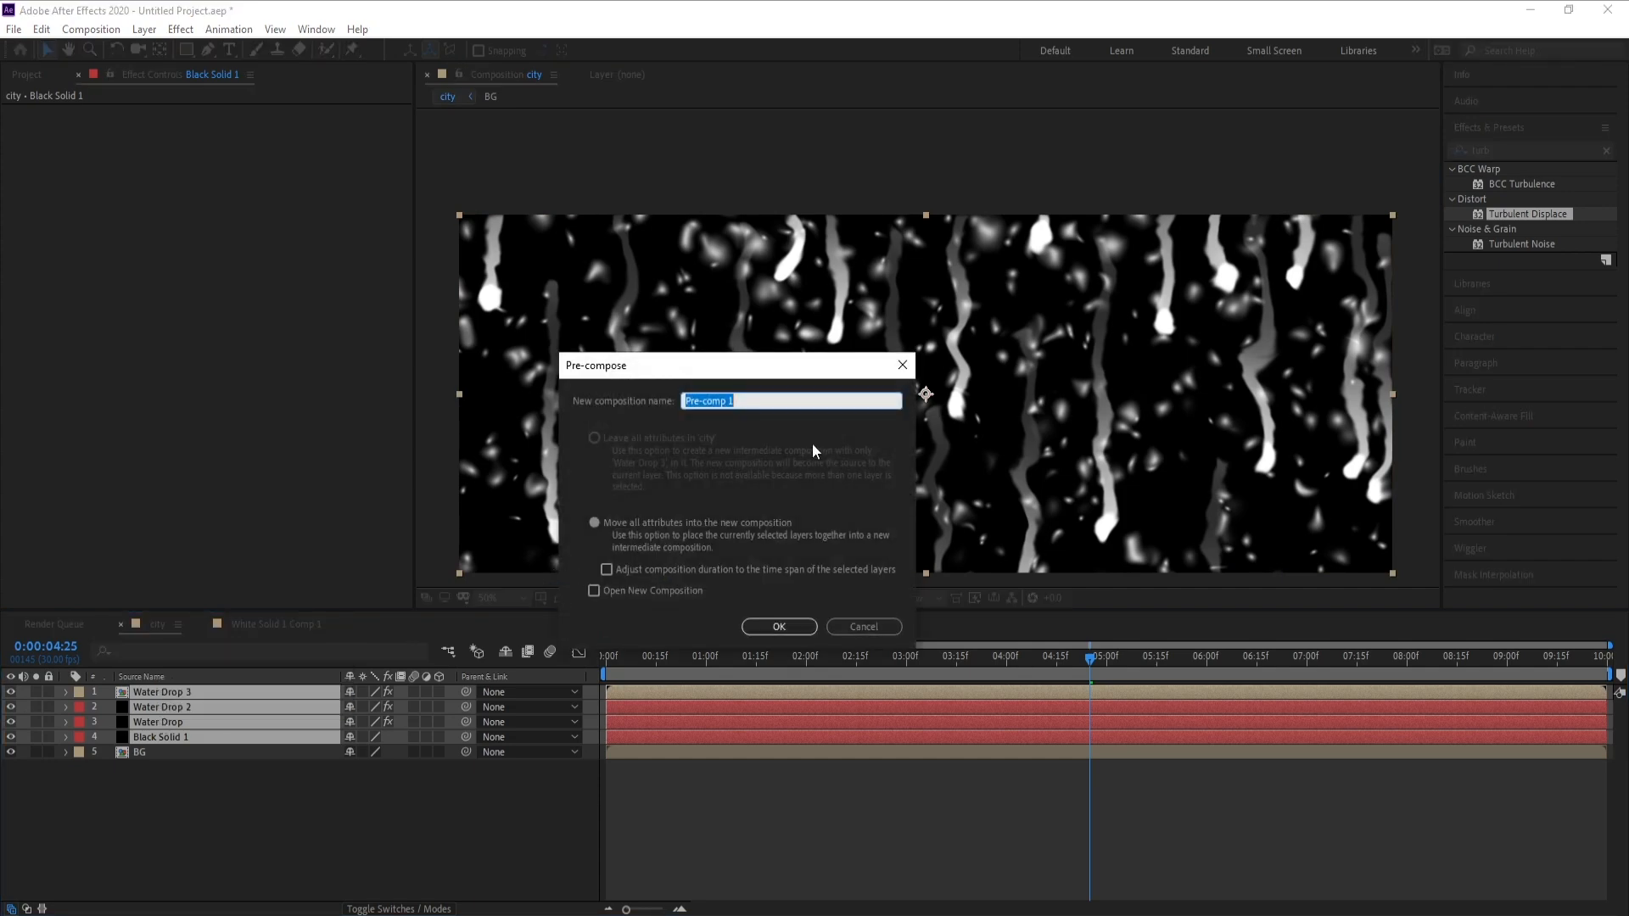
{"action": "type", "text": "Water Drop"}
{"action": "key", "text": "Return"}
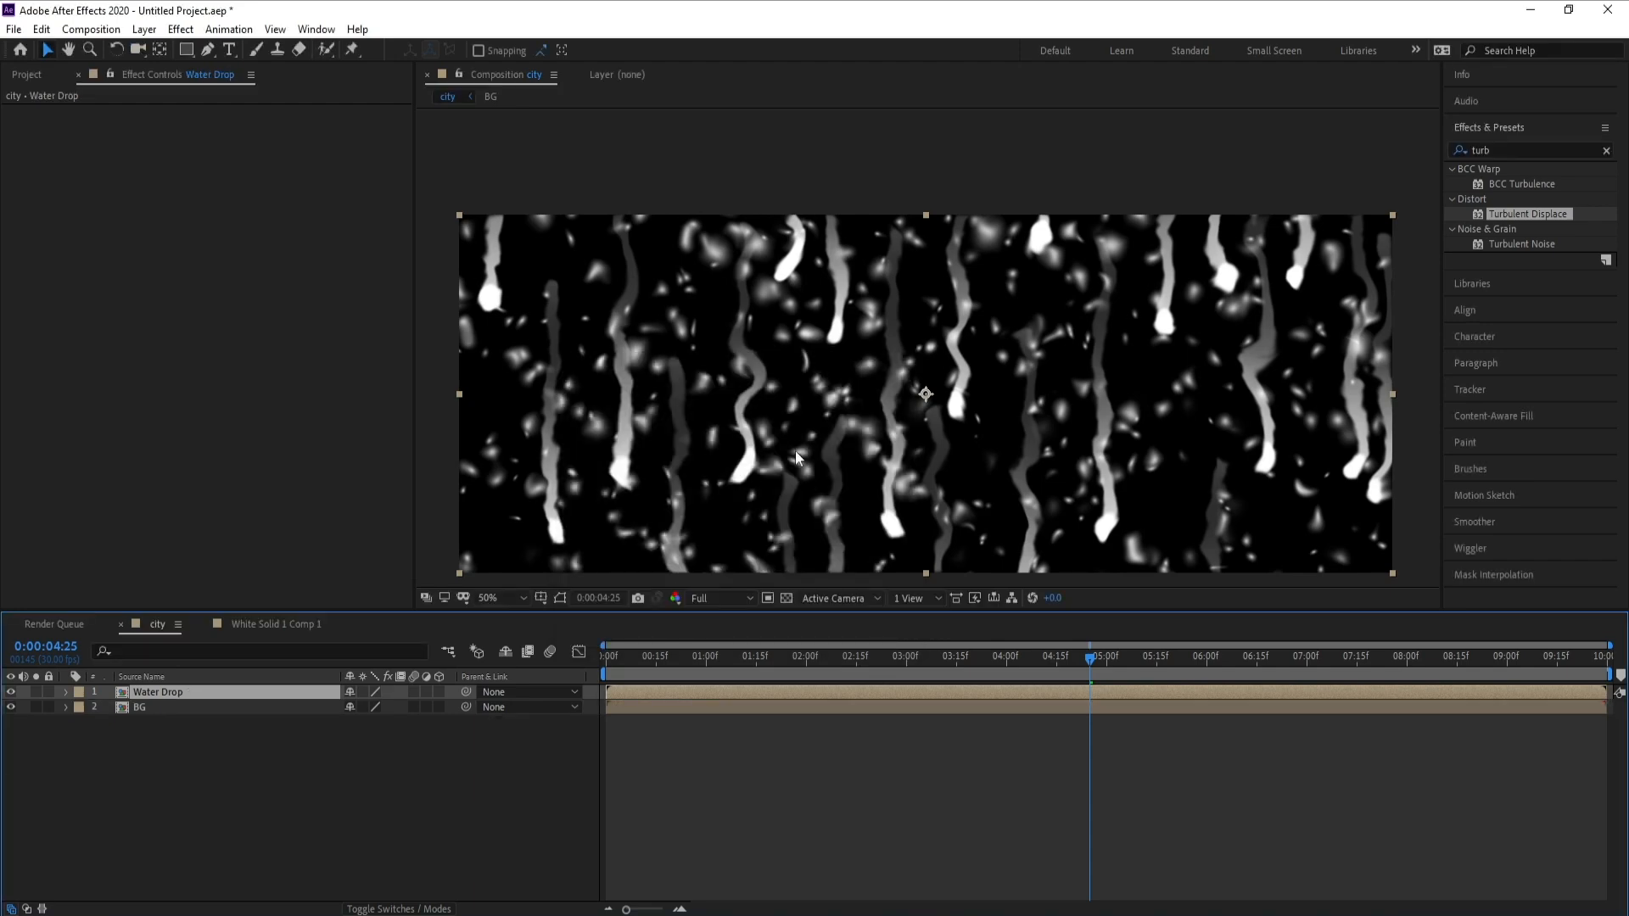
Step: Preview the Water Drop pre-comp from 0:00:04:25, and hide its layer in the city composition
{"action": "key", "text": "space"}
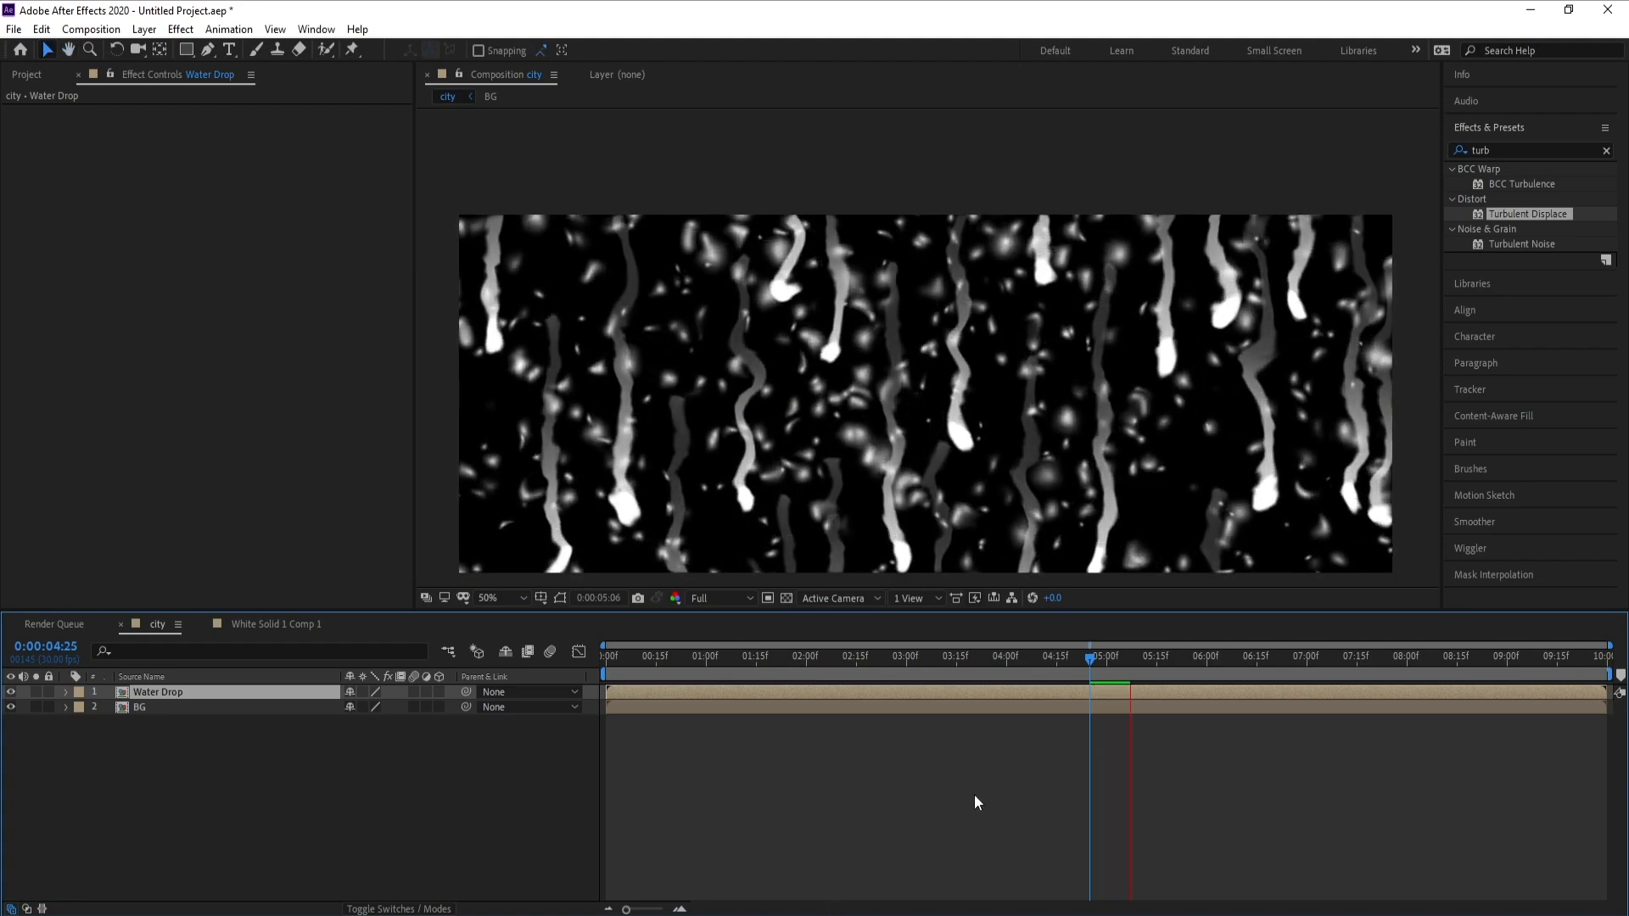
{"action": "key", "text": "space"}
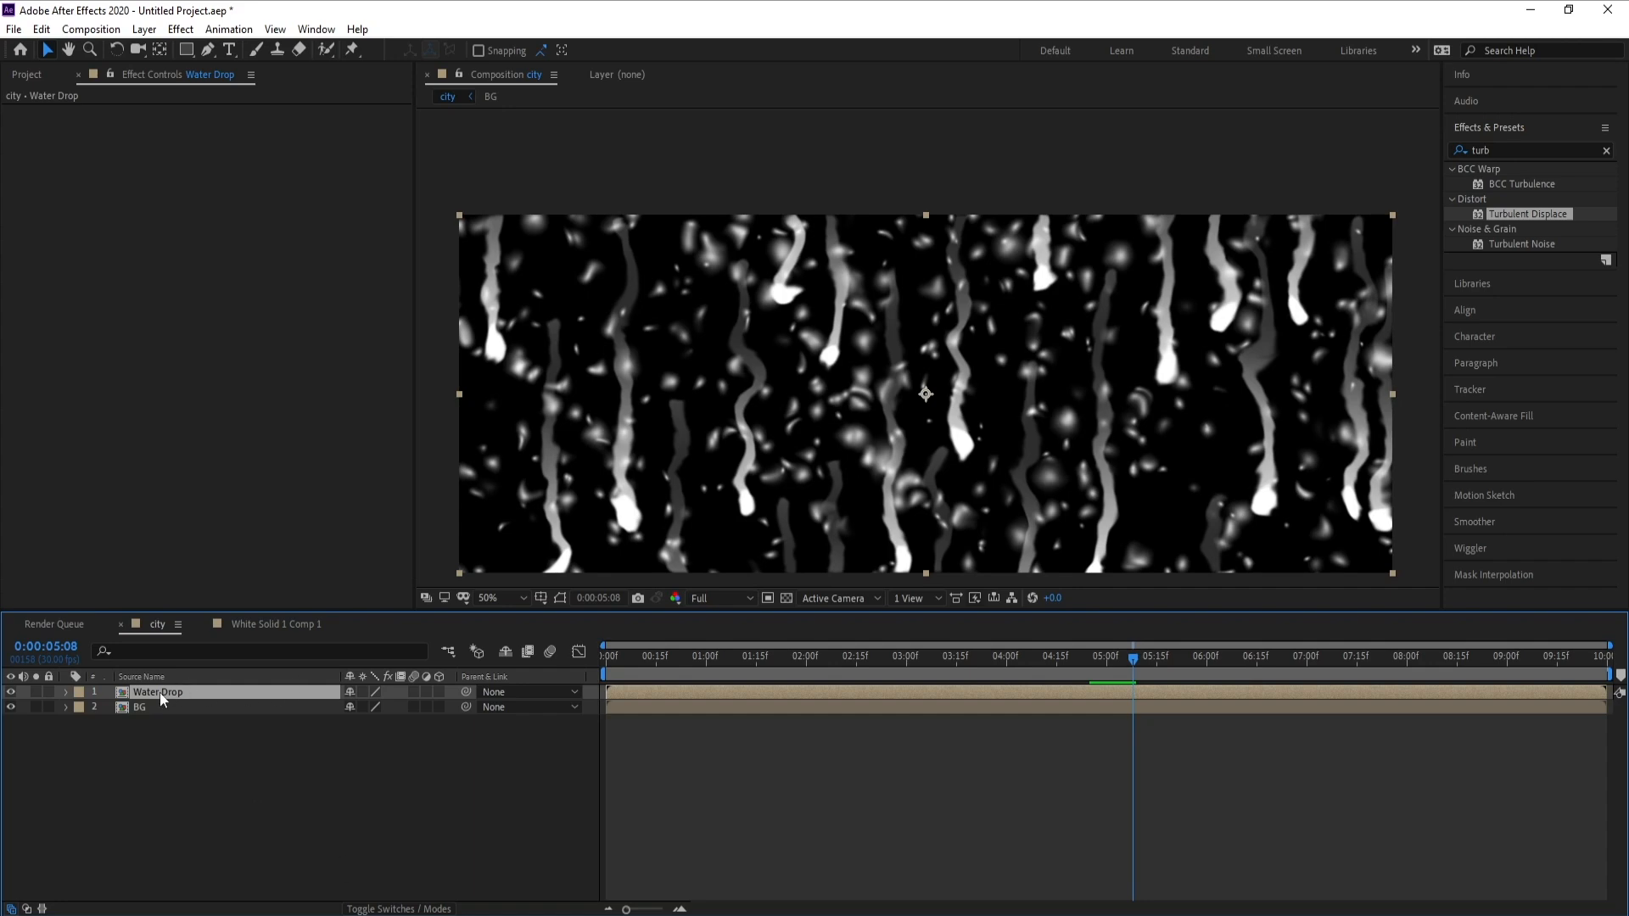
{"action": "left_click", "coordinate": [11, 692]}
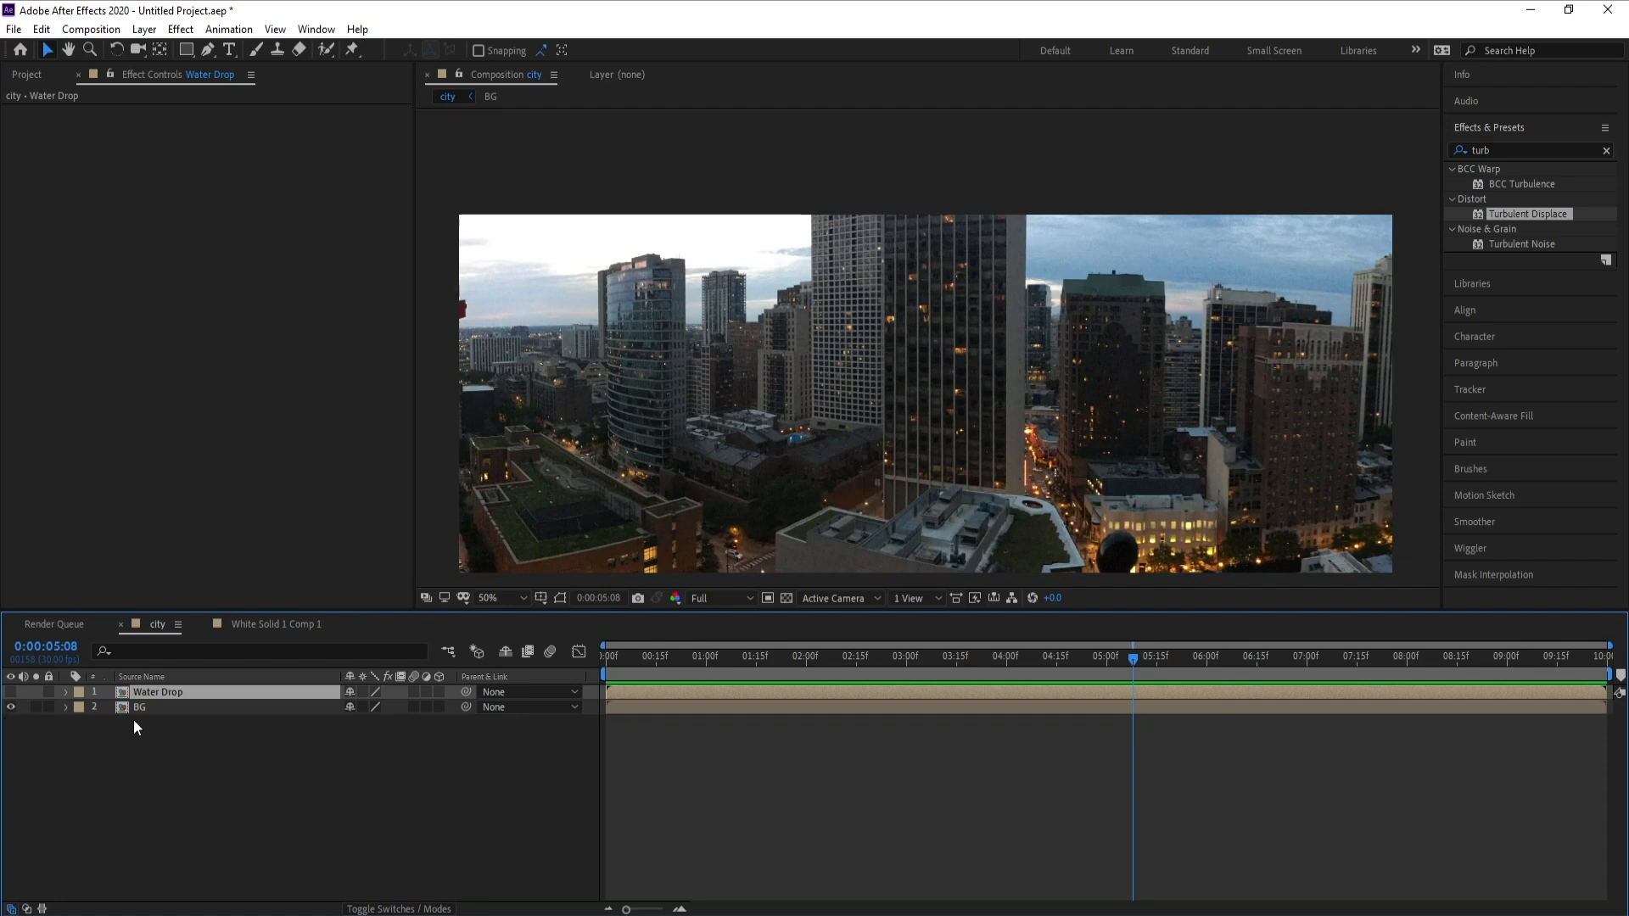
Step: Find the CC Glass effect and apply it to the BG layer
{"action": "left_click", "coordinate": [135, 711]}
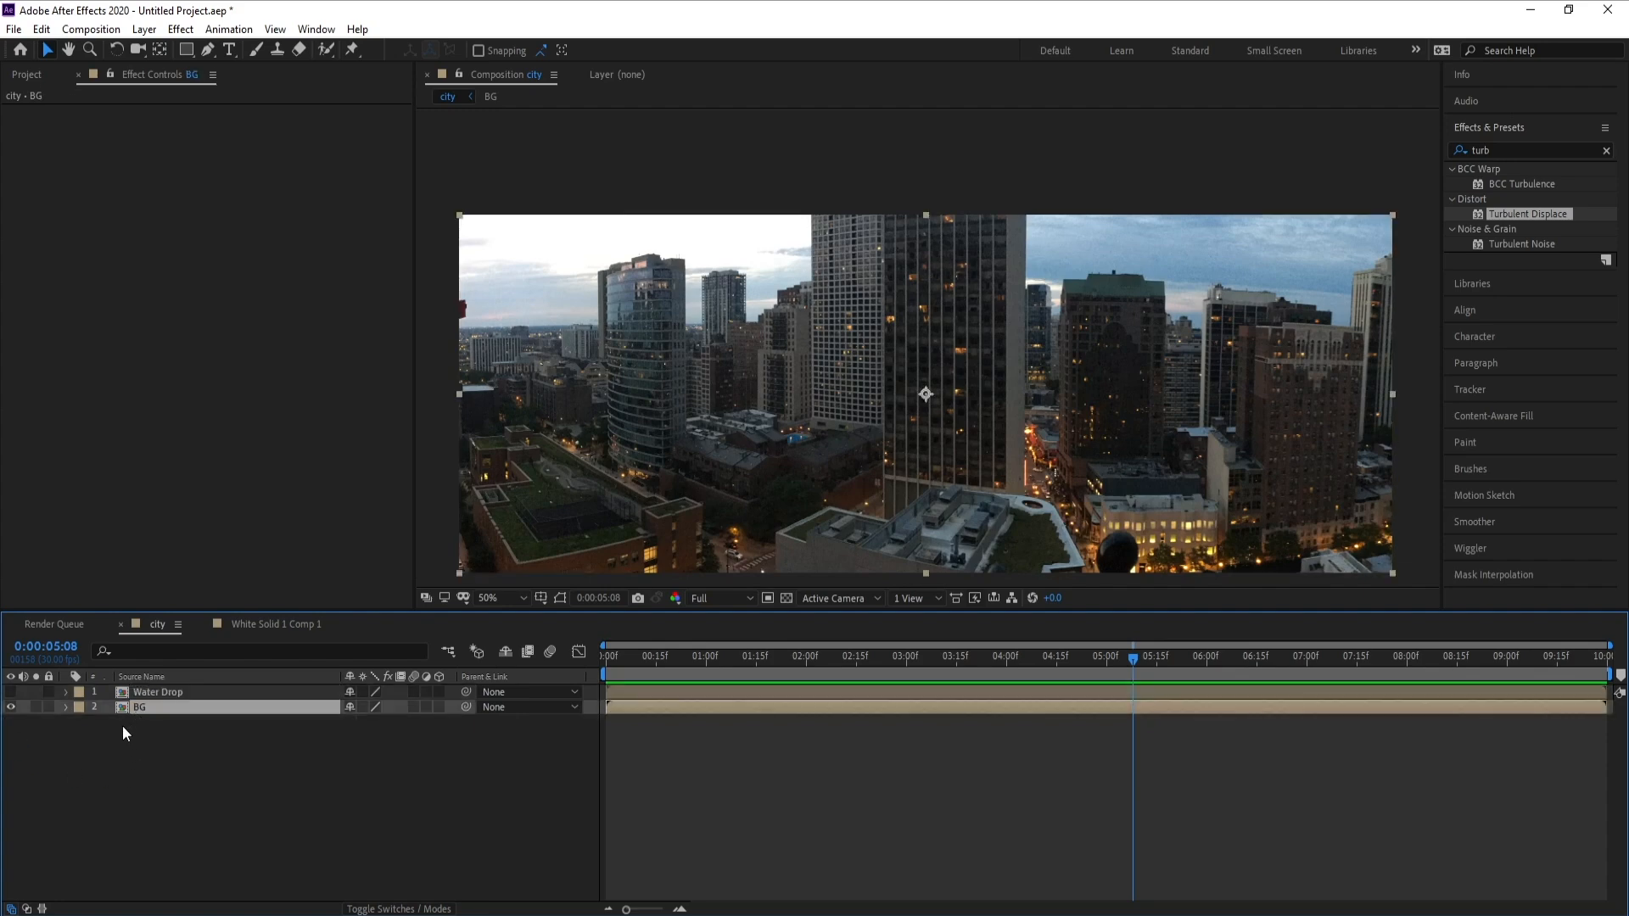
{"action": "left_click", "coordinate": [1510, 150]}
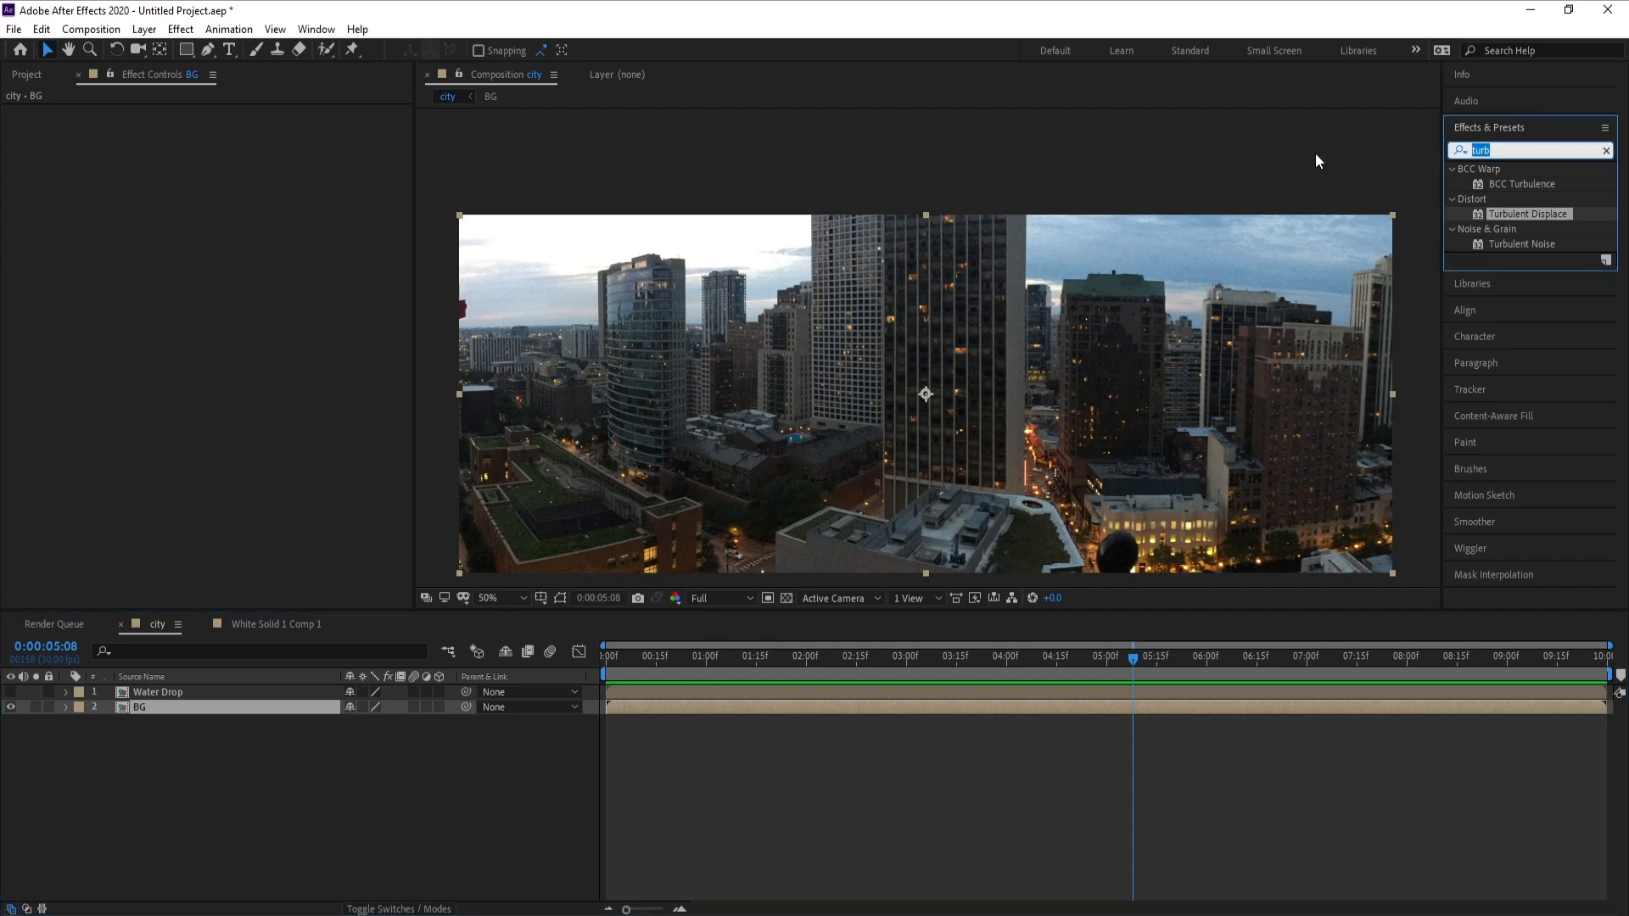
{"action": "type", "text": "ccgl"}
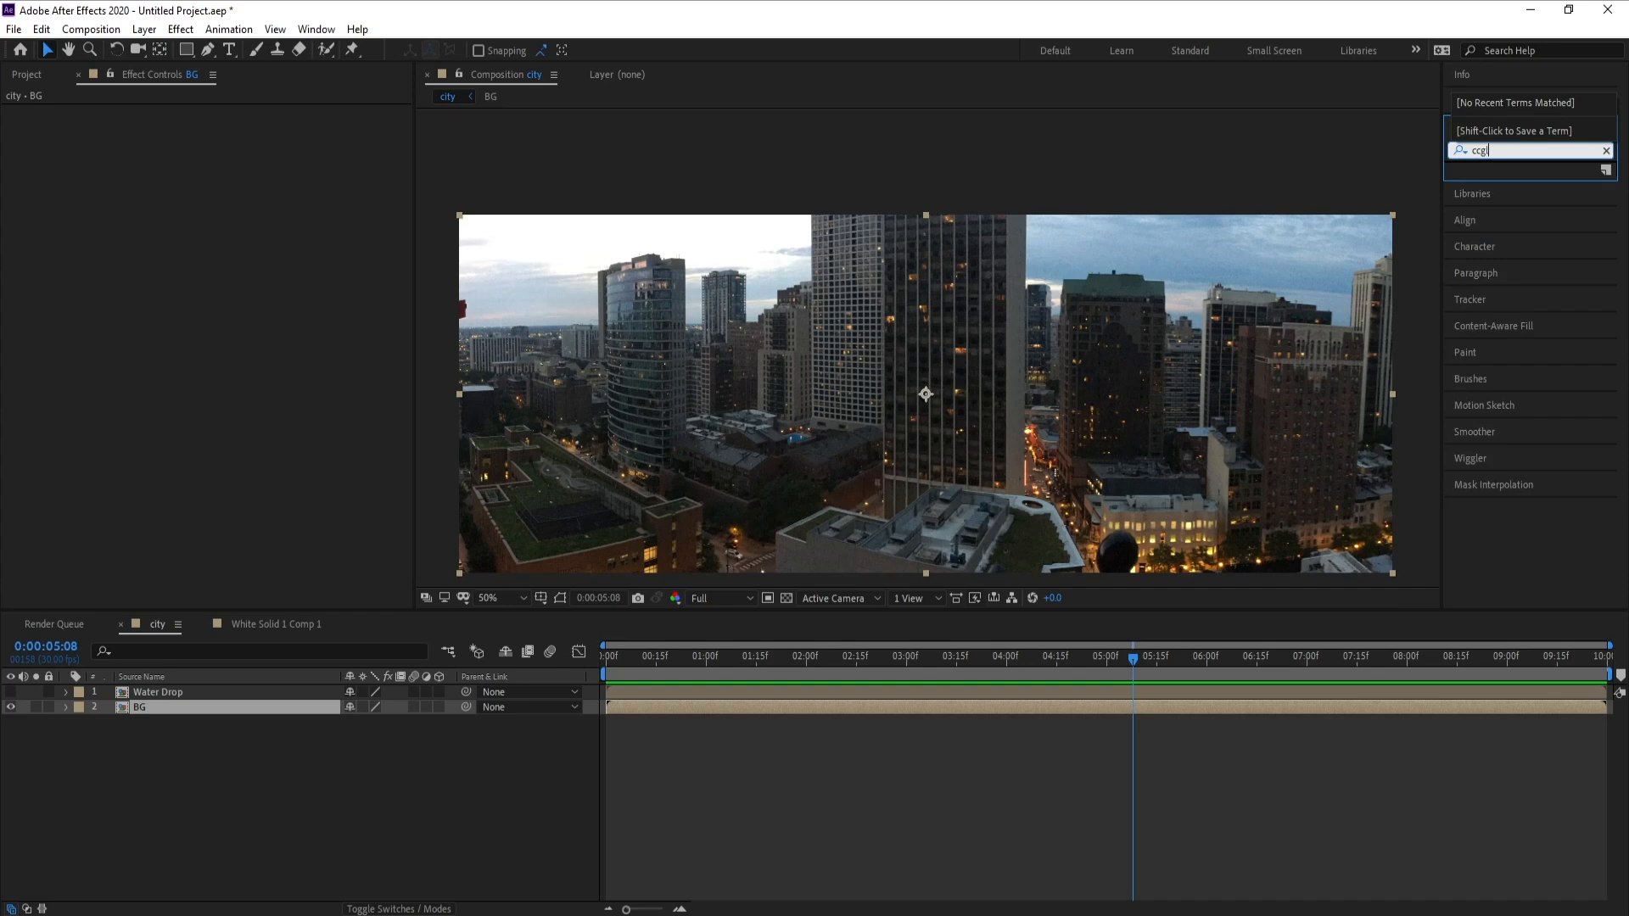
{"action": "type", "text": "a"}
{"action": "key", "text": "BackSpace"}
{"action": "key", "text": "BackSpace"}
{"action": "key", "text": "BackSpace"}
{"action": "key", "text": "BackSpace"}
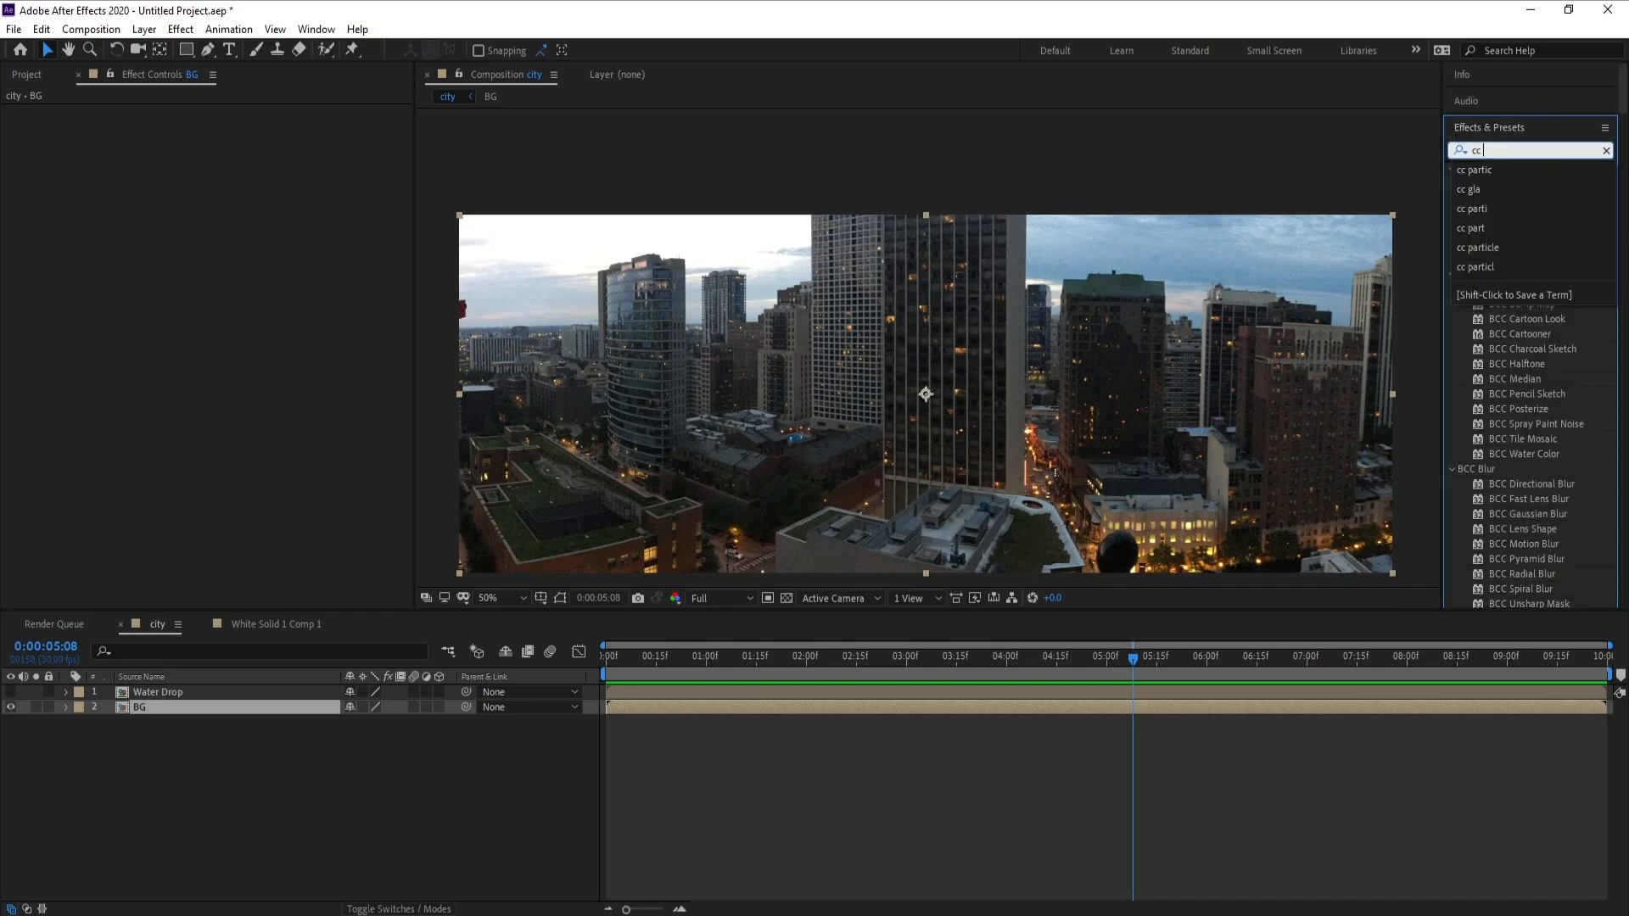
{"action": "type", "text": "gl"}
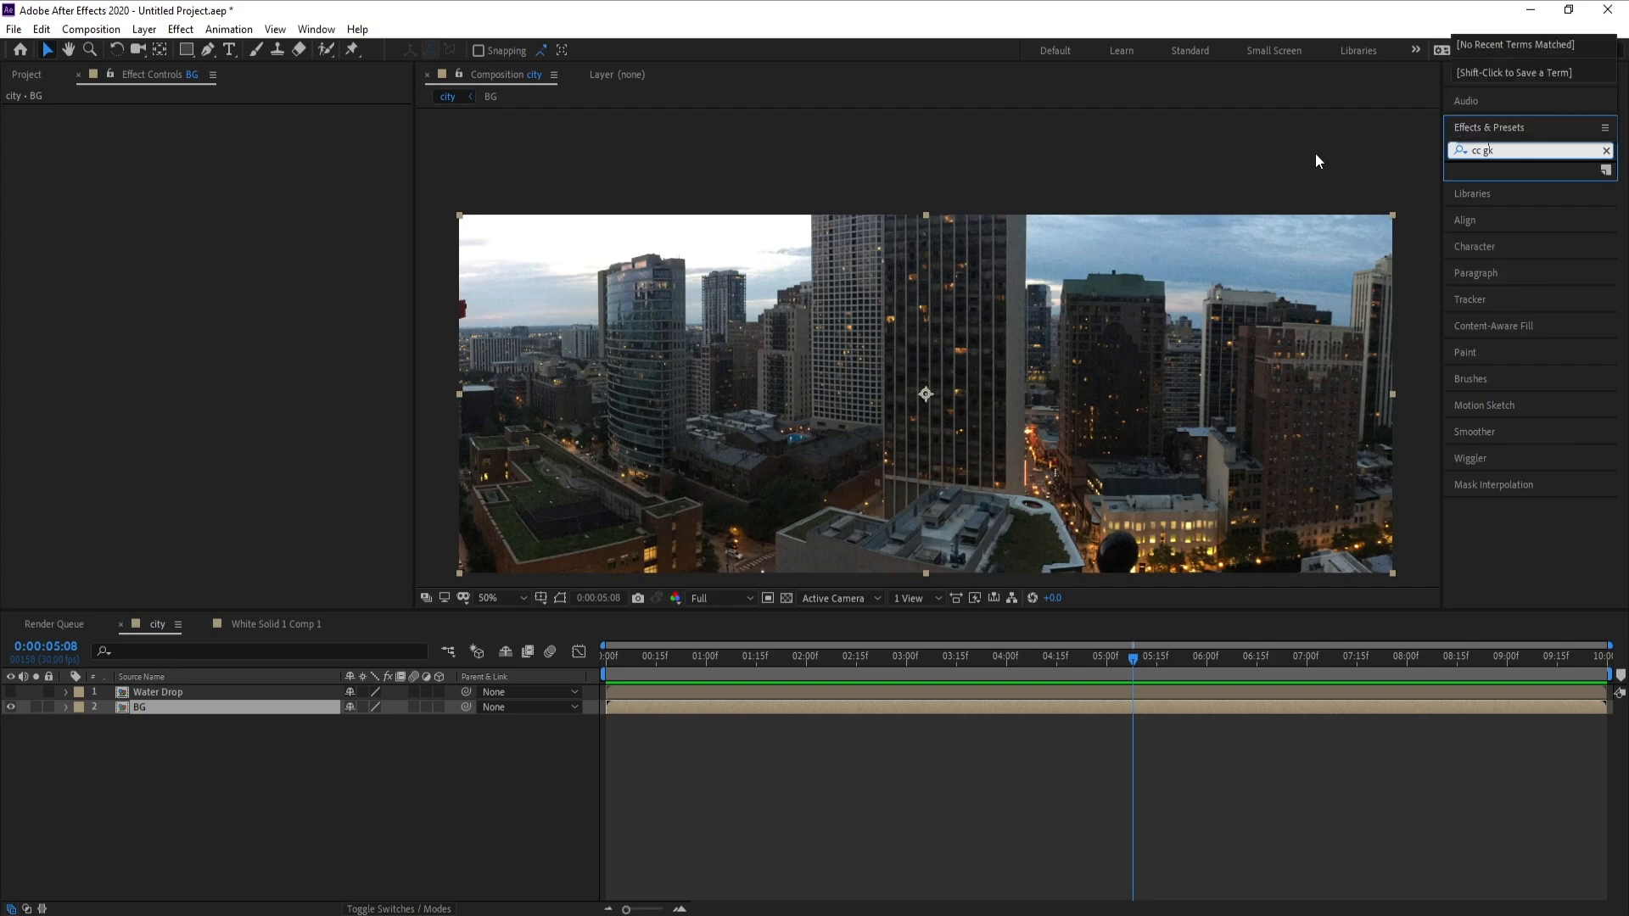
{"action": "type", "text": "a"}
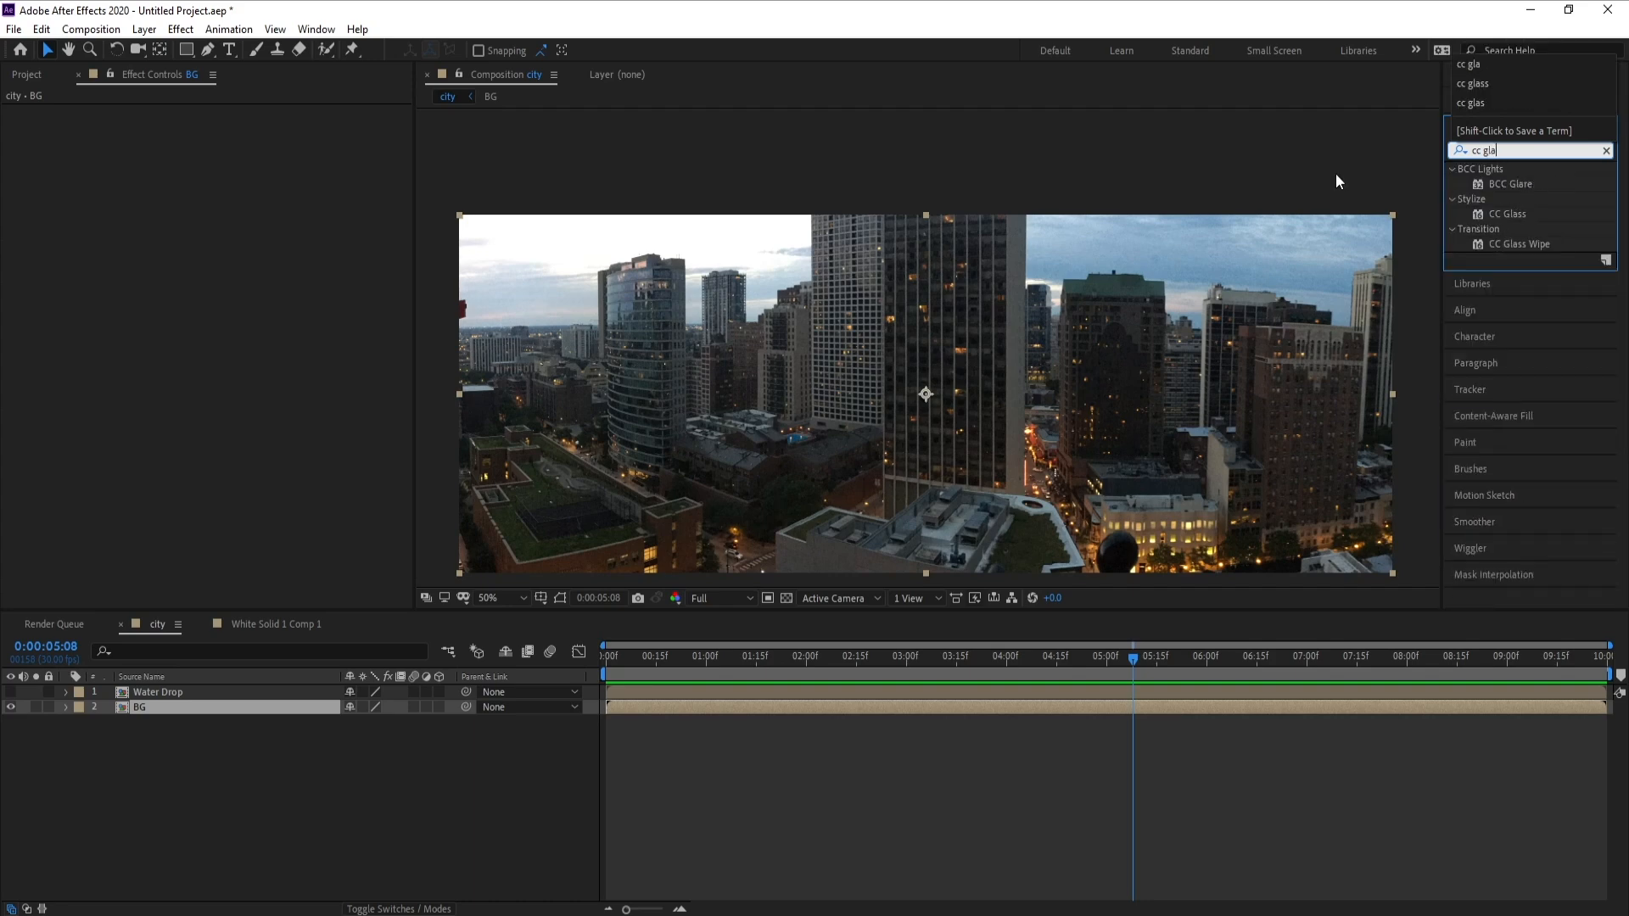
{"action": "left_click_drag", "start_coordinate": [1506, 218], "coordinate": [754, 715]}
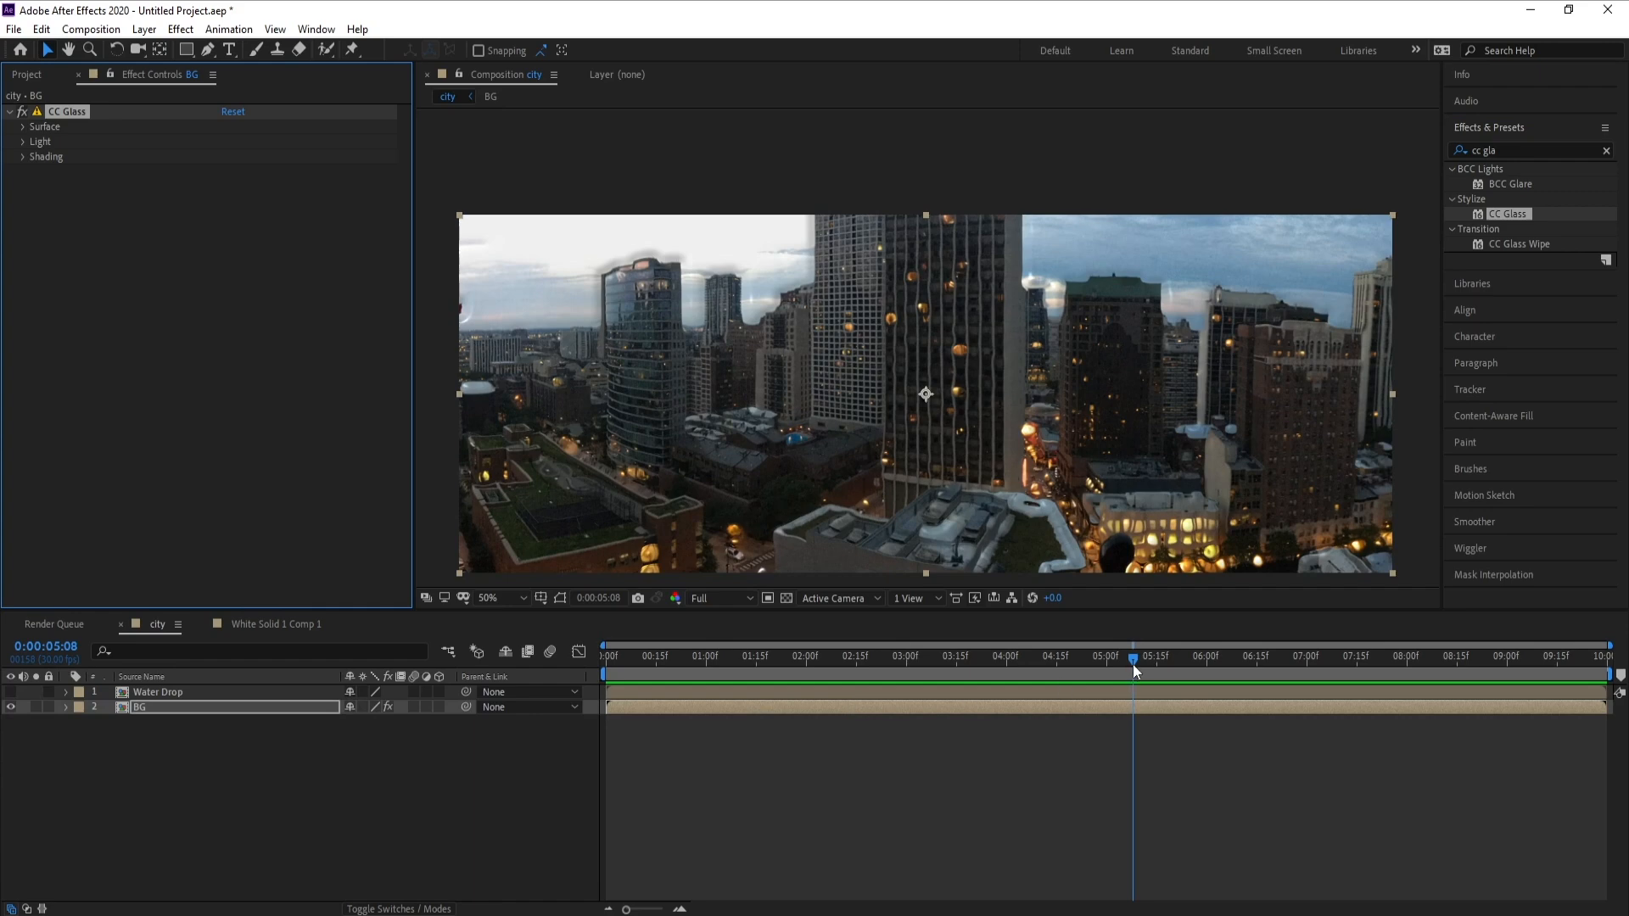
Step: At 0:00:04:14, set the CC Glass surface Bump Map to the Water Drop layer
{"action": "left_click_drag", "start_coordinate": [1132, 665], "coordinate": [1058, 670]}
{"action": "key", "text": "/"}
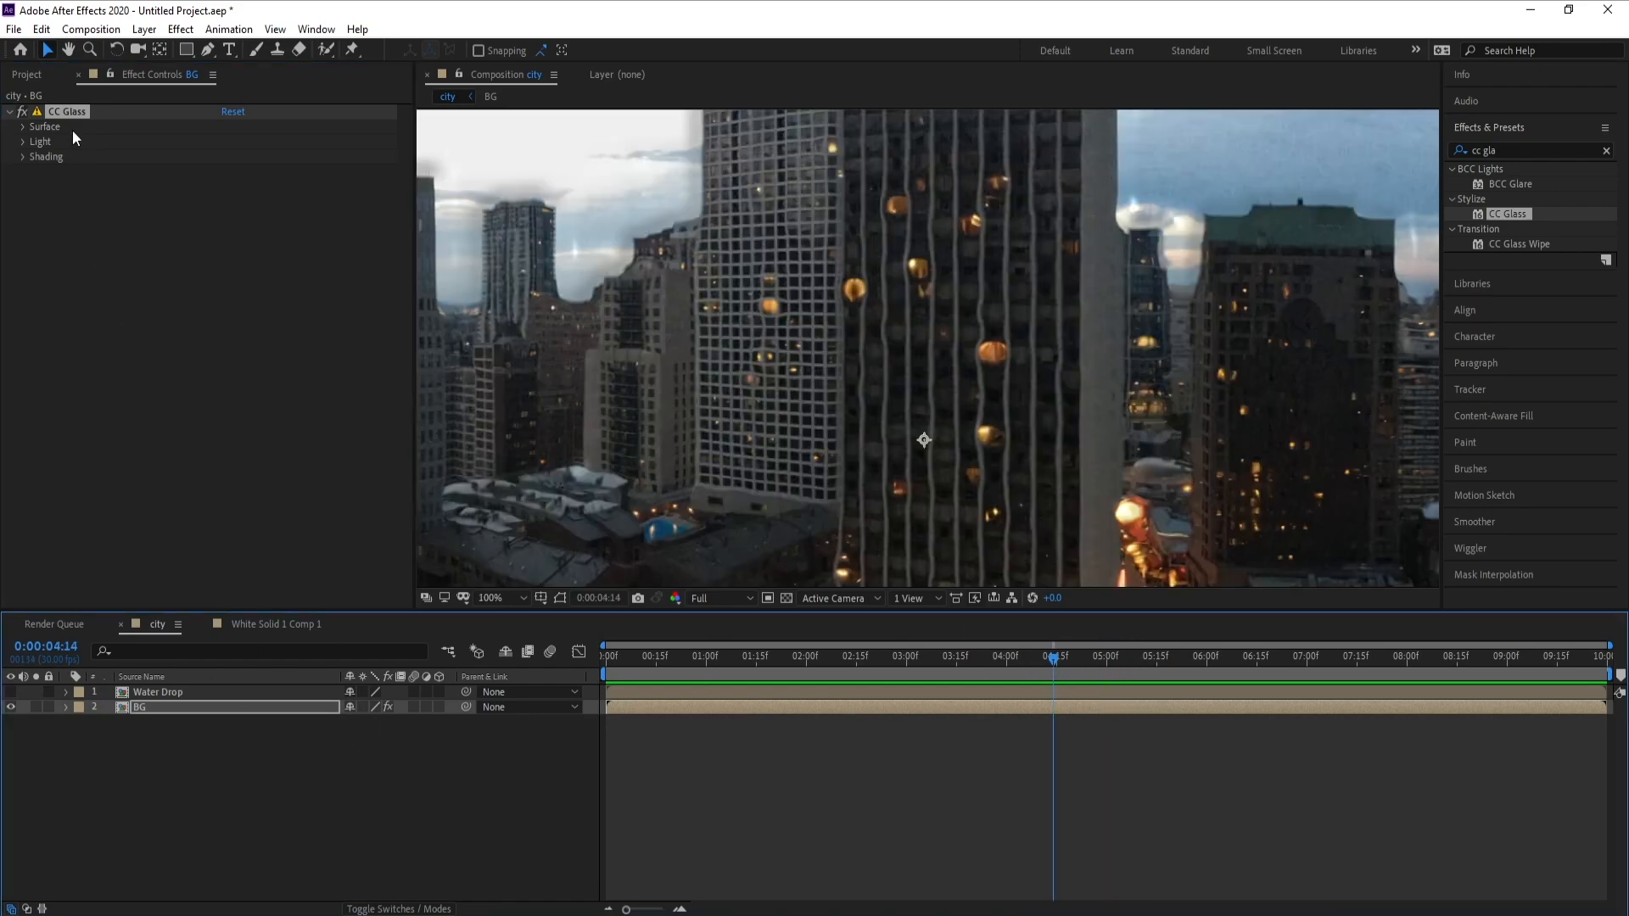
{"action": "left_click", "coordinate": [23, 129]}
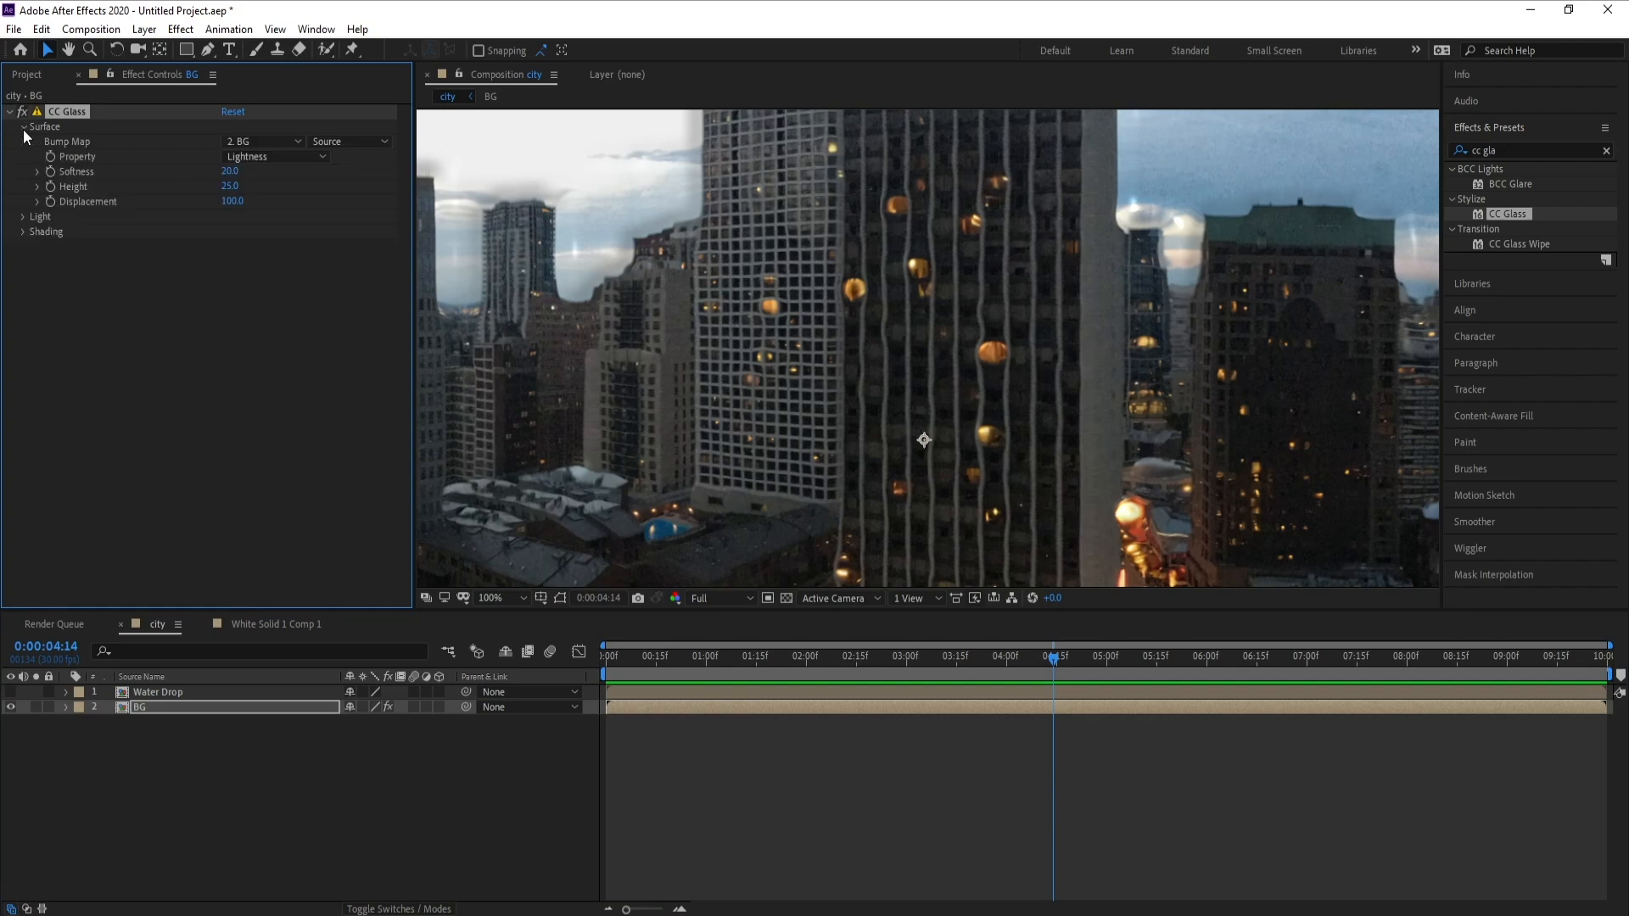
{"action": "left_click", "coordinate": [247, 144]}
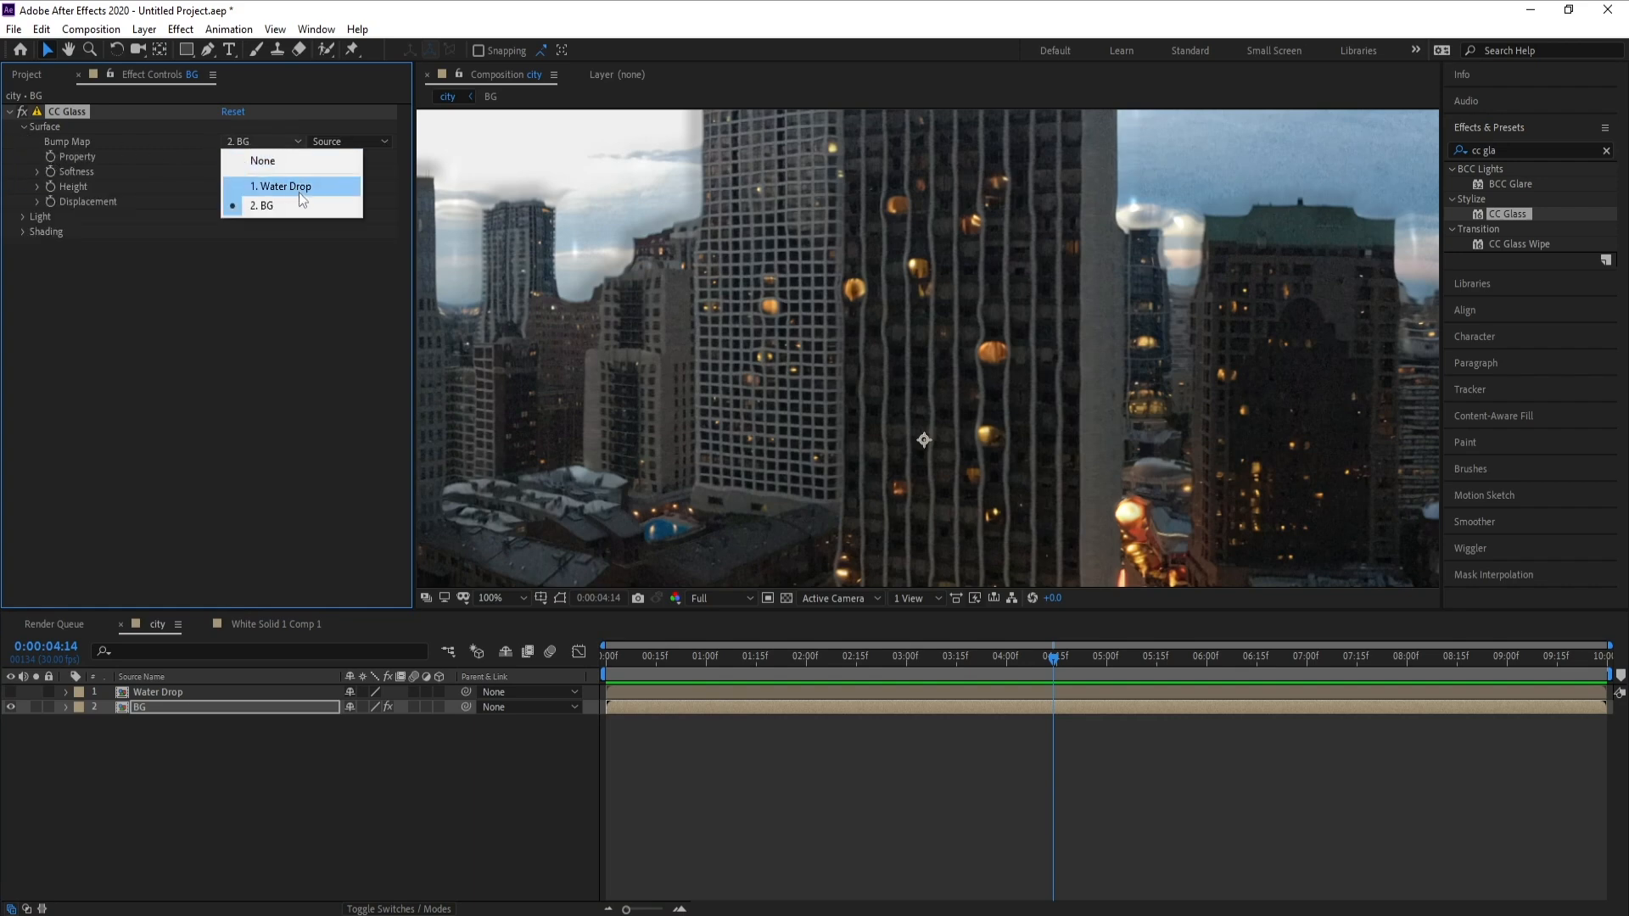
{"action": "left_click", "coordinate": [276, 193]}
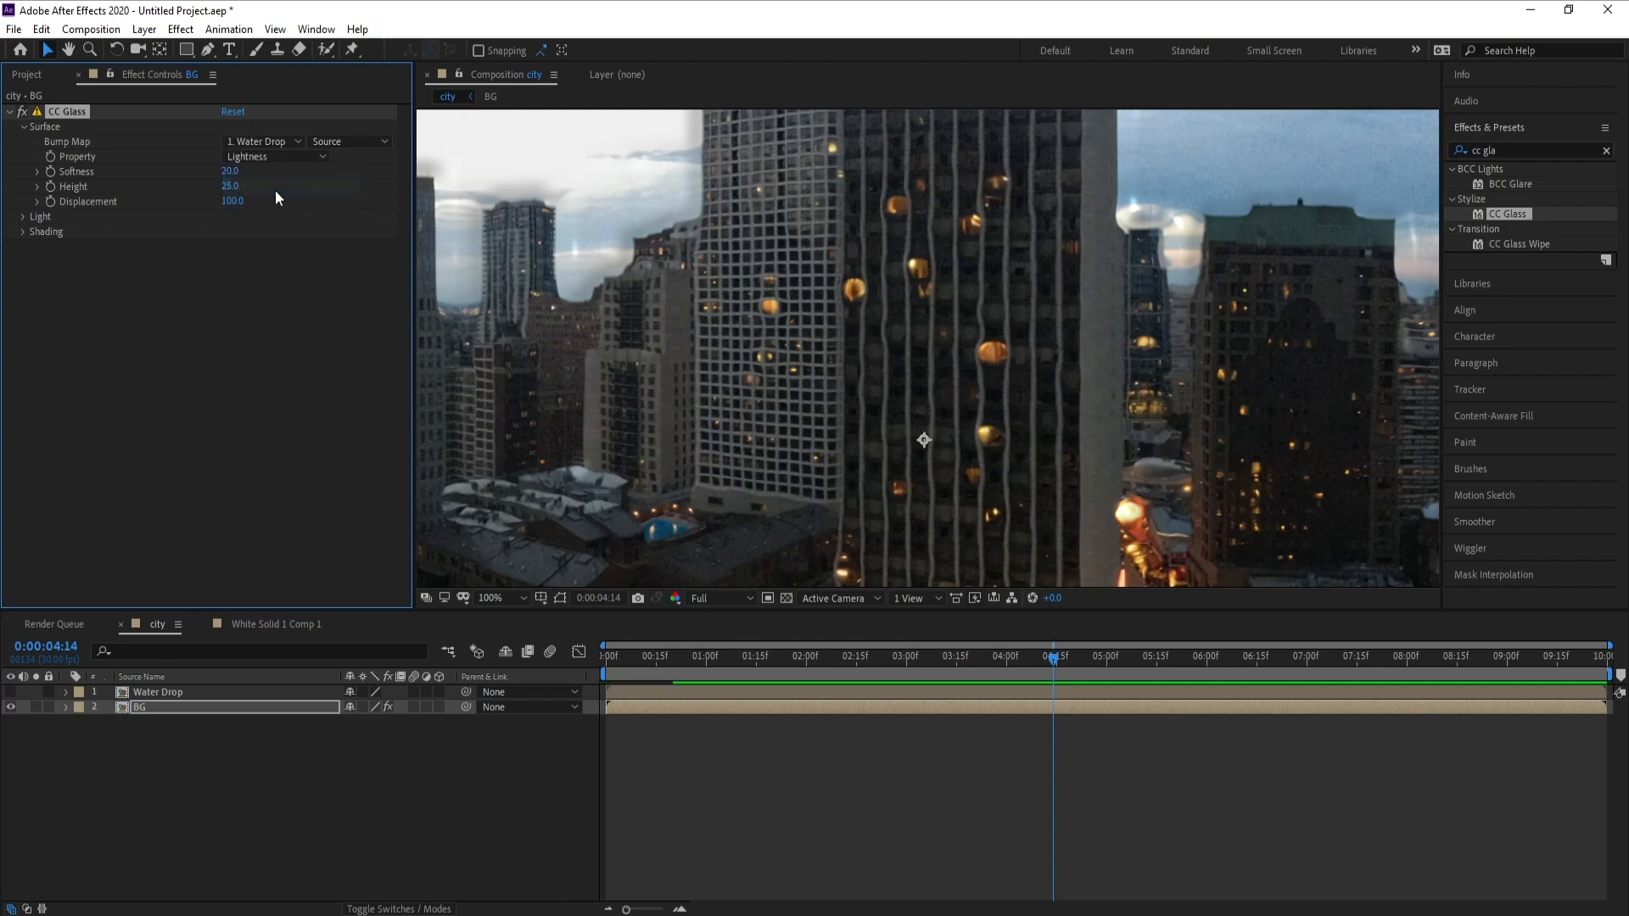
{"action": "scroll", "coordinate": [1003, 421], "scroll_direction": "down", "scroll_amount": 4}
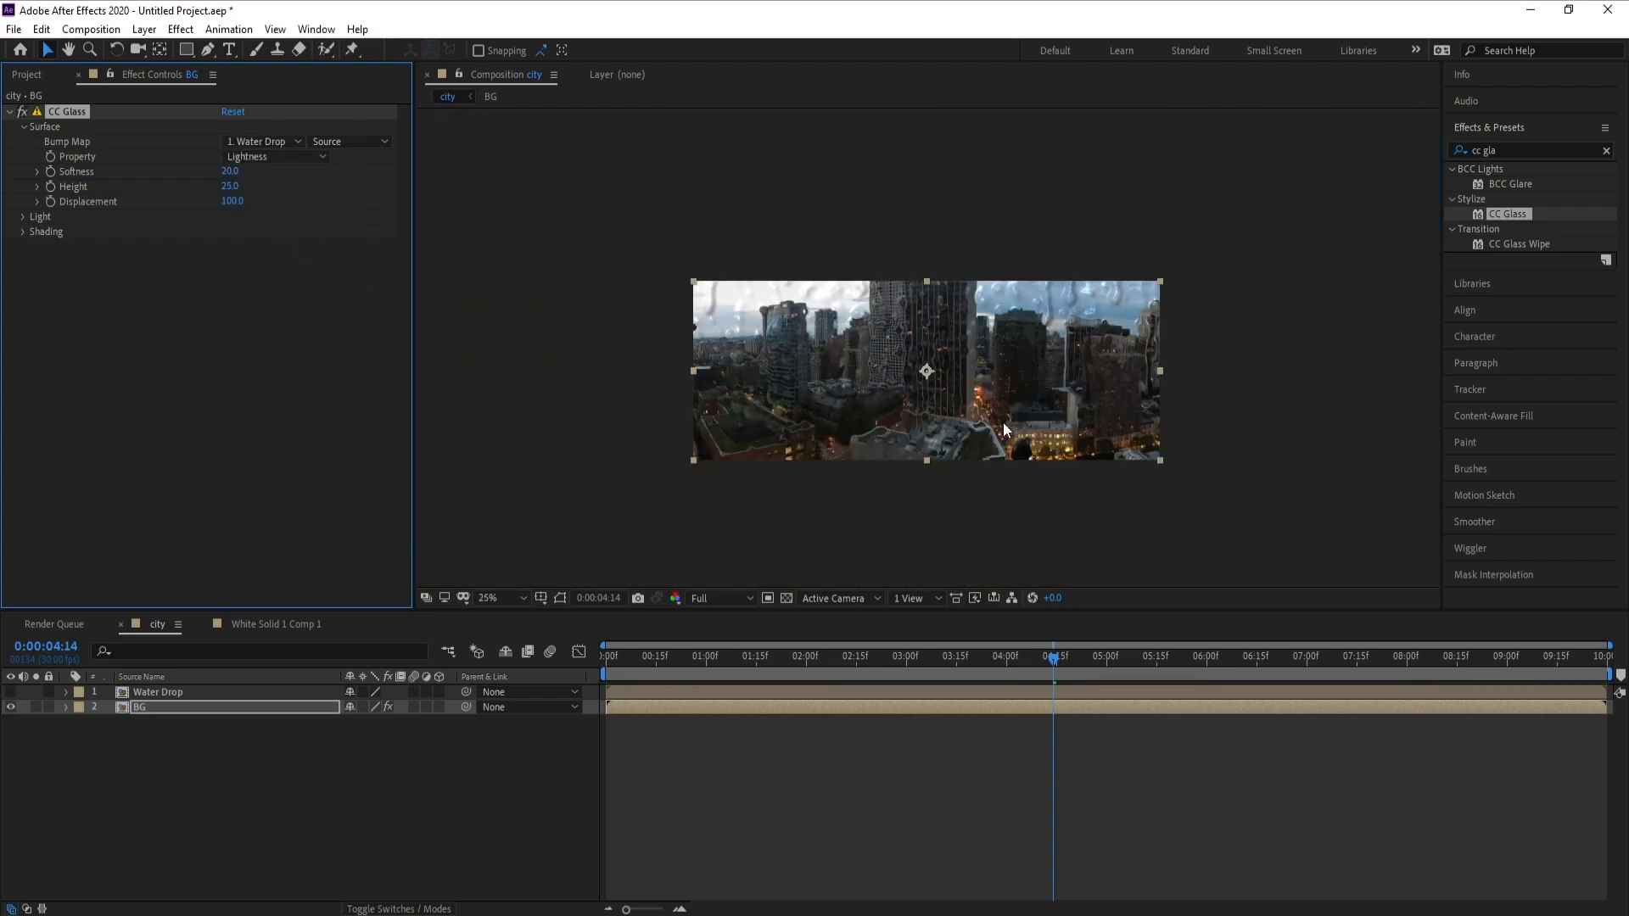
{"action": "scroll", "coordinate": [1005, 421], "scroll_direction": "up", "scroll_amount": 3}
{"action": "scroll", "coordinate": [1005, 421], "scroll_direction": "down", "scroll_amount": 1}
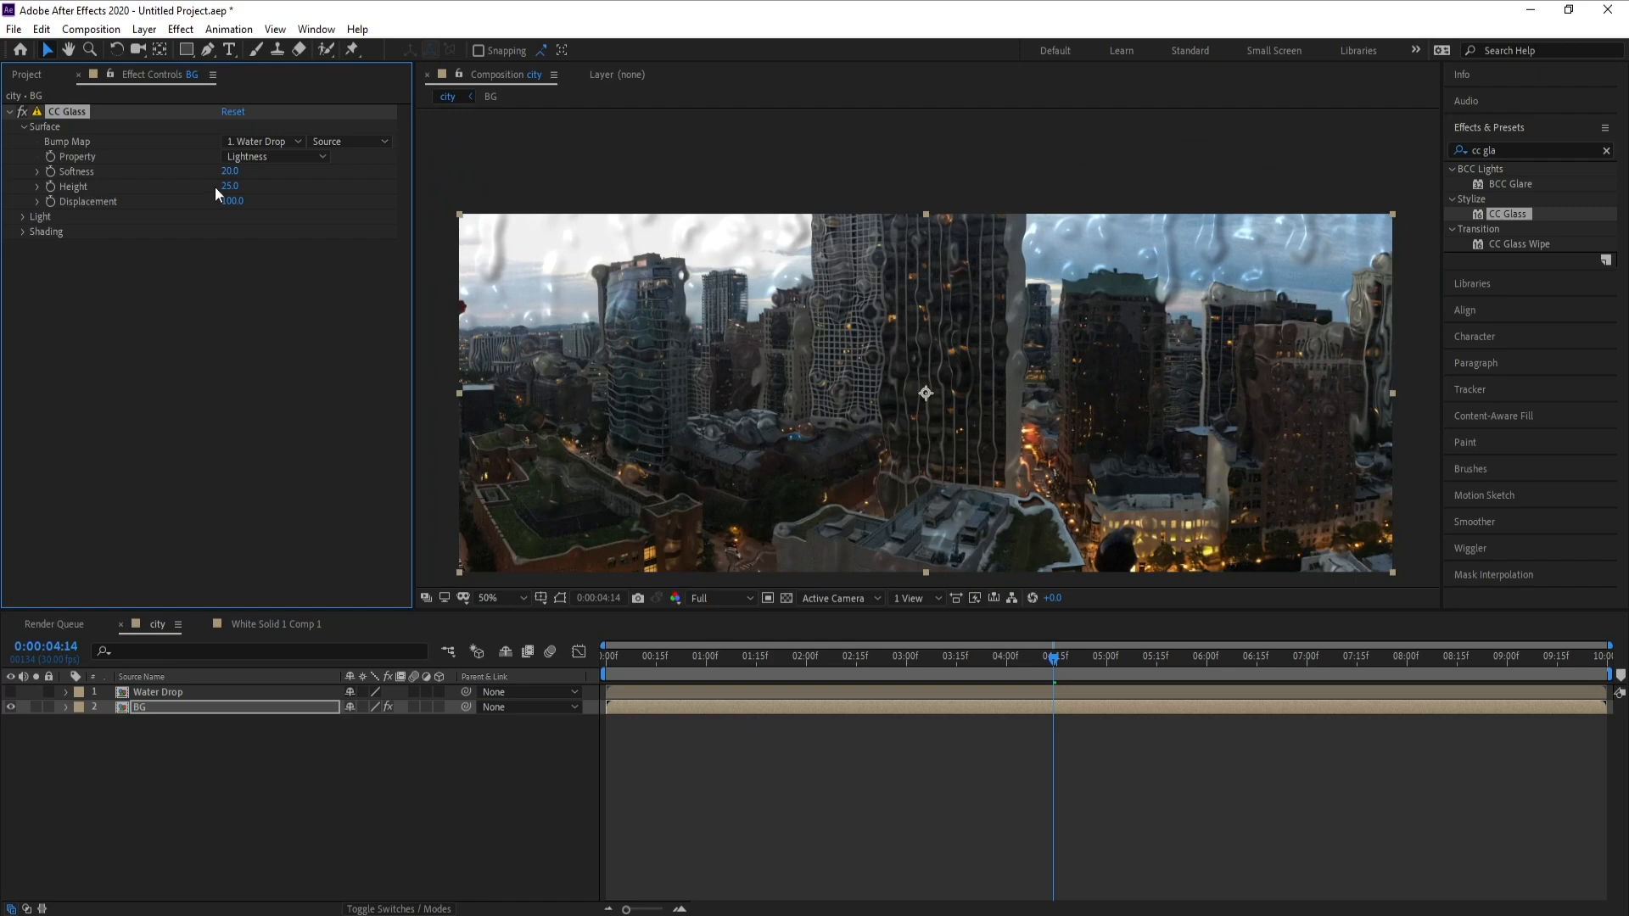
Step: Set the CC Glass Softness to 0 and preview the drops on the city image from 0:00:04:14
{"action": "left_click", "coordinate": [230, 171]}
{"action": "type", "text": "0"}
{"action": "key", "text": "Return"}
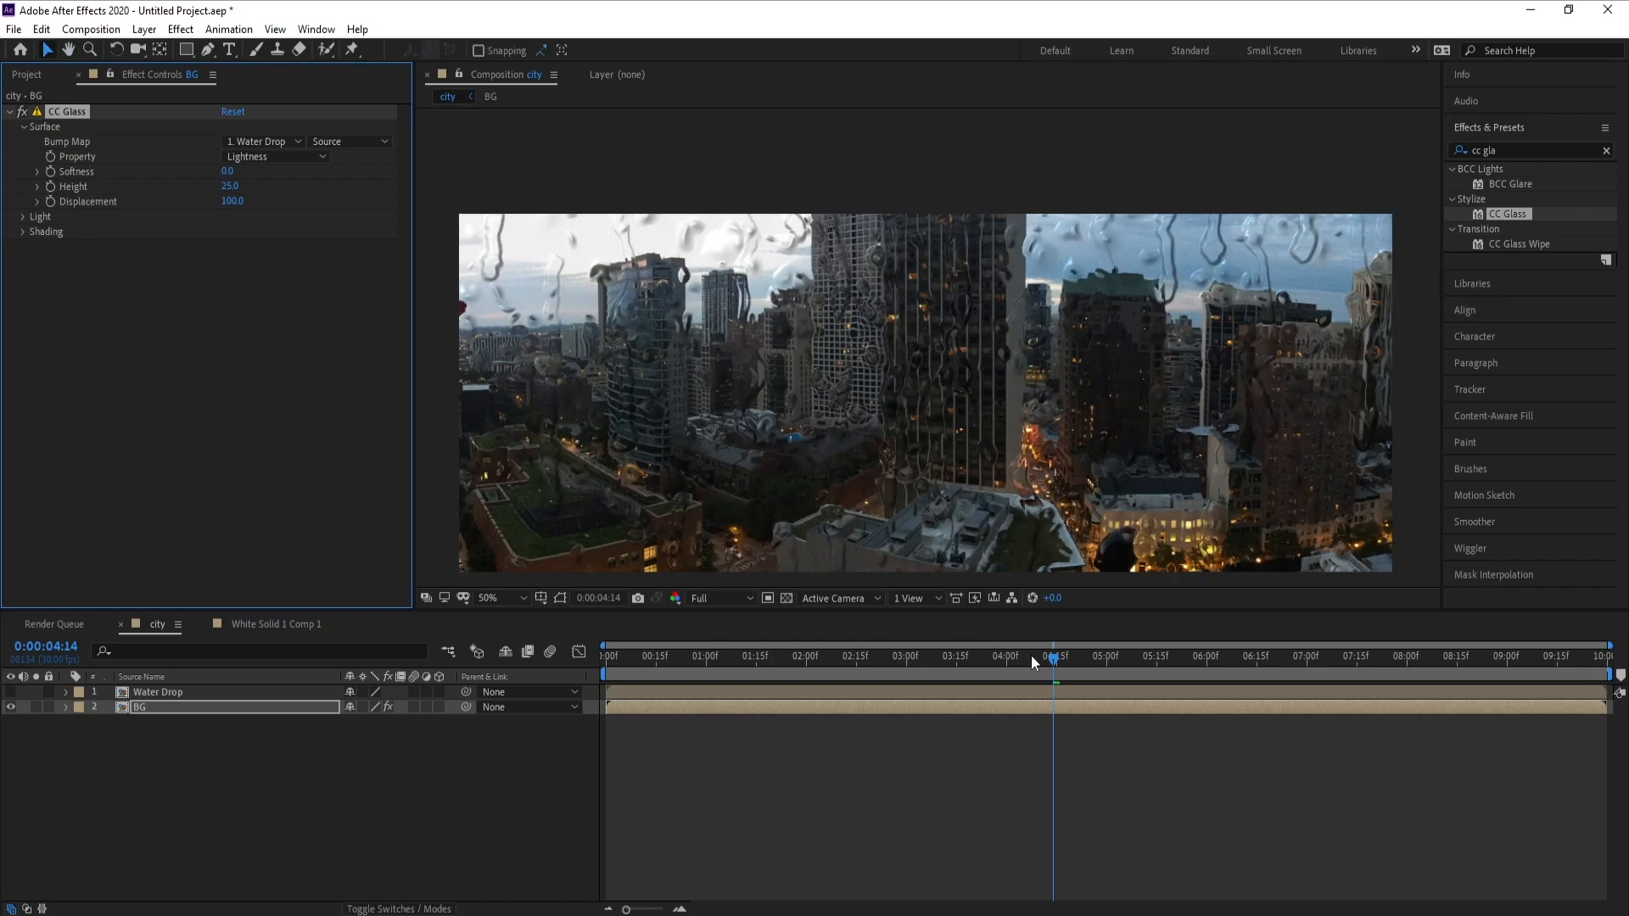
{"action": "key", "text": "space"}
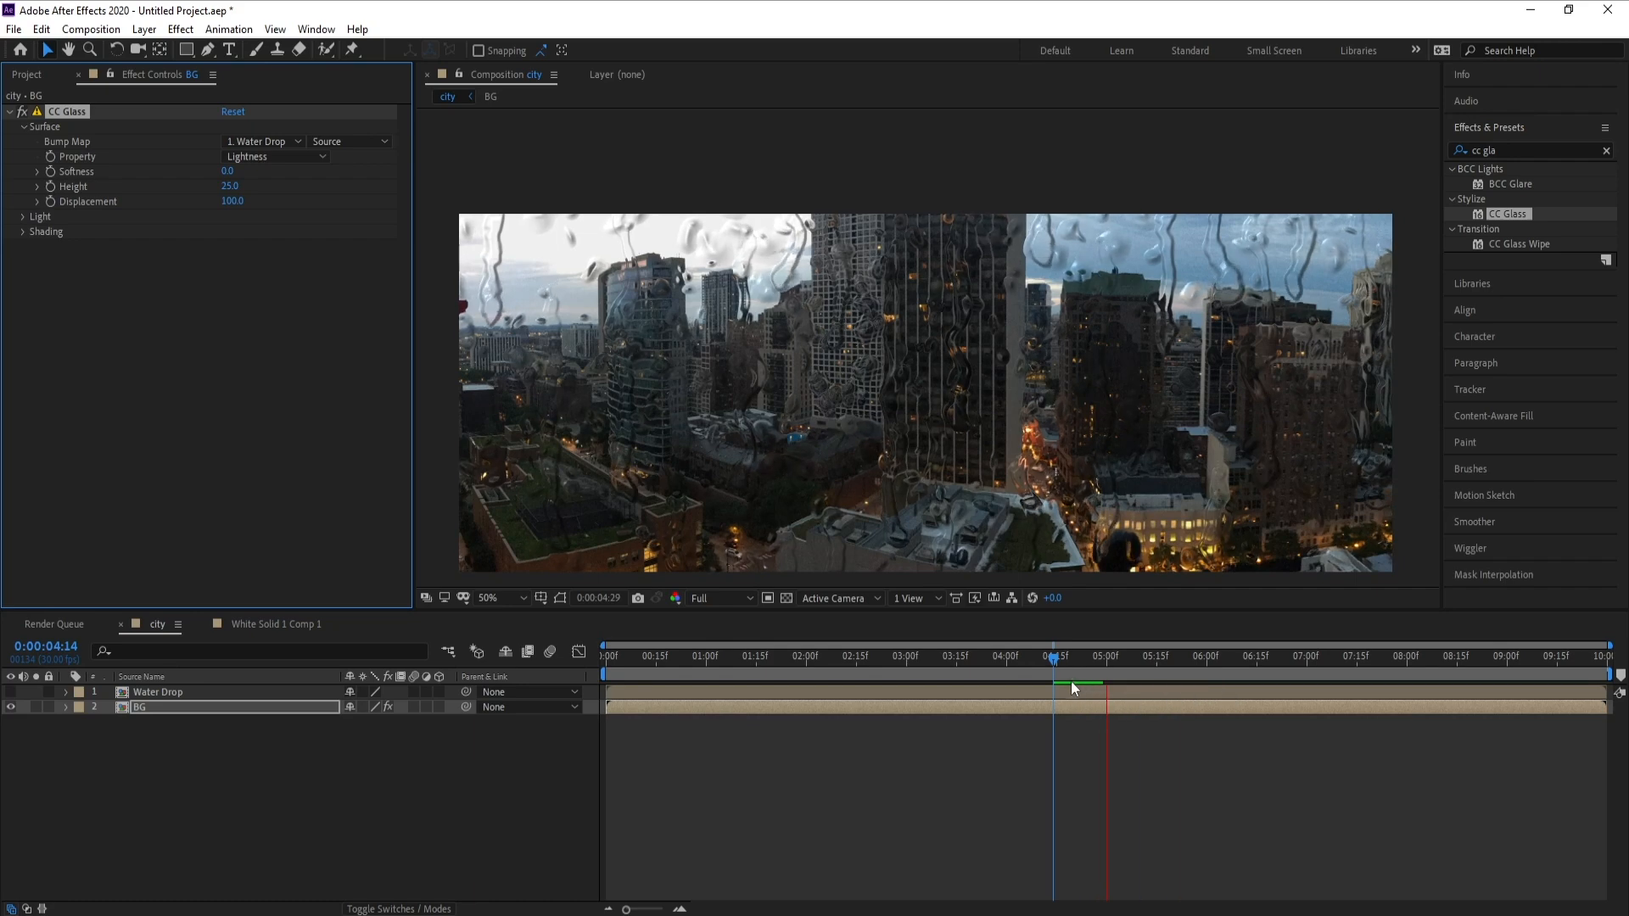
{"action": "left_click", "coordinate": [1055, 661]}
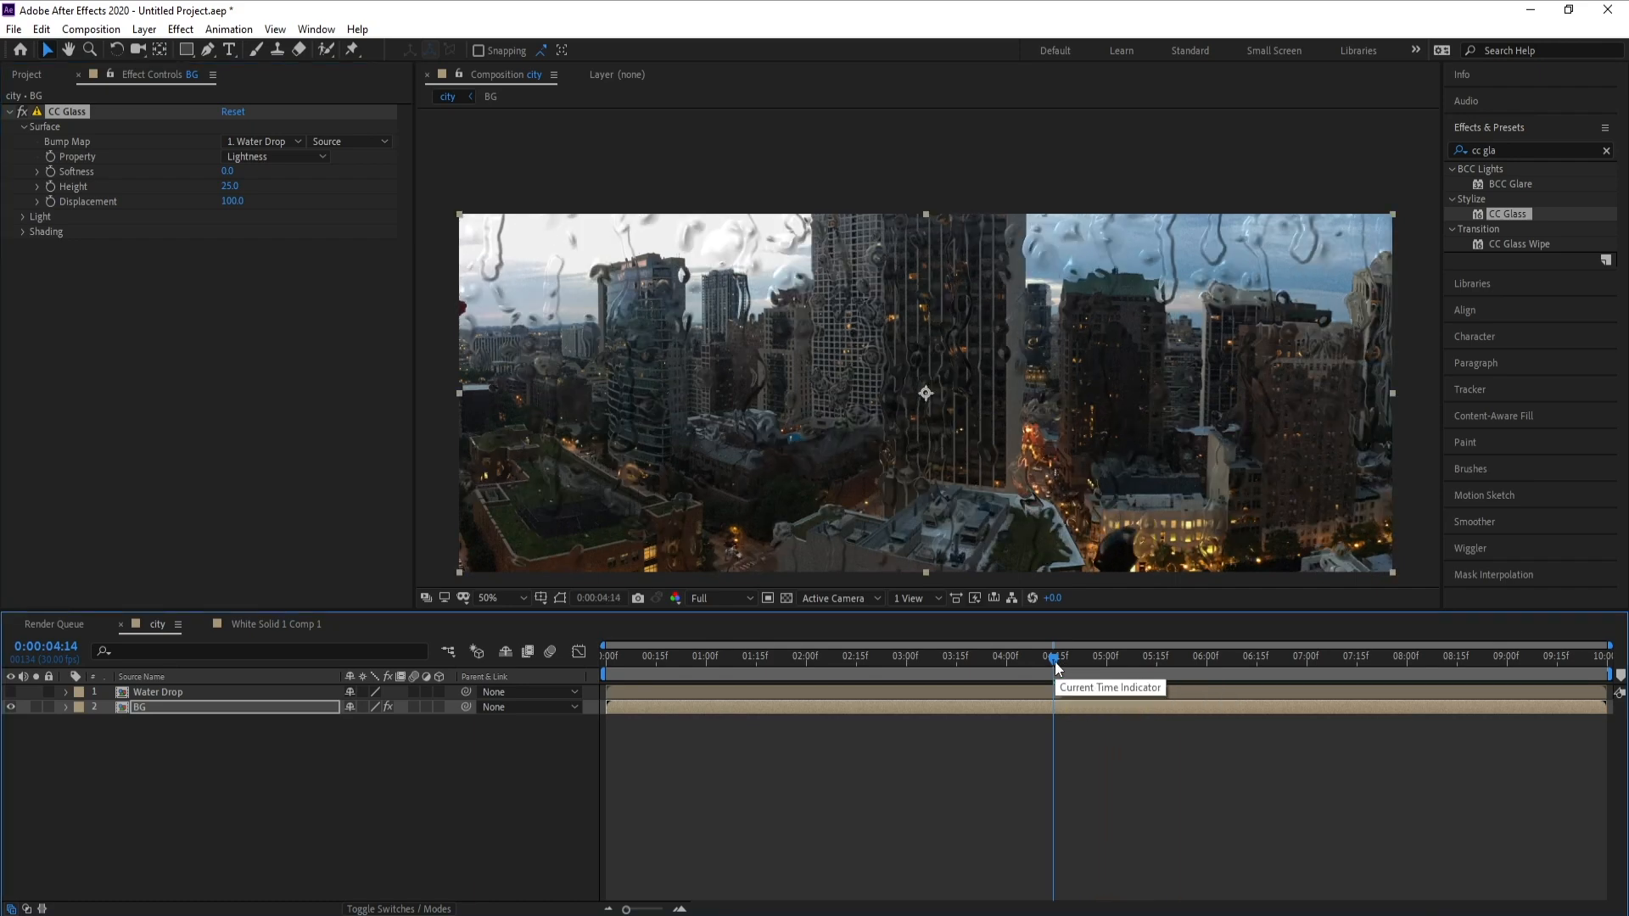
{"action": "key", "text": "space"}
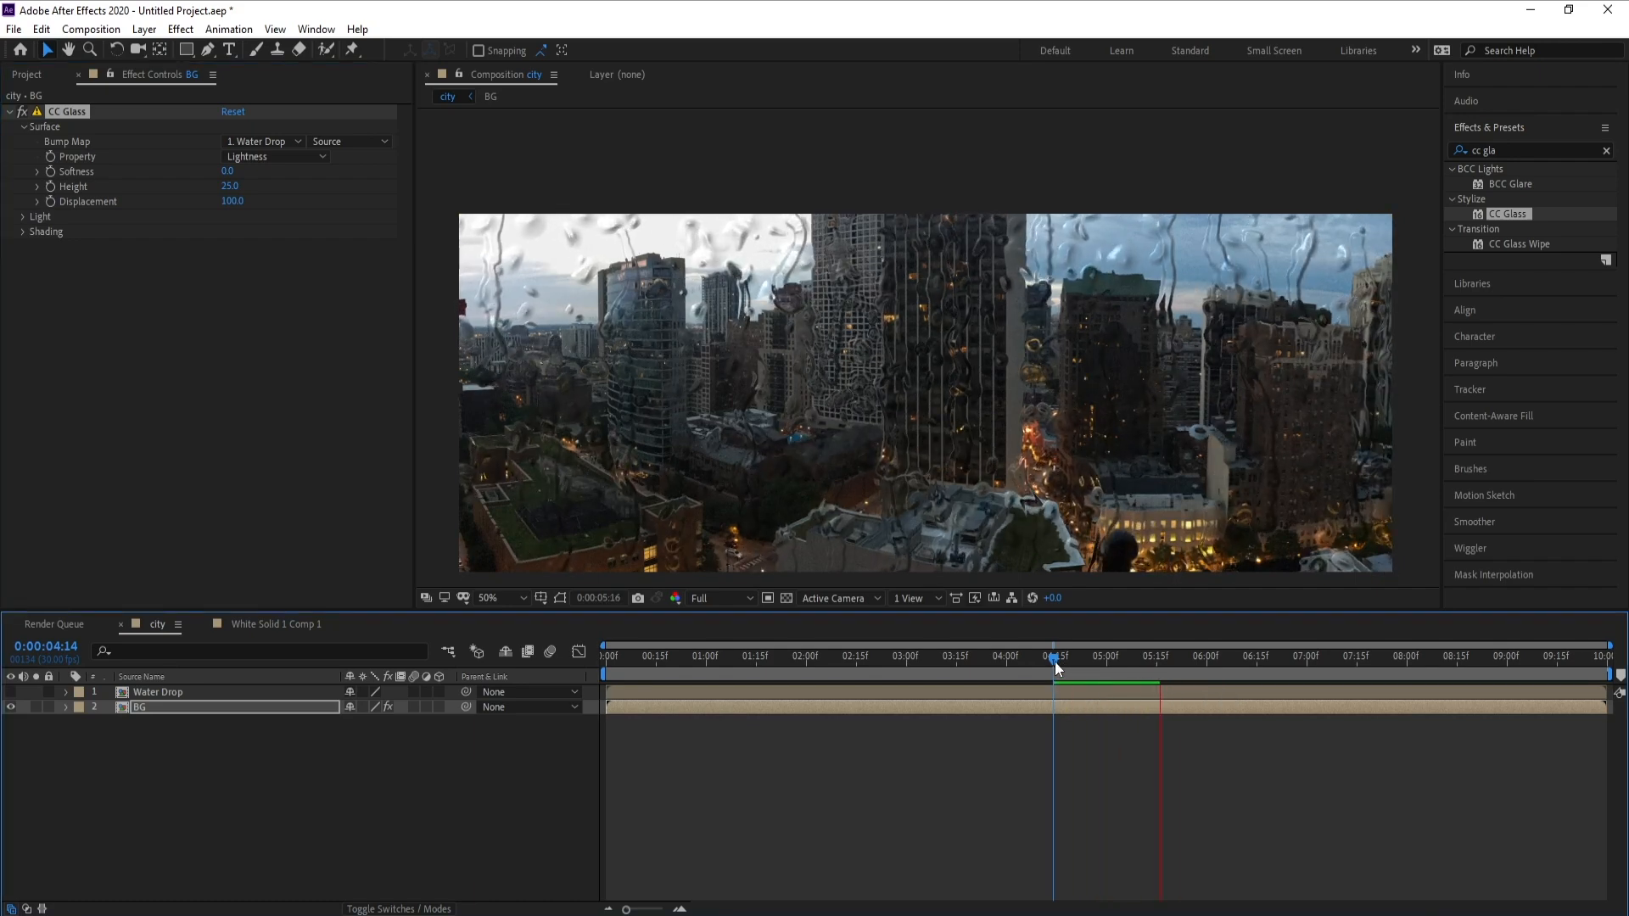
{"action": "key", "text": "space"}
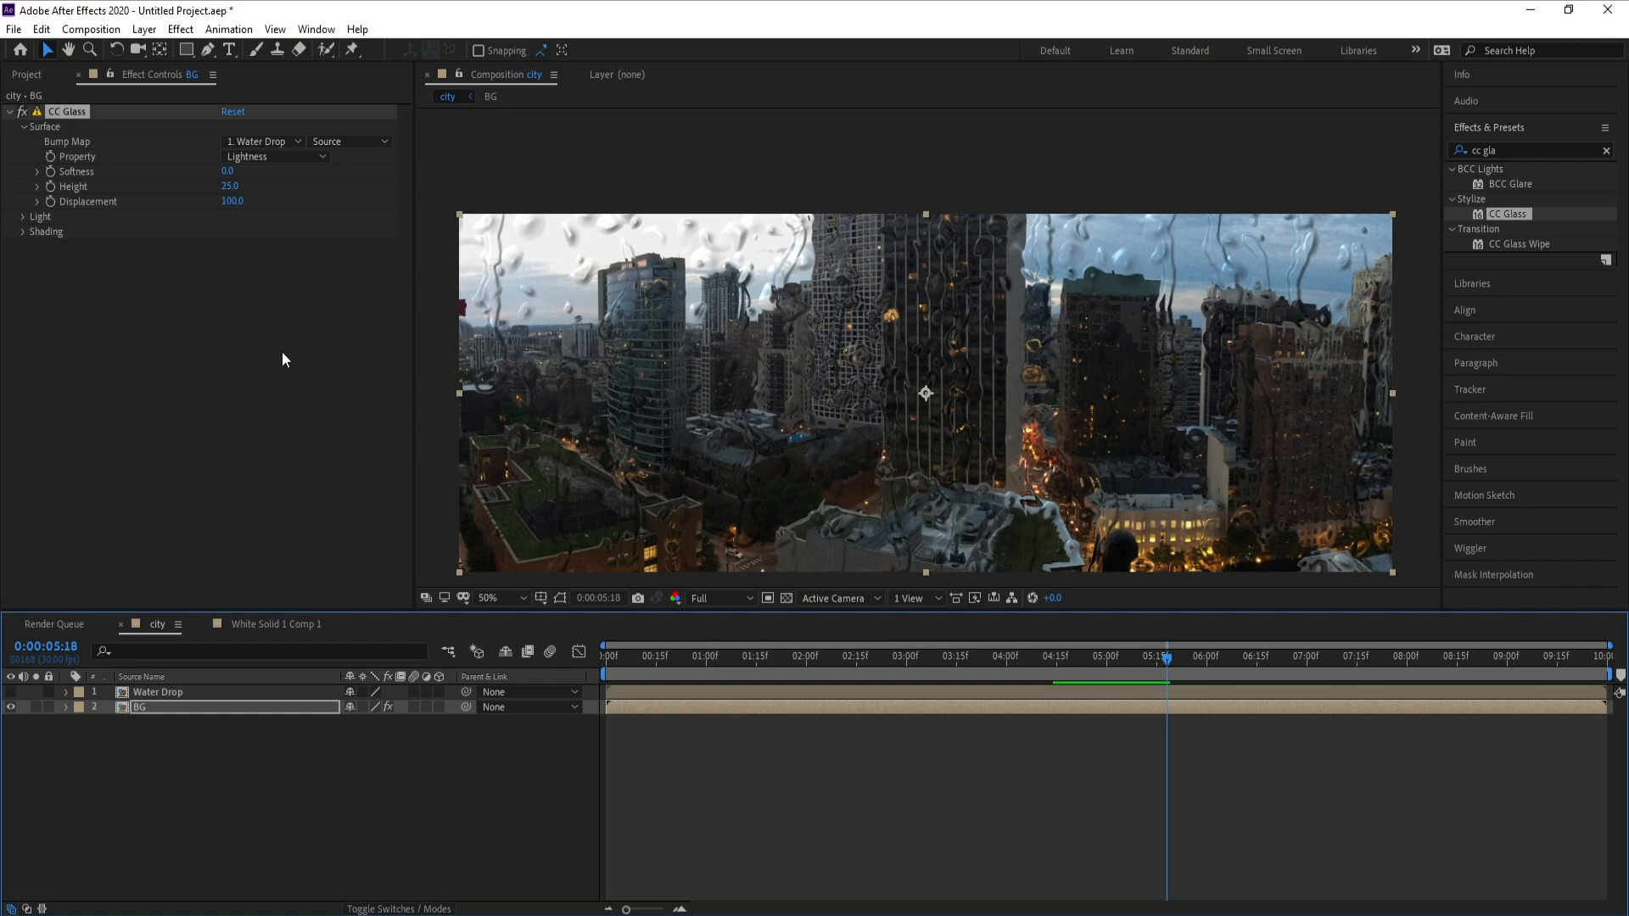
Step: Set the CC Glass Displacement to 350
{"action": "left_click_drag", "start_coordinate": [222, 211], "coordinate": [273, 209]}
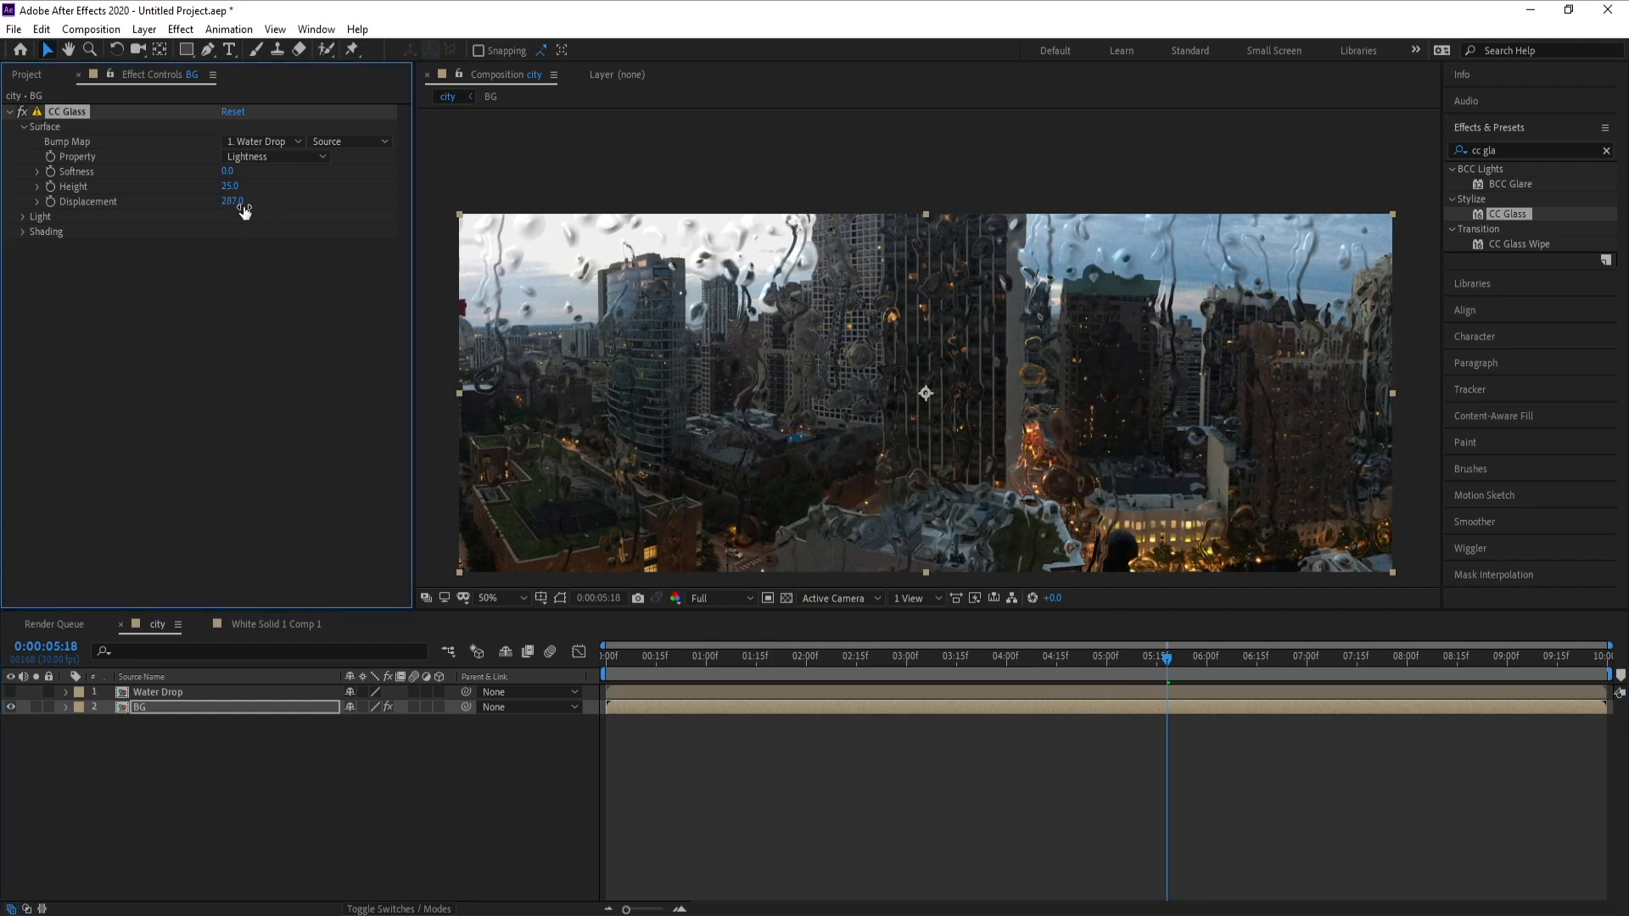
{"action": "left_click", "coordinate": [236, 202]}
{"action": "type", "text": "350"}
{"action": "key", "text": "Return"}
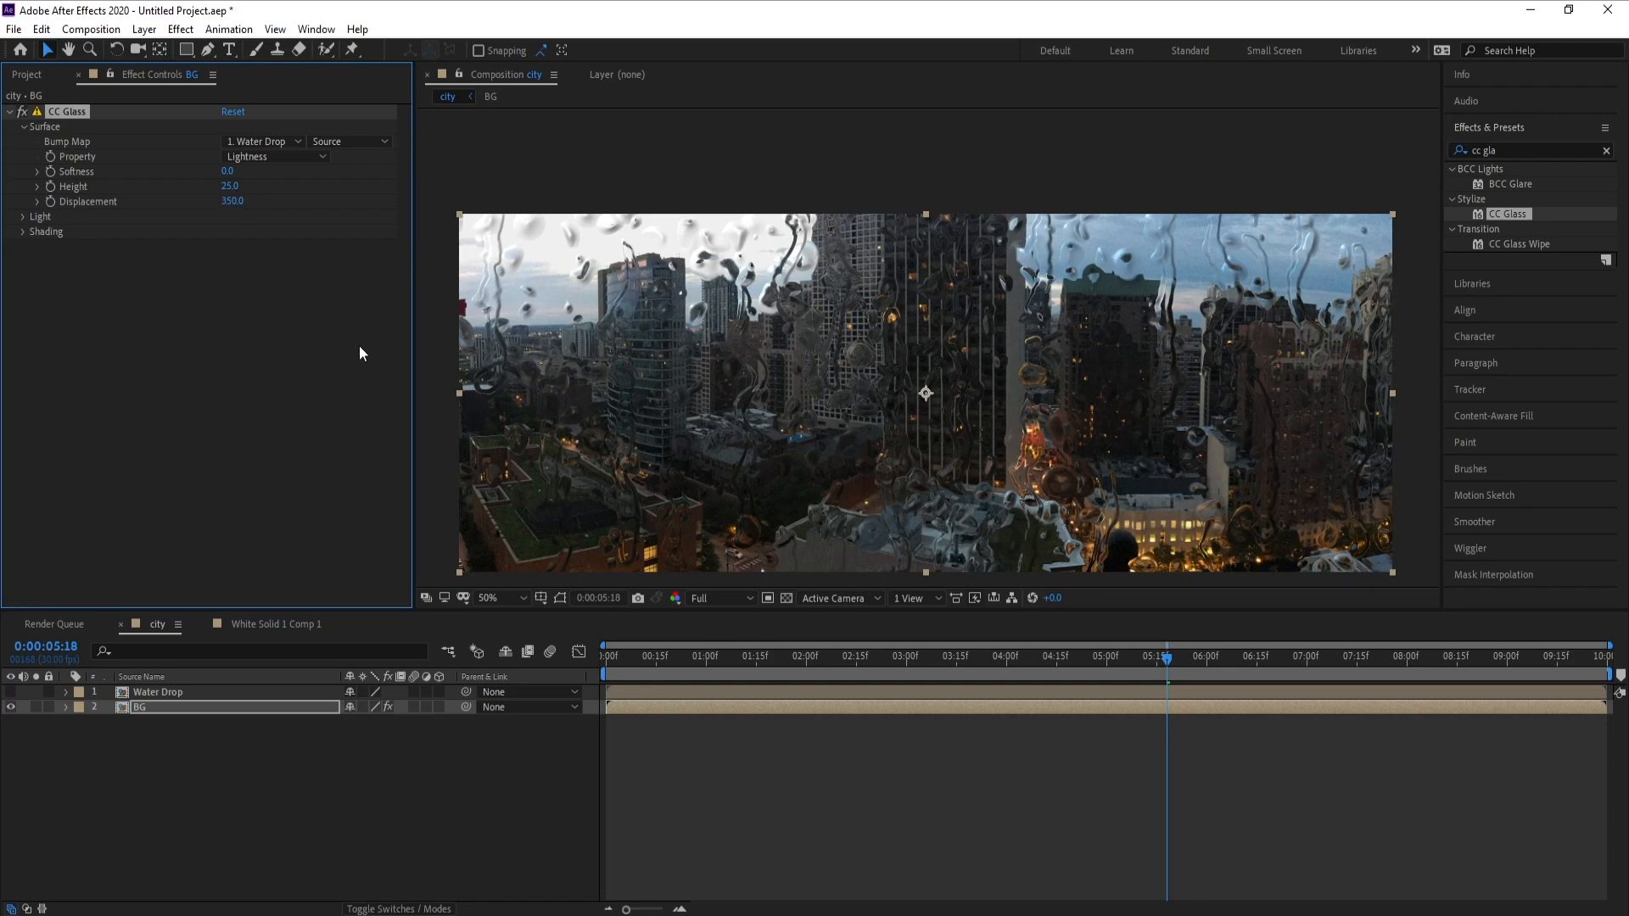
Step: Set the CC Glass Height to 90
{"action": "left_click_drag", "start_coordinate": [229, 186], "coordinate": [268, 215]}
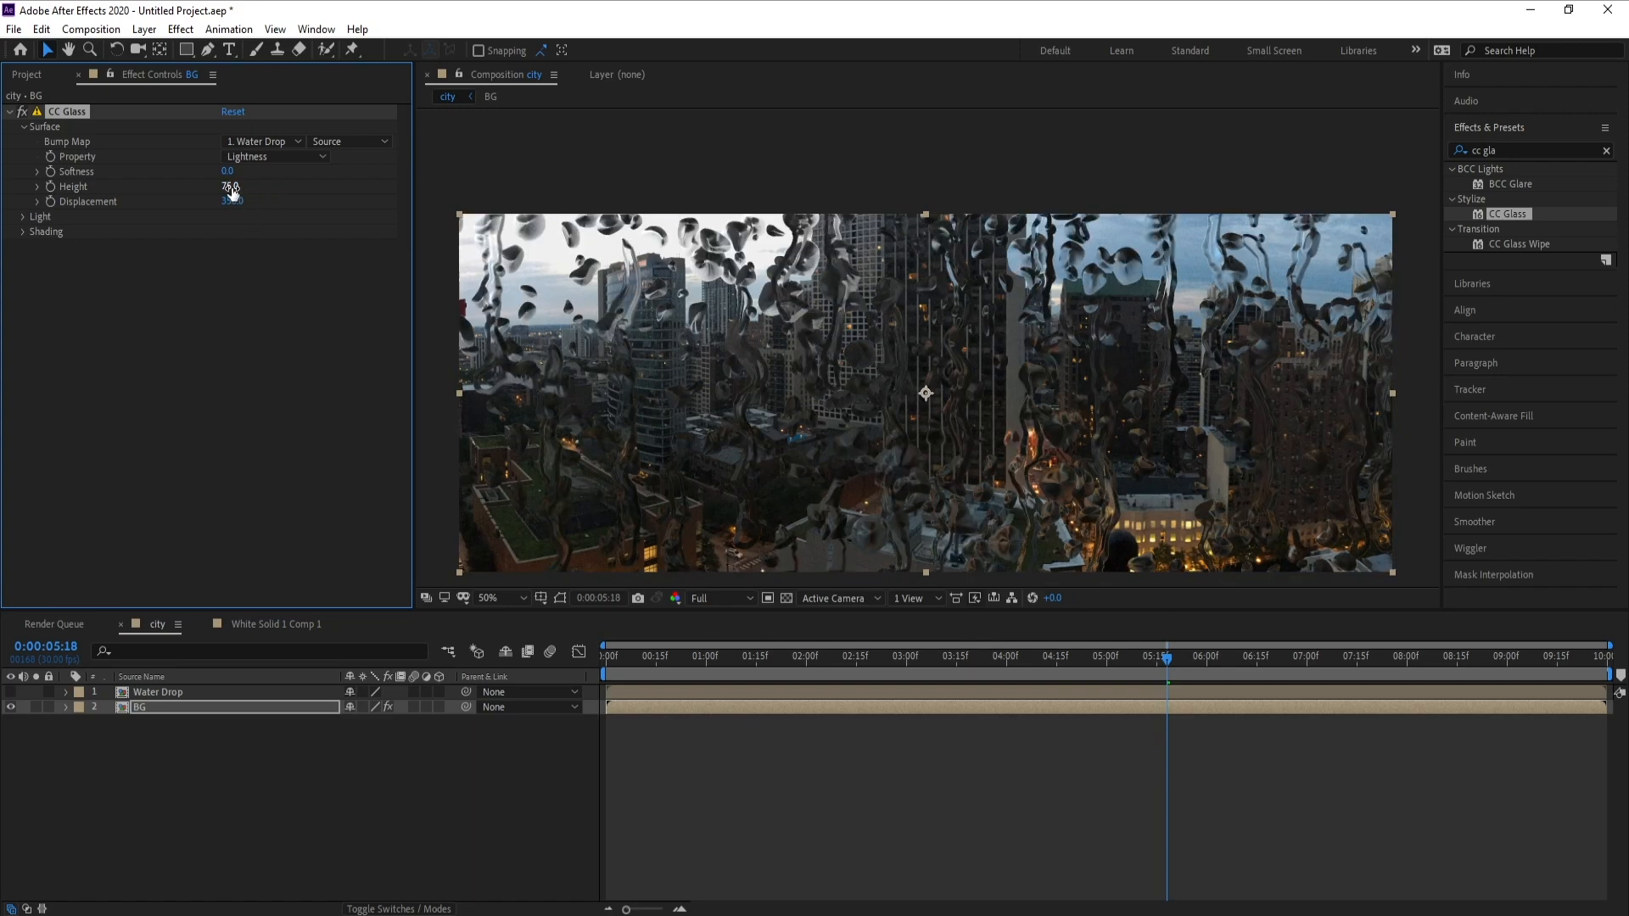
{"action": "left_click_drag", "start_coordinate": [222, 189], "coordinate": [228, 193]}
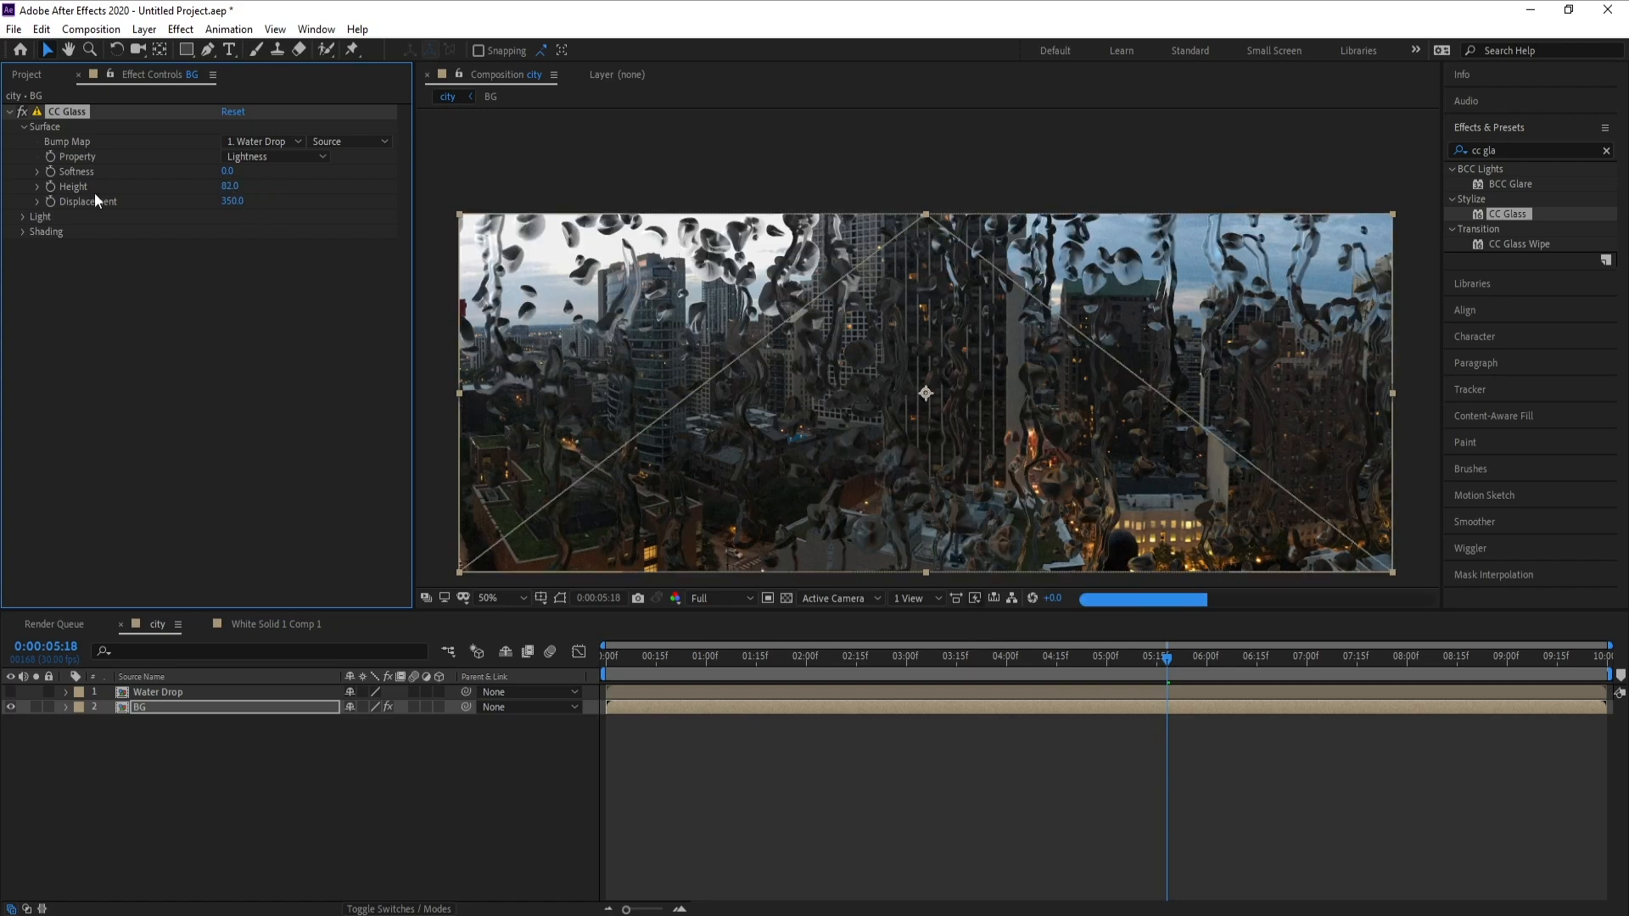
{"action": "left_click", "coordinate": [230, 189]}
{"action": "type", "text": "90"}
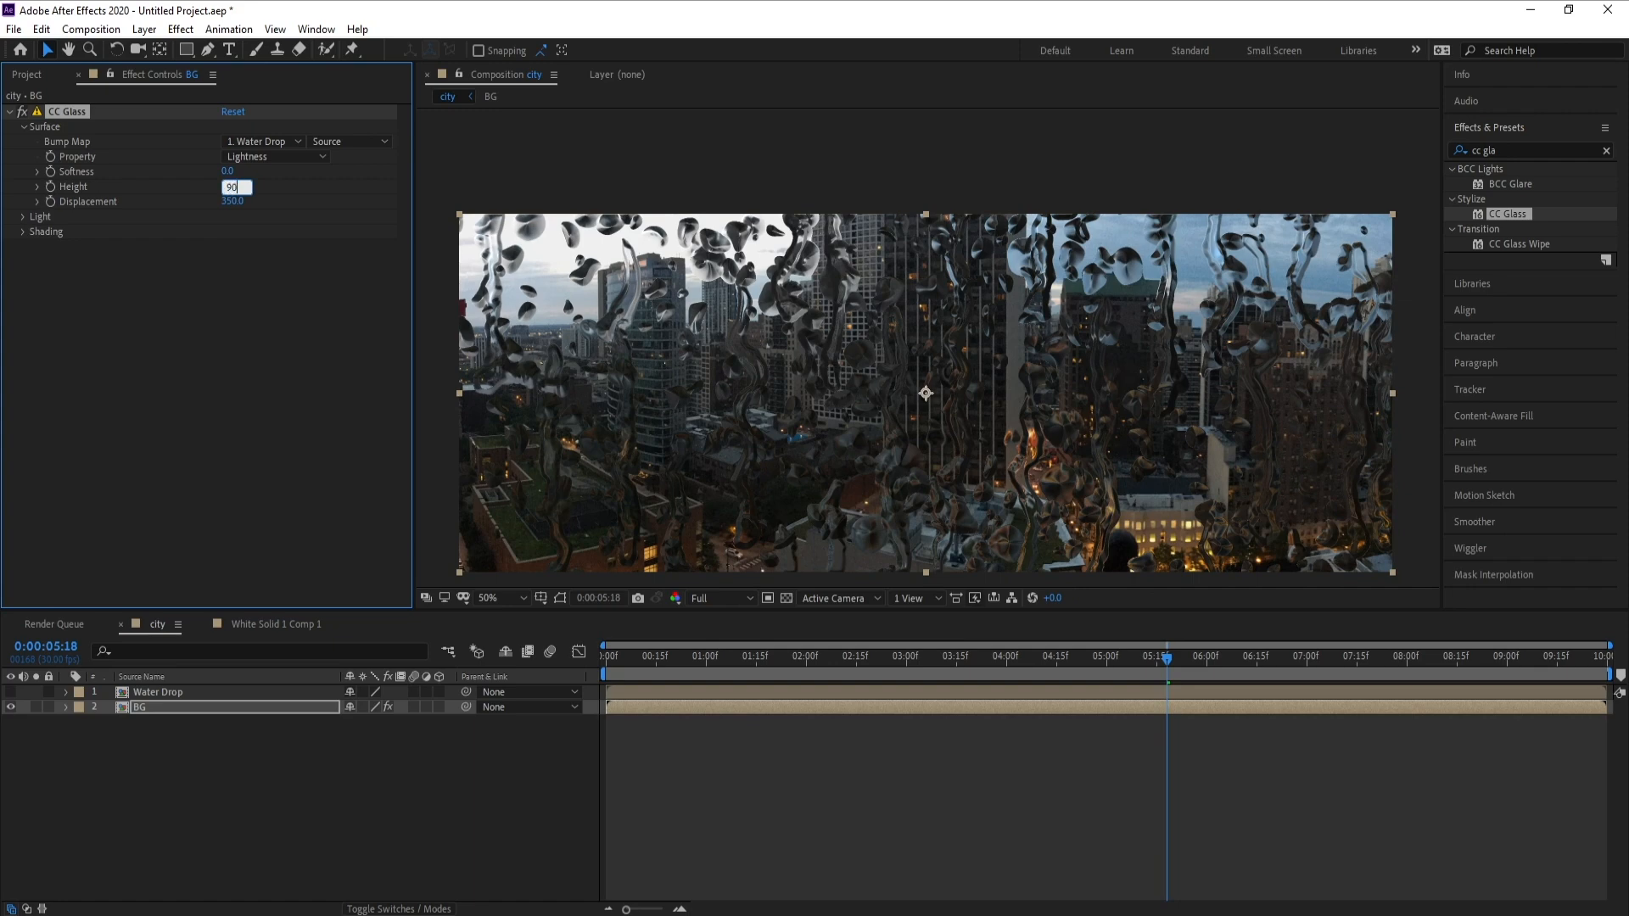
{"action": "key", "text": "Return"}
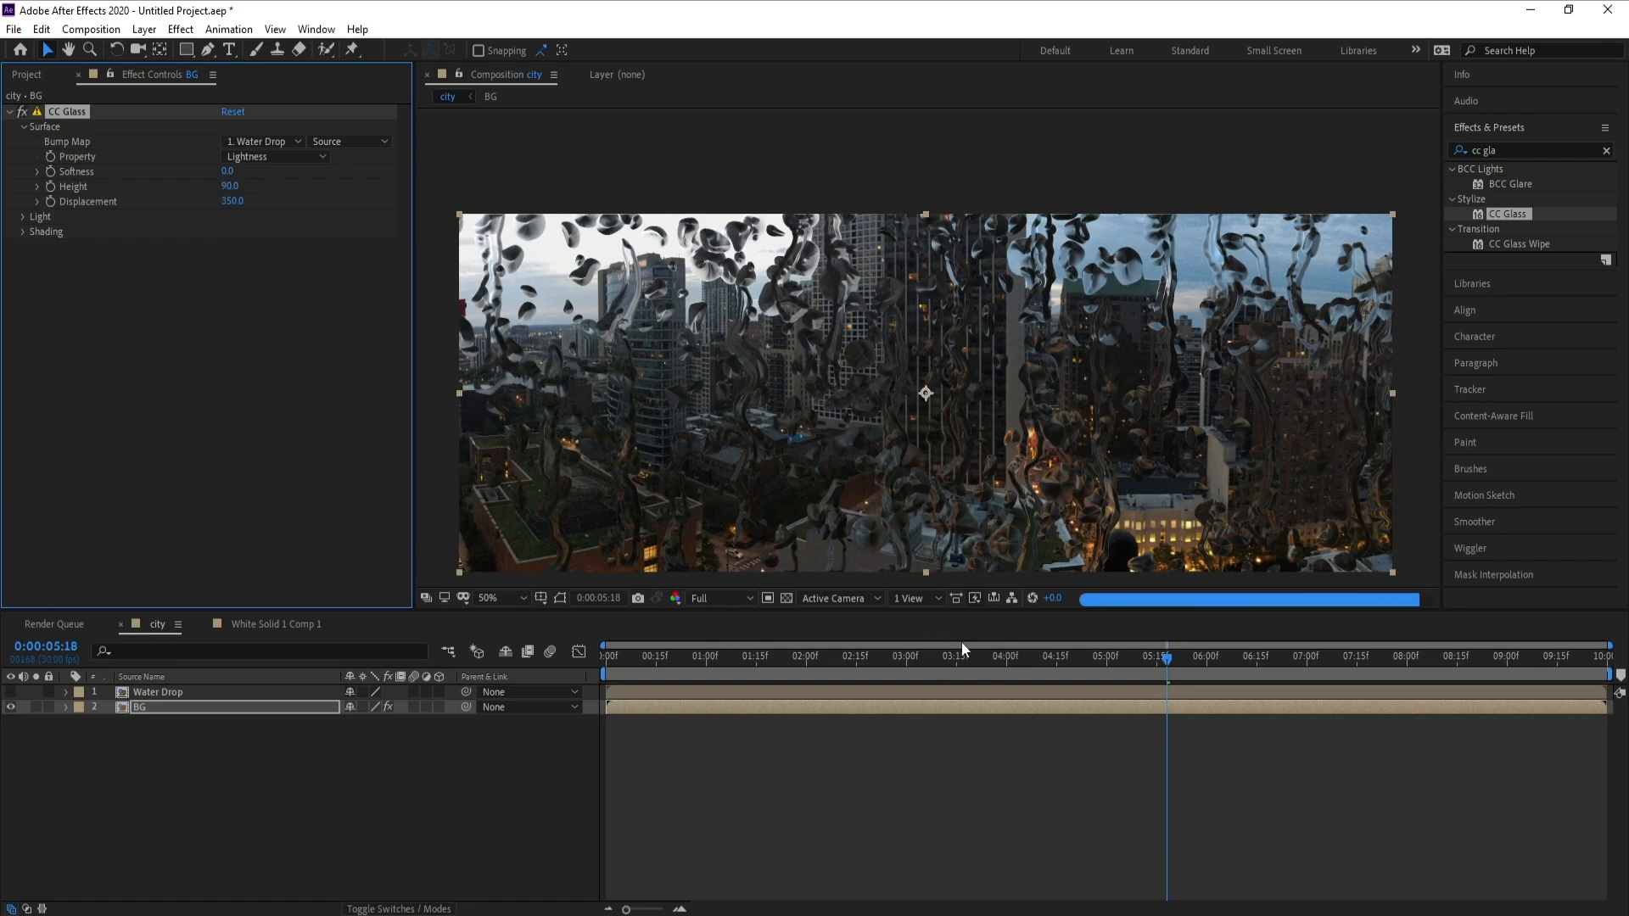
Step: At 0:00:03:19, set the CC Glass shading Ambient to 100 and preview the drops at 0:00:03:11
{"action": "left_click", "coordinate": [971, 670]}
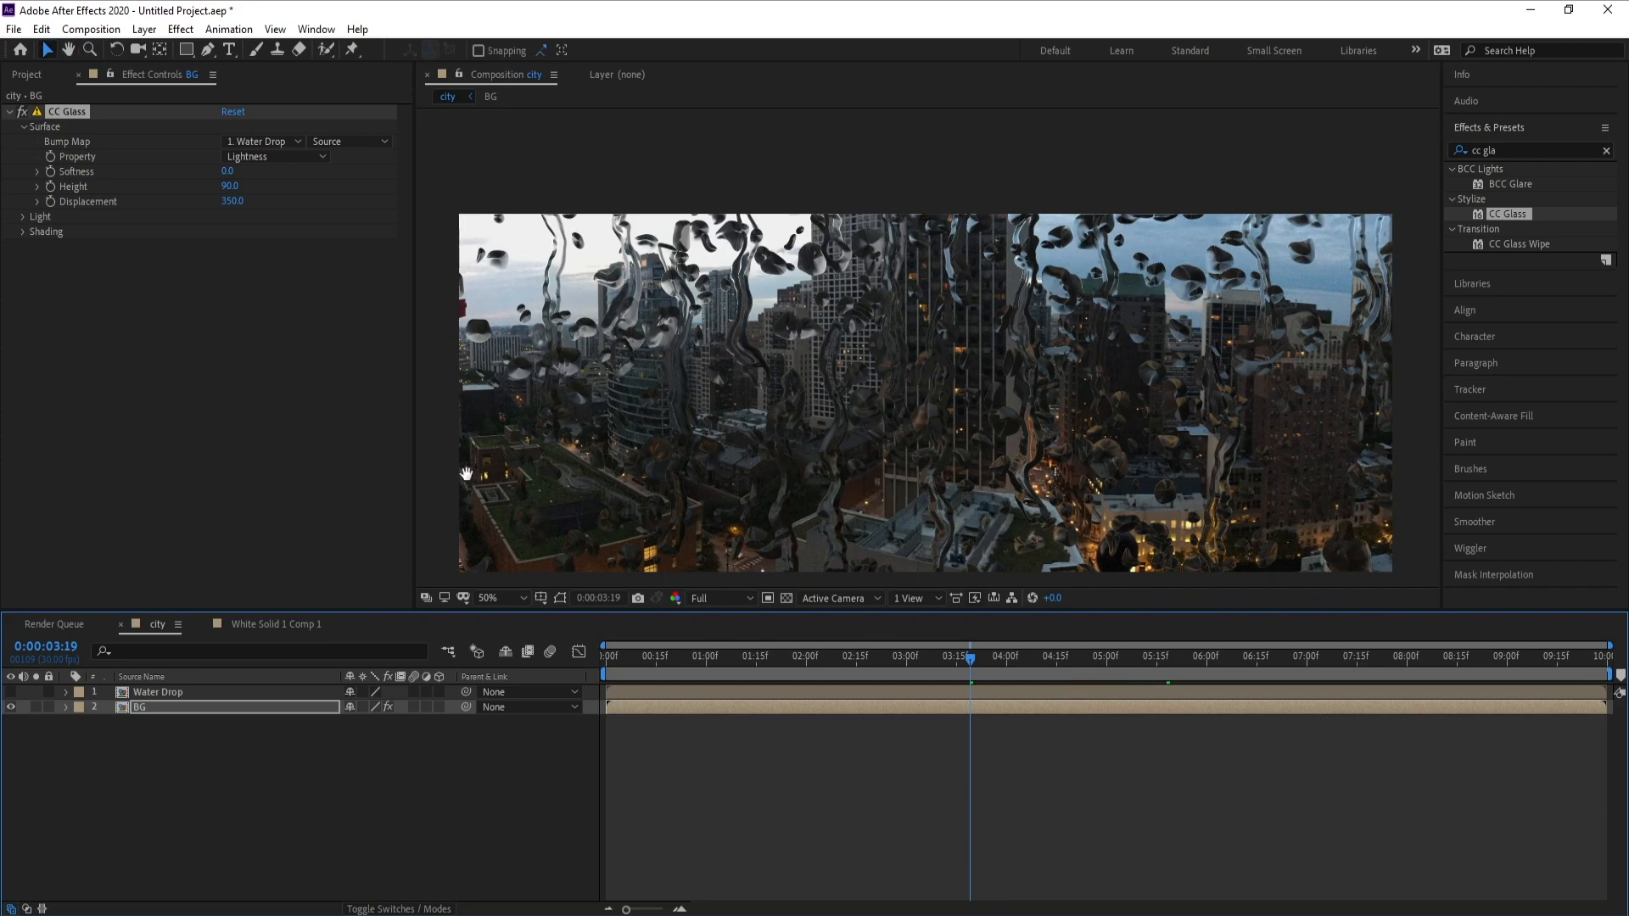
{"action": "left_click", "coordinate": [19, 233]}
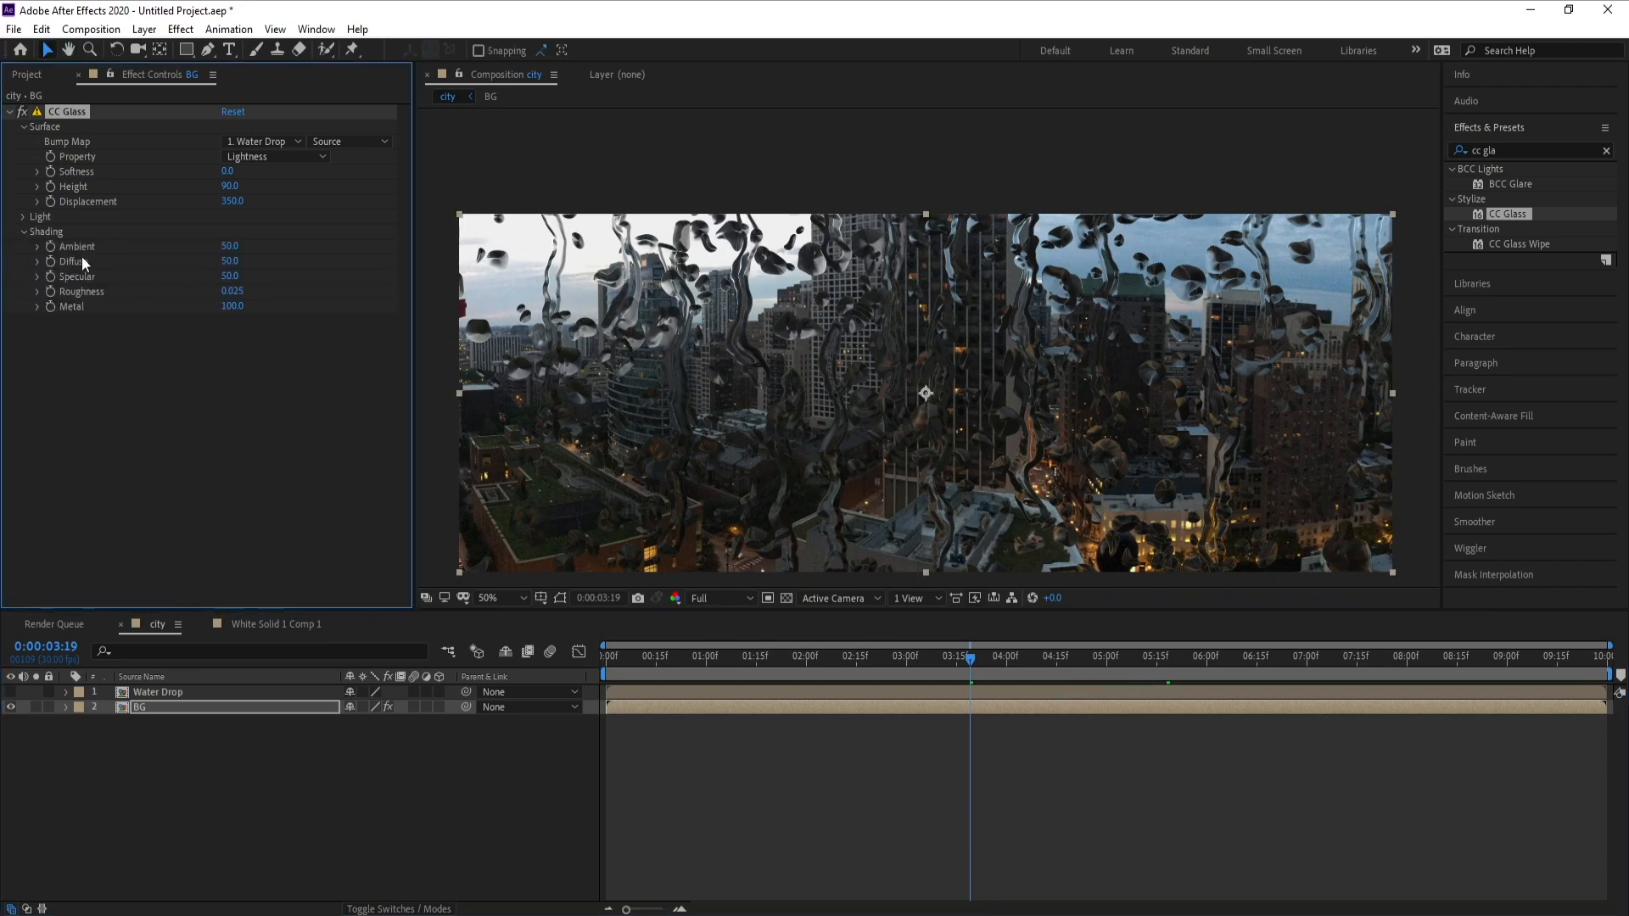
{"action": "left_click", "coordinate": [230, 247]}
{"action": "type", "text": "100"}
{"action": "key", "text": "Return"}
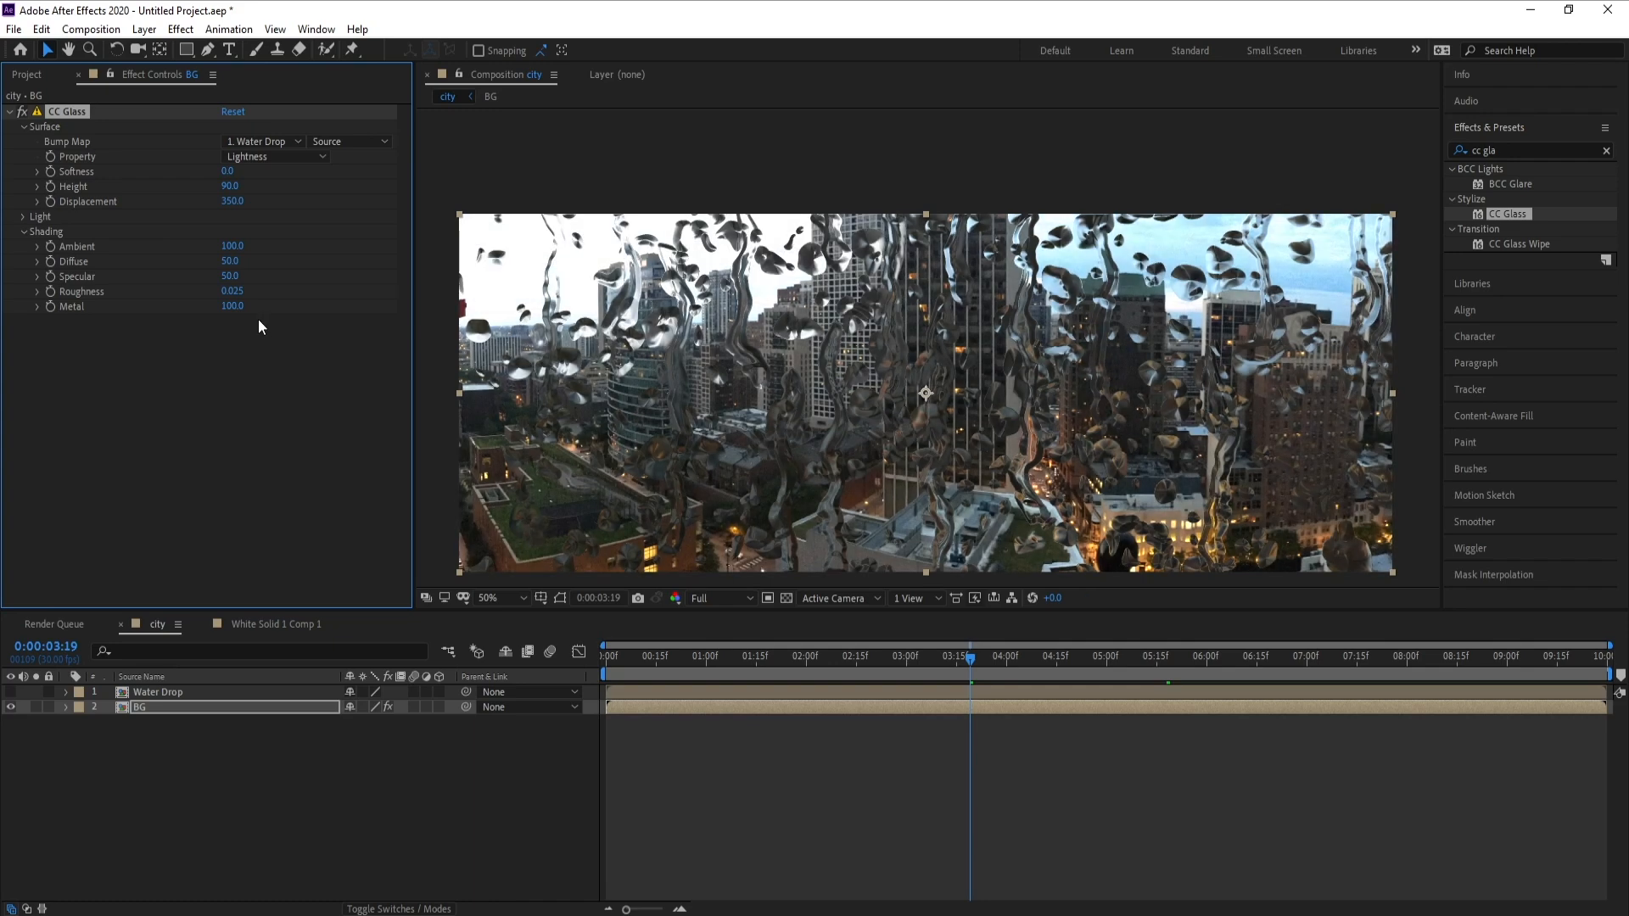
{"action": "left_click_drag", "start_coordinate": [972, 660], "coordinate": [944, 660]}
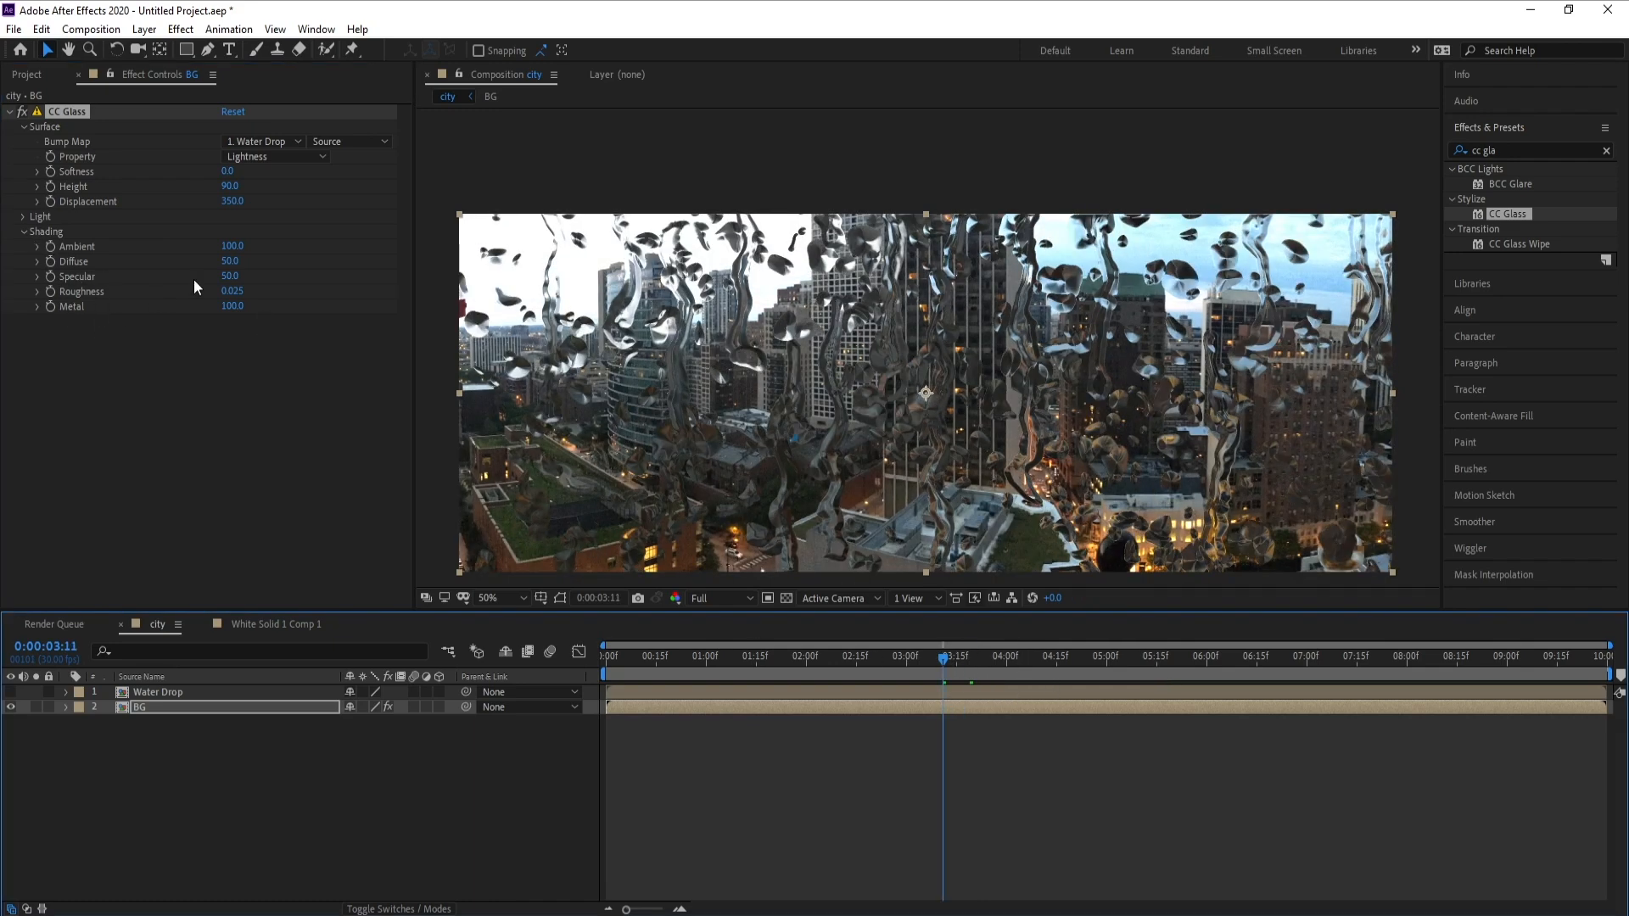
Step: Set the CC Glass shading Diffuse, Specular and Metal to 0 and the Roughness to 0.001
{"action": "left_click", "coordinate": [230, 266]}
{"action": "type", "text": "0"}
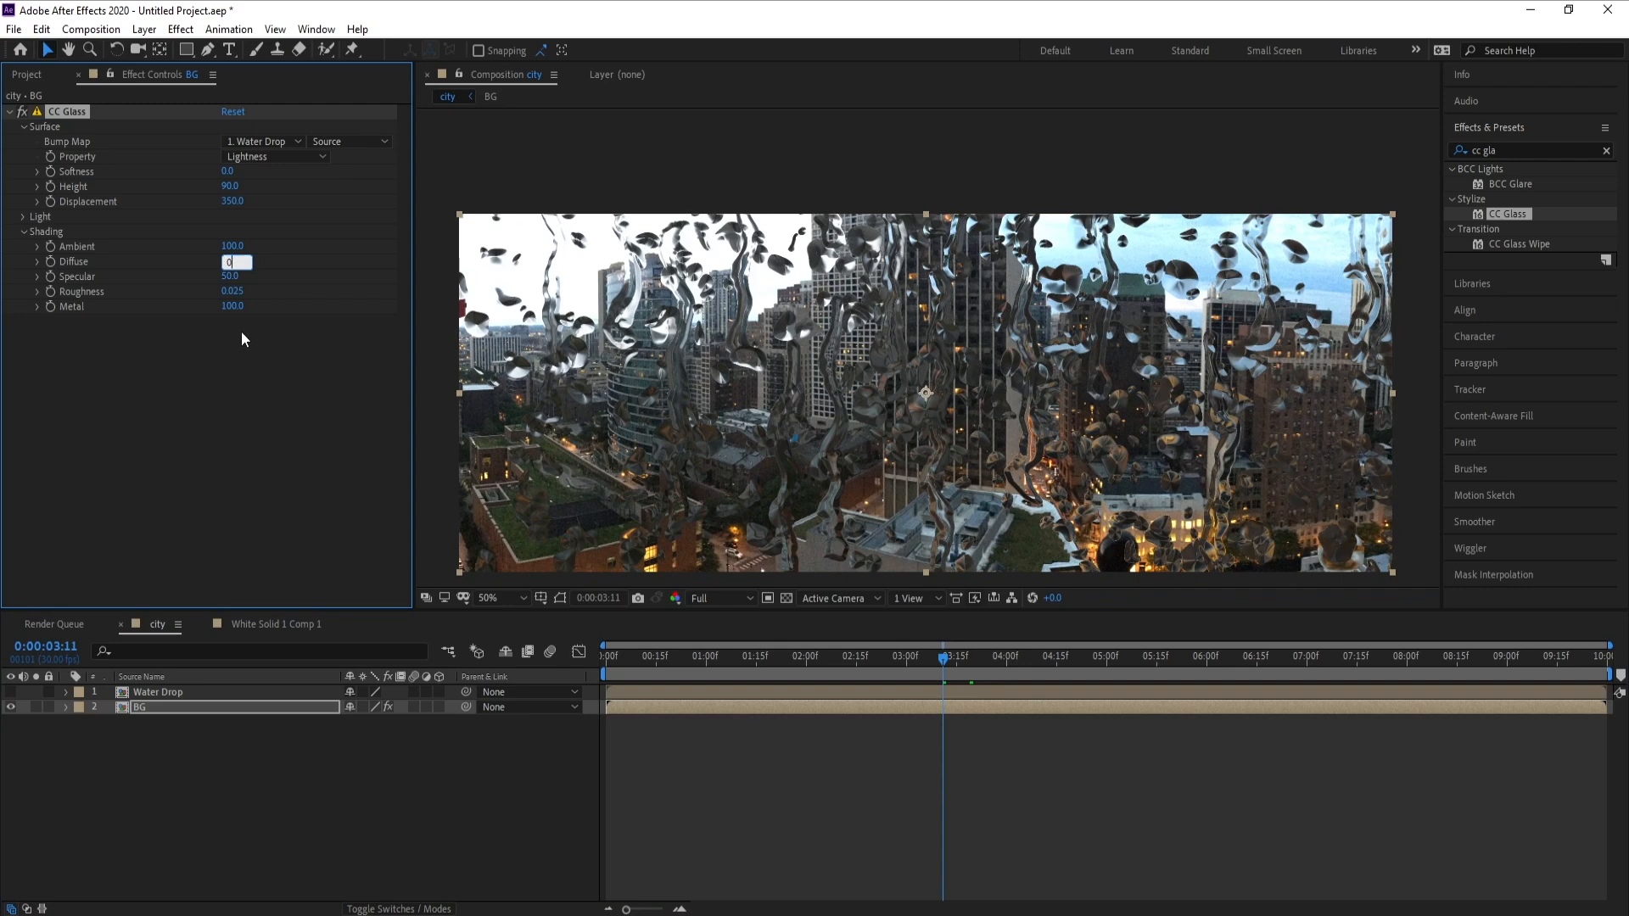
{"action": "key", "text": "Tab"}
{"action": "type", "text": "0"}
{"action": "key", "text": "Tab"}
{"action": "type", "text": "0.001"}
{"action": "key", "text": "Tab"}
{"action": "type", "text": "0"}
{"action": "left_click", "coordinate": [236, 342]}
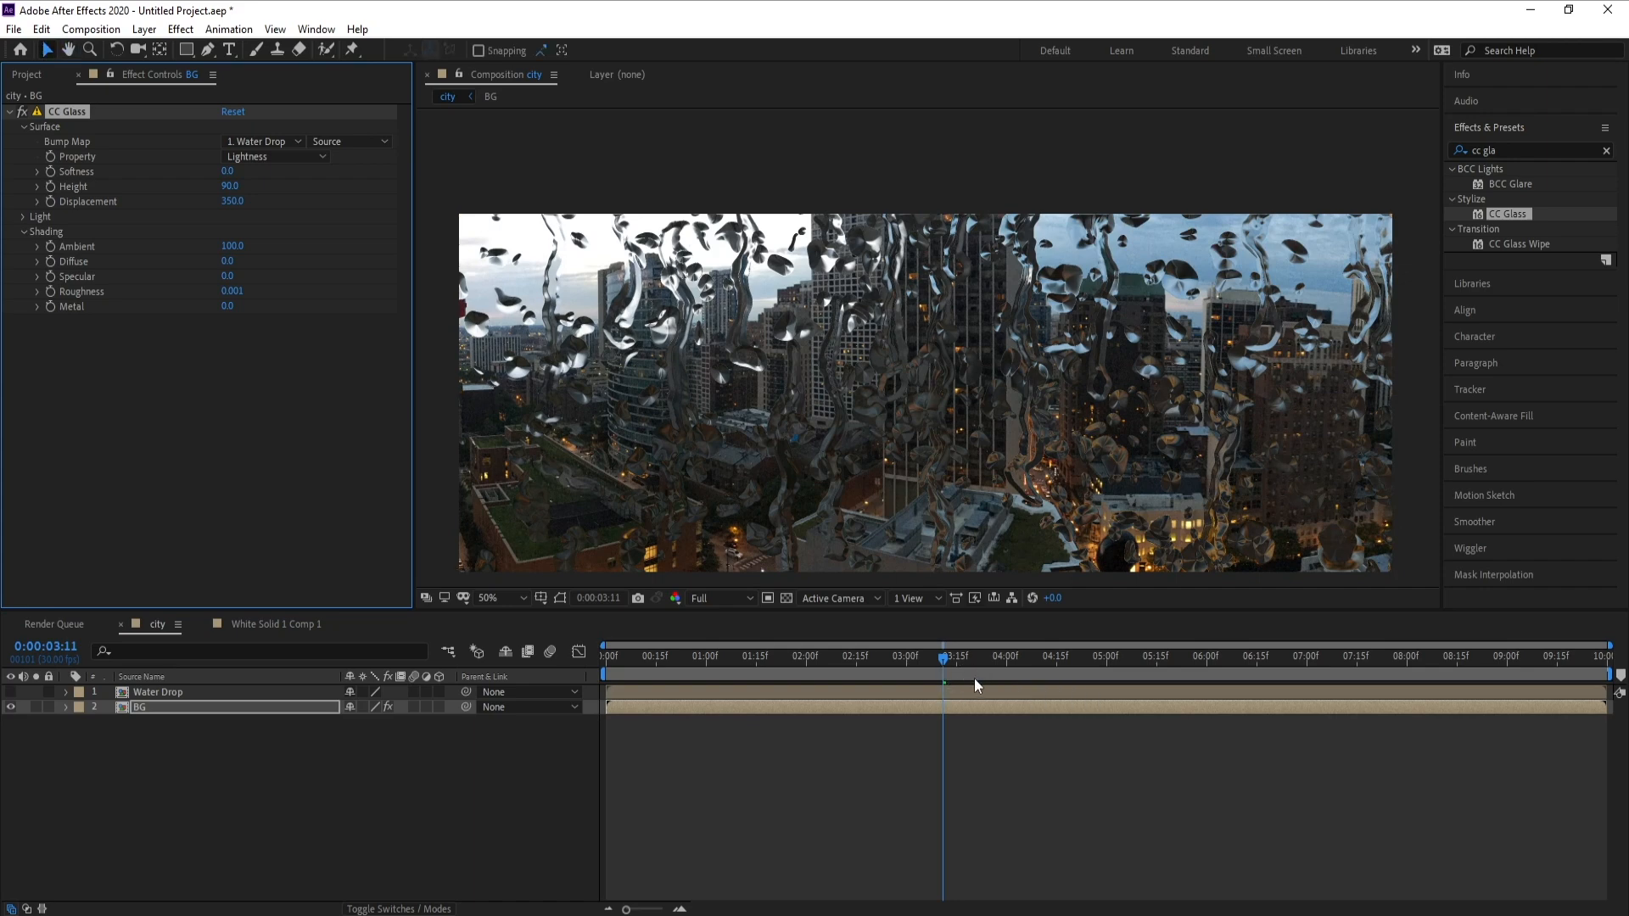
Step: Move to 0:00:02:19 and examine the water drops across the whole city image
{"action": "left_click_drag", "start_coordinate": [939, 665], "coordinate": [866, 665]}
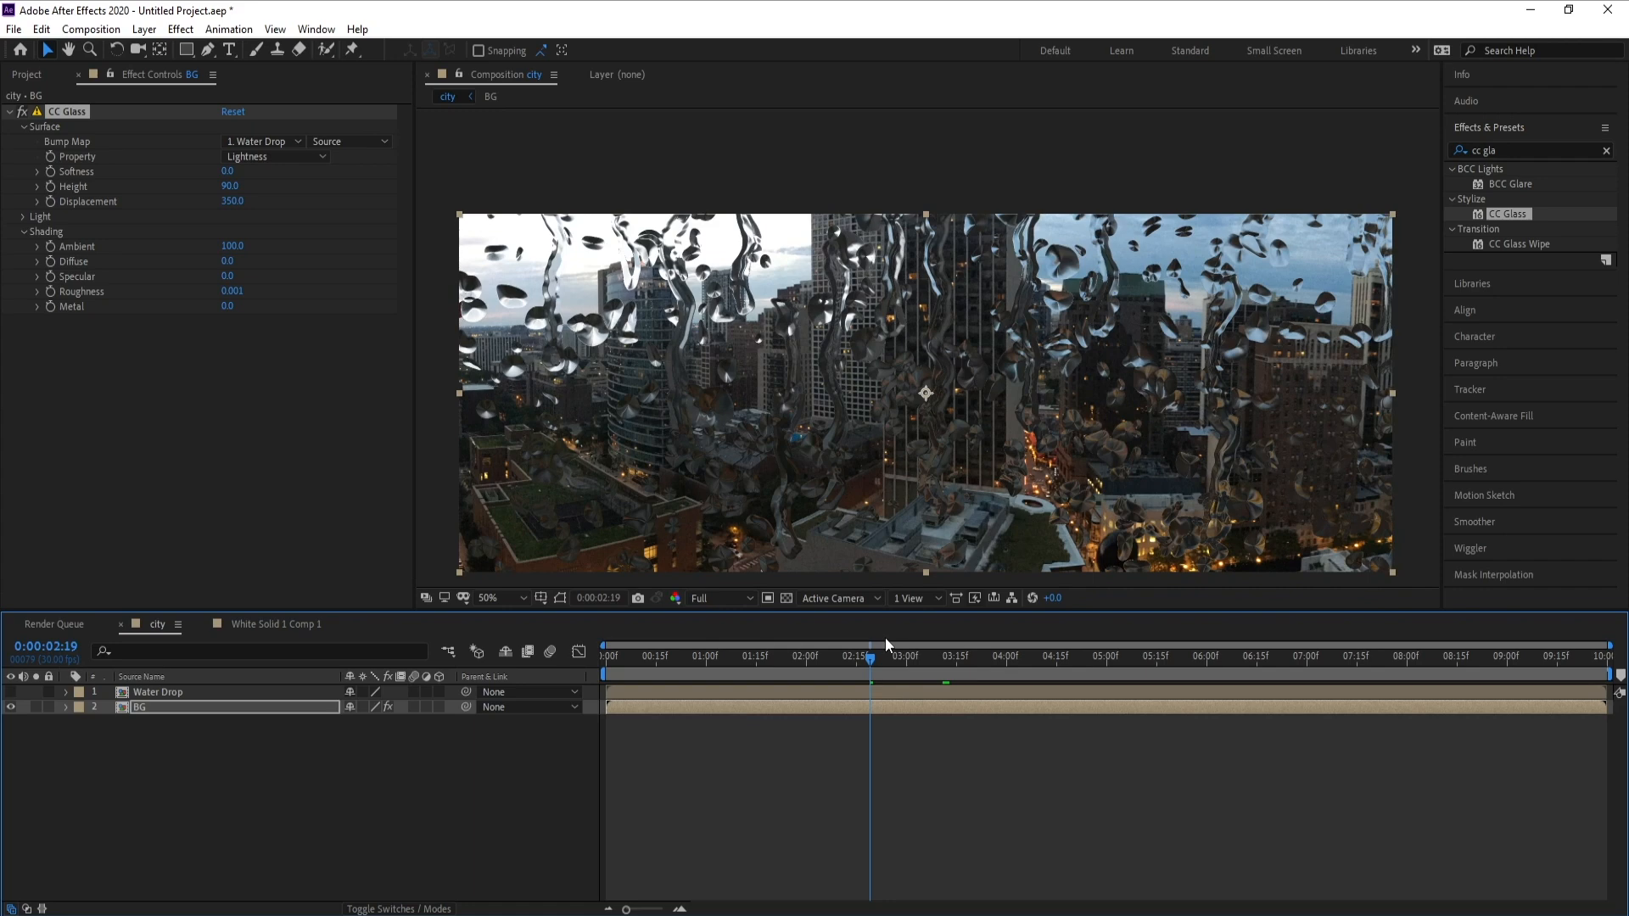
{"action": "key", "text": "h"}
{"action": "left_click_drag", "start_coordinate": [939, 478], "coordinate": [942, 459]}
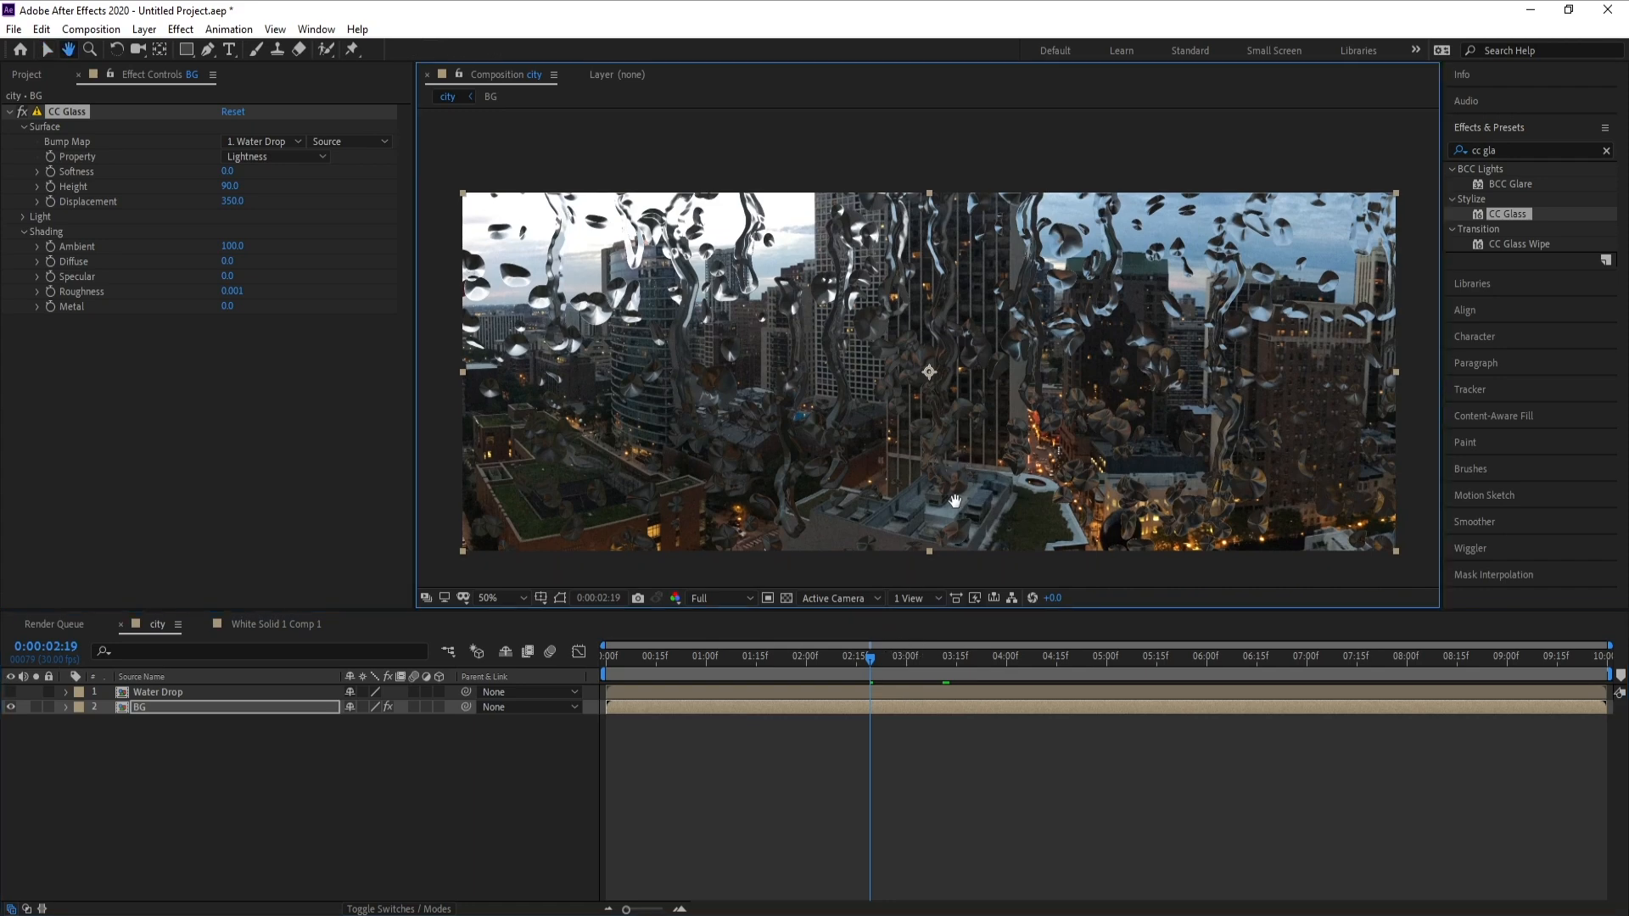
{"action": "key", "text": "v"}
{"action": "key", "text": "h"}
{"action": "left_click_drag", "start_coordinate": [964, 306], "coordinate": [909, 349]}
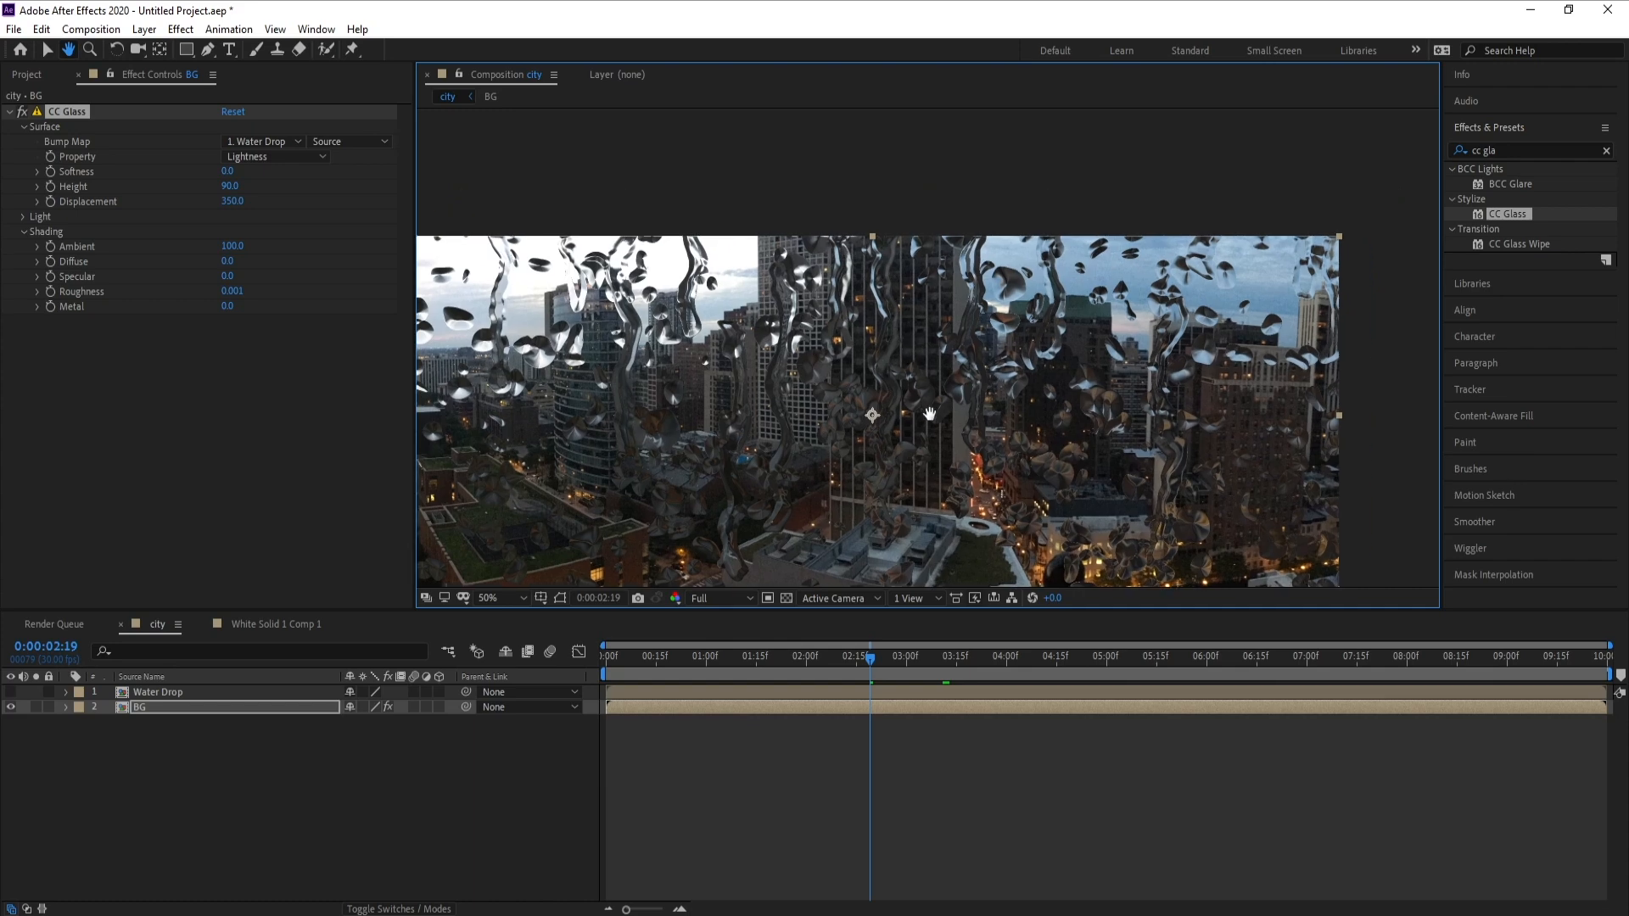
{"action": "left_click_drag", "start_coordinate": [933, 419], "coordinate": [954, 375]}
{"action": "key", "text": "v"}
{"action": "key", "text": "h"}
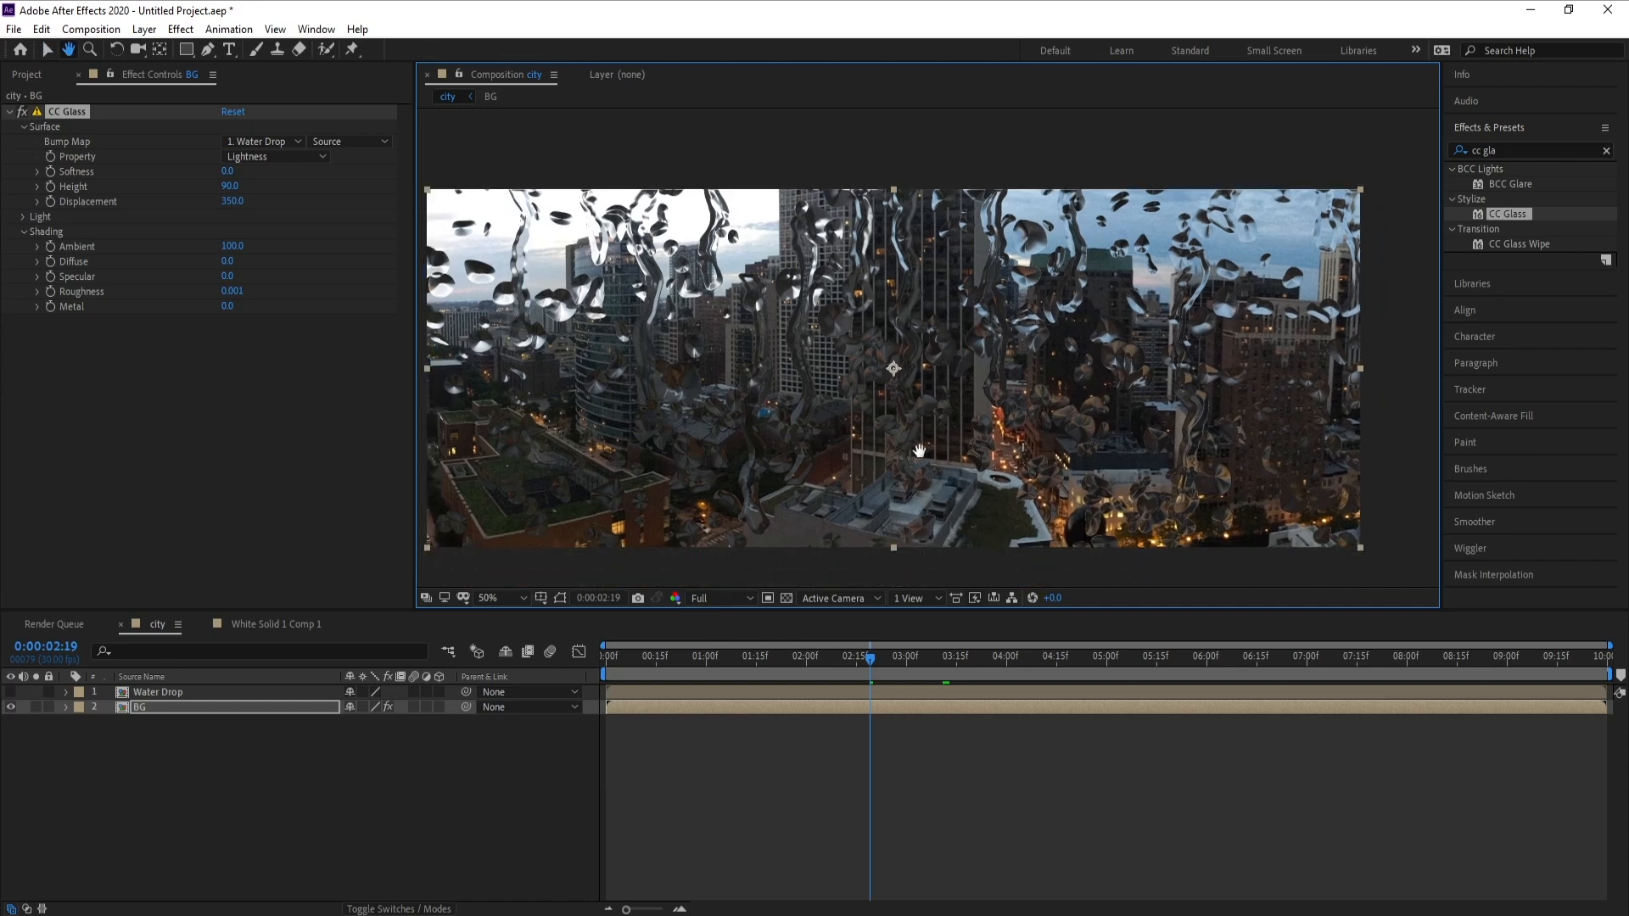
{"action": "left_click_drag", "start_coordinate": [883, 426], "coordinate": [891, 375]}
{"action": "key", "text": "v"}
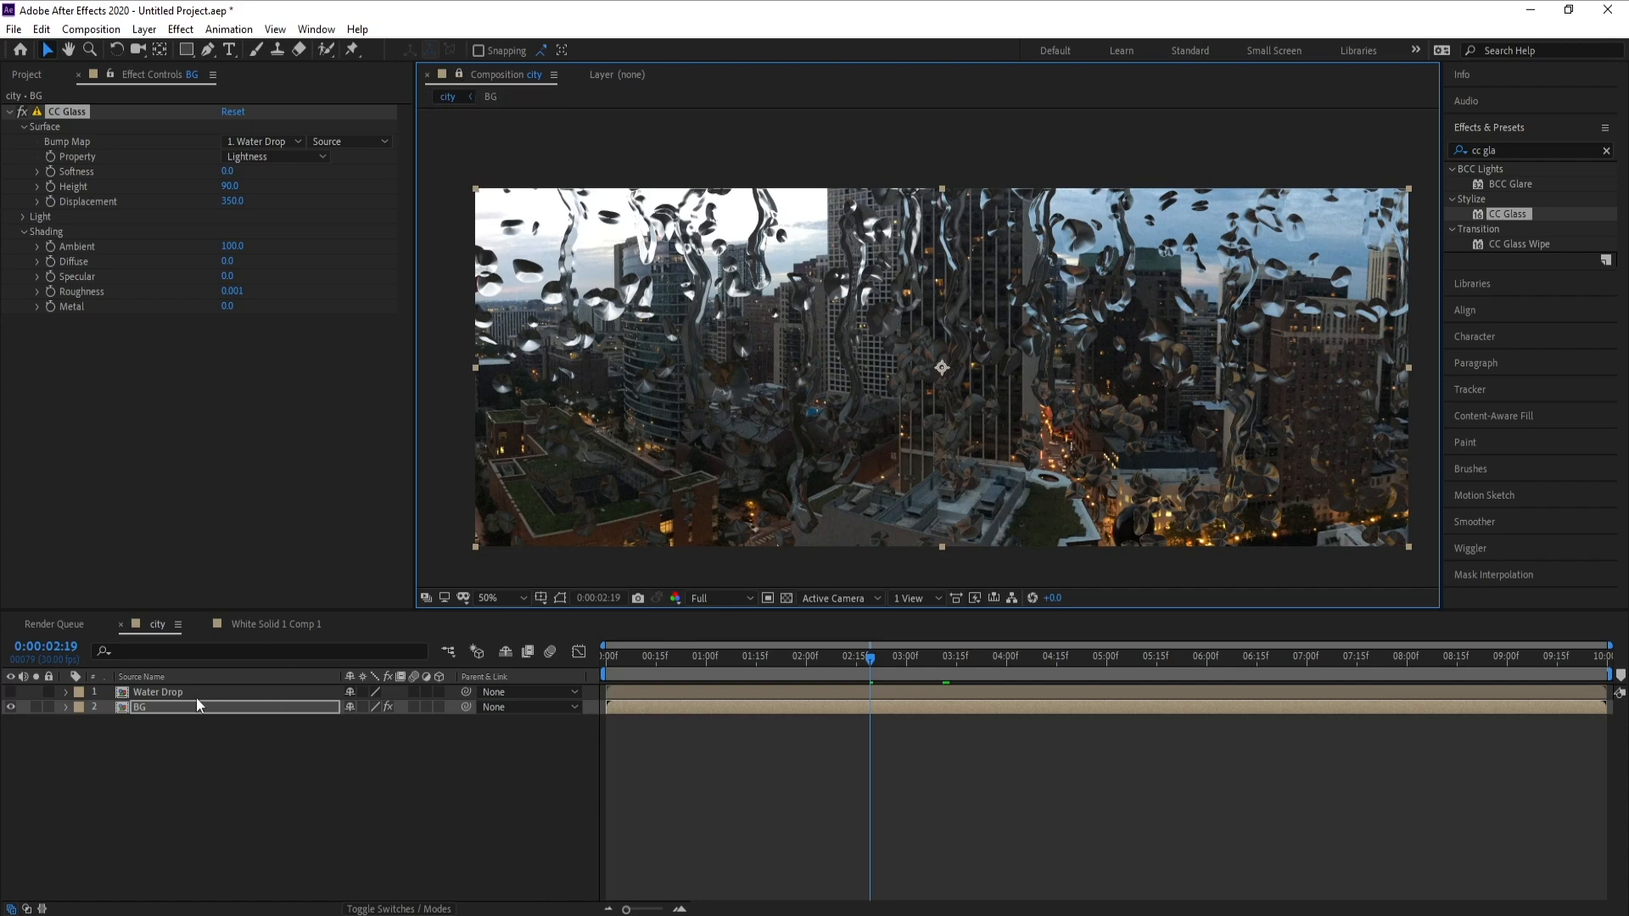
Step: Open the Water Drop composition and dock its viewer beside the city composition's viewer
{"action": "left_click", "coordinate": [159, 707]}
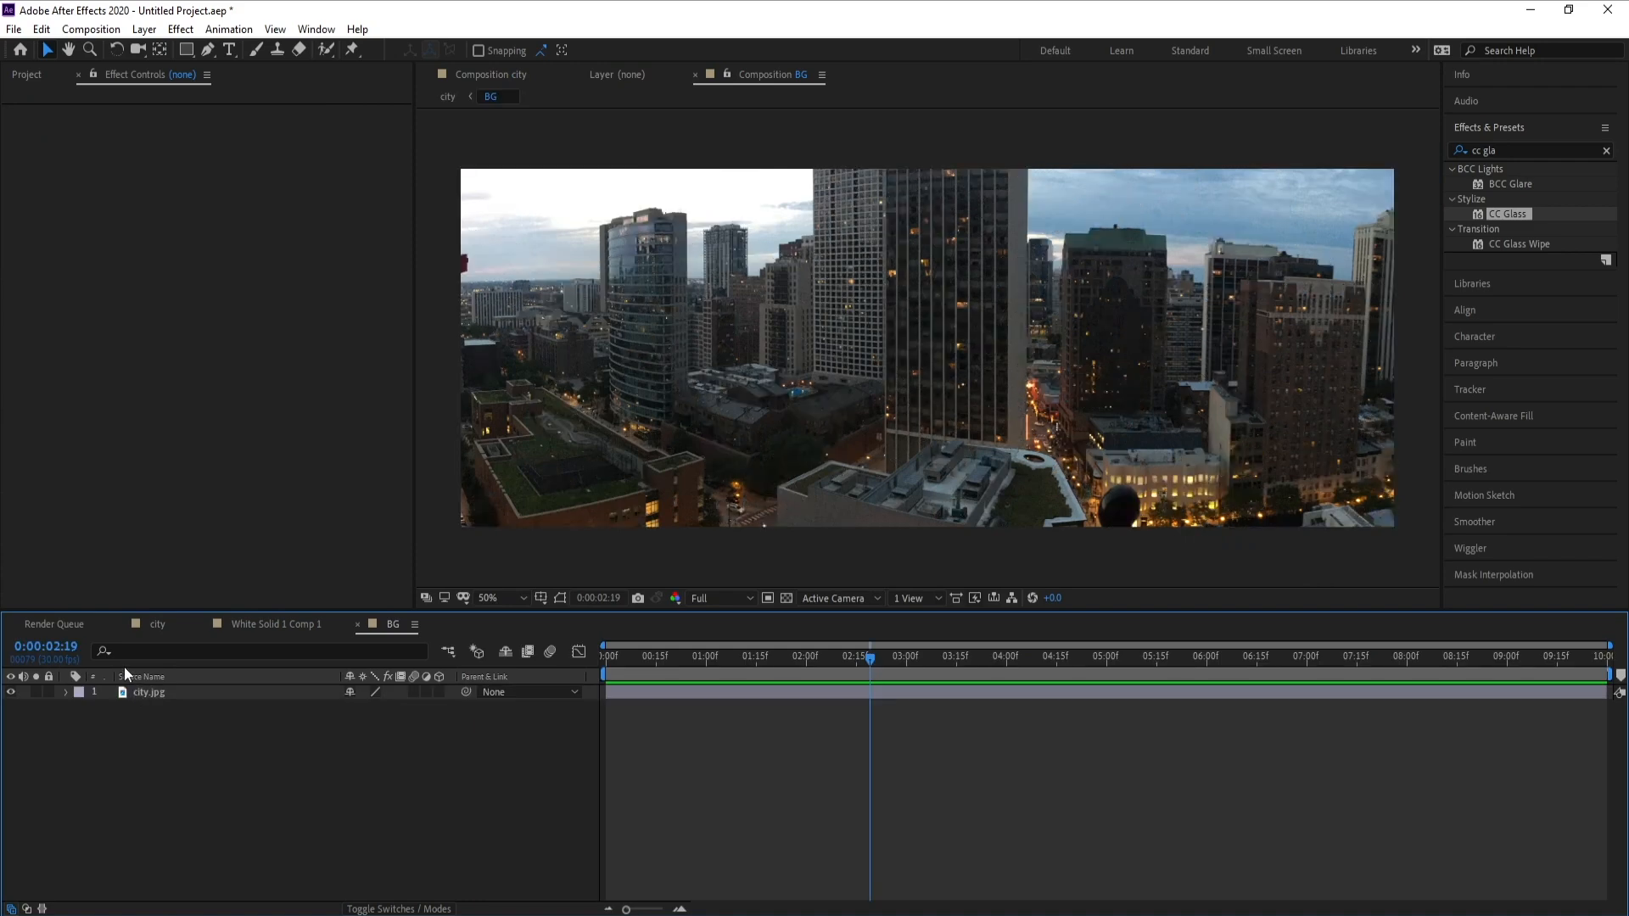
{"action": "left_click", "coordinate": [158, 625]}
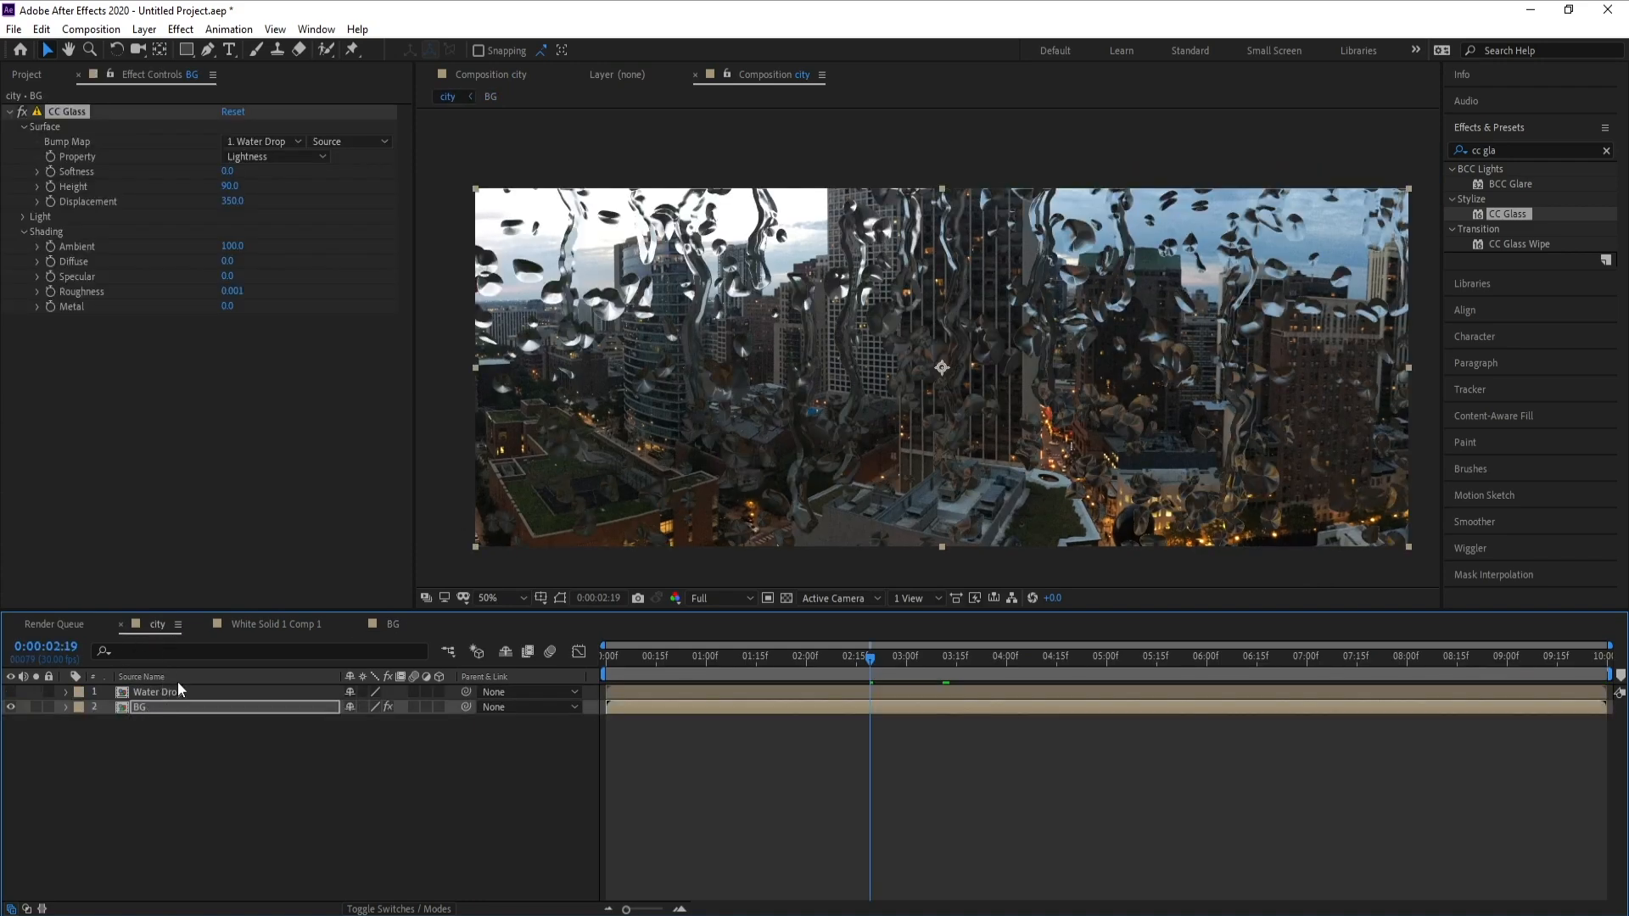
{"action": "left_click", "coordinate": [149, 692]}
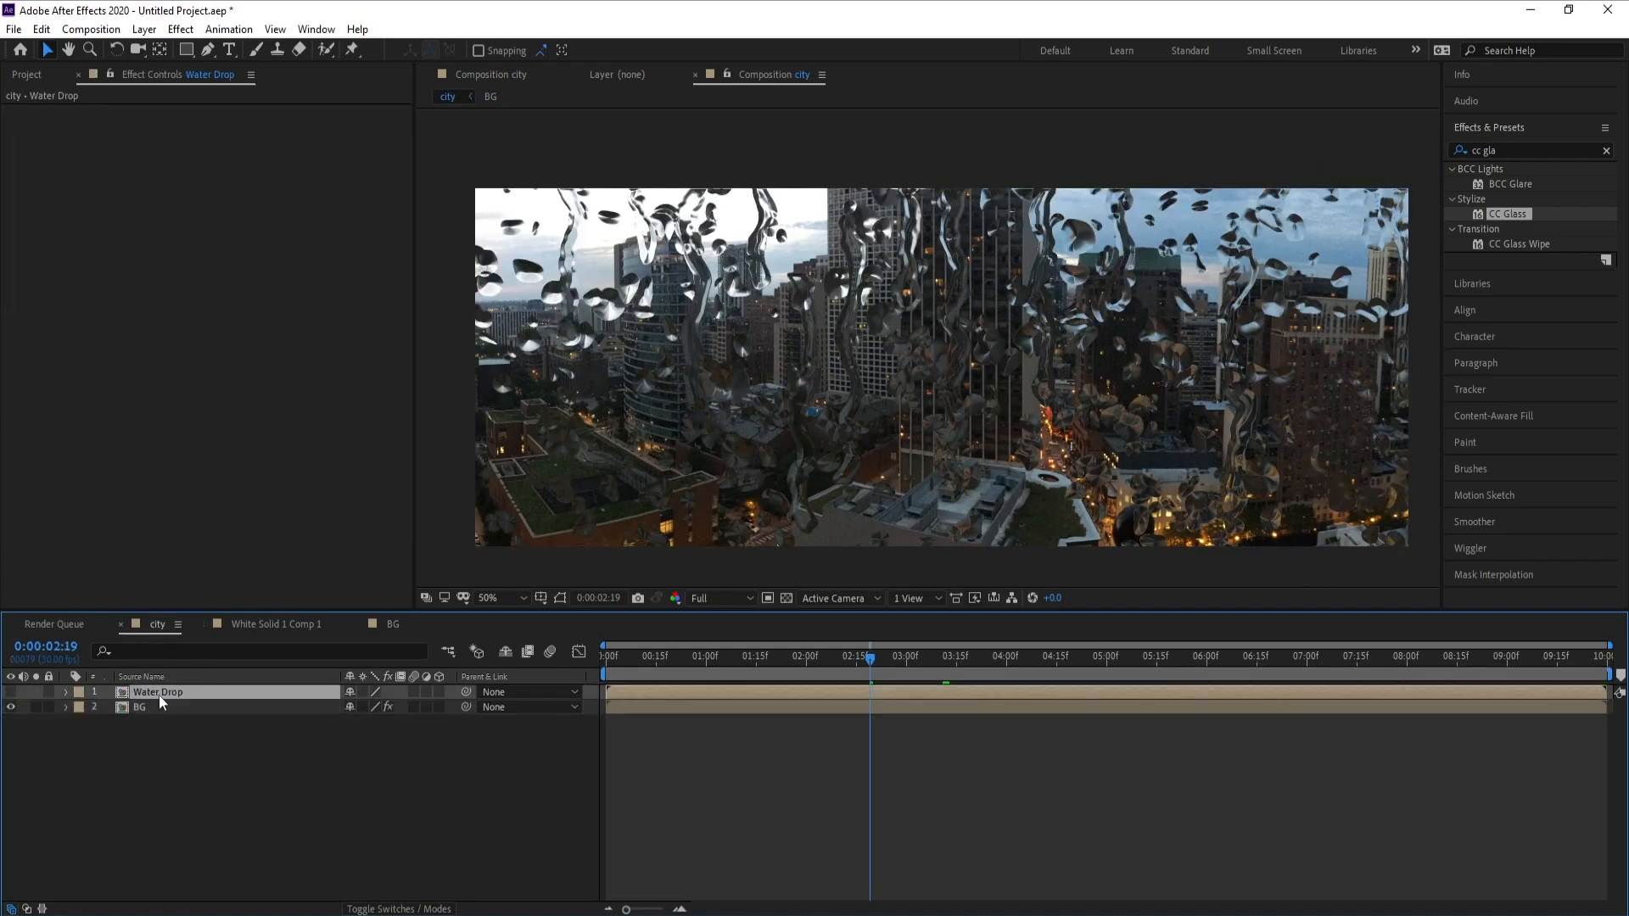
{"action": "double_click", "coordinate": [159, 695]}
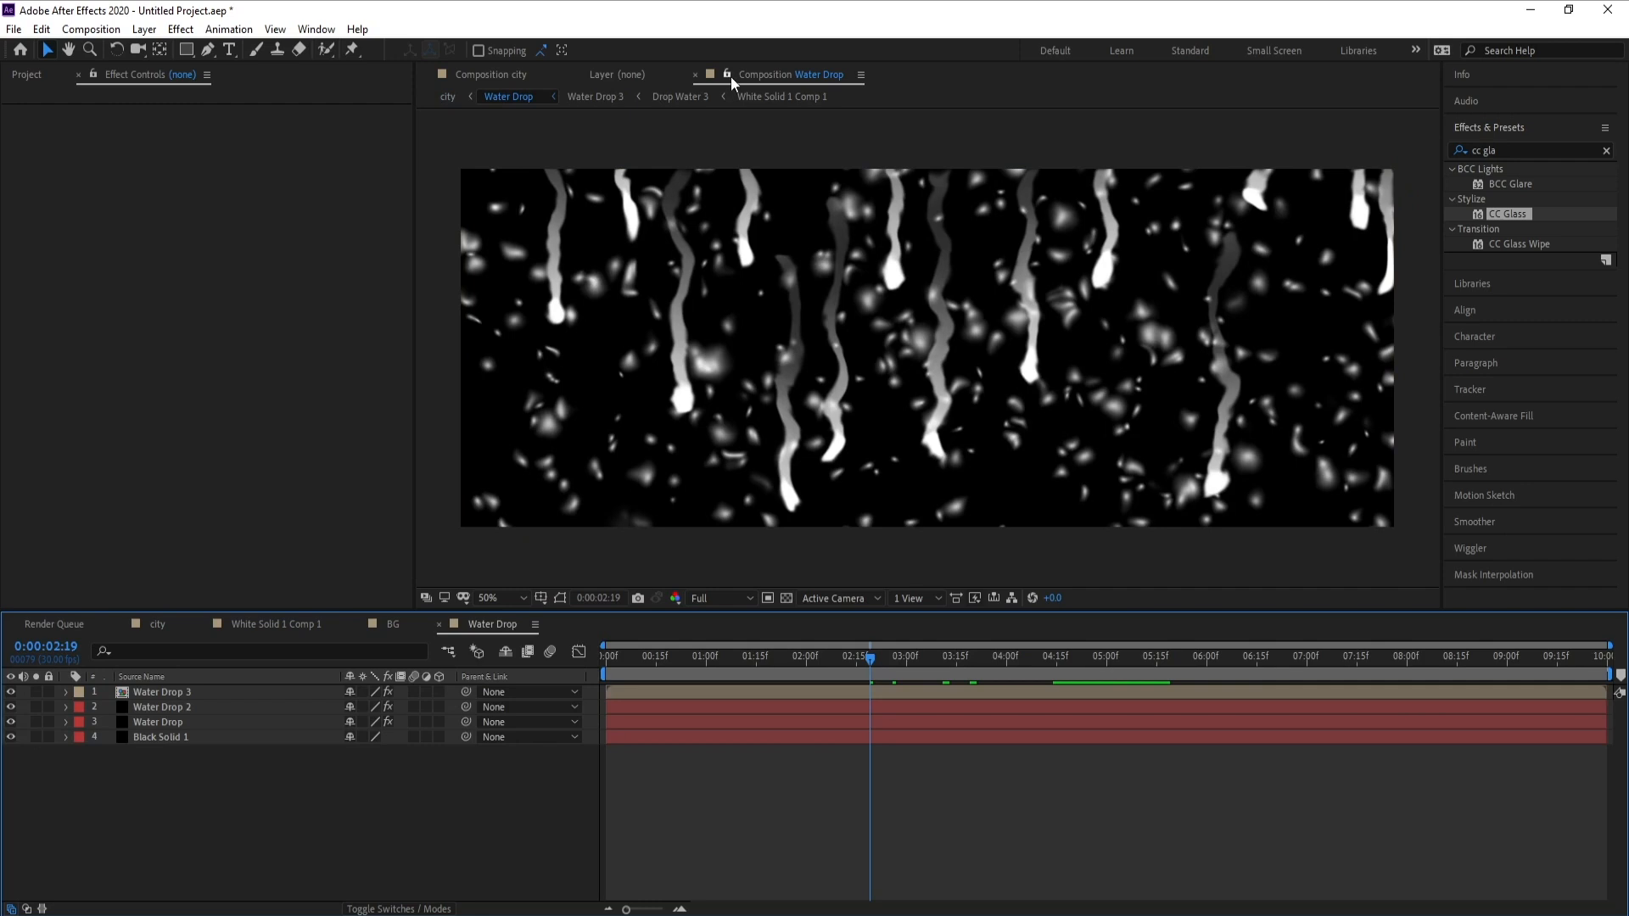
{"action": "left_click_drag", "start_coordinate": [732, 81], "coordinate": [1431, 307]}
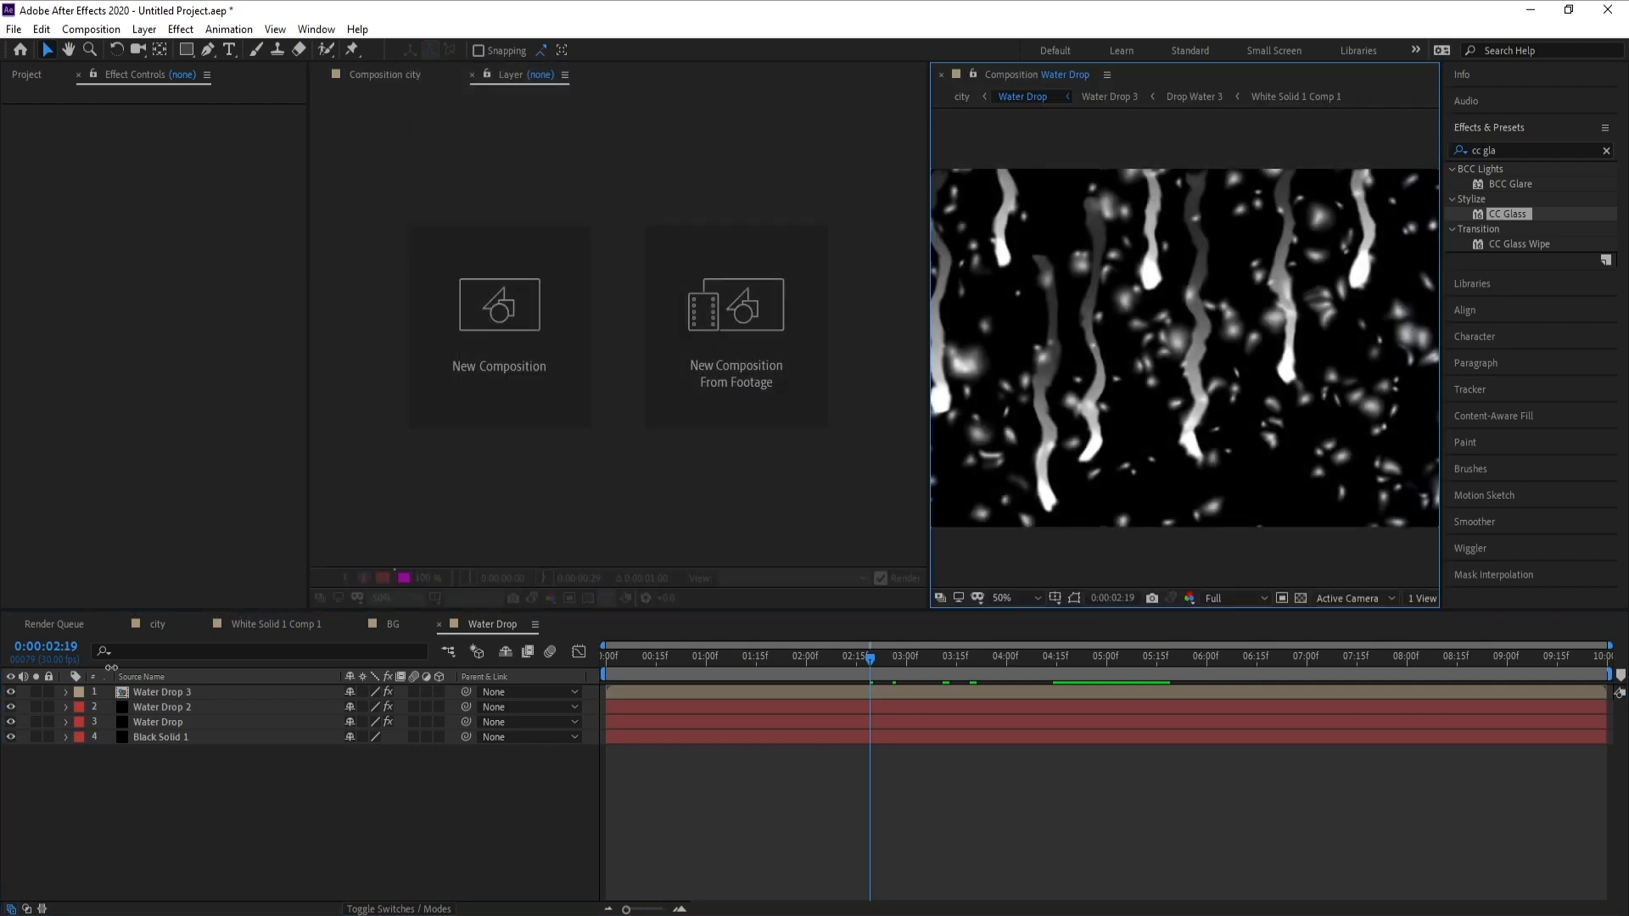
{"action": "left_click", "coordinate": [137, 626]}
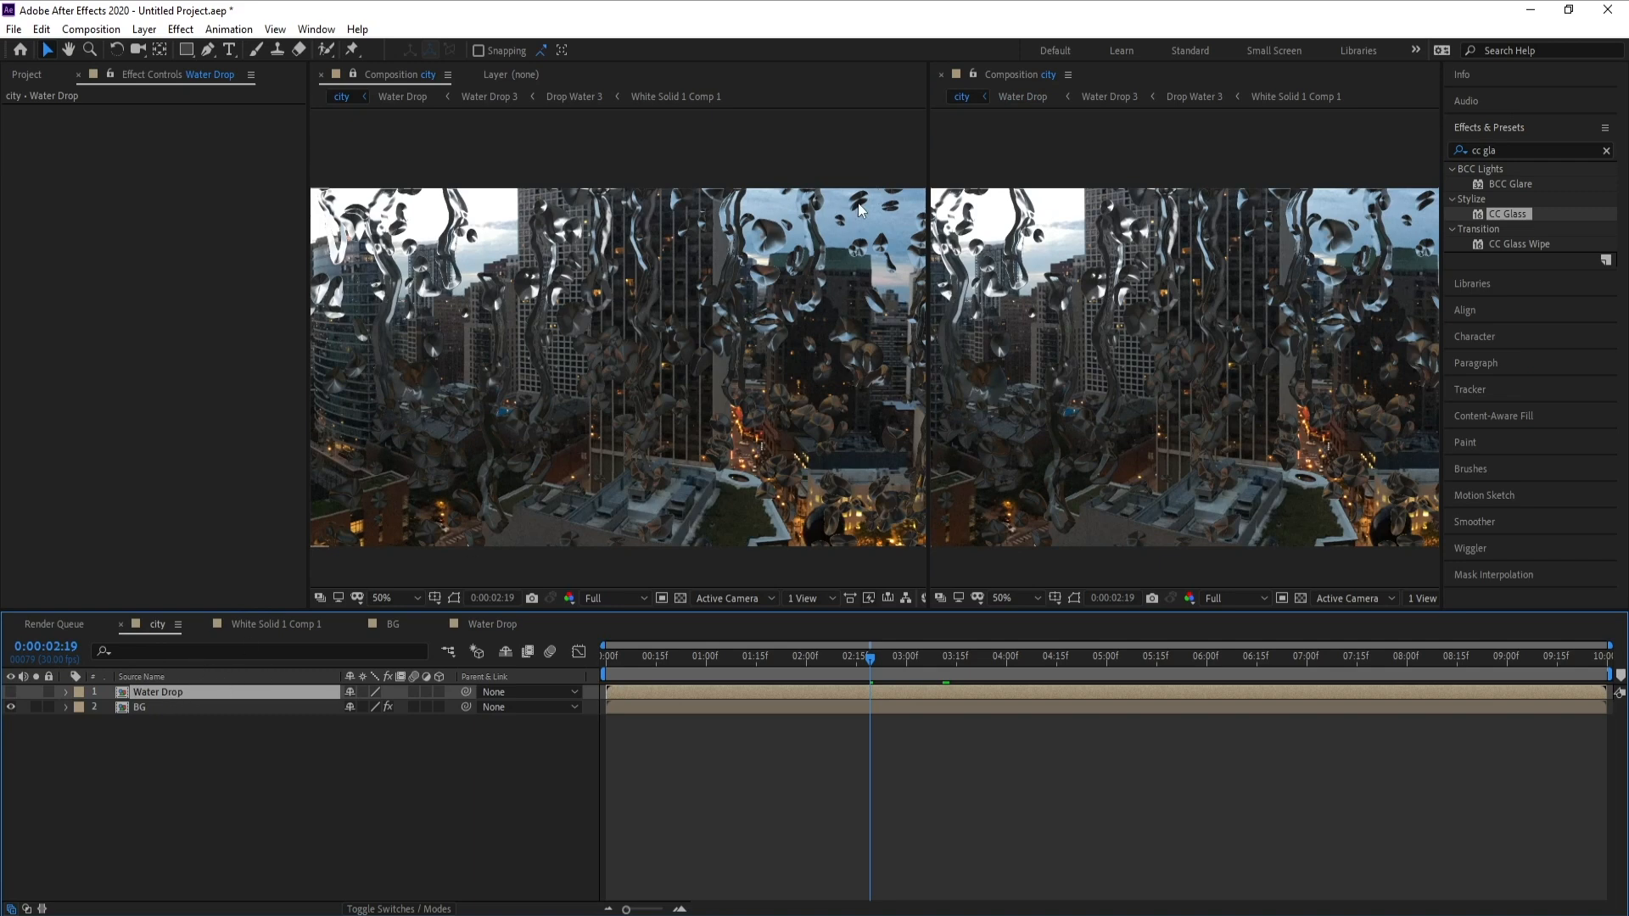
{"action": "double_click", "coordinate": [155, 705]}
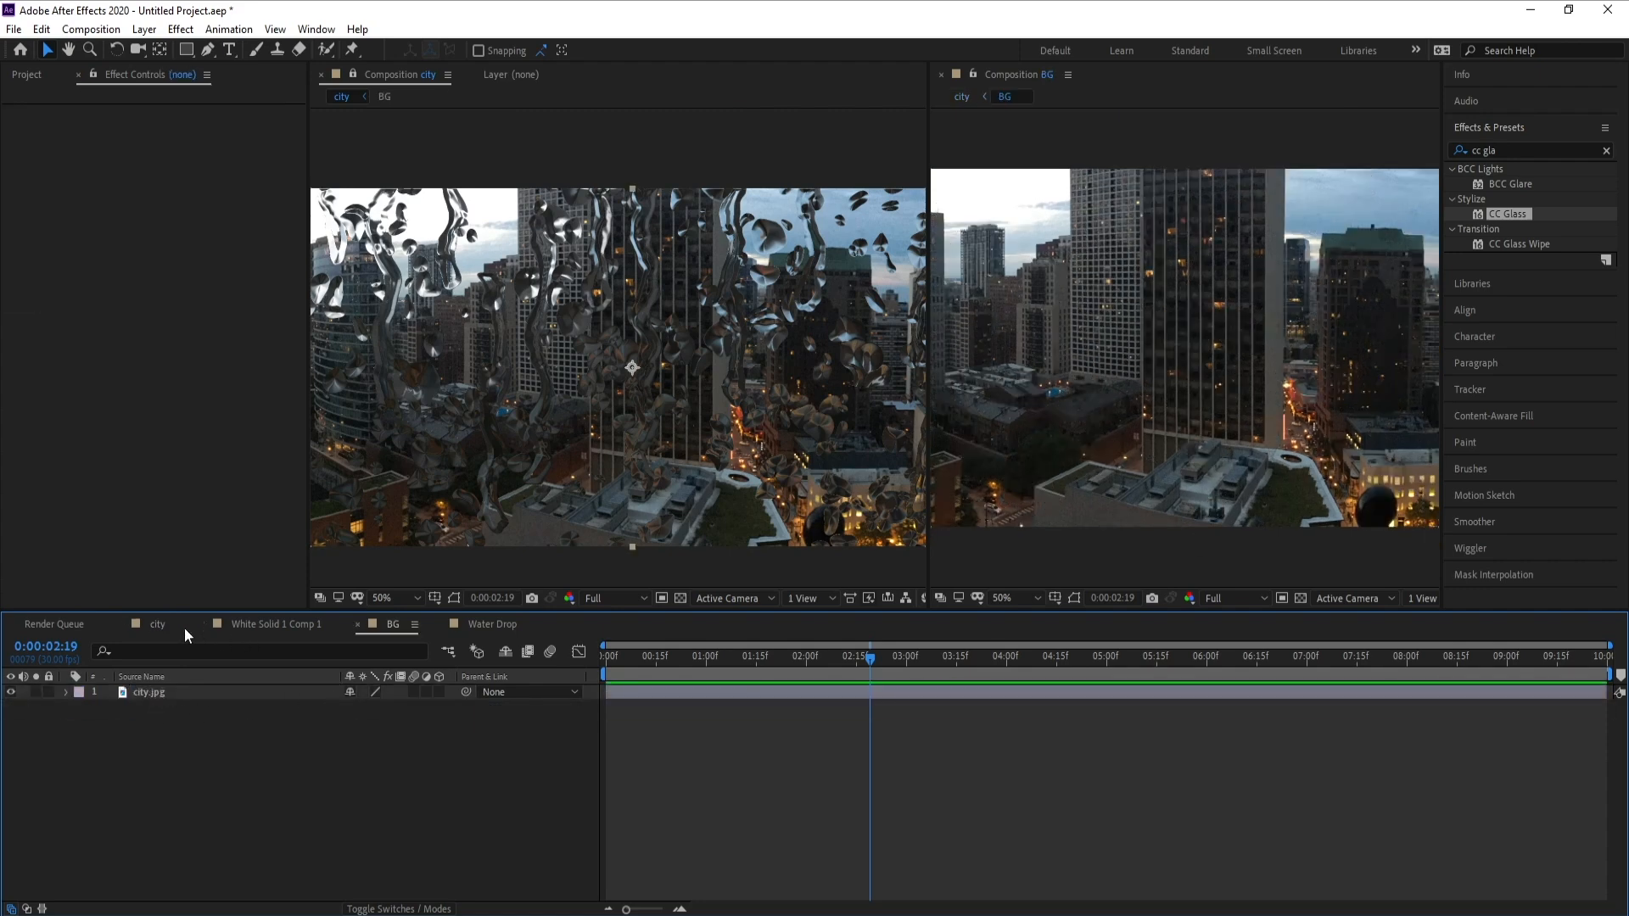
{"action": "left_click", "coordinate": [258, 625]}
{"action": "left_click", "coordinate": [146, 625]}
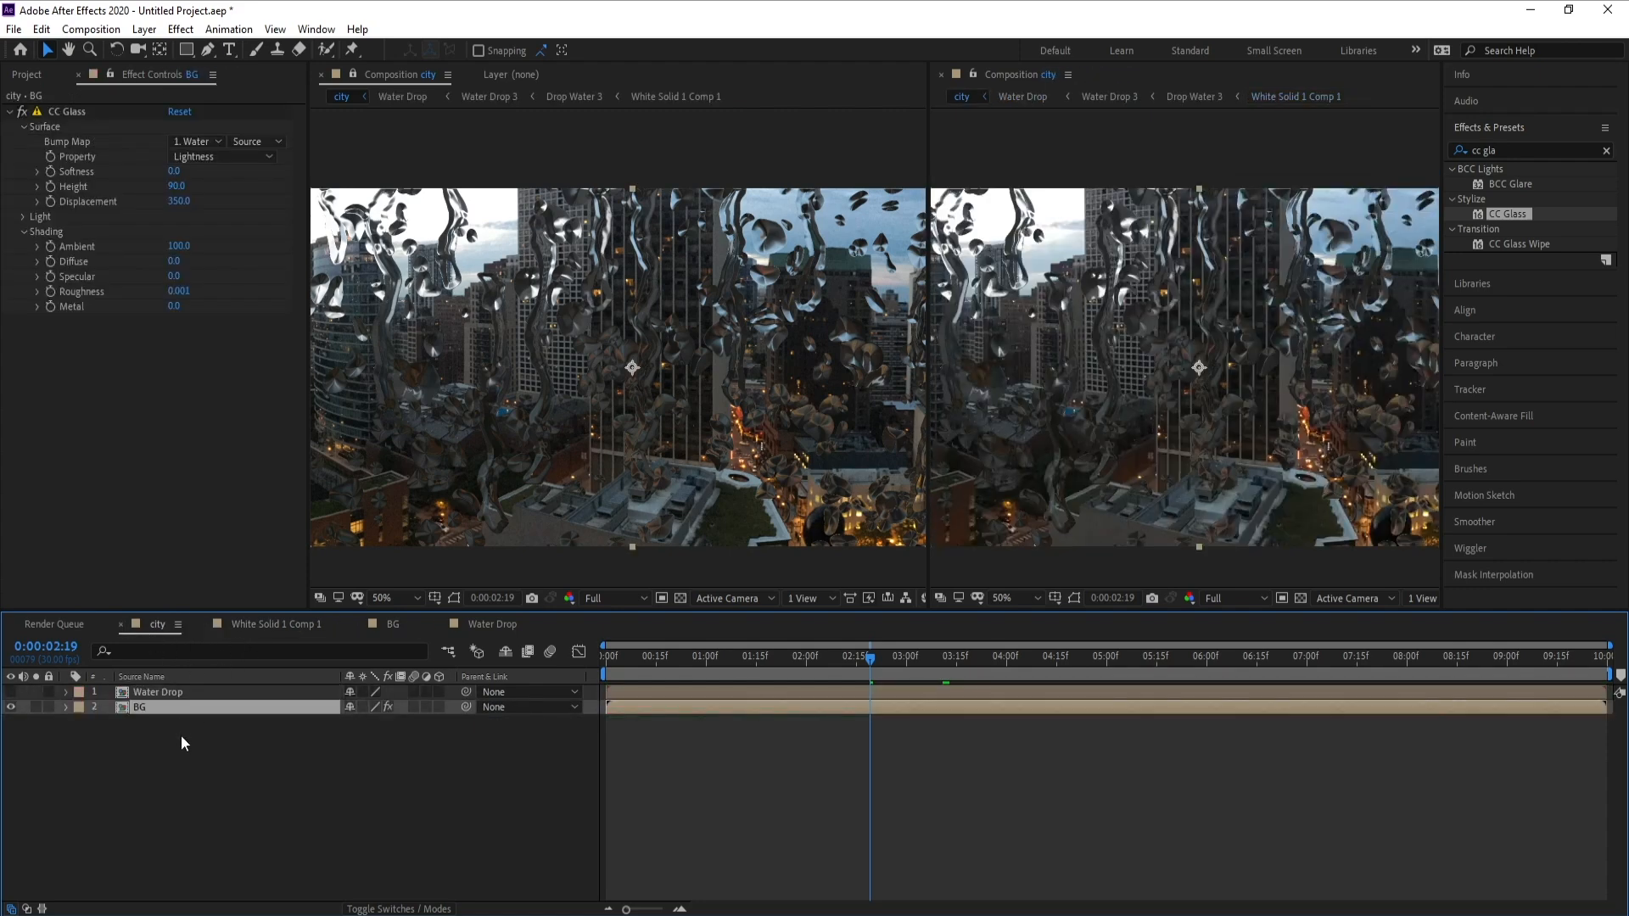
Step: Show the Water Drop composition in the second viewer, lock that viewer and widen it
{"action": "double_click", "coordinate": [159, 693]}
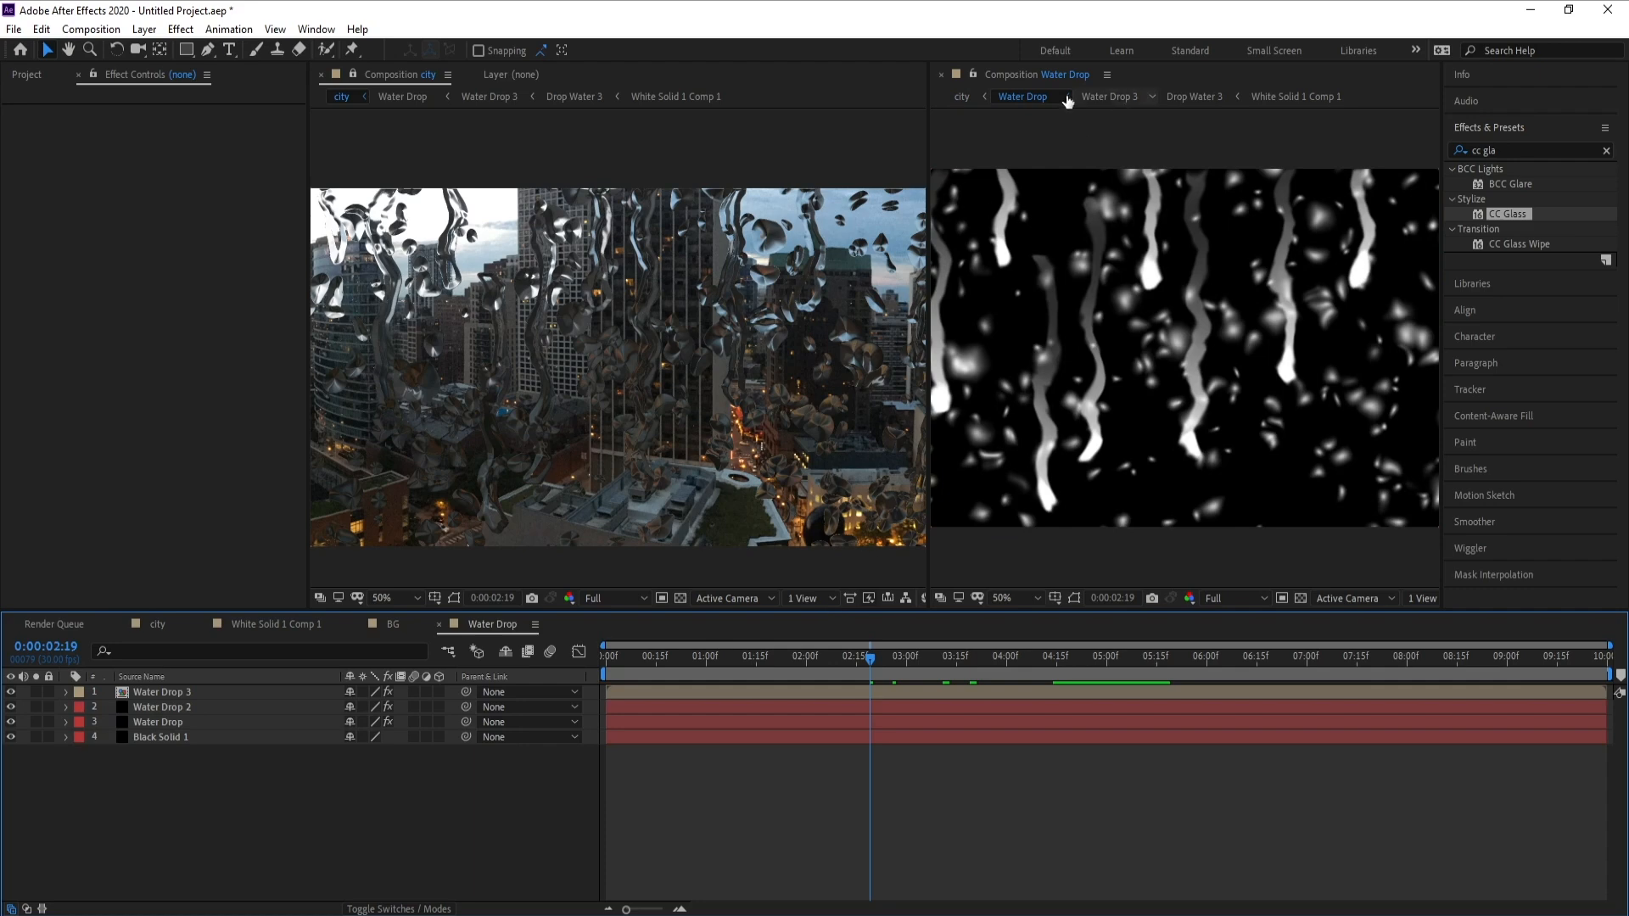
{"action": "left_click", "coordinate": [972, 74]}
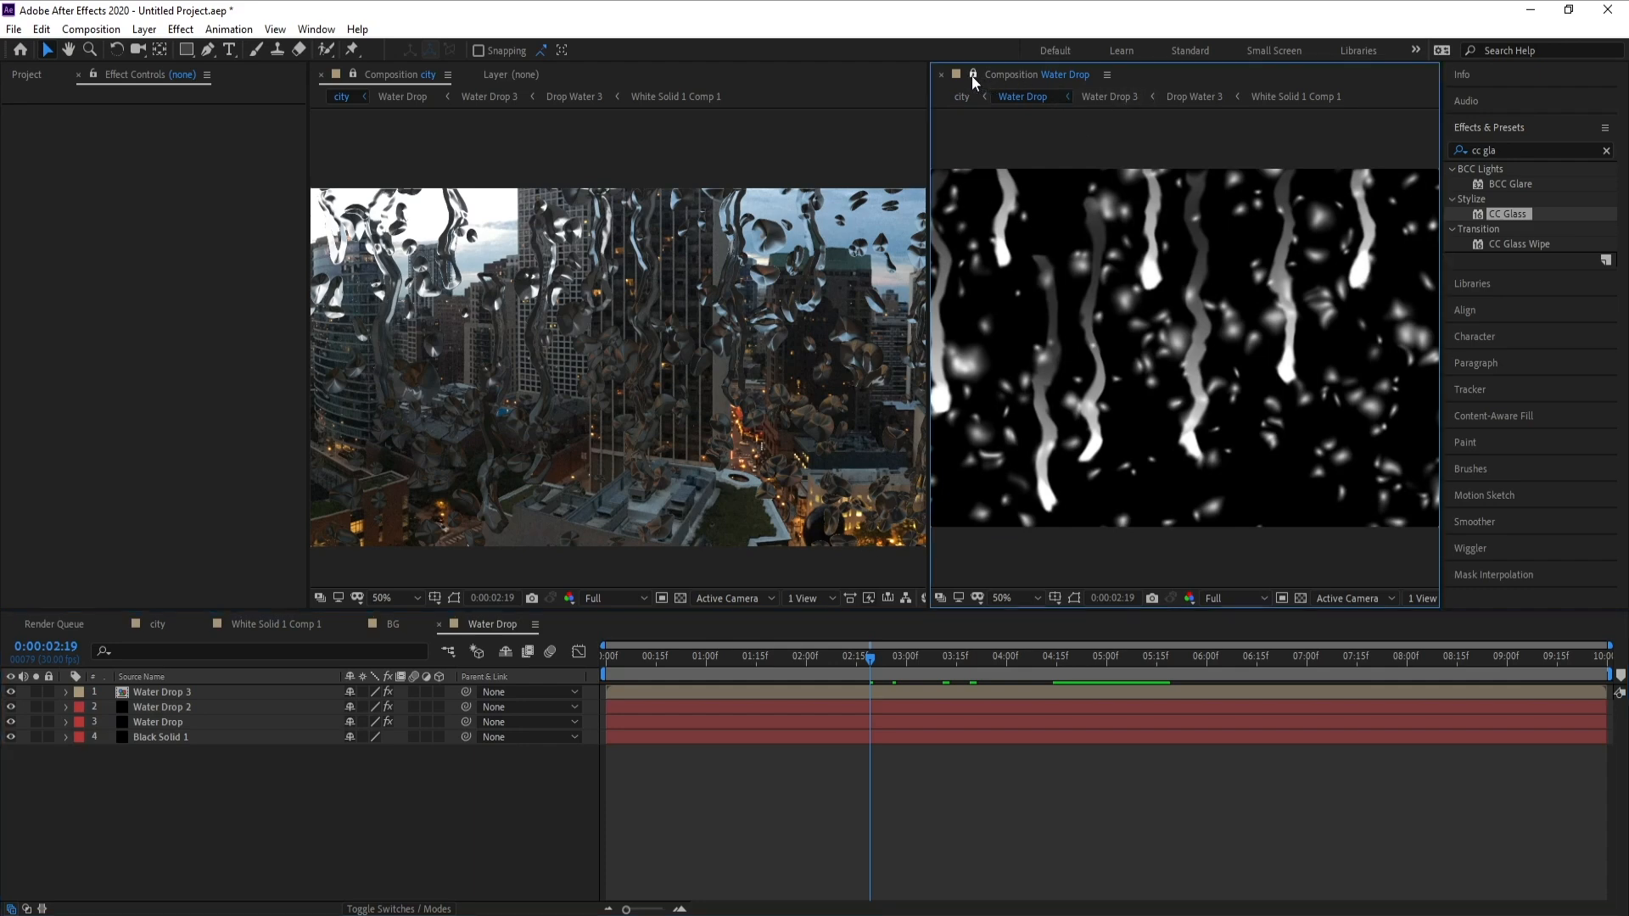
{"action": "left_click_drag", "start_coordinate": [930, 141], "coordinate": [813, 204]}
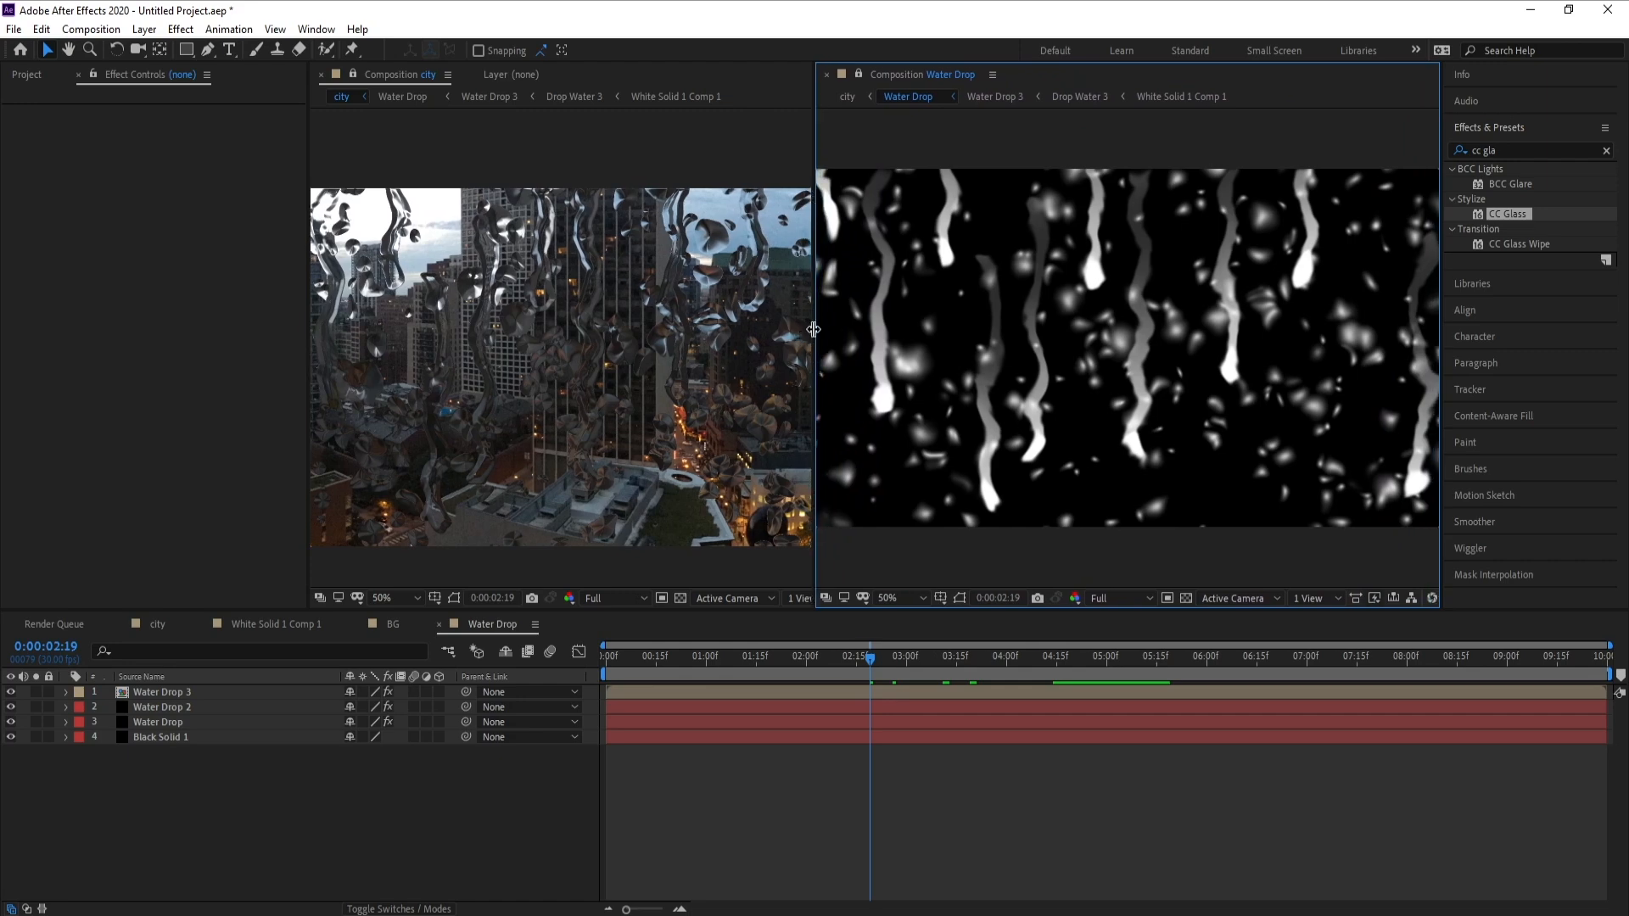
{"action": "left_click_drag", "start_coordinate": [812, 337], "coordinate": [814, 337]}
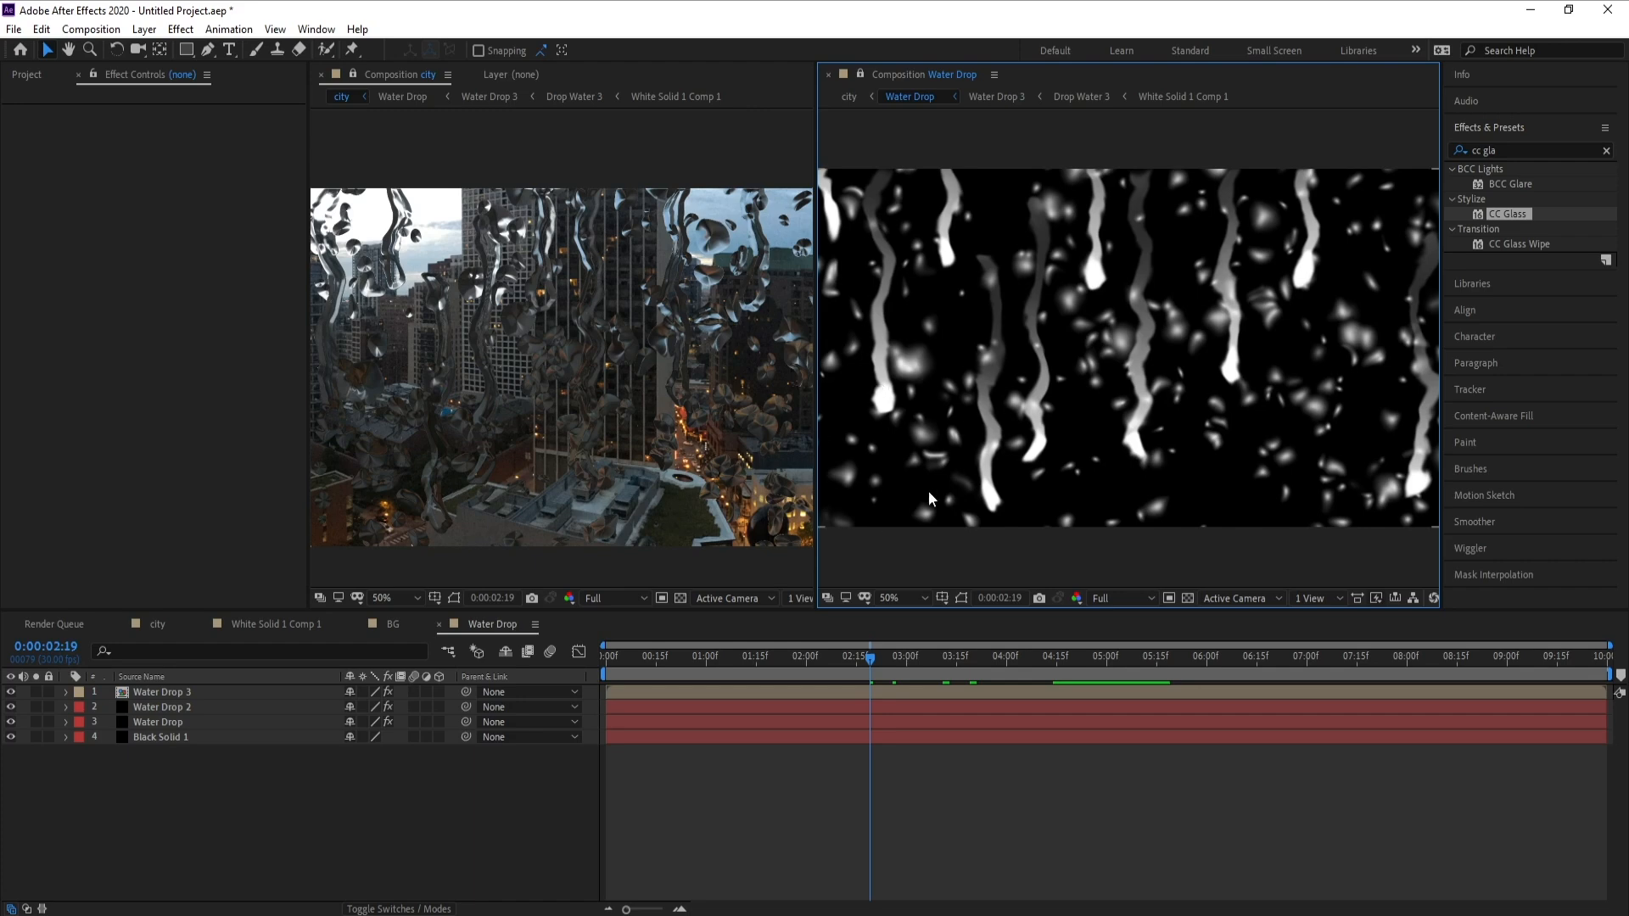
Step: Rename the city composition as Rander in its composition settings
{"action": "left_click", "coordinate": [154, 626]}
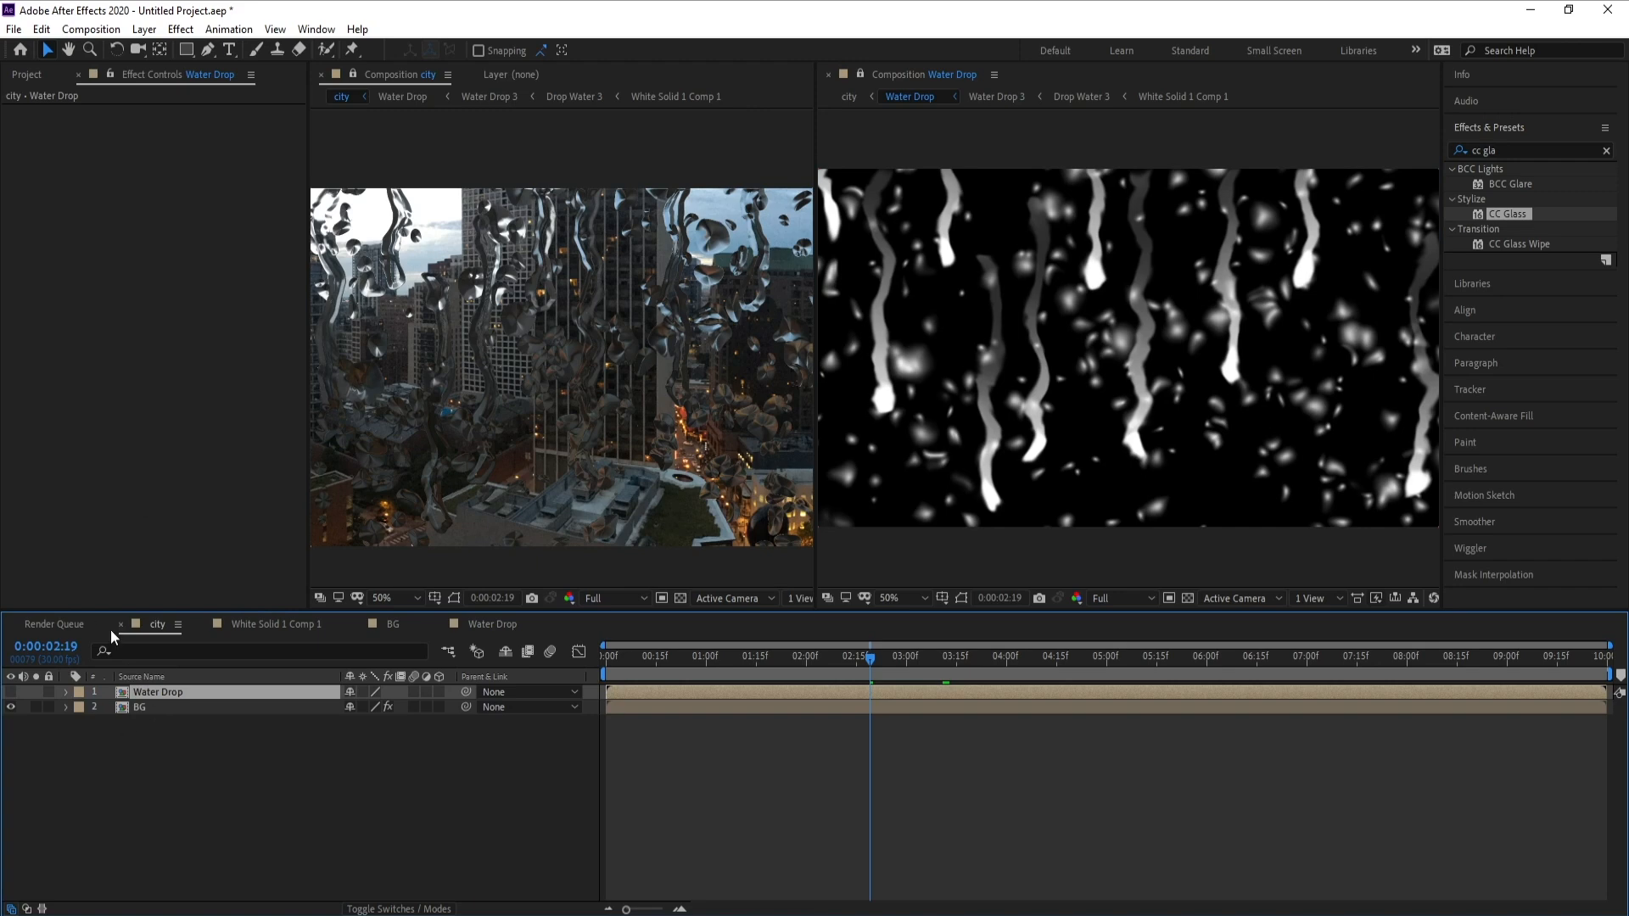
{"action": "left_click", "coordinate": [91, 29]}
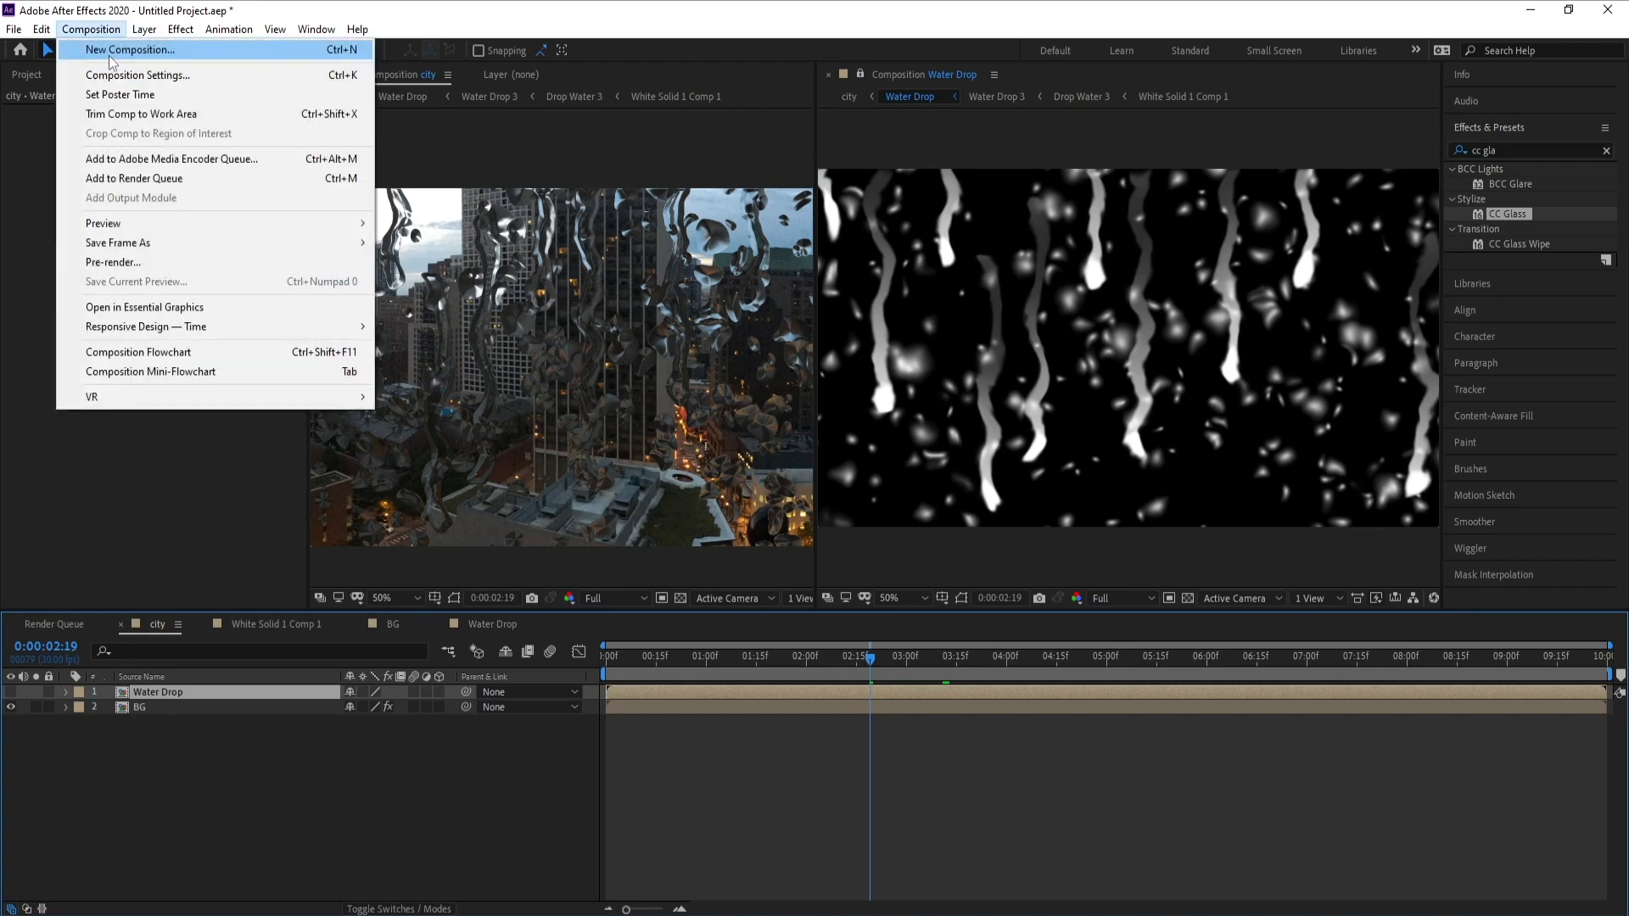
{"action": "left_click", "coordinate": [115, 77]}
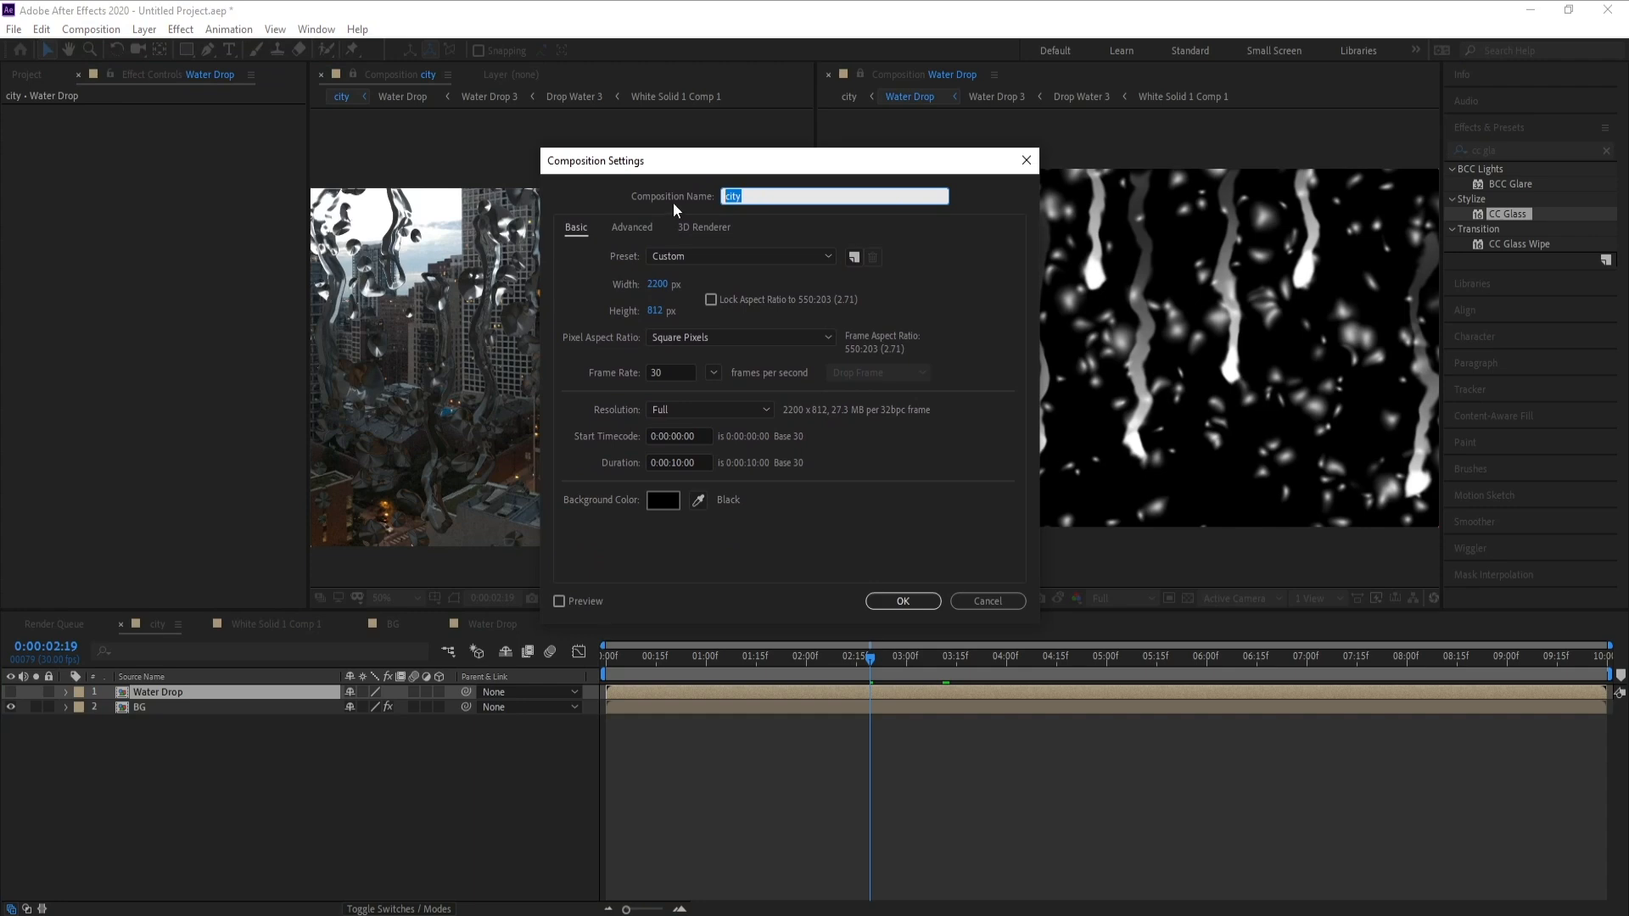
{"action": "type", "text": "BG"}
{"action": "key", "text": "BackSpace"}
{"action": "key", "text": "BackSpace"}
{"action": "type", "text": "Rande"}
{"action": "key", "text": "Return"}
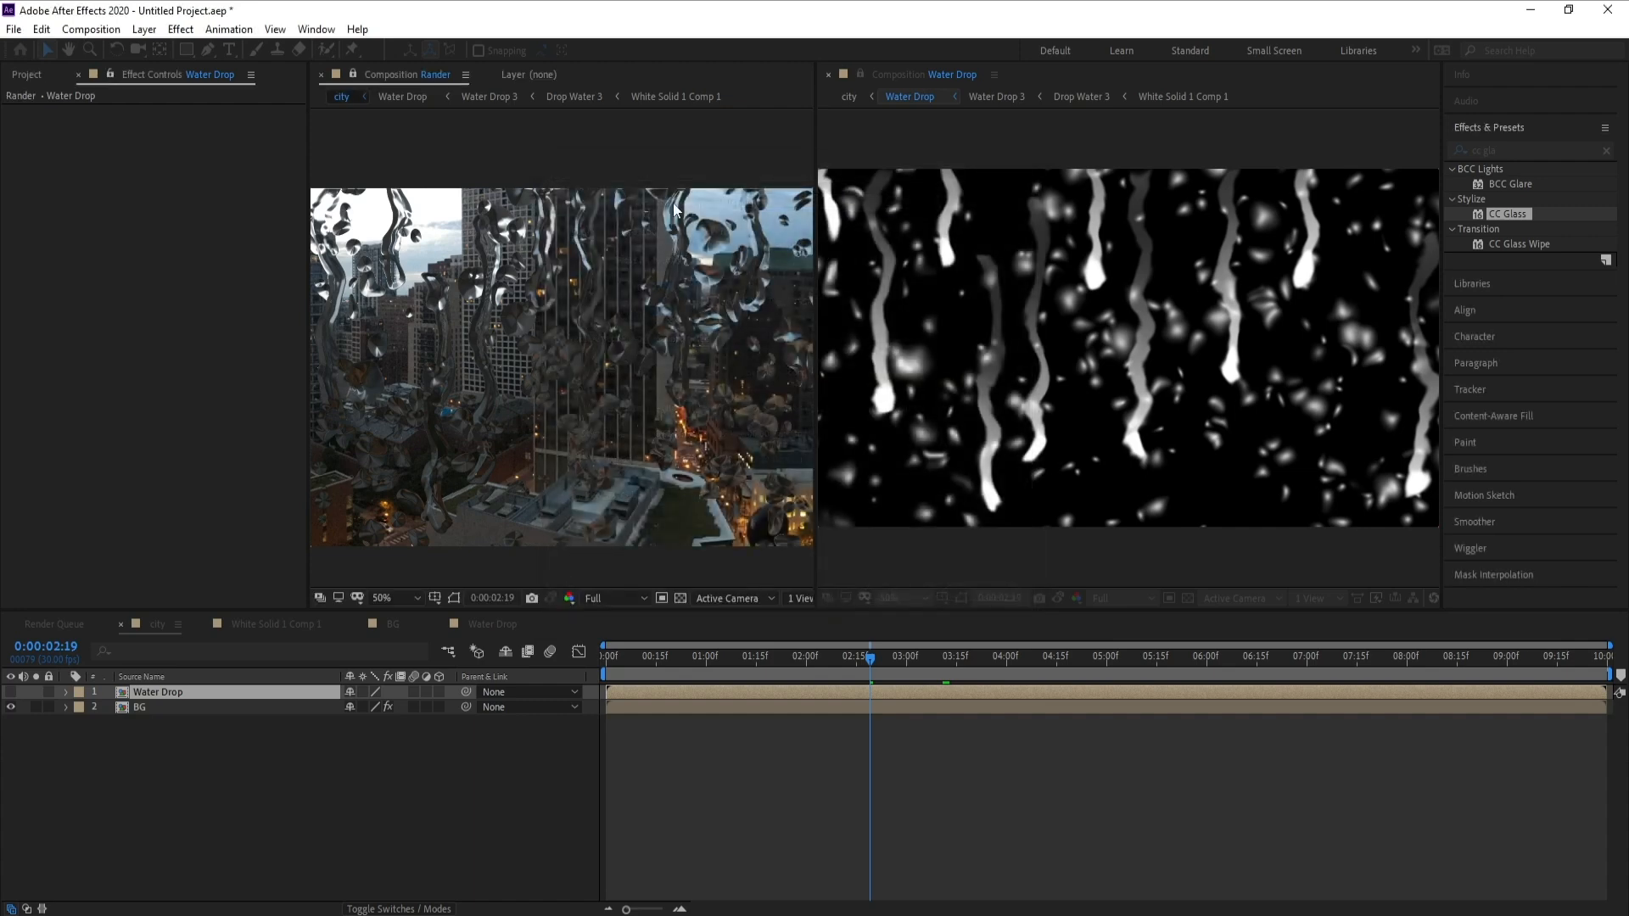
Step: Set the BG layer's track matte to Luma Matte "Water Drop"
{"action": "left_click", "coordinate": [149, 710]}
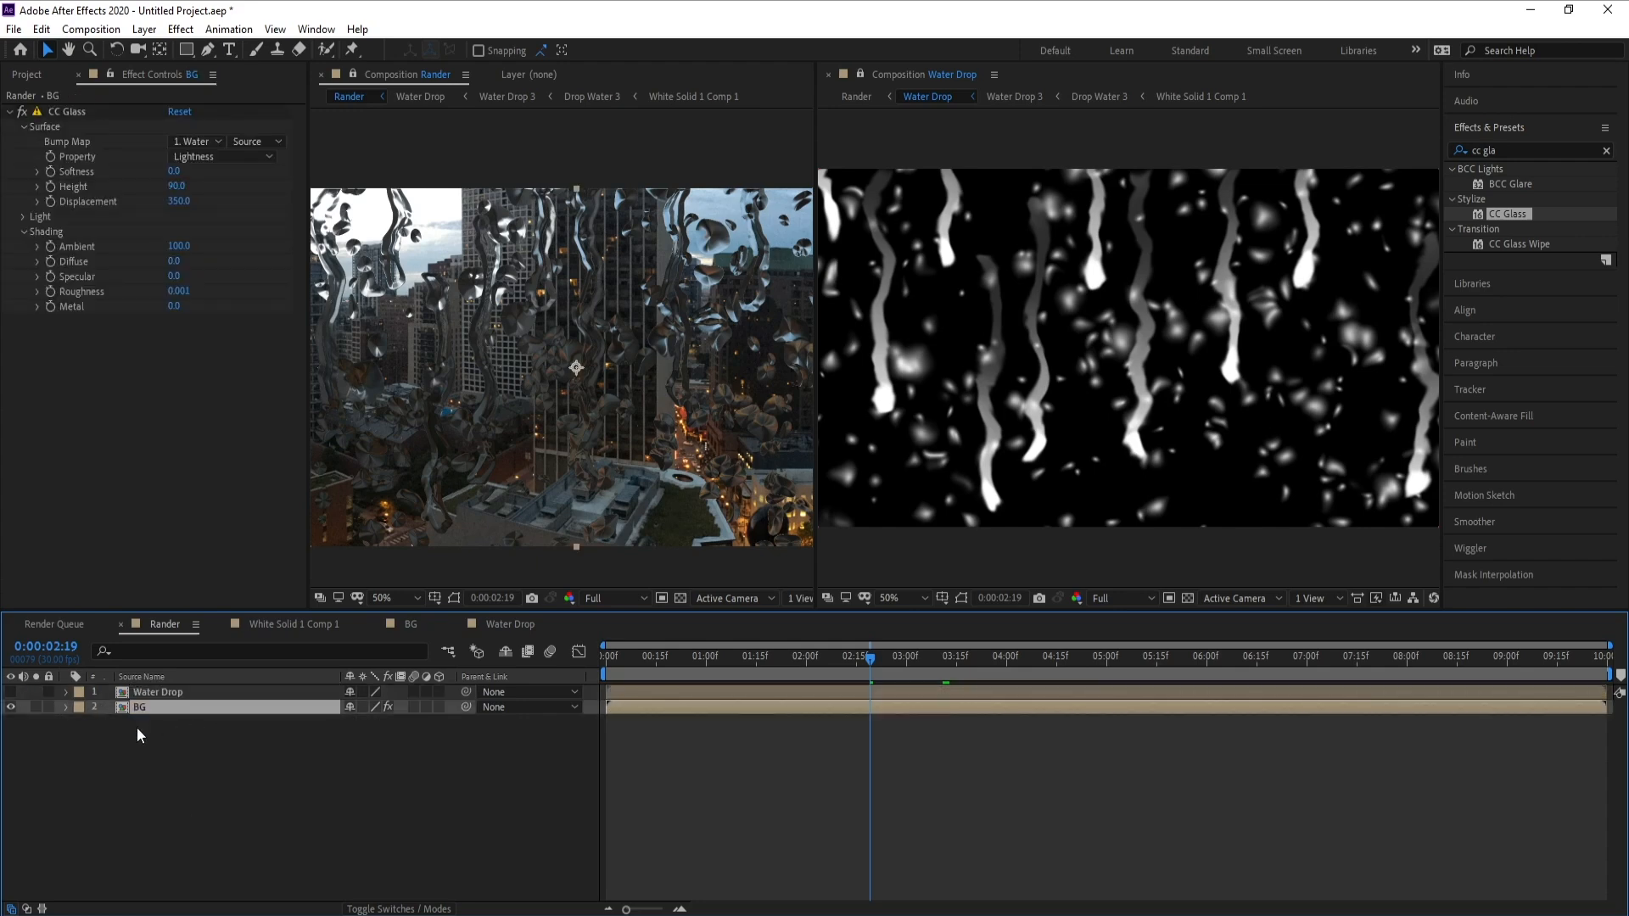
{"action": "left_click", "coordinate": [377, 911]}
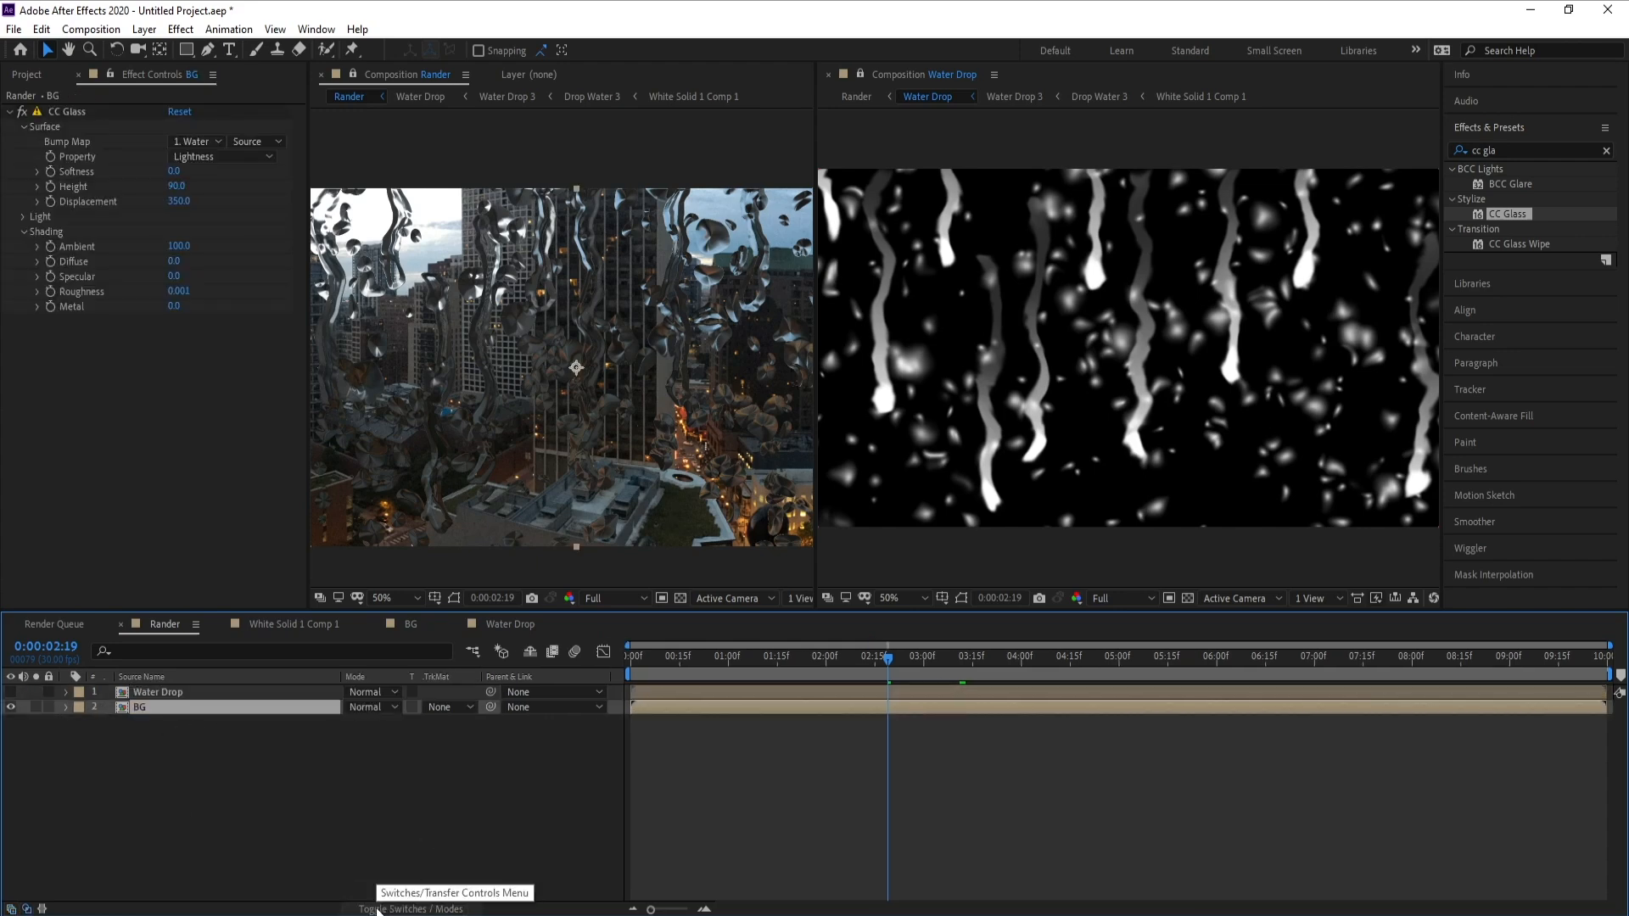
{"action": "left_click", "coordinate": [445, 707]}
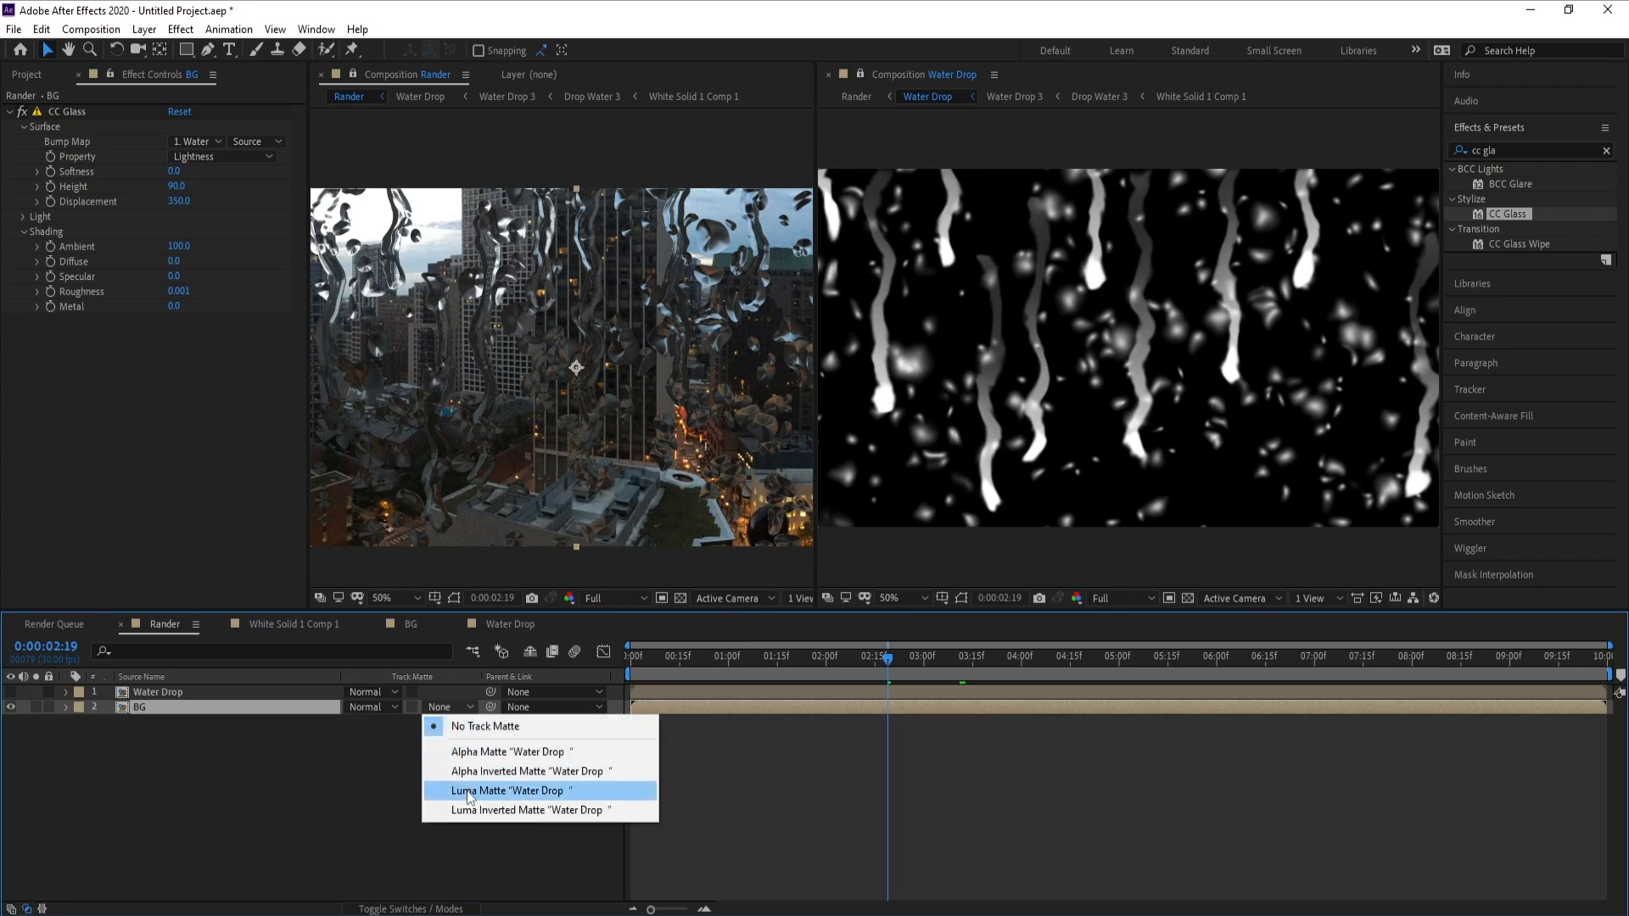
{"action": "left_click", "coordinate": [518, 792]}
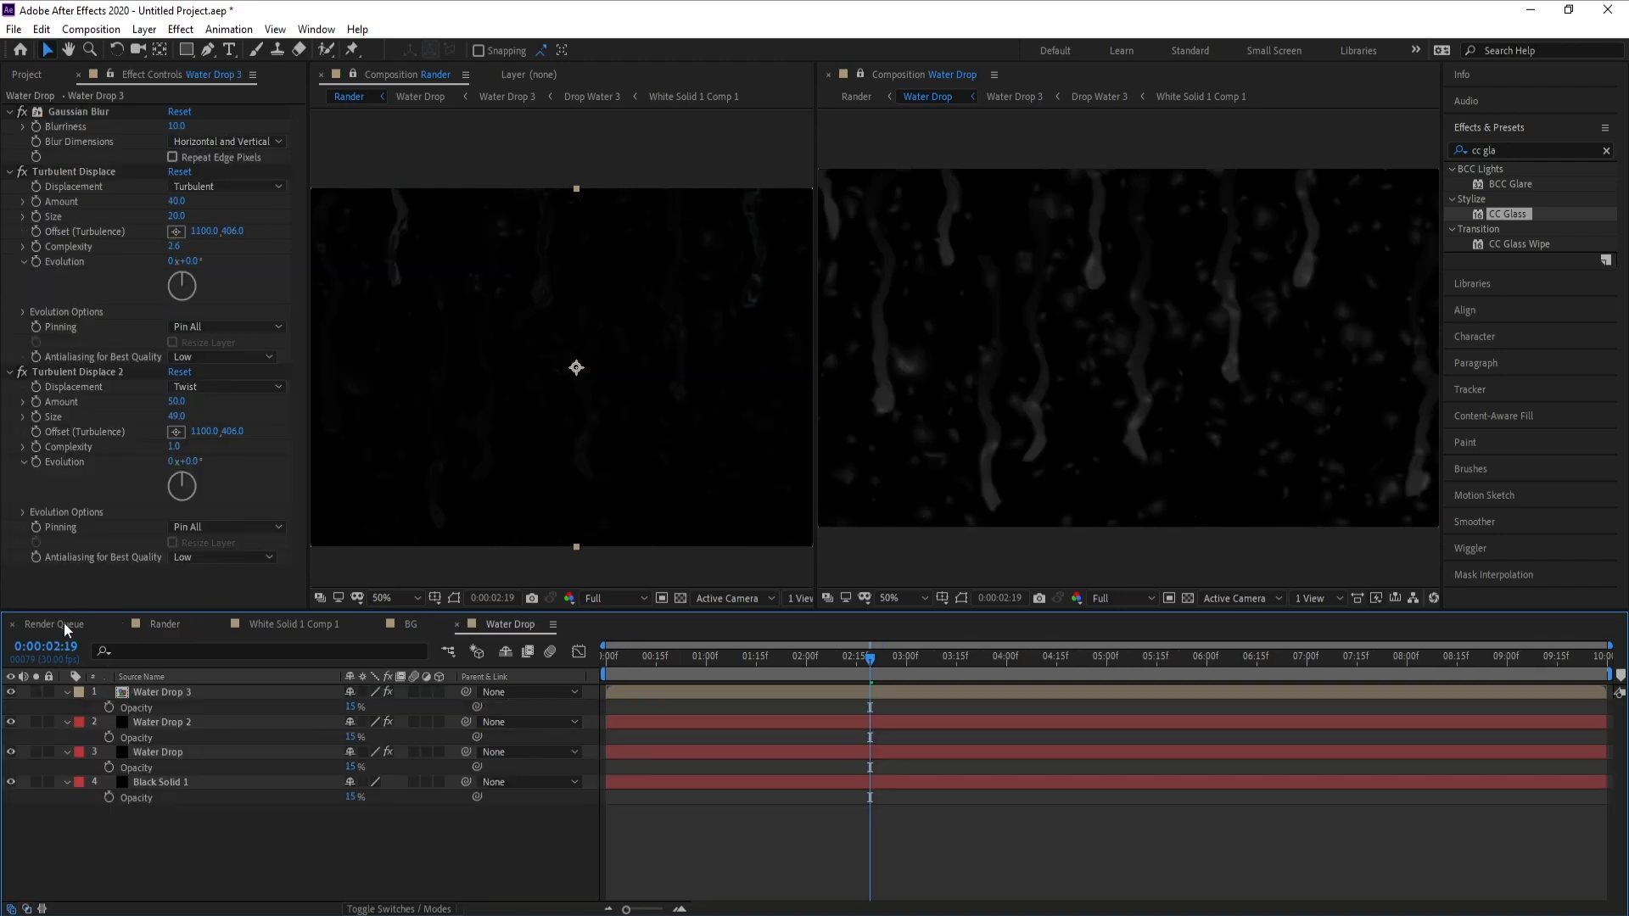
Step: Return to the Rander composition and apply the Levels effect to the Water Drop layer
{"action": "left_click", "coordinate": [64, 624]}
{"action": "left_click", "coordinate": [166, 624]}
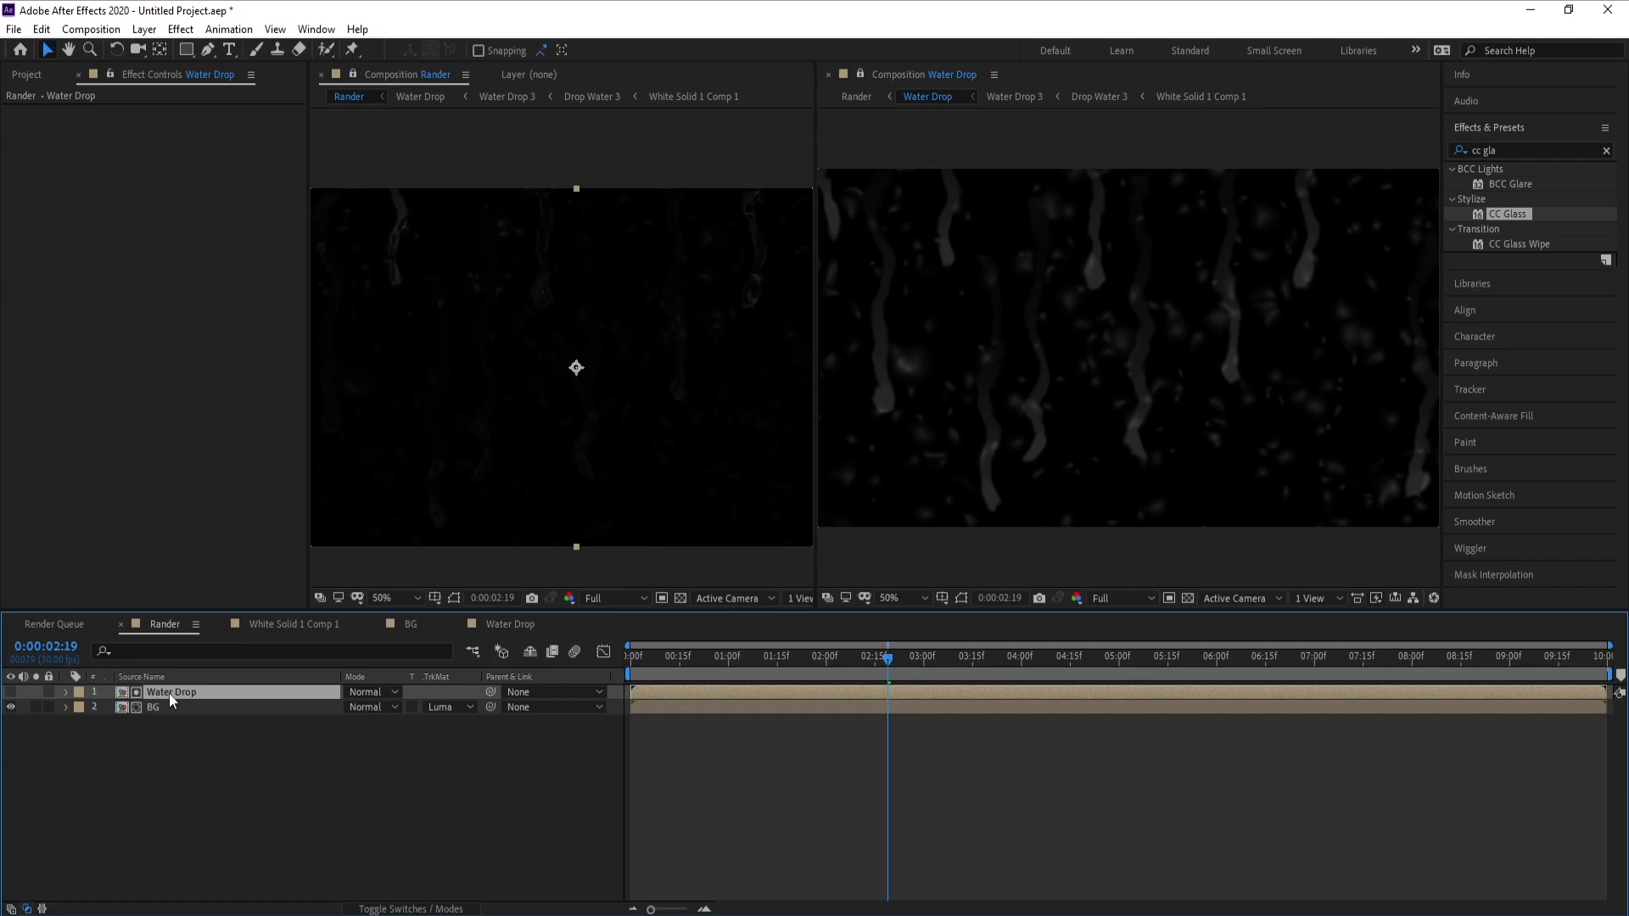
{"action": "left_click", "coordinate": [181, 29]}
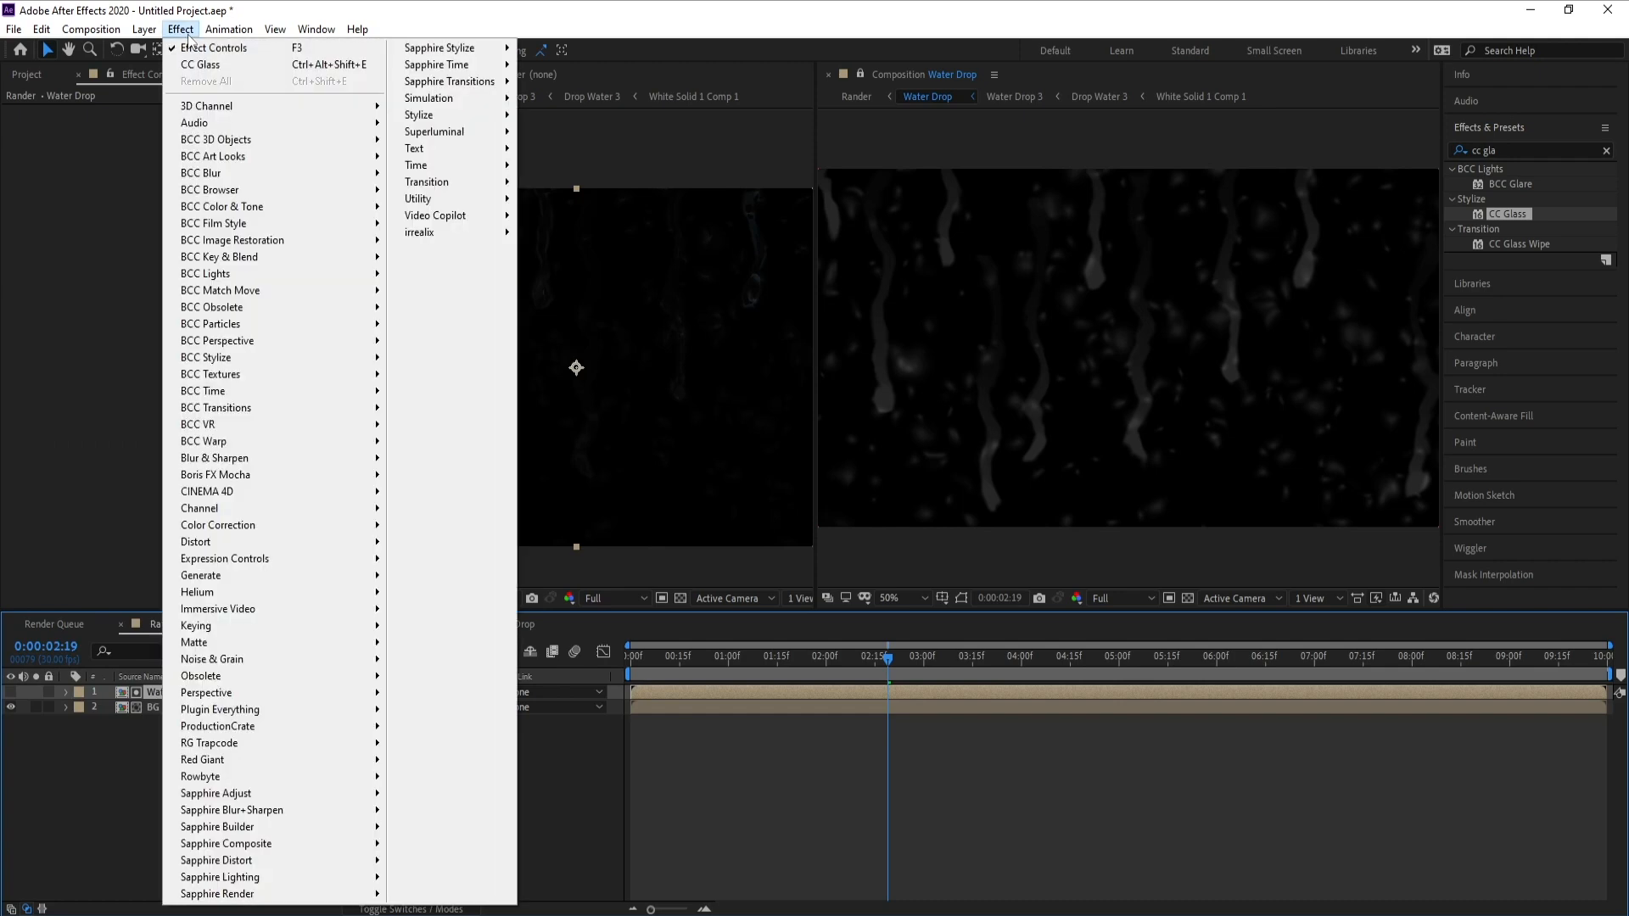
{"action": "mouse_move", "coordinate": [270, 532]}
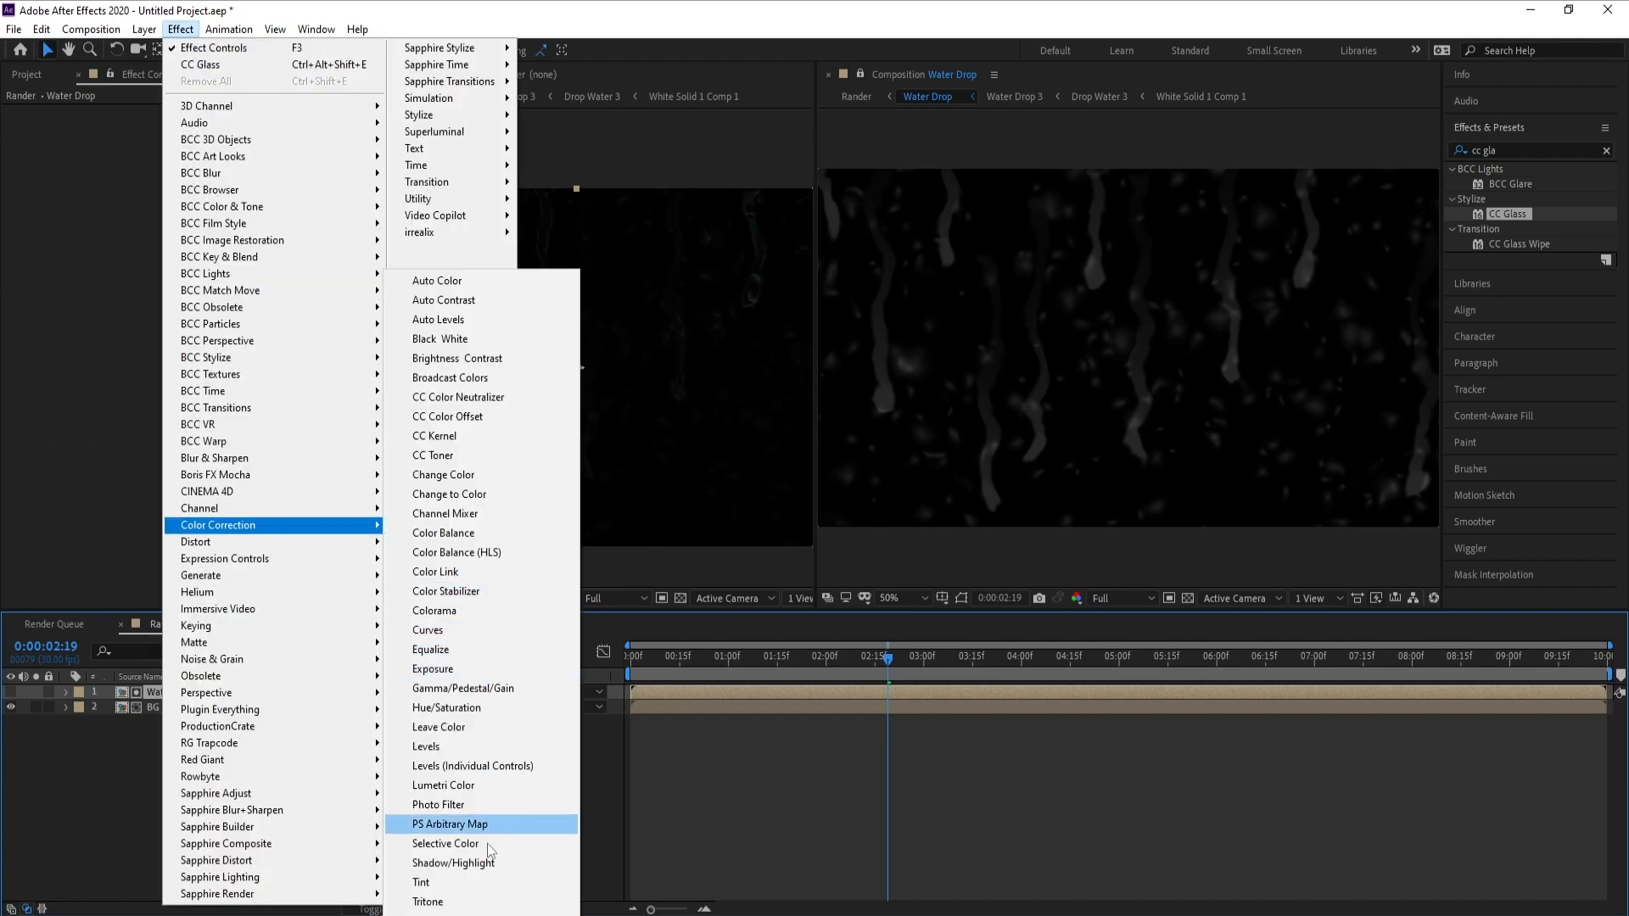
{"action": "left_click", "coordinate": [465, 748]}
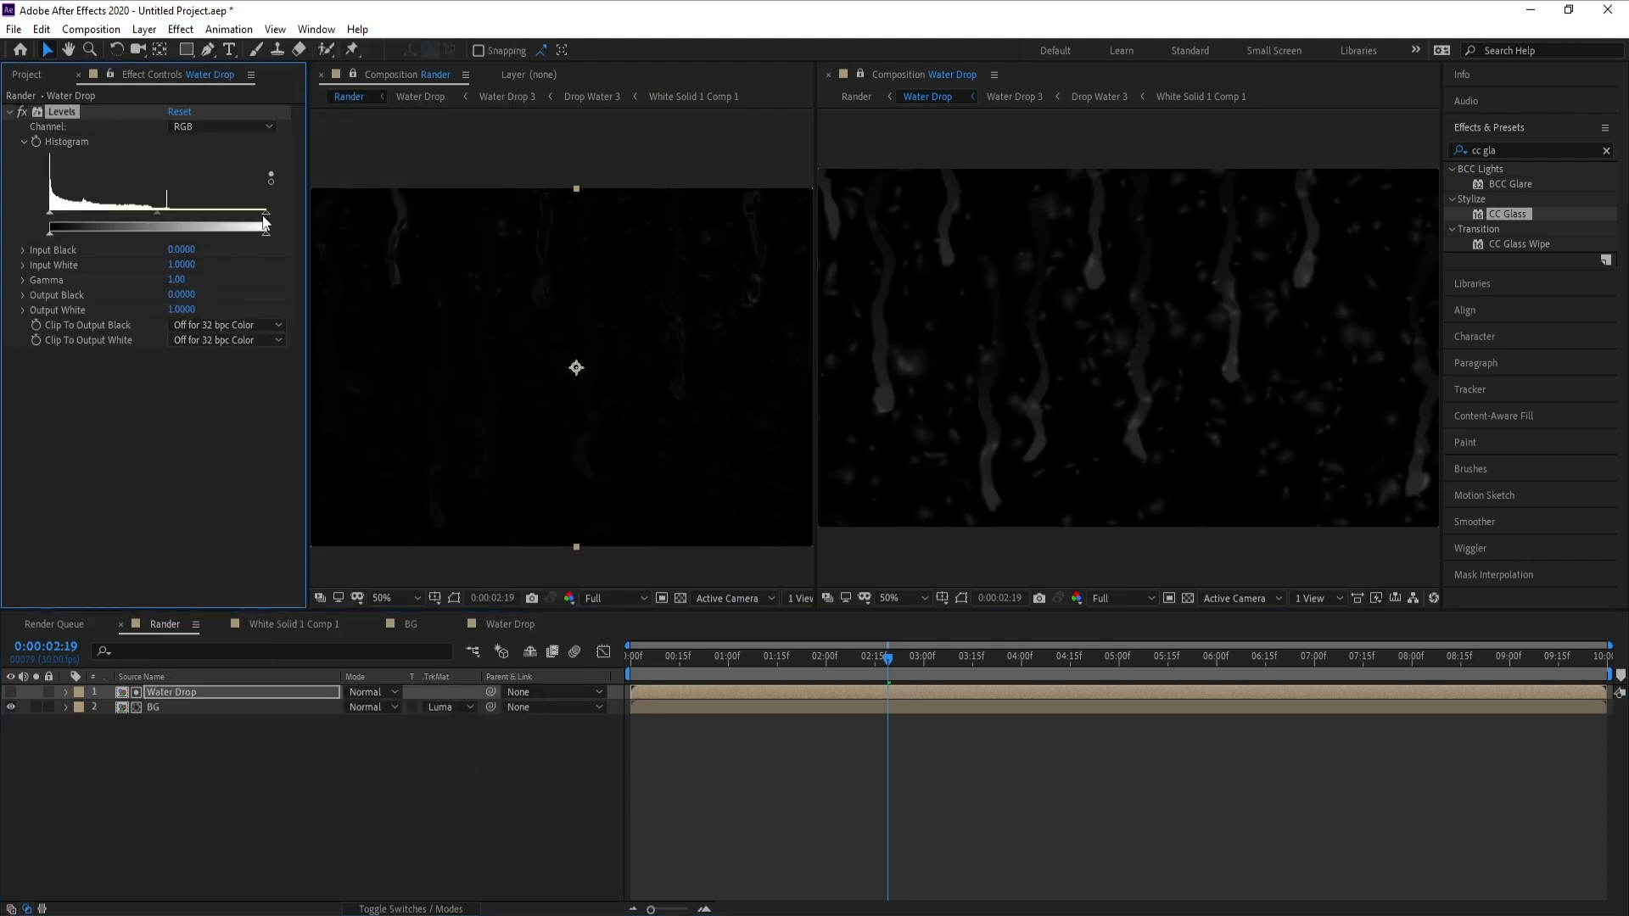
Step: Set the Water Drop layer's Levels to an Input Black of about 0.02 and an Input White of about 0.07
{"action": "left_click_drag", "start_coordinate": [266, 225], "coordinate": [65, 214]}
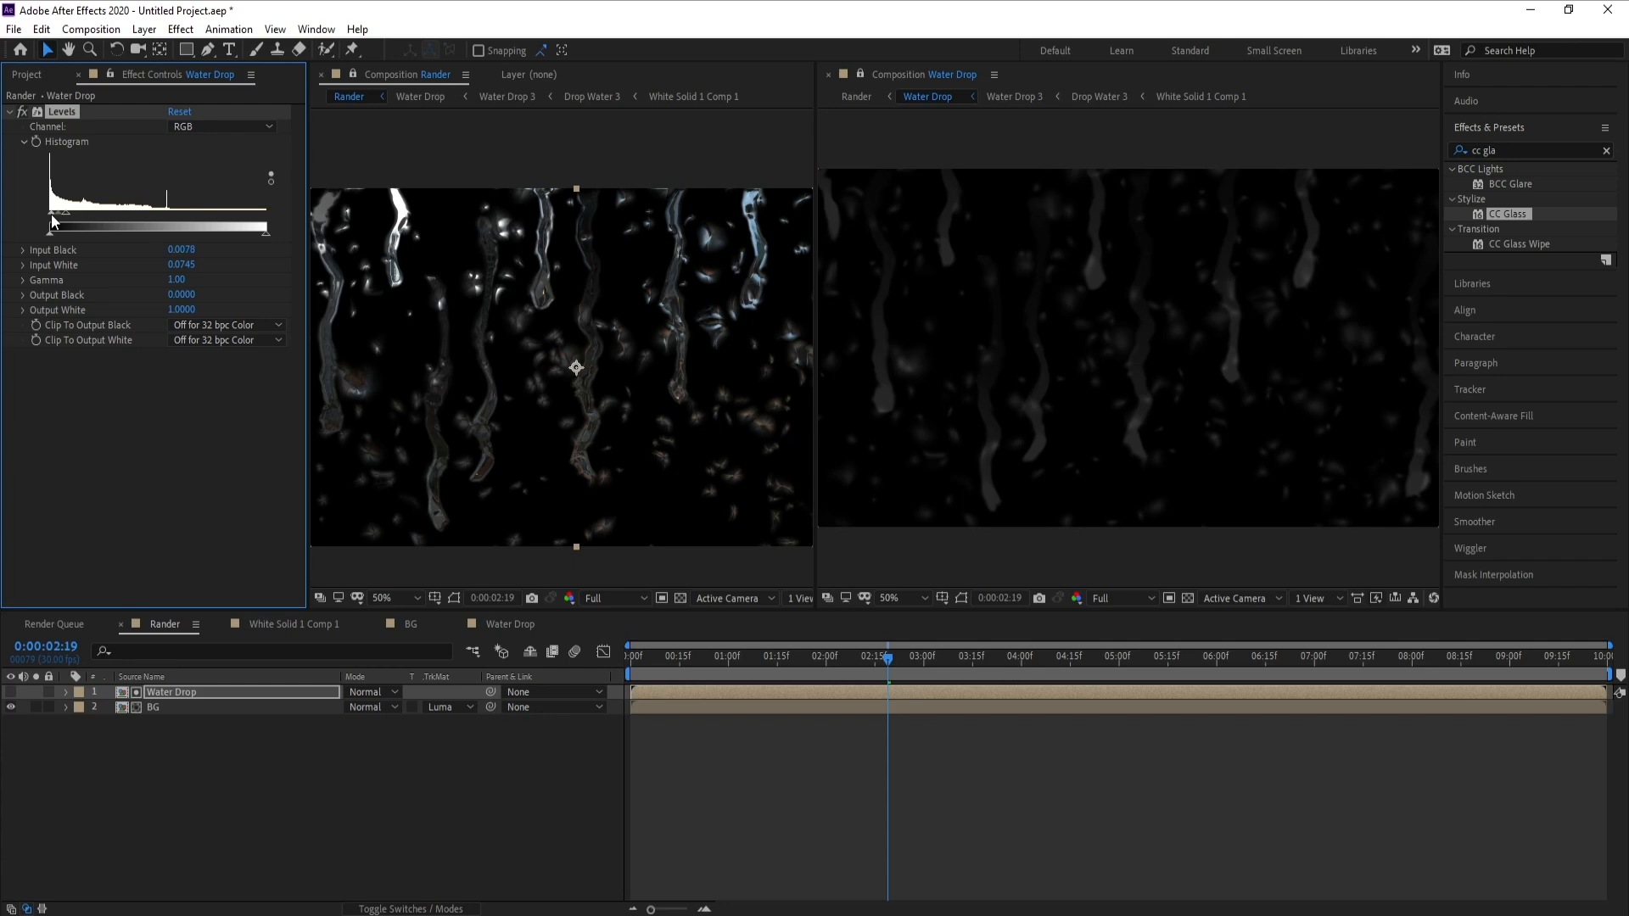
{"action": "left_click_drag", "start_coordinate": [51, 214], "coordinate": [54, 217]}
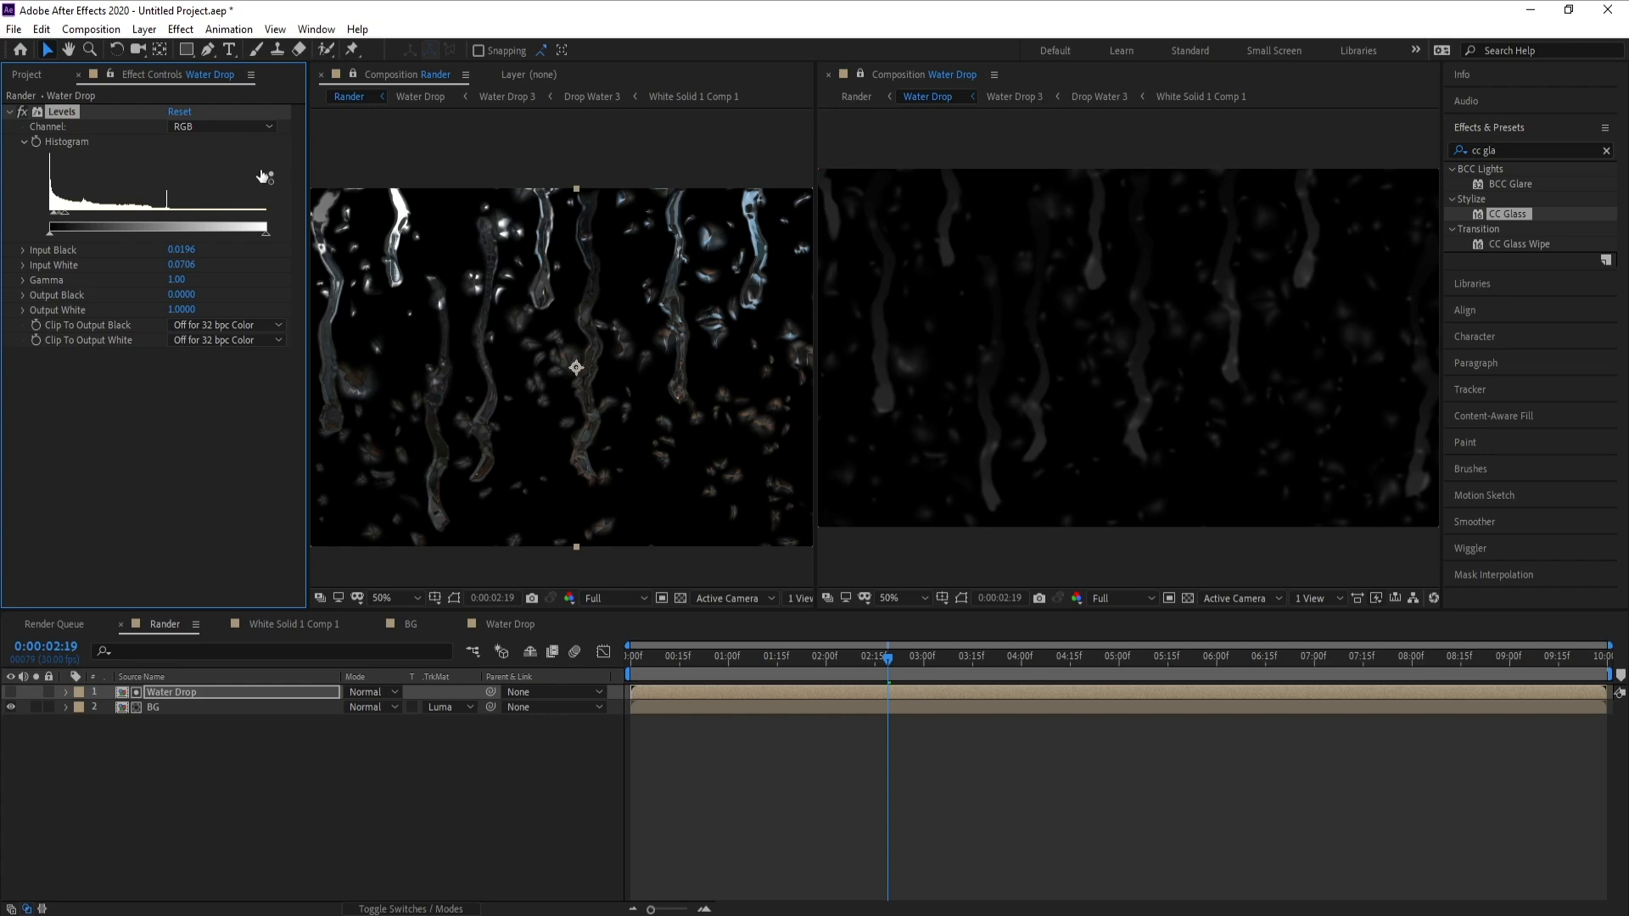
Step: Duplicate the BG layer, place the copy at the bottom of the Rander layer stack and remove its CC Glass effect
{"action": "left_click", "coordinate": [171, 713]}
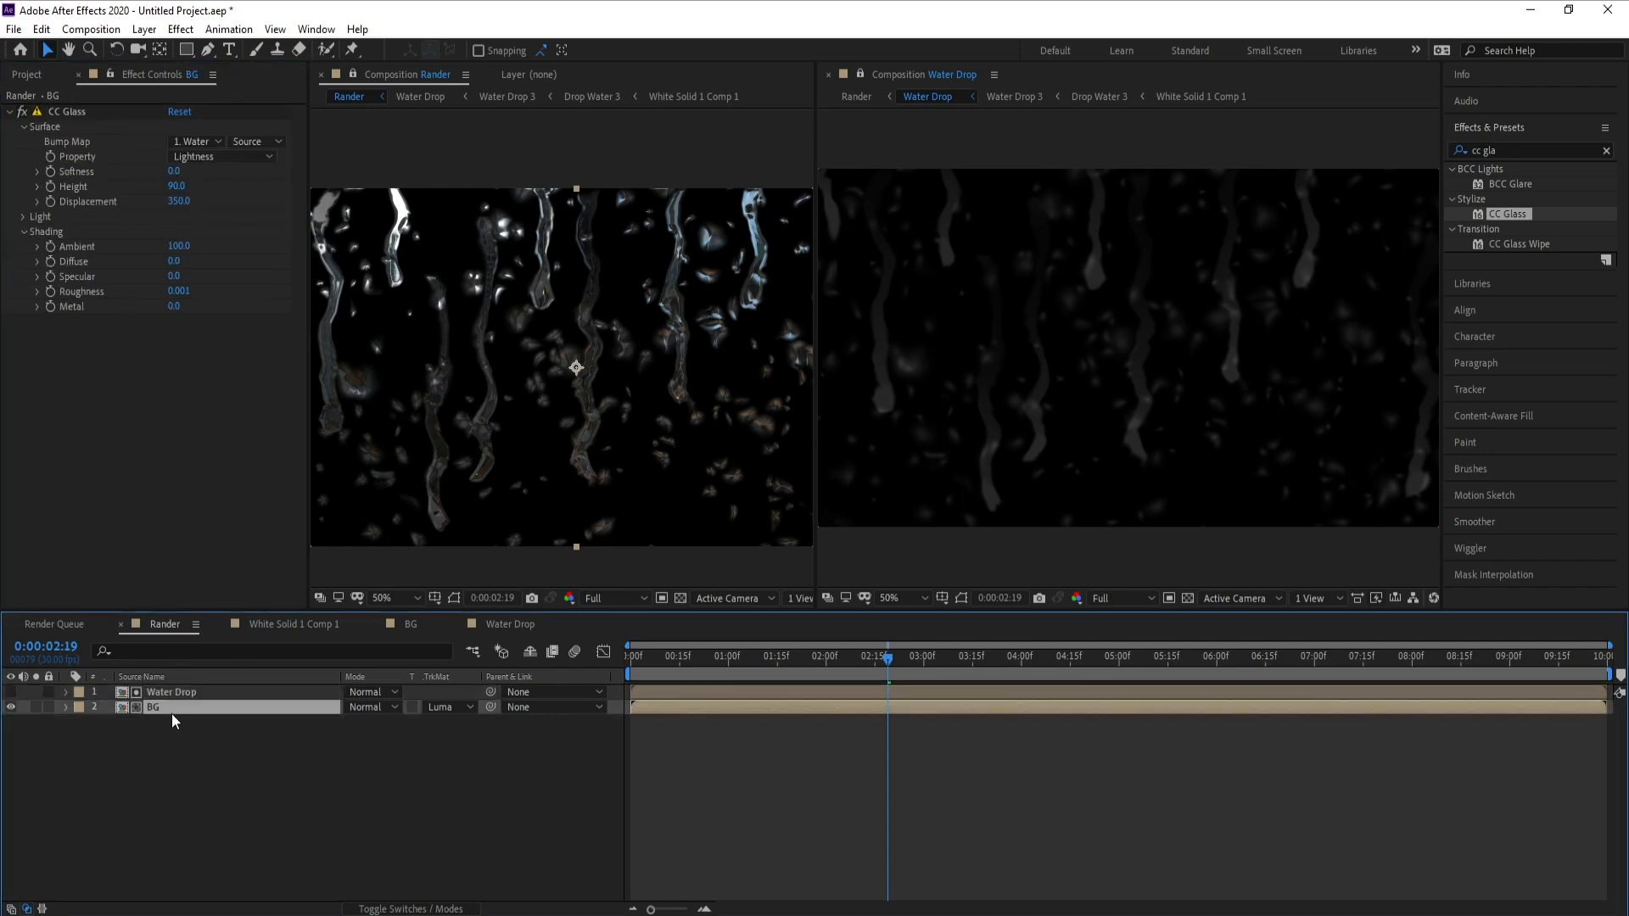
{"action": "key", "text": "ctrl+d"}
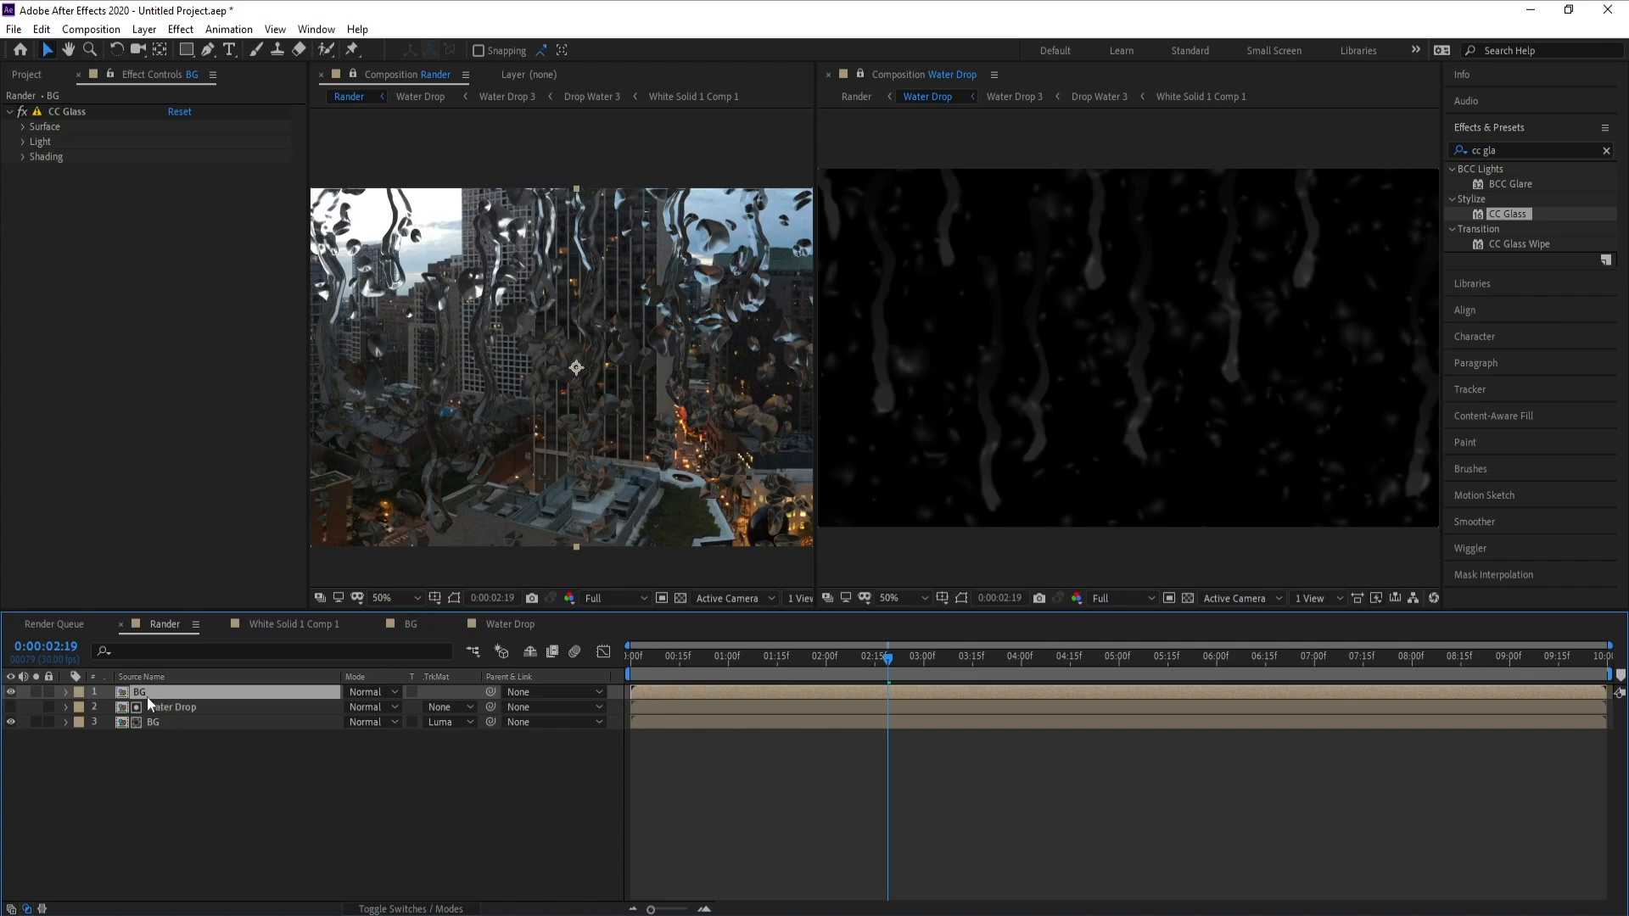
{"action": "left_click_drag", "start_coordinate": [143, 695], "coordinate": [146, 739]}
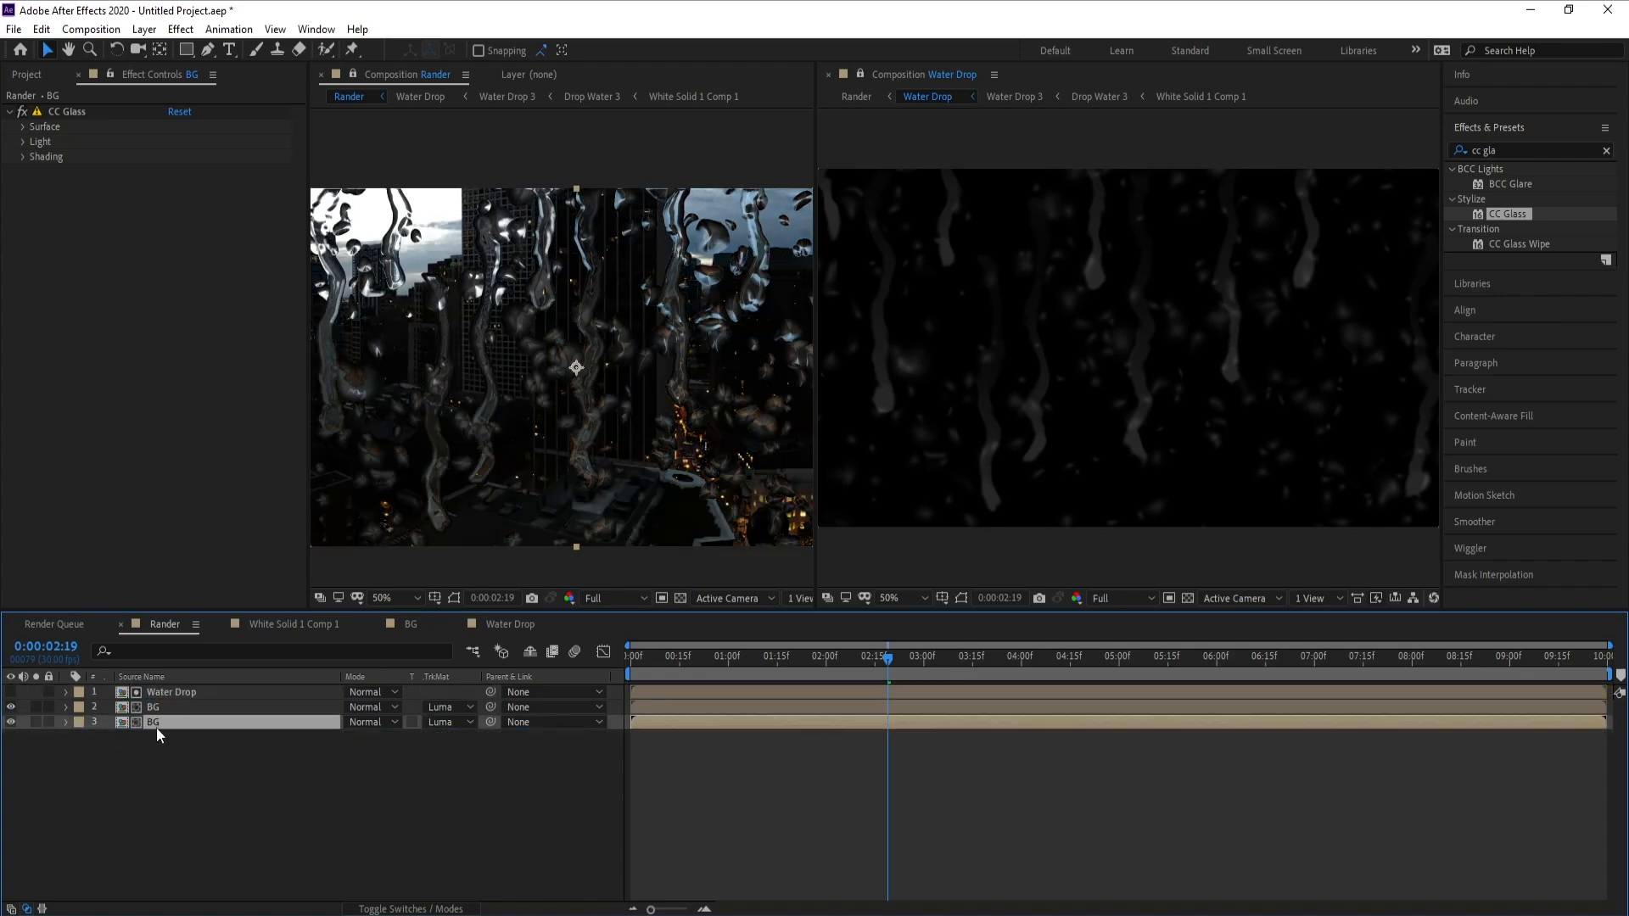
{"action": "left_click", "coordinate": [52, 113]}
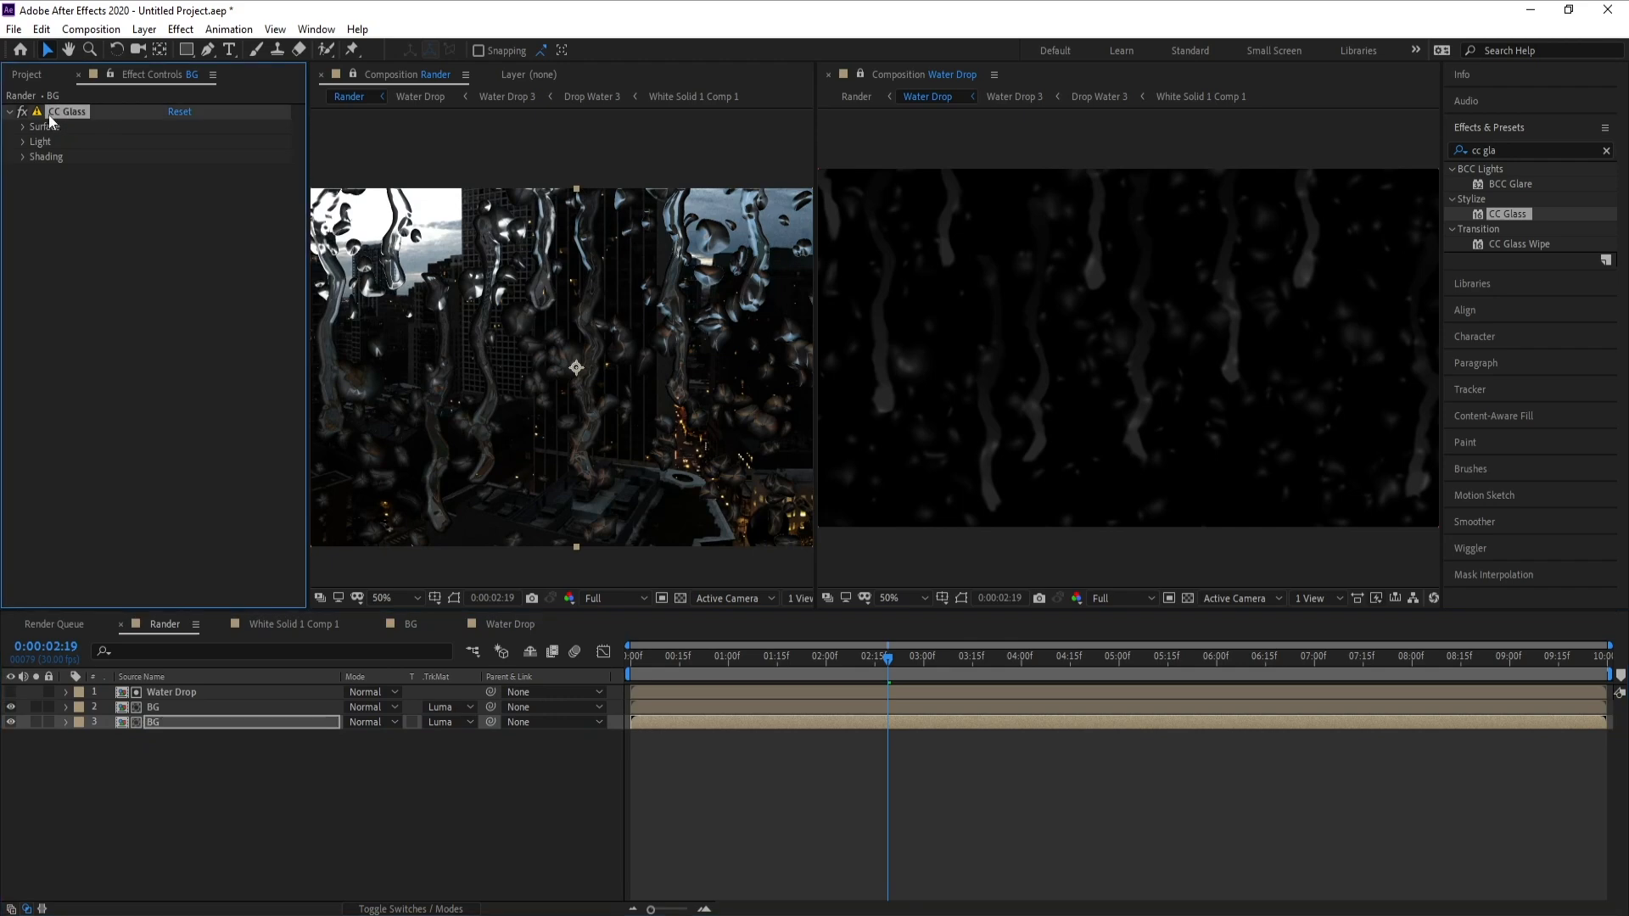
{"action": "key", "text": "Delete"}
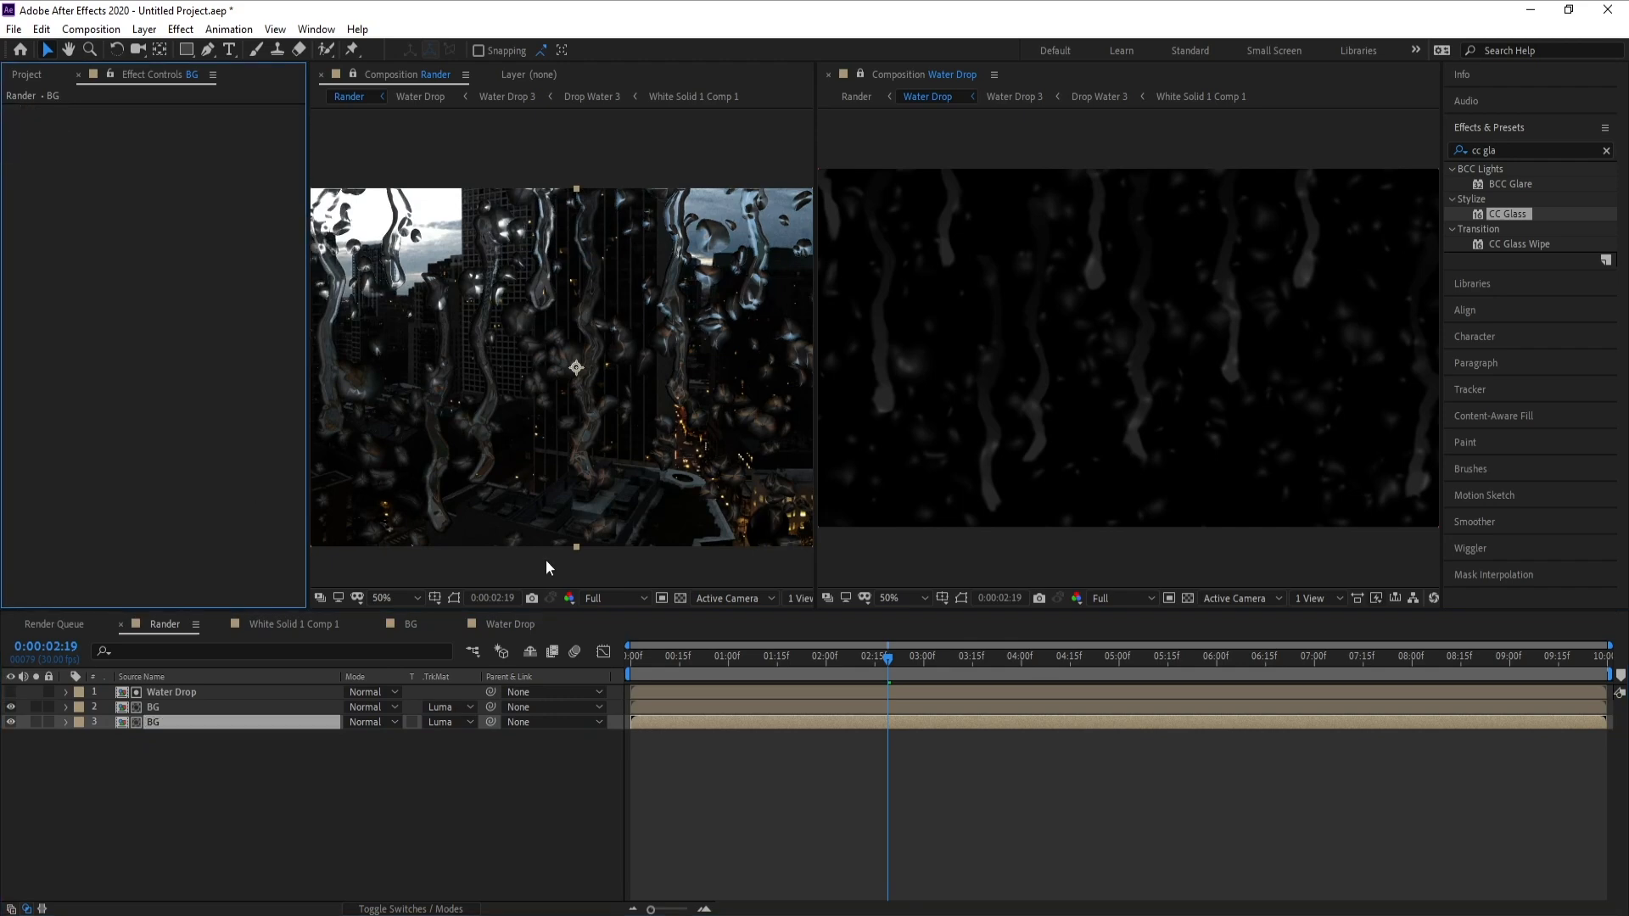
Step: Preview the Rander composition at Half and Third resolution, then restore Full resolution and examine the drops around 0:00:02:15
{"action": "left_click", "coordinate": [767, 675]}
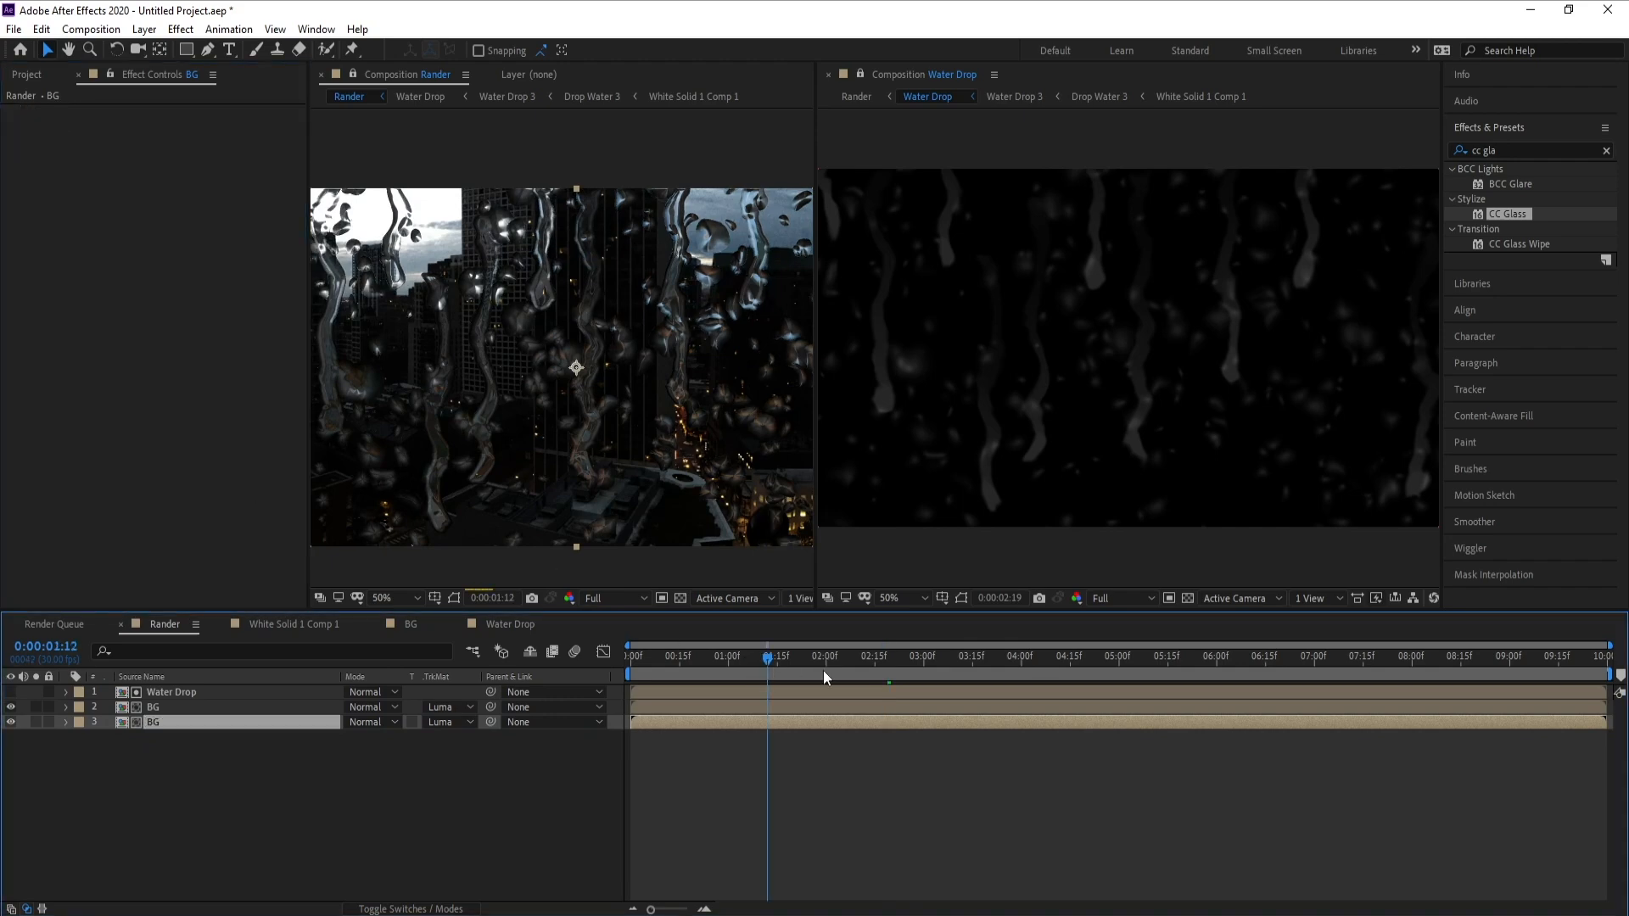
{"action": "left_click", "coordinate": [616, 598]}
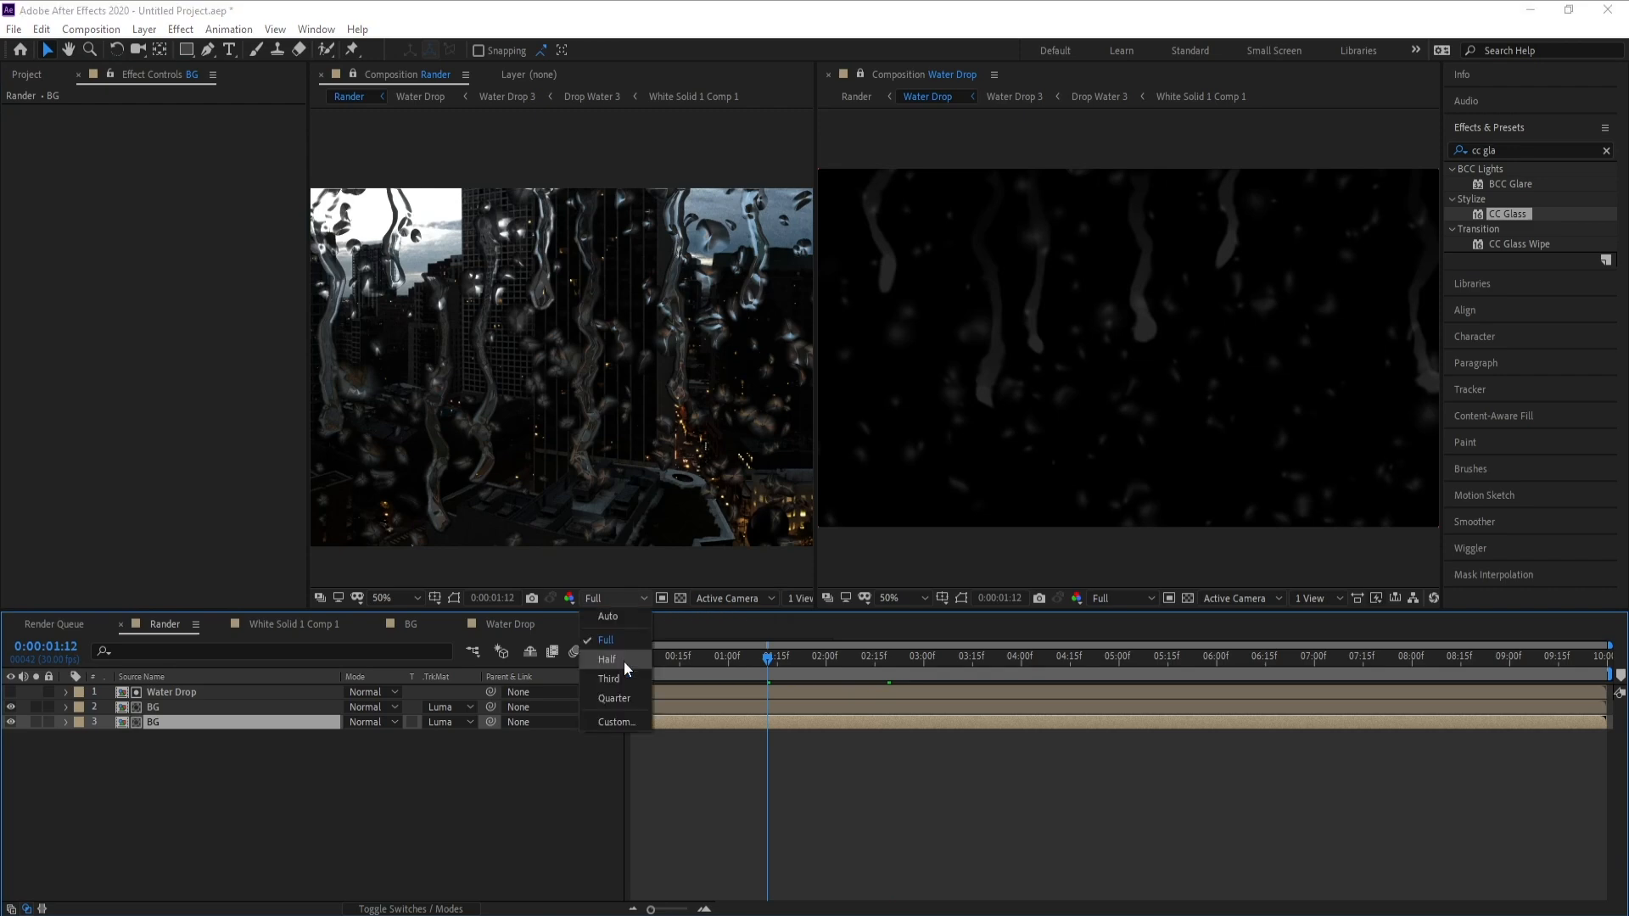
{"action": "left_click", "coordinate": [609, 661]}
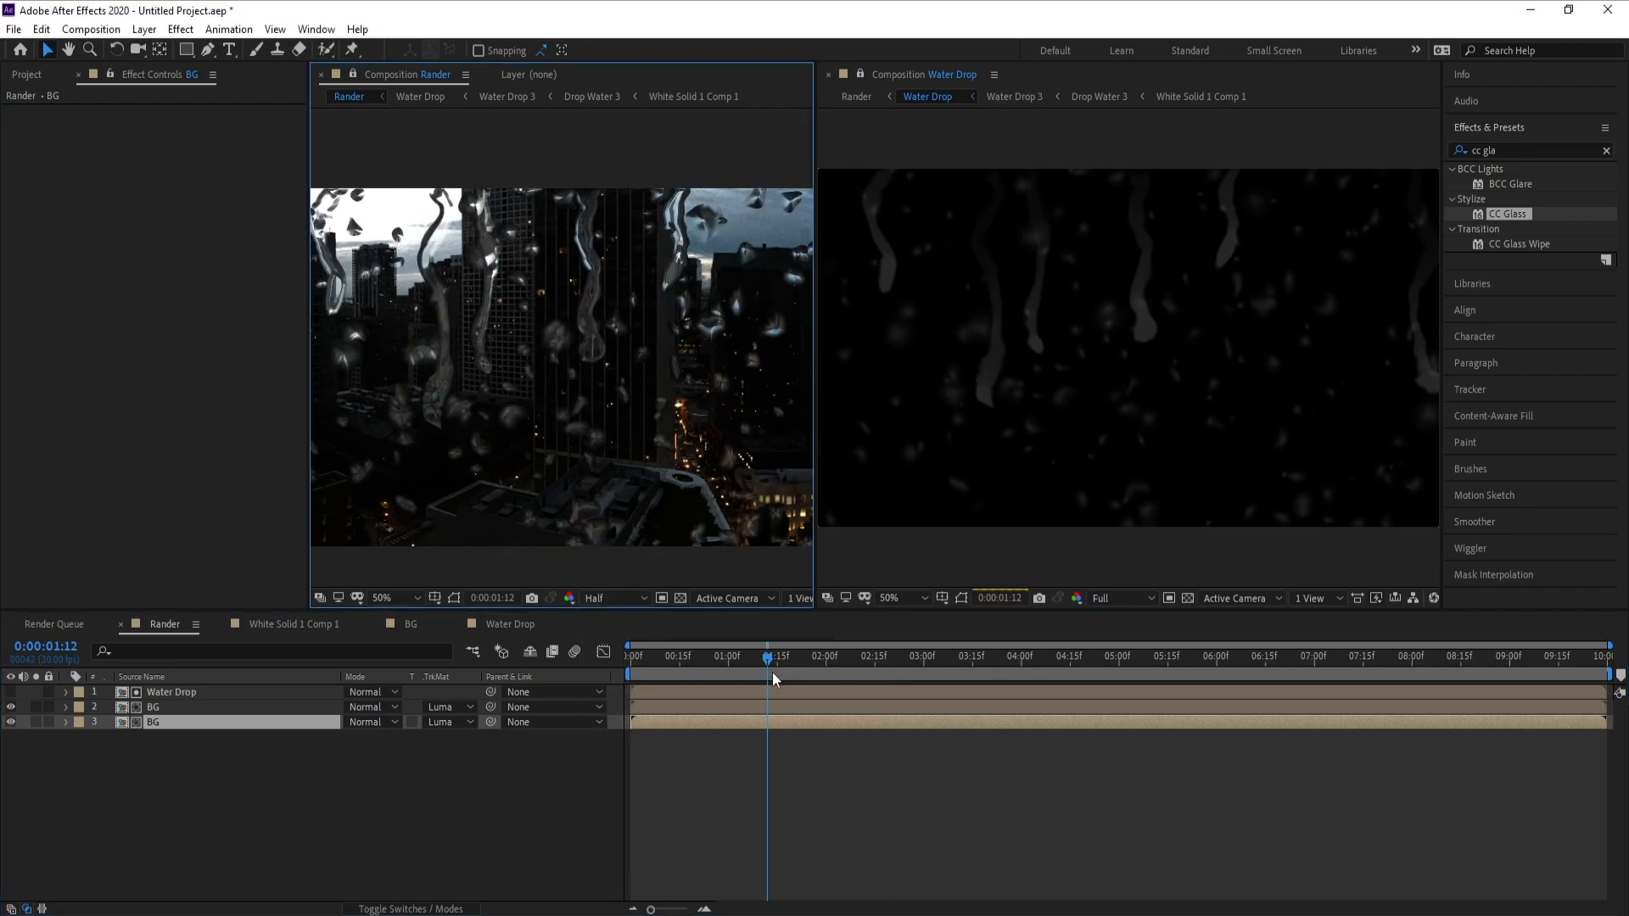
{"action": "left_click", "coordinate": [773, 673]}
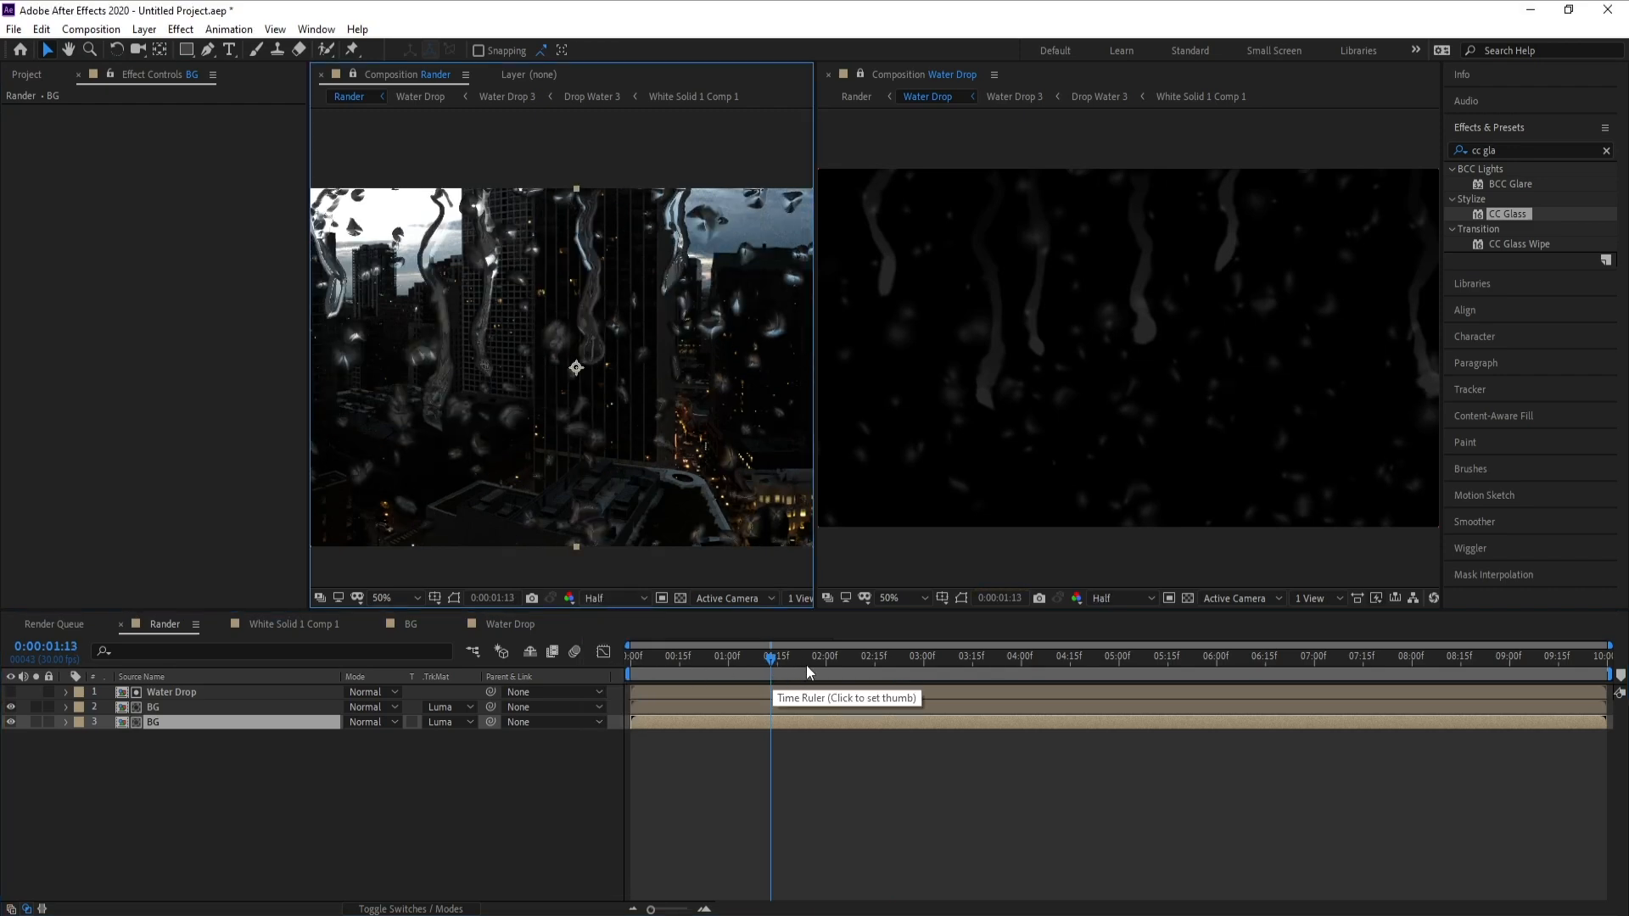
{"action": "left_click", "coordinate": [615, 597]}
{"action": "left_click", "coordinate": [616, 682]}
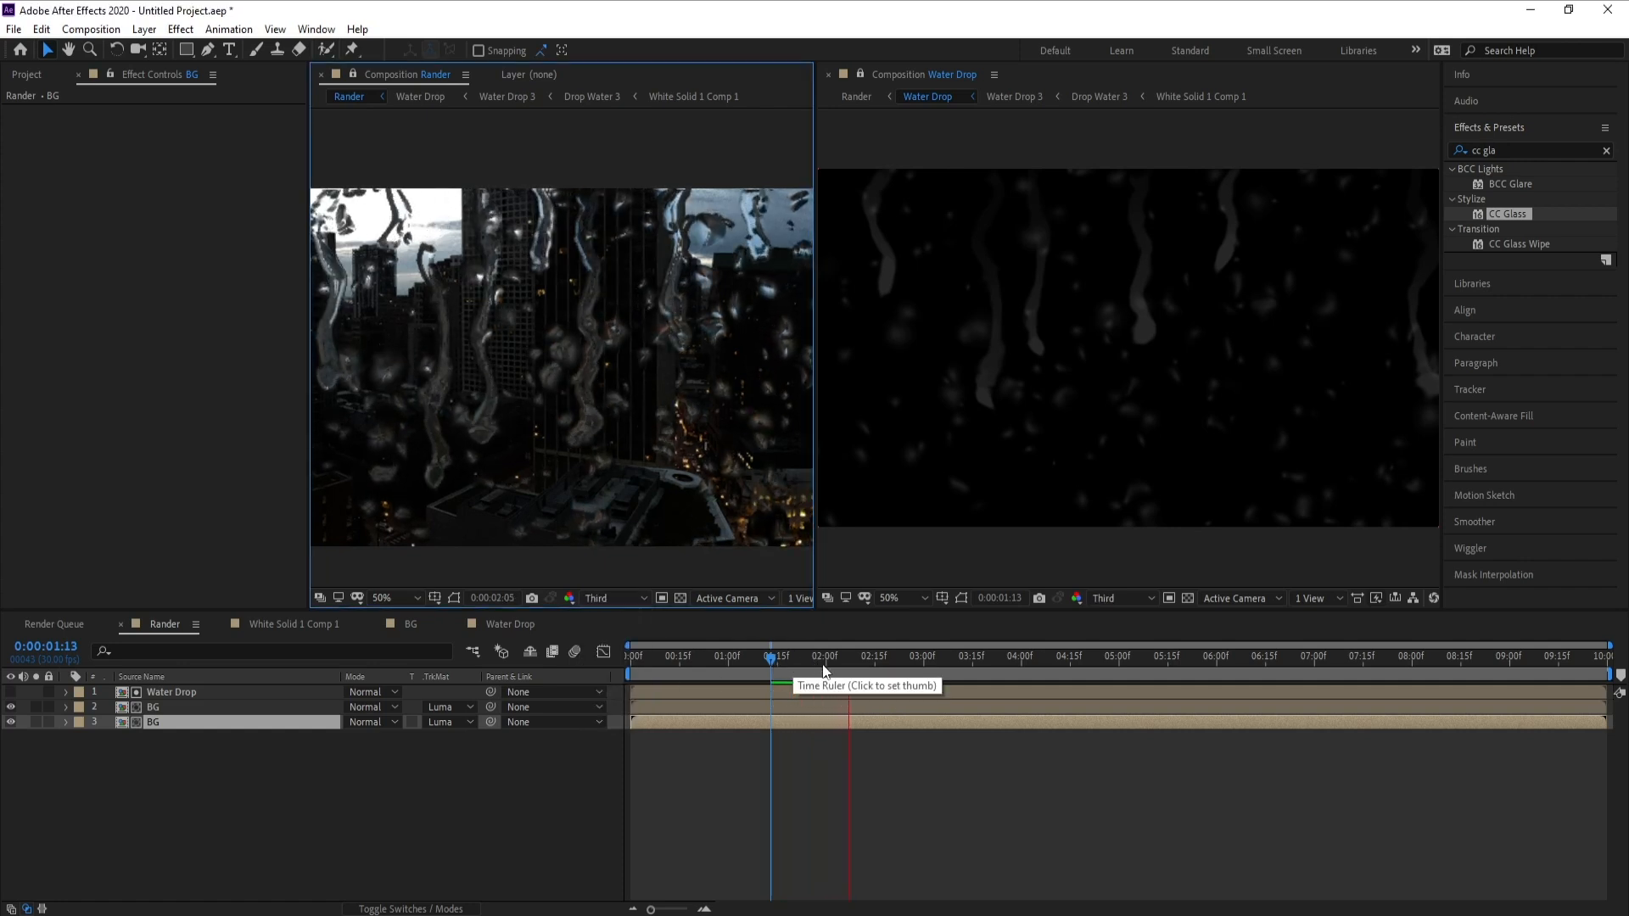
{"action": "left_click", "coordinate": [776, 660]}
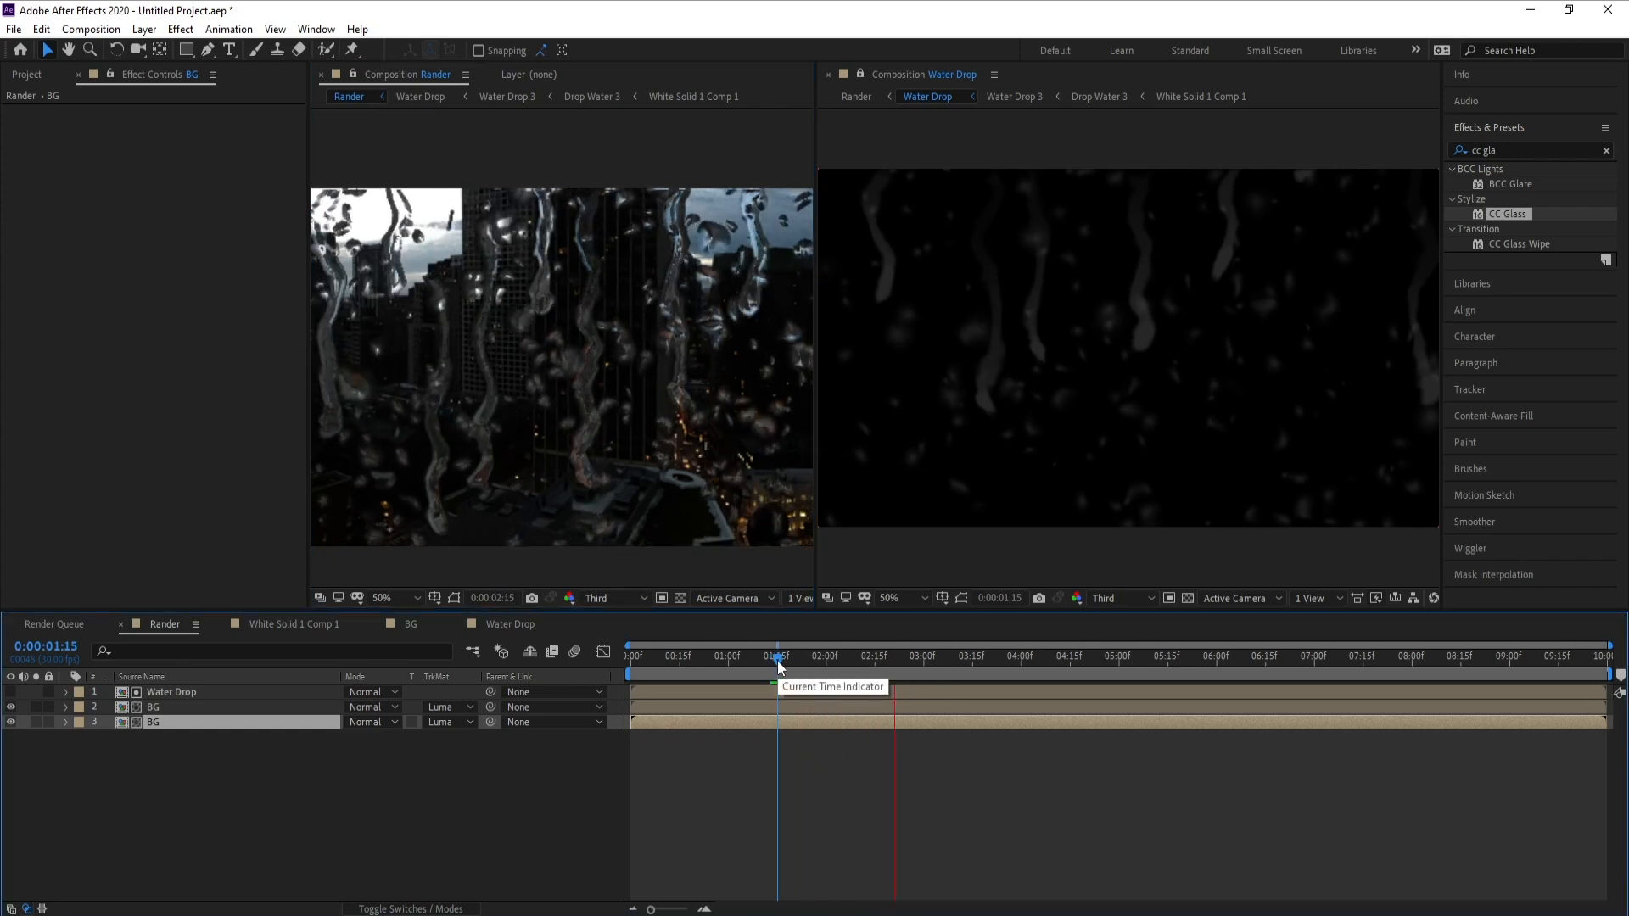
{"action": "key", "text": "space"}
{"action": "left_click", "coordinate": [610, 601]}
{"action": "left_click", "coordinate": [617, 636]}
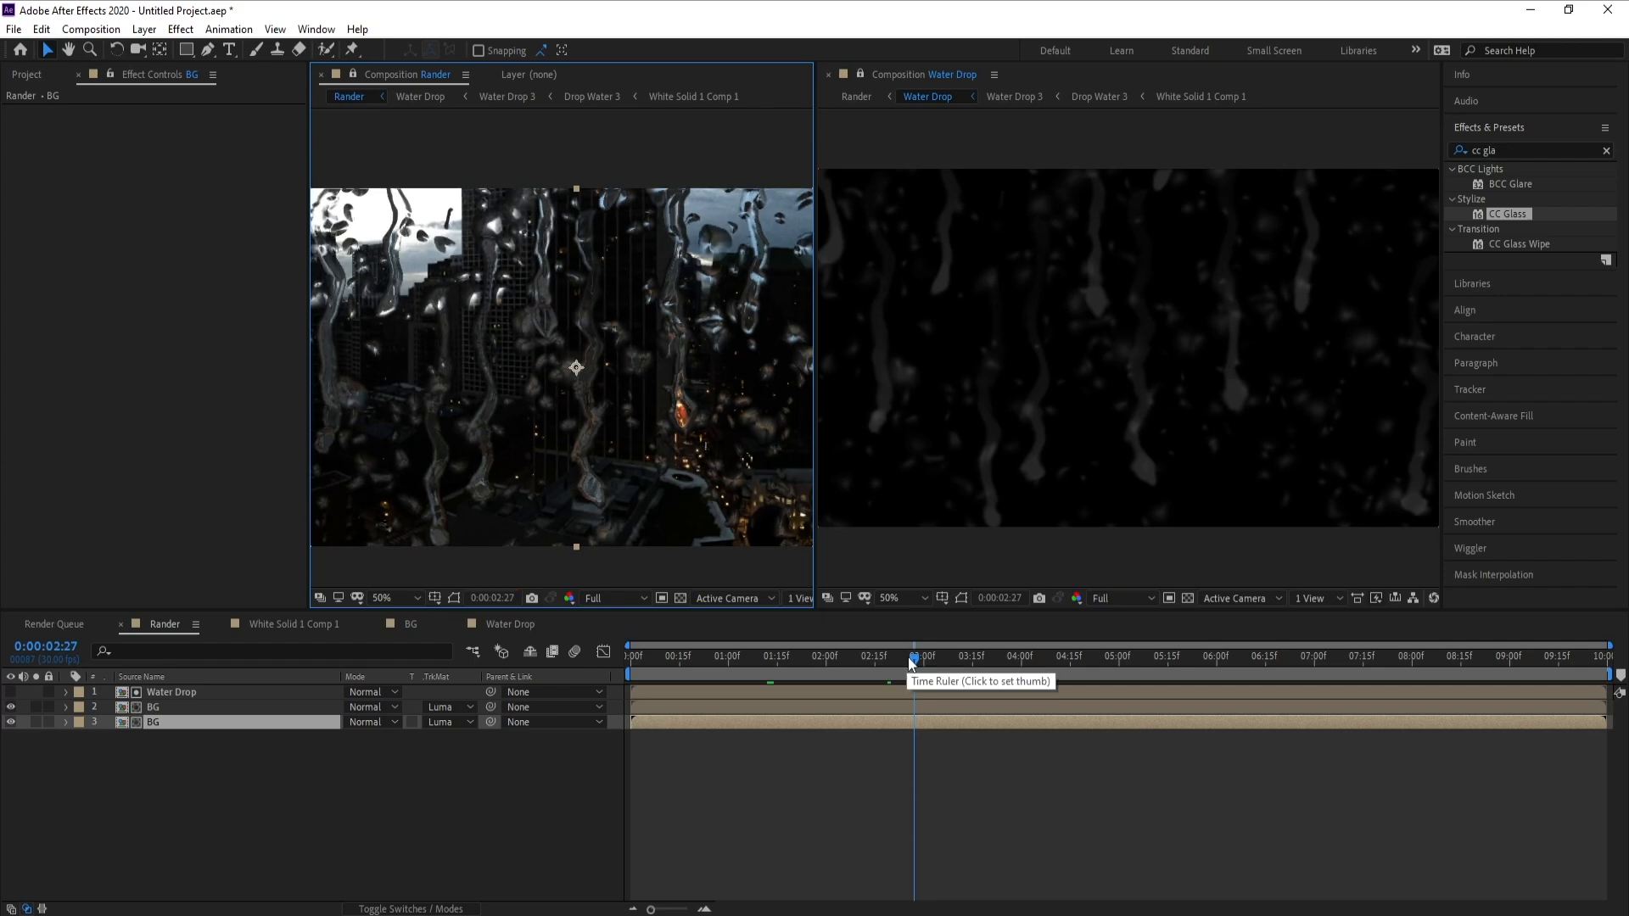
{"action": "left_click_drag", "start_coordinate": [913, 659], "coordinate": [873, 659]}
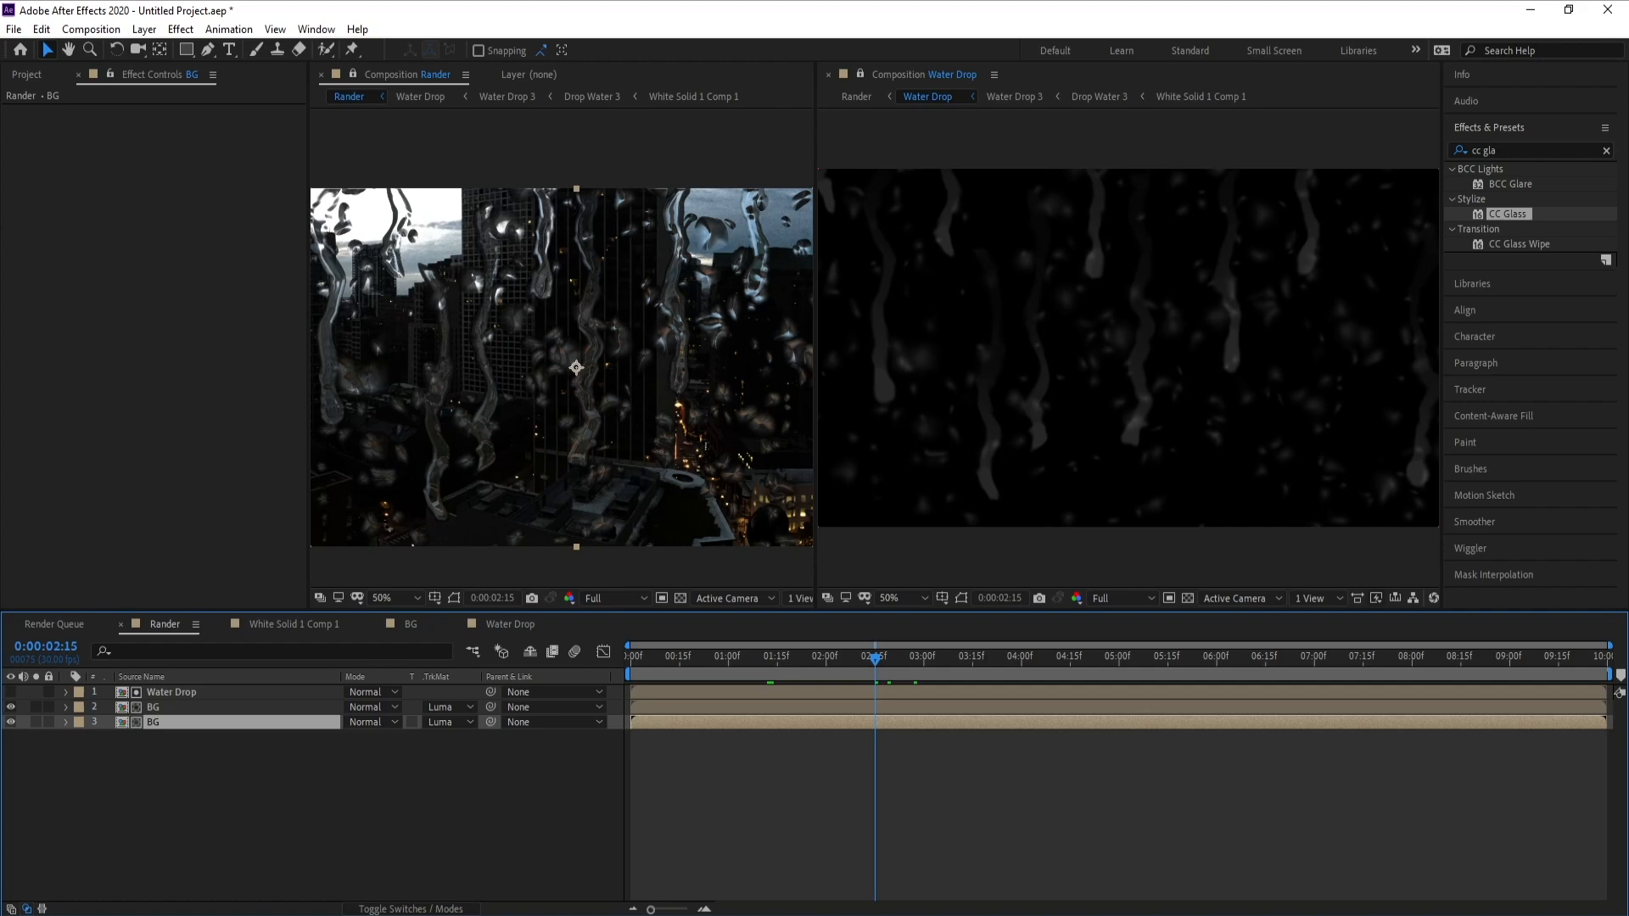
Step: Rename the upper BG layer, which carries the CC Glass effect, as Water
{"action": "left_click", "coordinate": [164, 711]}
{"action": "right_click", "coordinate": [164, 711]}
{"action": "left_click", "coordinate": [187, 701]}
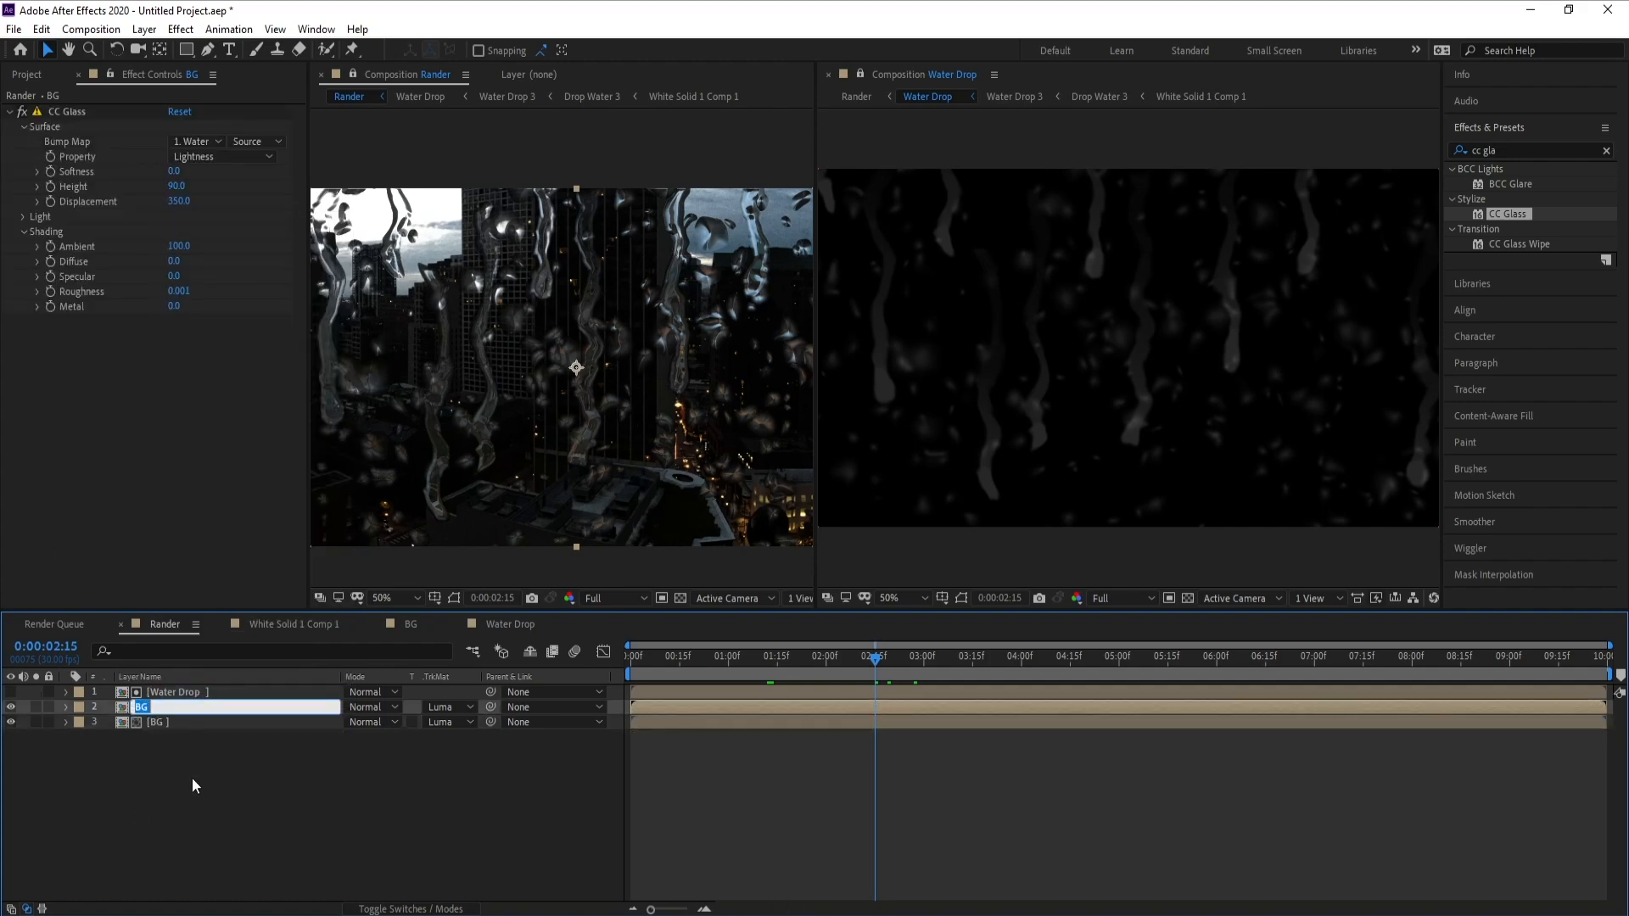
{"action": "type", "text": "Water"}
{"action": "key", "text": "Return"}
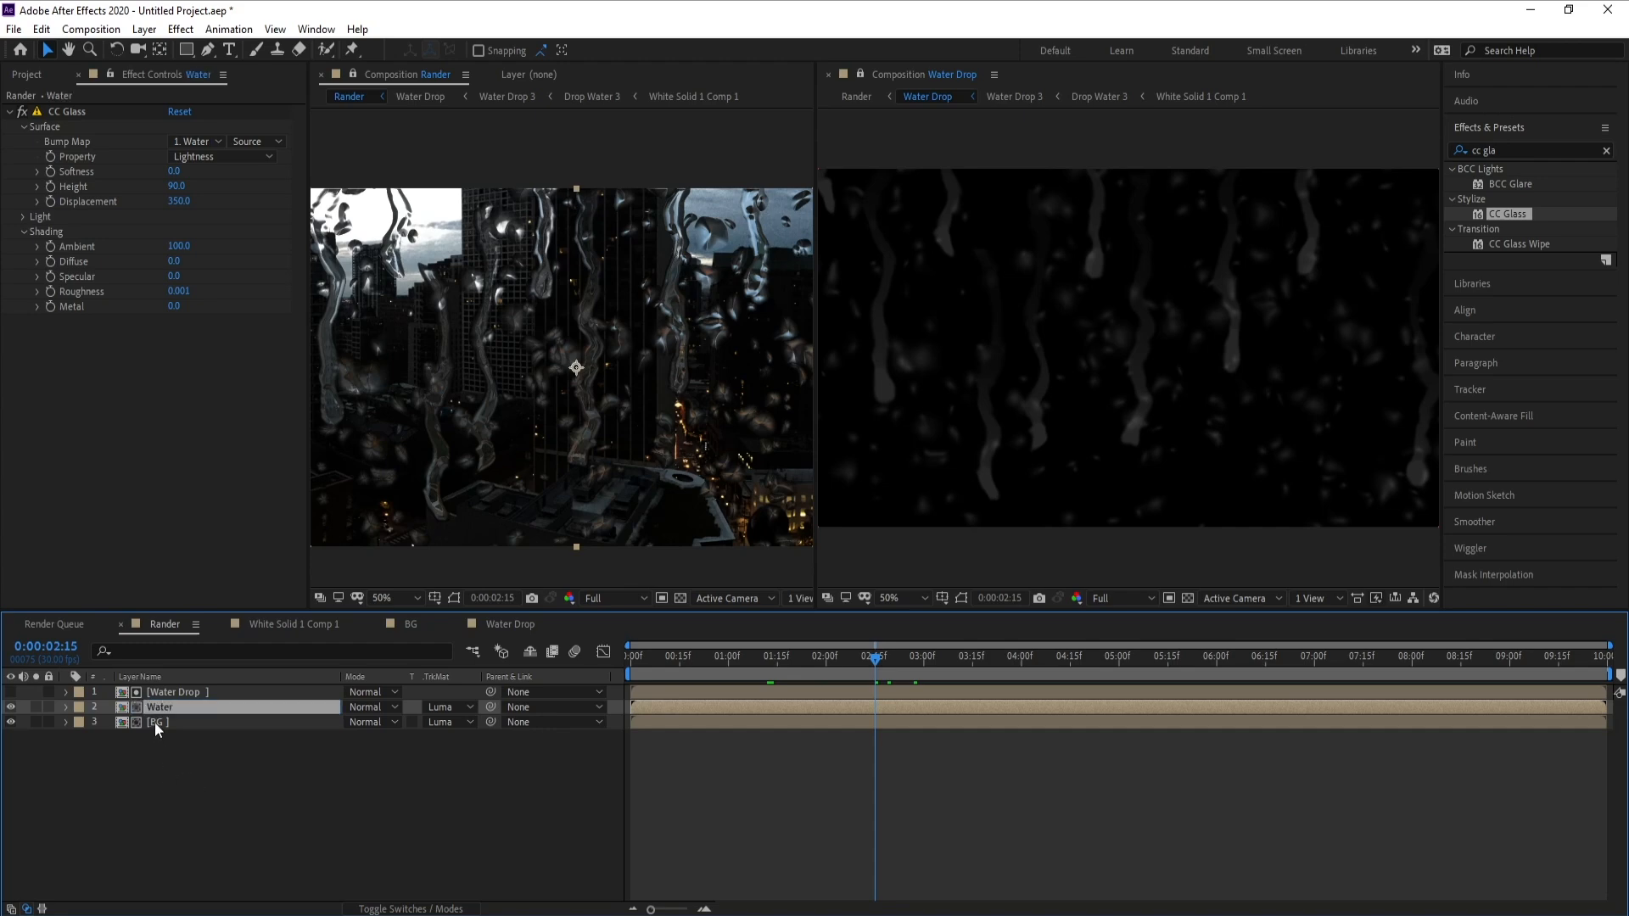
Step: Open the Water Drop composition at 0:00:02:10 and add an adjustment layer directly above the Water Drop 2 layer
{"action": "left_click_drag", "start_coordinate": [873, 678], "coordinate": [859, 670]}
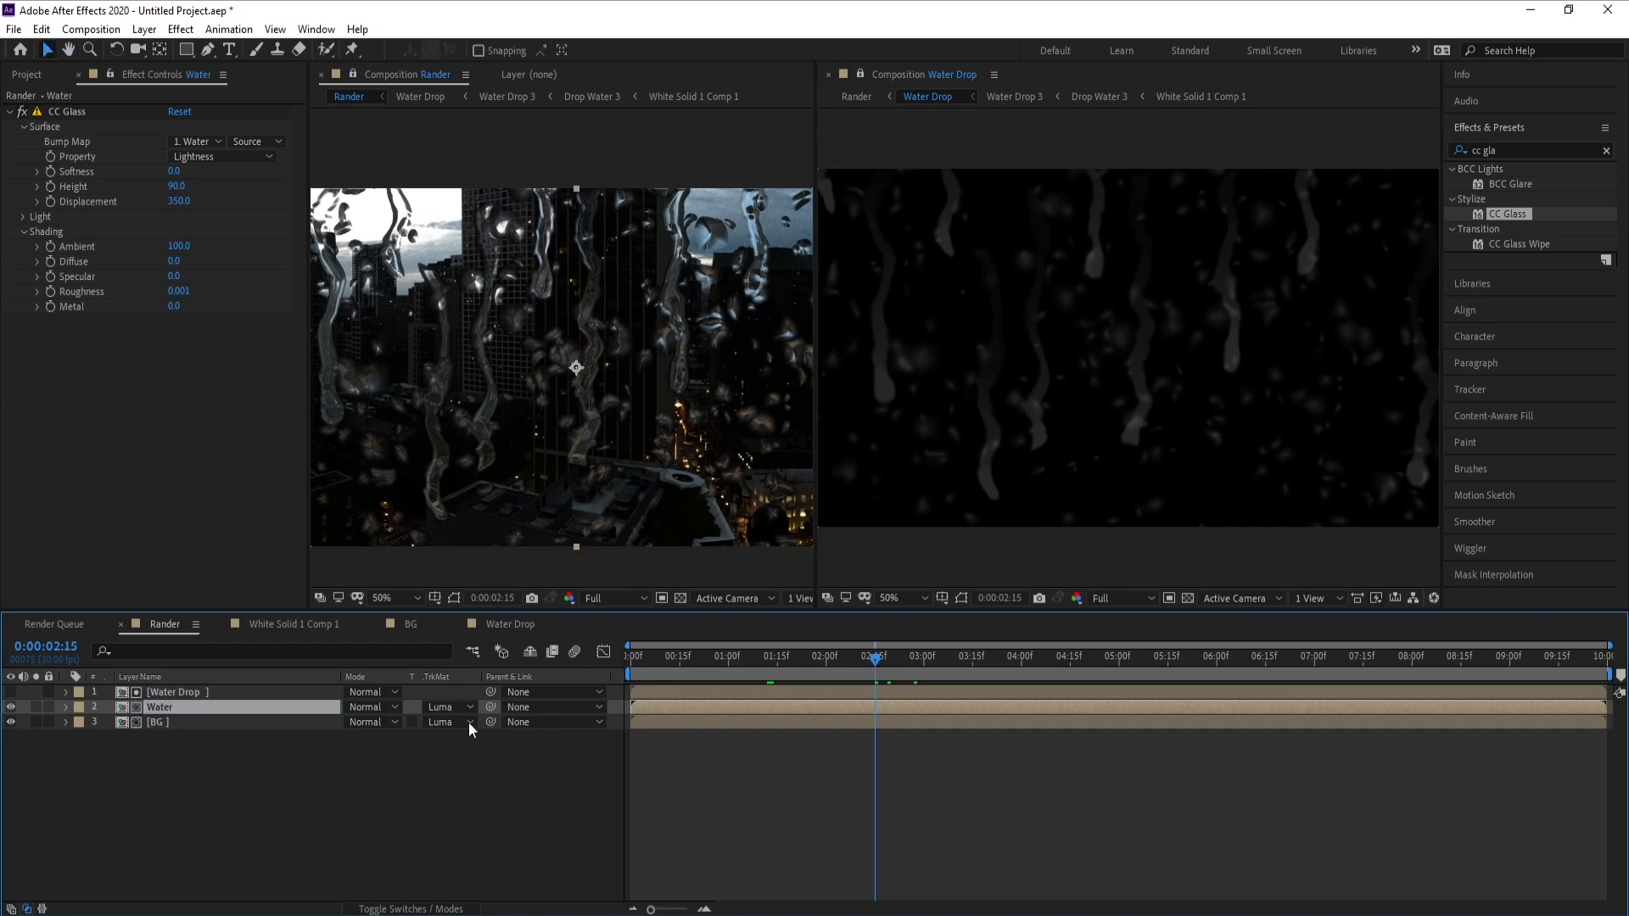
{"action": "double_click", "coordinate": [179, 695]}
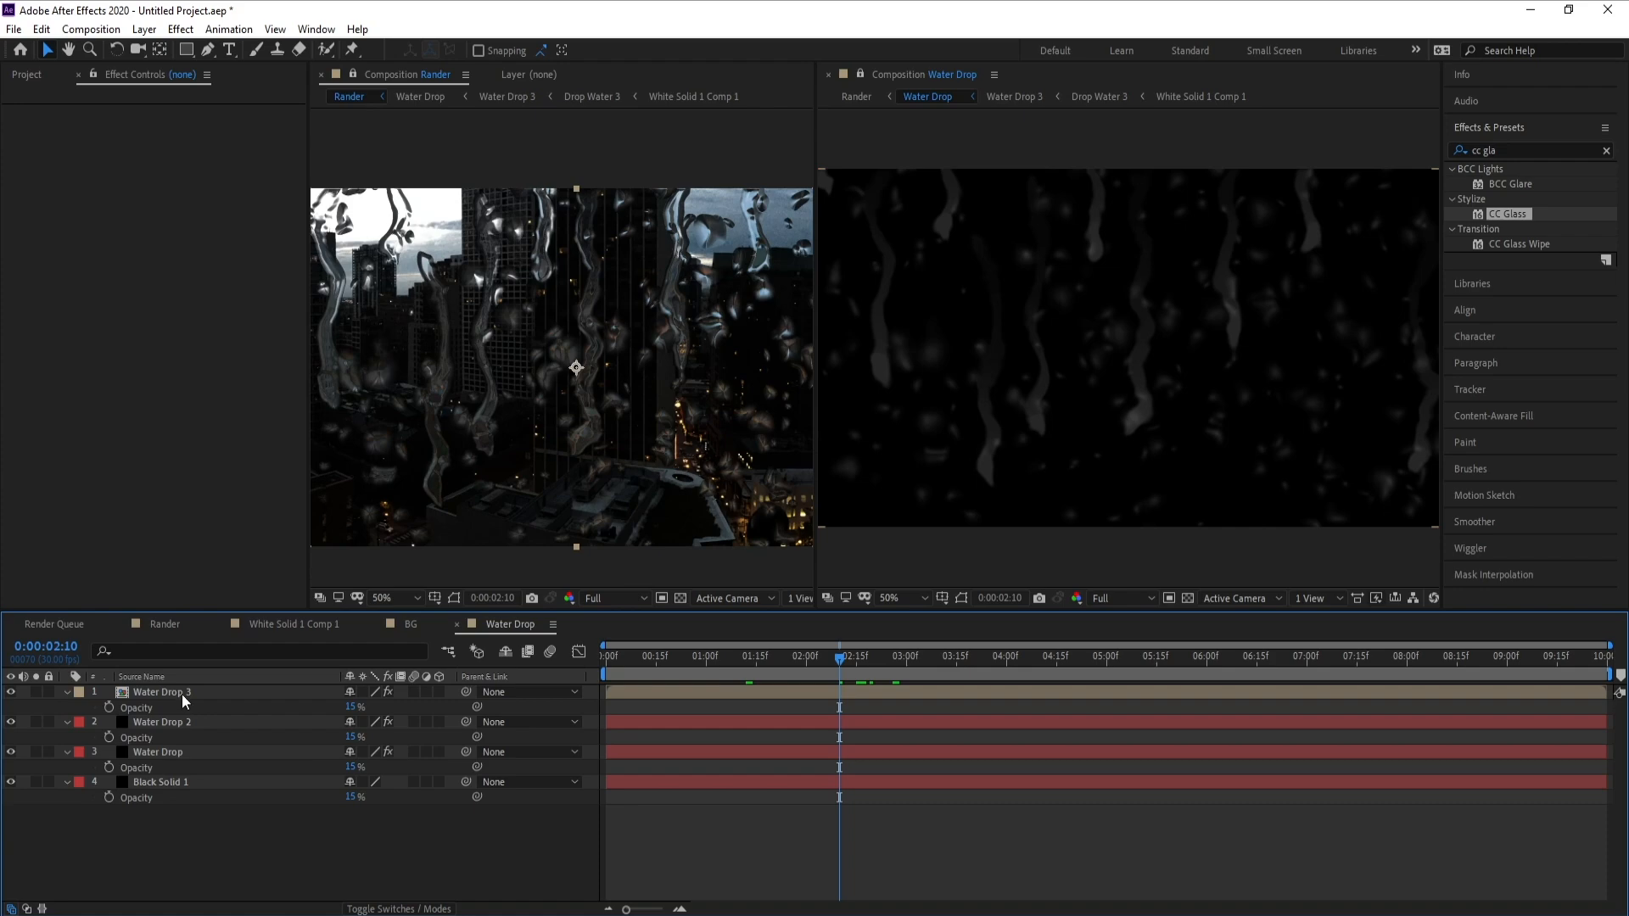
{"action": "left_click", "coordinate": [171, 721]}
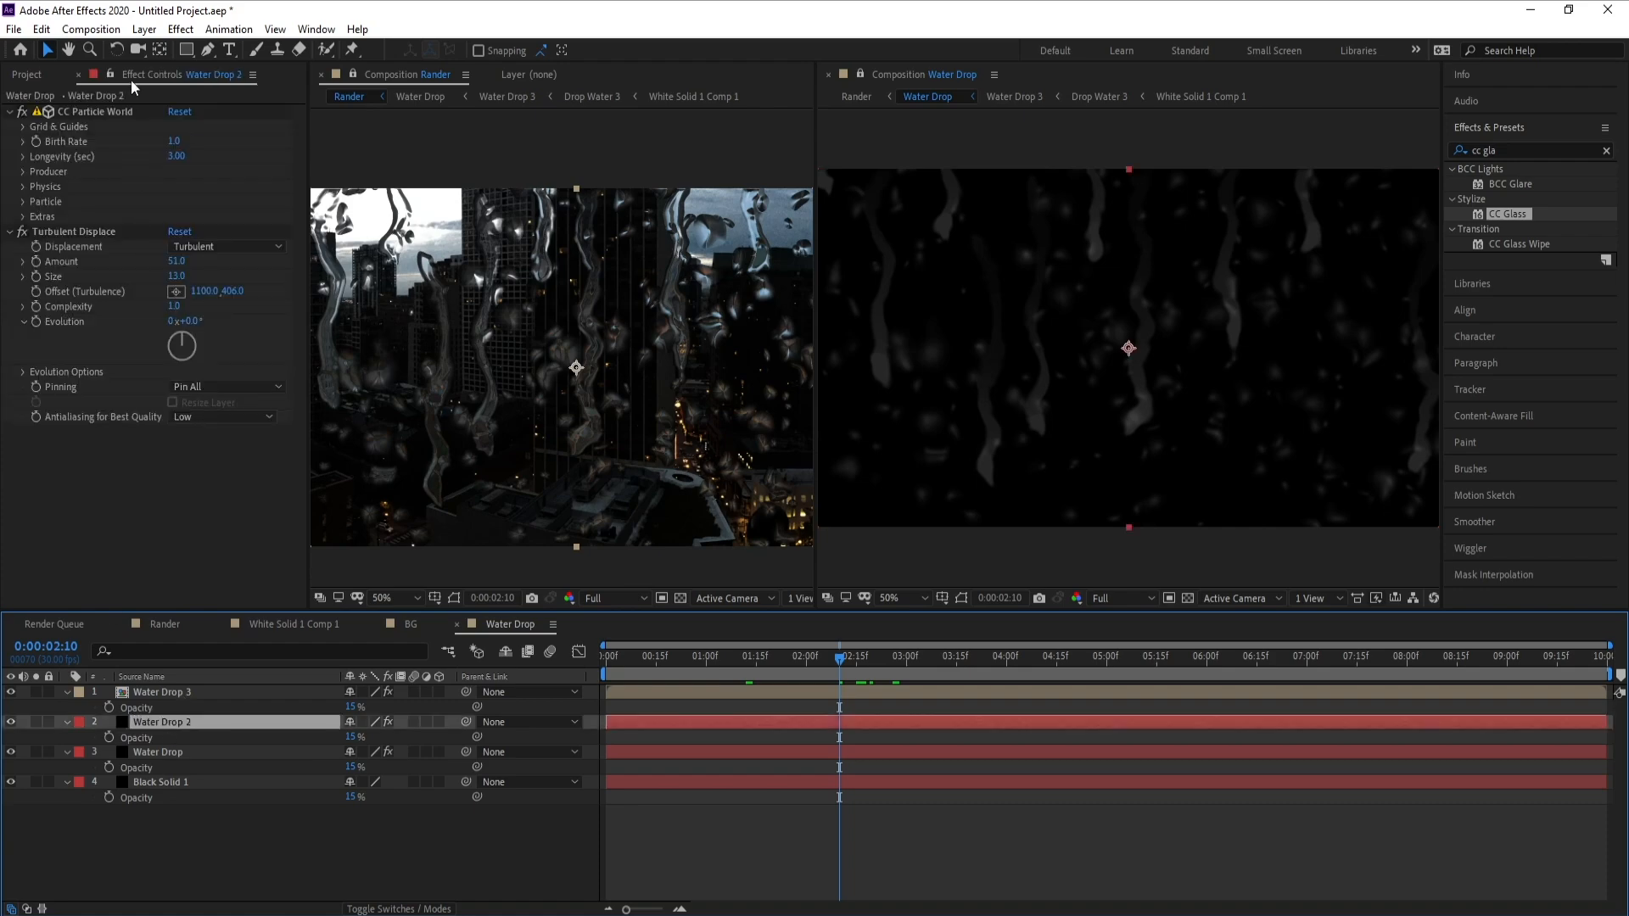
{"action": "left_click", "coordinate": [146, 31]}
{"action": "mouse_move", "coordinate": [161, 49]}
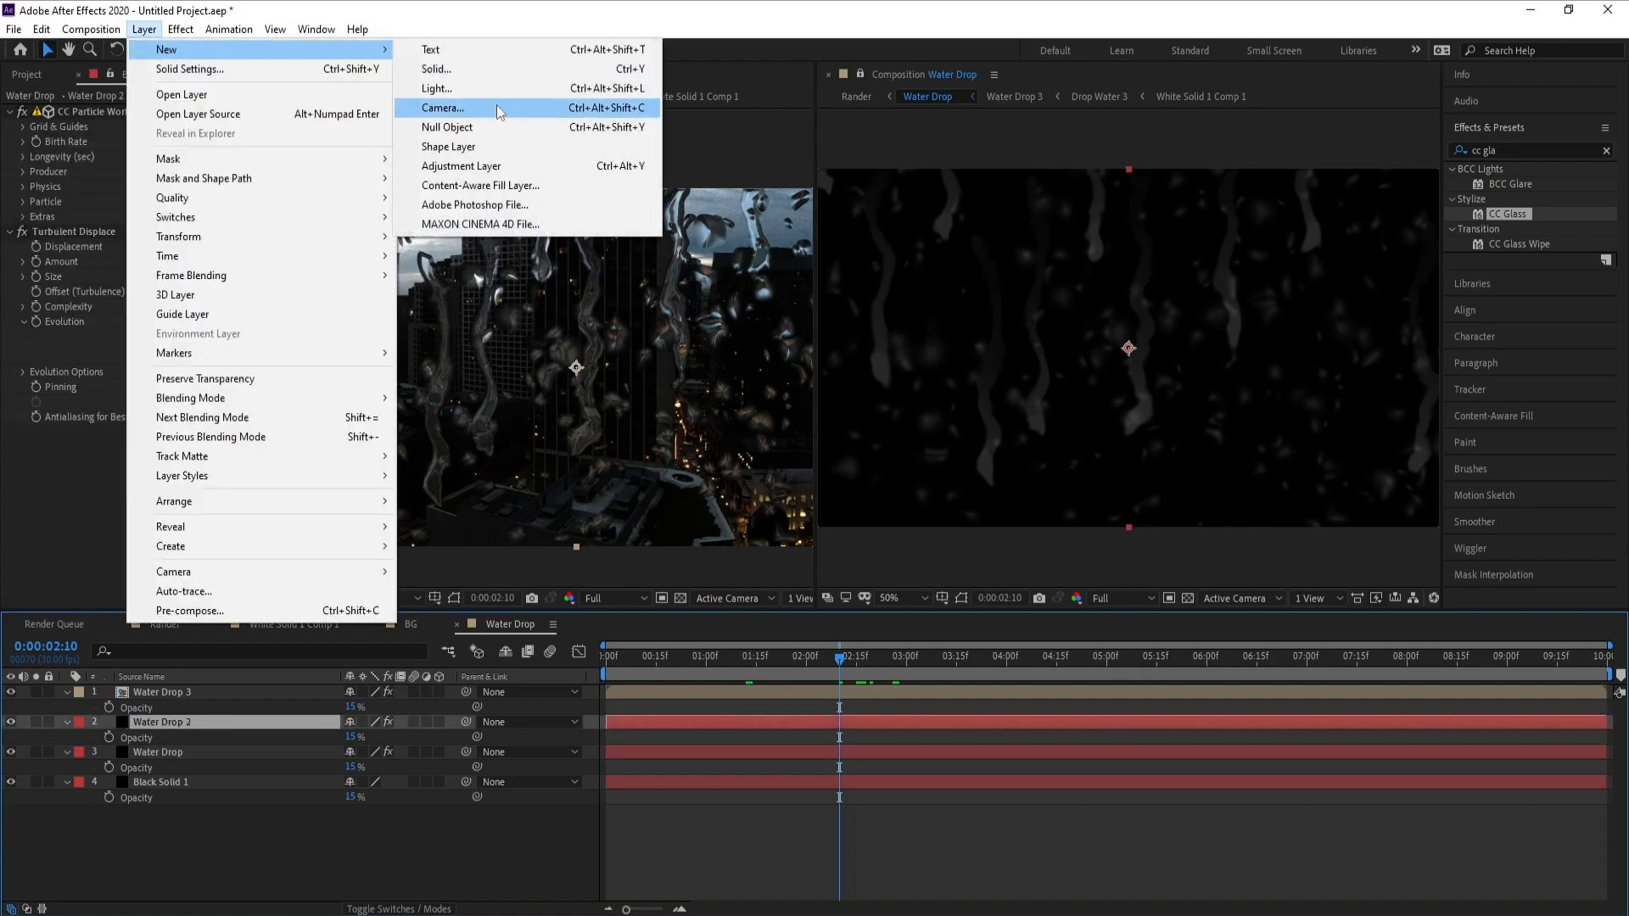
{"action": "left_click", "coordinate": [501, 168]}
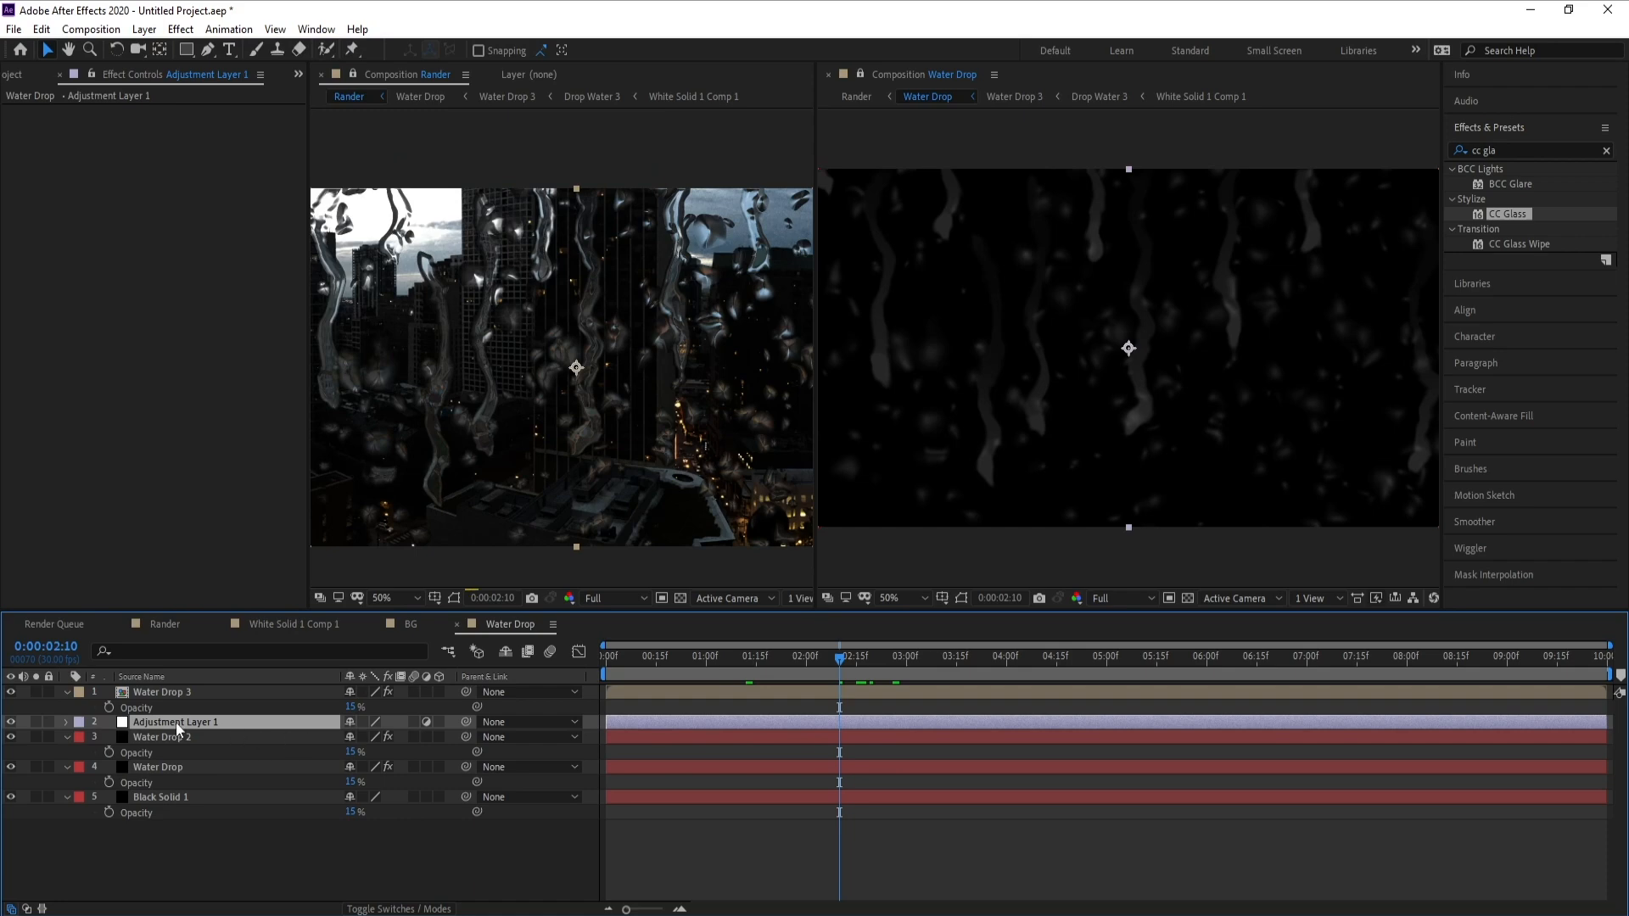
Step: Apply Curves to the adjustment layer and shape the RGB curve with raised shadows and lowered highlights
{"action": "left_click", "coordinate": [181, 28]}
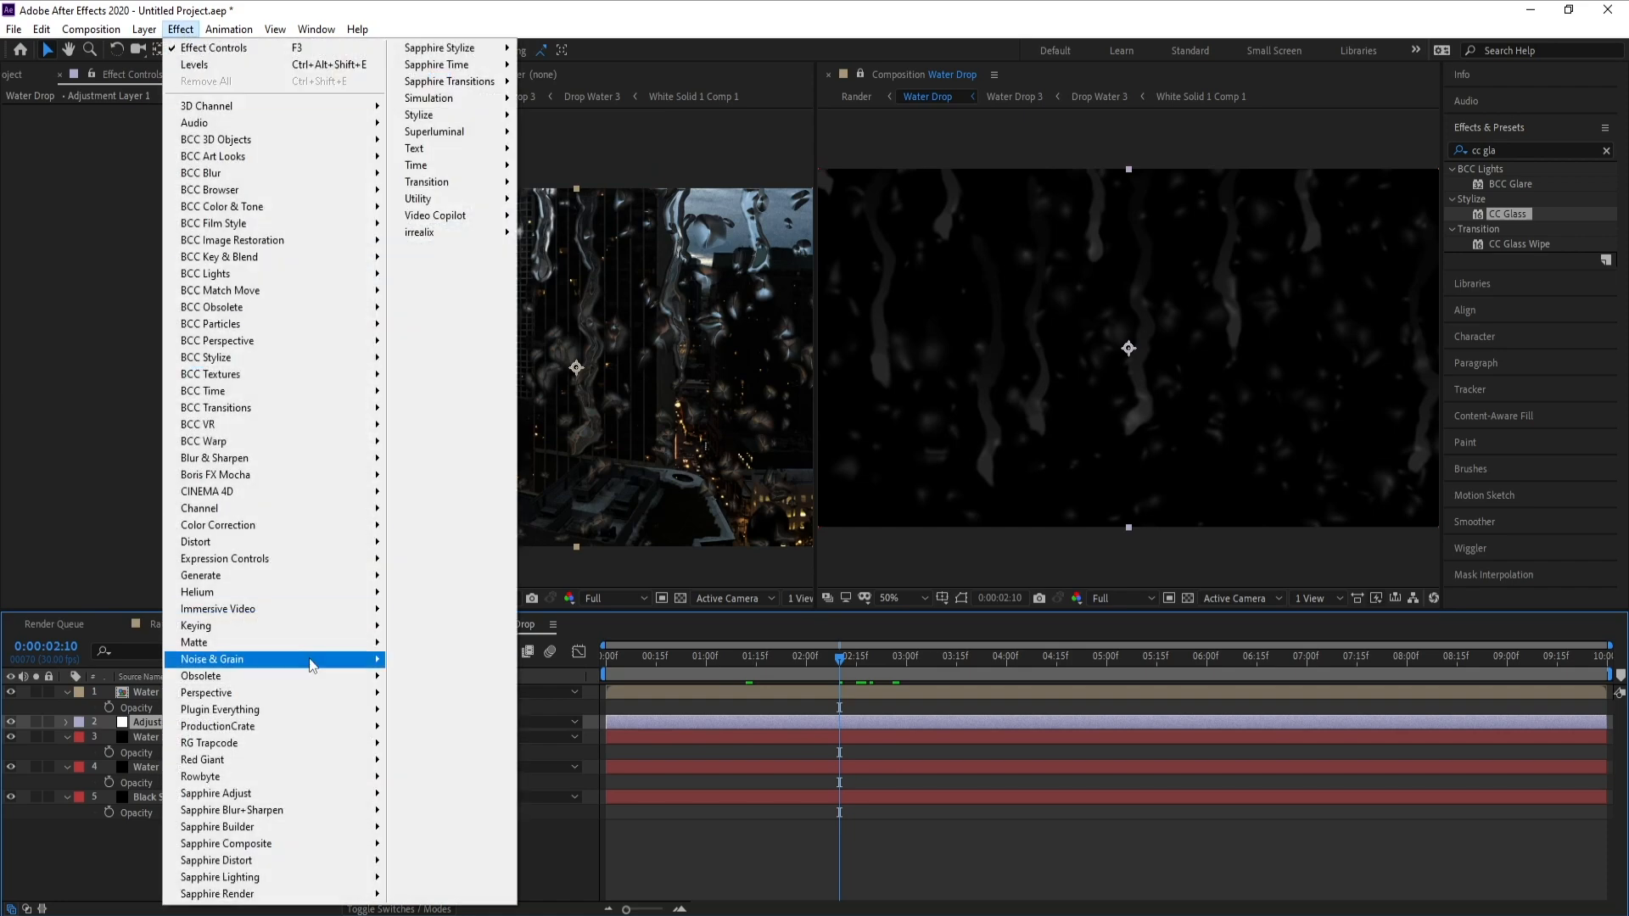
{"action": "mouse_move", "coordinate": [322, 525]}
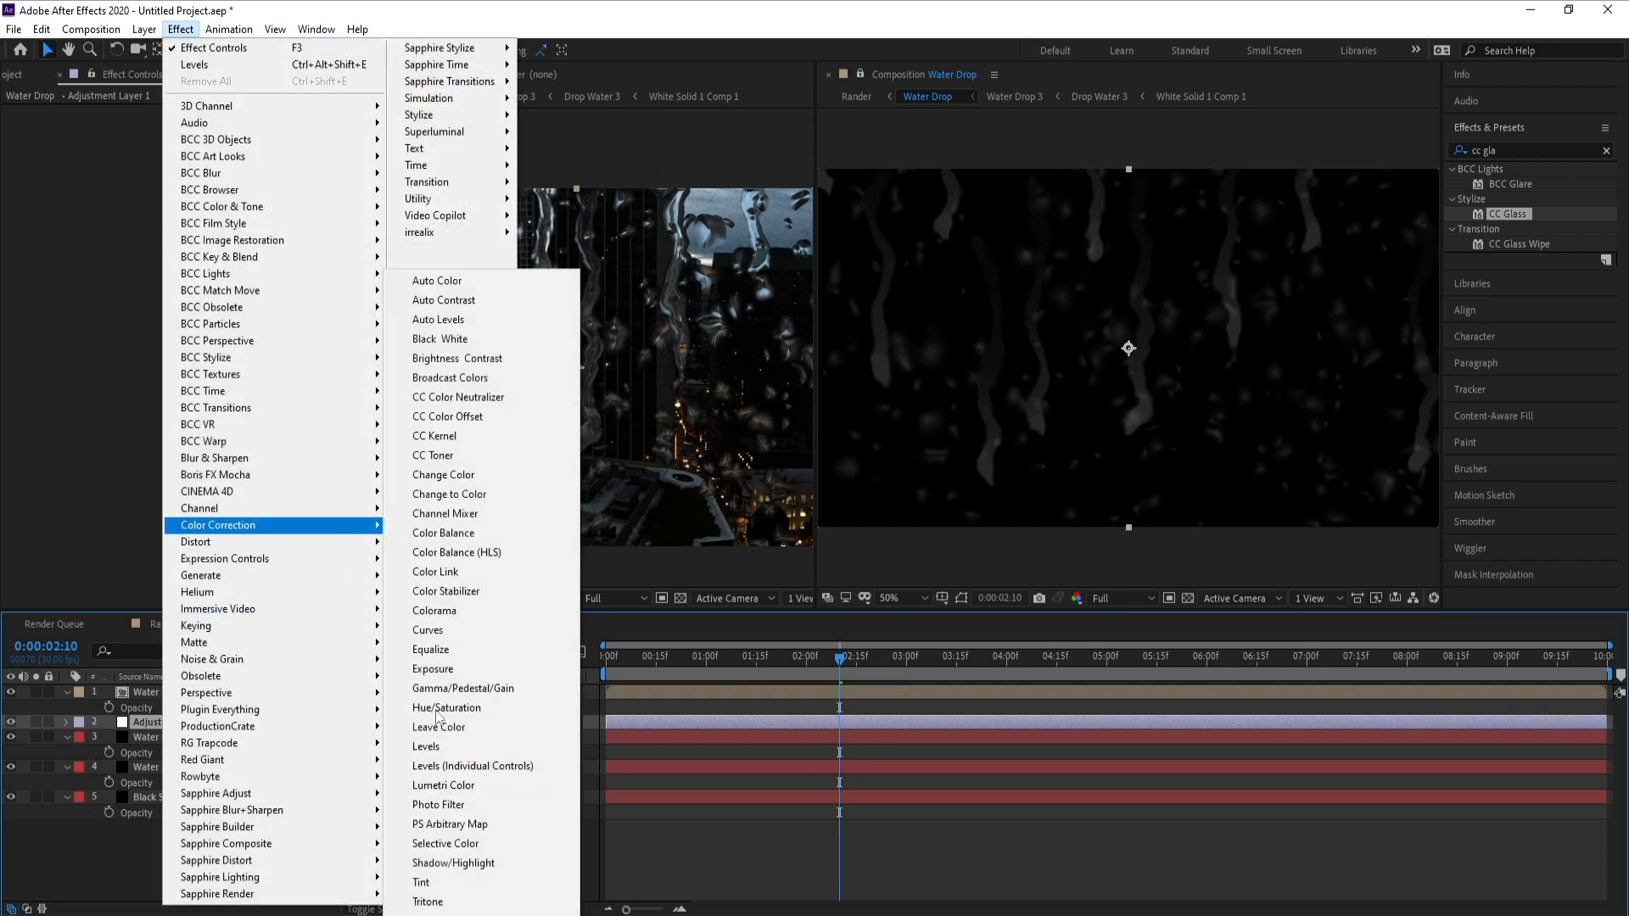
{"action": "left_click", "coordinate": [428, 631]}
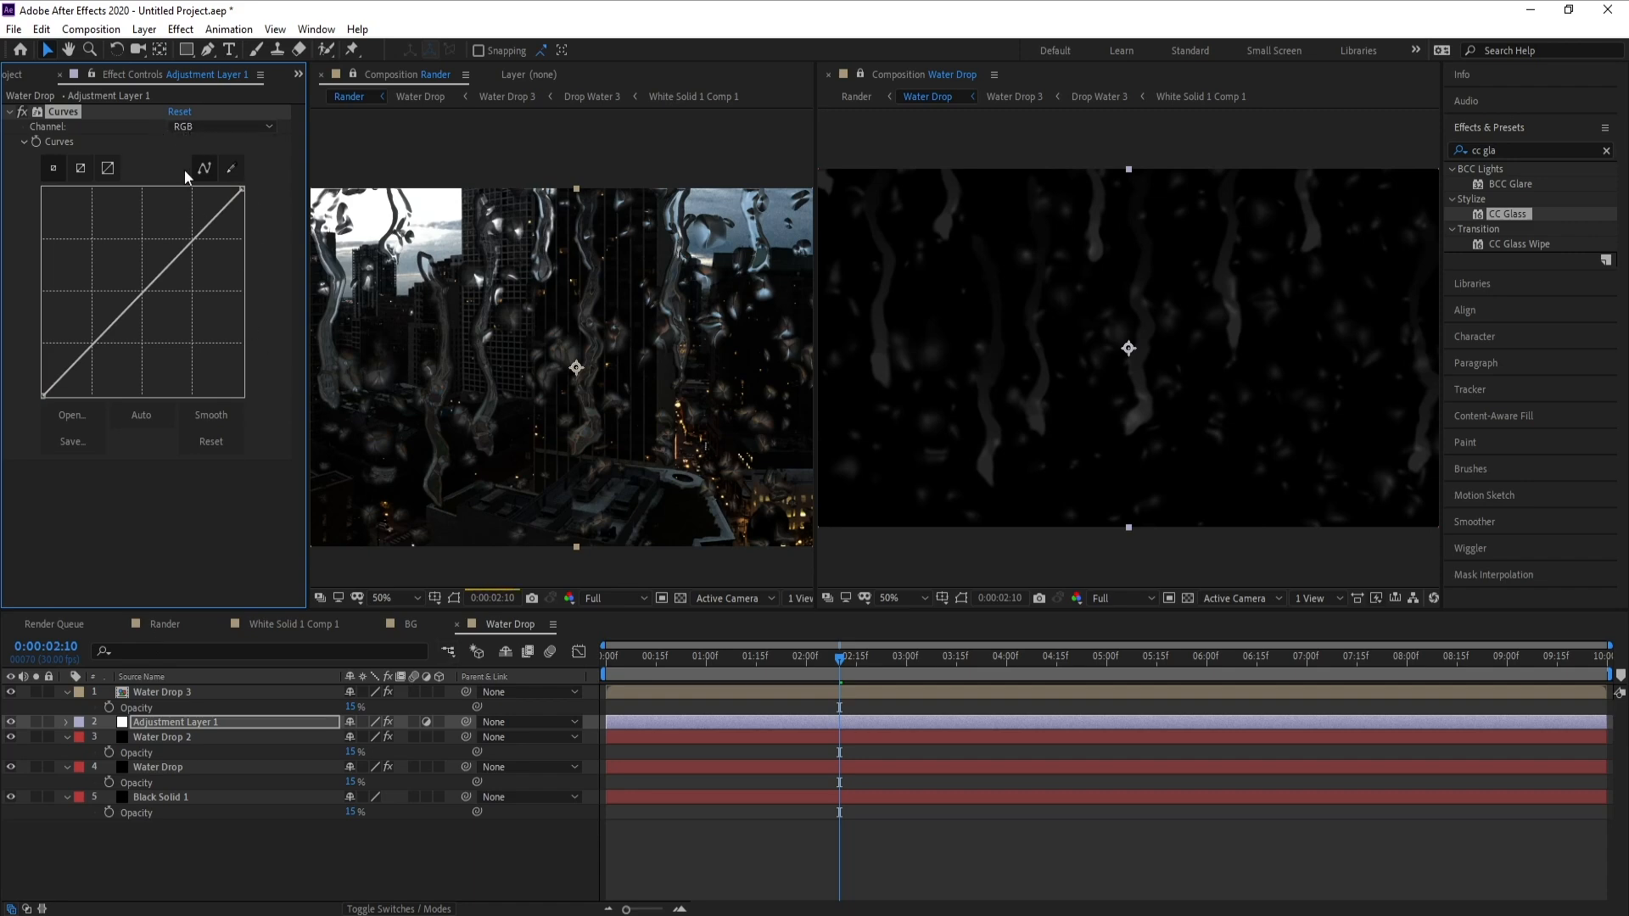
{"action": "left_click_drag", "start_coordinate": [189, 251], "coordinate": [196, 260]}
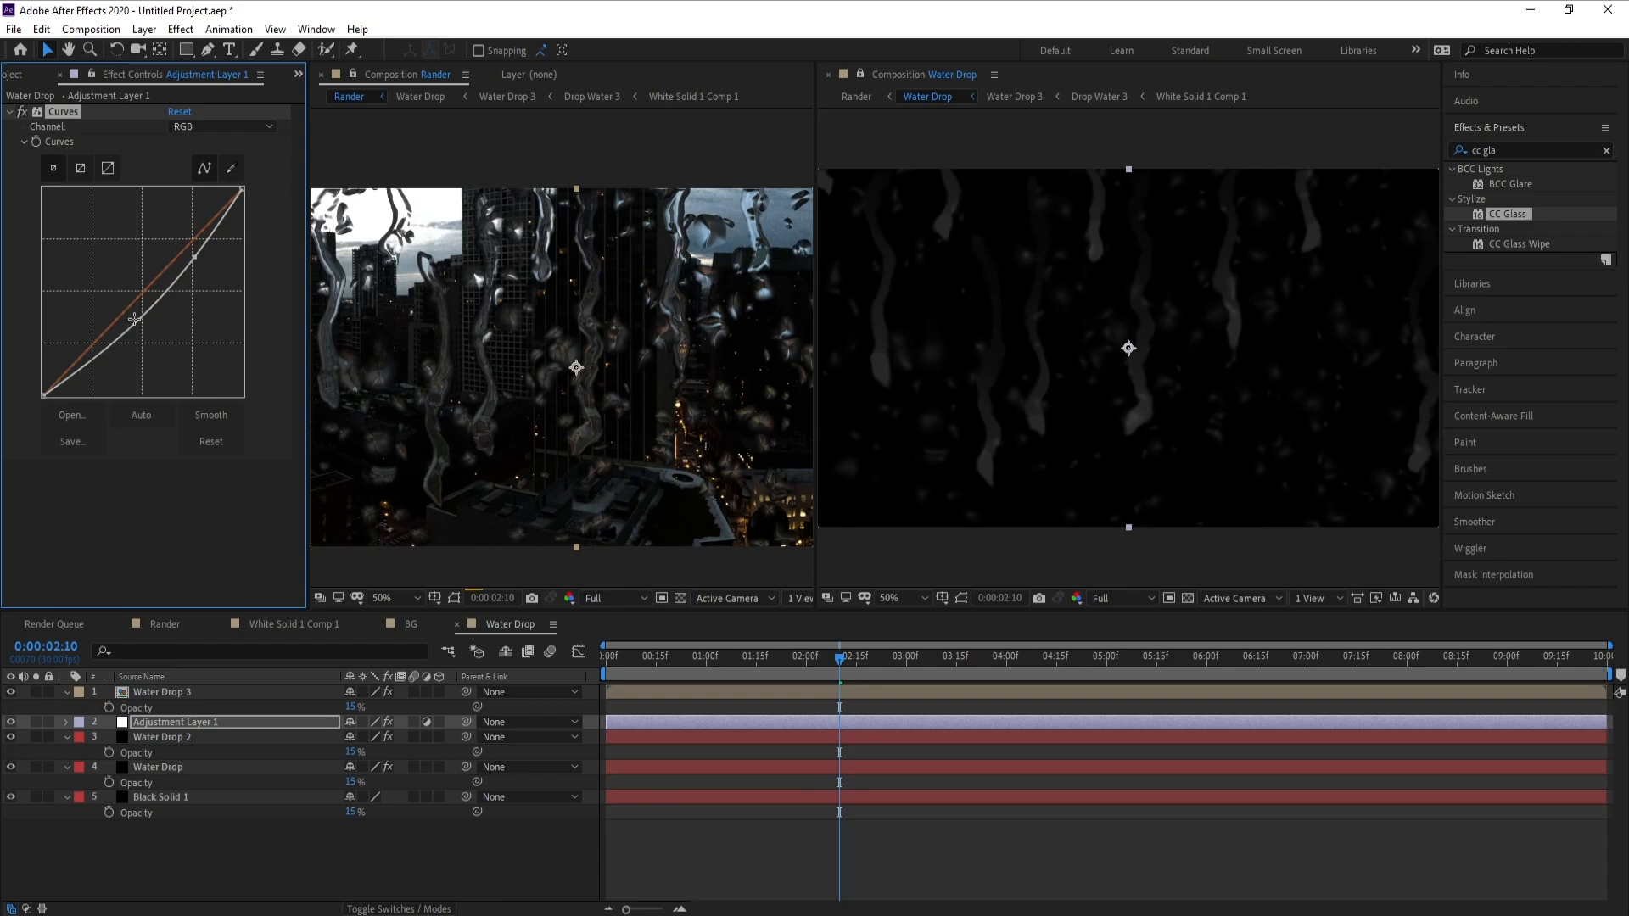
{"action": "left_click_drag", "start_coordinate": [131, 325], "coordinate": [130, 338]}
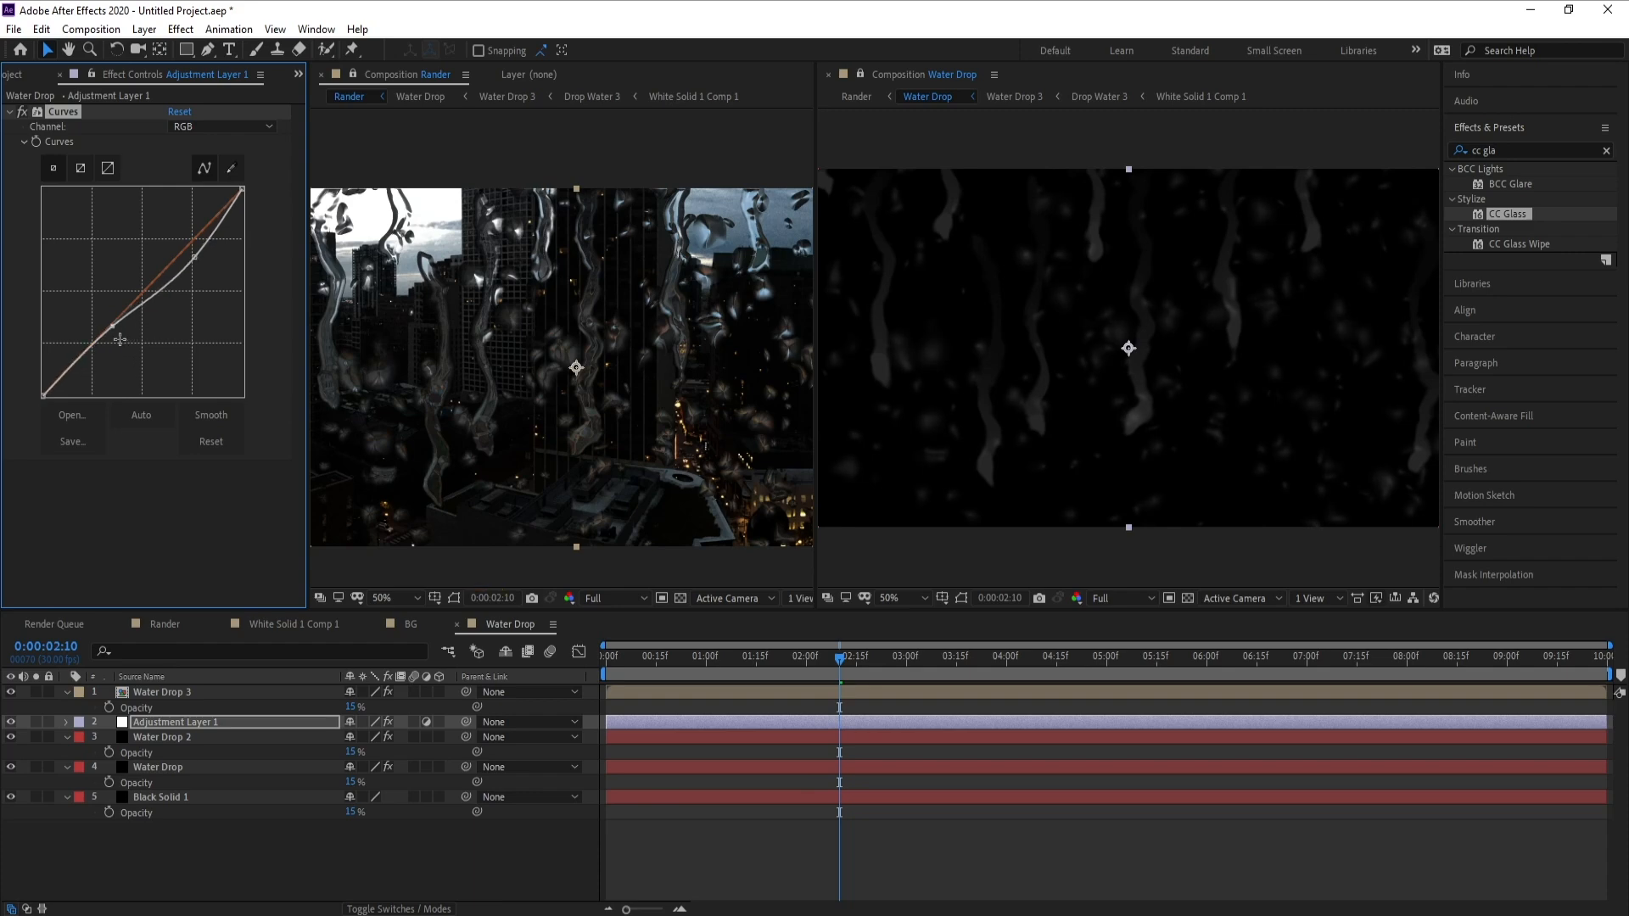
{"action": "left_click_drag", "start_coordinate": [107, 332], "coordinate": [101, 327]}
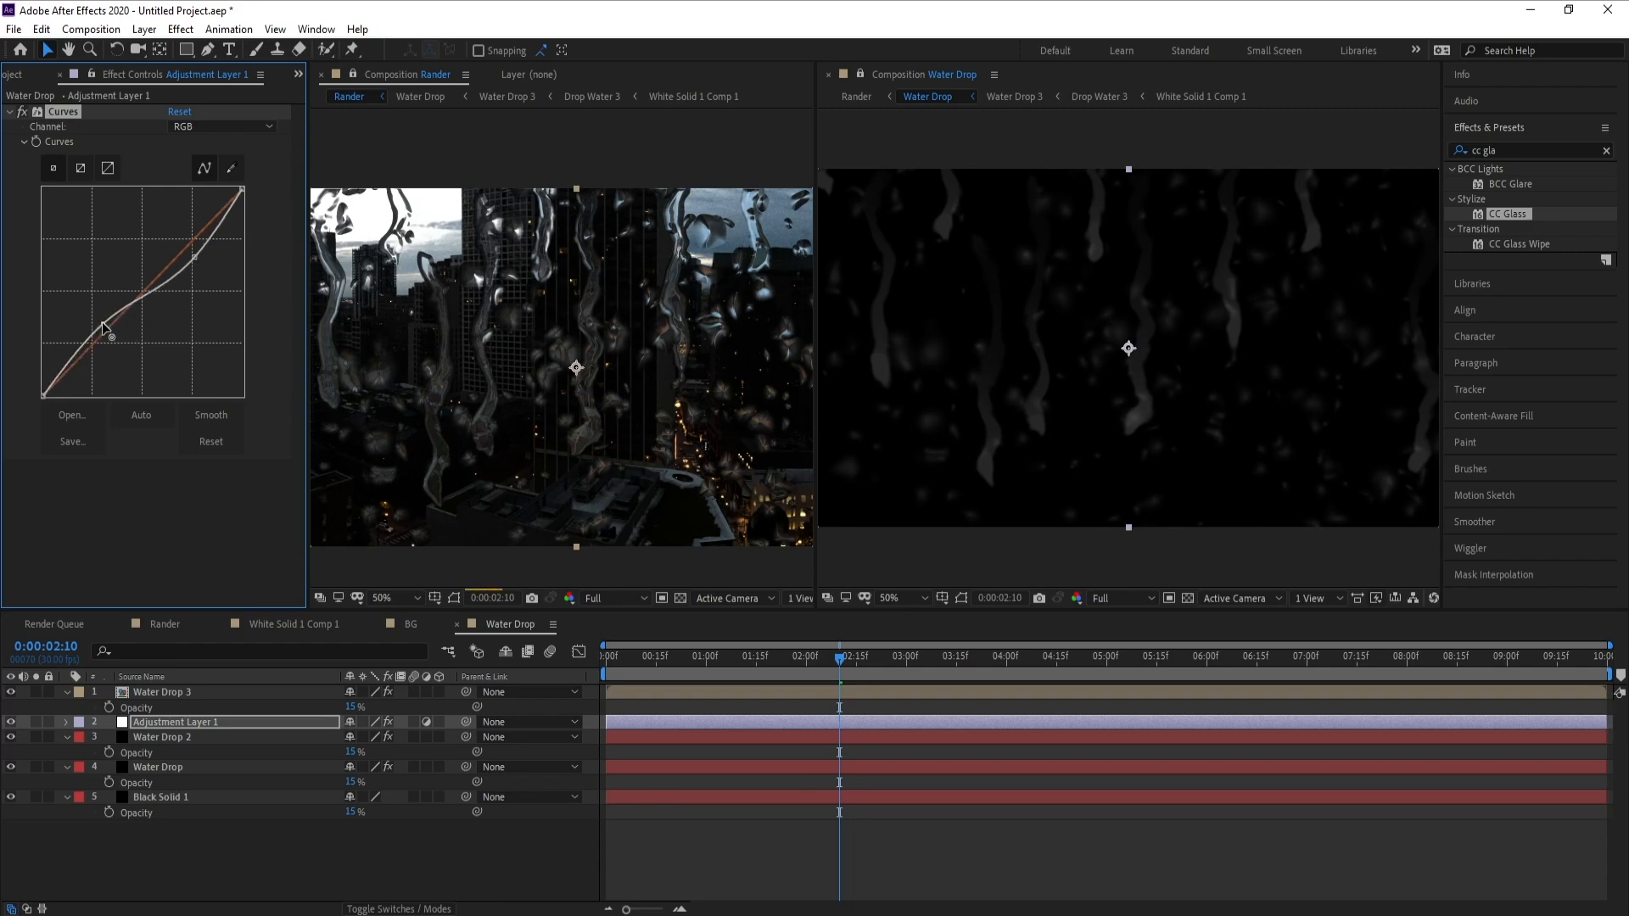
{"action": "left_click", "coordinate": [201, 268]}
{"action": "left_click_drag", "start_coordinate": [192, 254], "coordinate": [170, 280]}
{"action": "left_click_drag", "start_coordinate": [95, 331], "coordinate": [97, 325]}
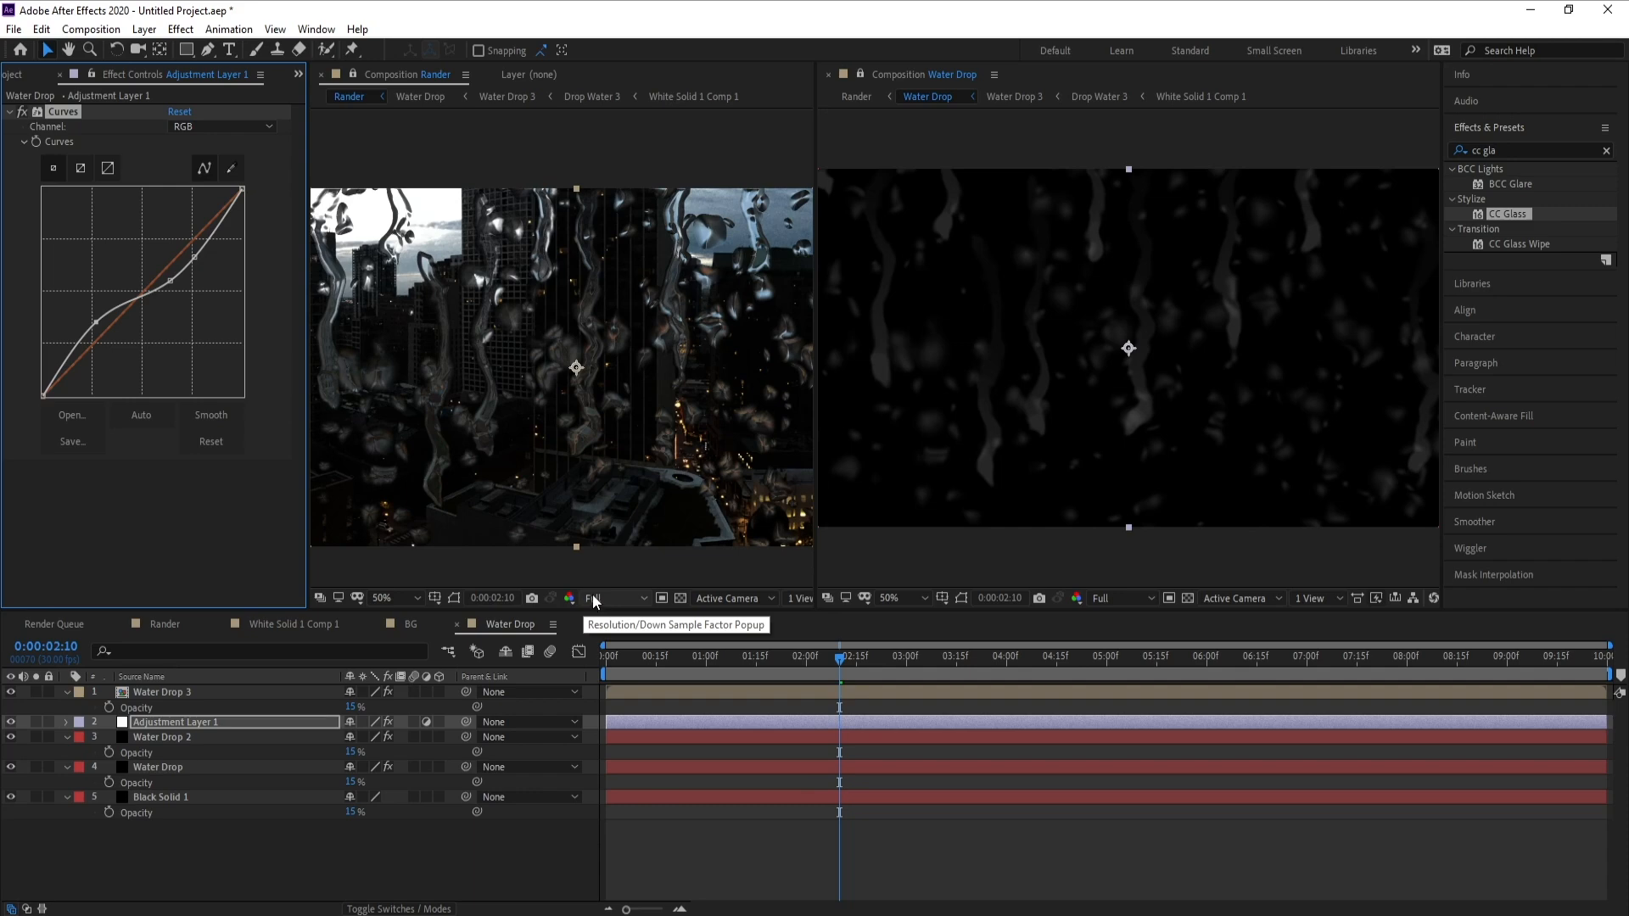
Step: Return to the Rander composition and apply the Camera Lens Blur effect to the bottom BG layer
{"action": "left_click", "coordinate": [158, 625]}
{"action": "left_click", "coordinate": [161, 721]}
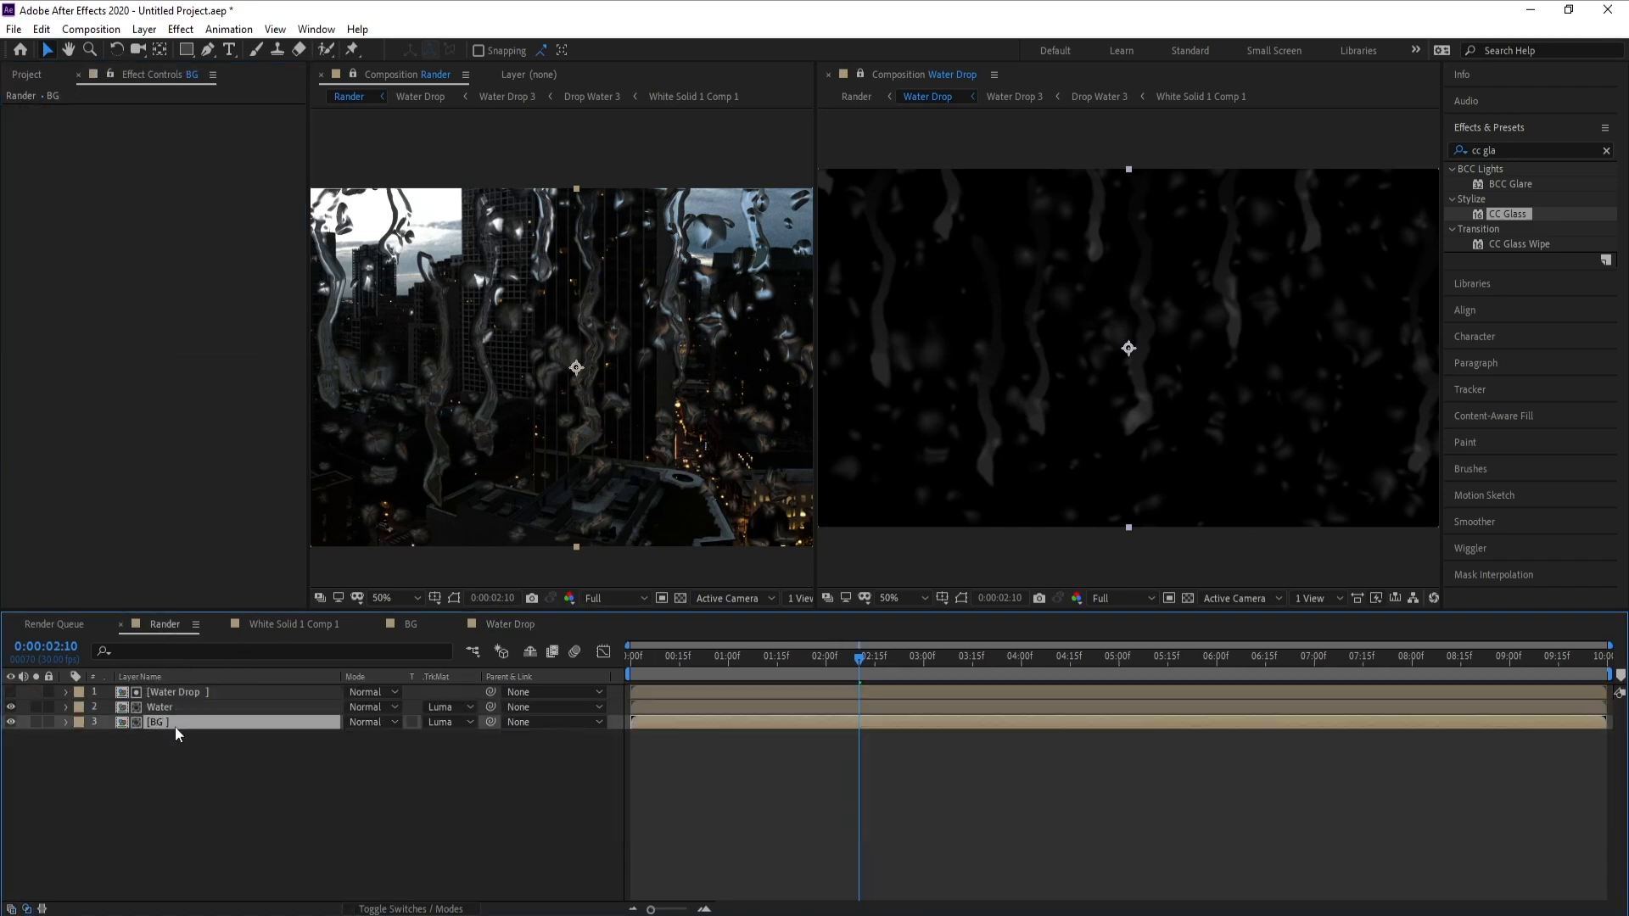
{"action": "left_click", "coordinate": [180, 29]}
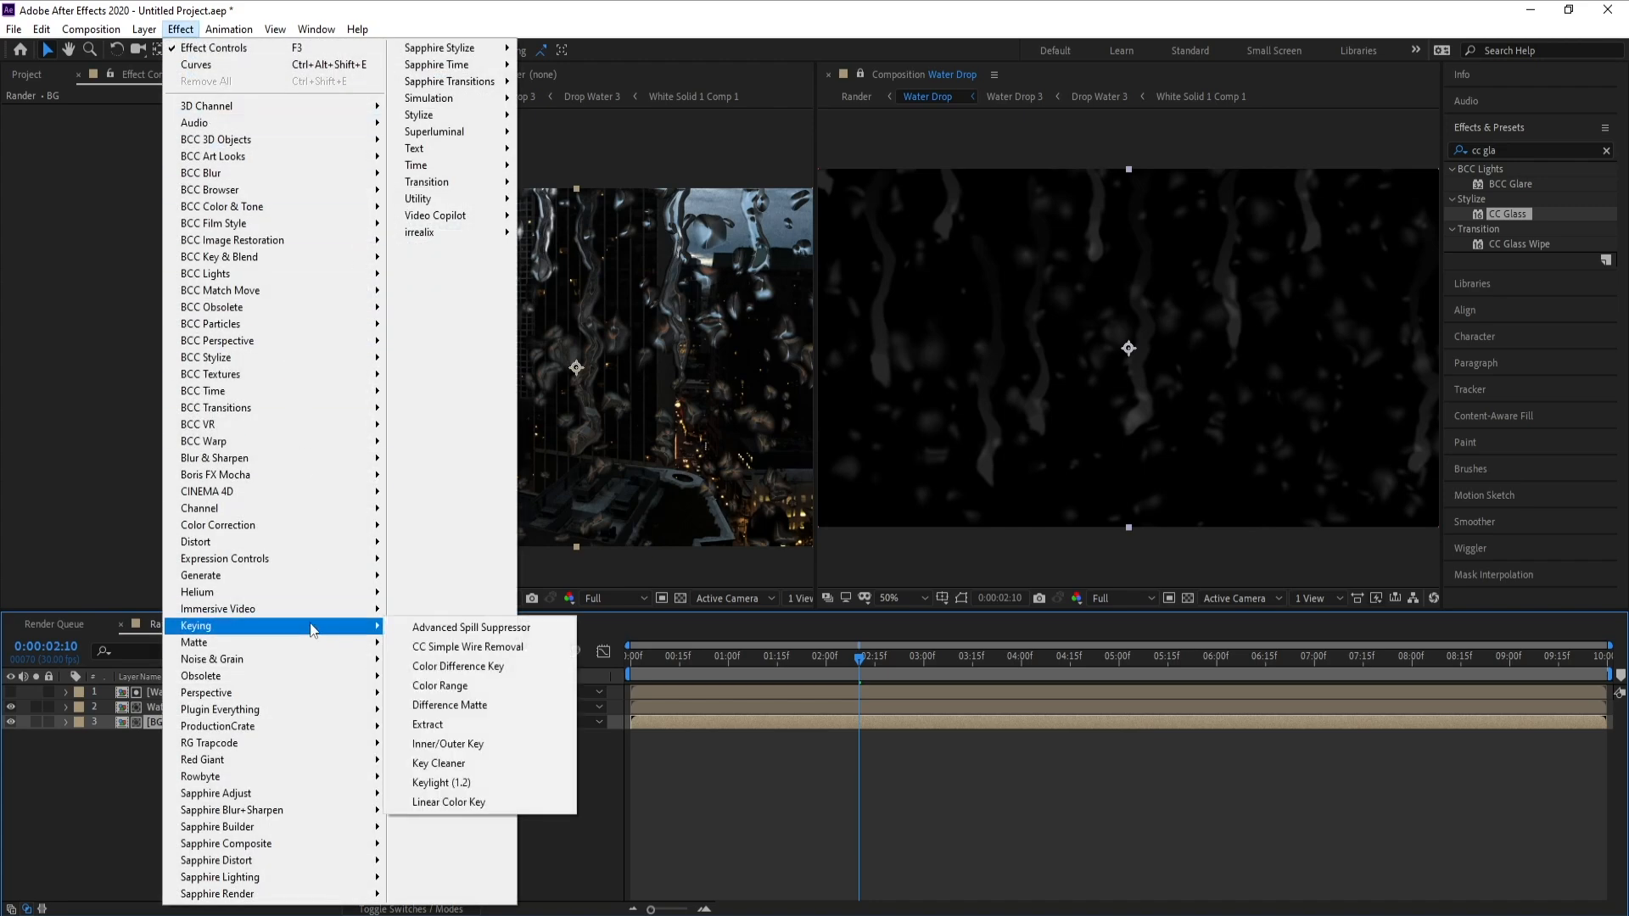
{"action": "mouse_move", "coordinate": [308, 458]}
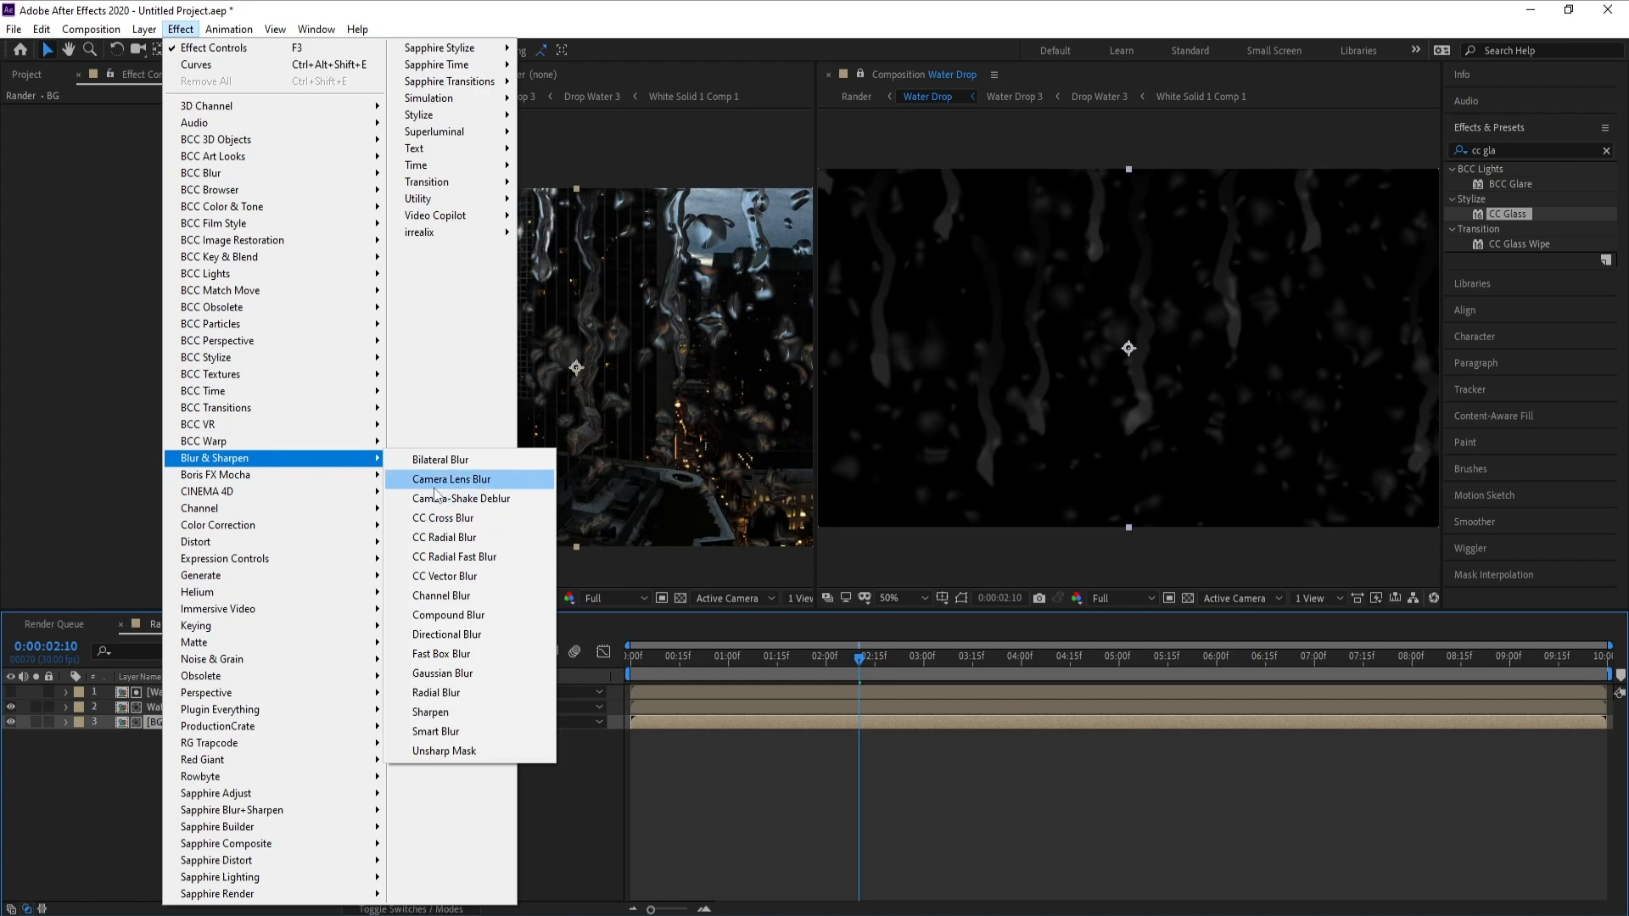
{"action": "left_click", "coordinate": [478, 485]}
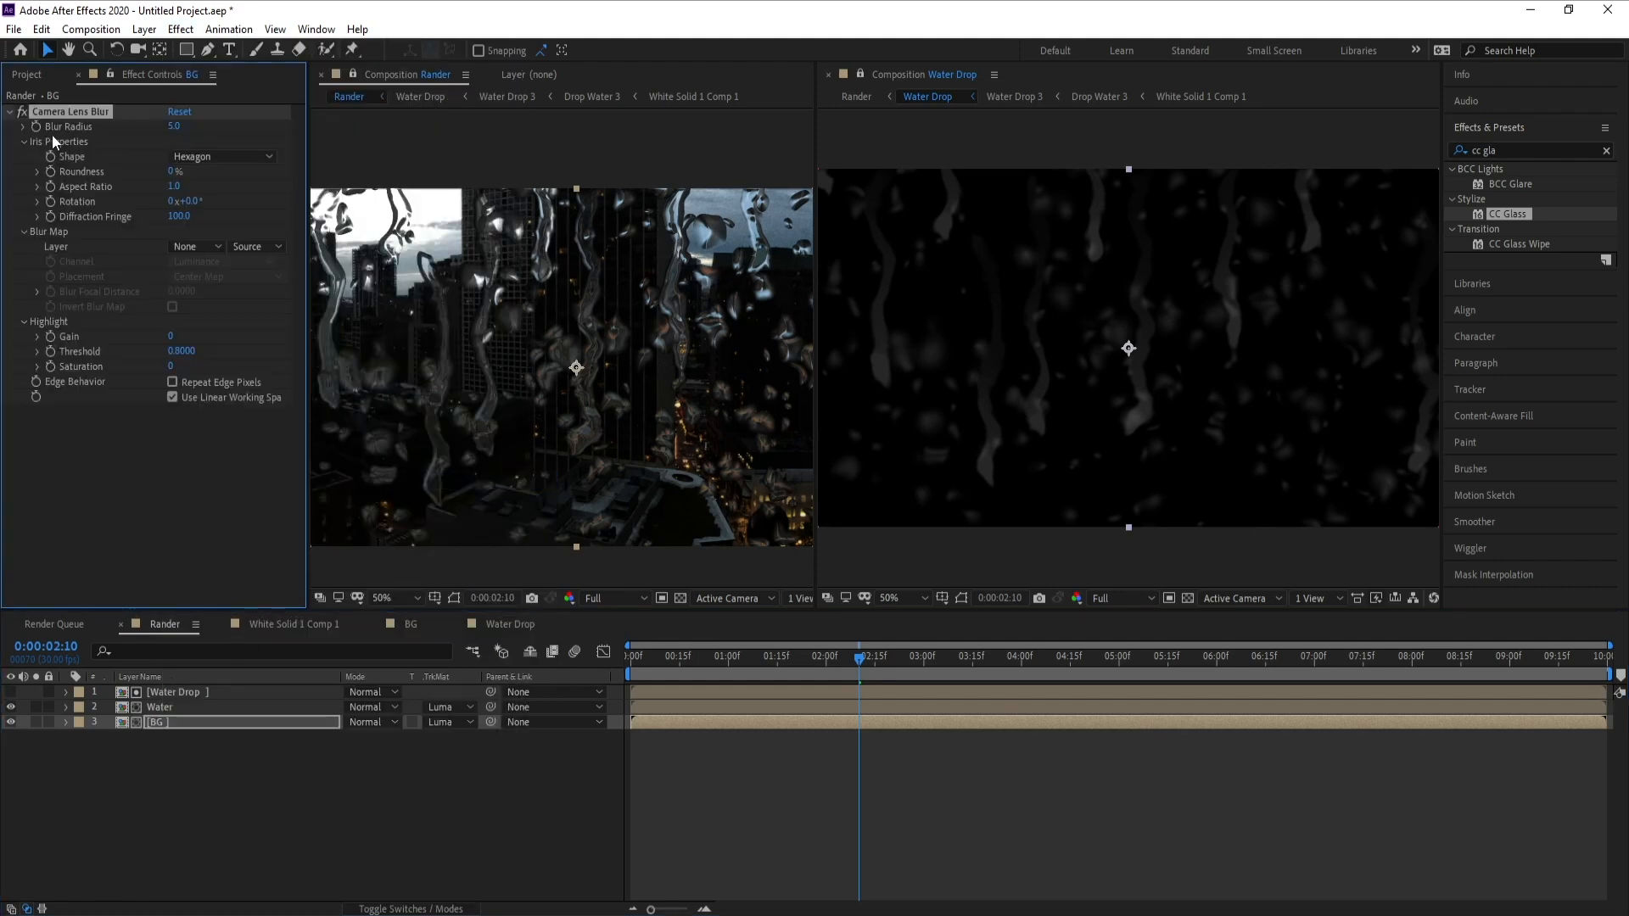
Step: Set the Camera Lens Blur's blur radius to 90 on the bottom BG layer
{"action": "left_click_drag", "start_coordinate": [175, 131], "coordinate": [266, 140]}
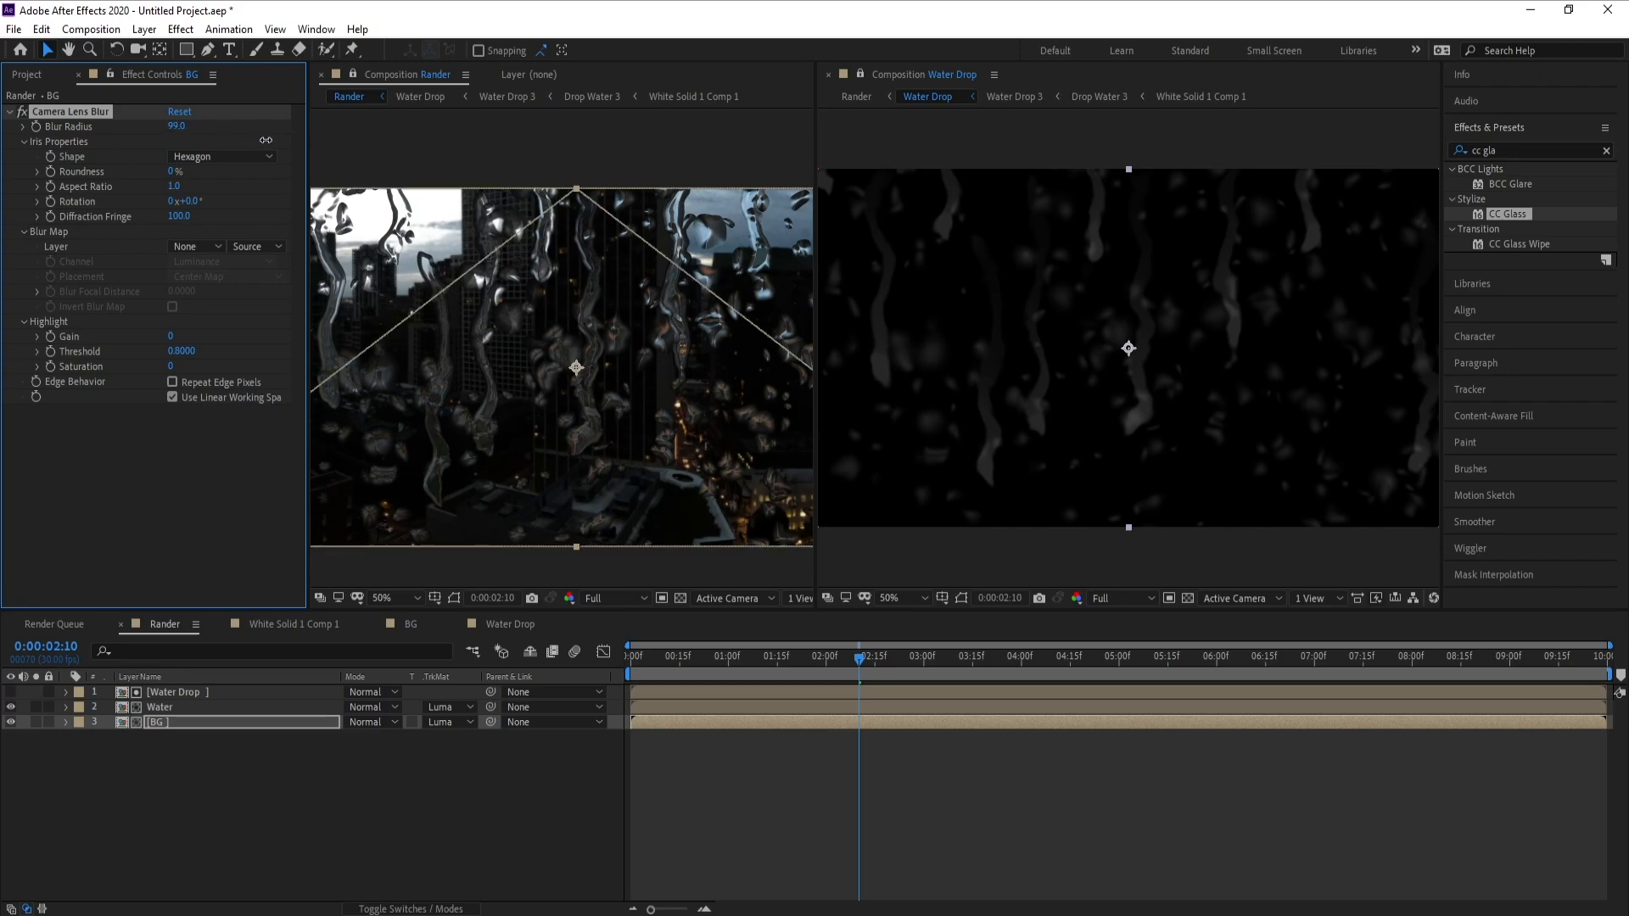
{"action": "left_click_drag", "start_coordinate": [176, 131], "coordinate": [213, 133]}
{"action": "left_click", "coordinate": [180, 129]}
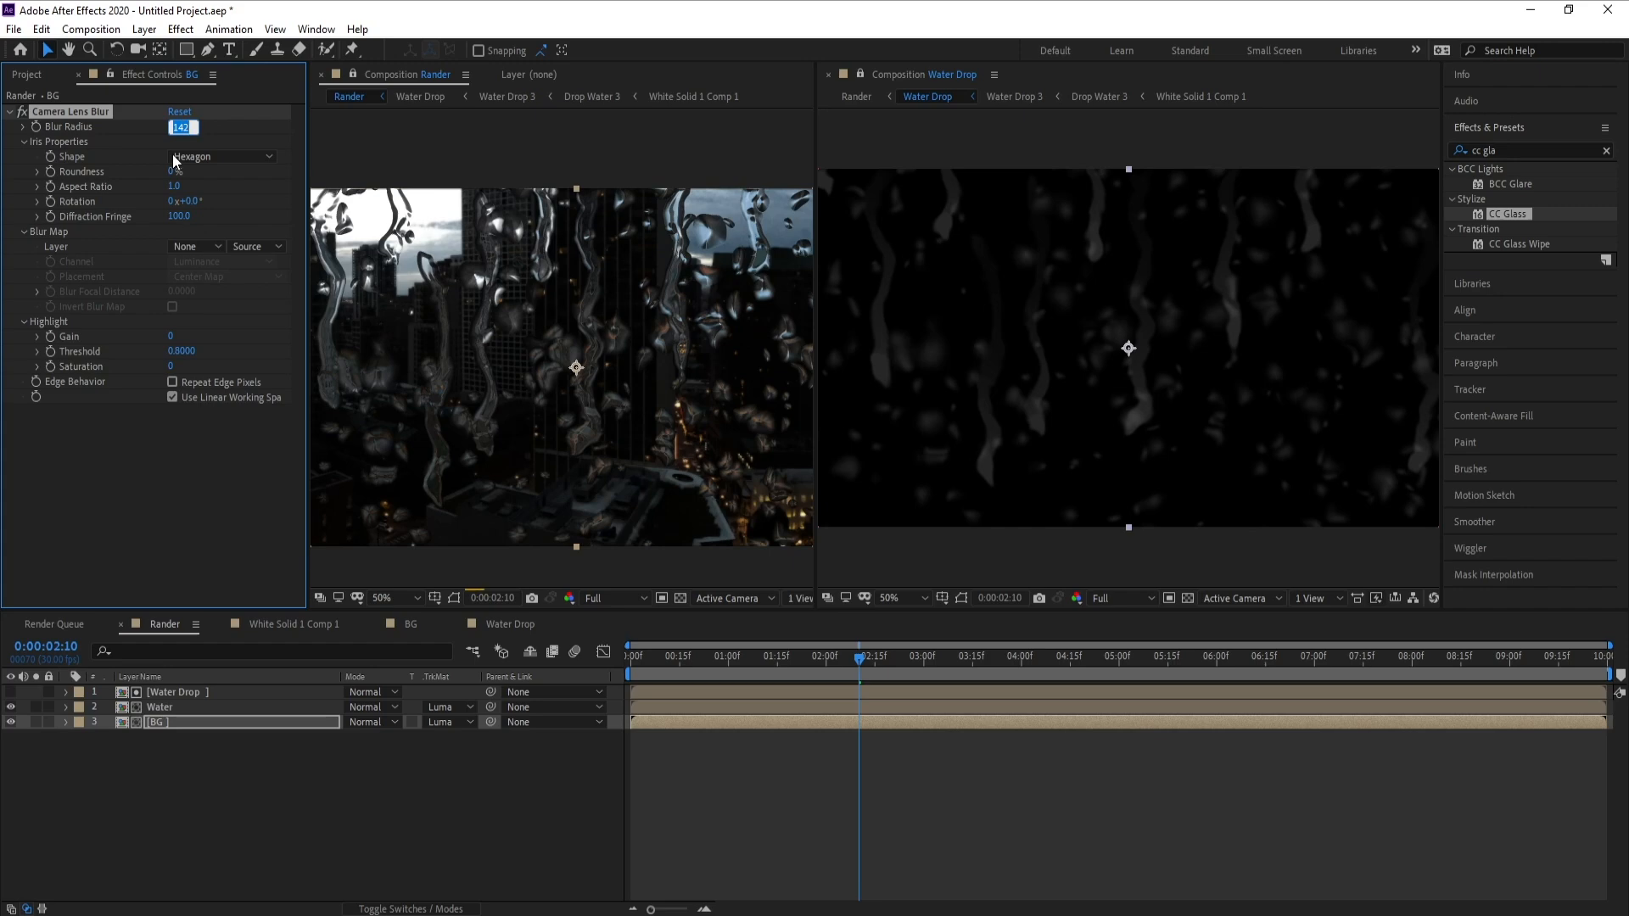
{"action": "type", "text": "90"}
{"action": "key", "text": "Return"}
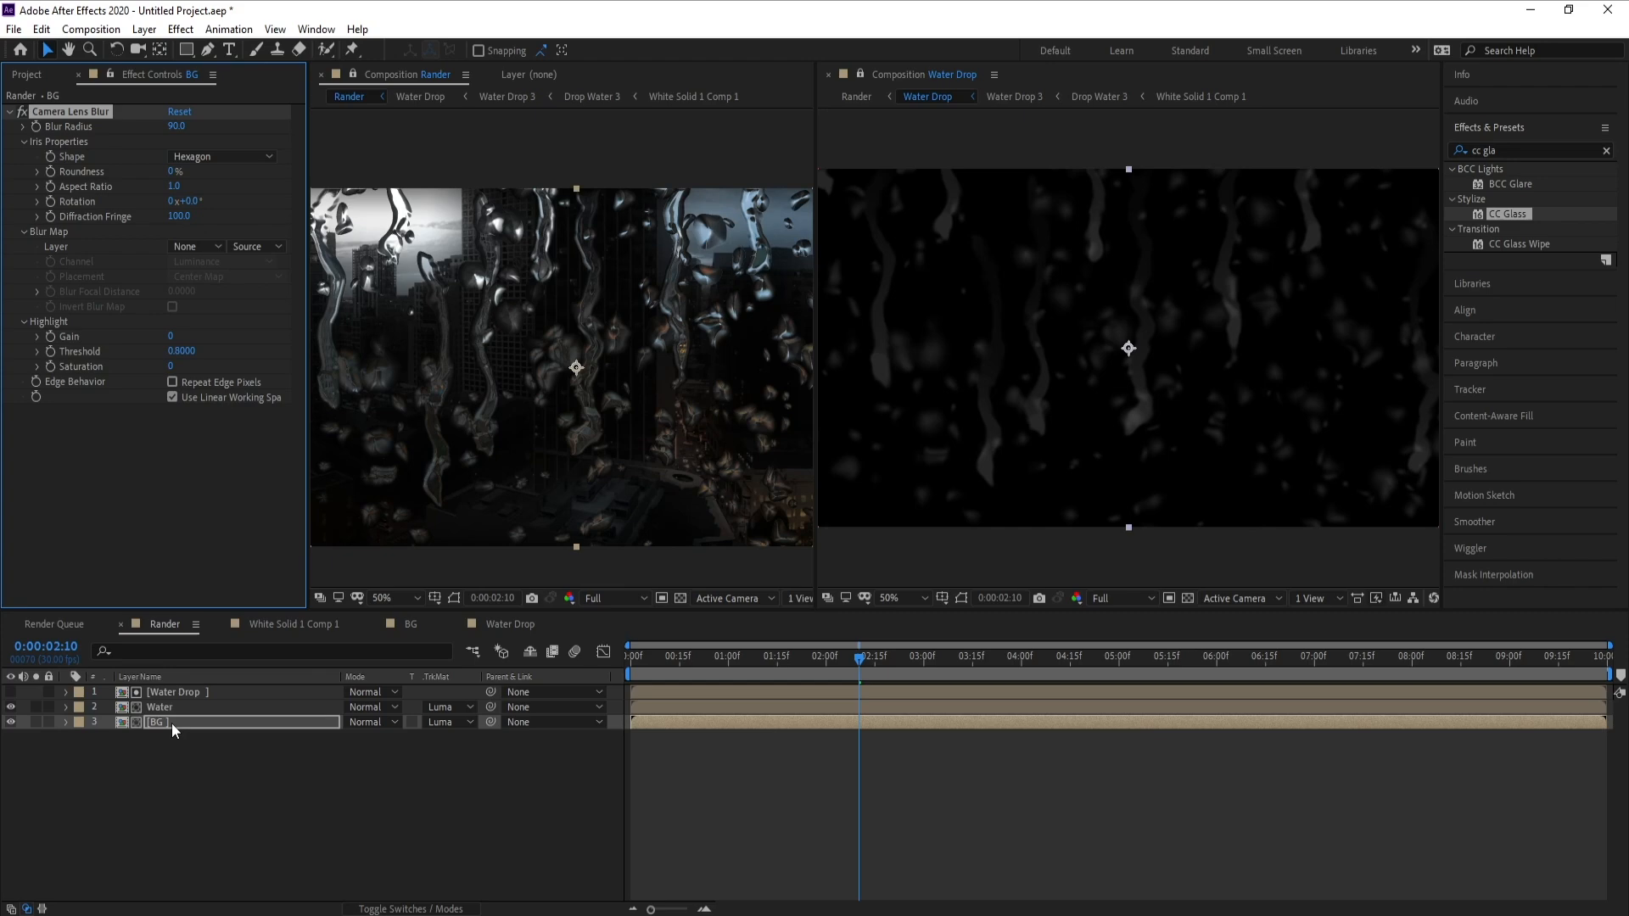
Step: Remove the track matte from the bottom BG layer and check the composite at 0:00:01:12
{"action": "left_click", "coordinate": [436, 722]}
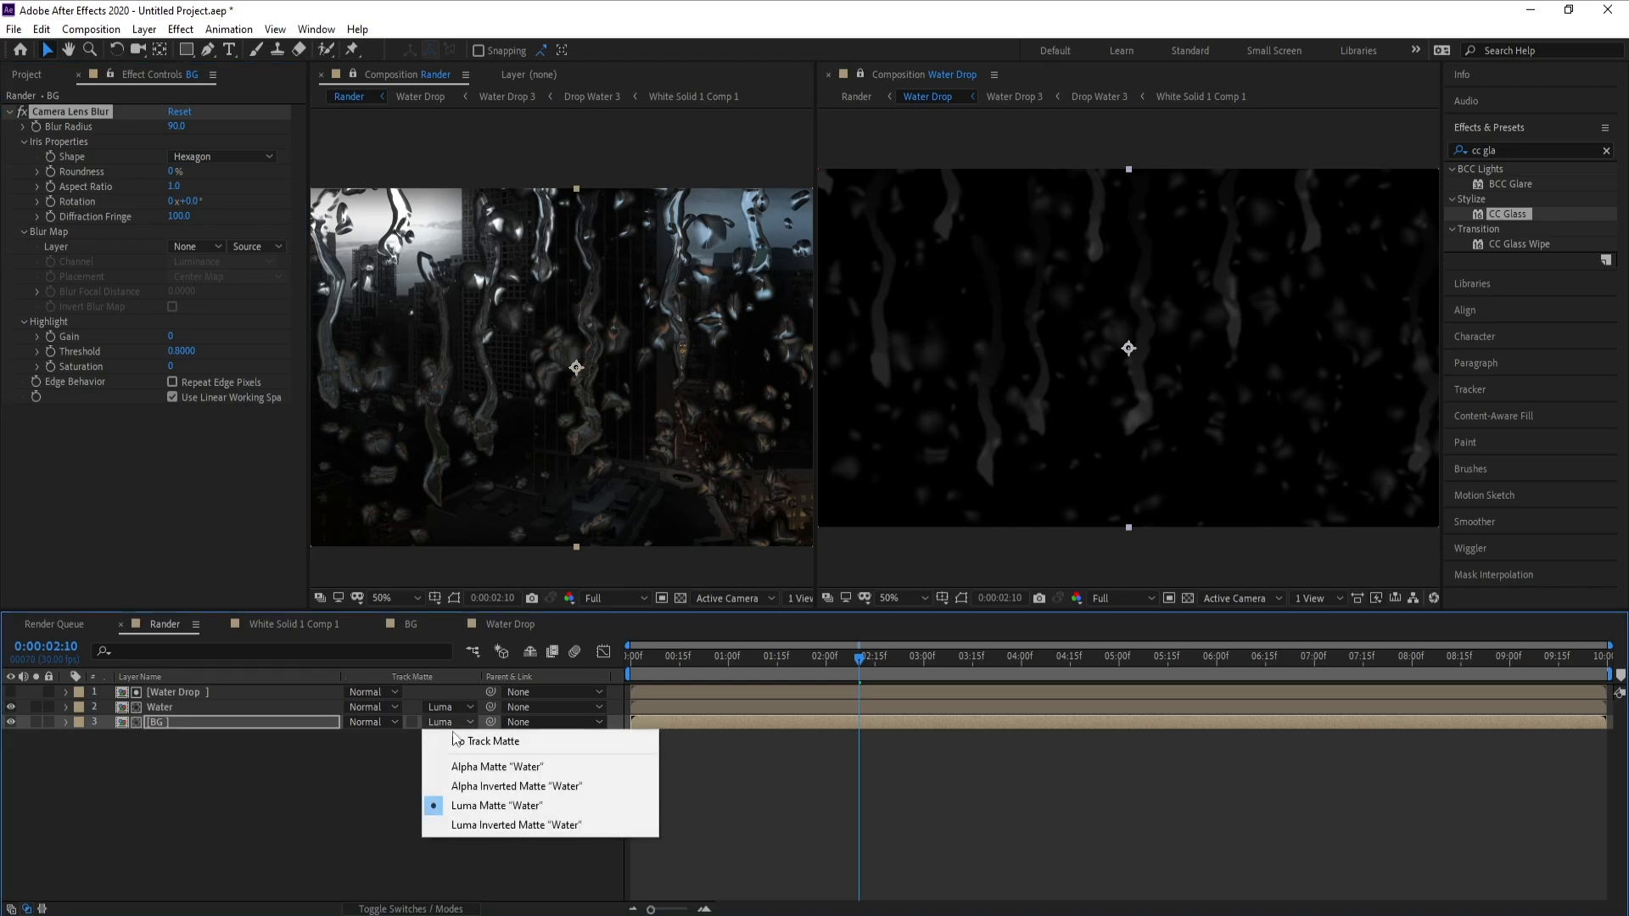
{"action": "left_click", "coordinate": [464, 742]}
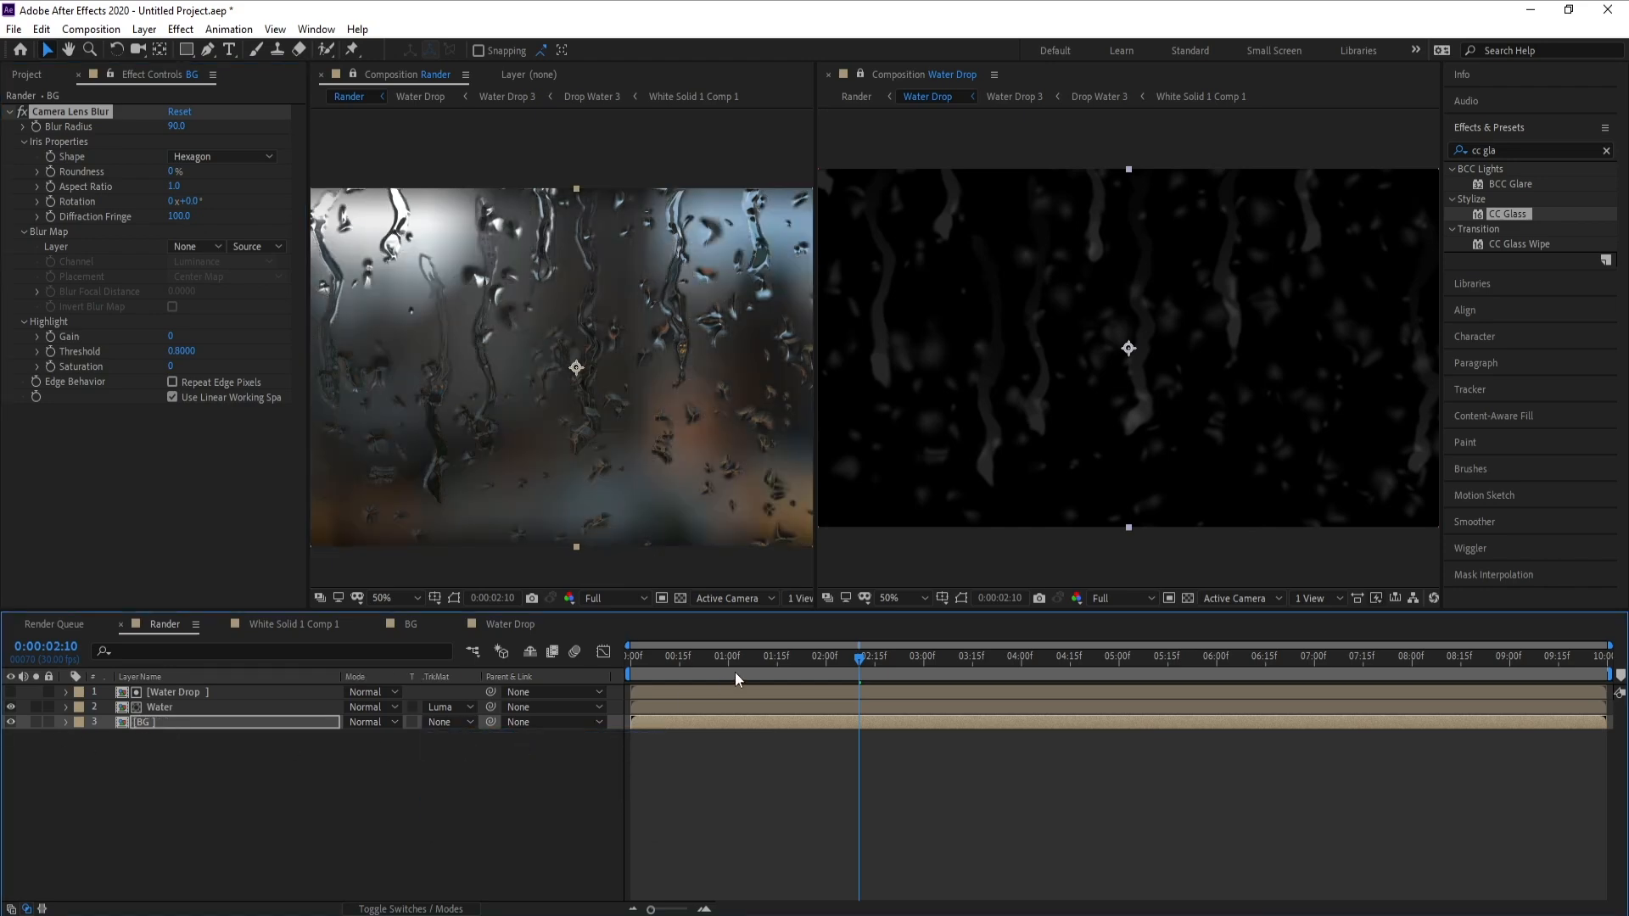
{"action": "left_click", "coordinate": [767, 655]}
Step: Show Rander in the second viewer, unlock the first Rander viewer and close the second one to leave a single composition view
{"action": "left_click", "coordinate": [857, 96]}
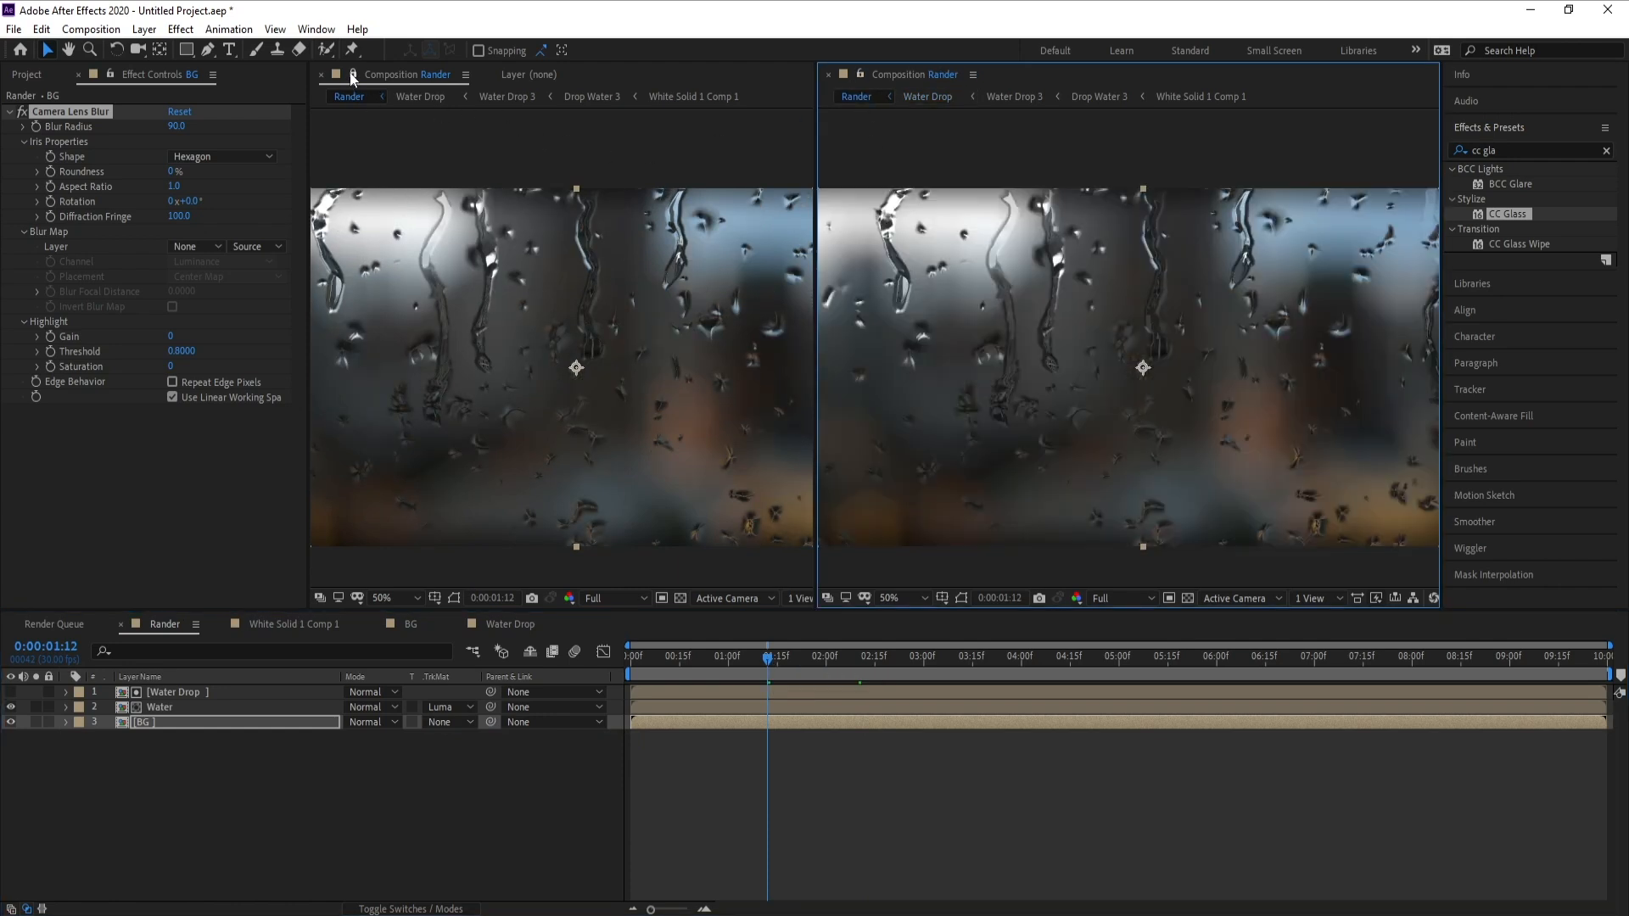
{"action": "left_click", "coordinate": [353, 79]}
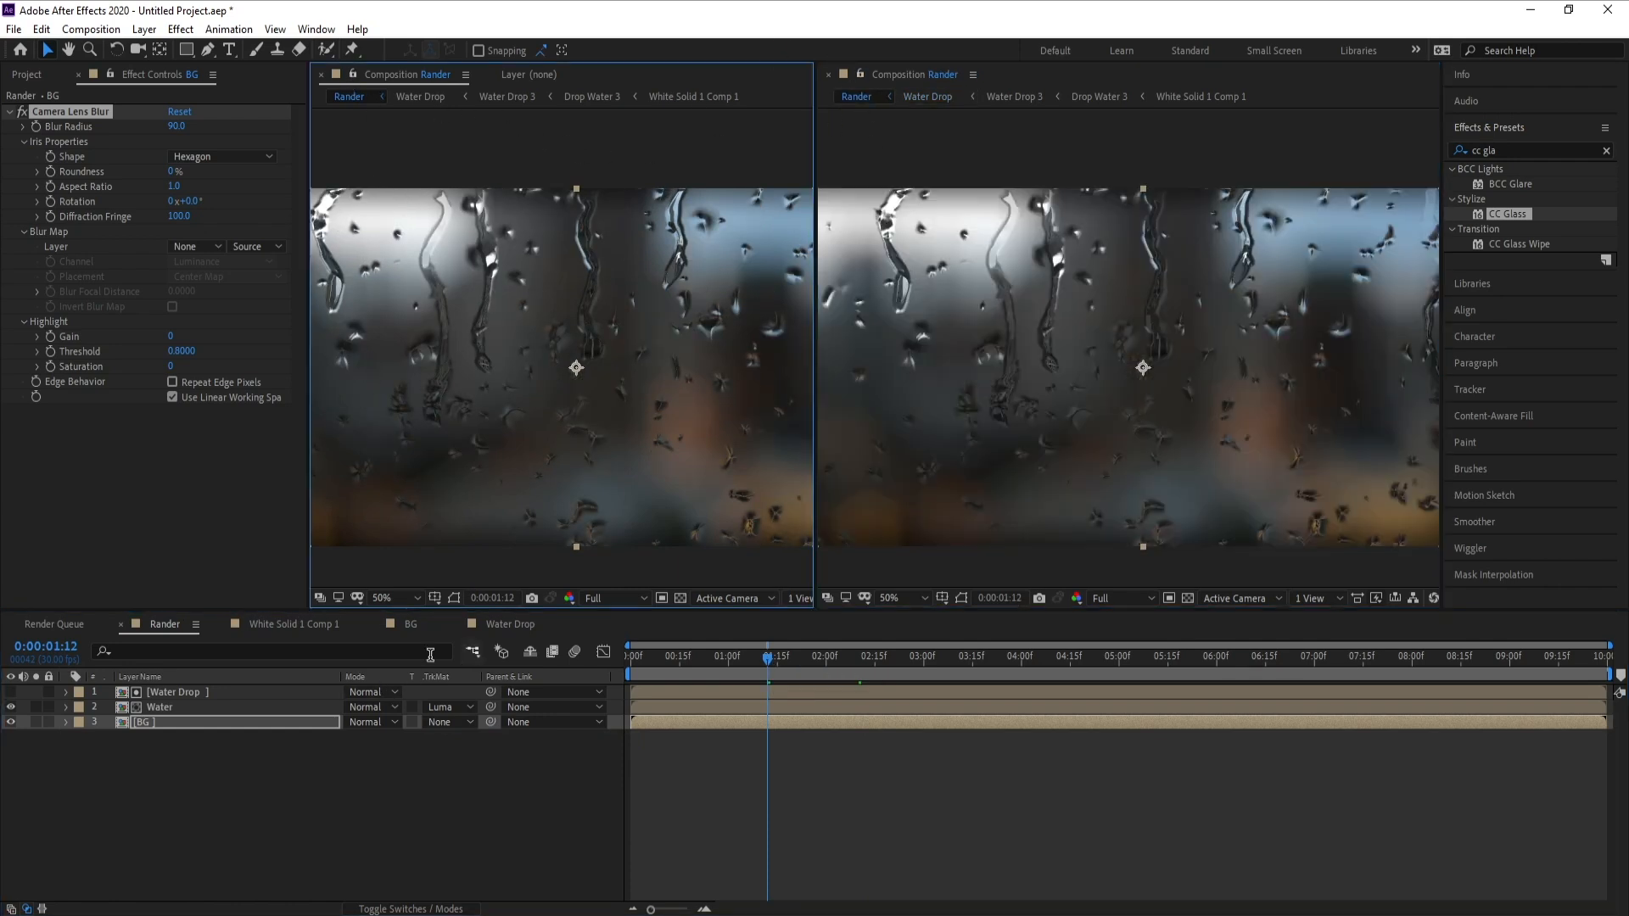
{"action": "left_click", "coordinate": [829, 75]}
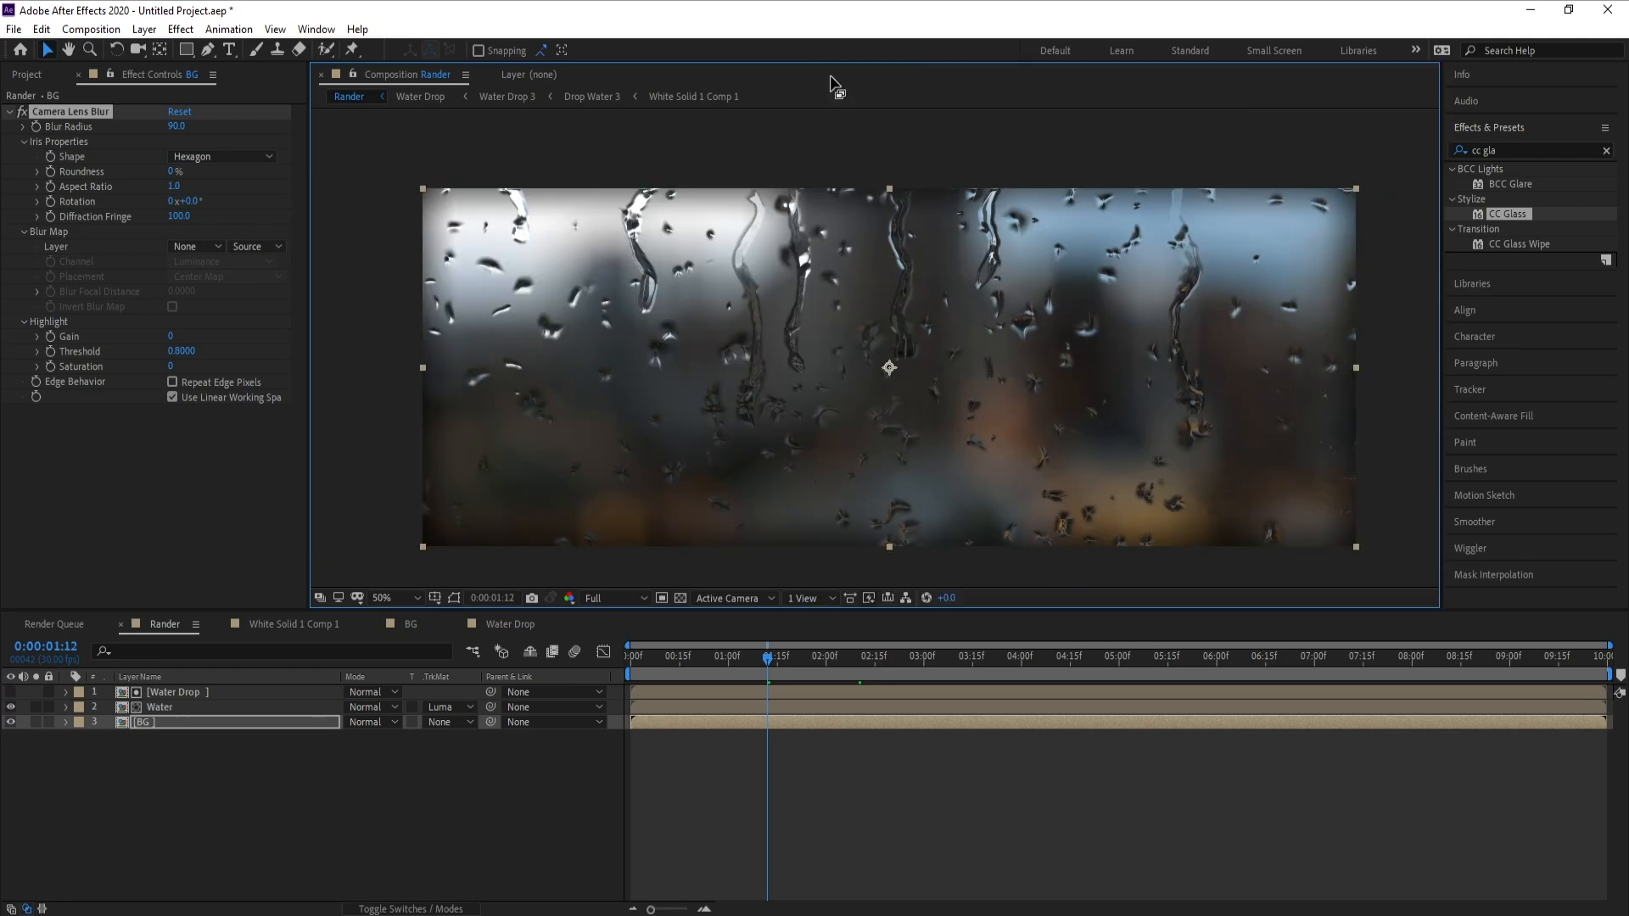